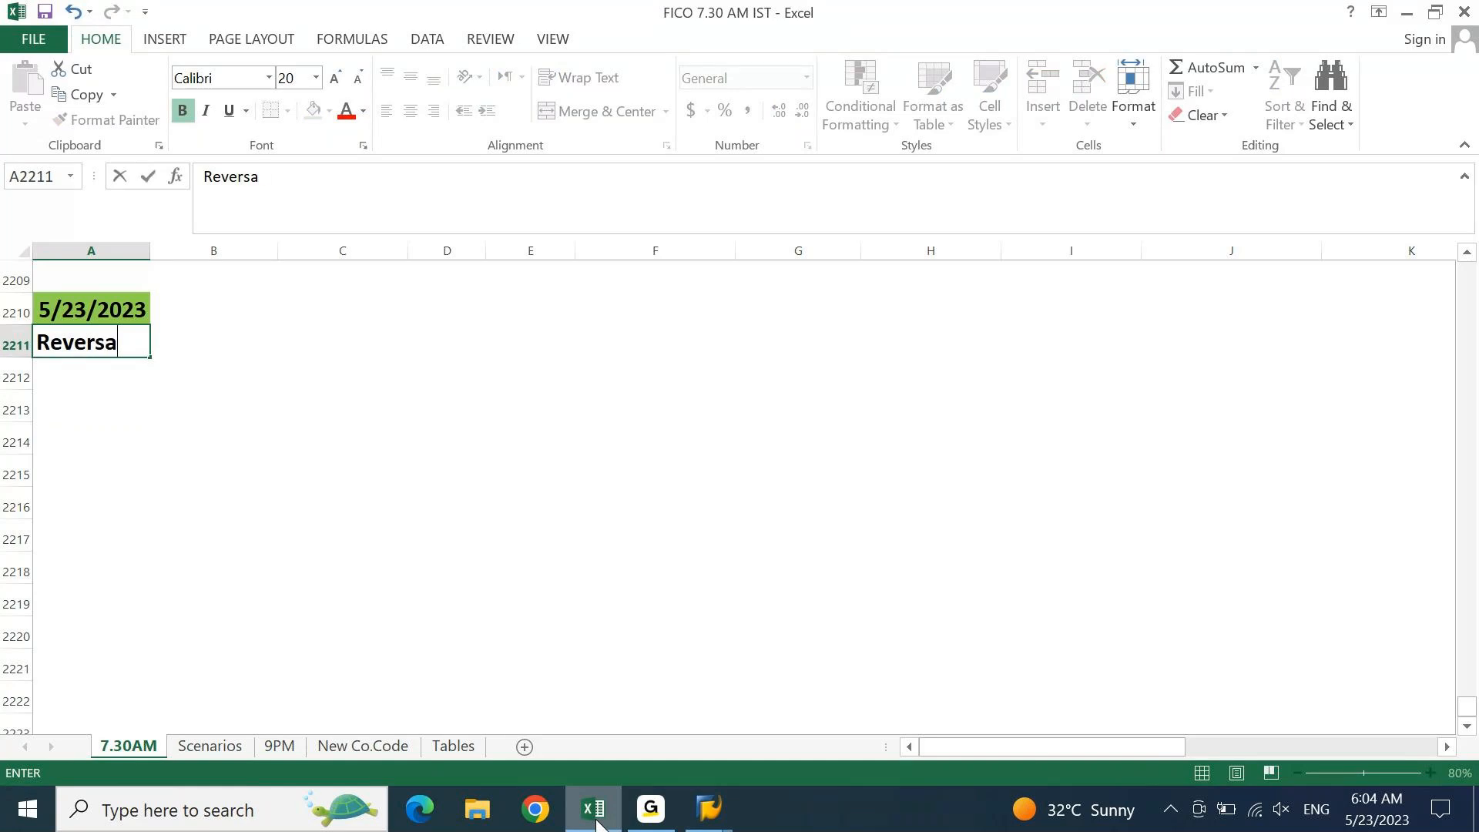
Complete the heading "Reversal of Documents." in cell A2211, beneath the 5/23/2023 date
text(Ocuments.)
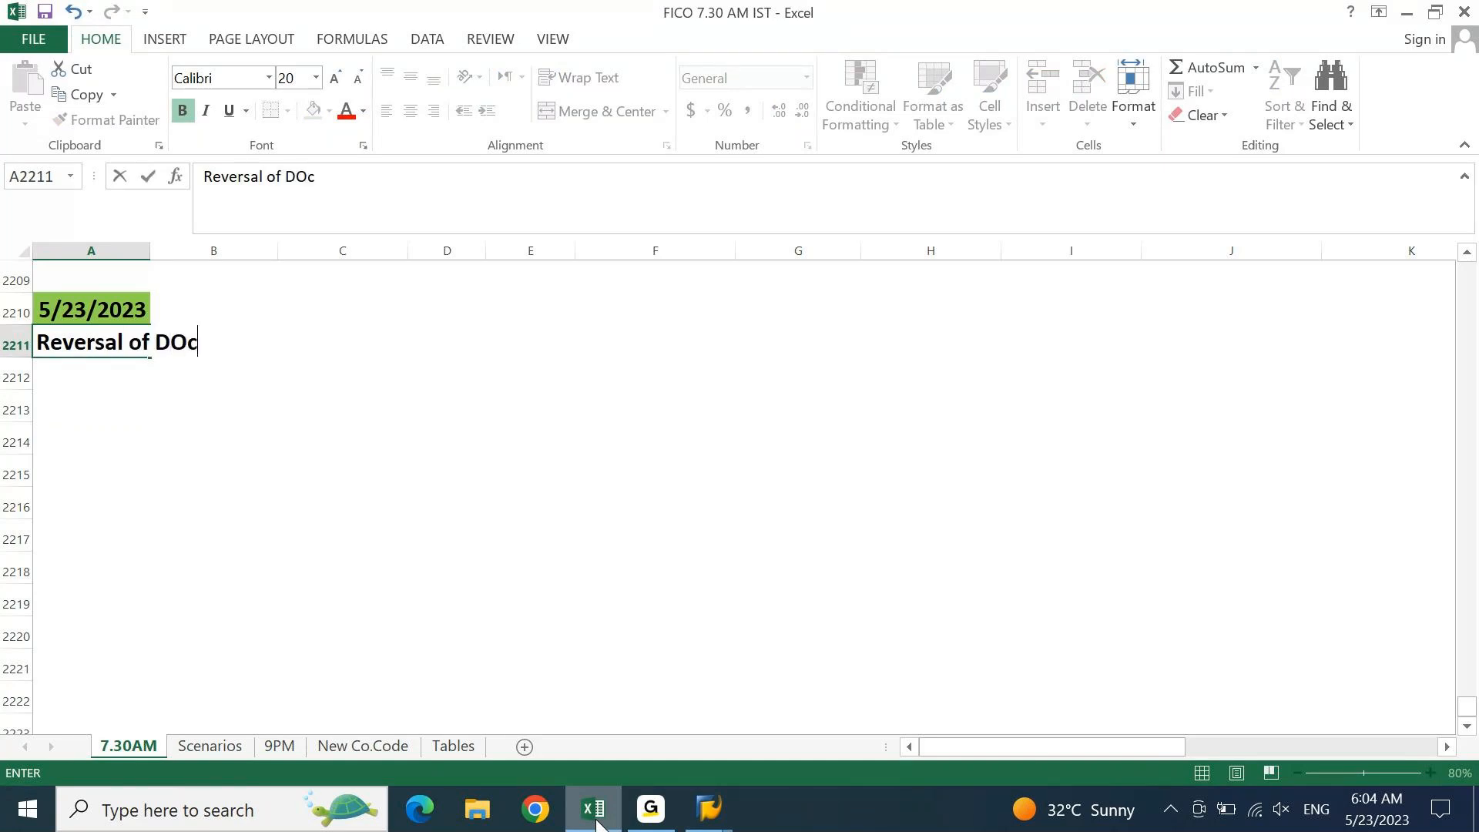
key(Return)
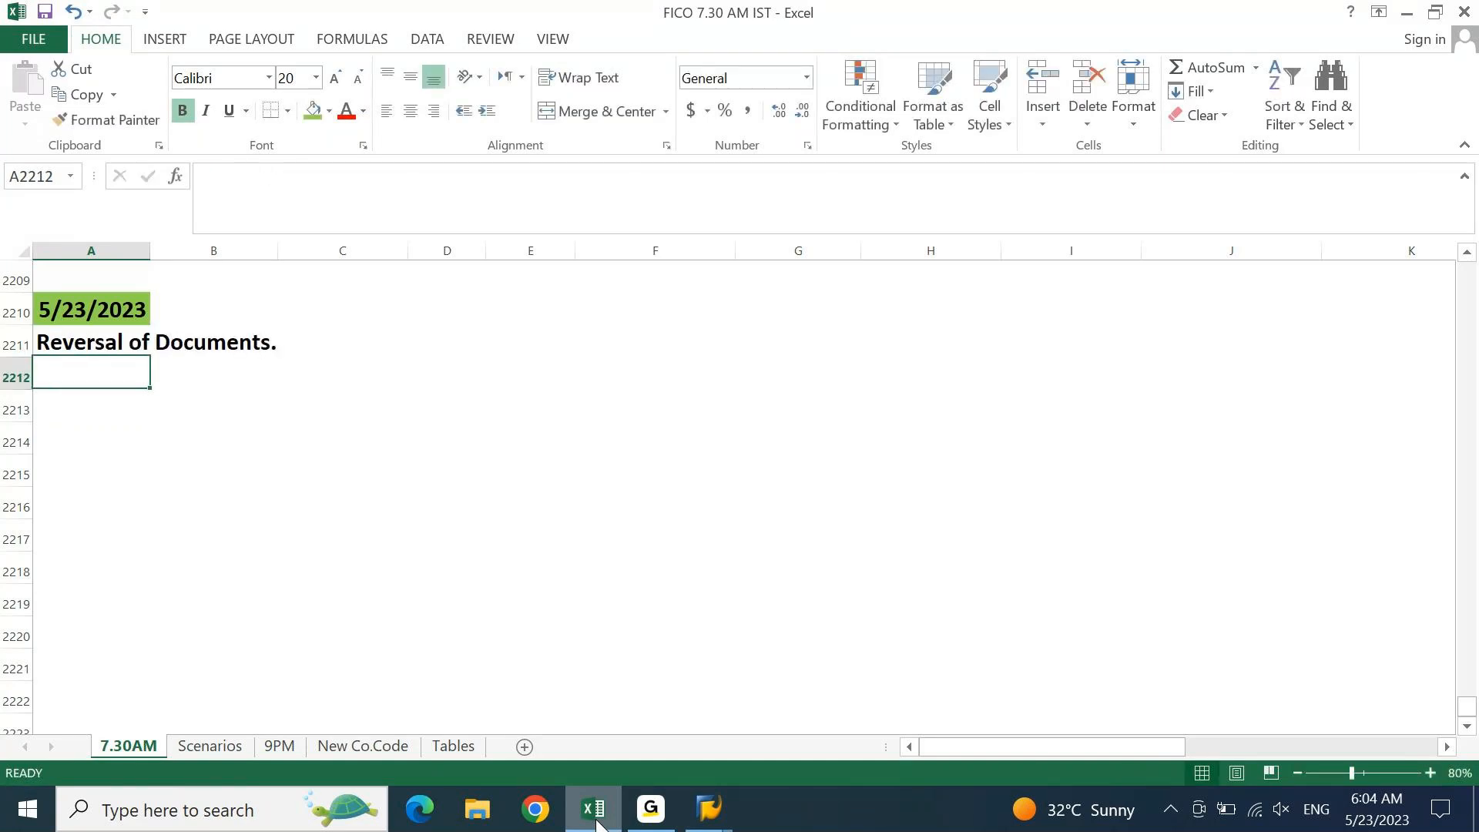
key(Up)
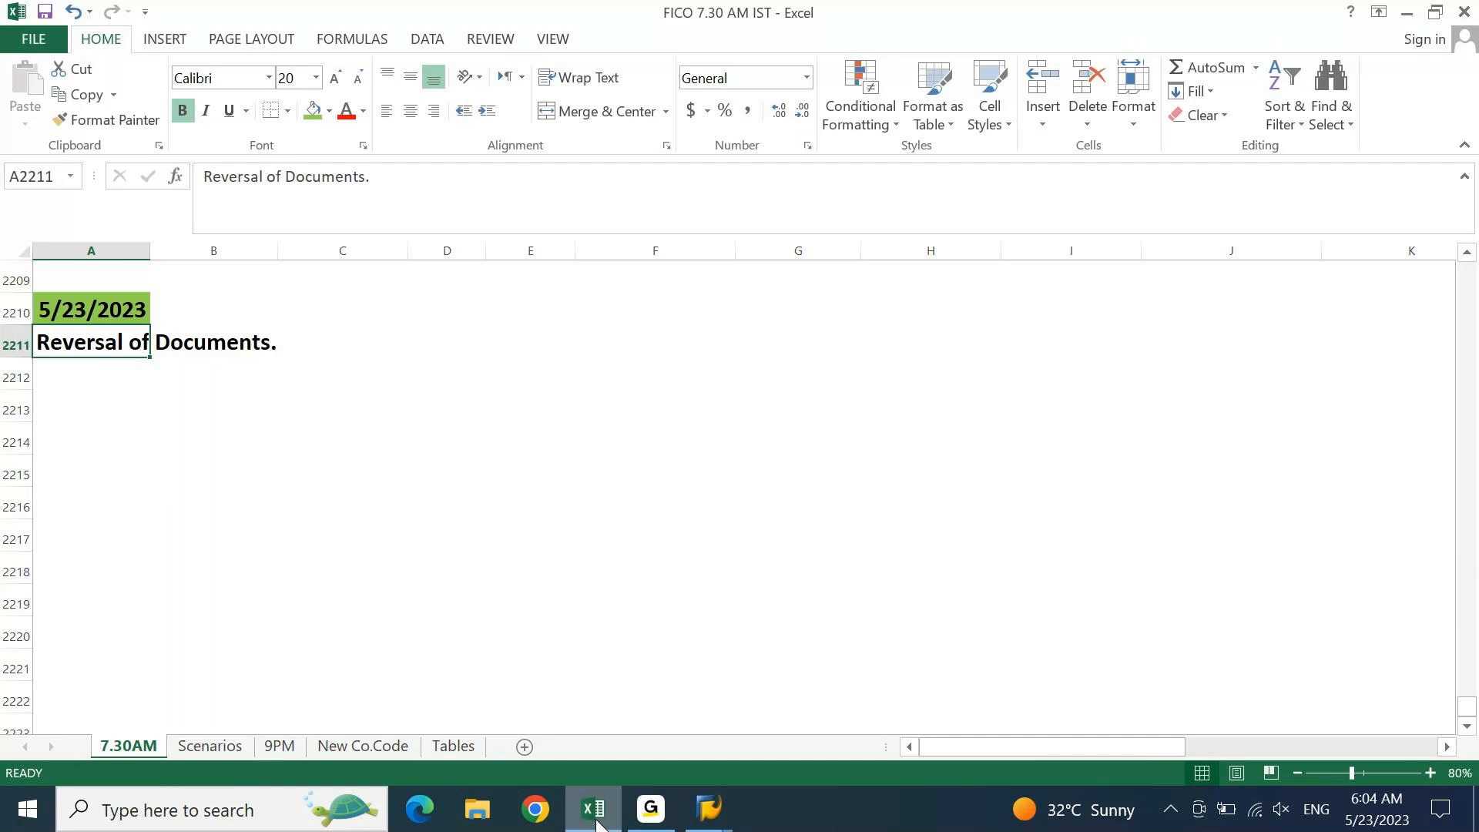
key(Down)
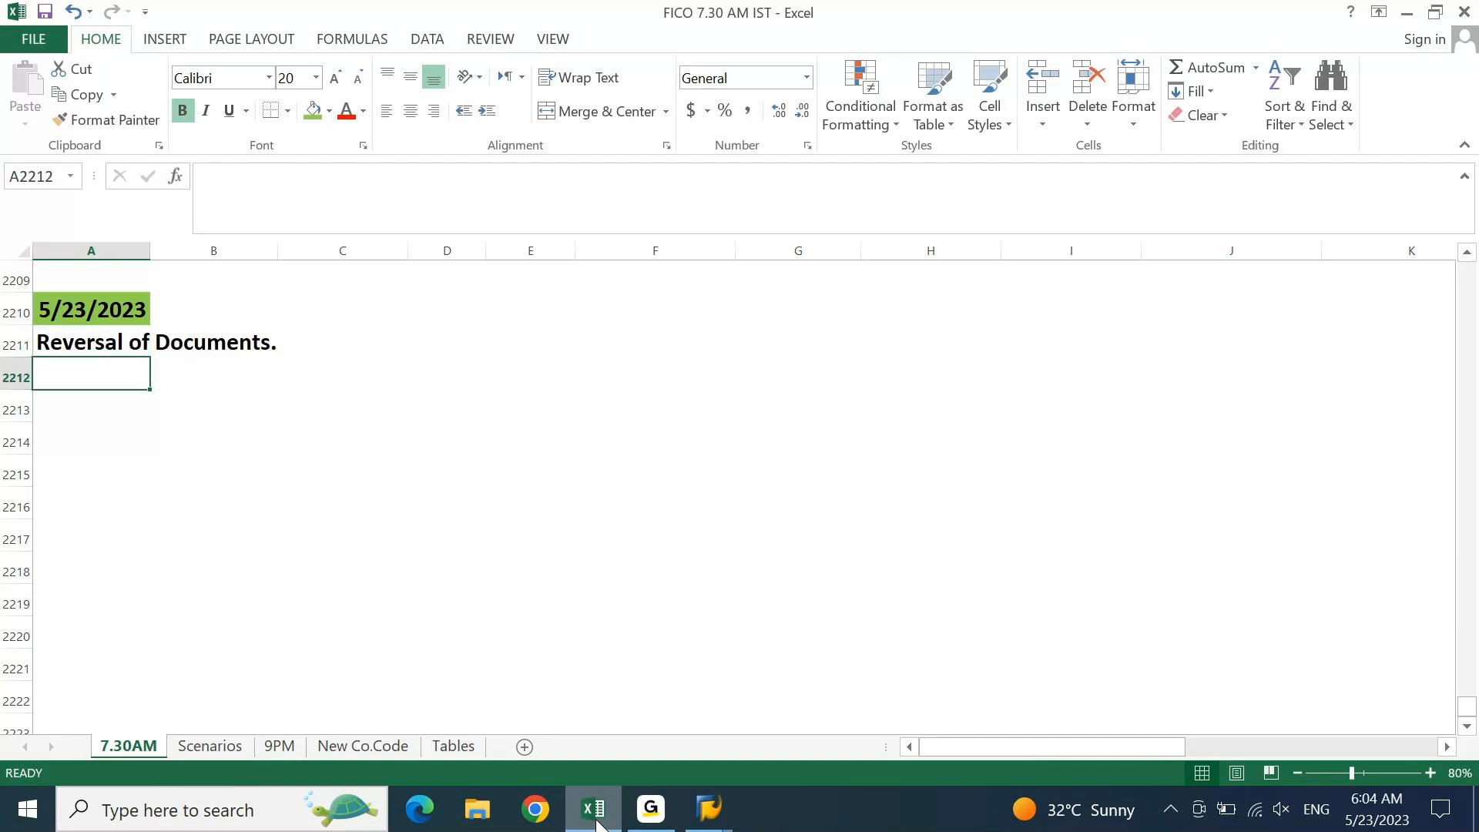
Enter the note "Single document reversal - FB08" in cell A2212, directly beneath the heading
text(Single document)
key(BackSpace)
key(BackSpace)
text(ent reversal - )
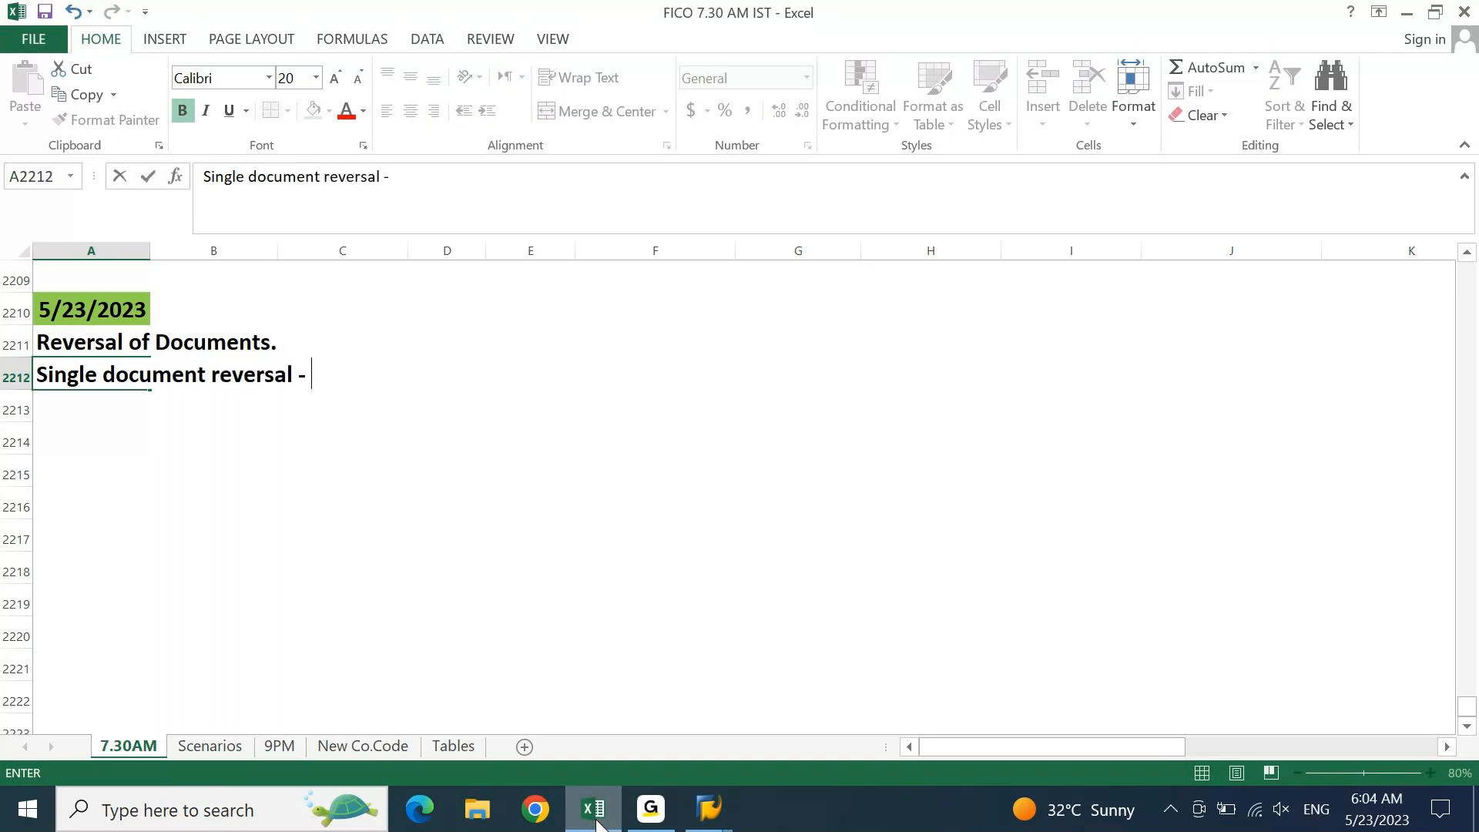
text(FB08)
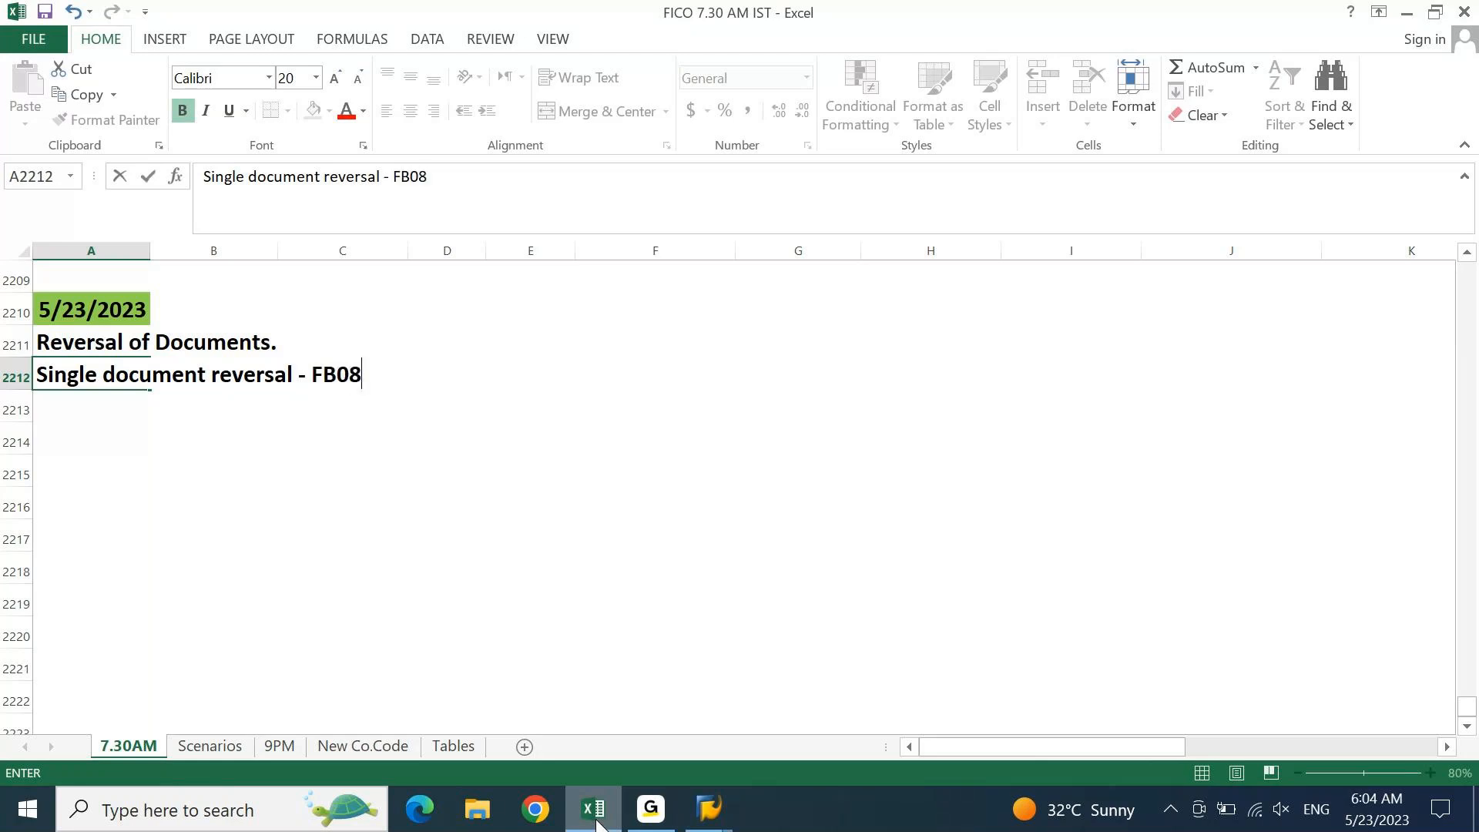
key(Return)
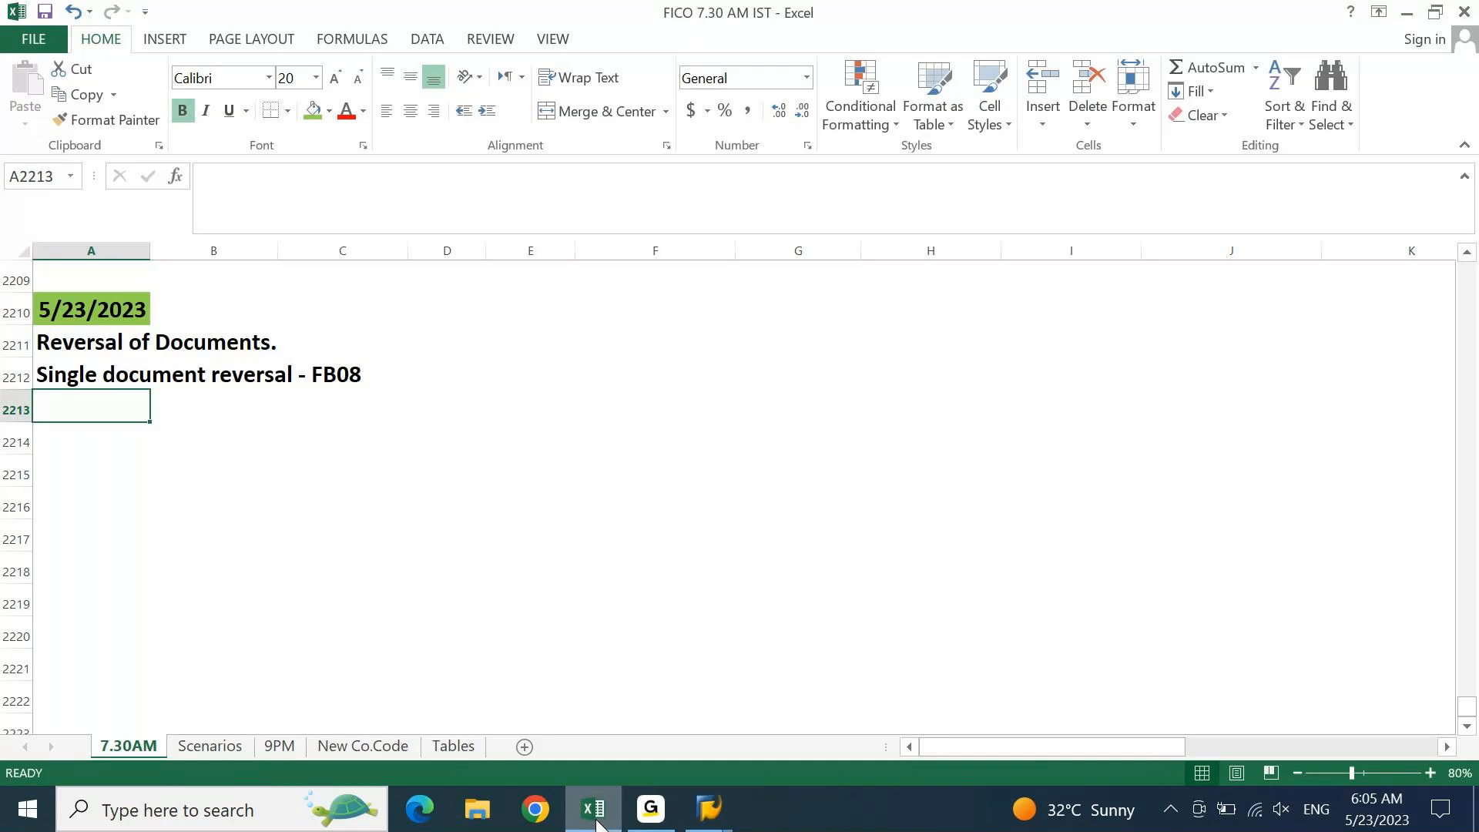
Enter the note "Mass Reversal - F.80" in cell A2213
text(Mass)
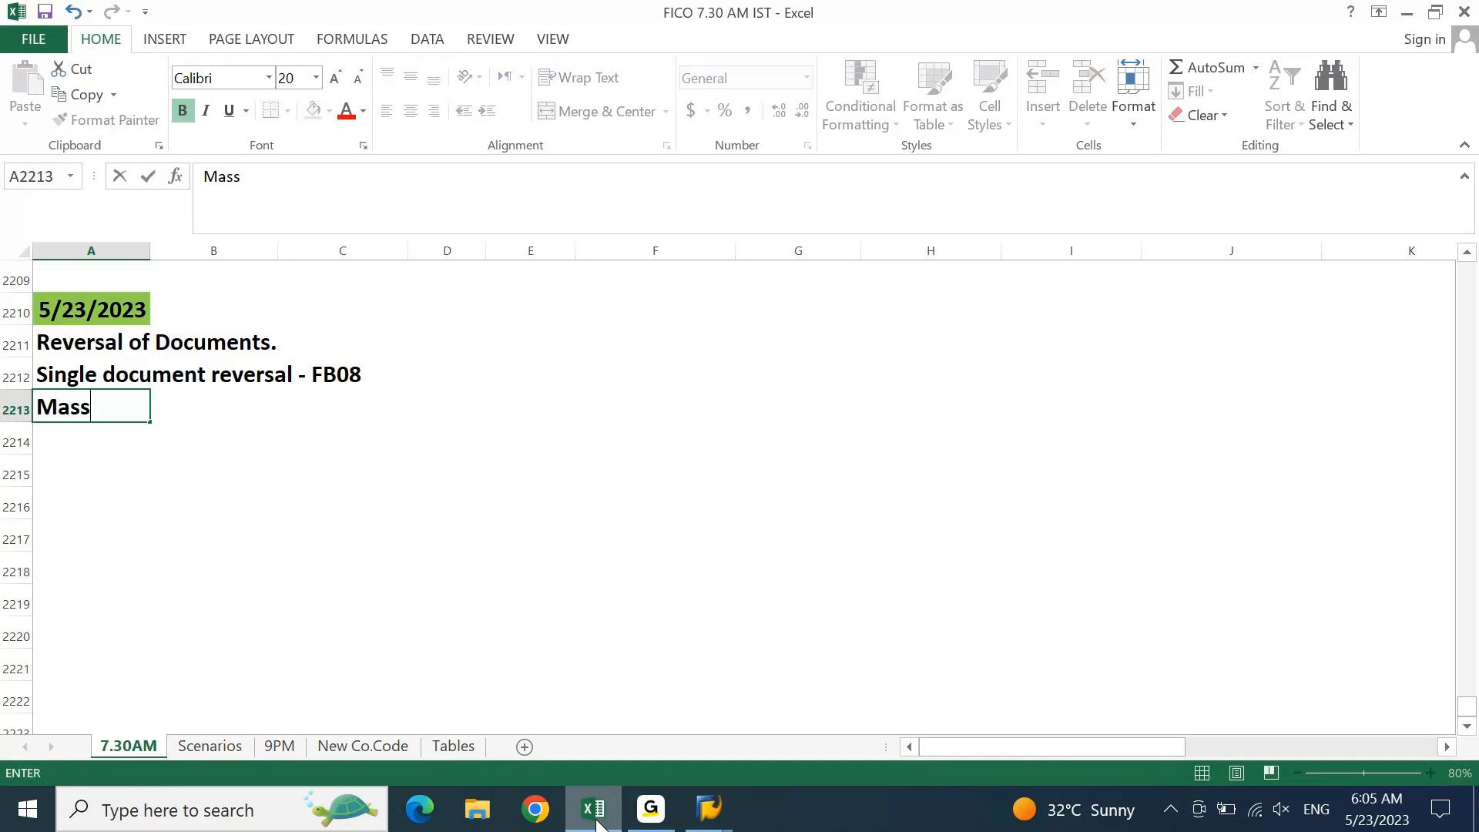
text( Reversal)
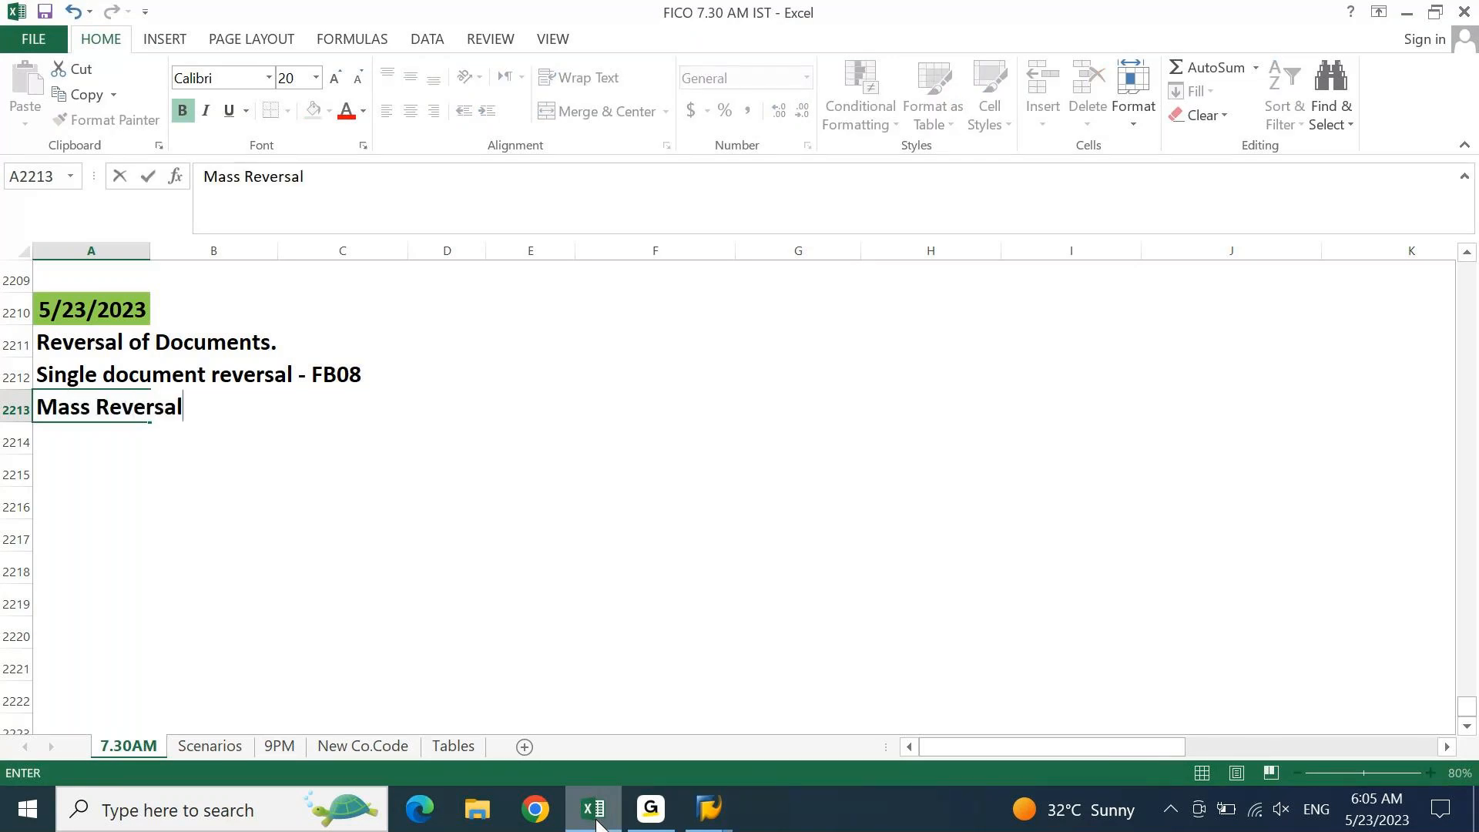
text( - F.80)
key(Return)
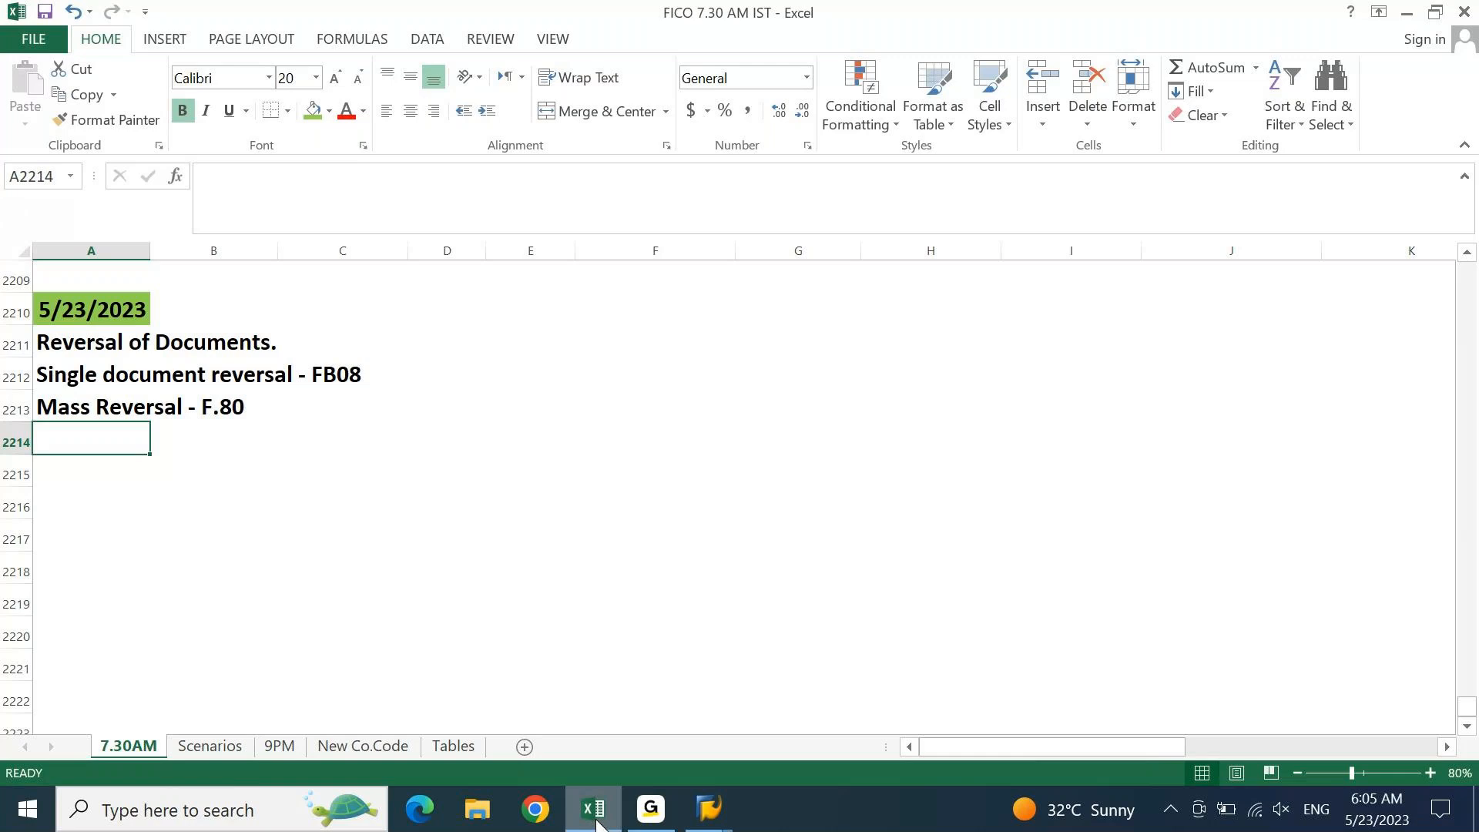
Switch to the SAP Easy Access window, start transaction FB03 and bring up the Document List selection screen
click(723, 818)
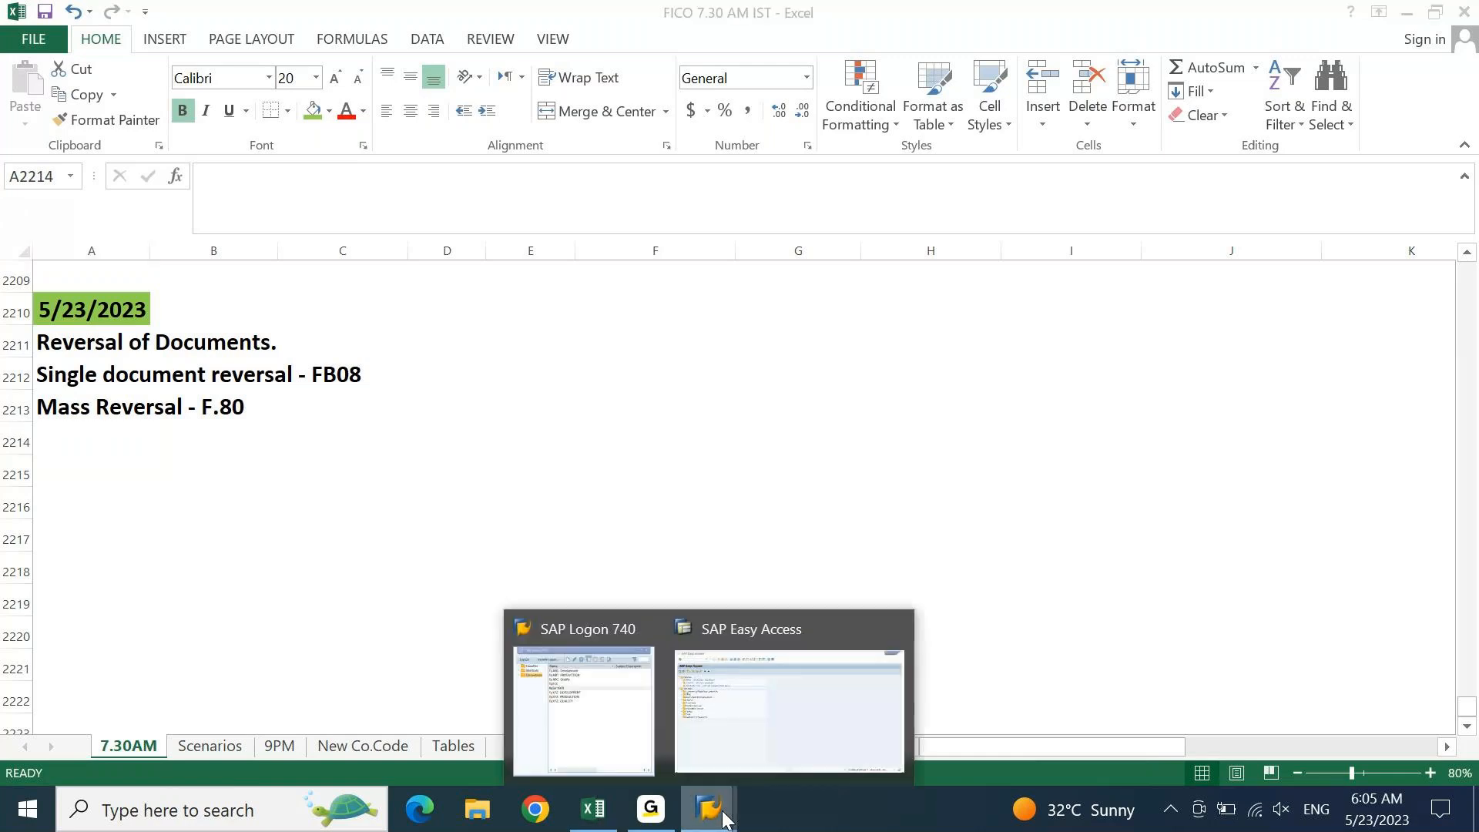
click(788, 701)
text(fb03)
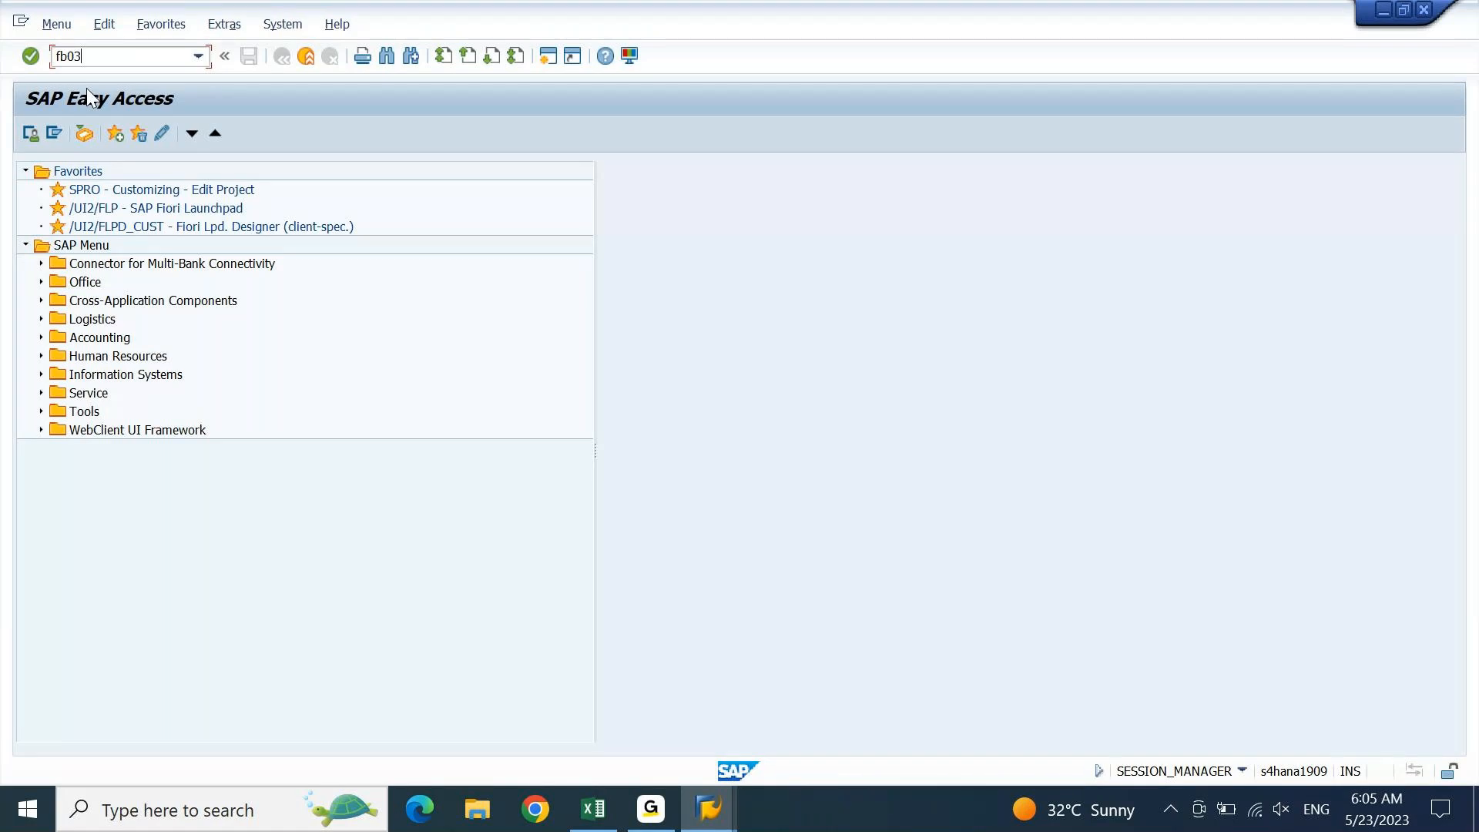
key(Return)
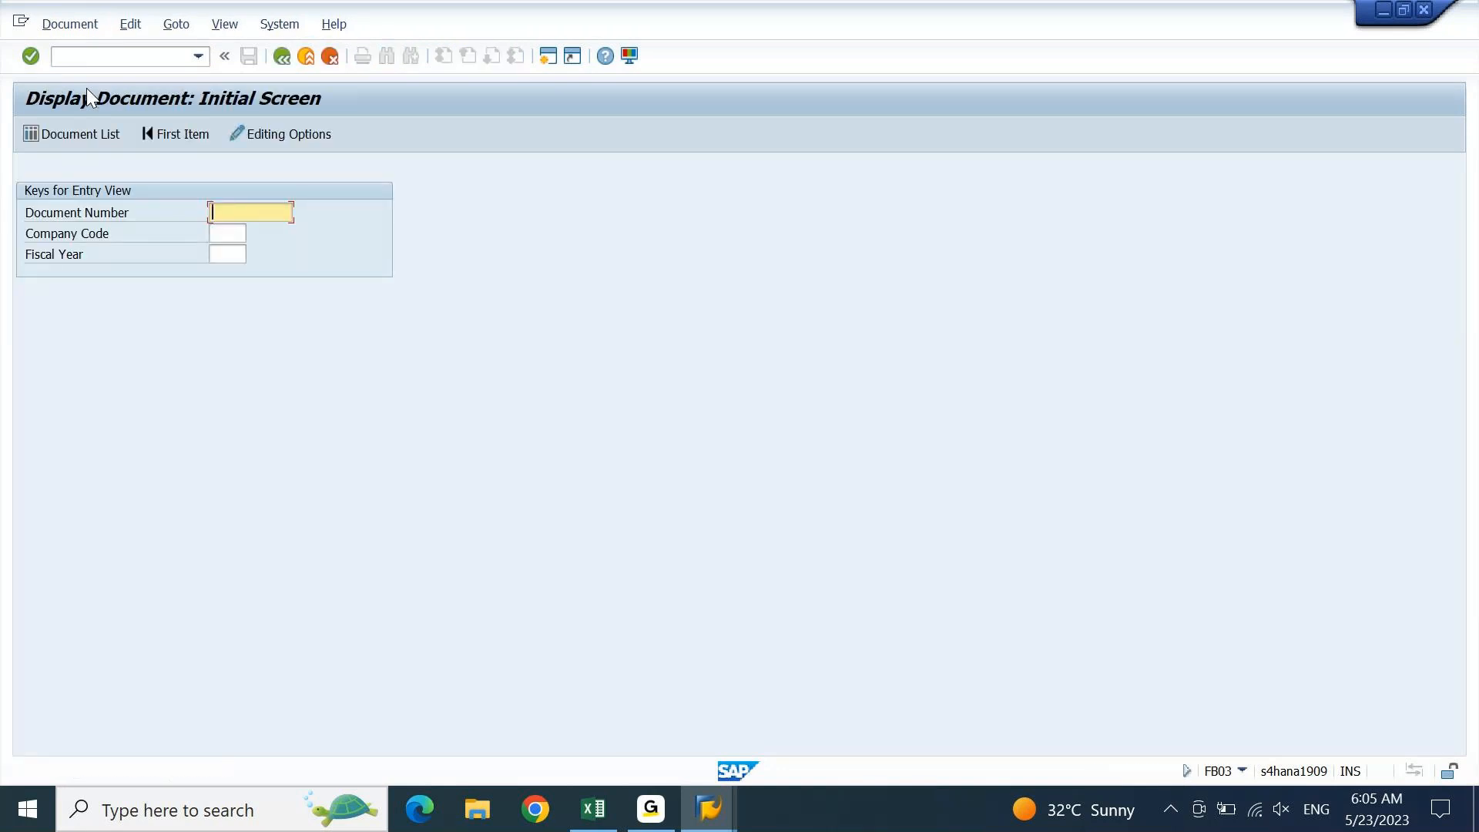
click(85, 132)
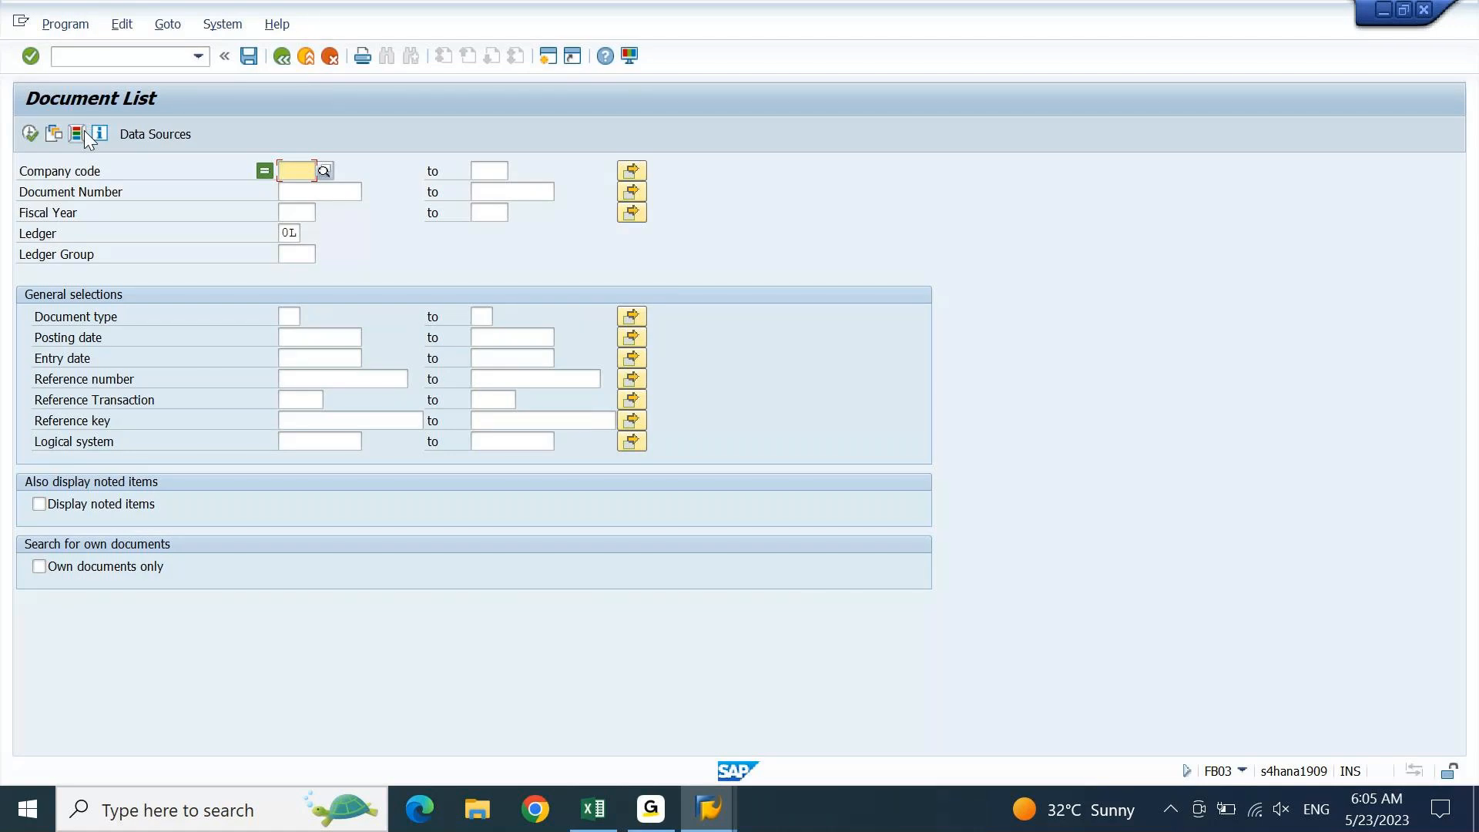
Run the document list for company code DEIN without any further selection criteria
text(DE)
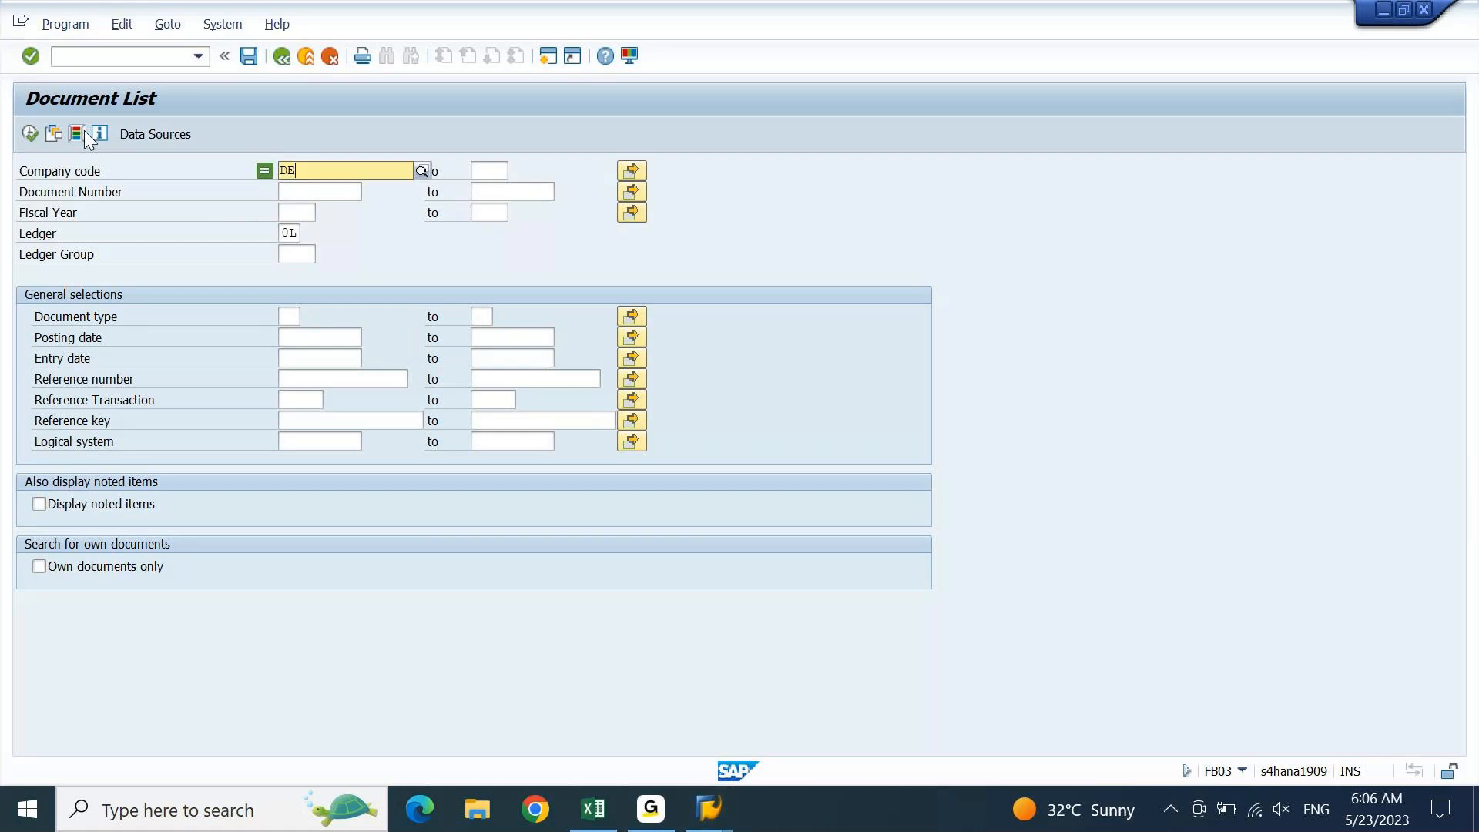
text(IN)
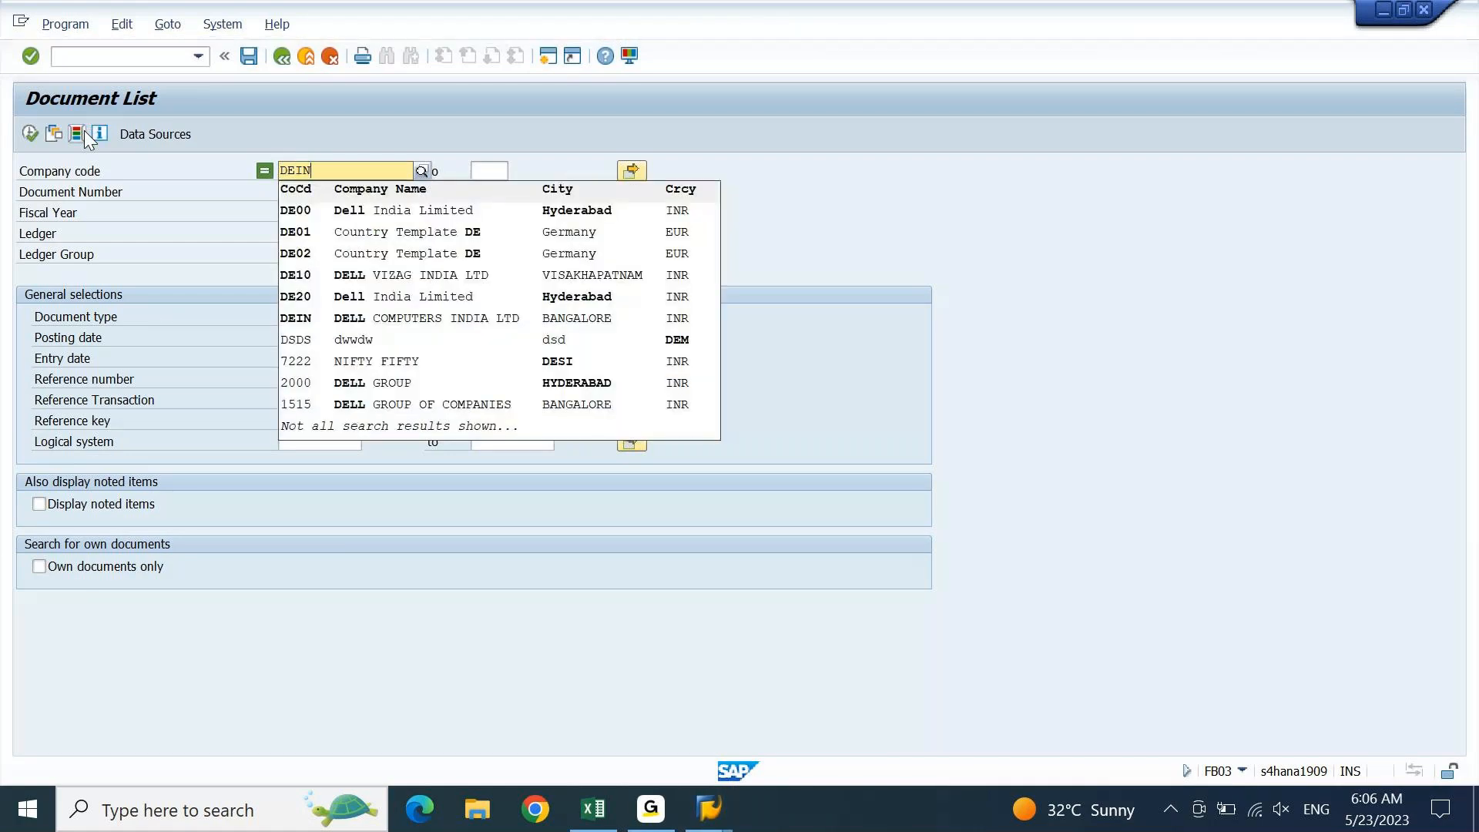
key(Return)
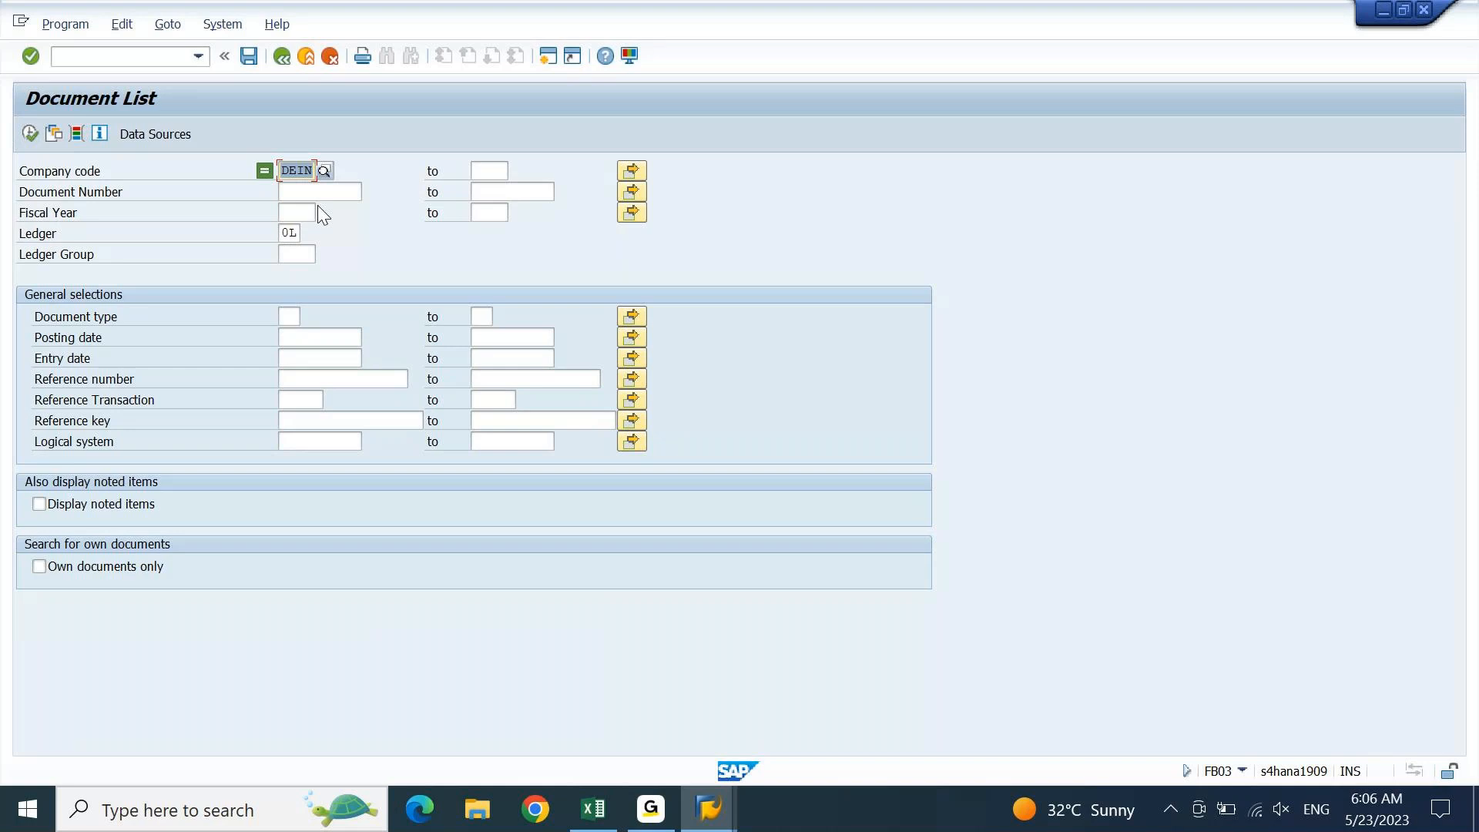
click(33, 133)
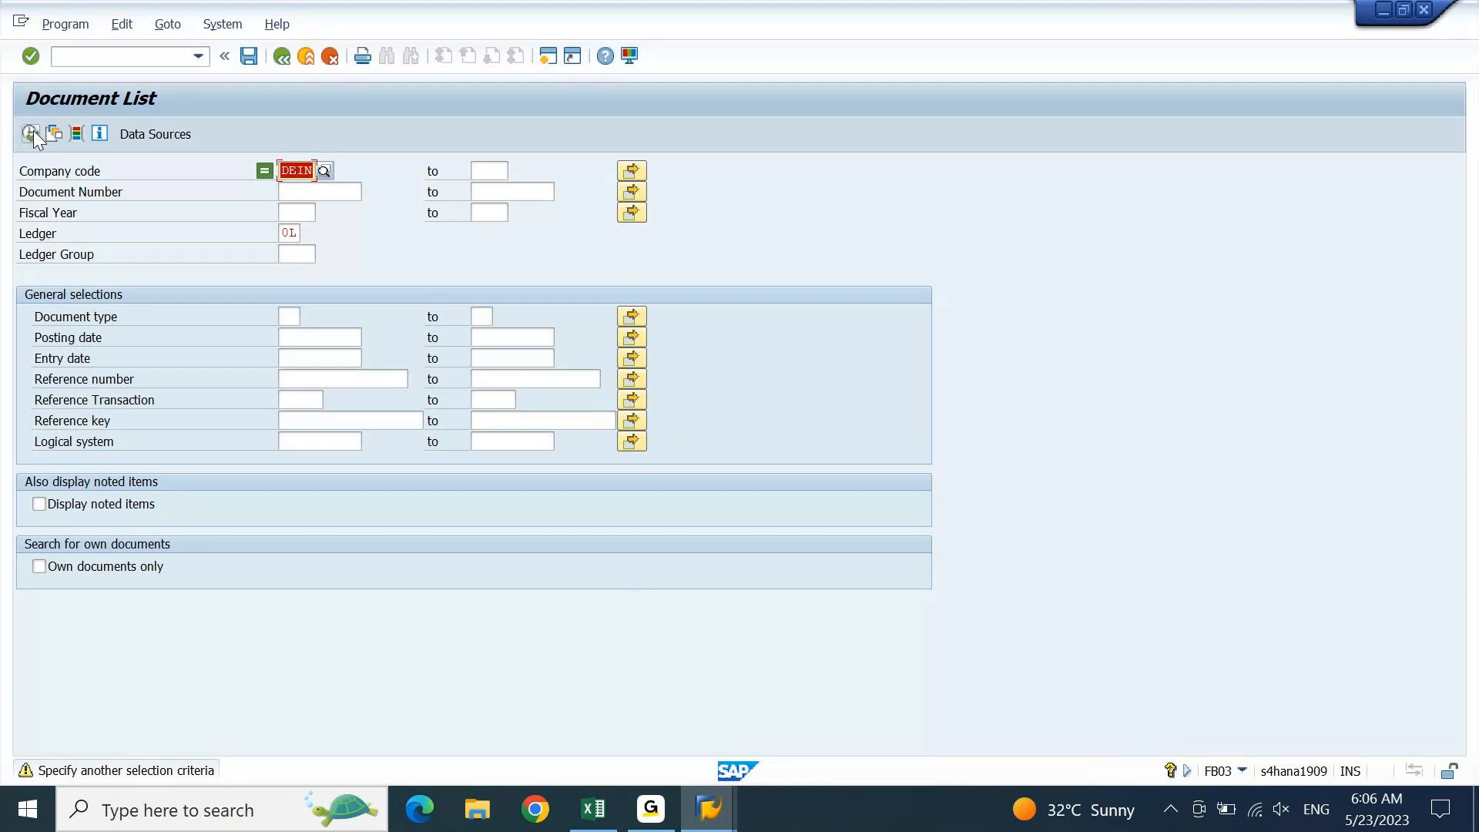
click(32, 132)
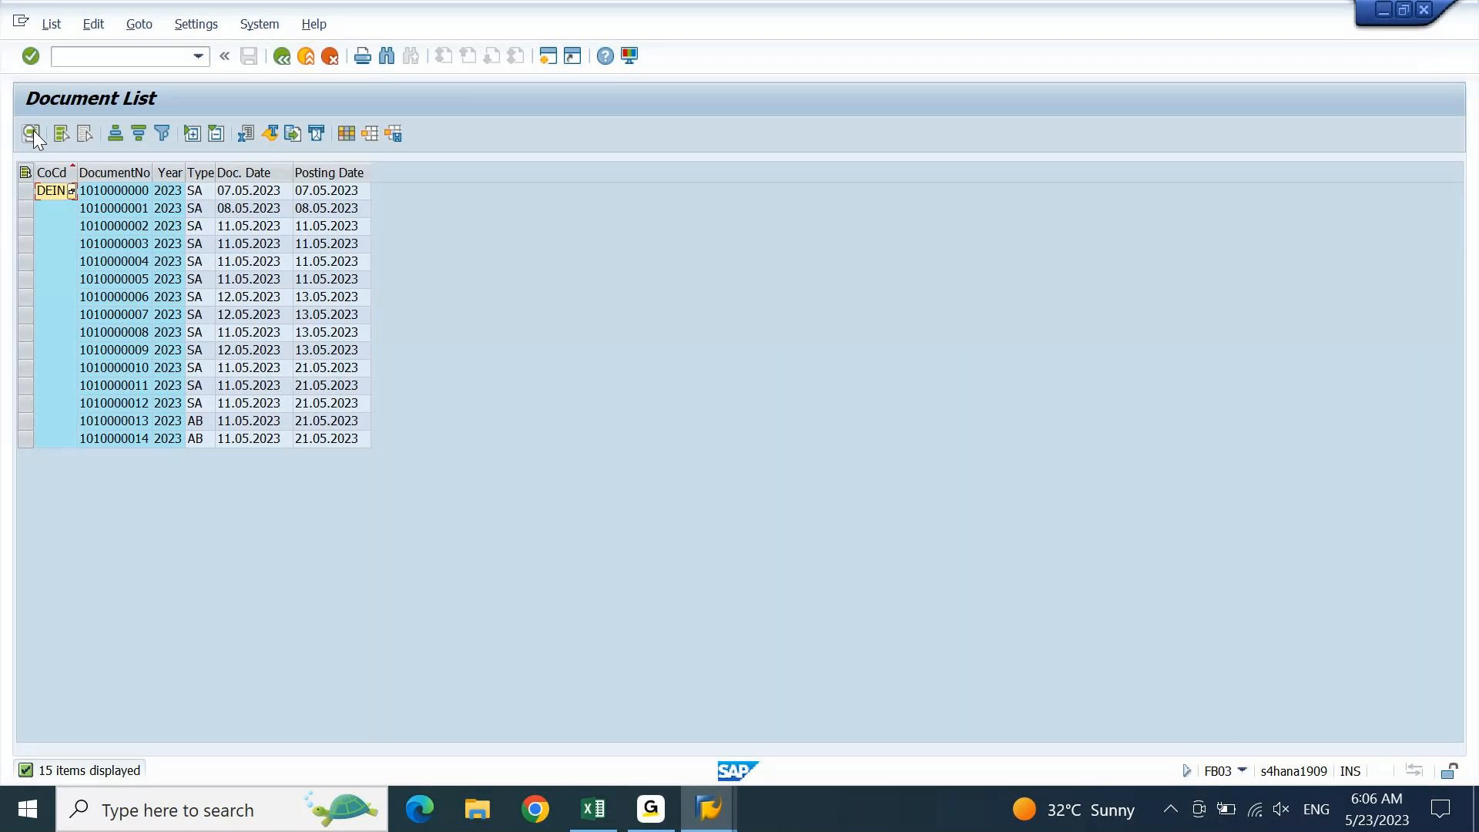
Apply the first layout offered to the document list, then go back to the selection and rerun it for company code DEIN
click(369, 133)
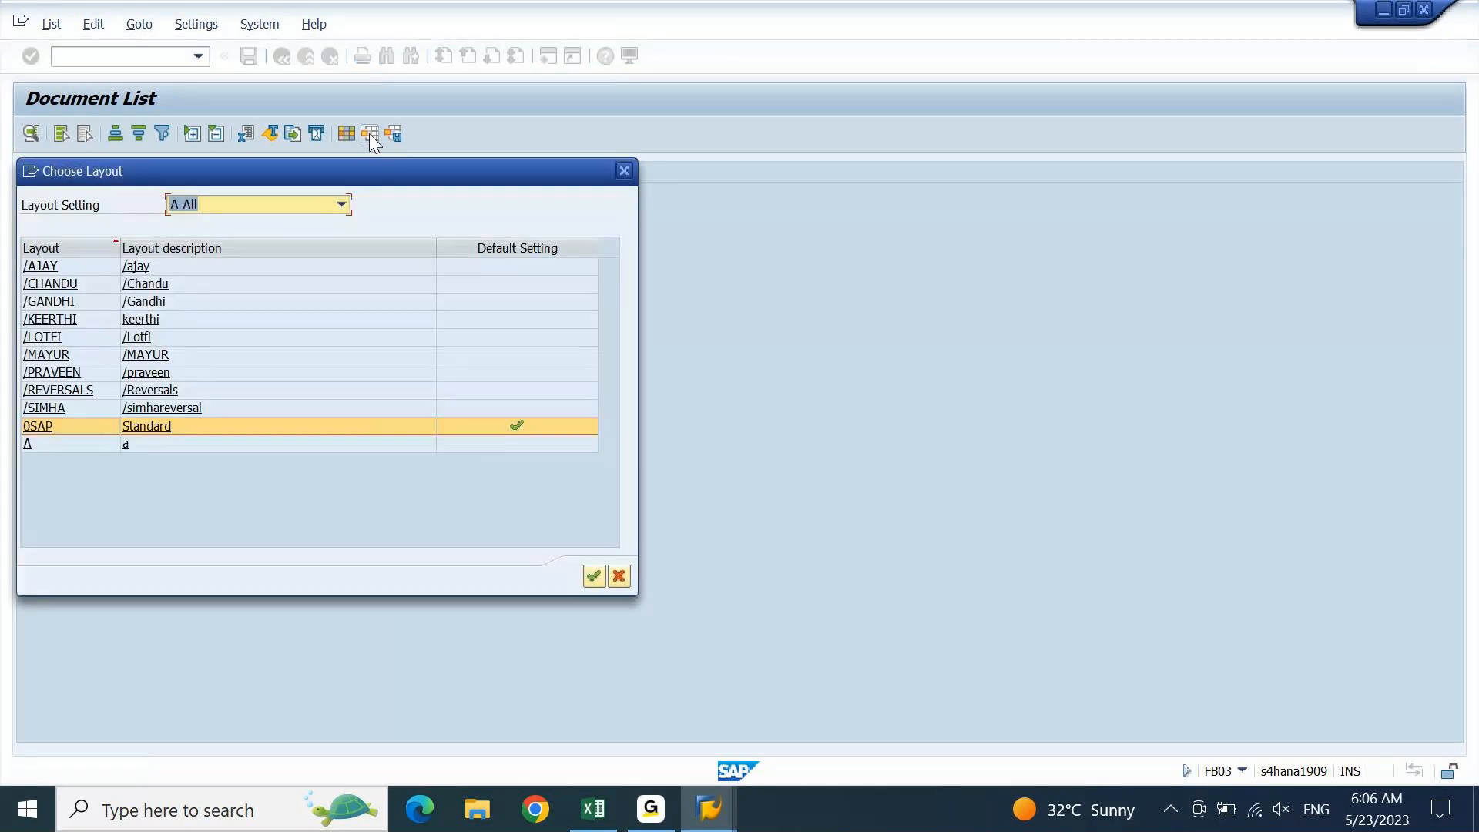
click(64, 266)
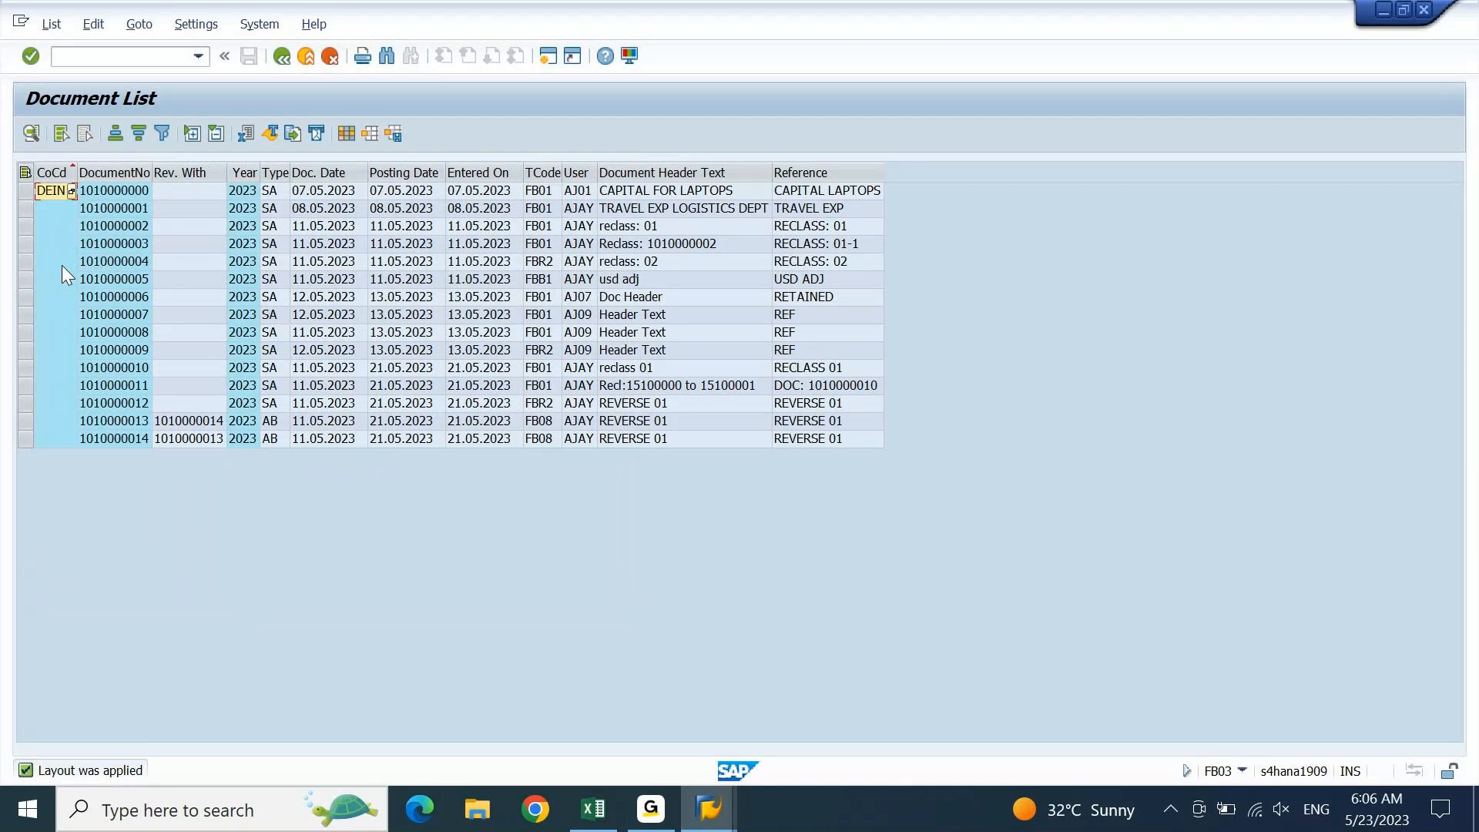
key(F3)
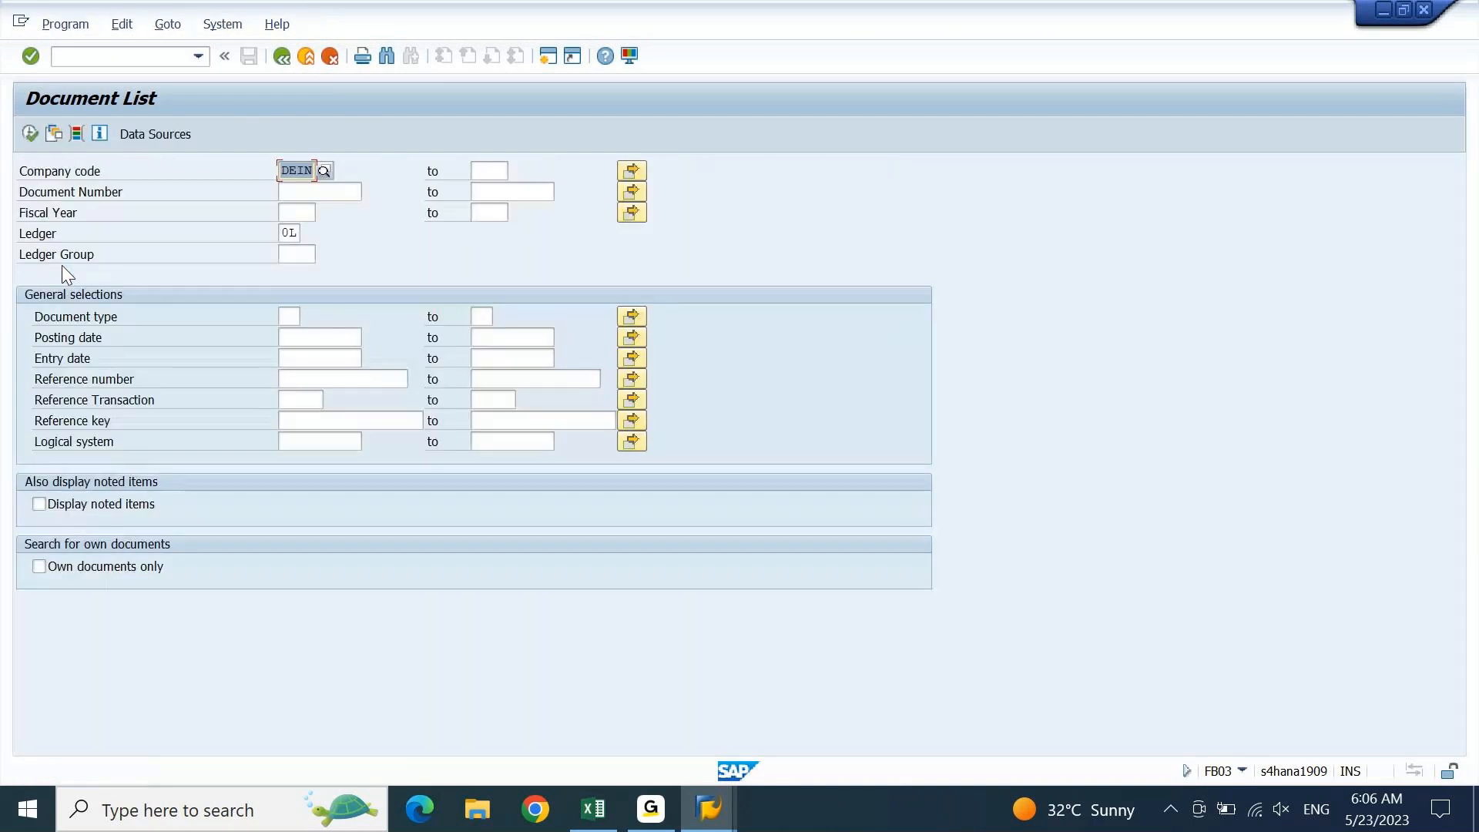
key(F8)
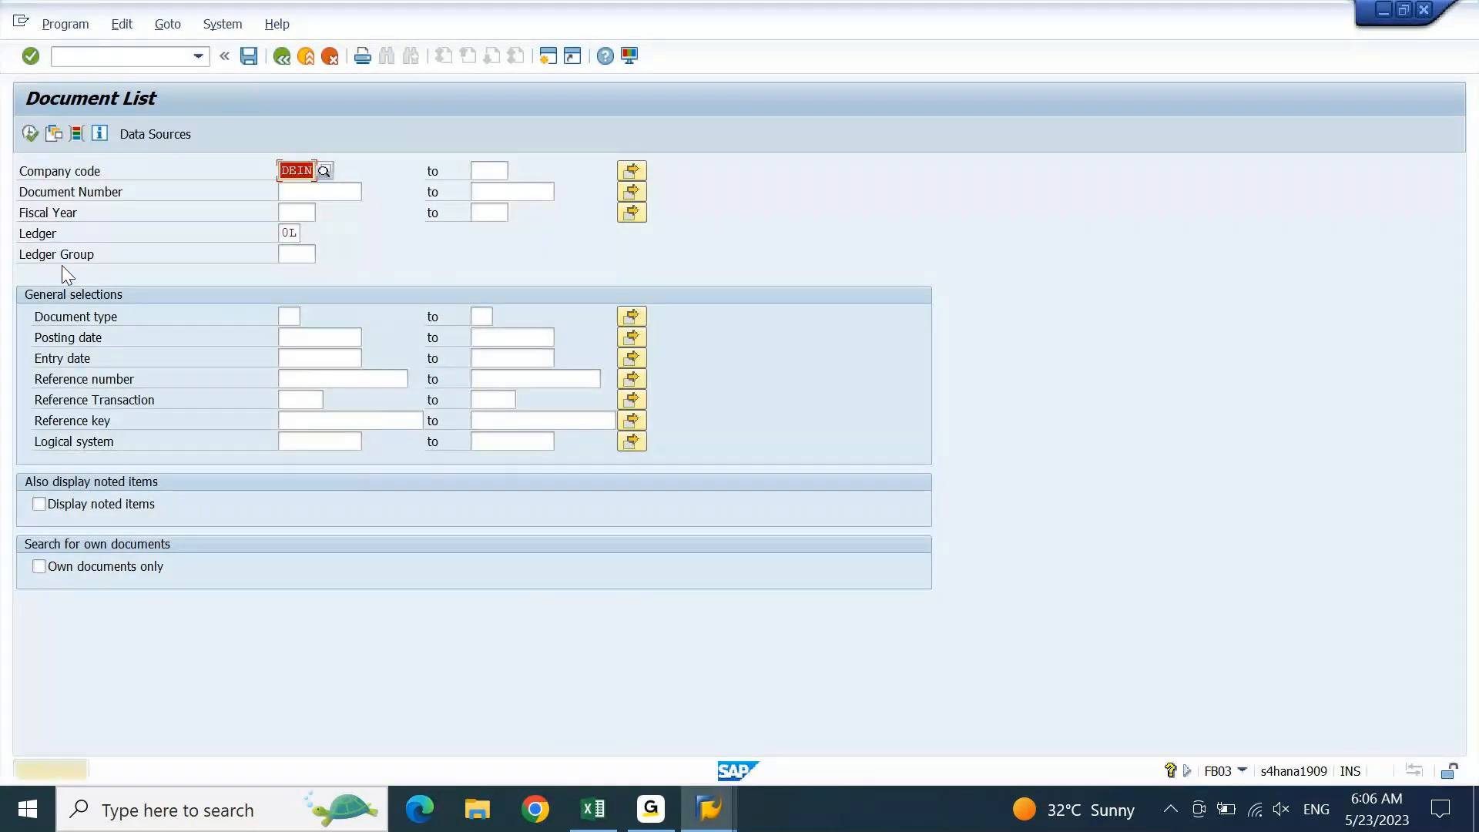
key(Return)
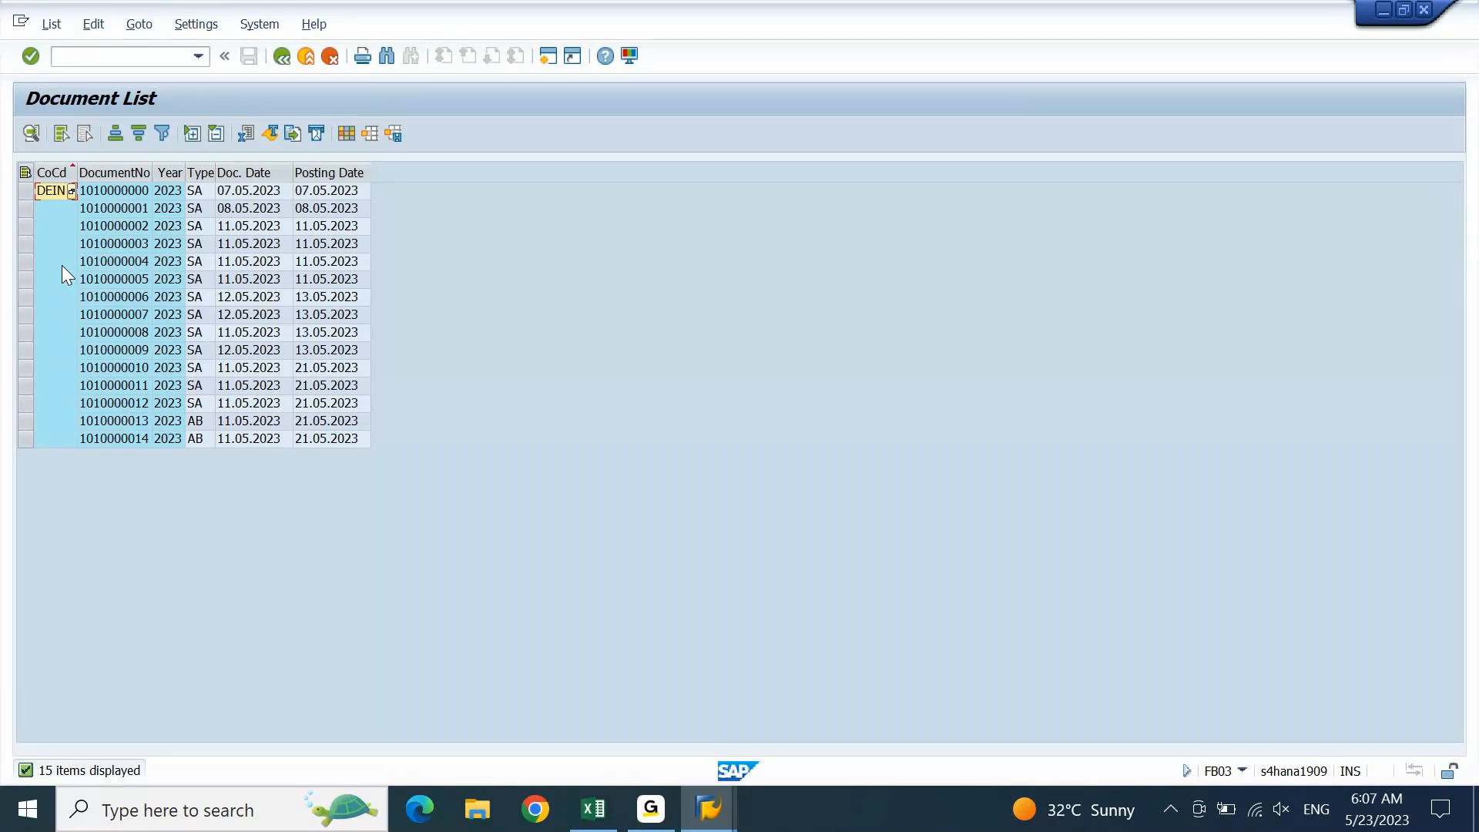
Choose the 0SAP Standard layout for the document list
click(370, 134)
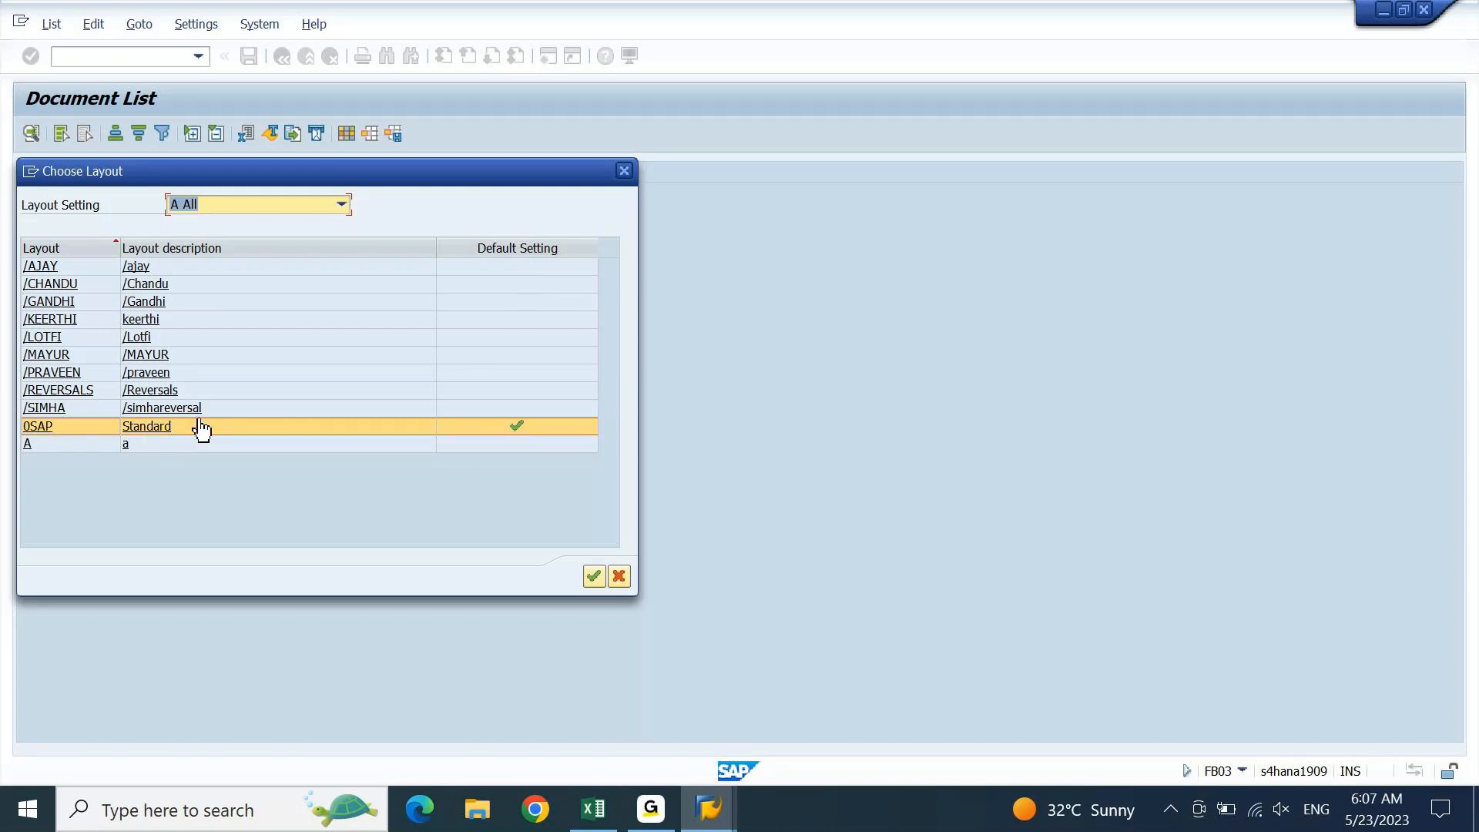
click(524, 427)
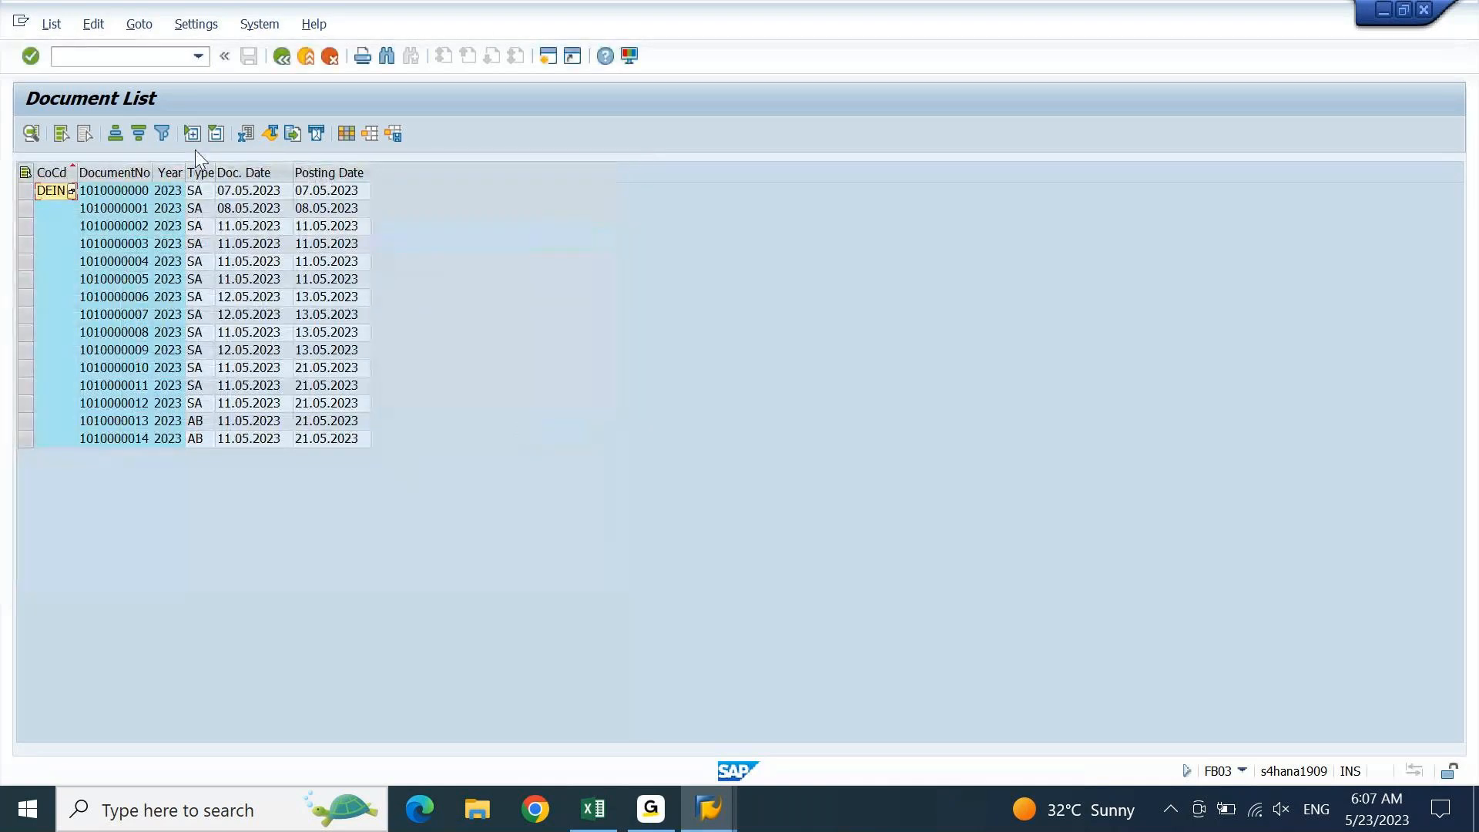
In layout management, make the first listed layout the default setting instead of 0SAP and save the layouts
click(205, 31)
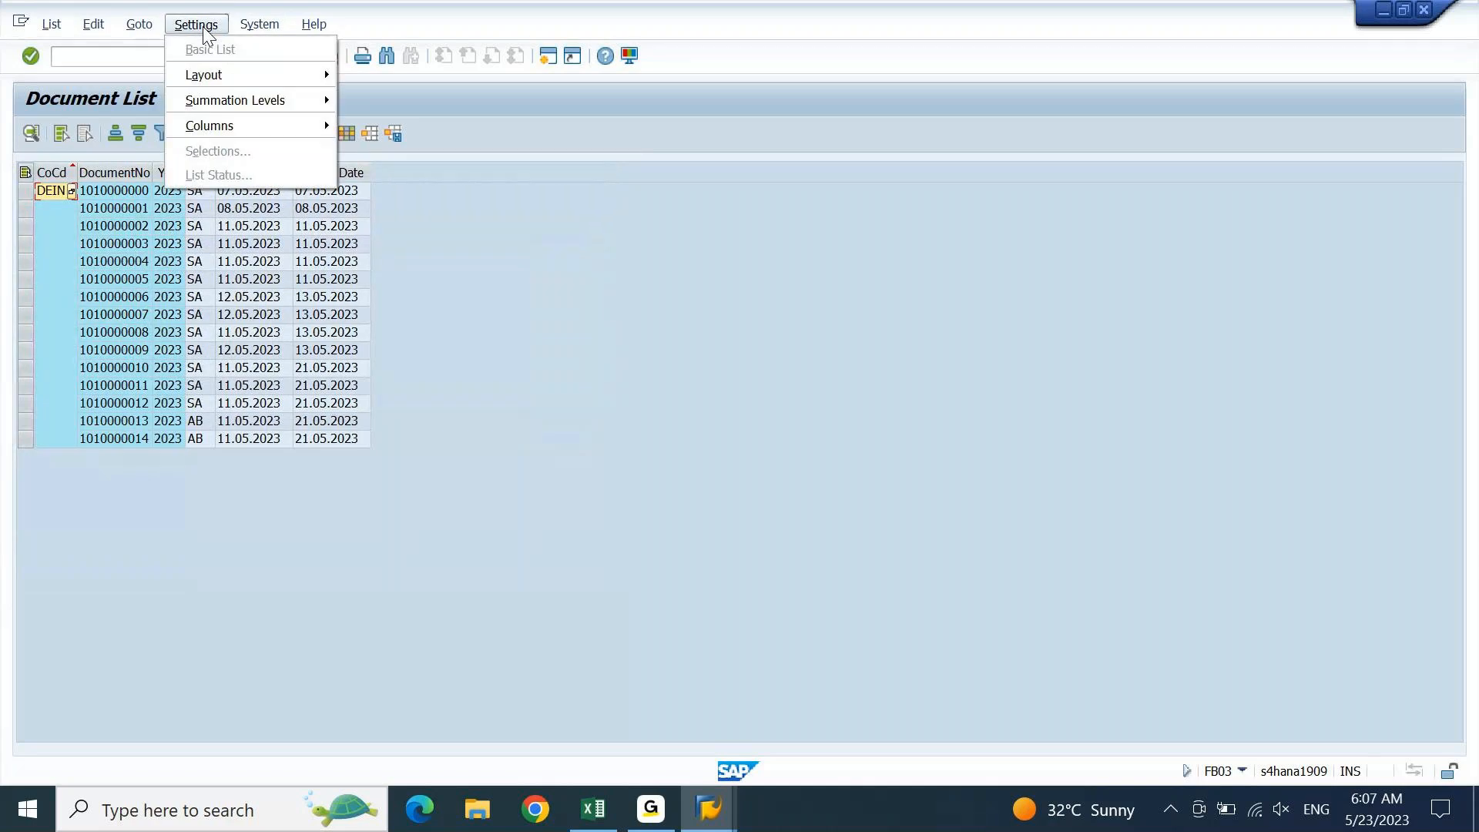
mouse_move(208, 75)
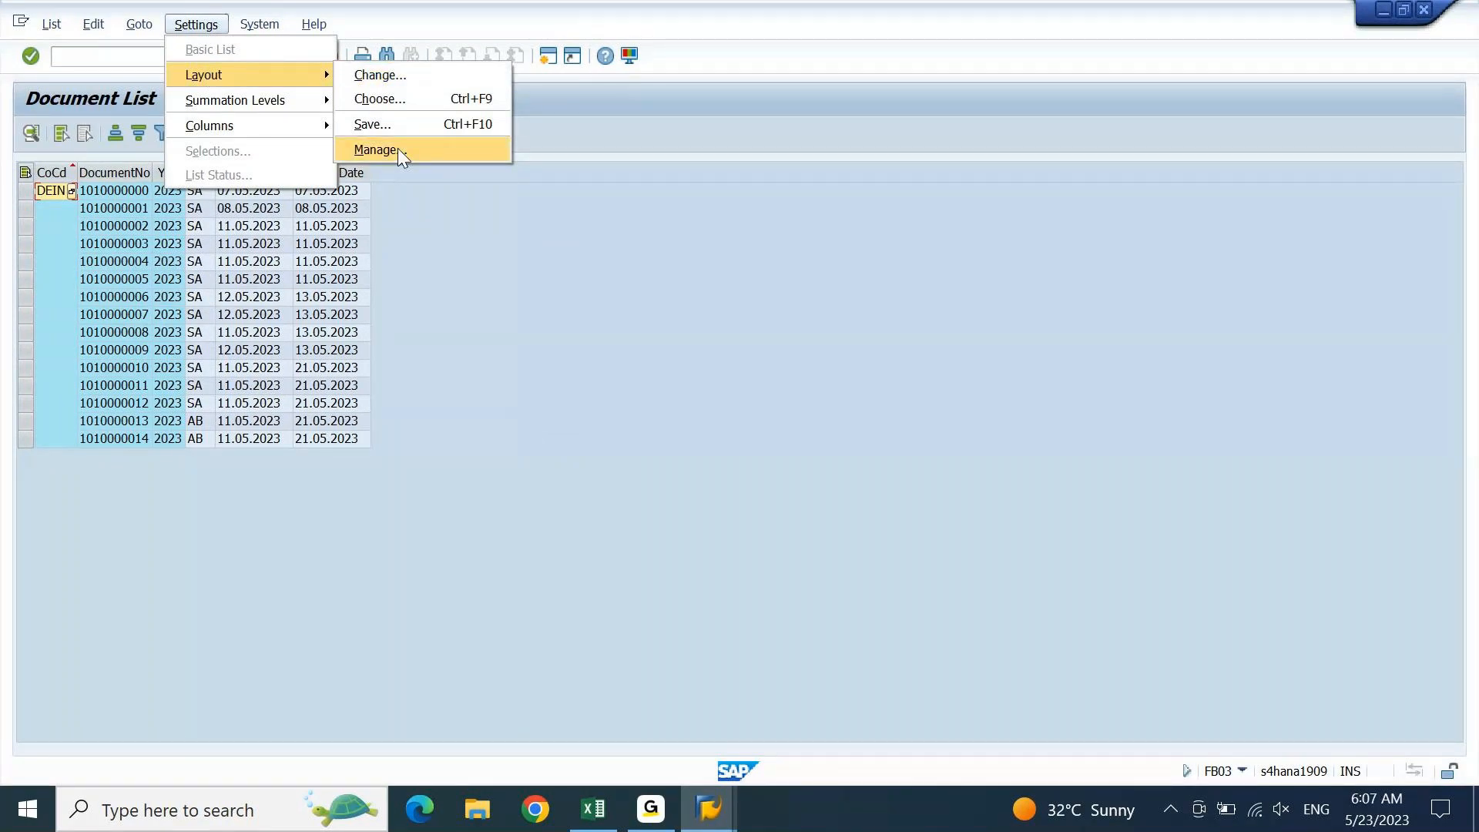
click(376, 149)
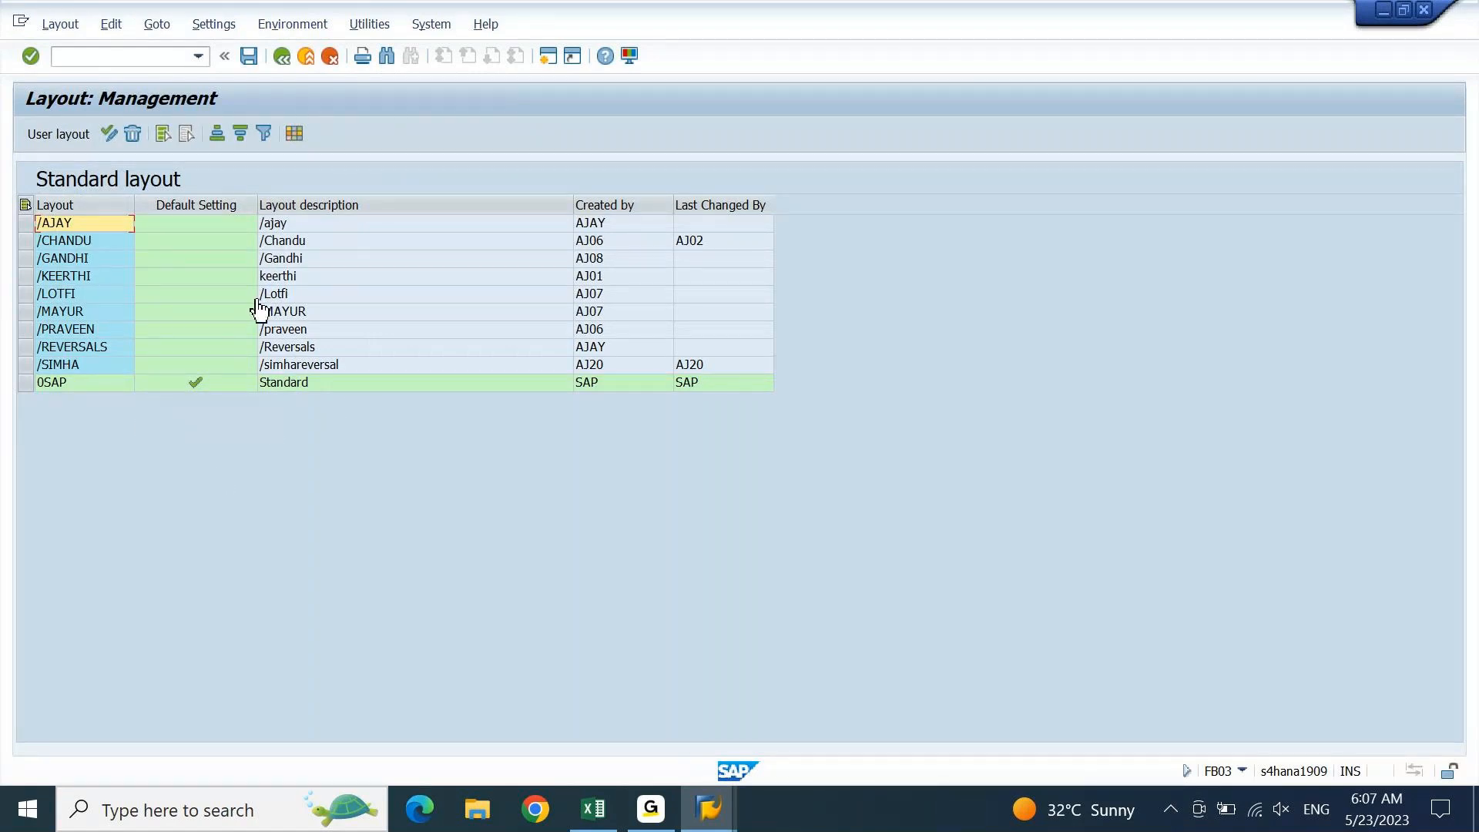
click(171, 228)
click(171, 228)
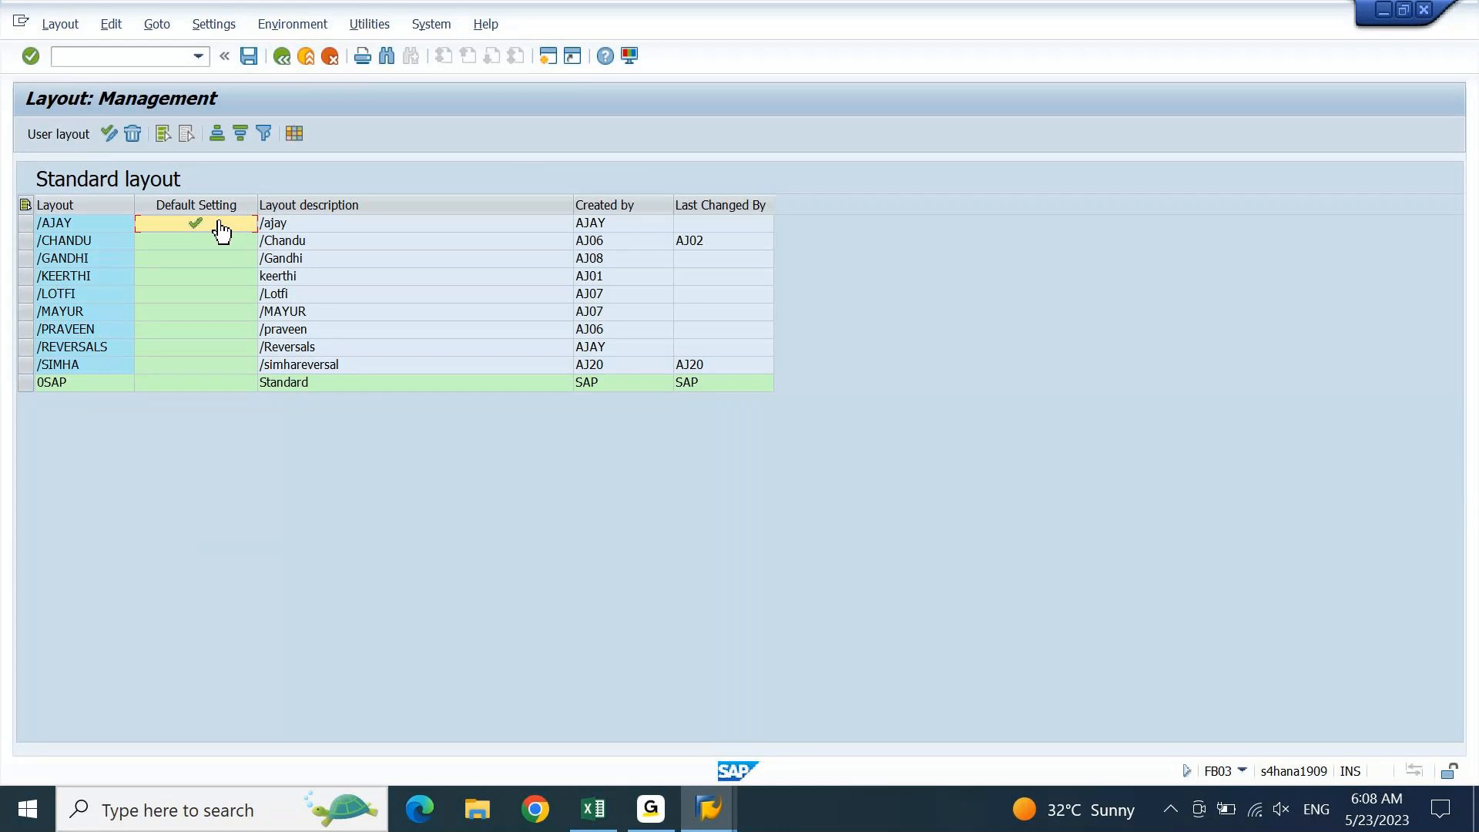
click(108, 133)
click(106, 134)
click(107, 134)
click(106, 134)
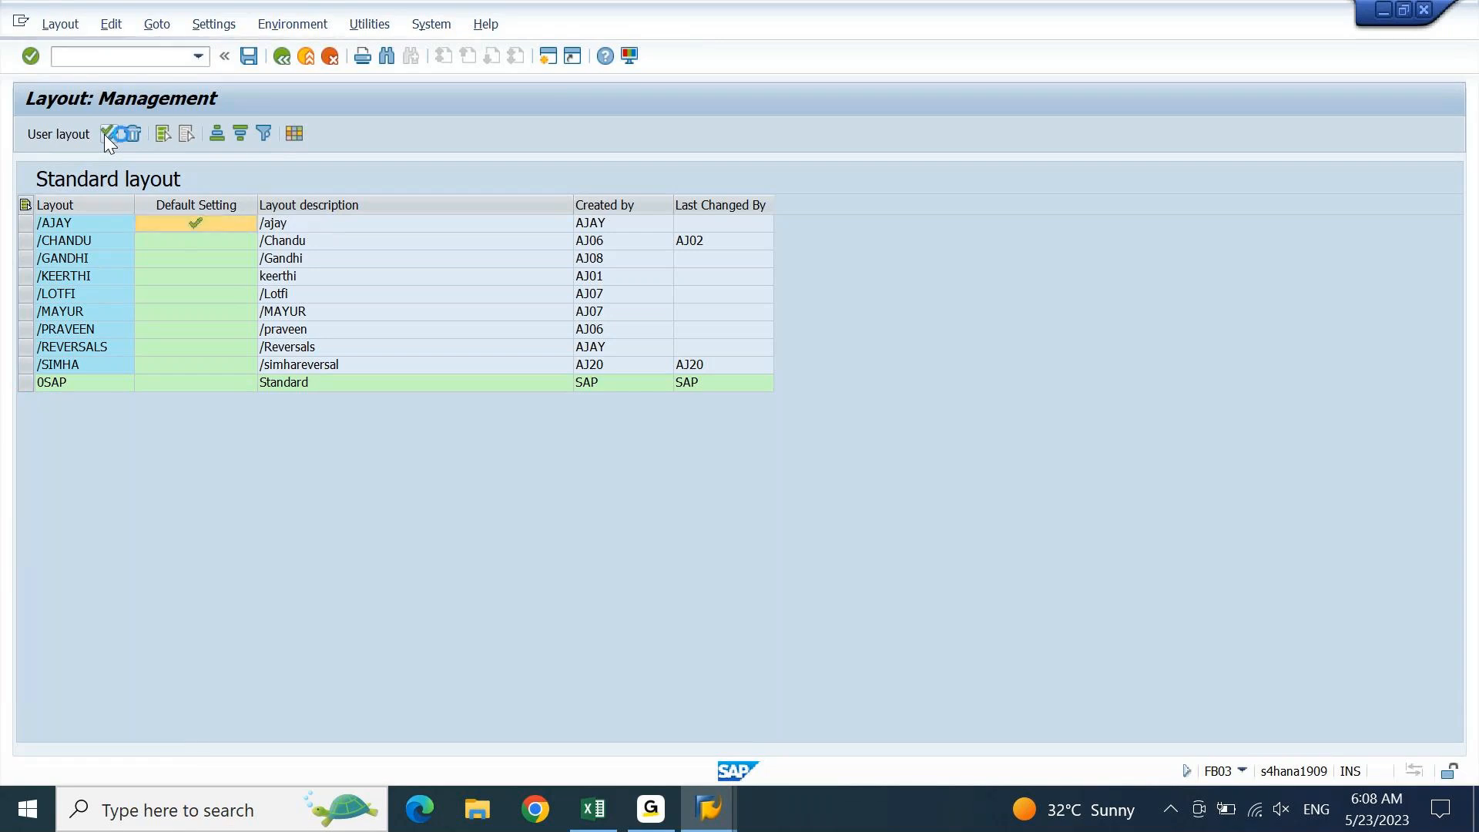
click(251, 57)
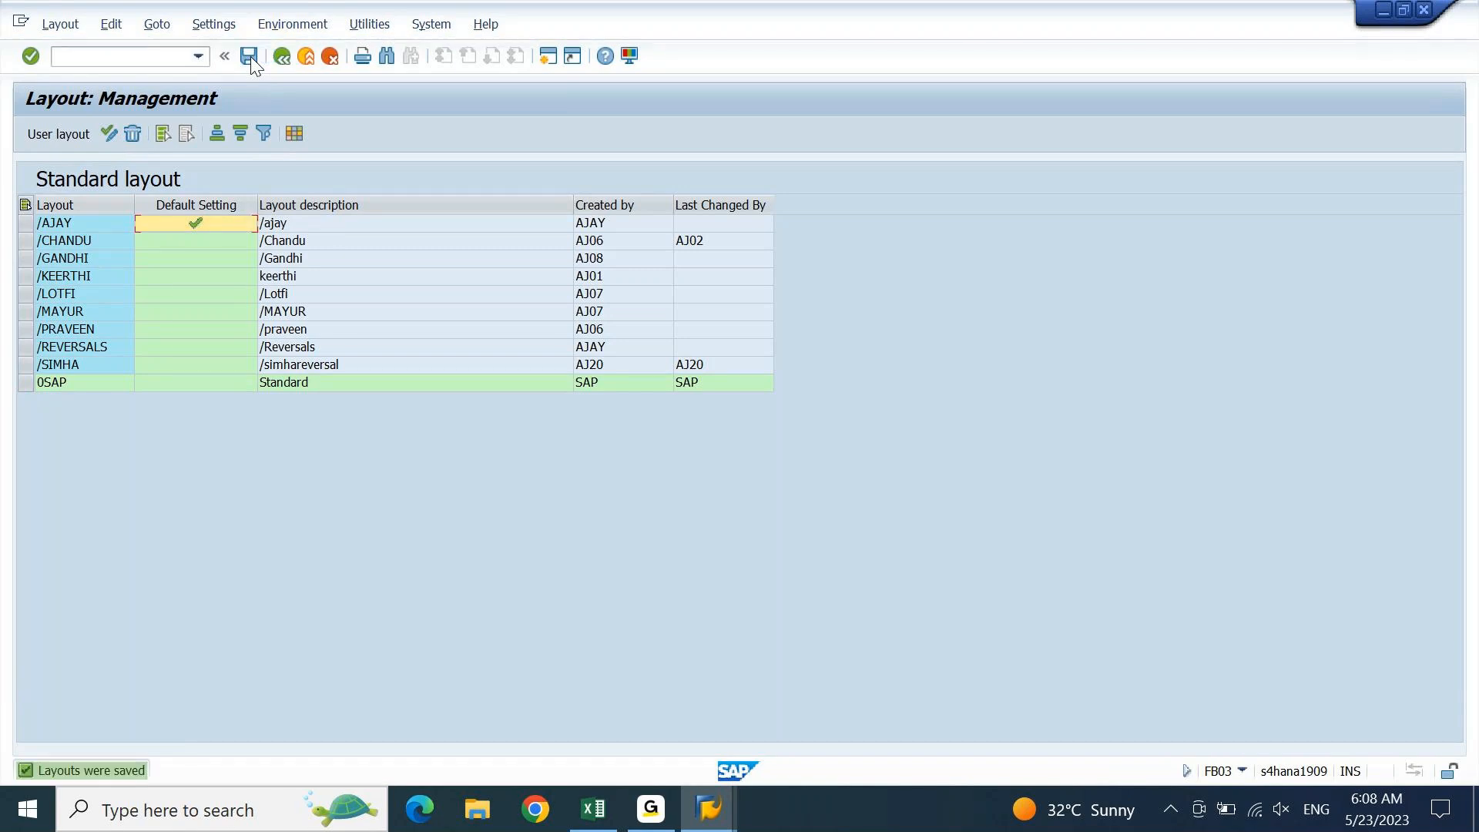
Return to the selection screen and rerun the document list for company code DEIN to check the new default layout
key(F3)
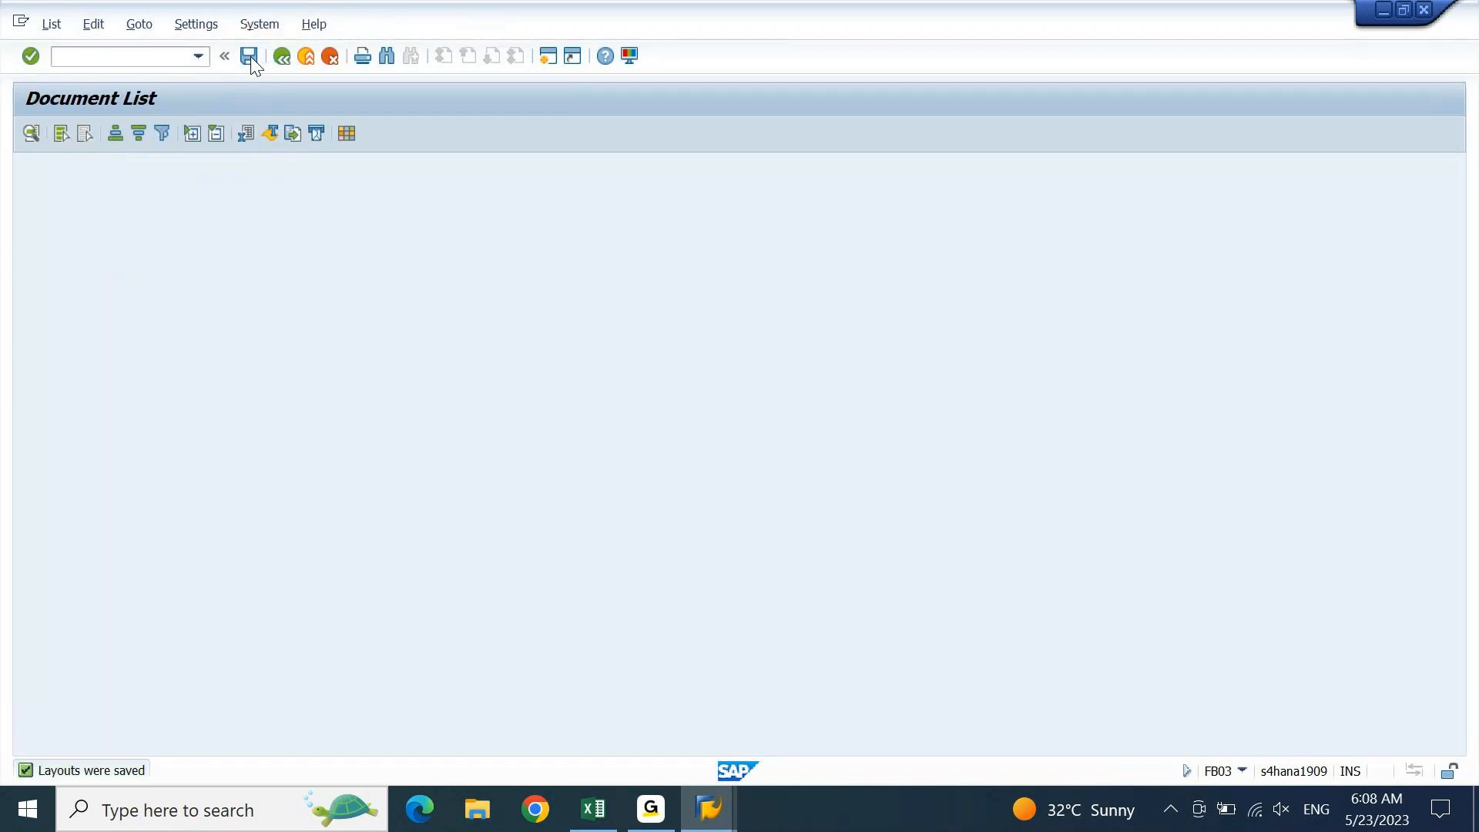
key(F3)
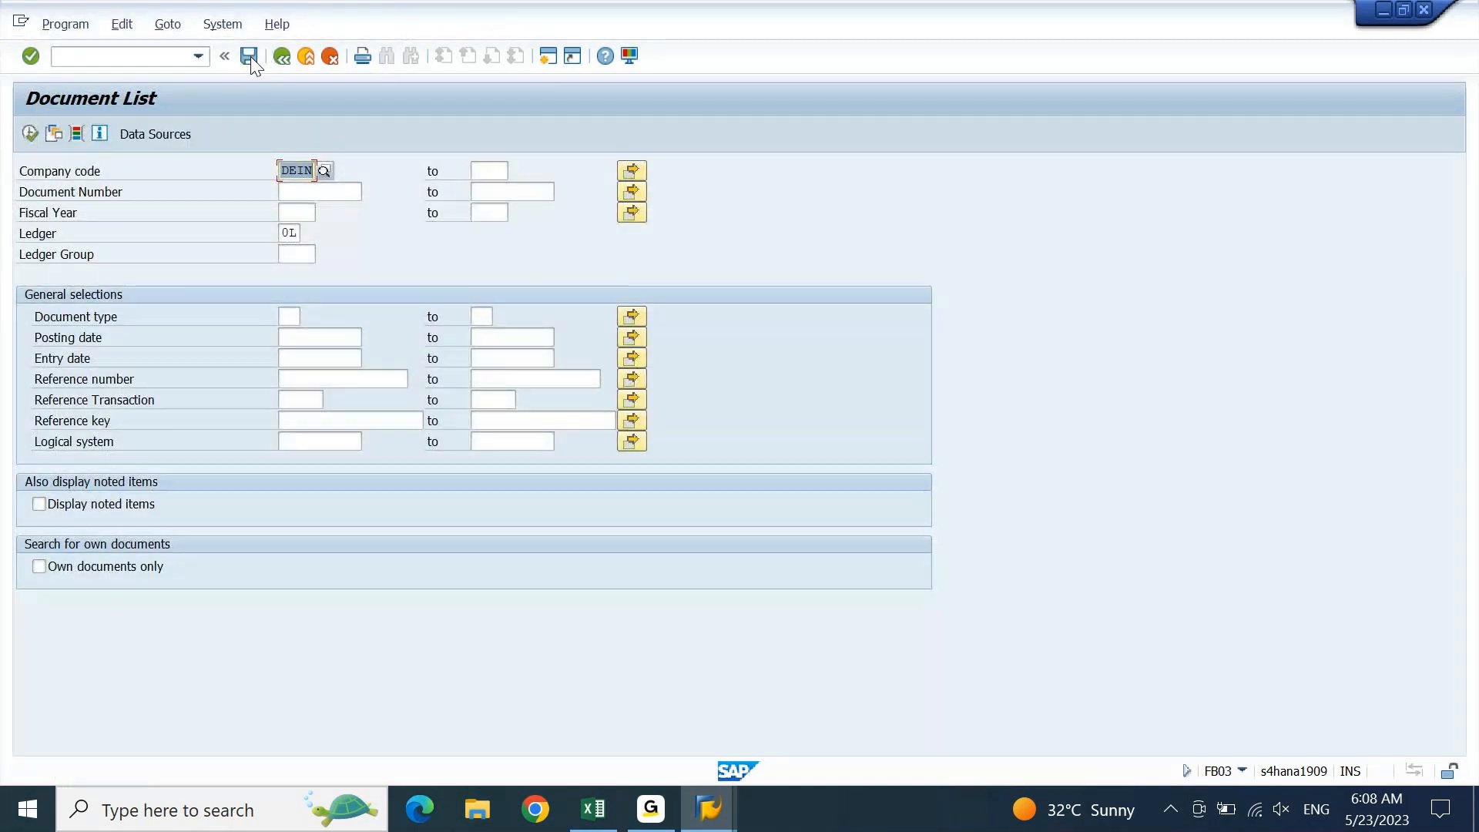
key(F8)
key(Return)
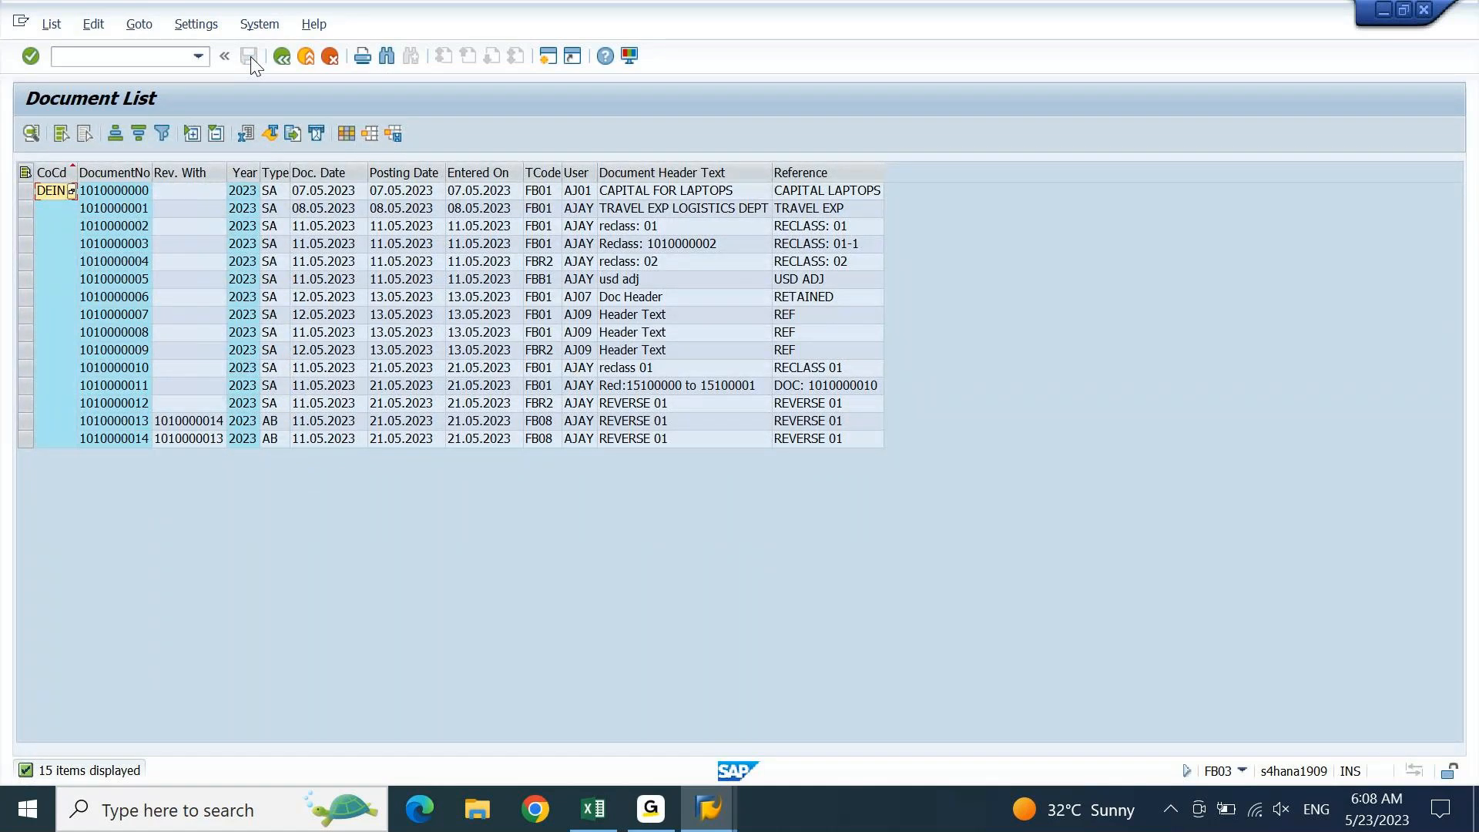
Go back to the selection and run the document list for company code DEIN once more
key(F3)
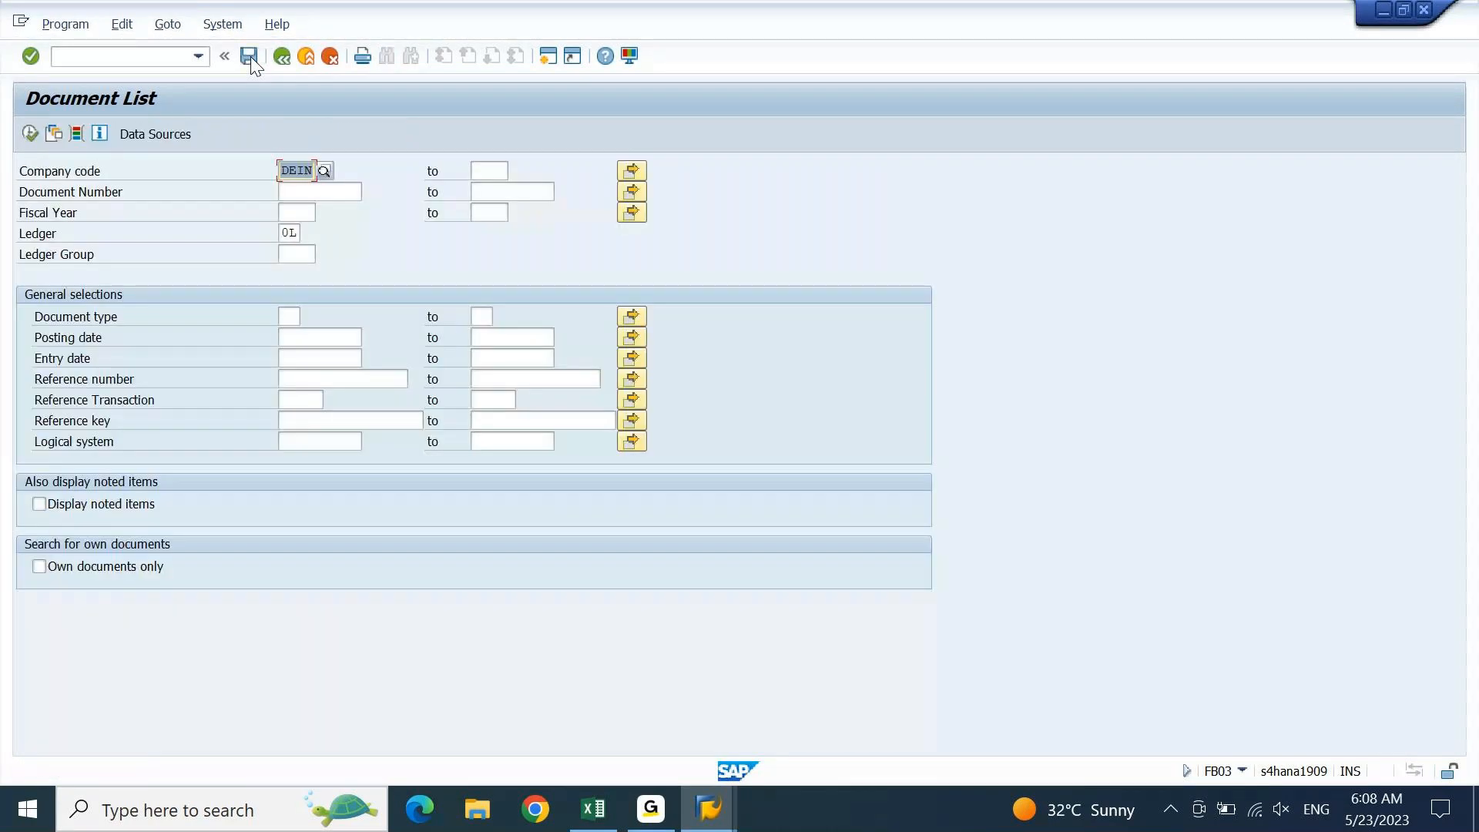
key(F8)
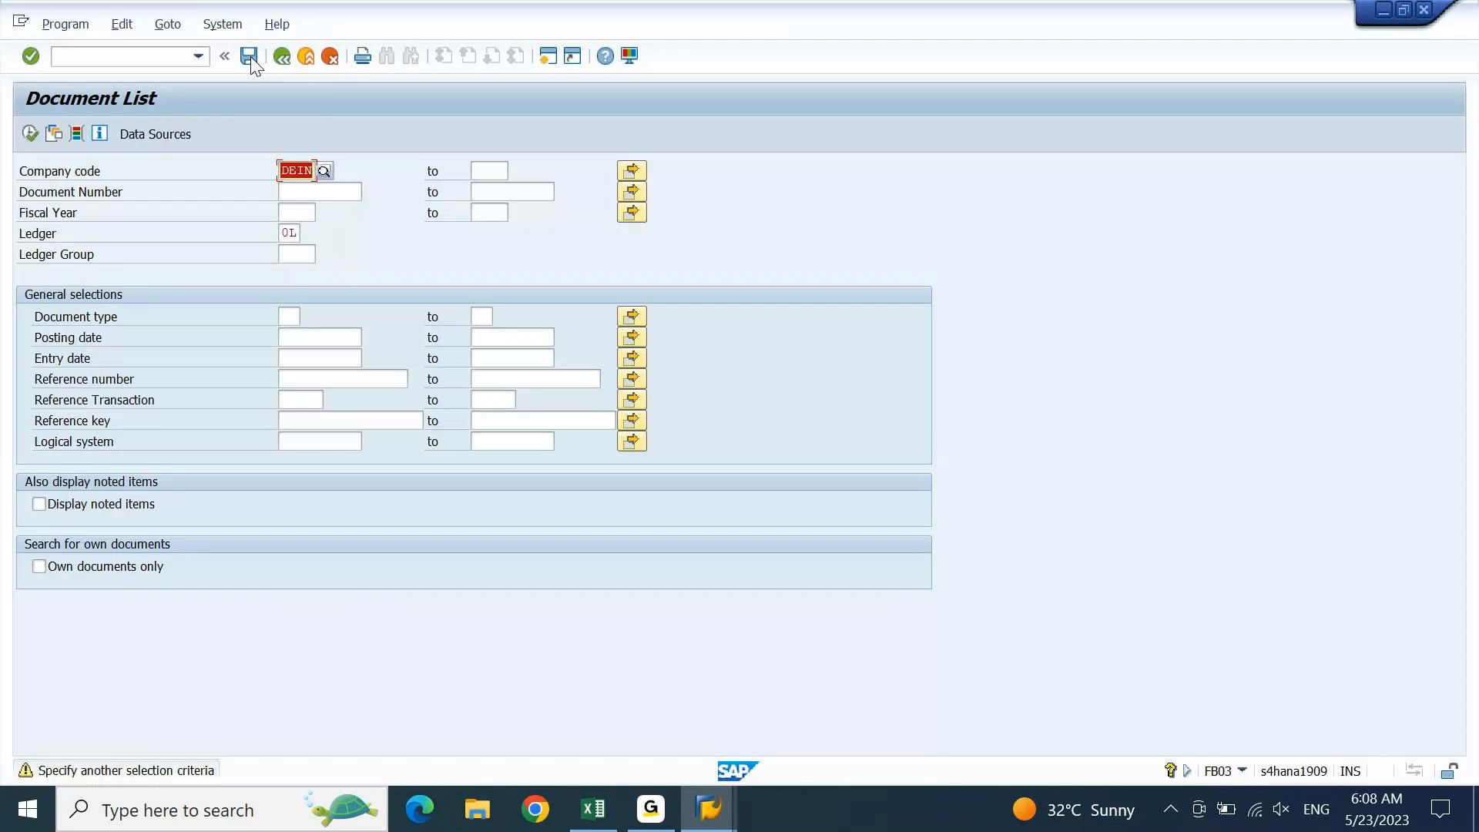
key(Return)
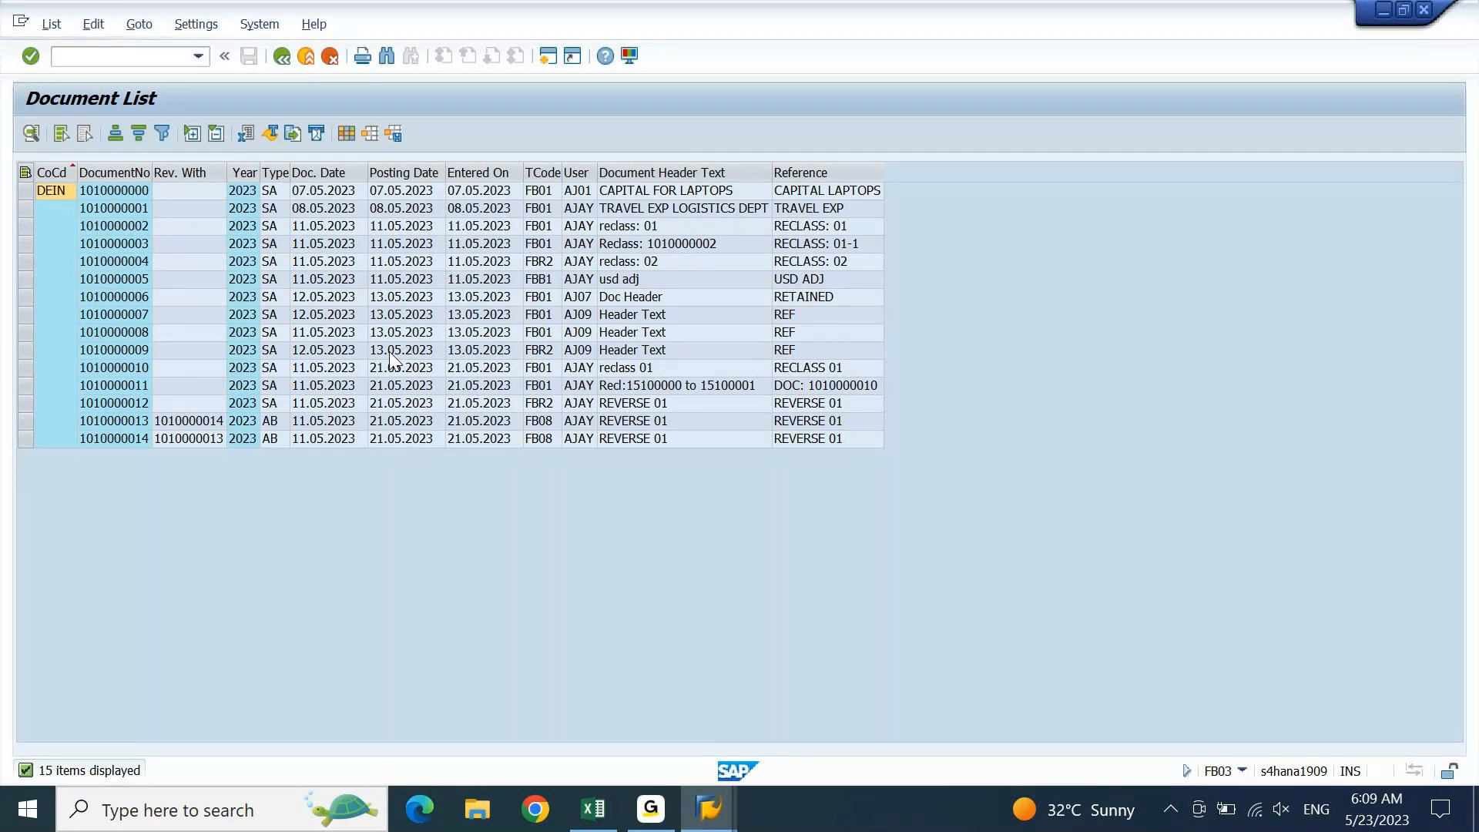
Start transaction FB08 for reversing a single document in a session separate from the document list
key(shift+F3)
text(FB08)
key(Return)
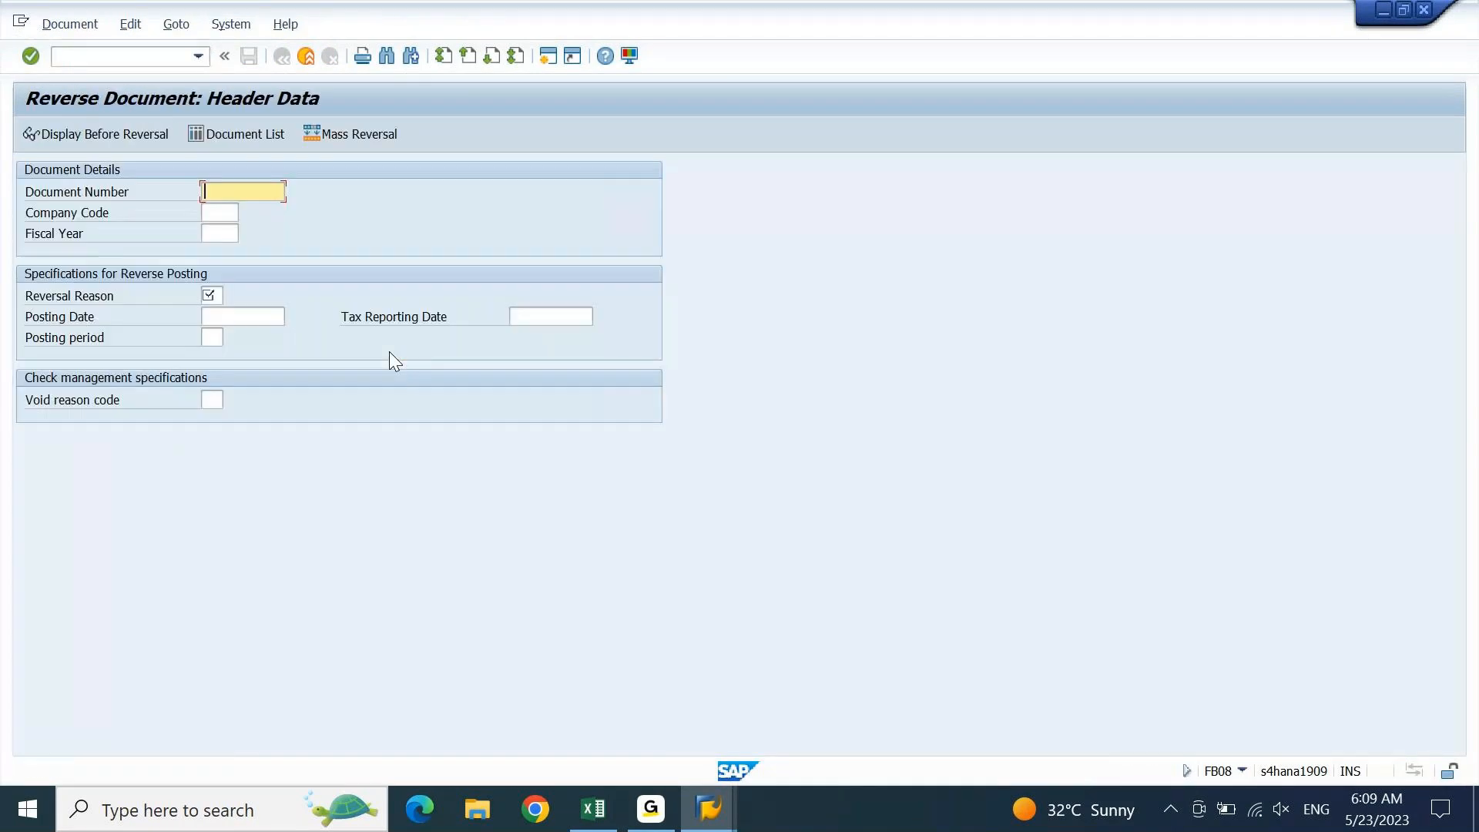
key(alt+Tab)
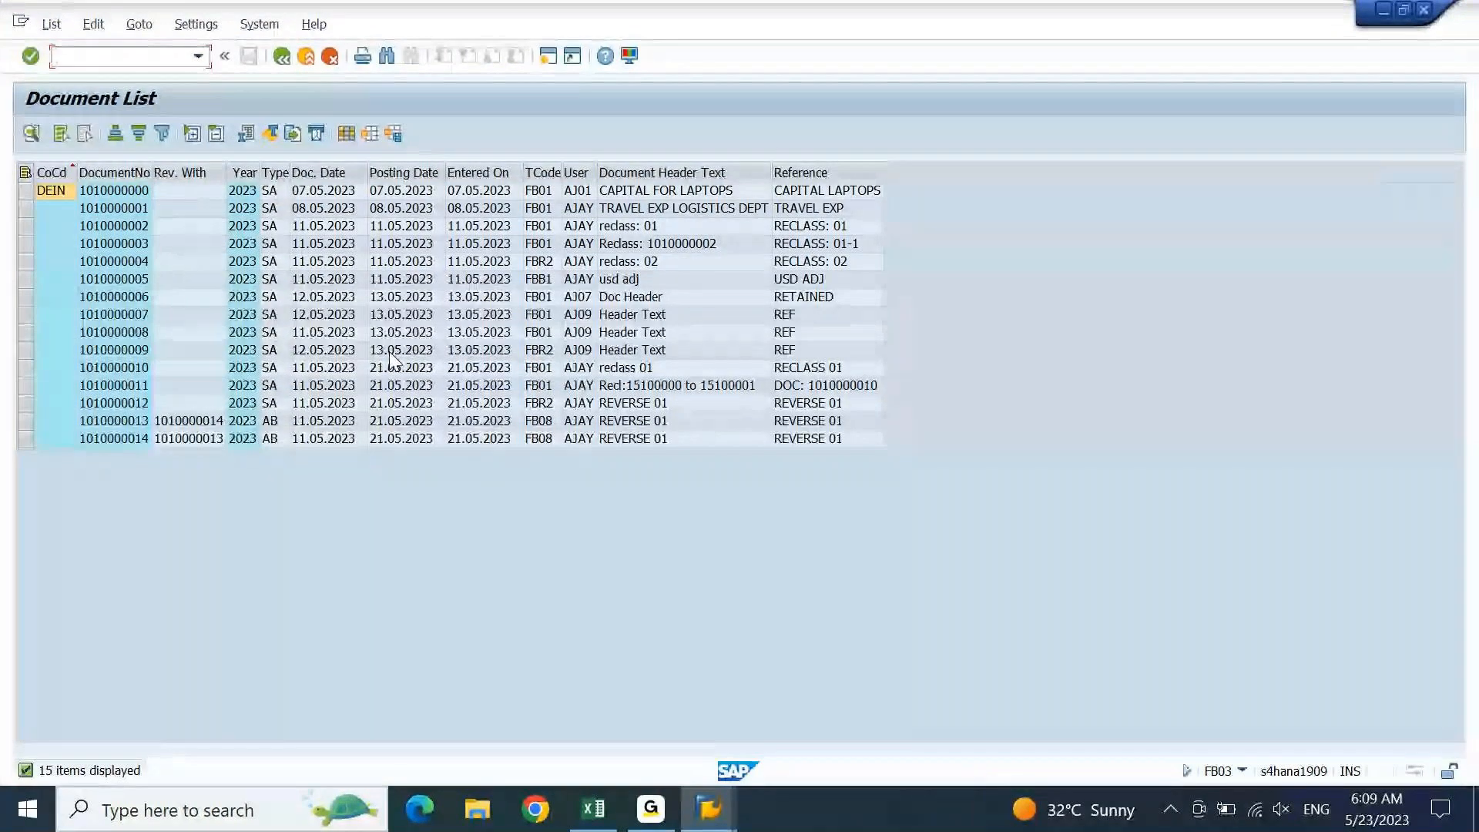
click(126, 368)
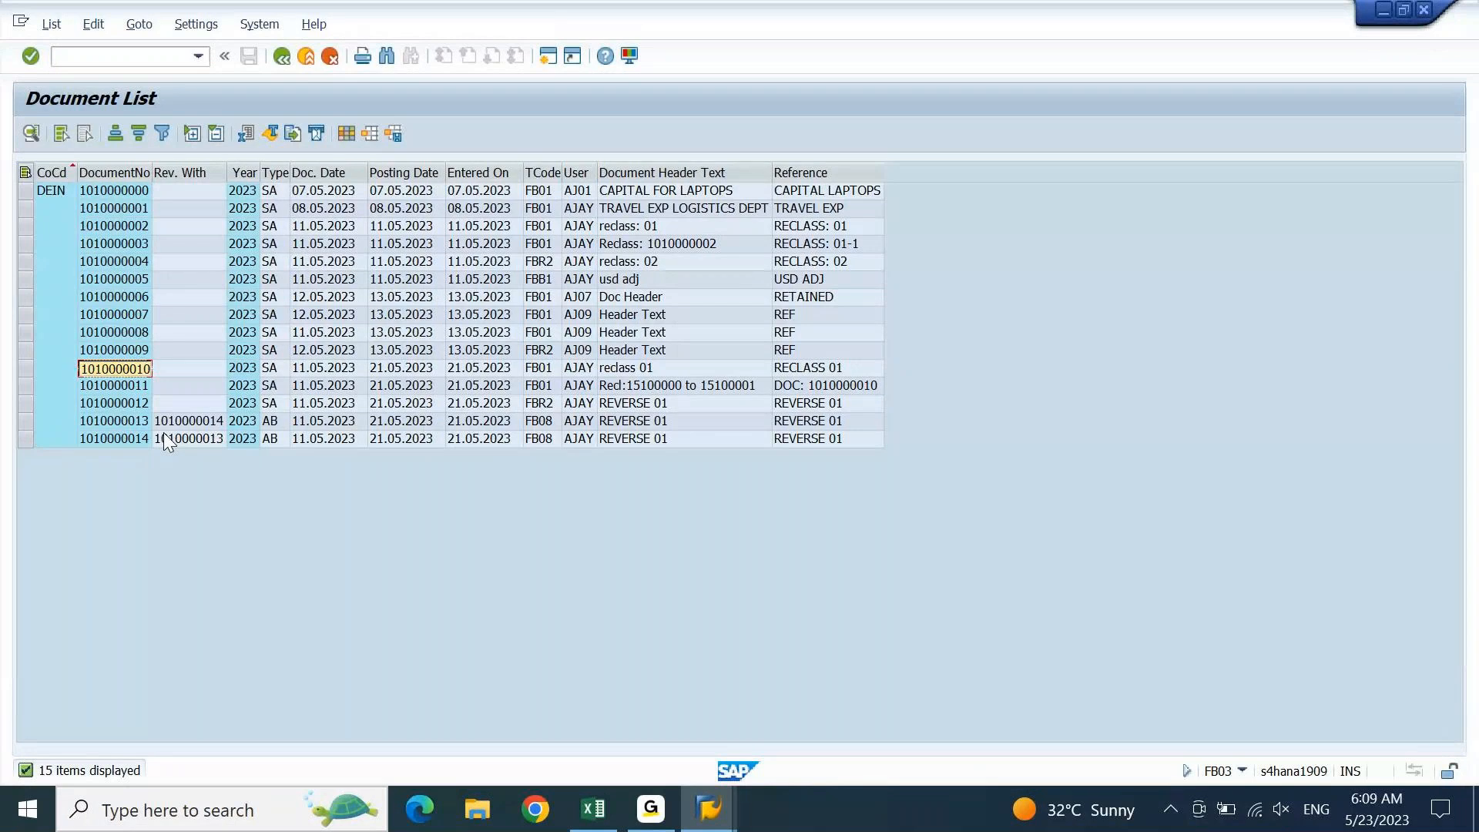
click(699, 802)
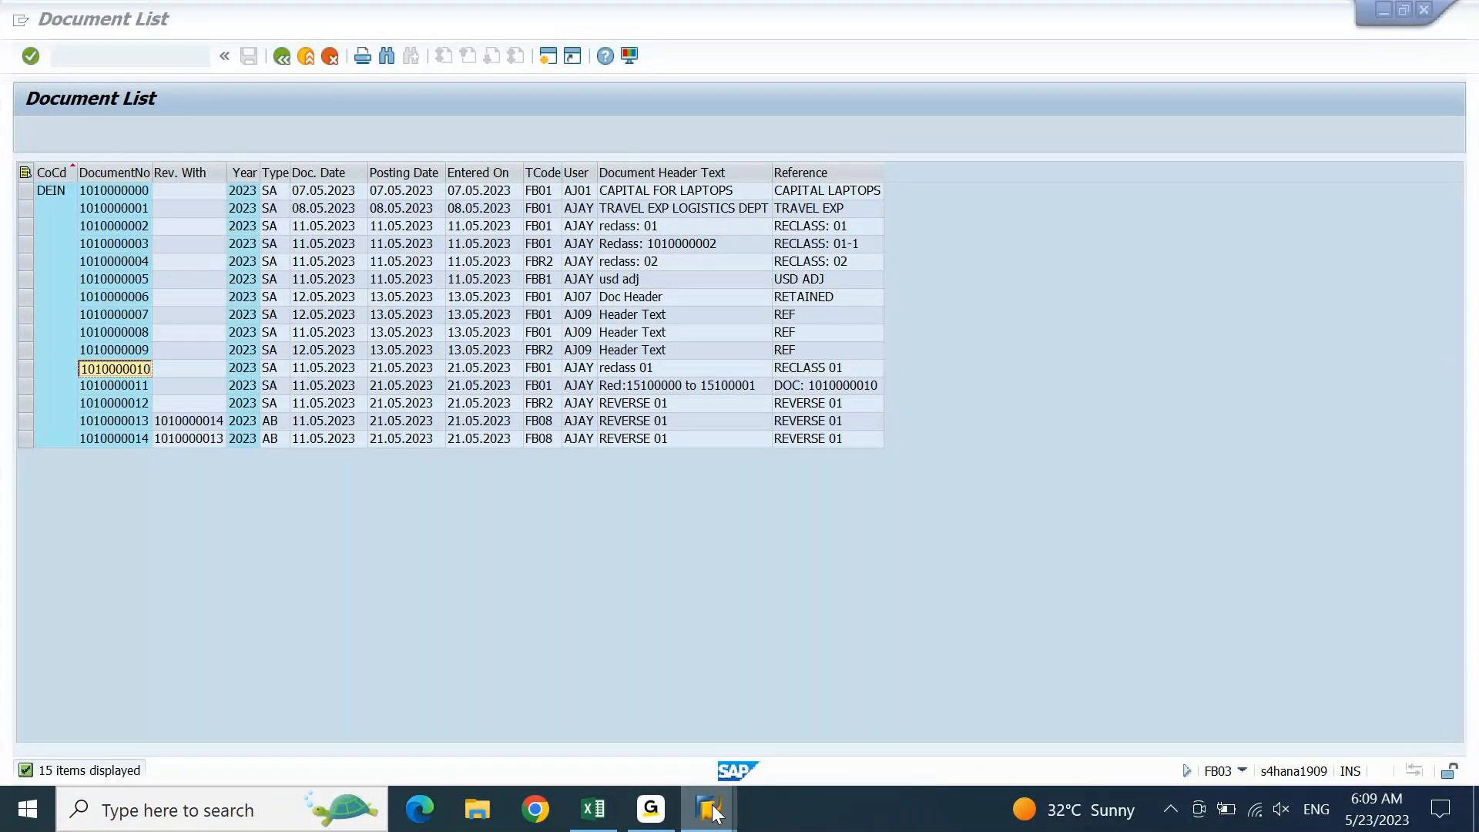
key(ctrl+v)
key(Tab)
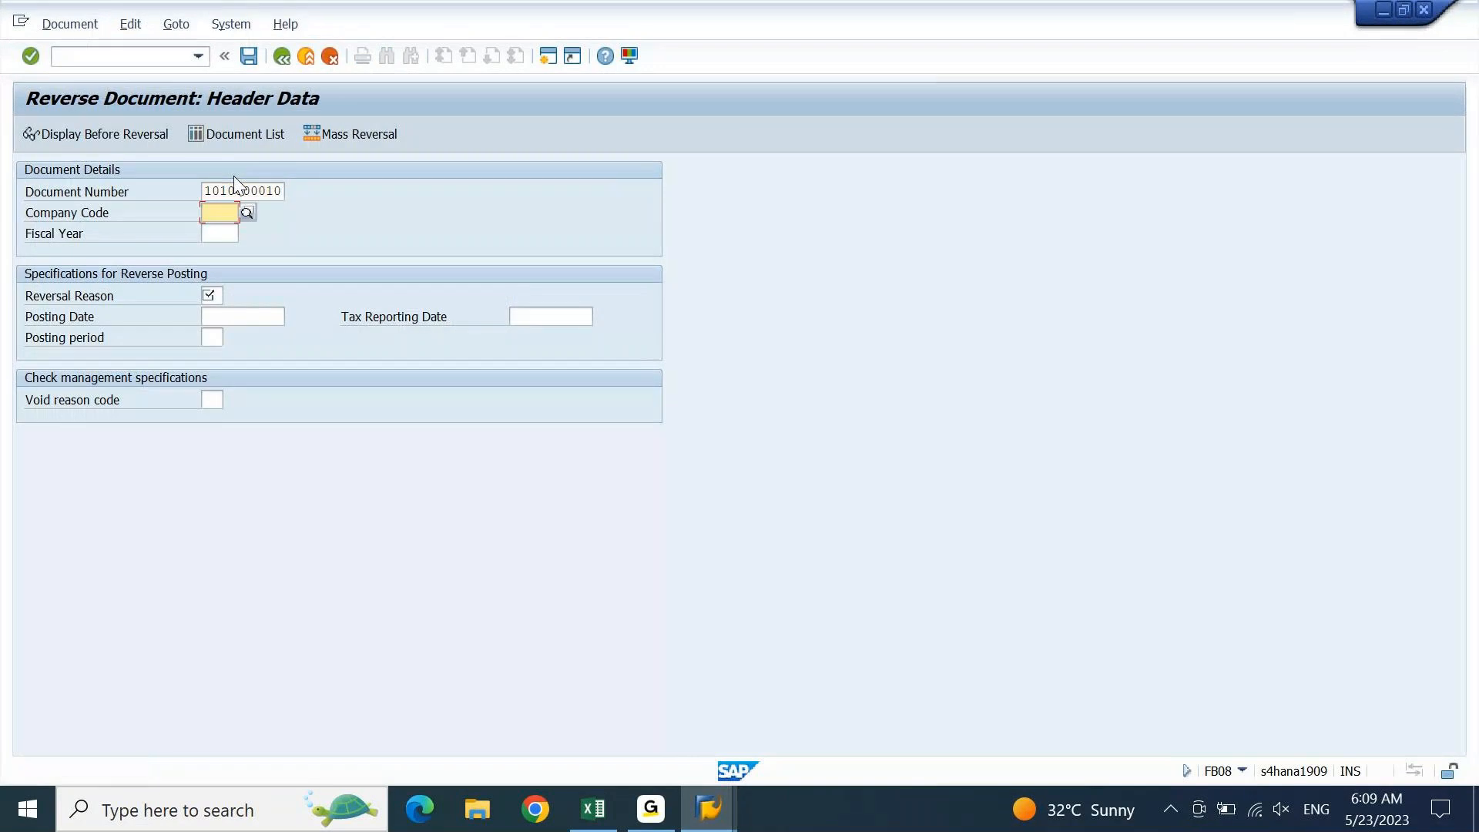
Complete the reversal header with company code DEIN, fiscal year 2023 and reversal reason 01
text(DEIN)
key(Tab)
text(2023)
key(Return)
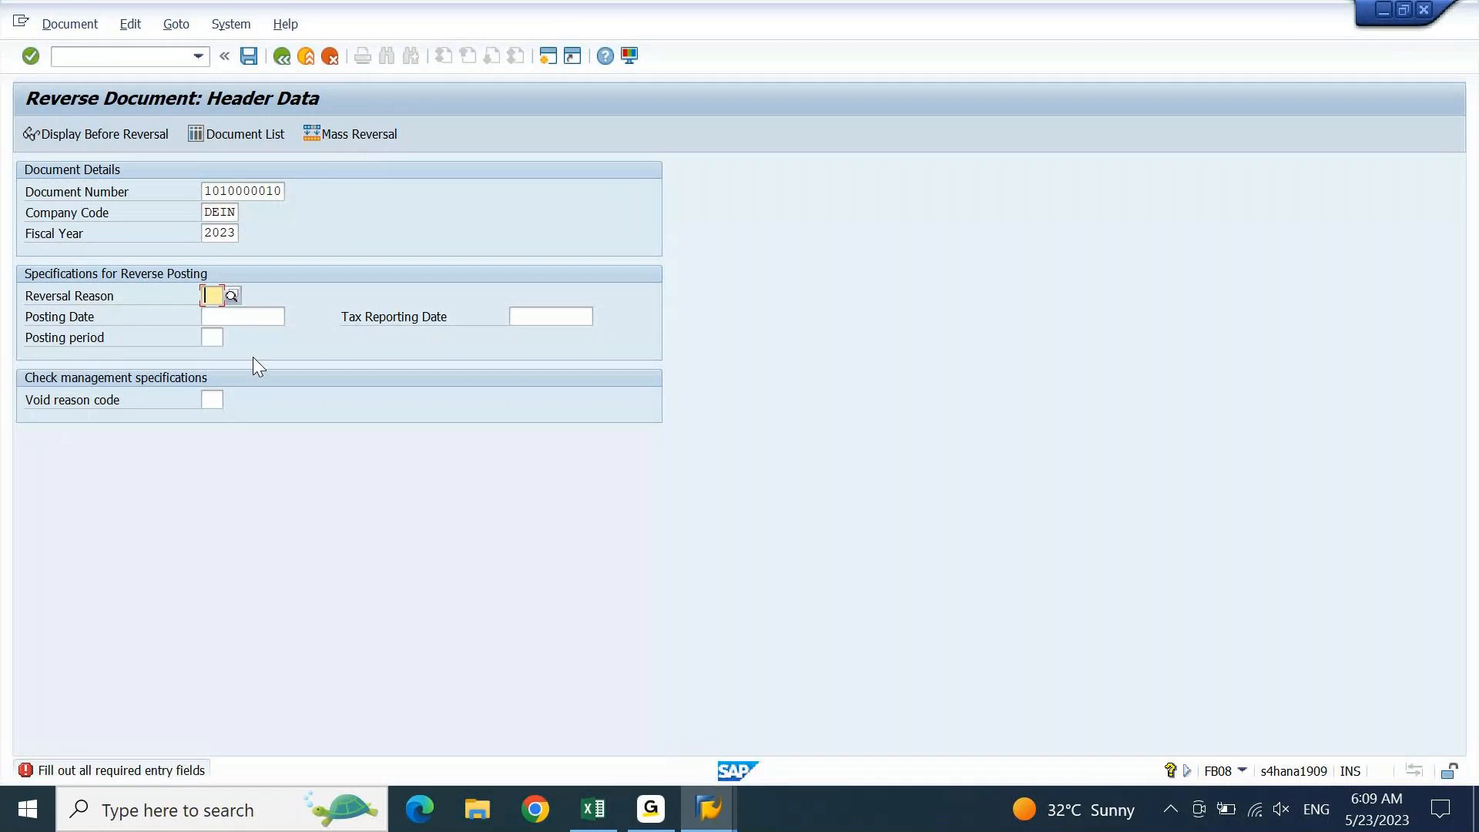
text(01)
key(Return)
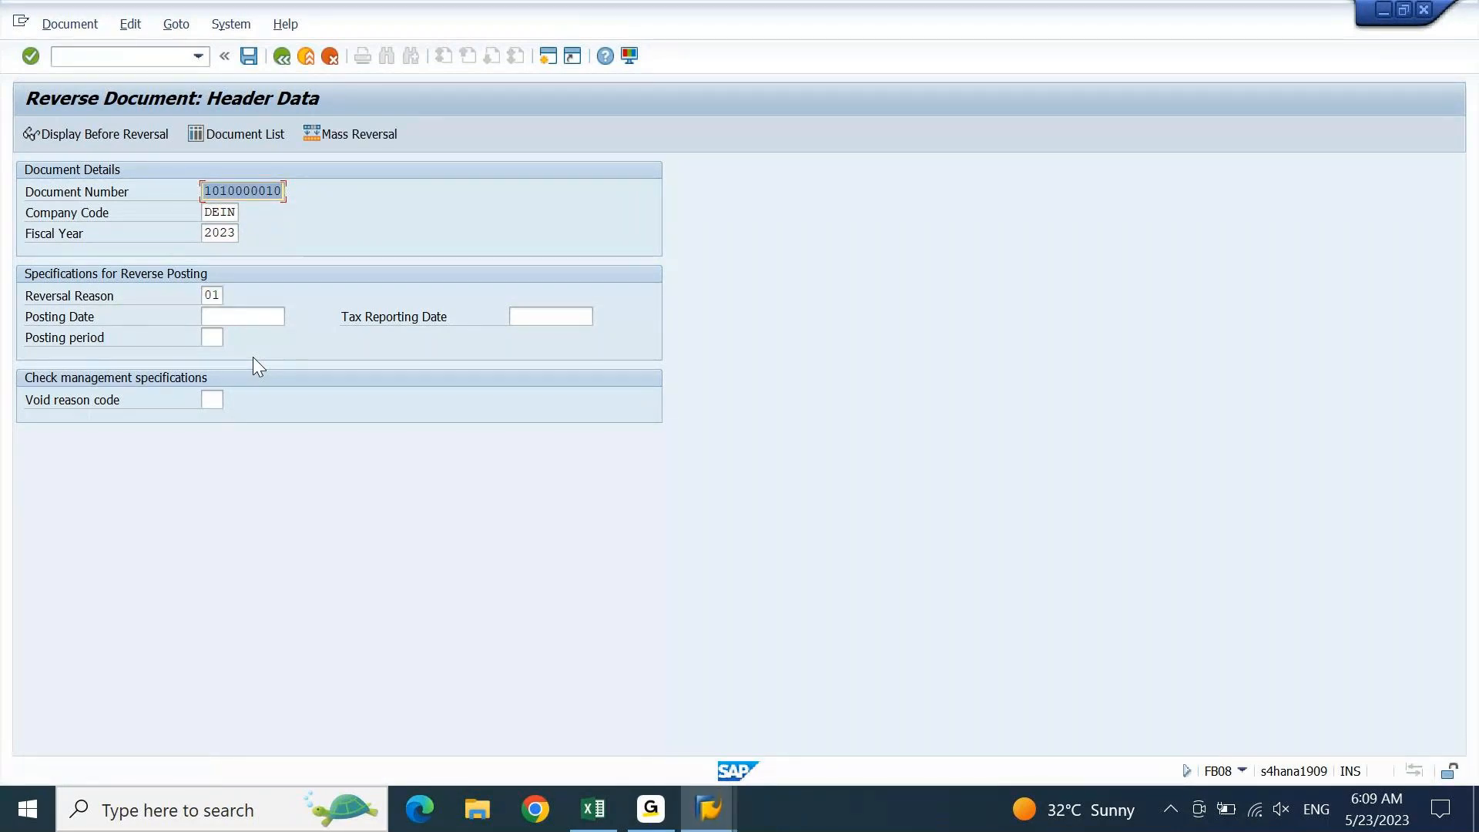
click(90, 135)
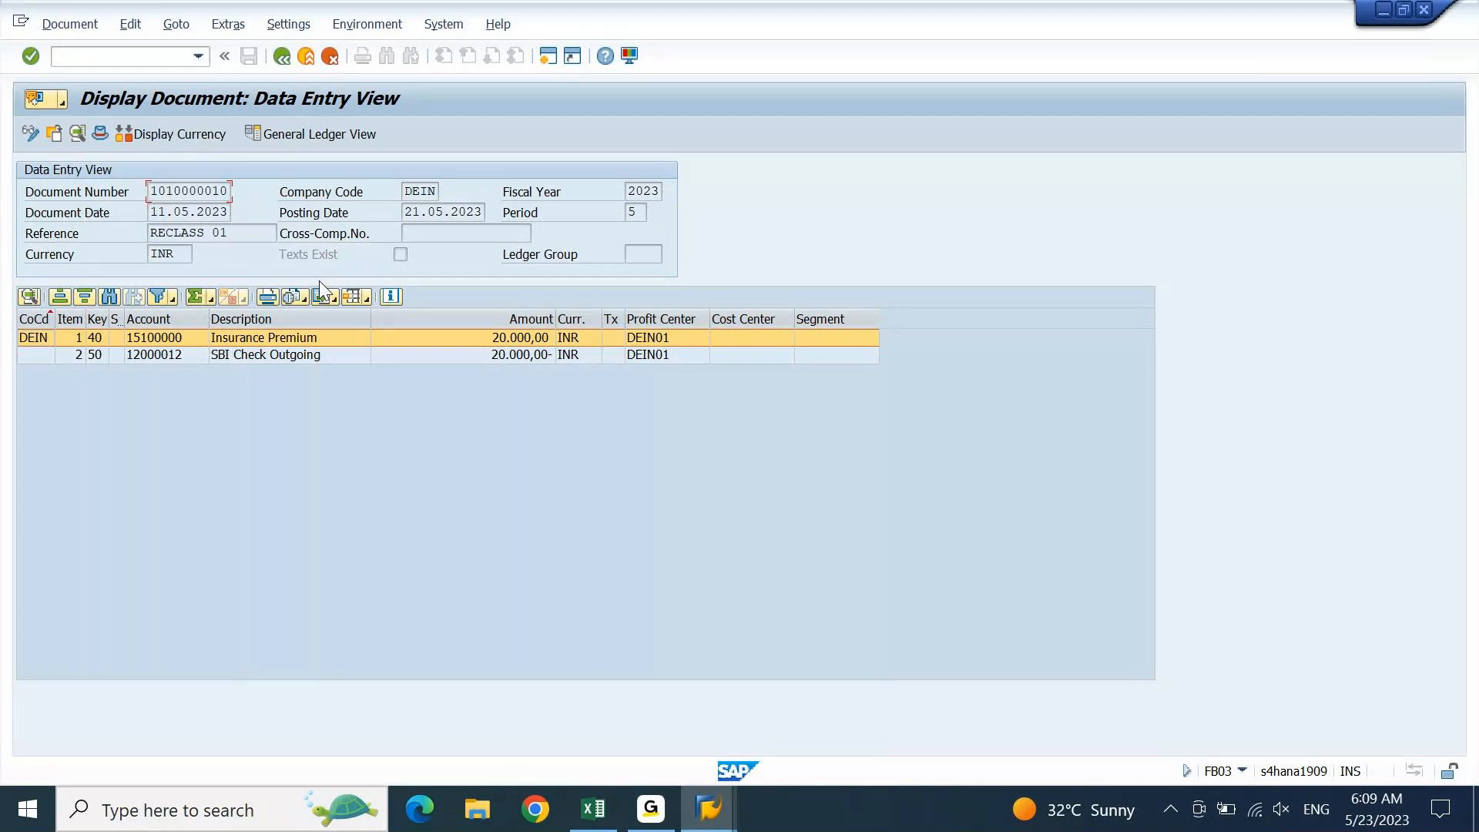
click(281, 55)
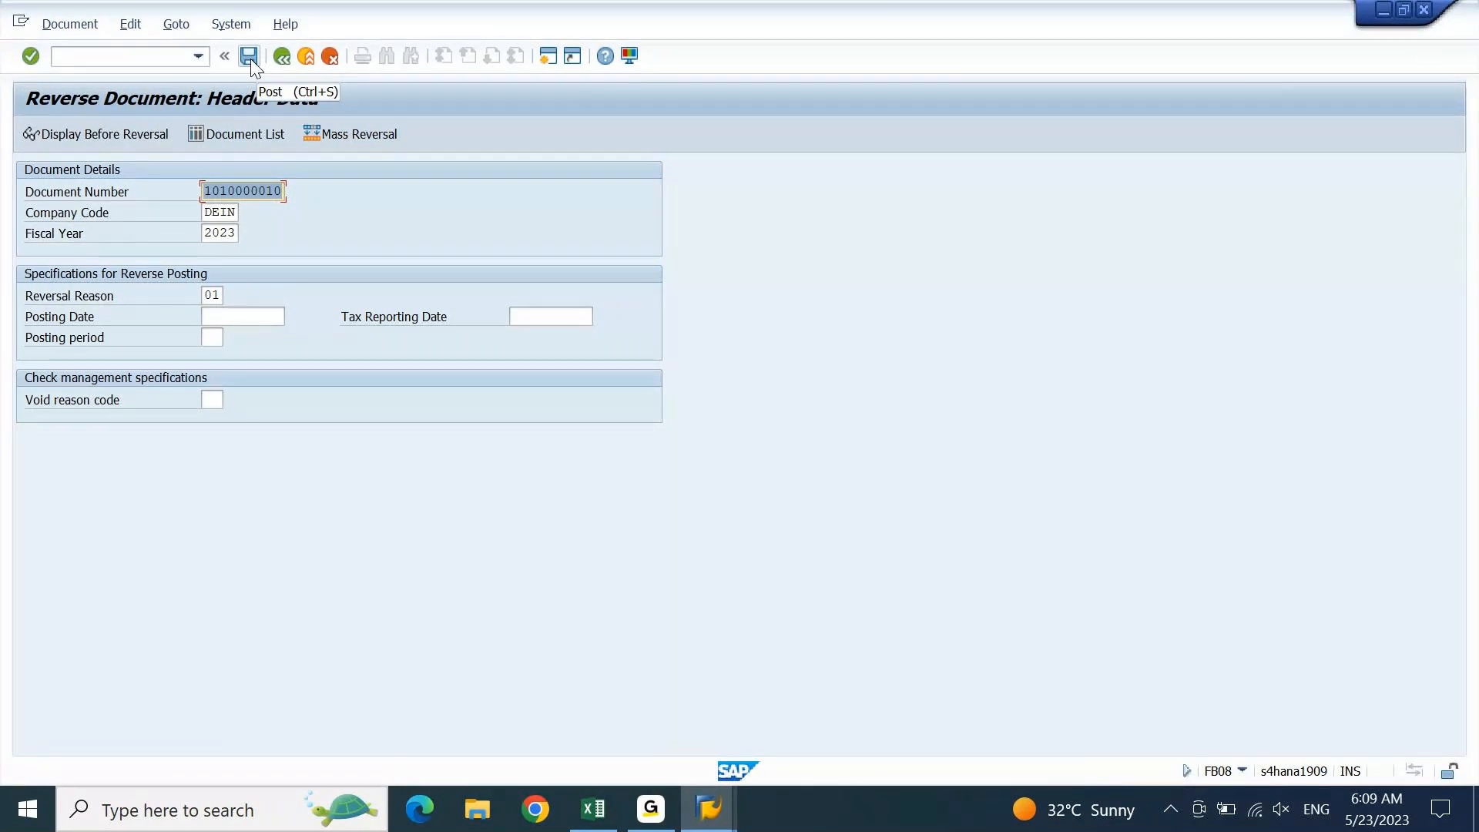
click(252, 62)
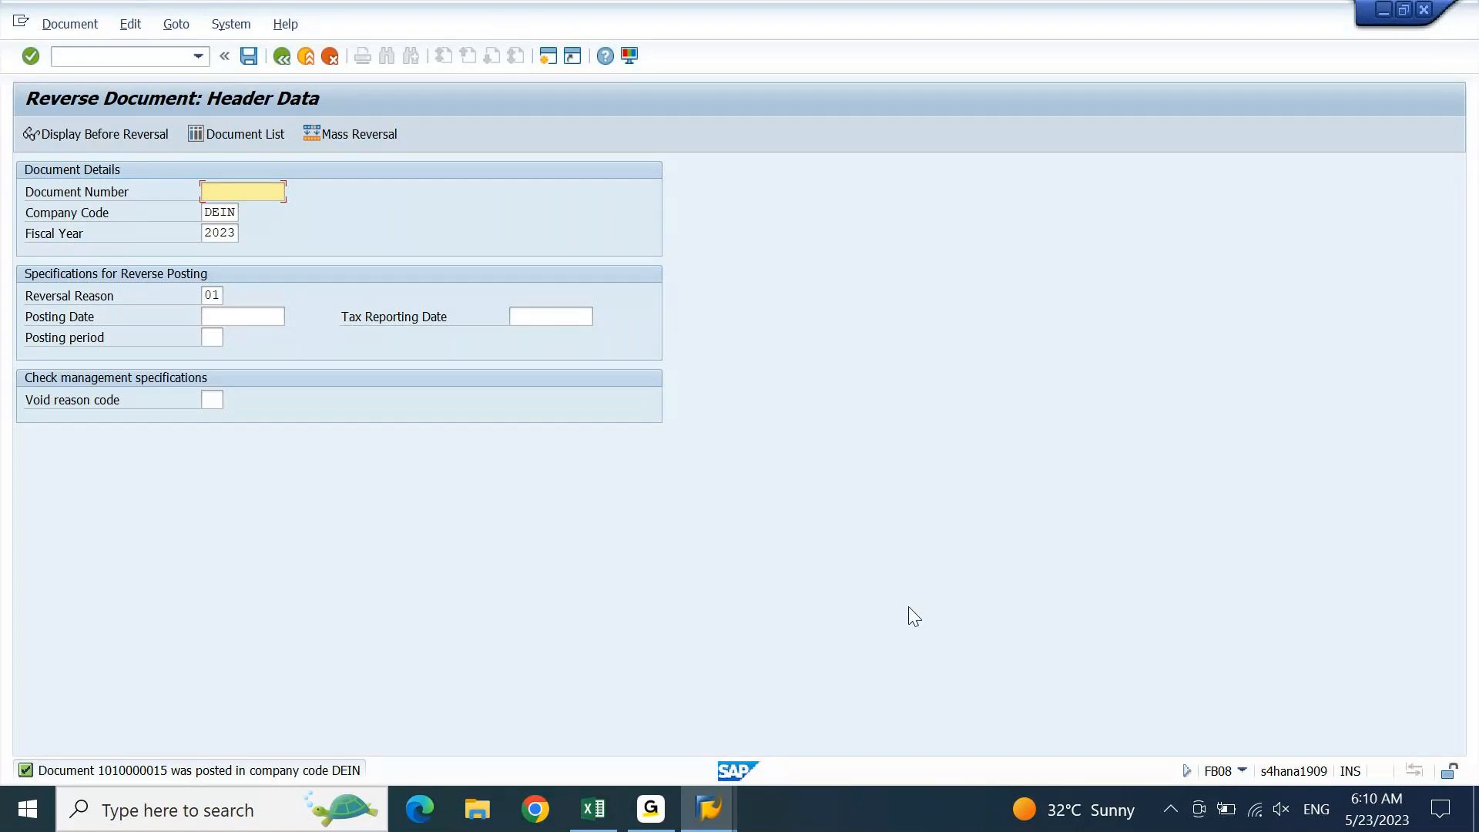
Open the mass reversal of documents and set the company code to DEIN
click(372, 135)
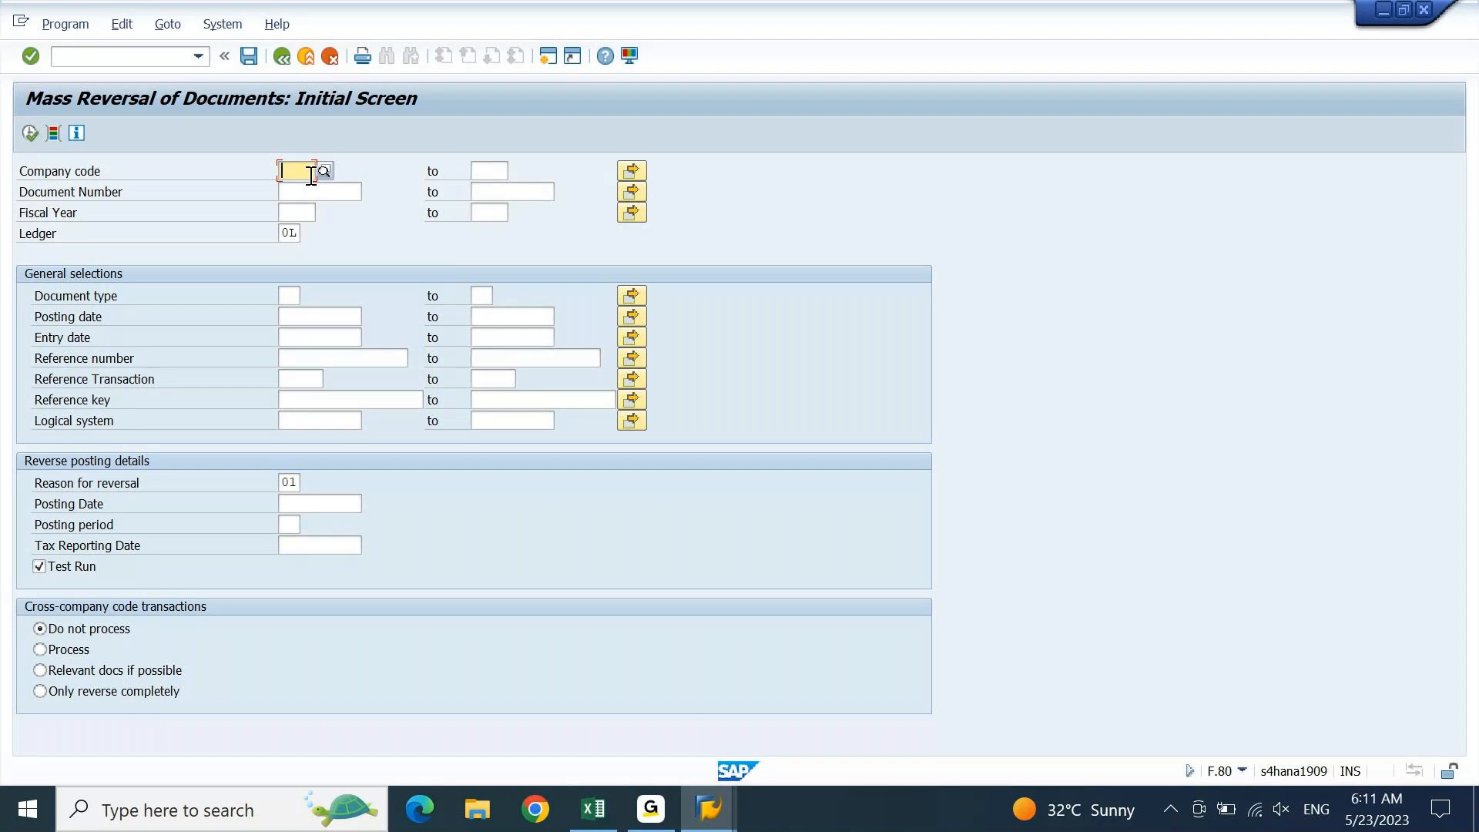
text(DEIN)
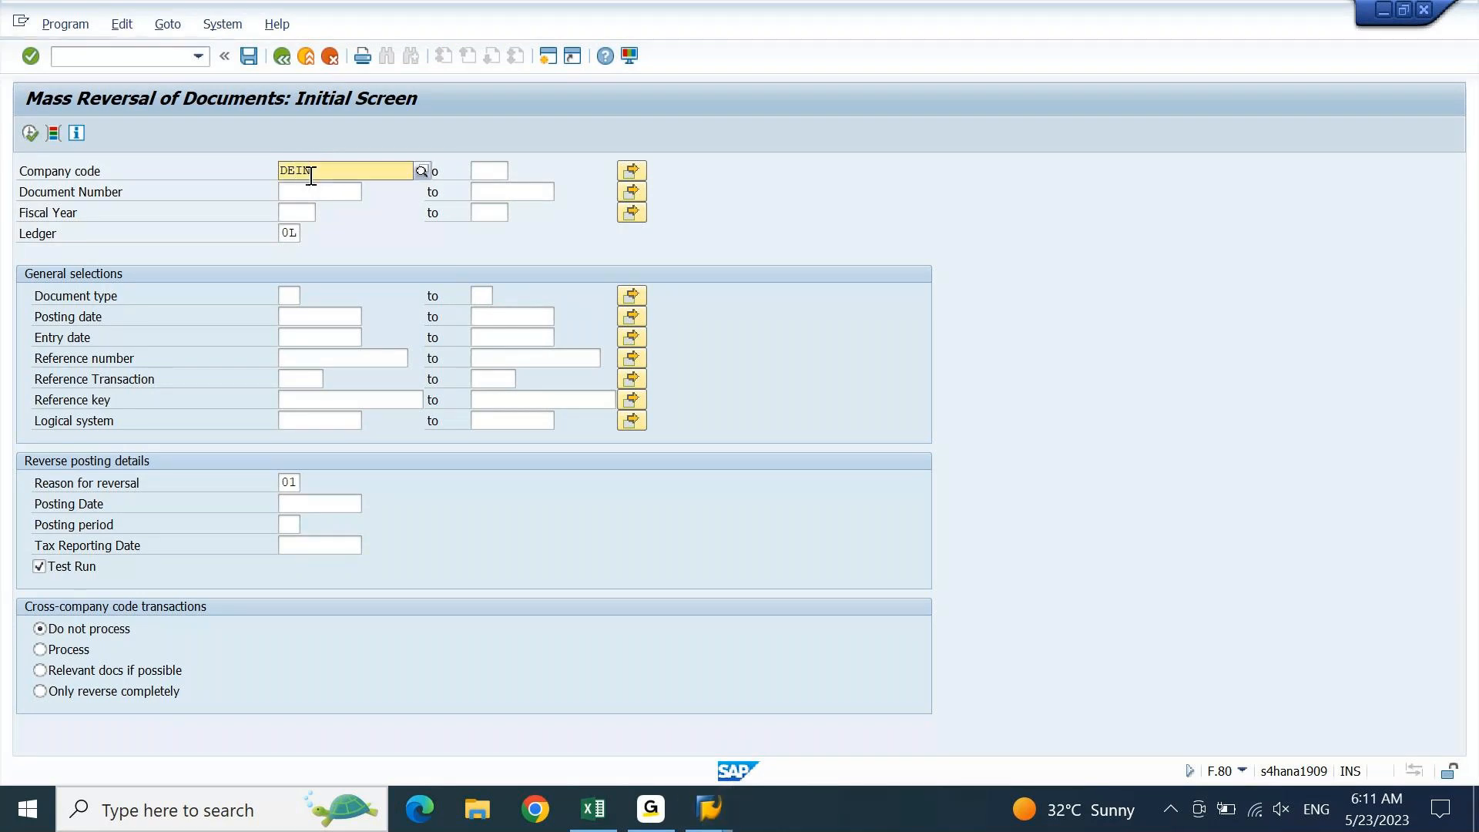
key(Tab)
key(alt+Tab)
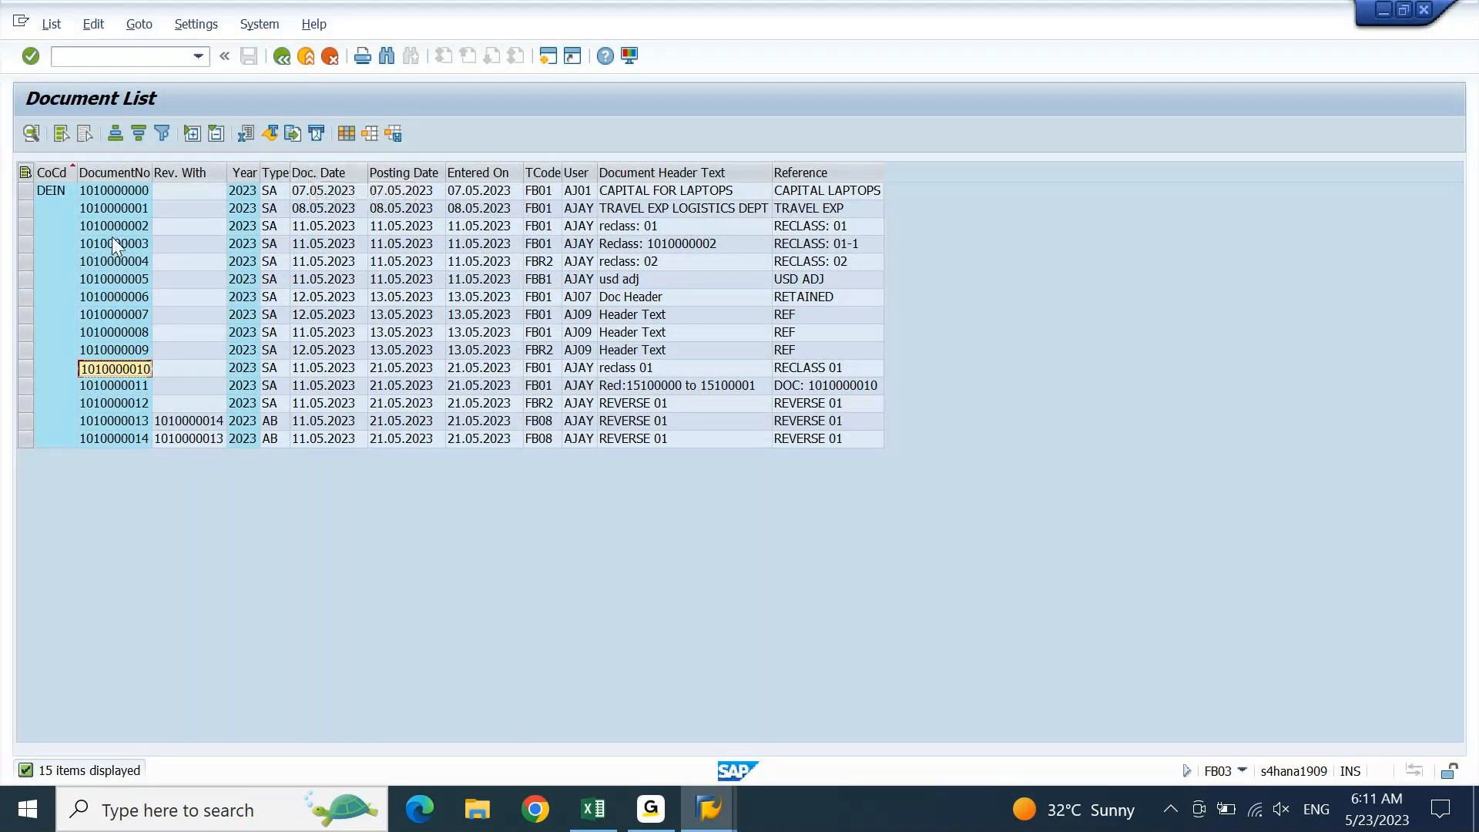
click(114, 232)
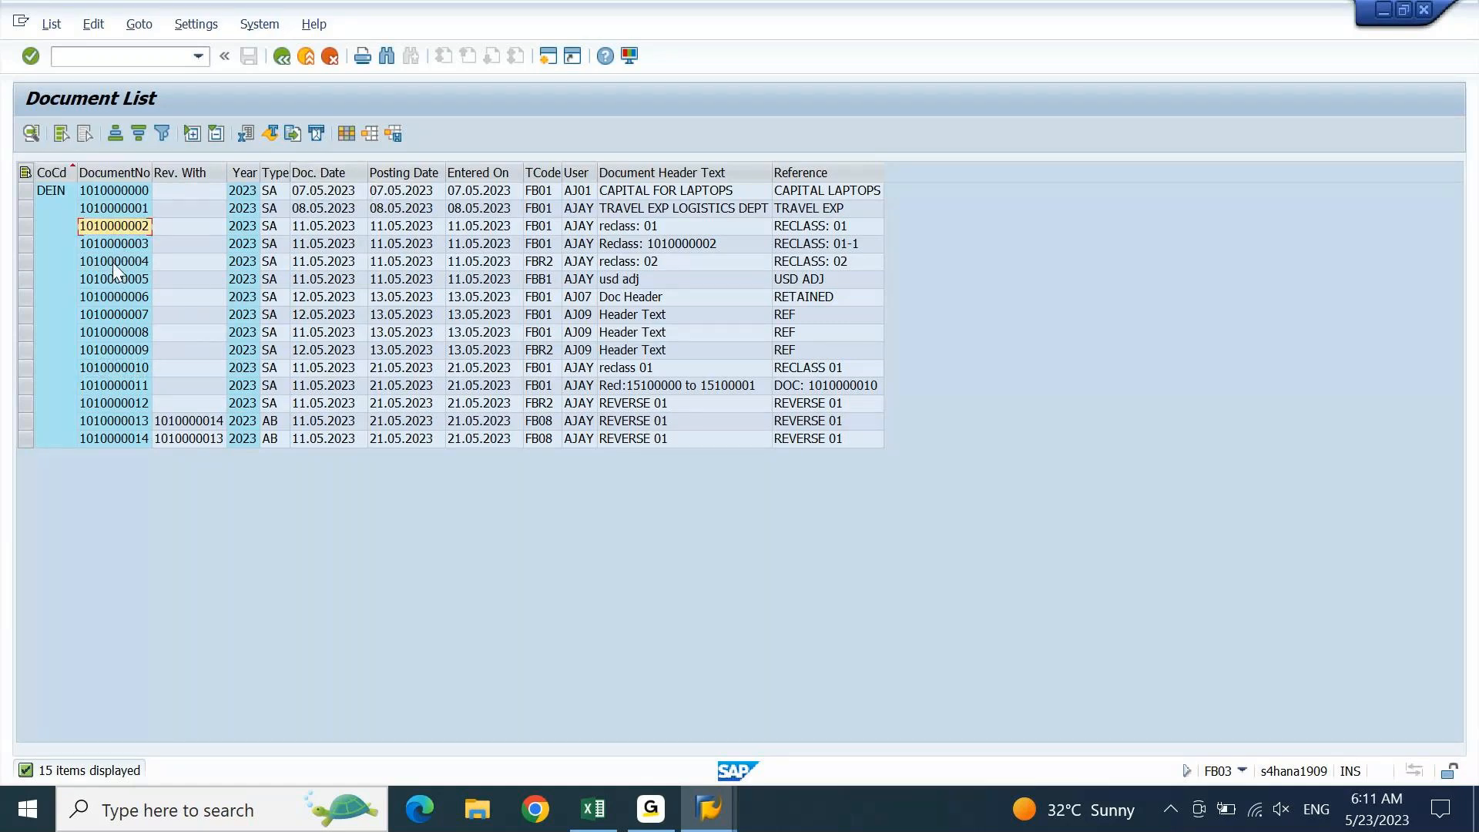
click(134, 244)
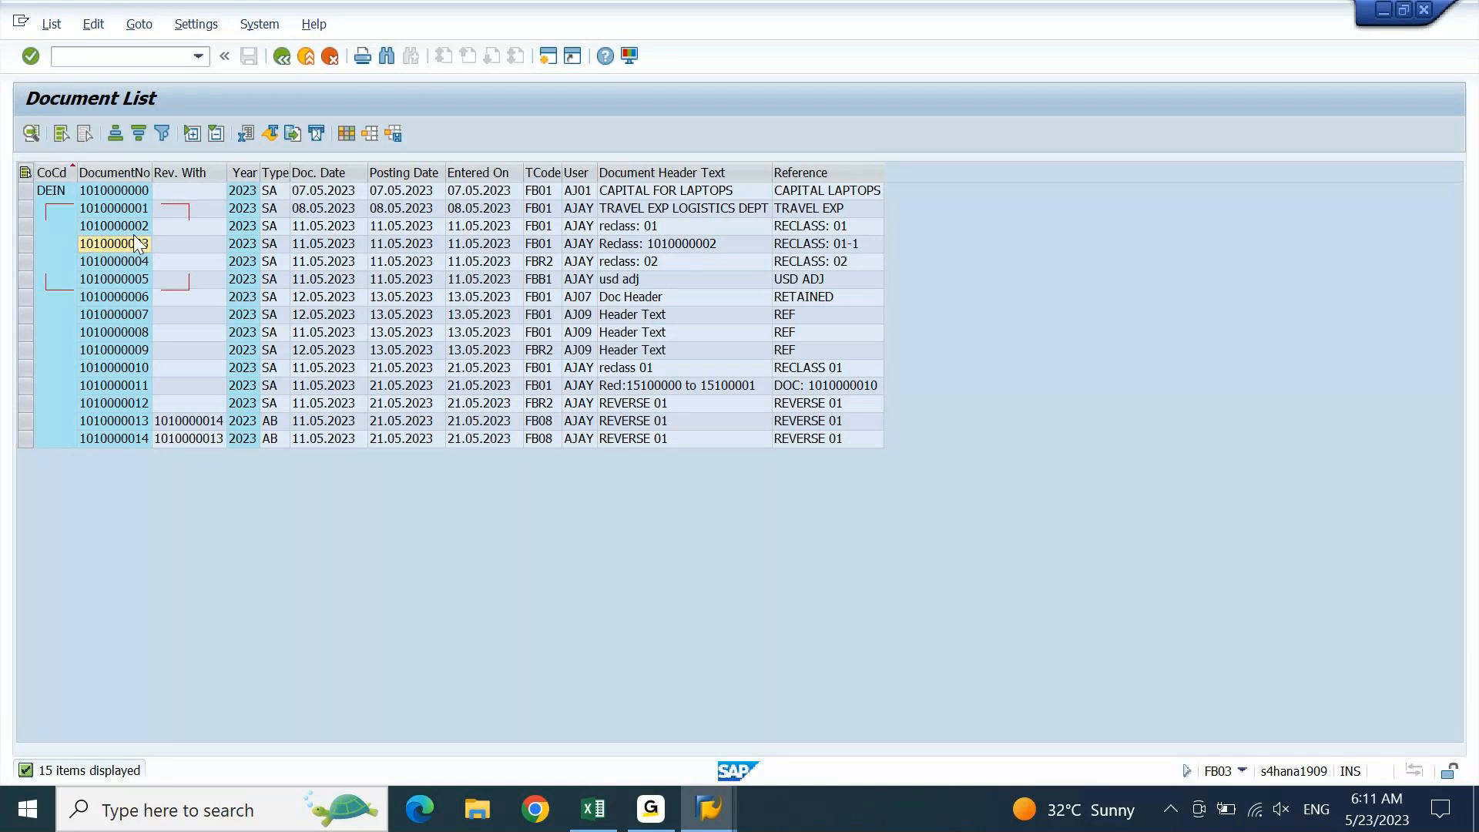
click(134, 231)
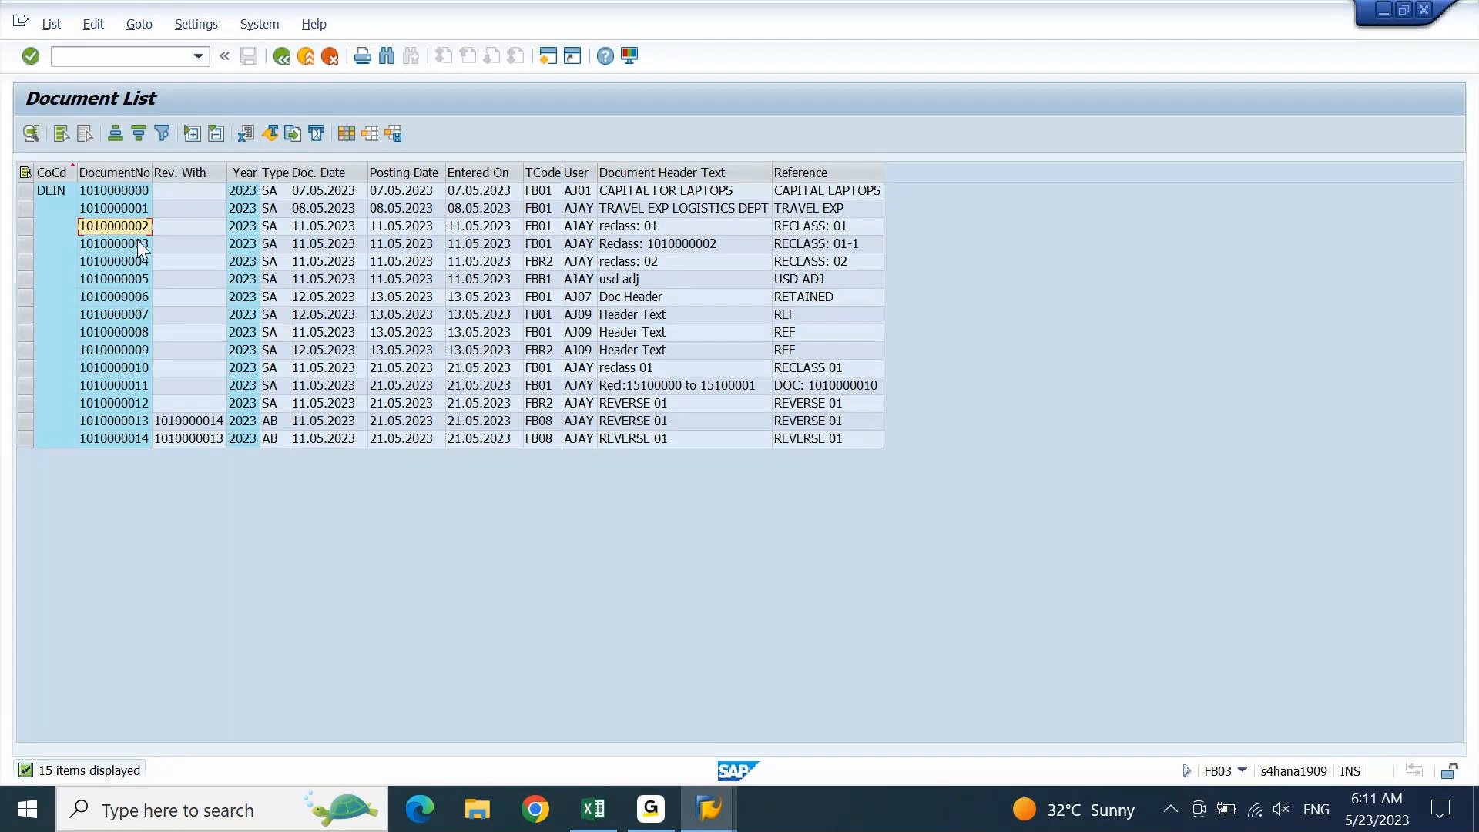
drag(138, 233, 141, 284)
key(ctrl+c)
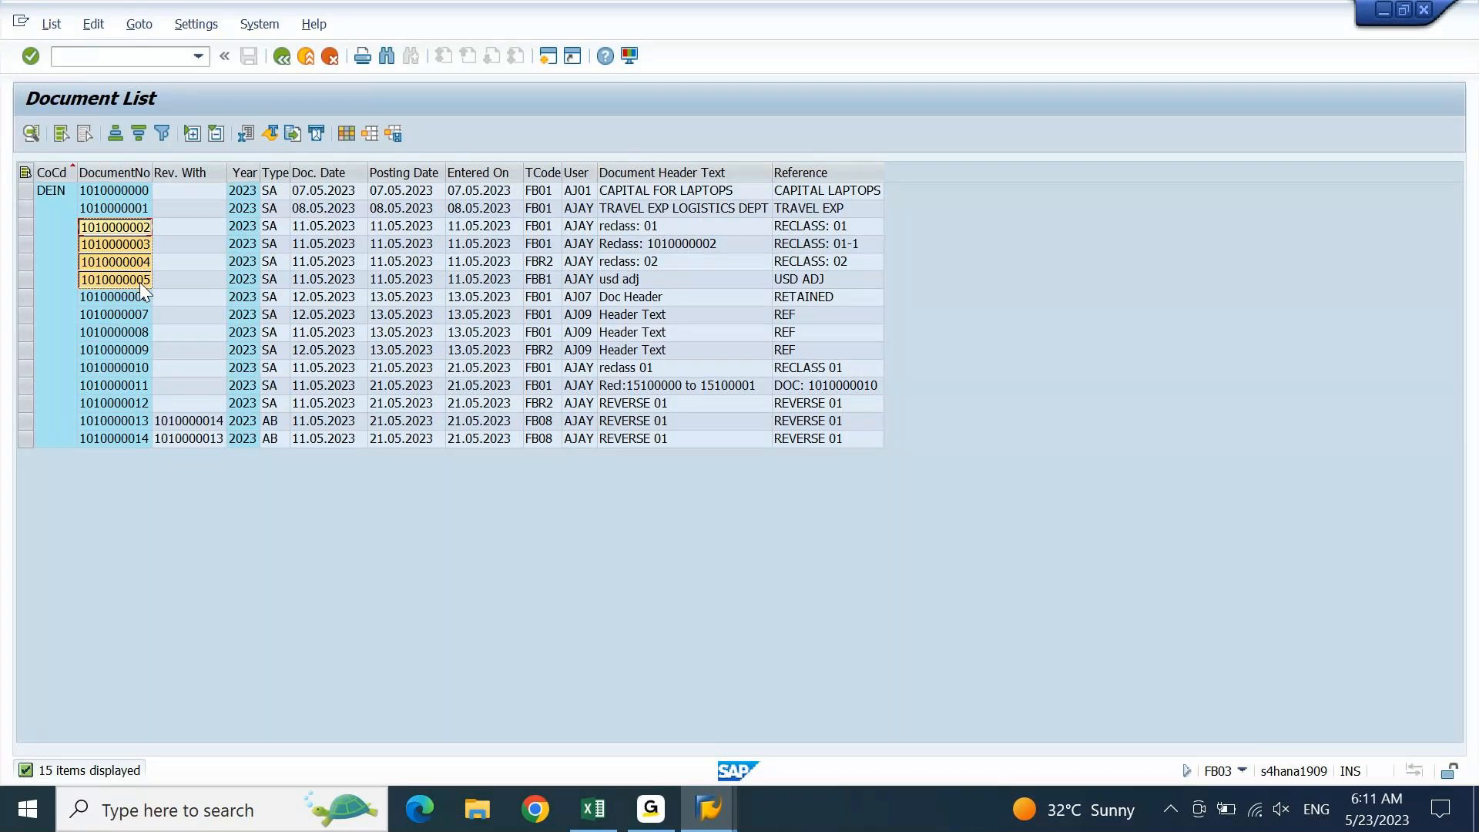
key(alt+Tab)
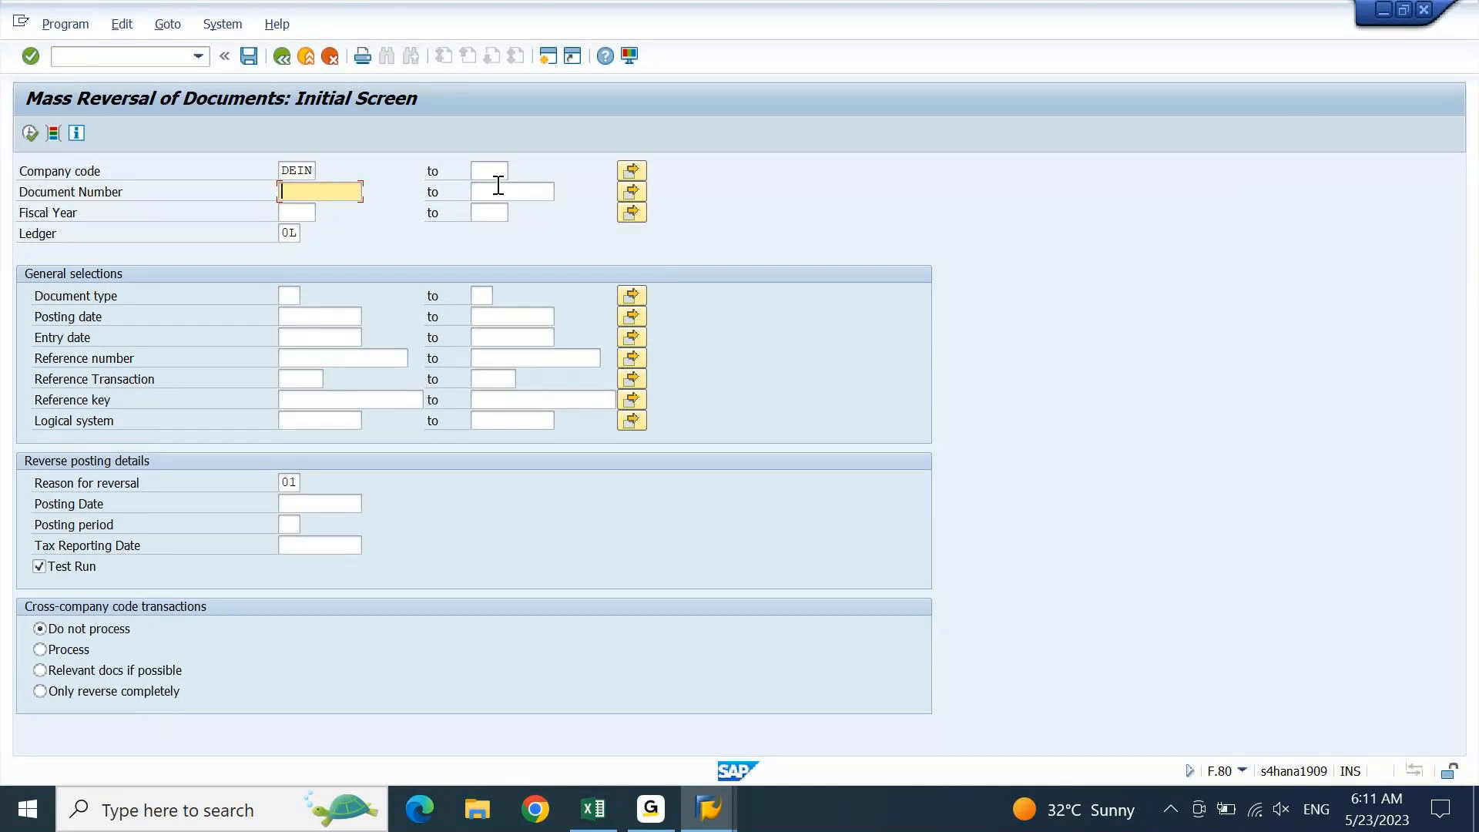
Paste the four copied document numbers as single values in the document number's multiple selection and apply them
click(641, 196)
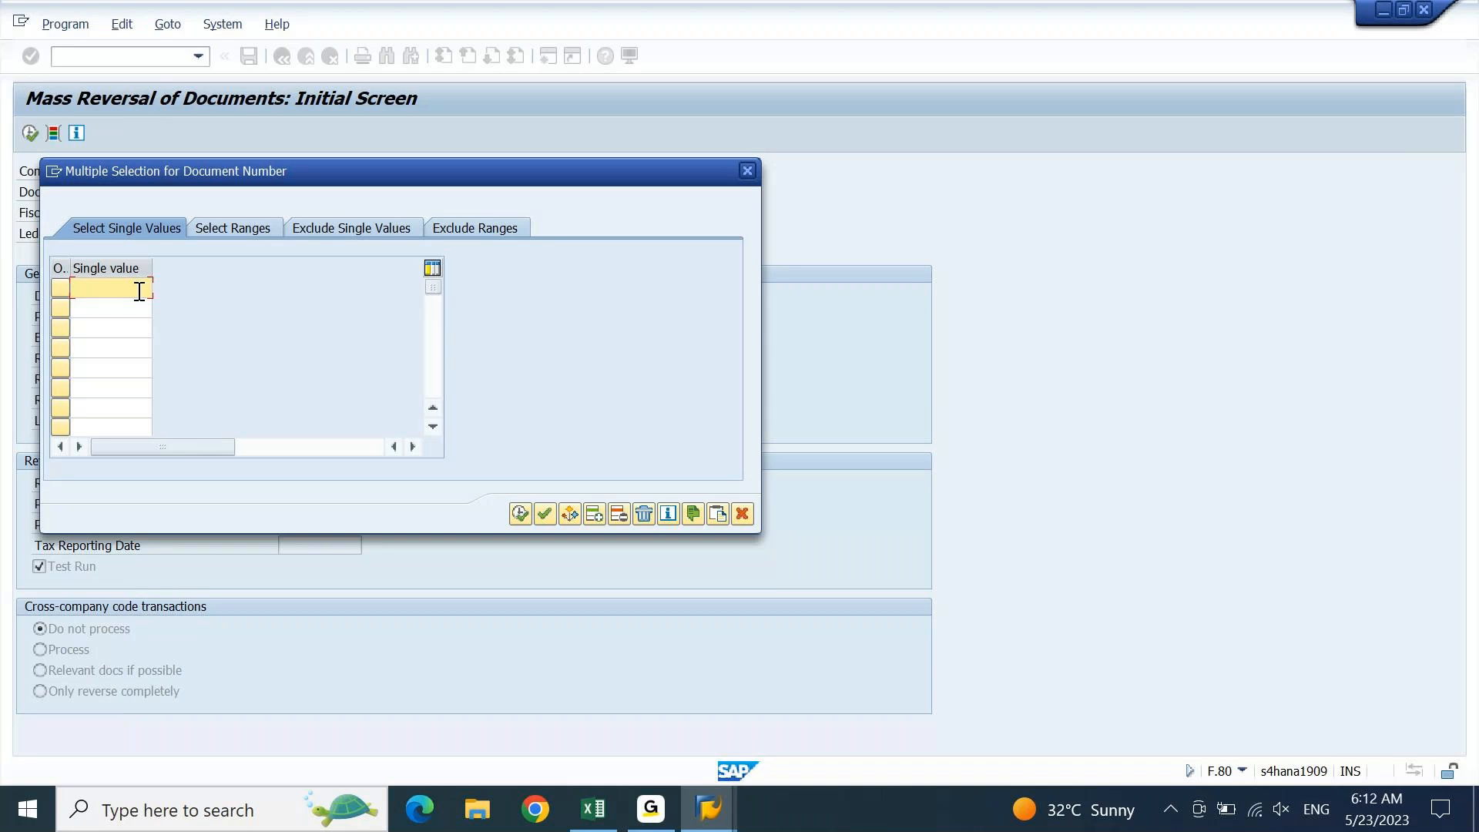
key(Down)
key(Down)
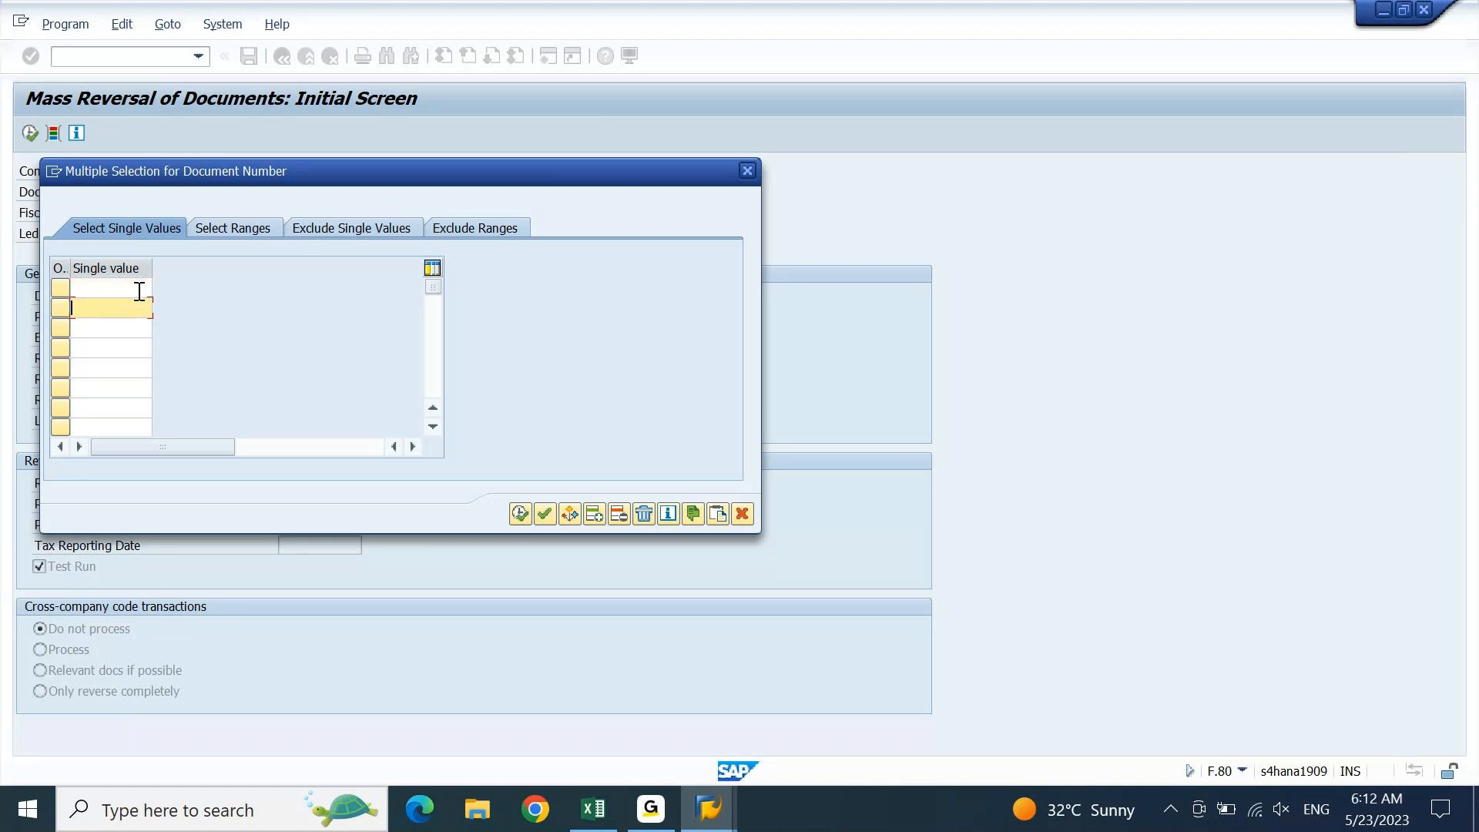
key(Down)
key(Down)
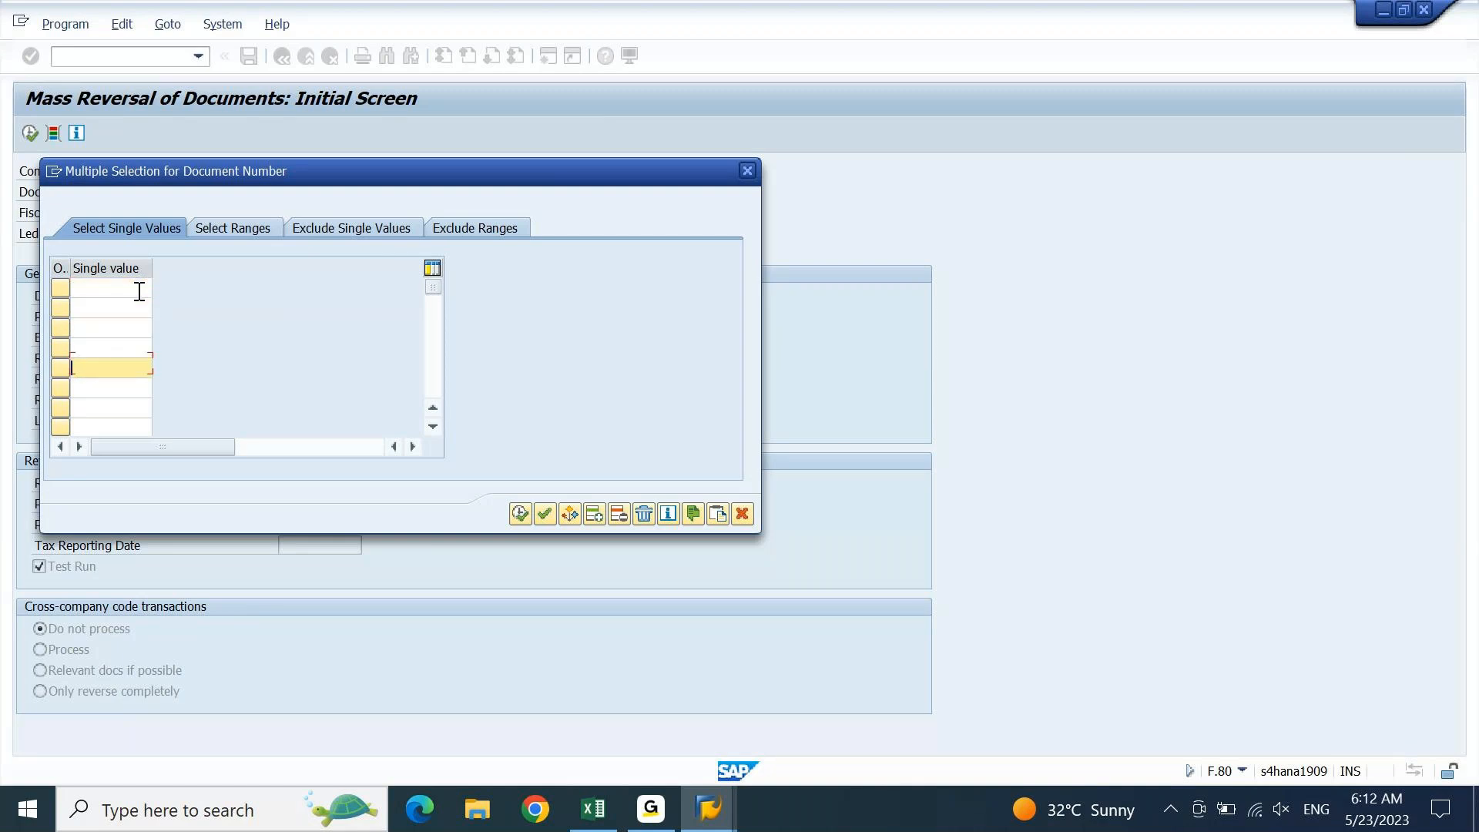
key(Down)
key(Down)
key(Down)
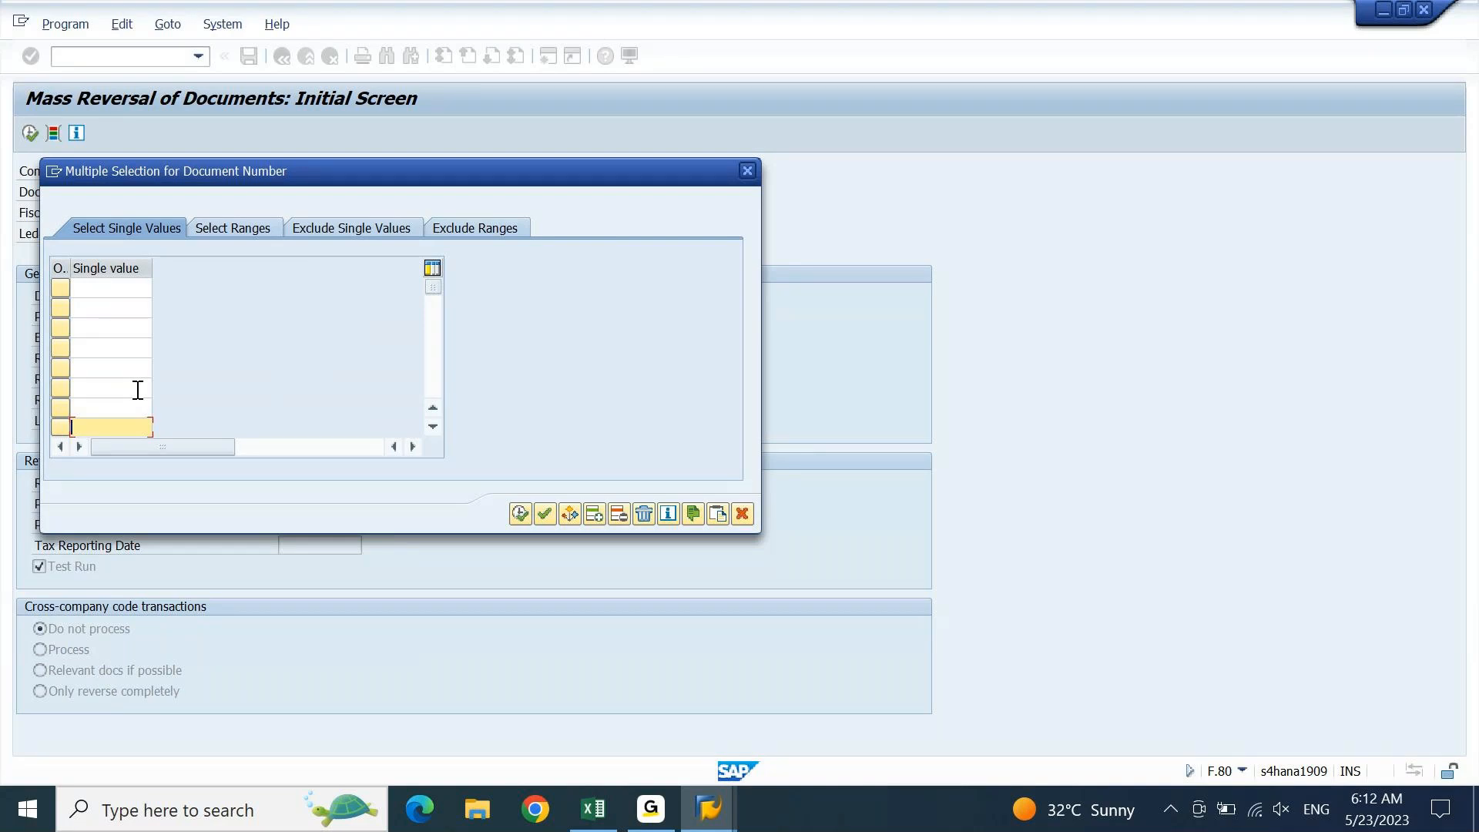
click(717, 514)
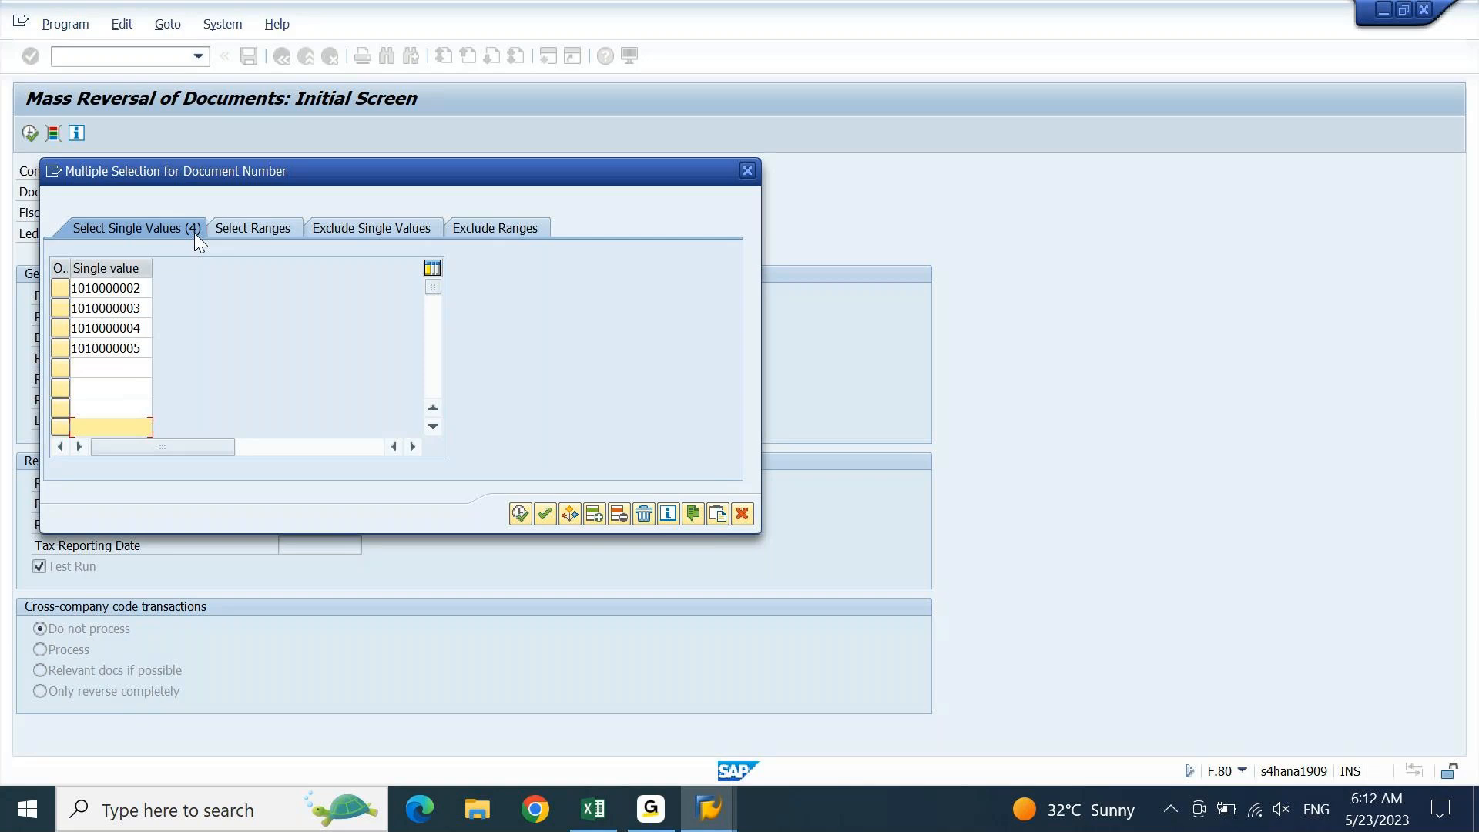
click(520, 513)
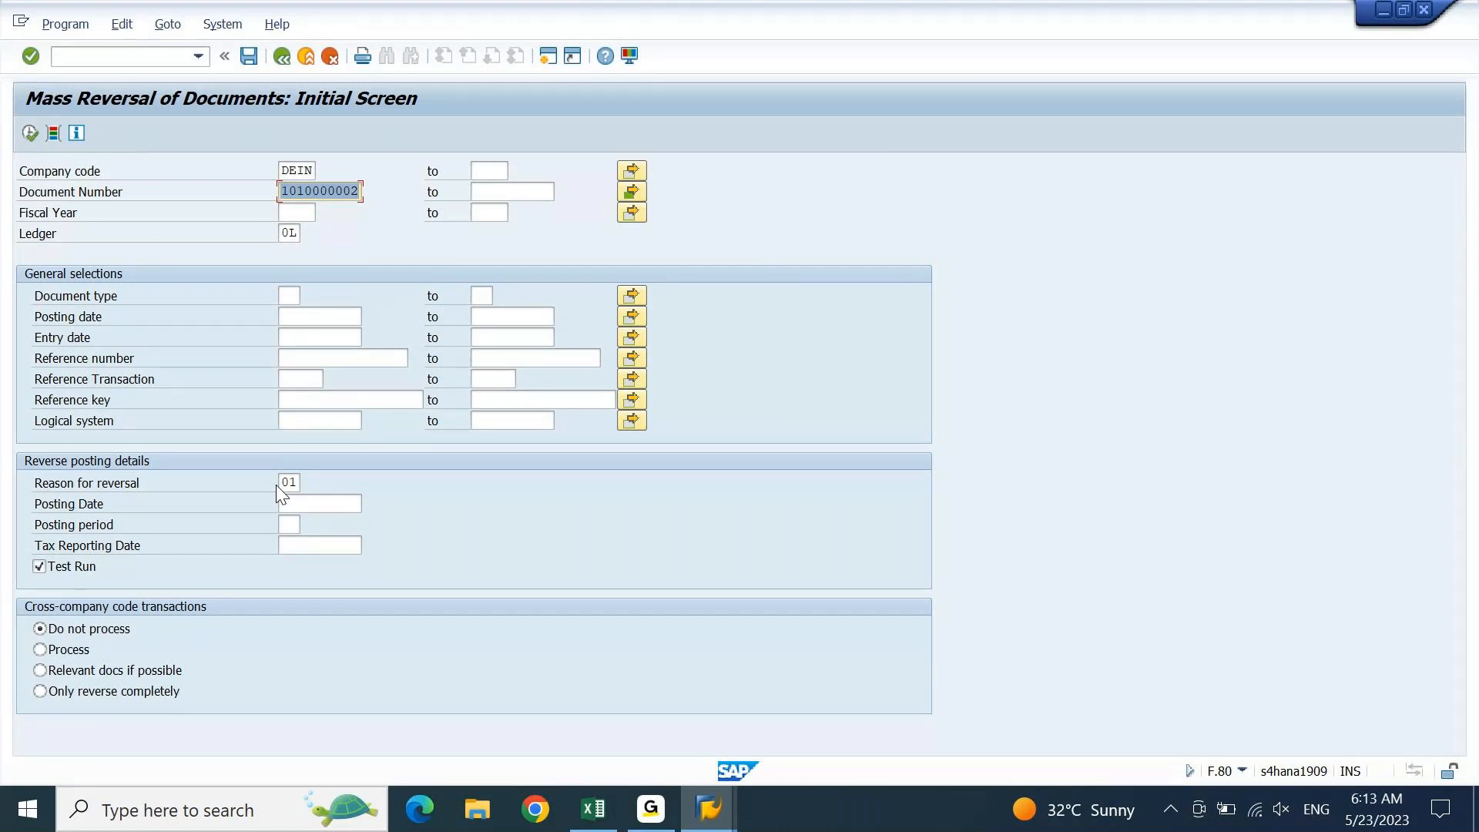
Execute the mass reversal as a test run, review which documents can be reversed, and return to the selection
click(34, 133)
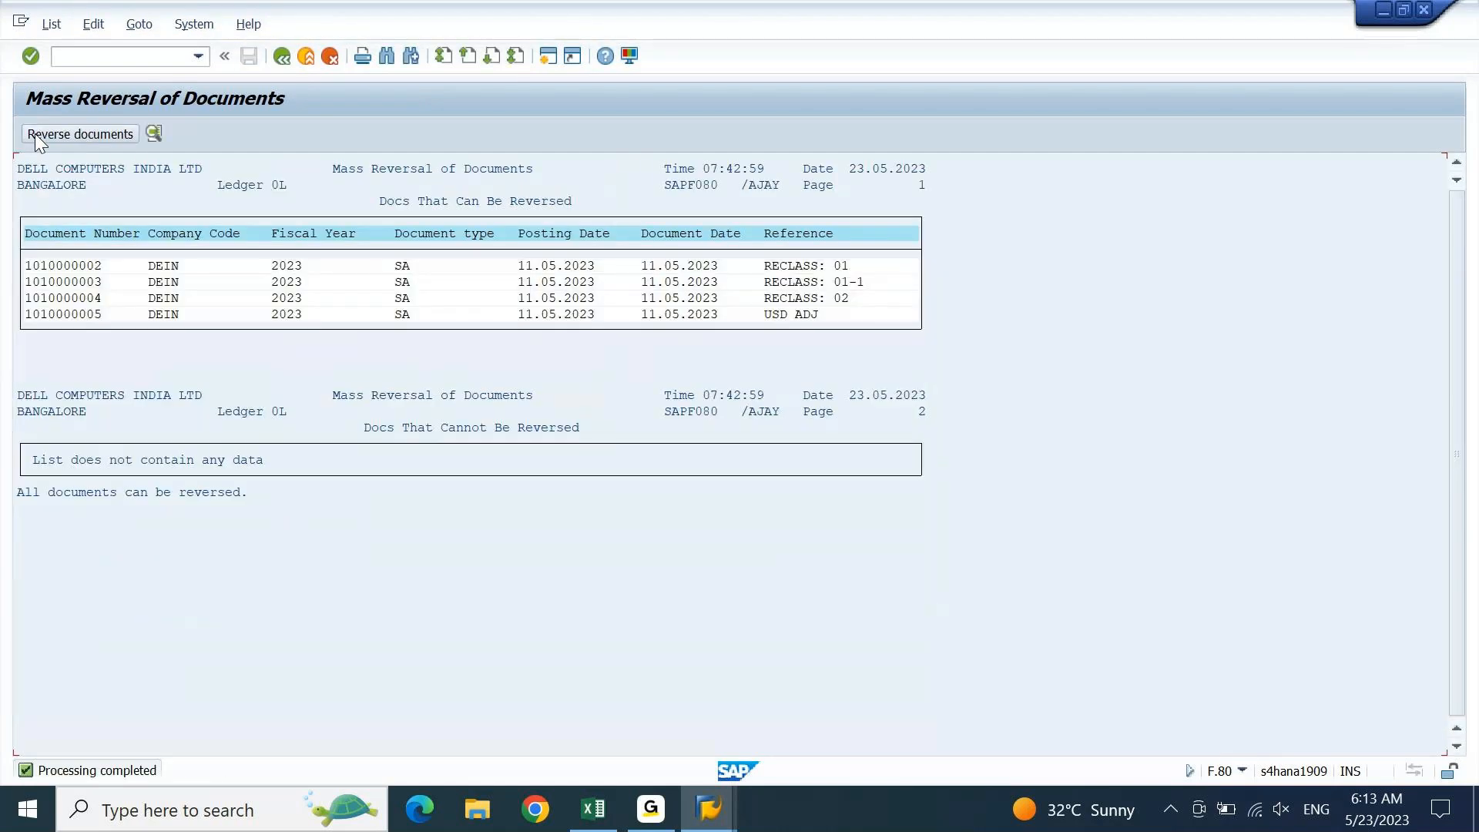
click(391, 202)
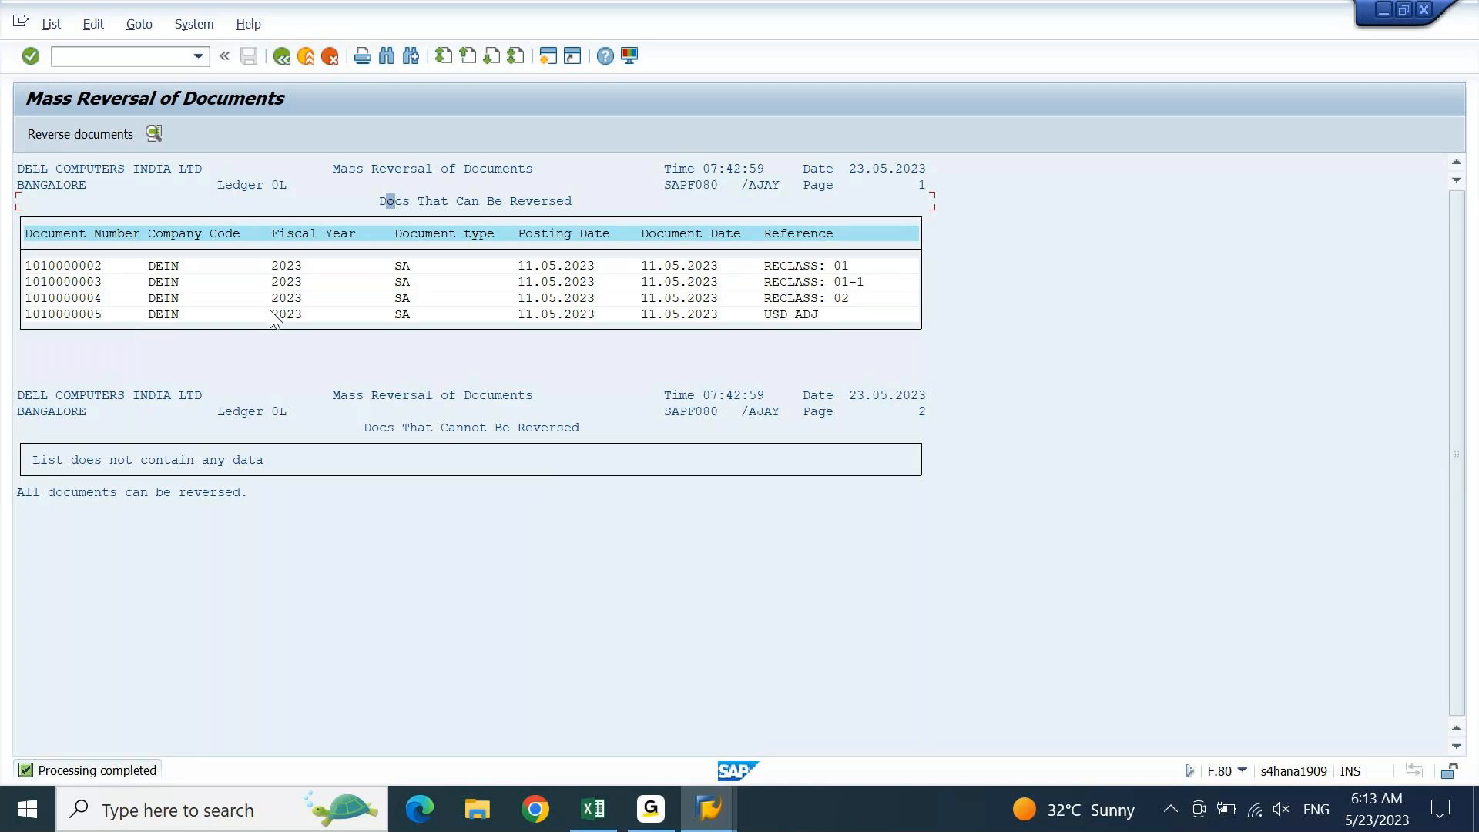
key(F3)
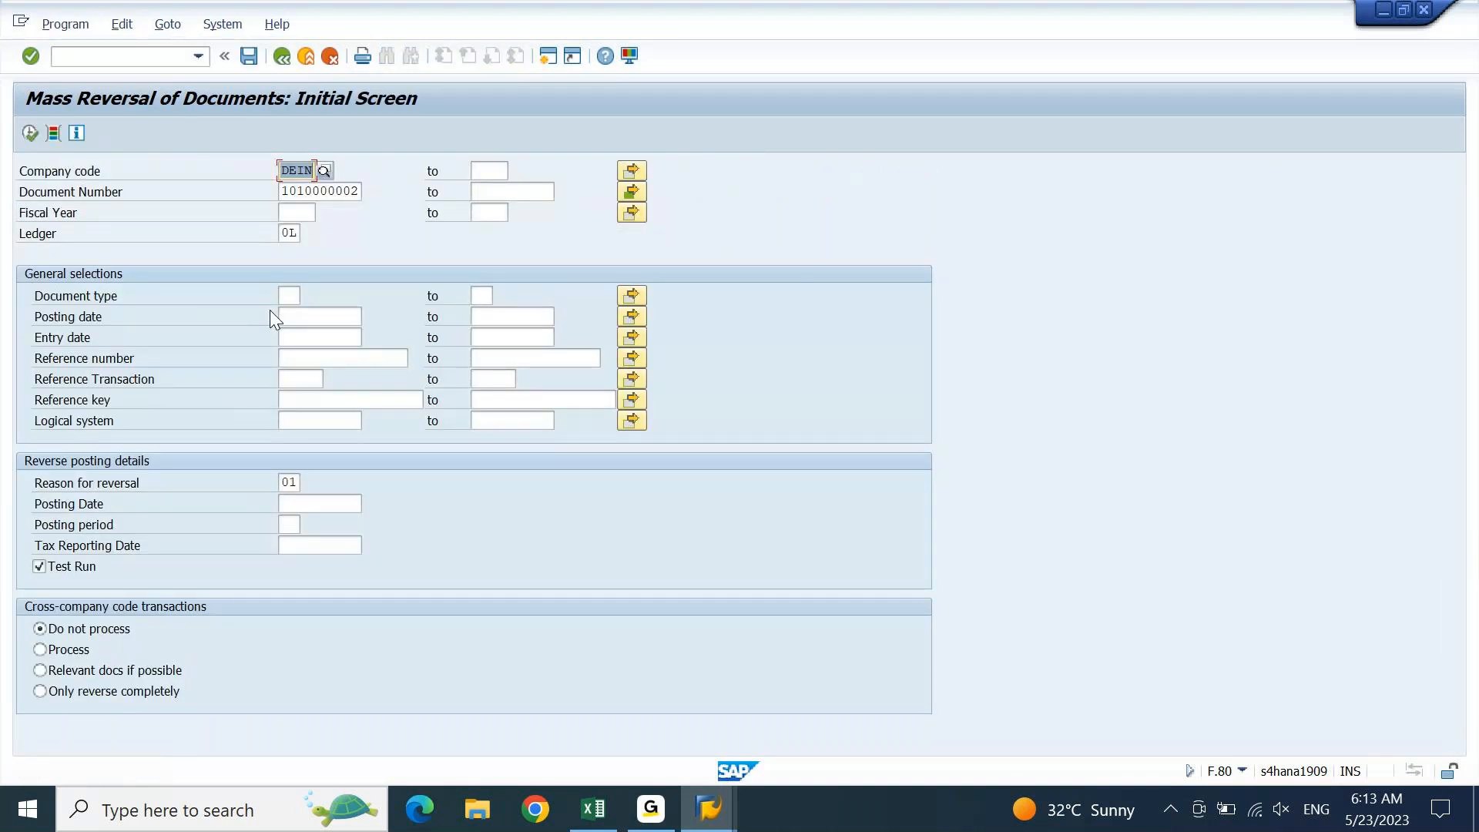
Set the fiscal year to 2023 in the mass reversal selection and repeat the test run
click(299, 210)
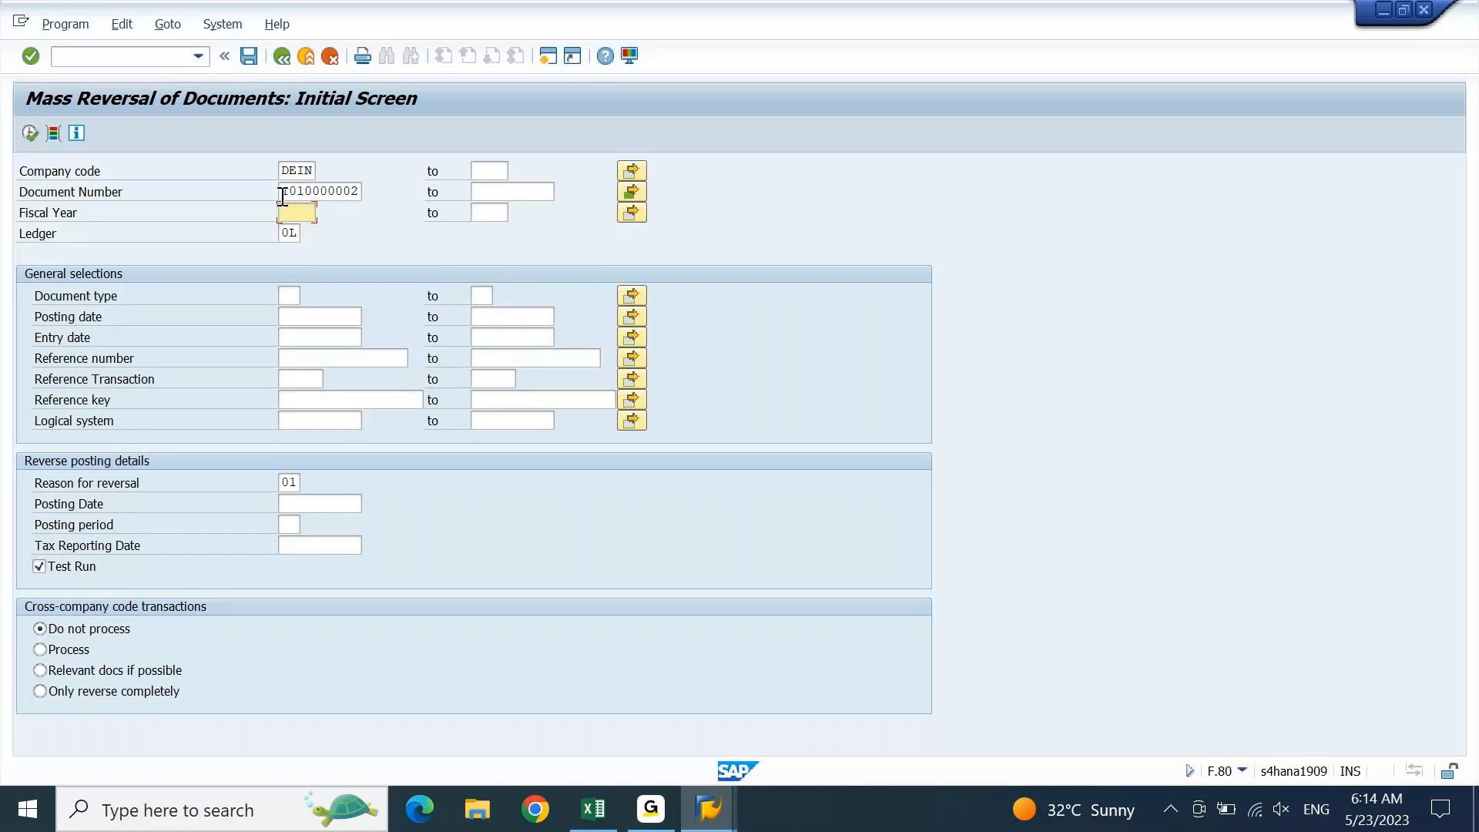
drag(283, 195, 373, 197)
key(Up)
key(Down)
click(299, 211)
text(2023)
key(Return)
click(29, 135)
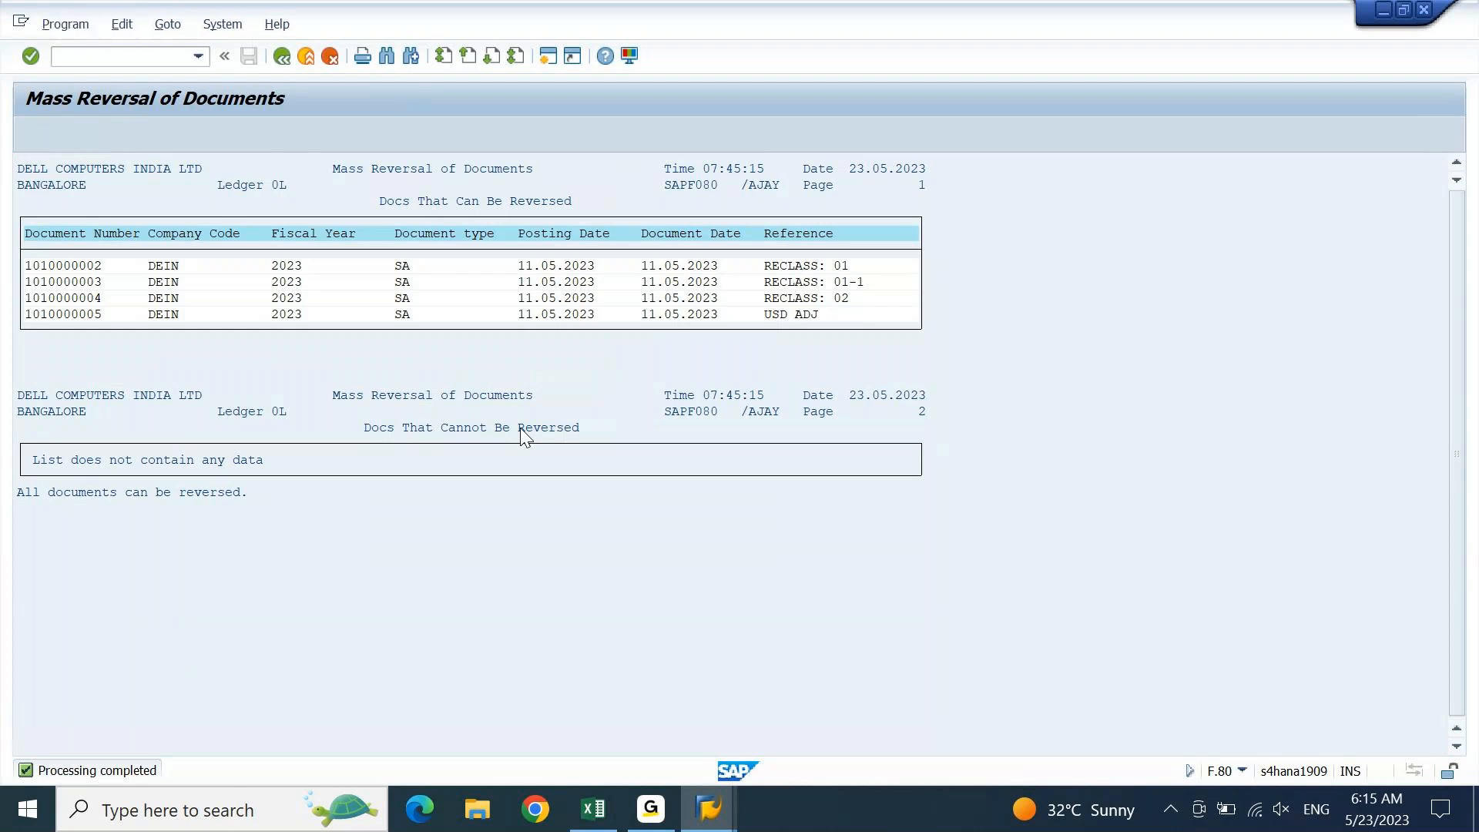
Return to the mass reversal selection, turn off the test run option and execute the actual reversal
key(F3)
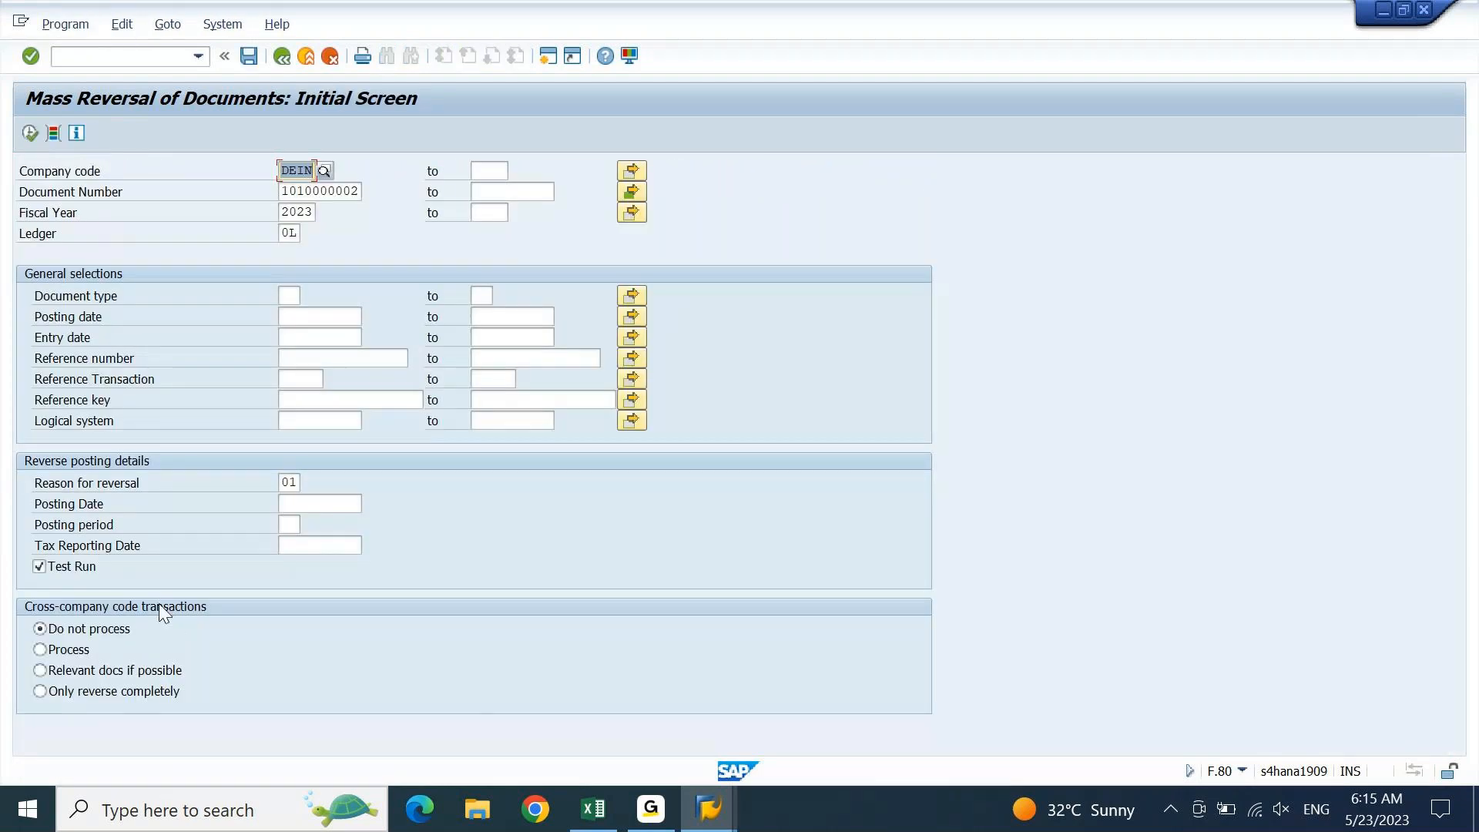
click(40, 567)
click(29, 133)
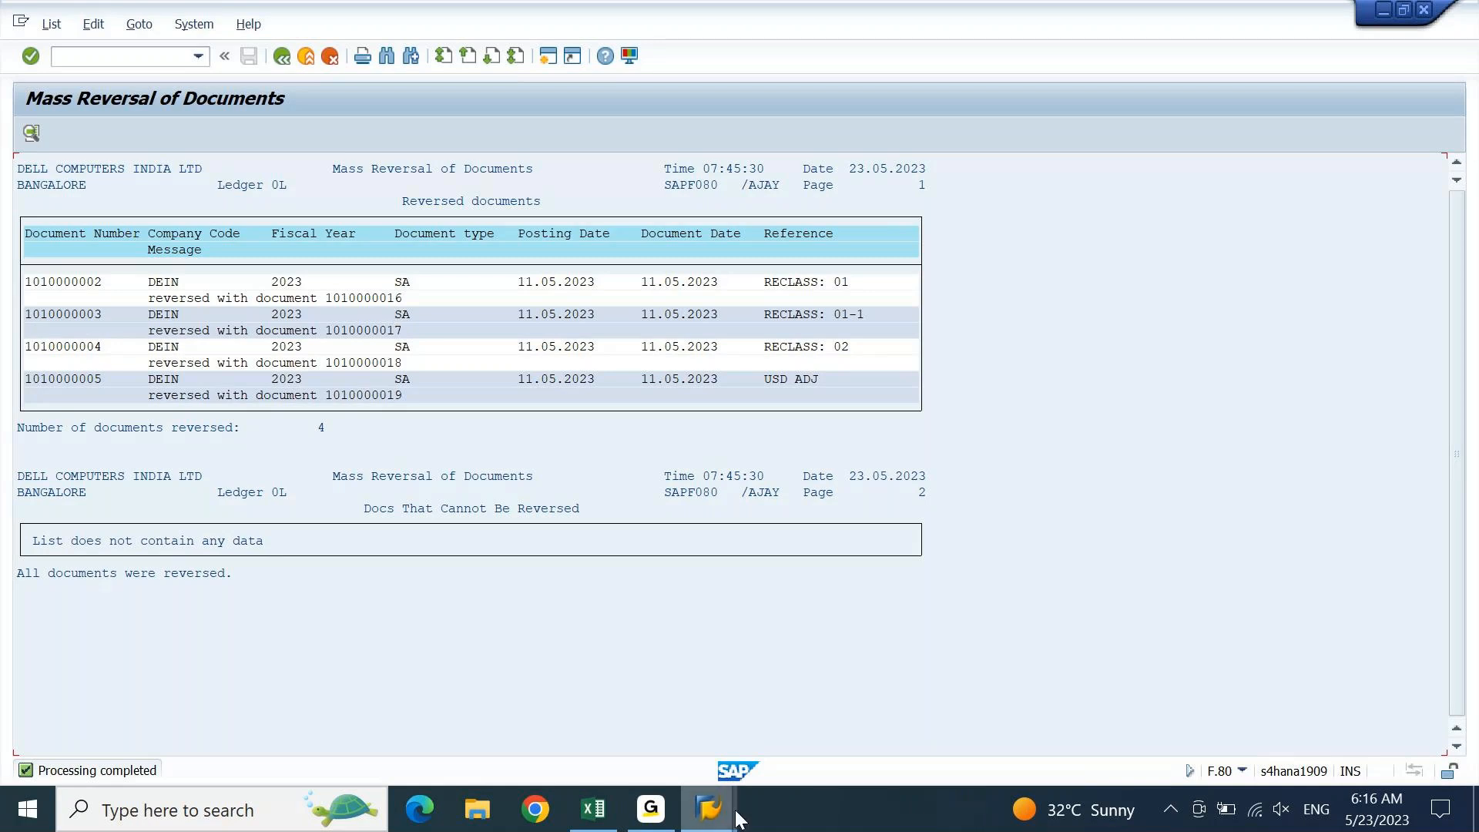
Refresh the FB03 document list for company code DEIN and compare the four documents' reversal numbers with the mass reversal log
mouse_move(733, 797)
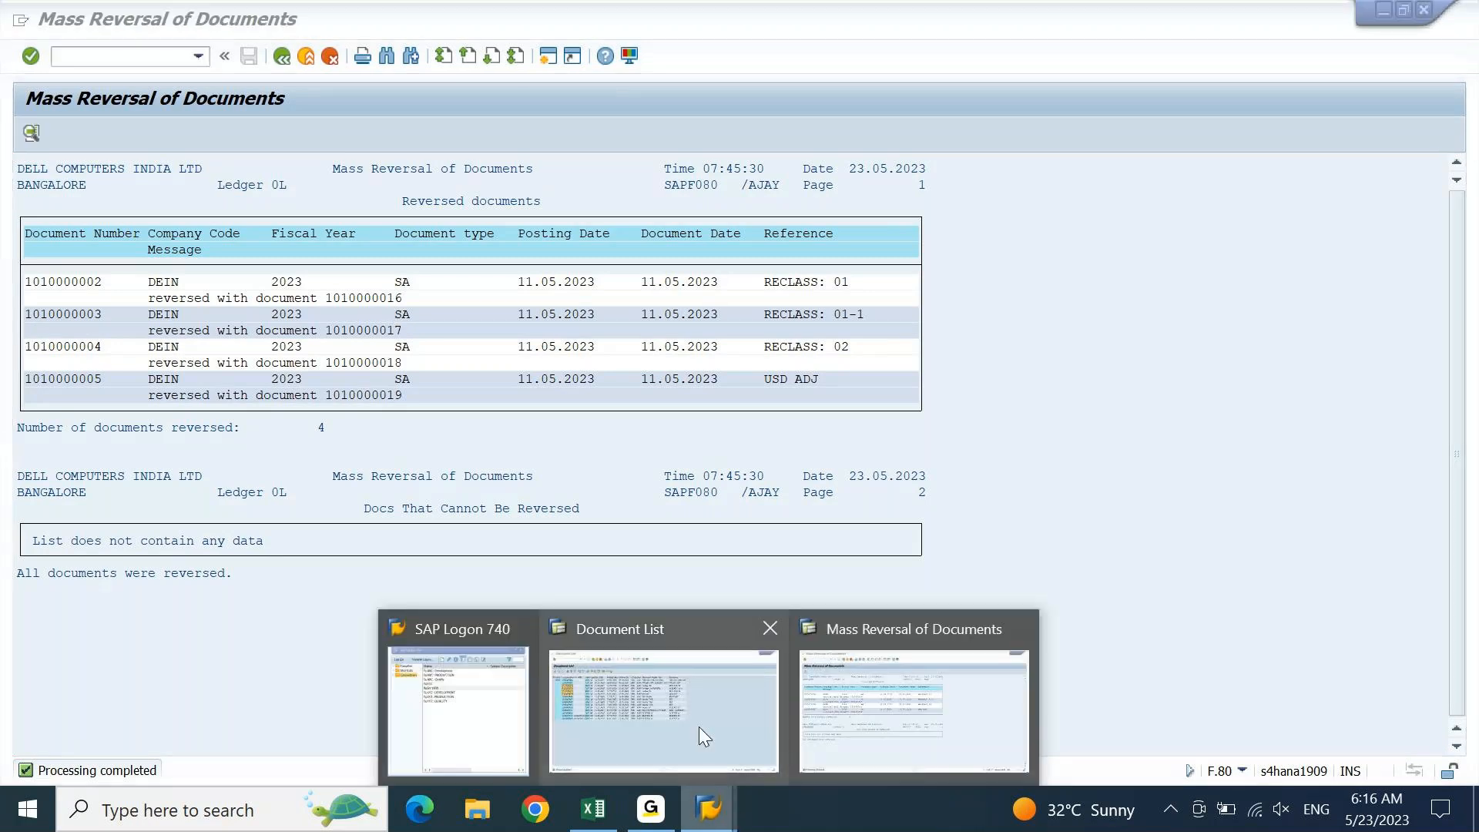
click(700, 734)
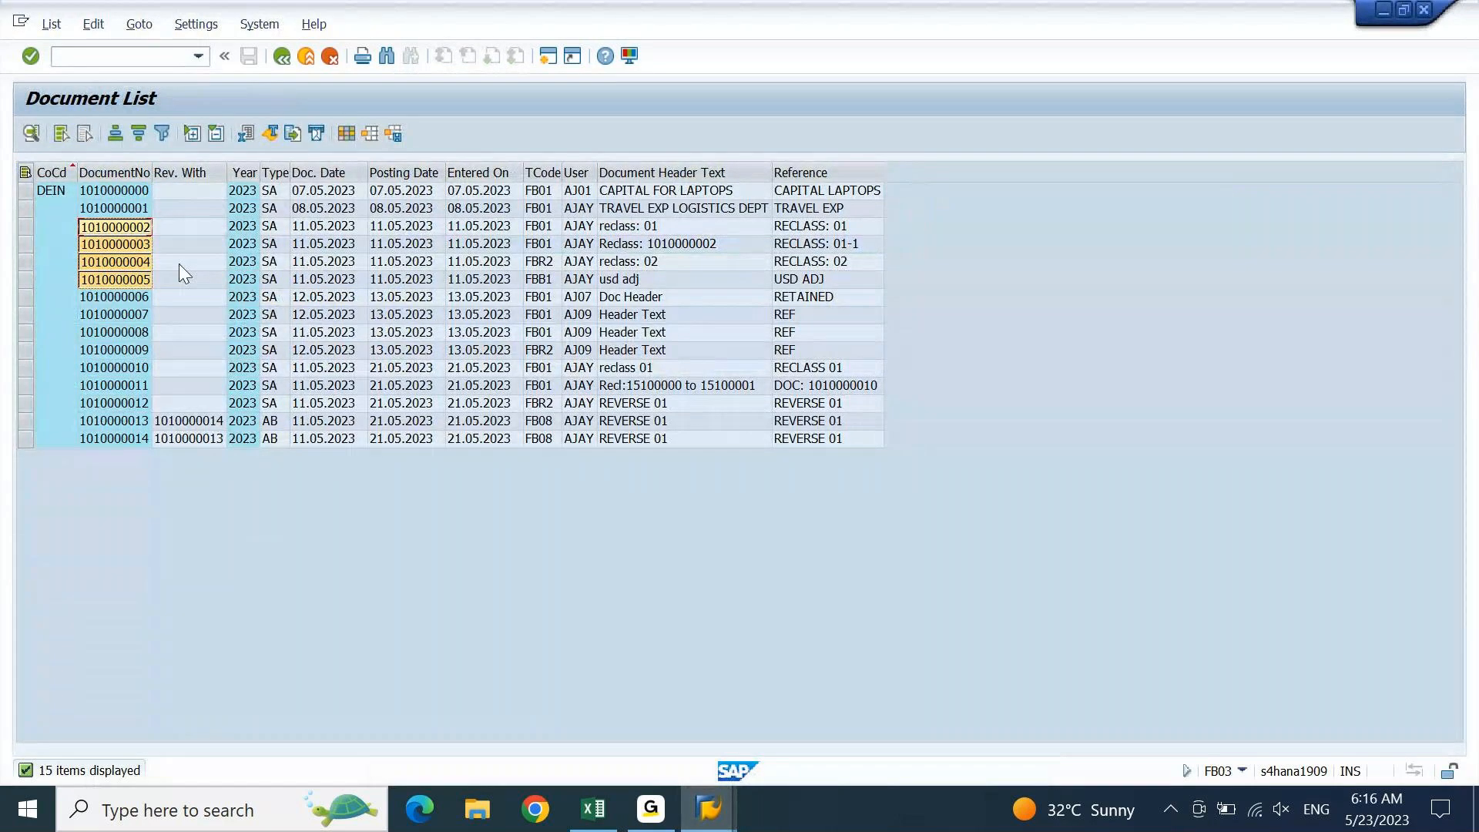
click(163, 231)
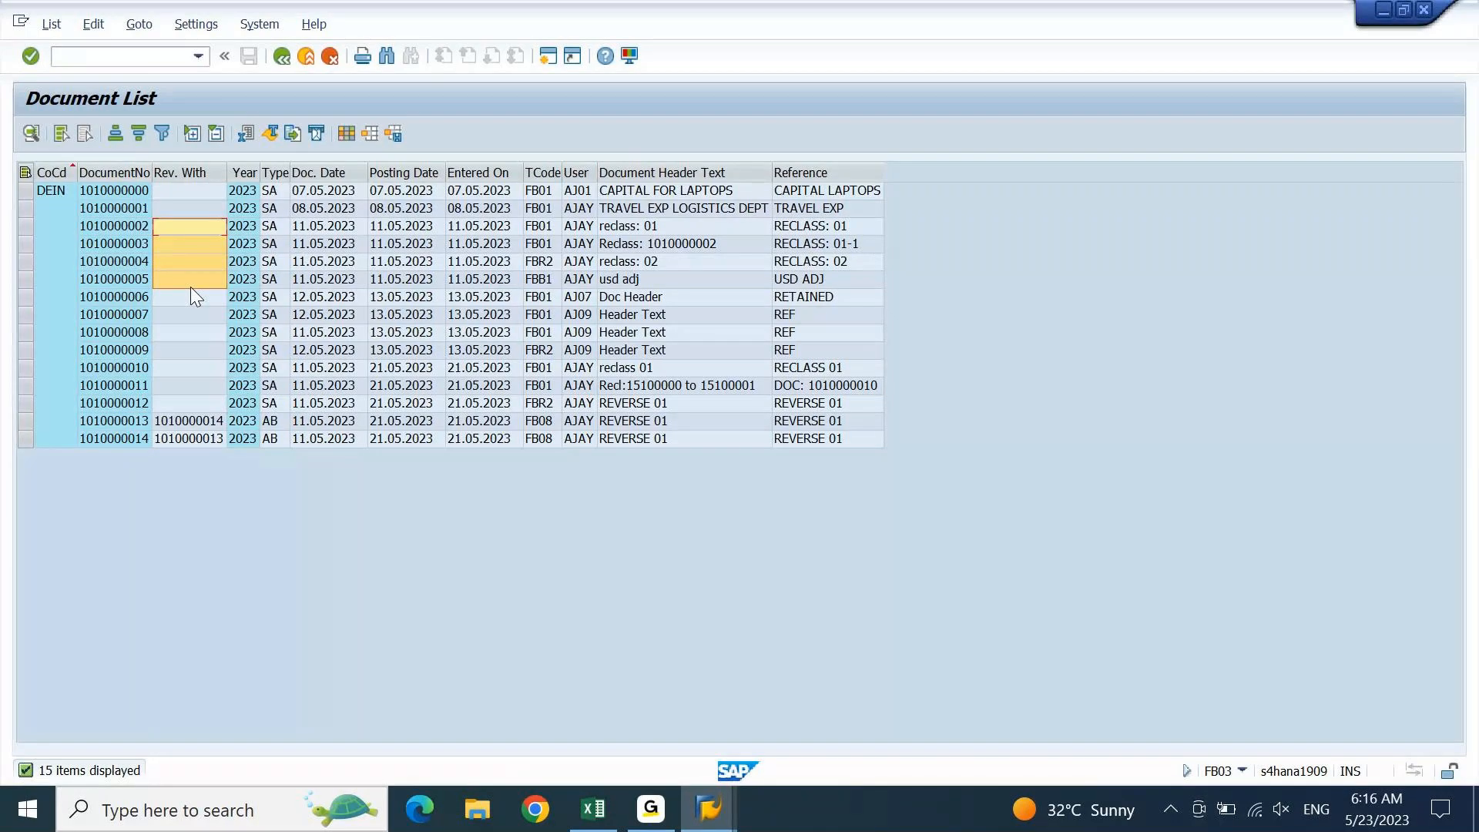
key(F3)
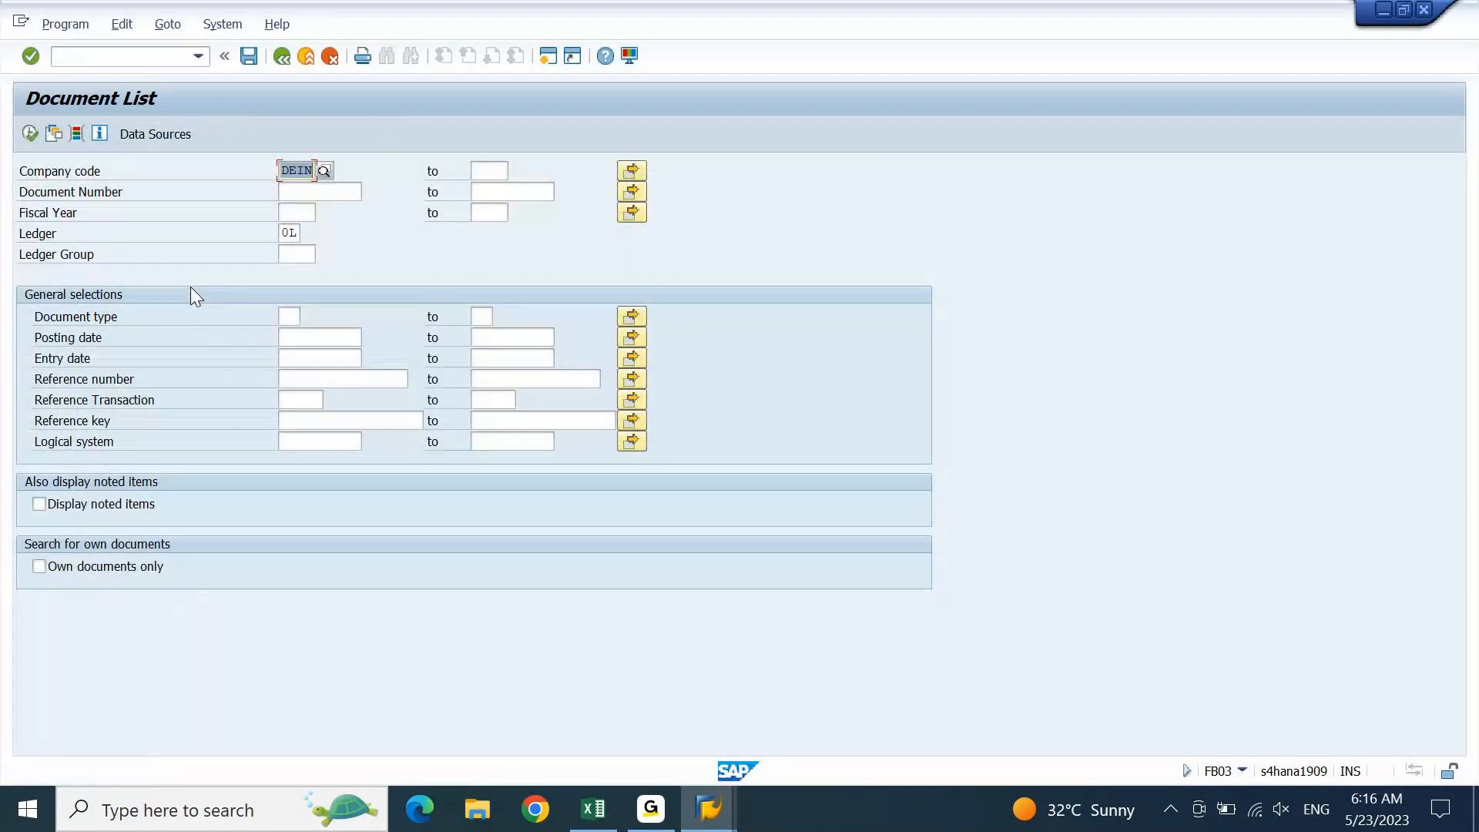
key(F8)
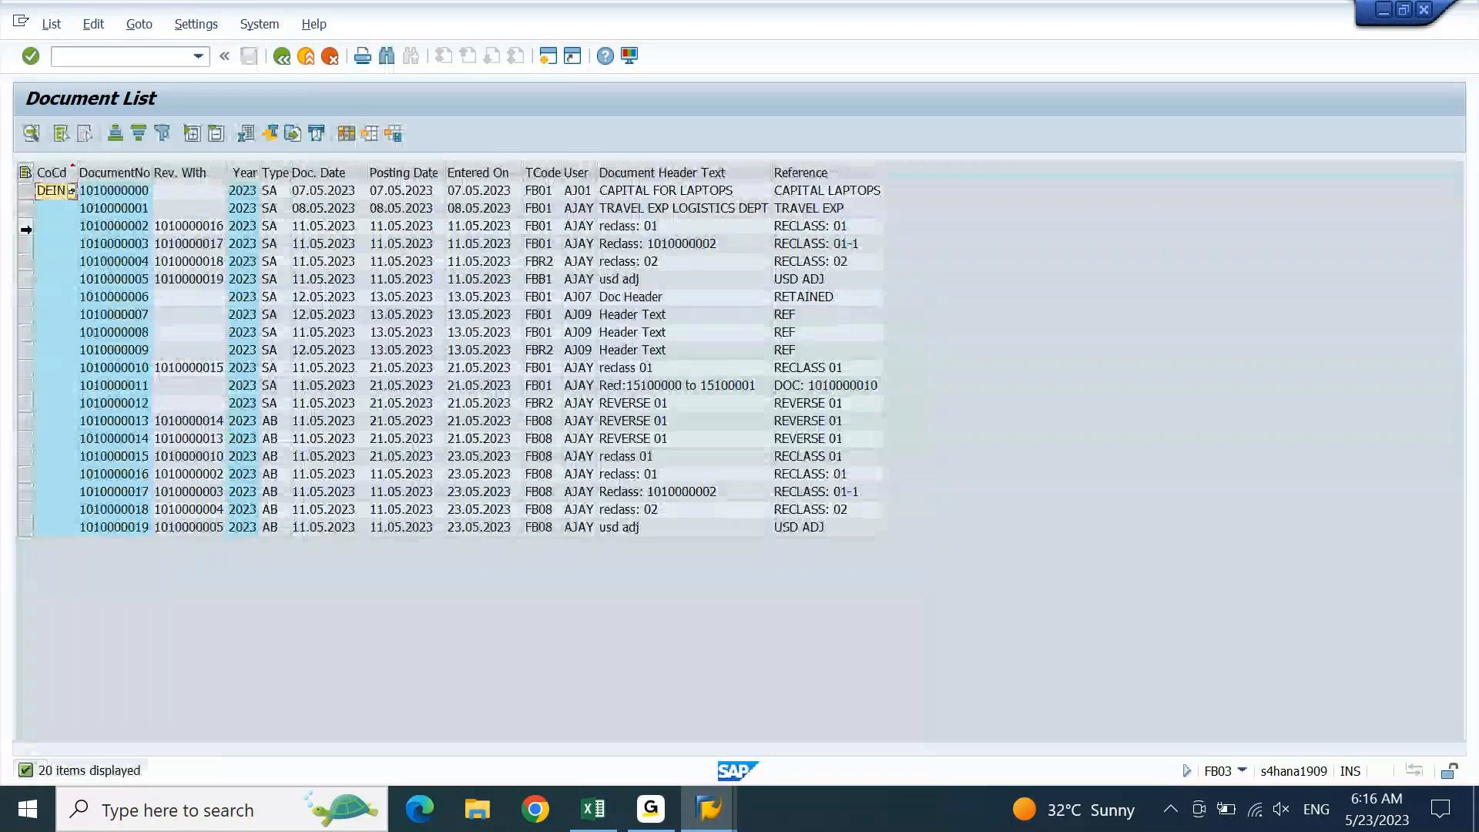
drag(26, 229, 26, 289)
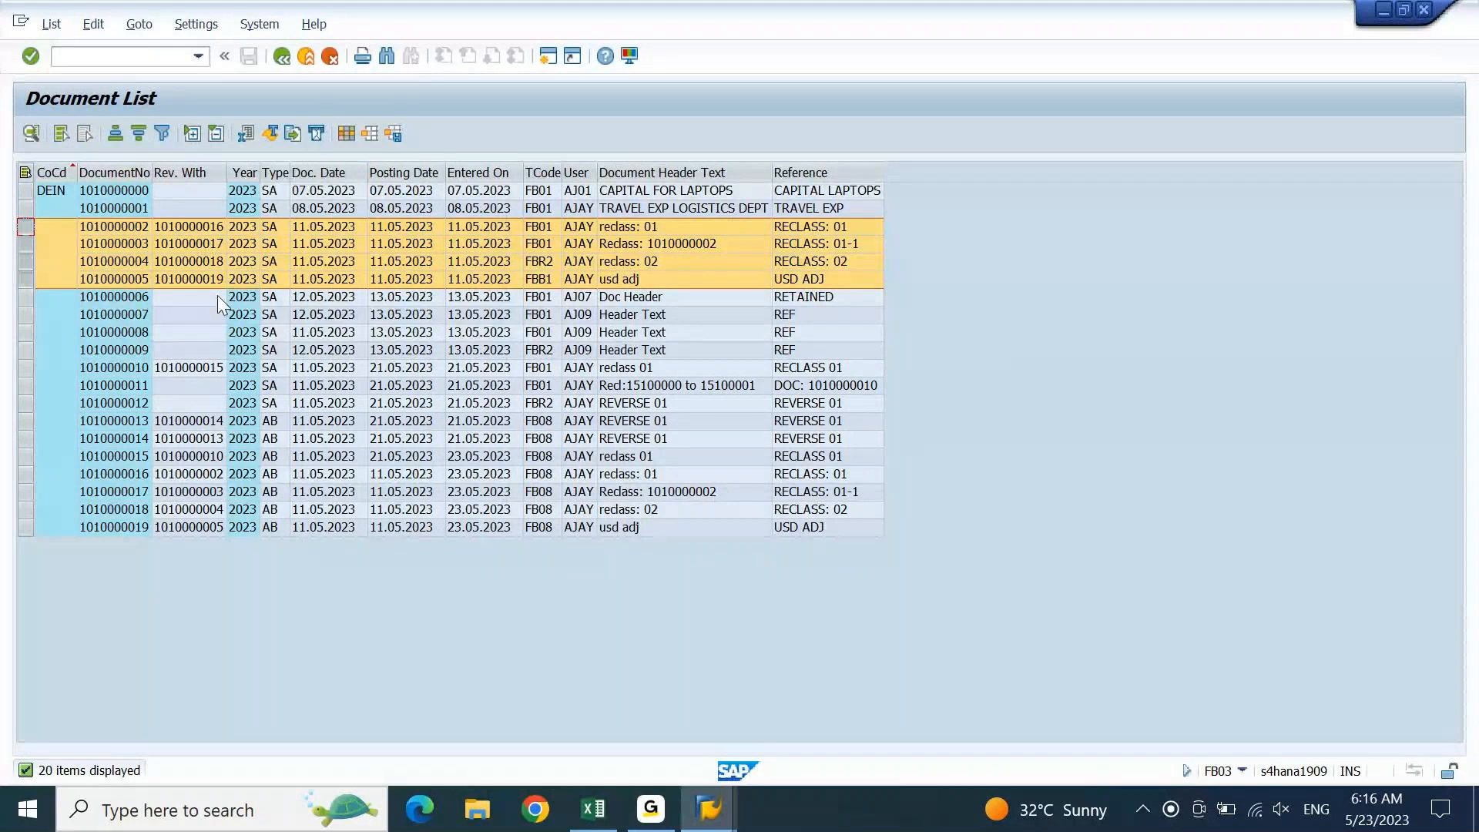
click(707, 807)
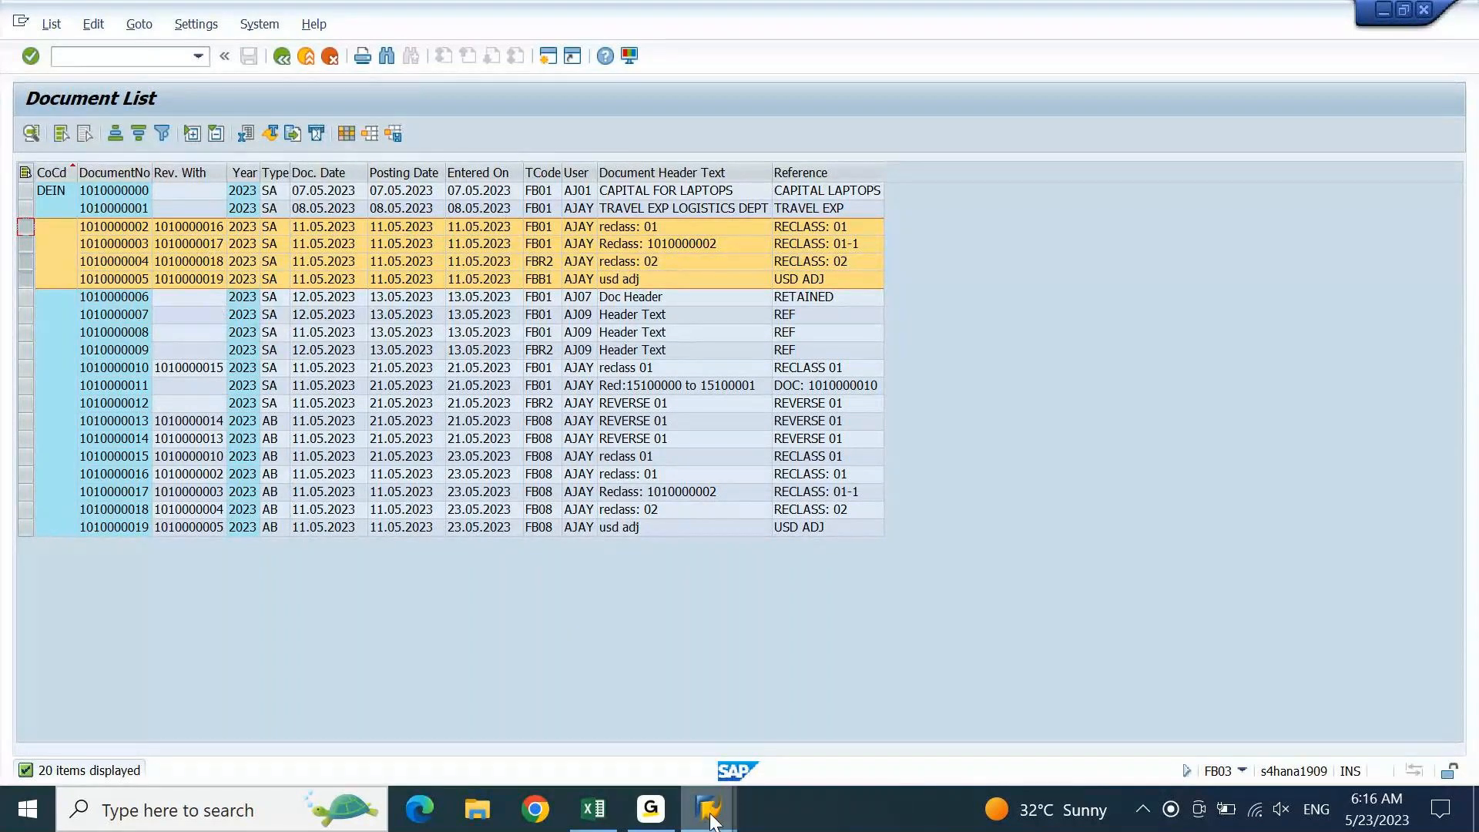
click(843, 727)
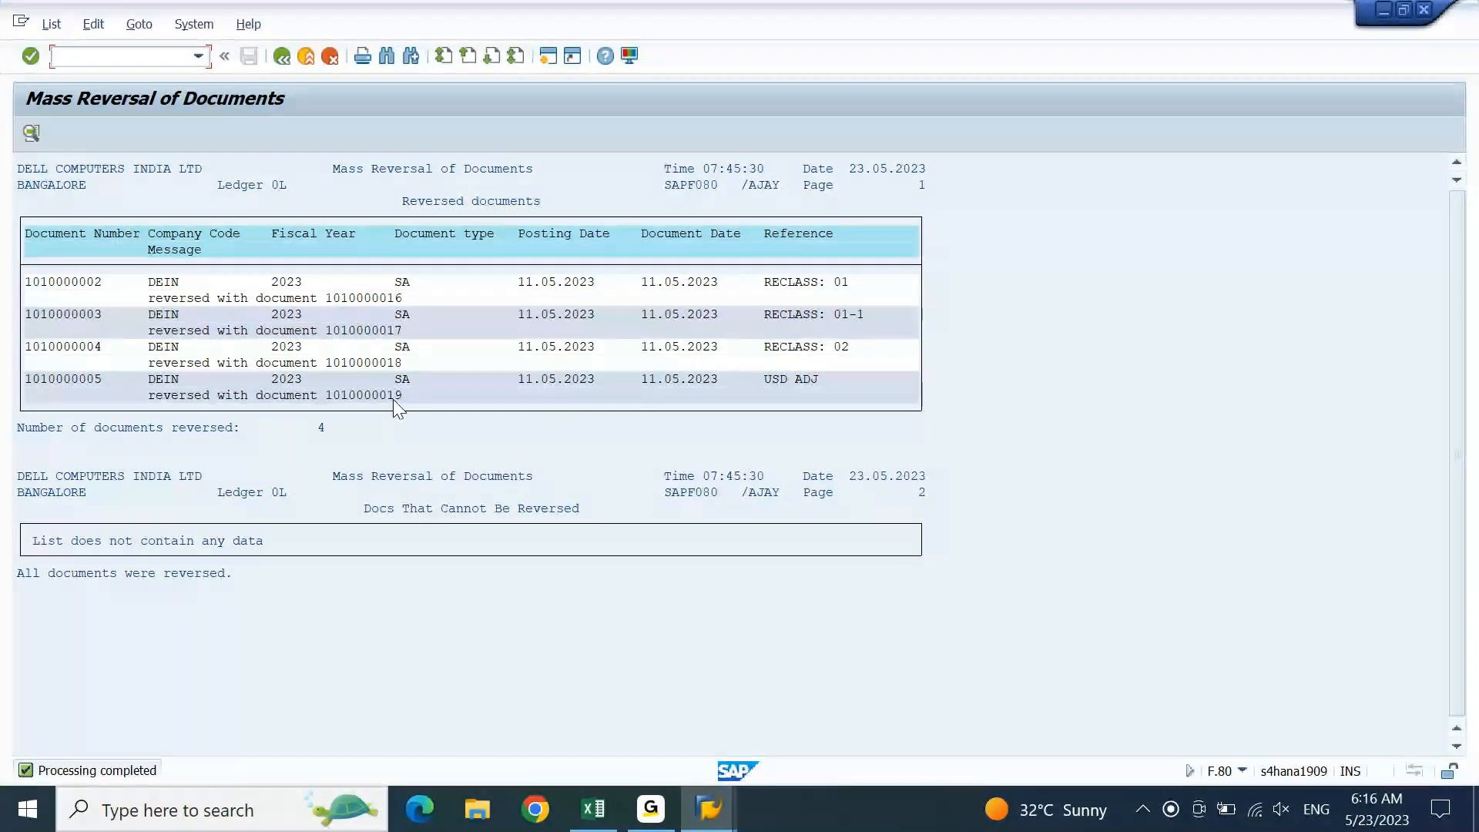
Switch to the Excel notes and review the document reversal entries under 5/23/2023
click(611, 815)
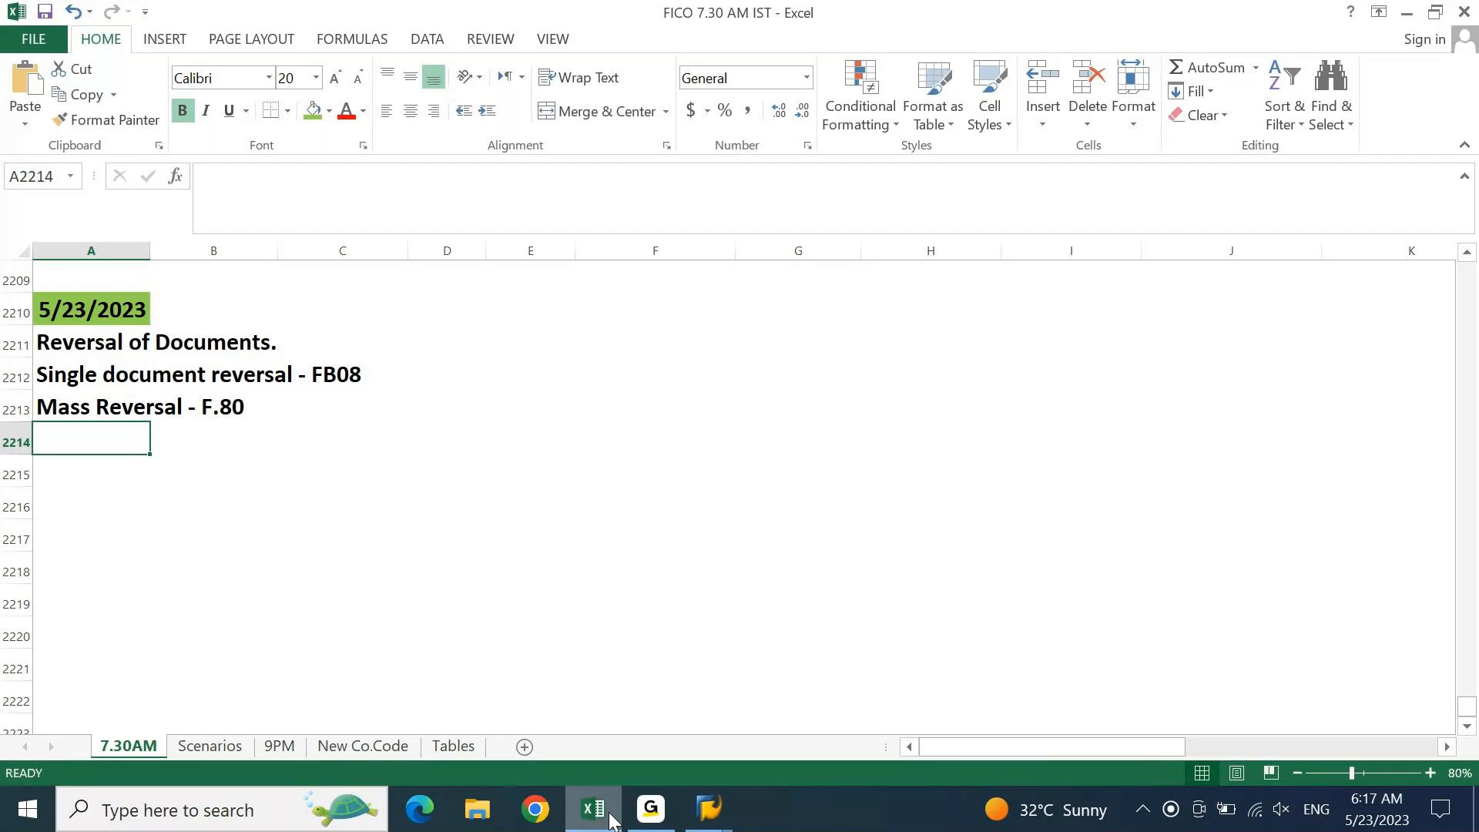
key(Down)
key(Down)
key(Down)
key(Up)
key(Up)
key(Up)
key(Up)
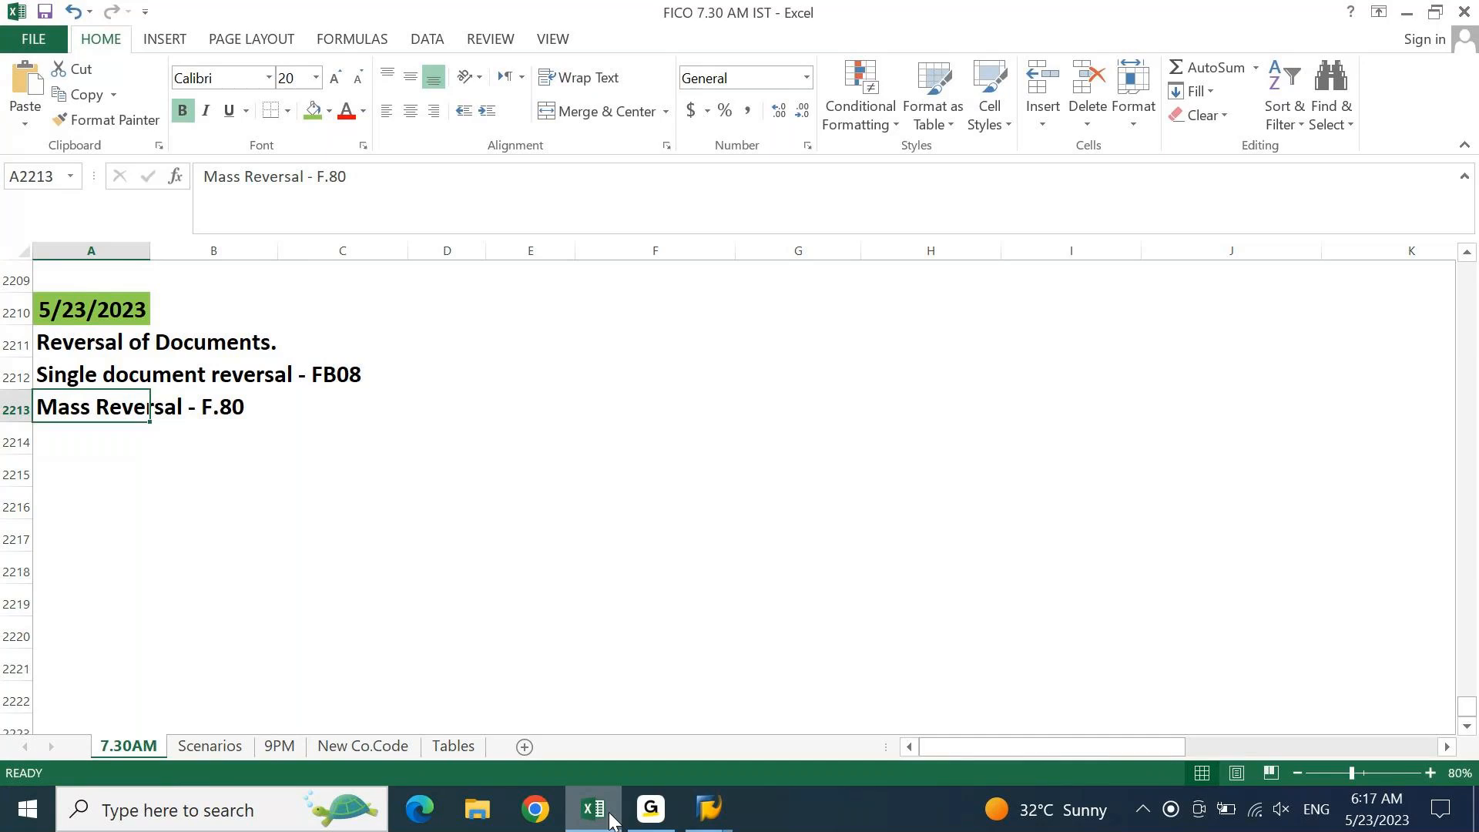
click(646, 825)
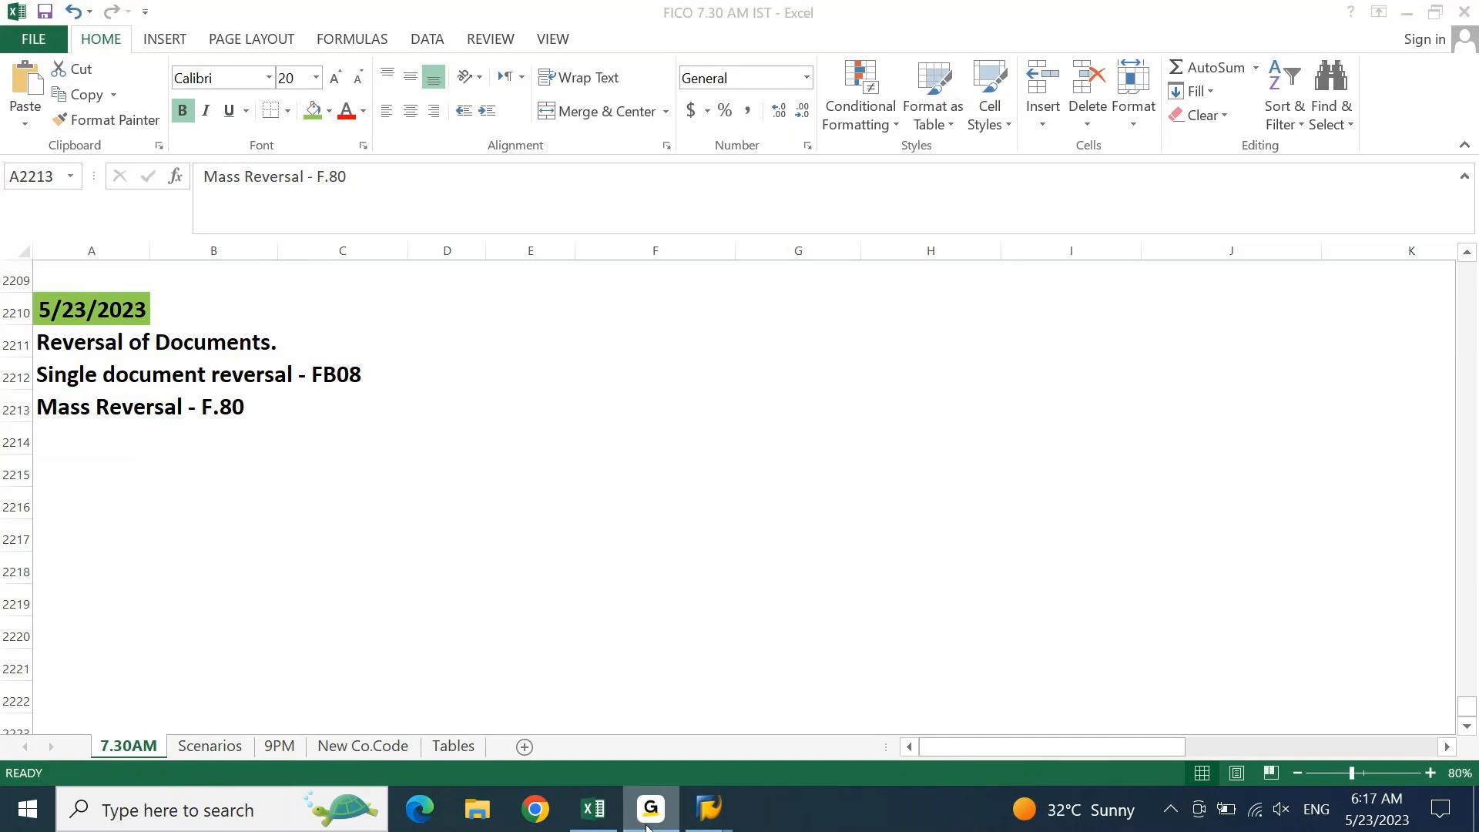
click(646, 825)
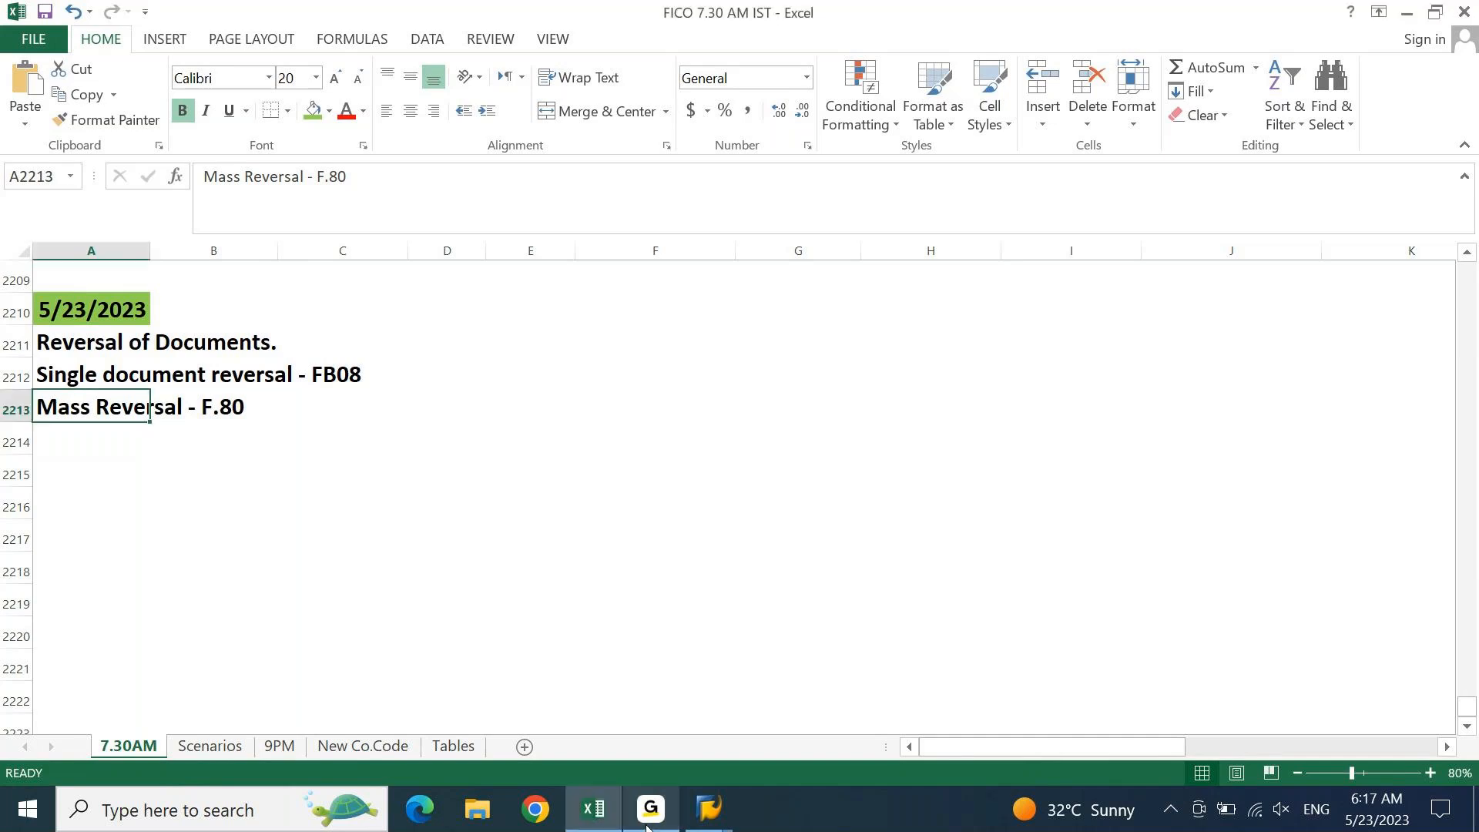
Enter the heading "Open Item GL Postings" in cell A2215, leaving one blank row below the mass reversal note
key(Down)
key(Down)
key(Down)
key(Up)
key(Up)
key(Up)
key(Down)
key(Down)
text(Open Iten)
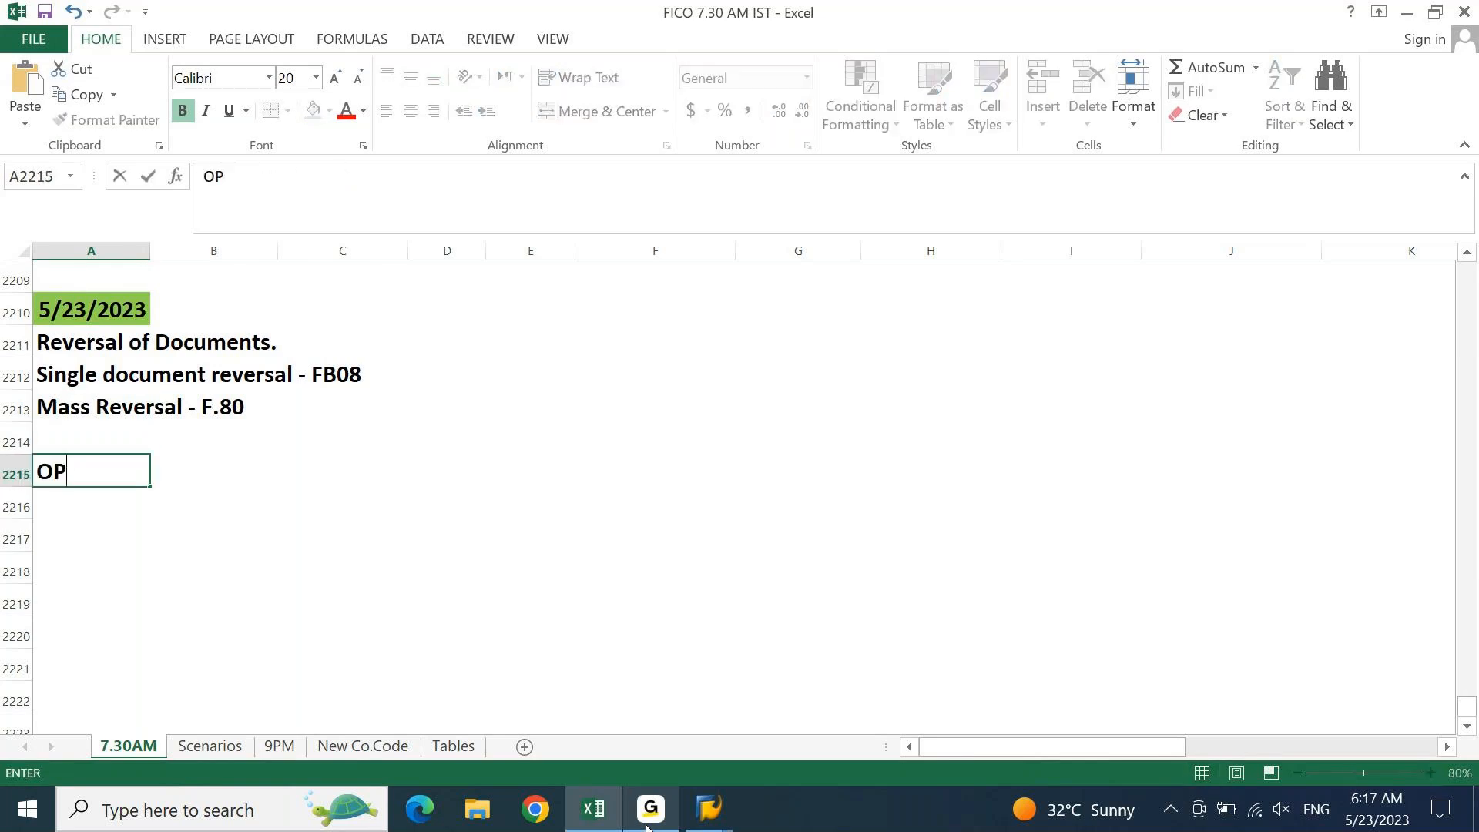
key(BackSpace)
key(BackSpace)
text(m GL Po)
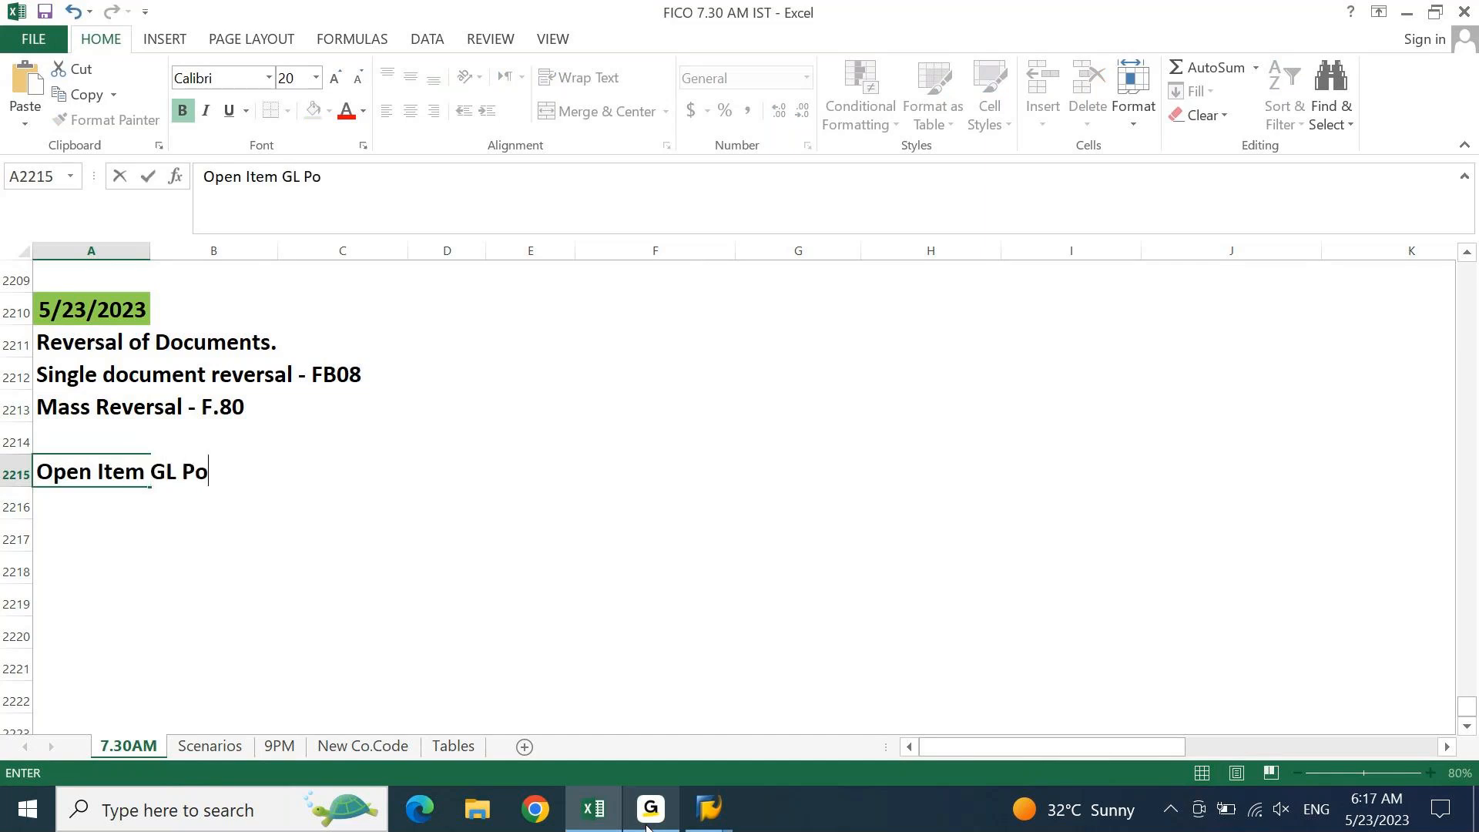
text(stings)
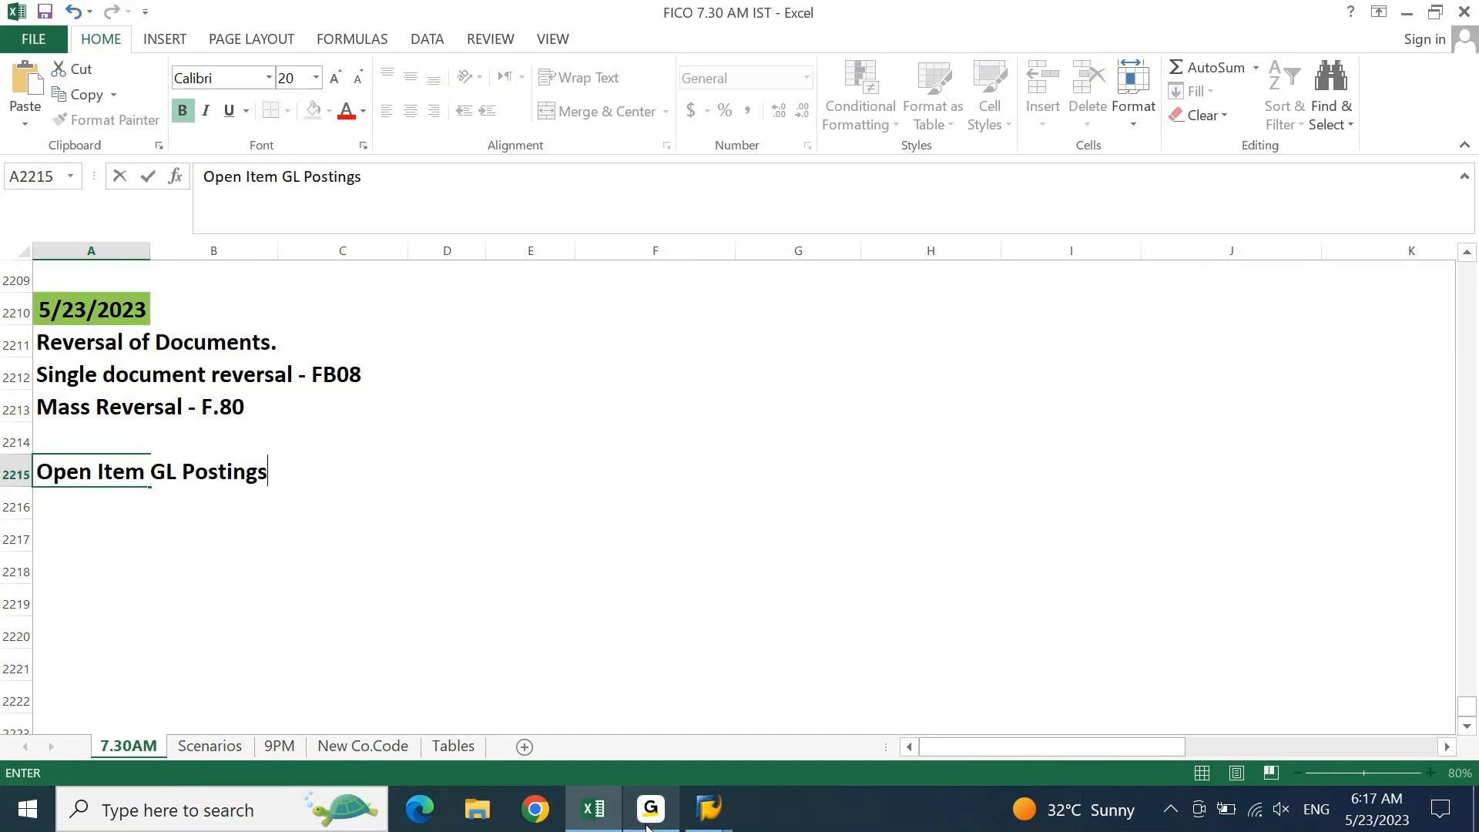
key(Return)
Fill cells A2215 and B2215 behind the "Open Item GL Postings" heading with a light gold colour
key(Up)
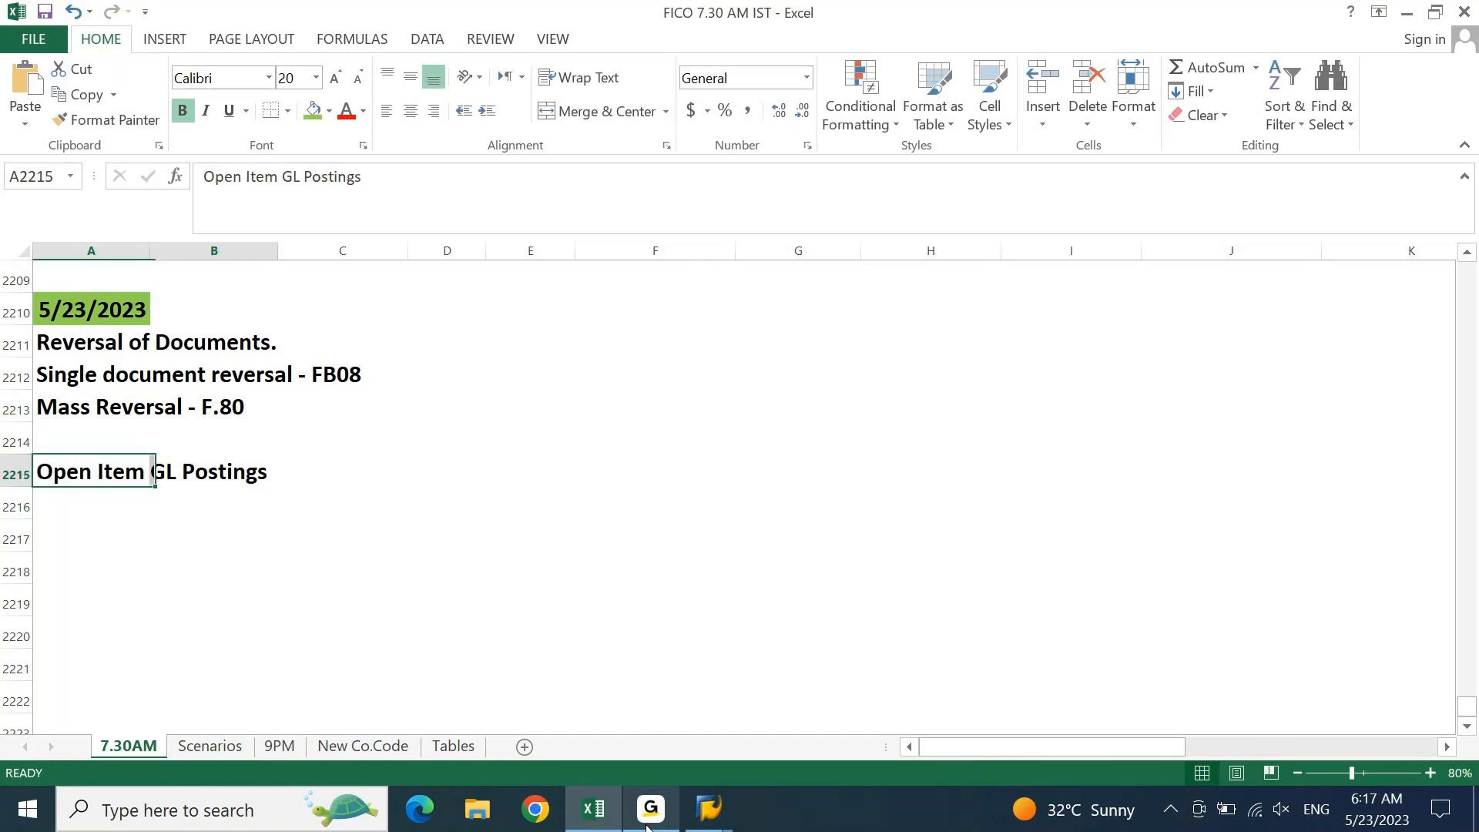
key(shift+Right)
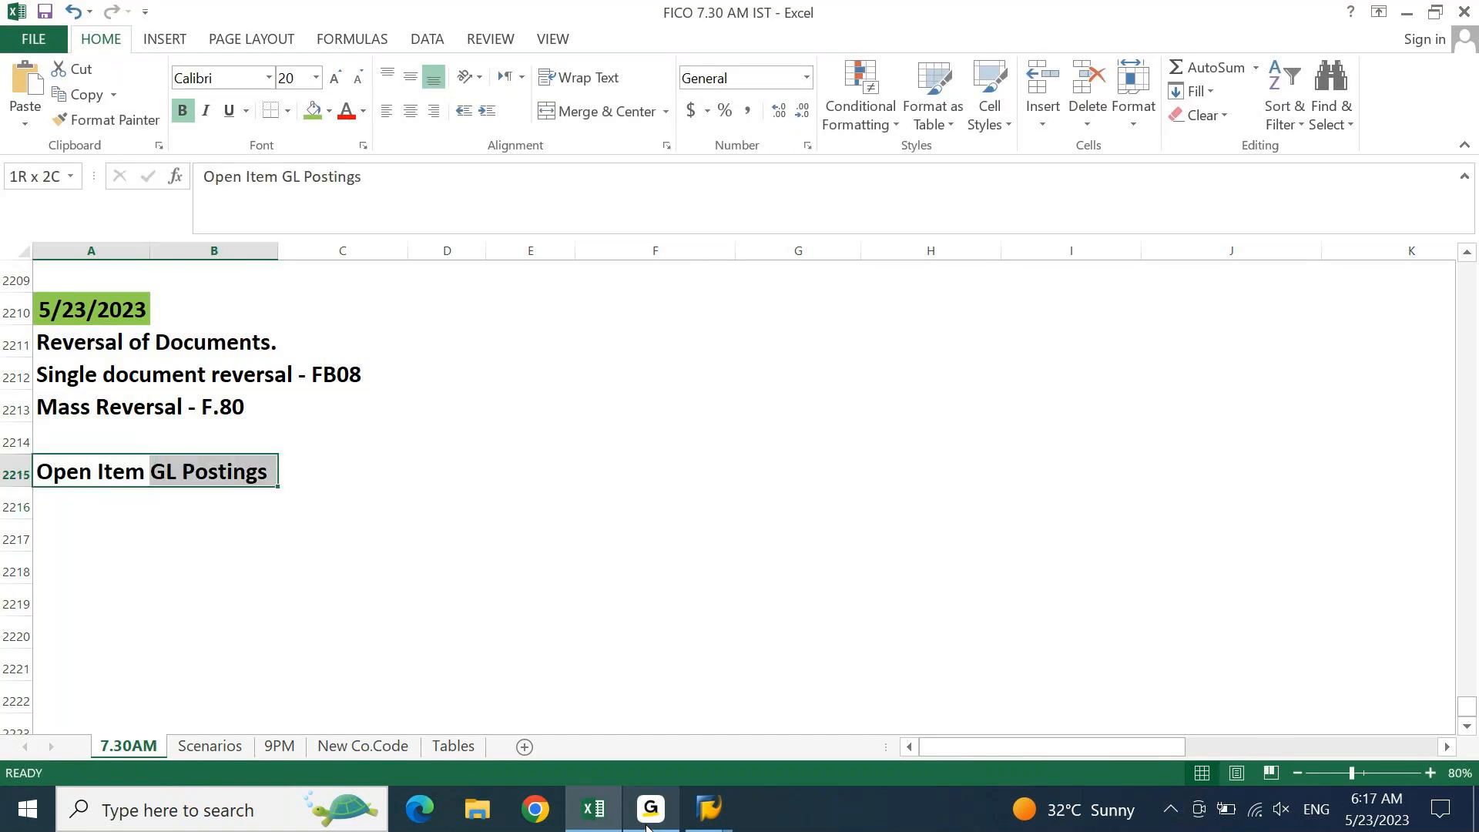
click(329, 112)
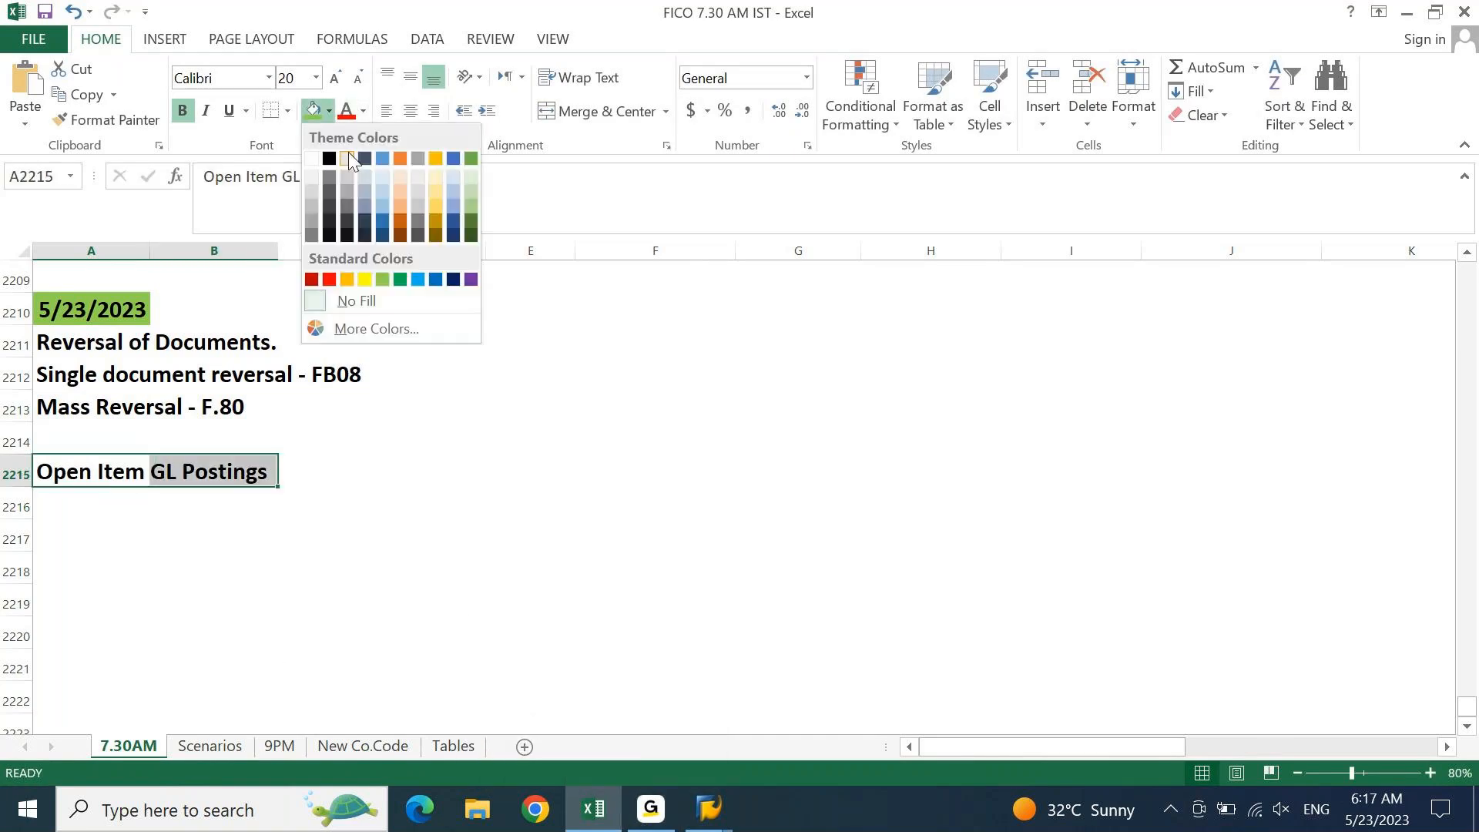
click(433, 194)
key(Down)
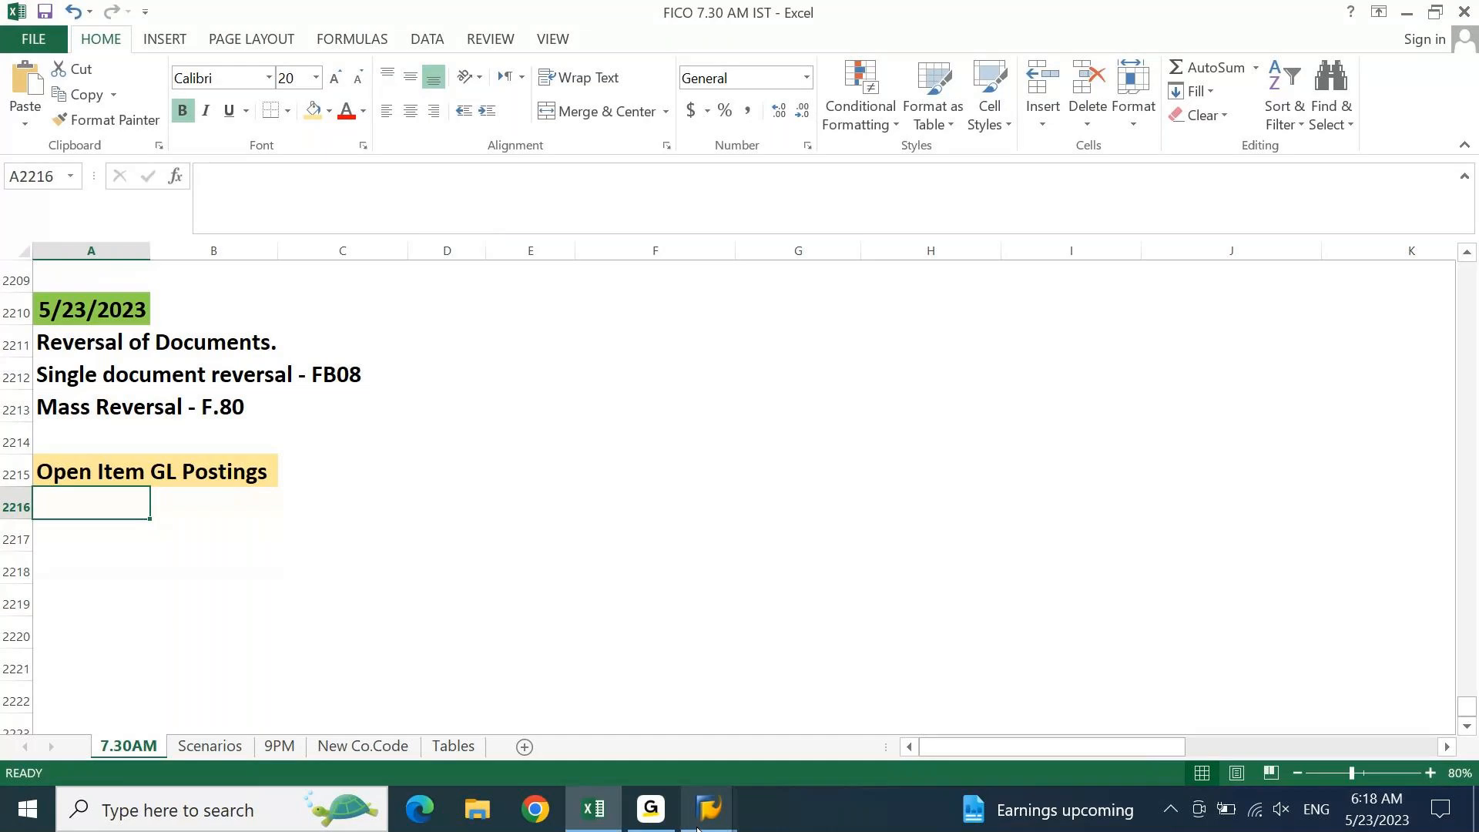
Switch to SAP's mass reversal session, start transaction FS00 and display the Outstanding Wages account under Outstanding Expenses
mouse_move(705, 824)
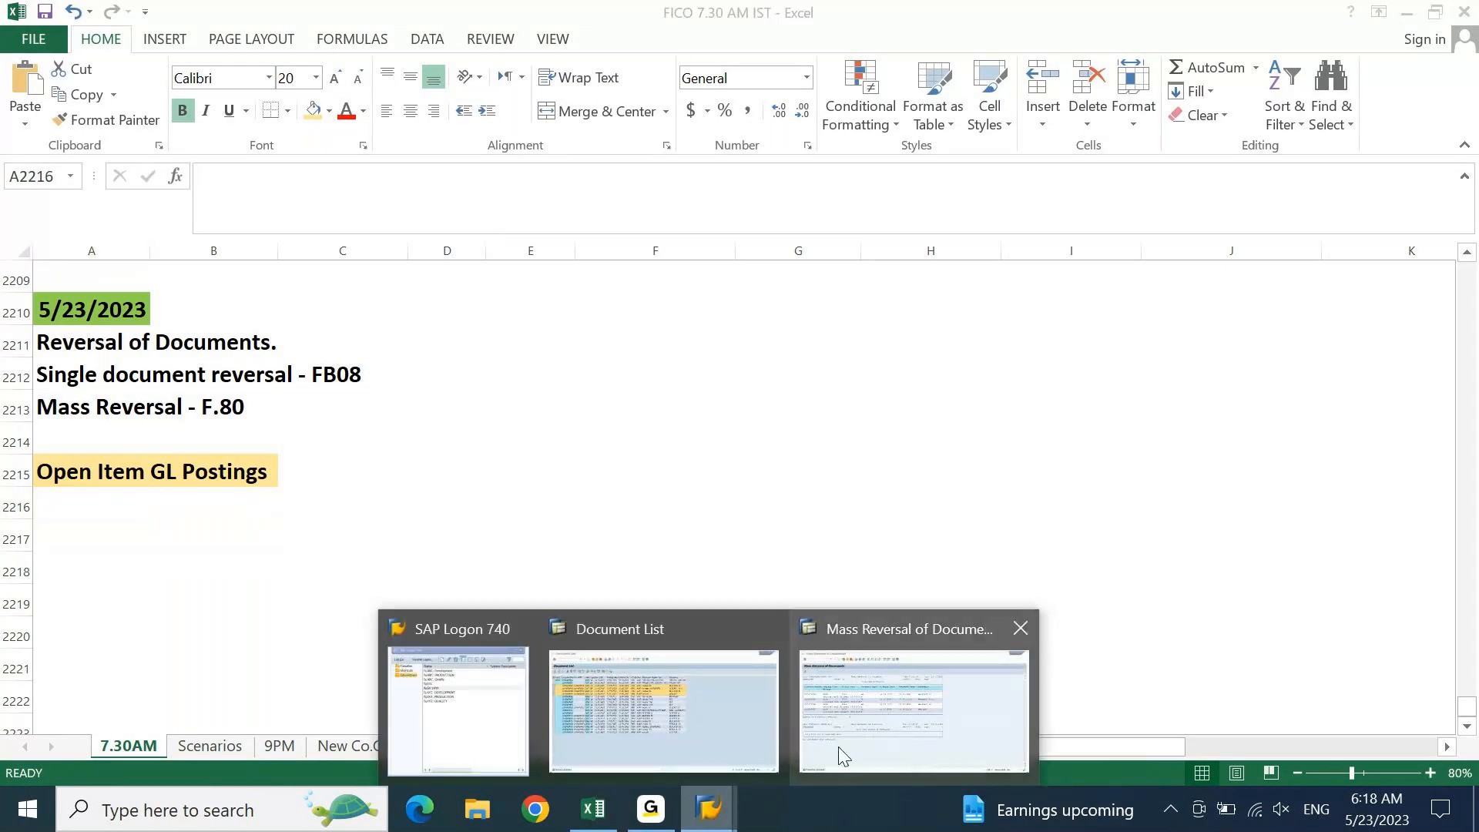
click(814, 703)
text(/nf)
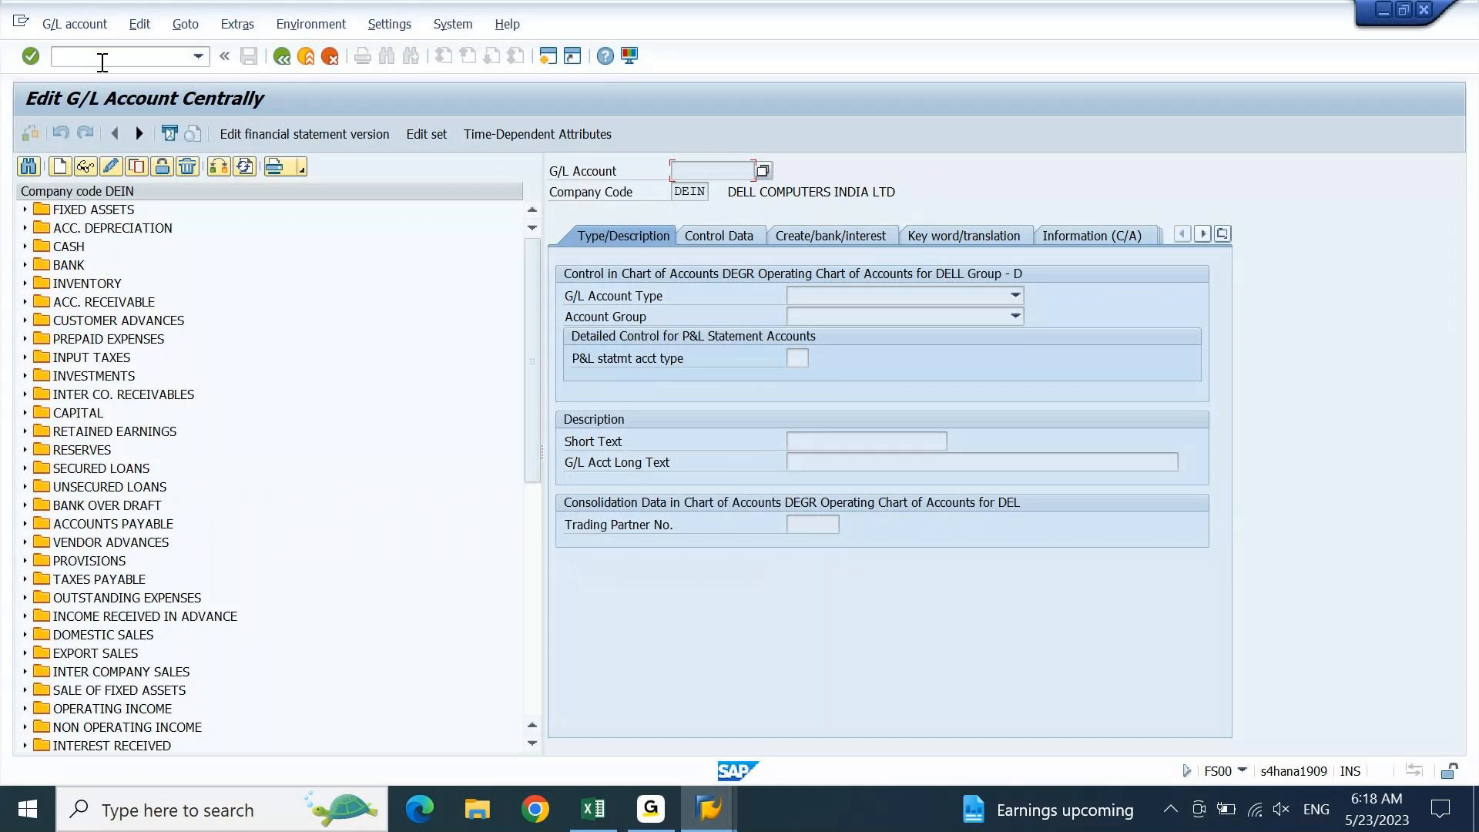
click(68, 265)
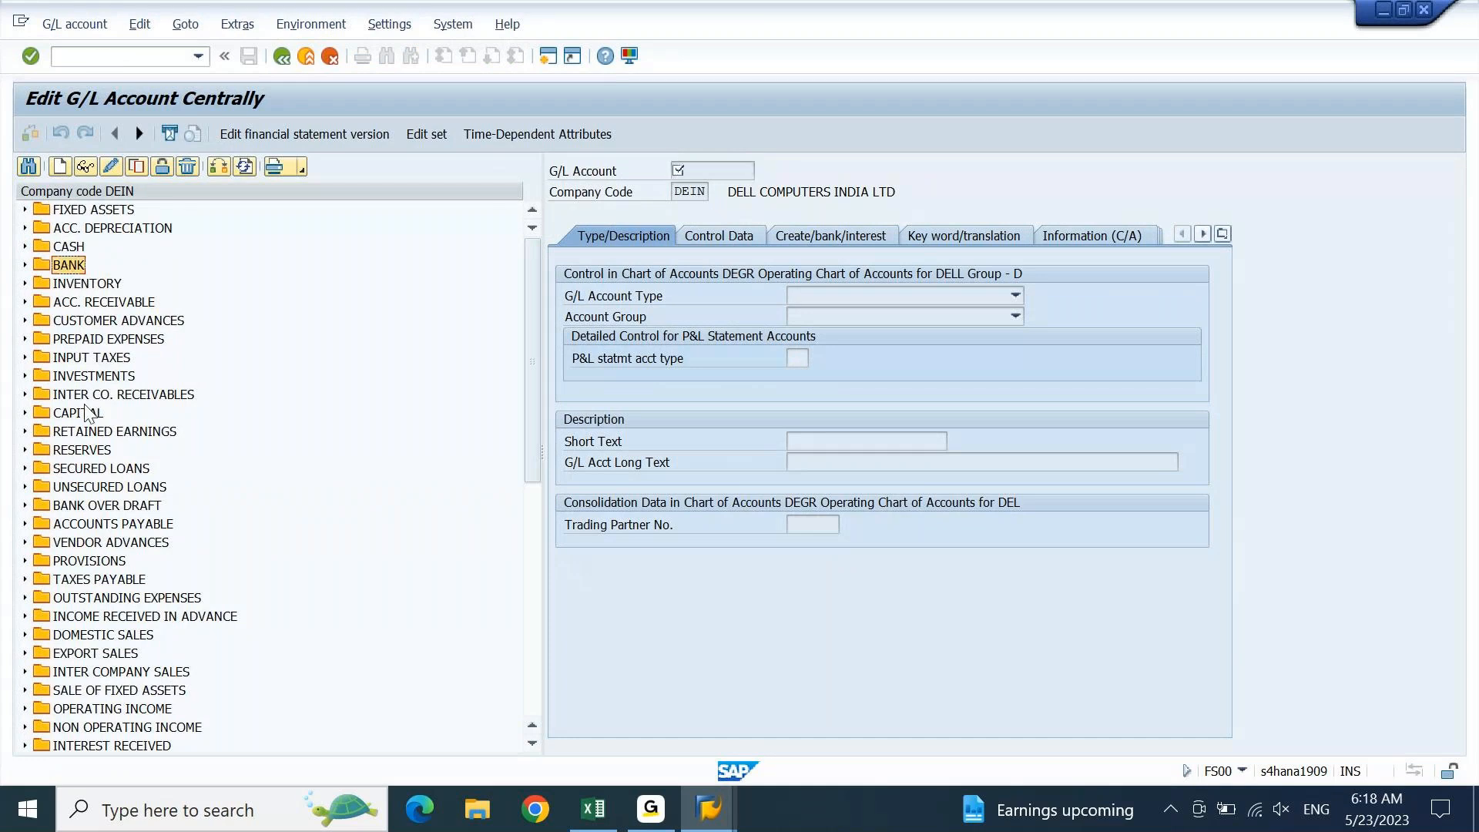
click(82, 451)
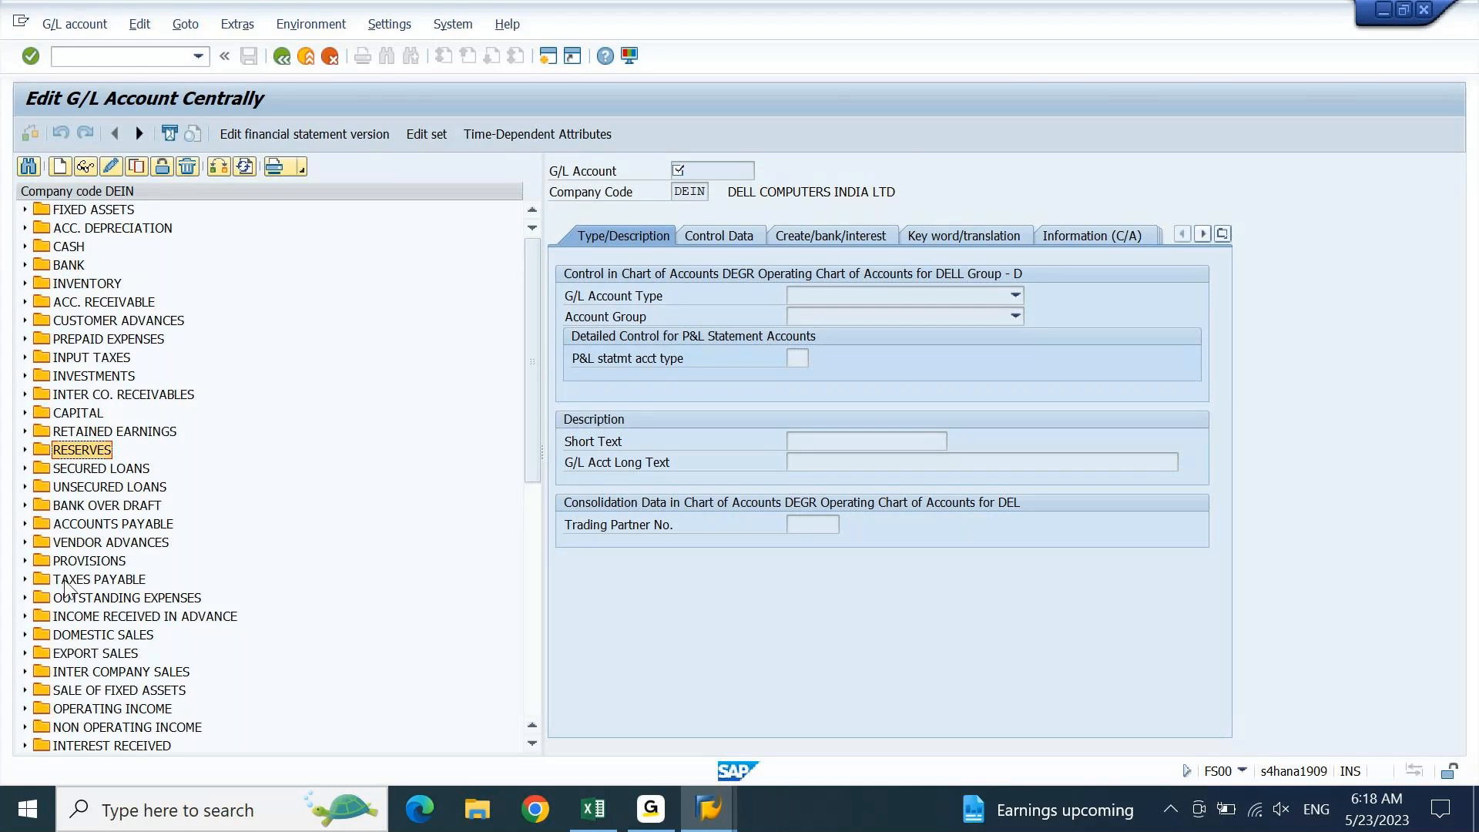
click(71, 599)
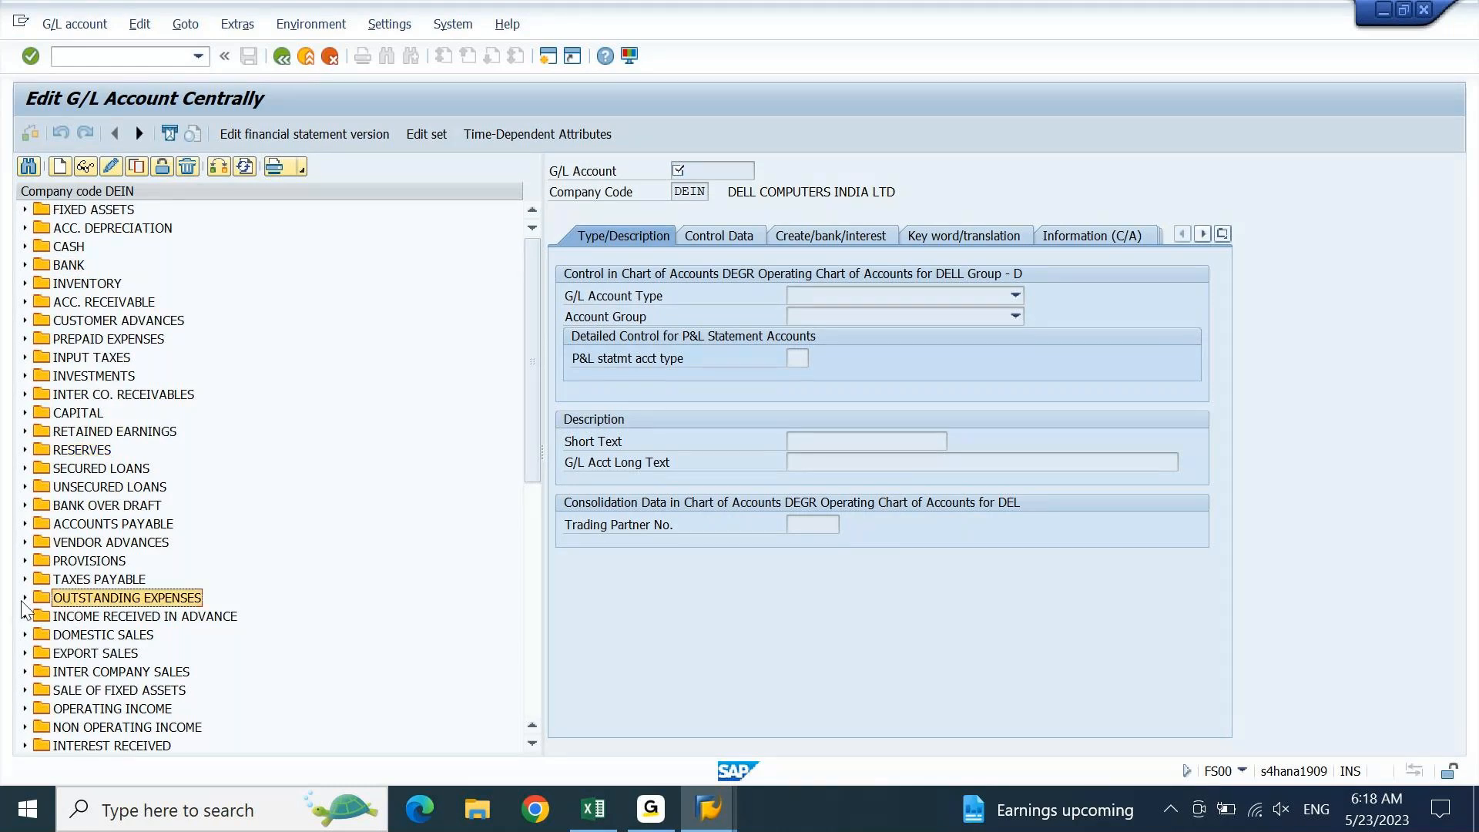
click(25, 598)
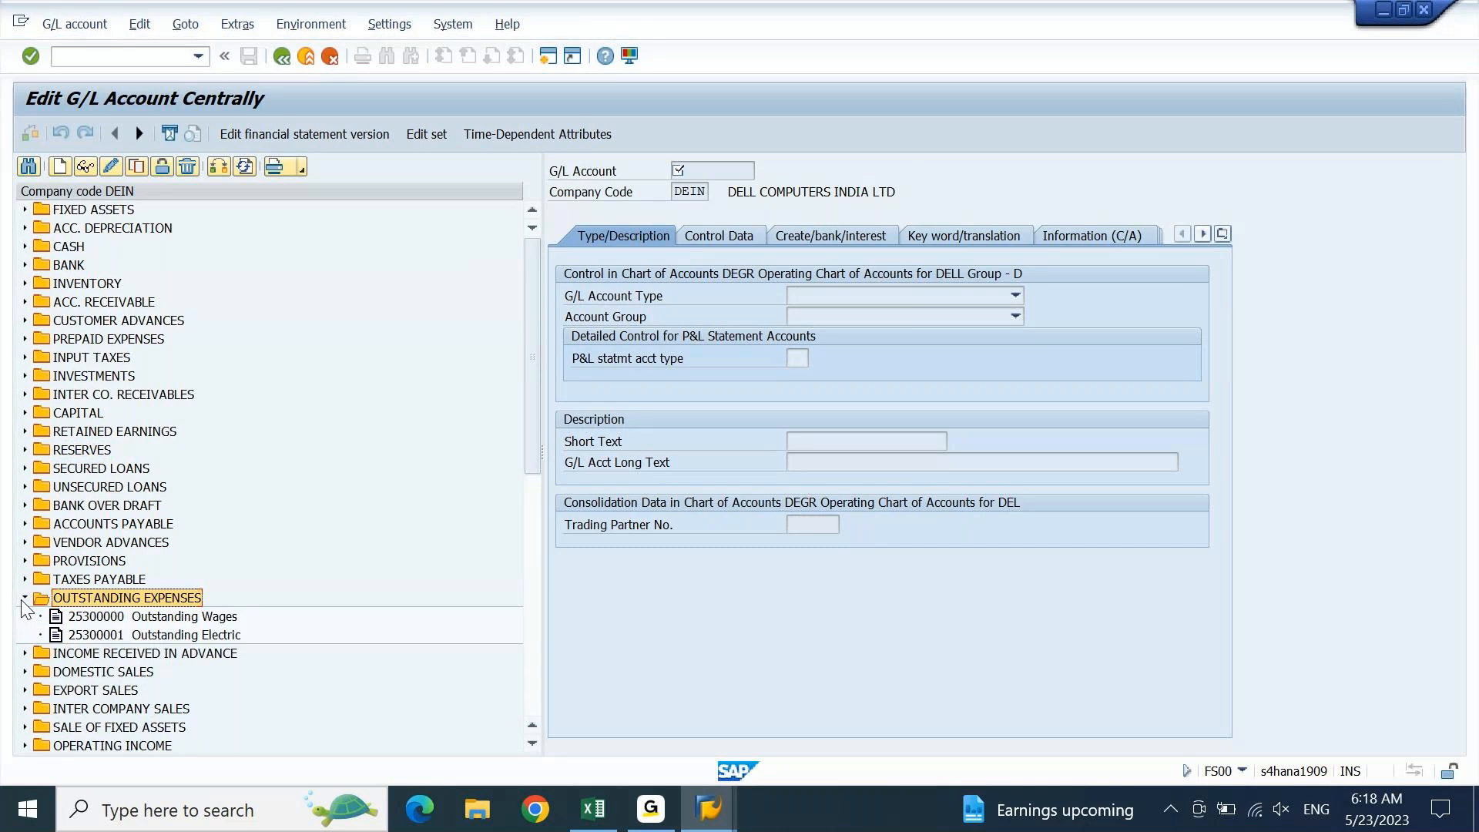
double_click(111, 618)
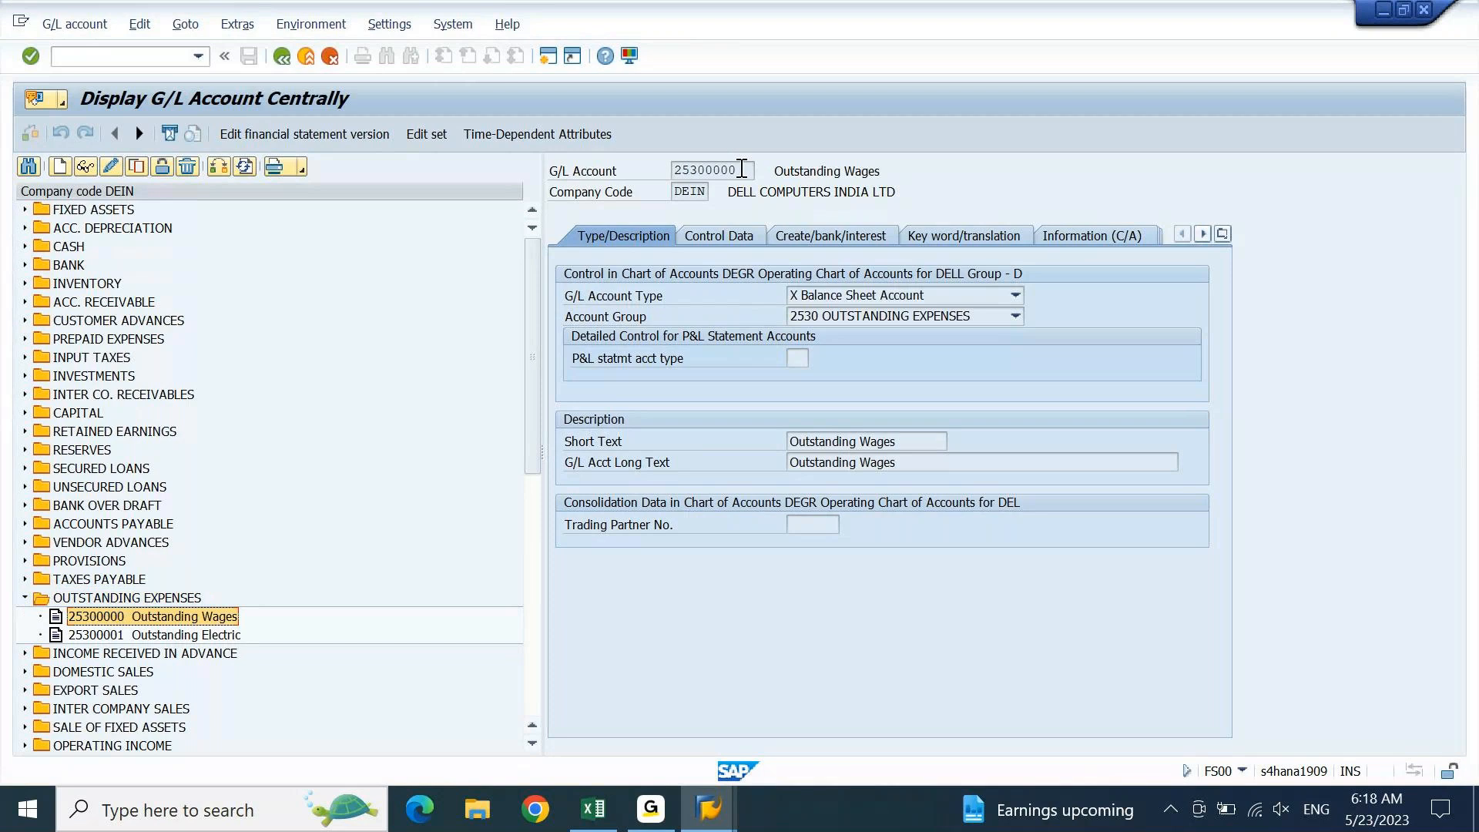
Copy the Outstanding Wages G/L account number and run its FAGLL03 line item display for company code DEIN in a new session
drag(742, 169, 670, 191)
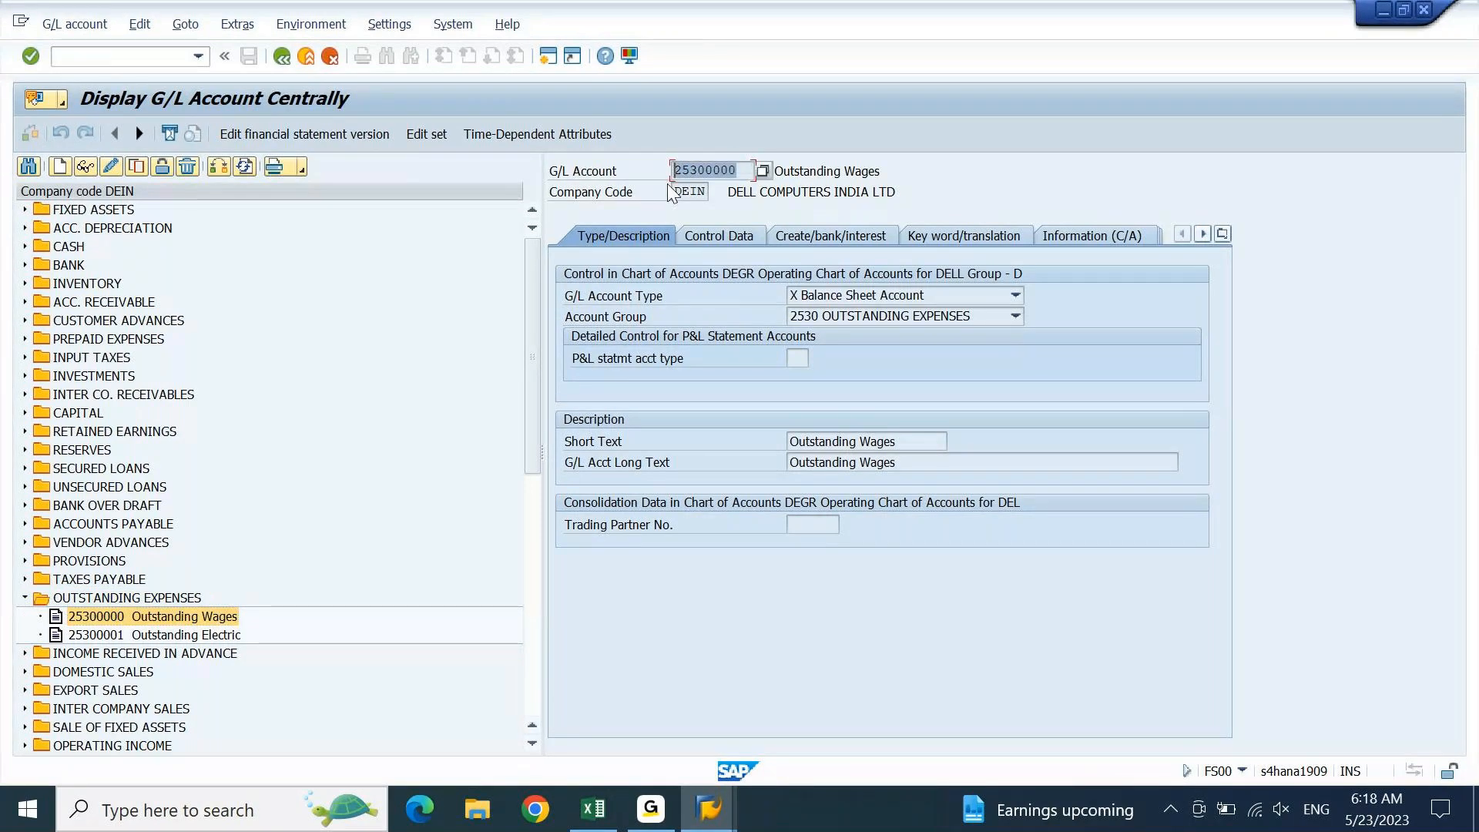
key(ctrl+c)
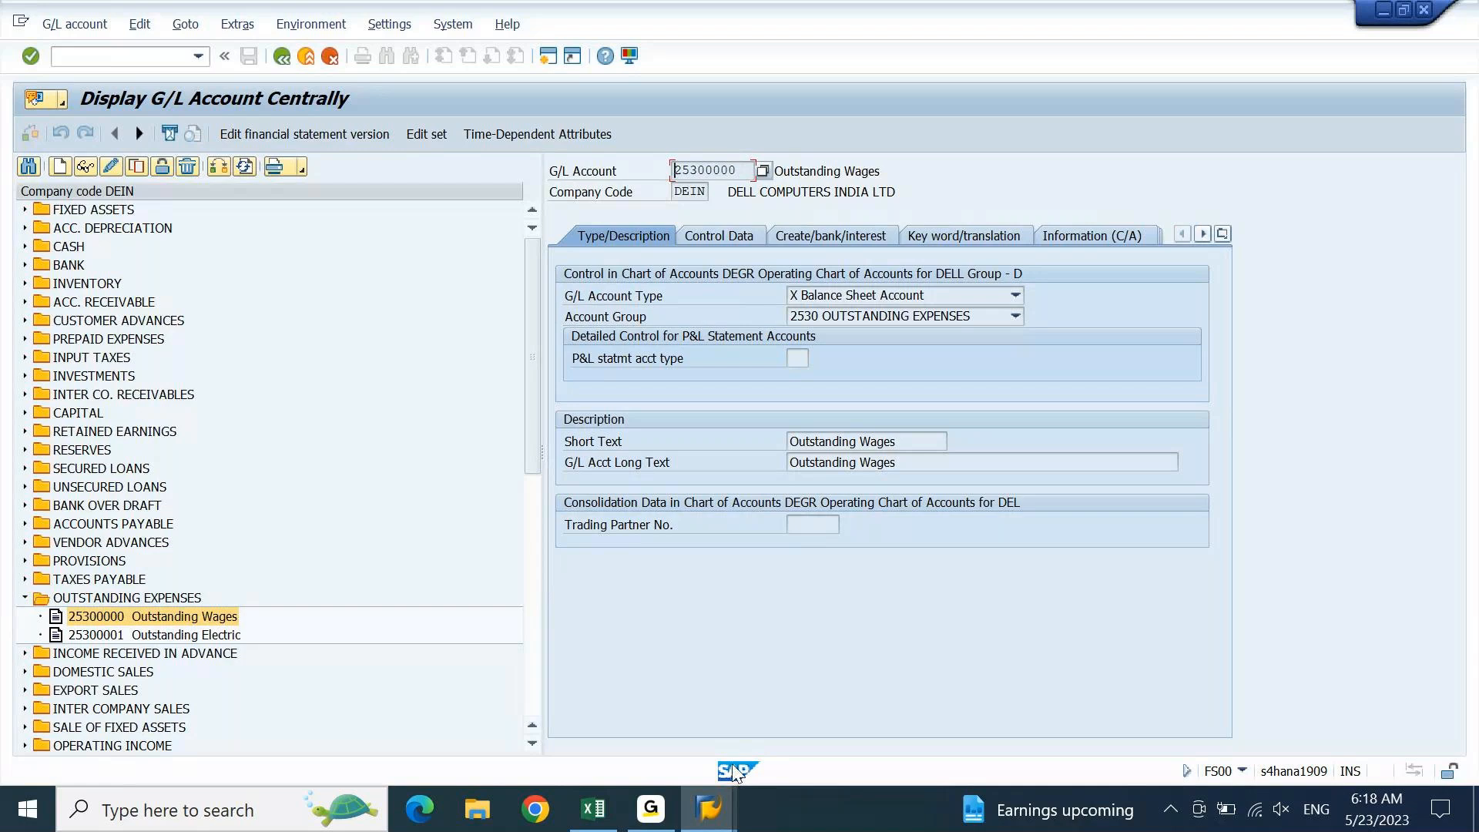
click(548, 59)
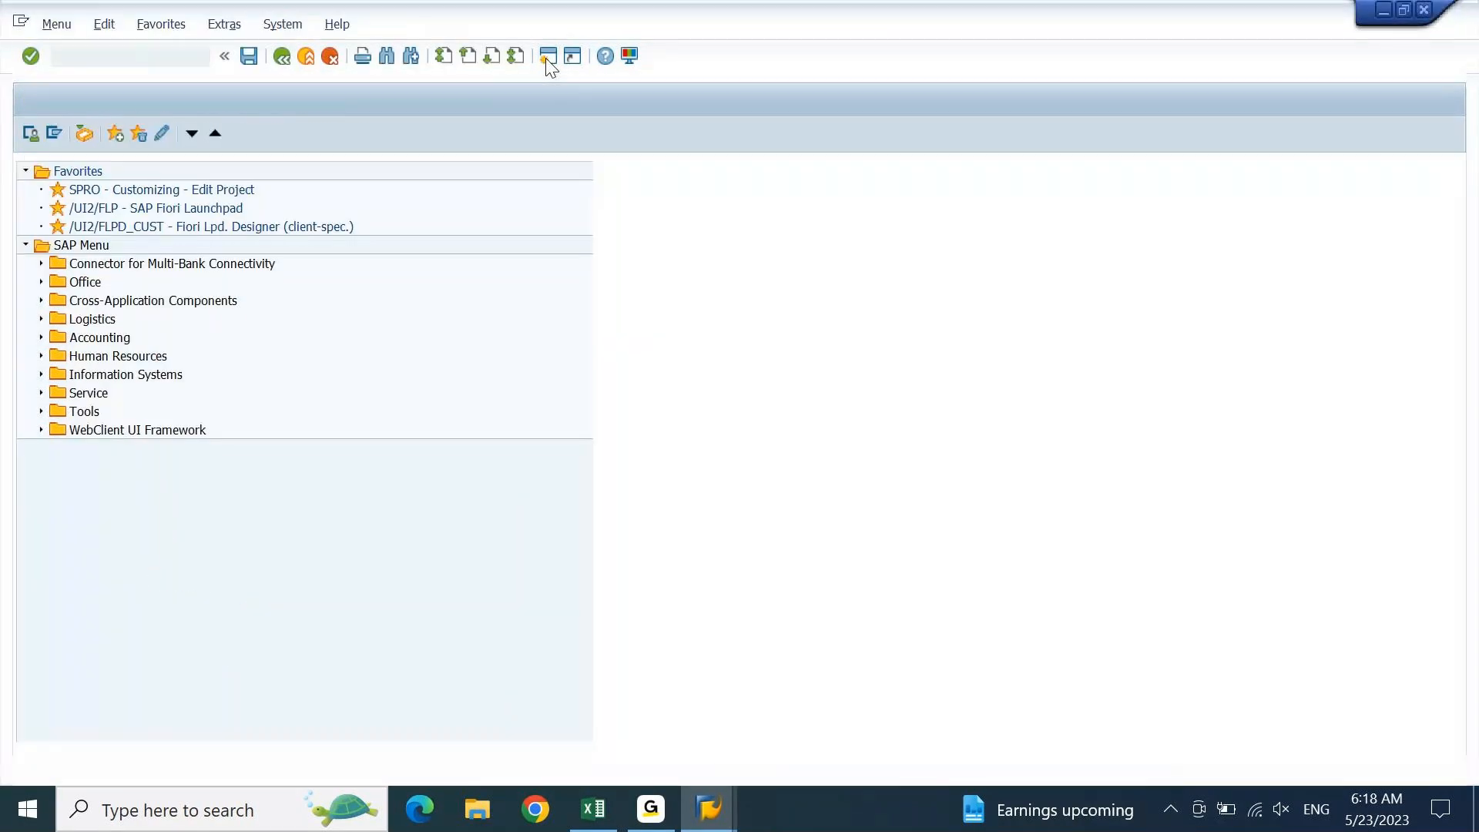
text(fagll03)
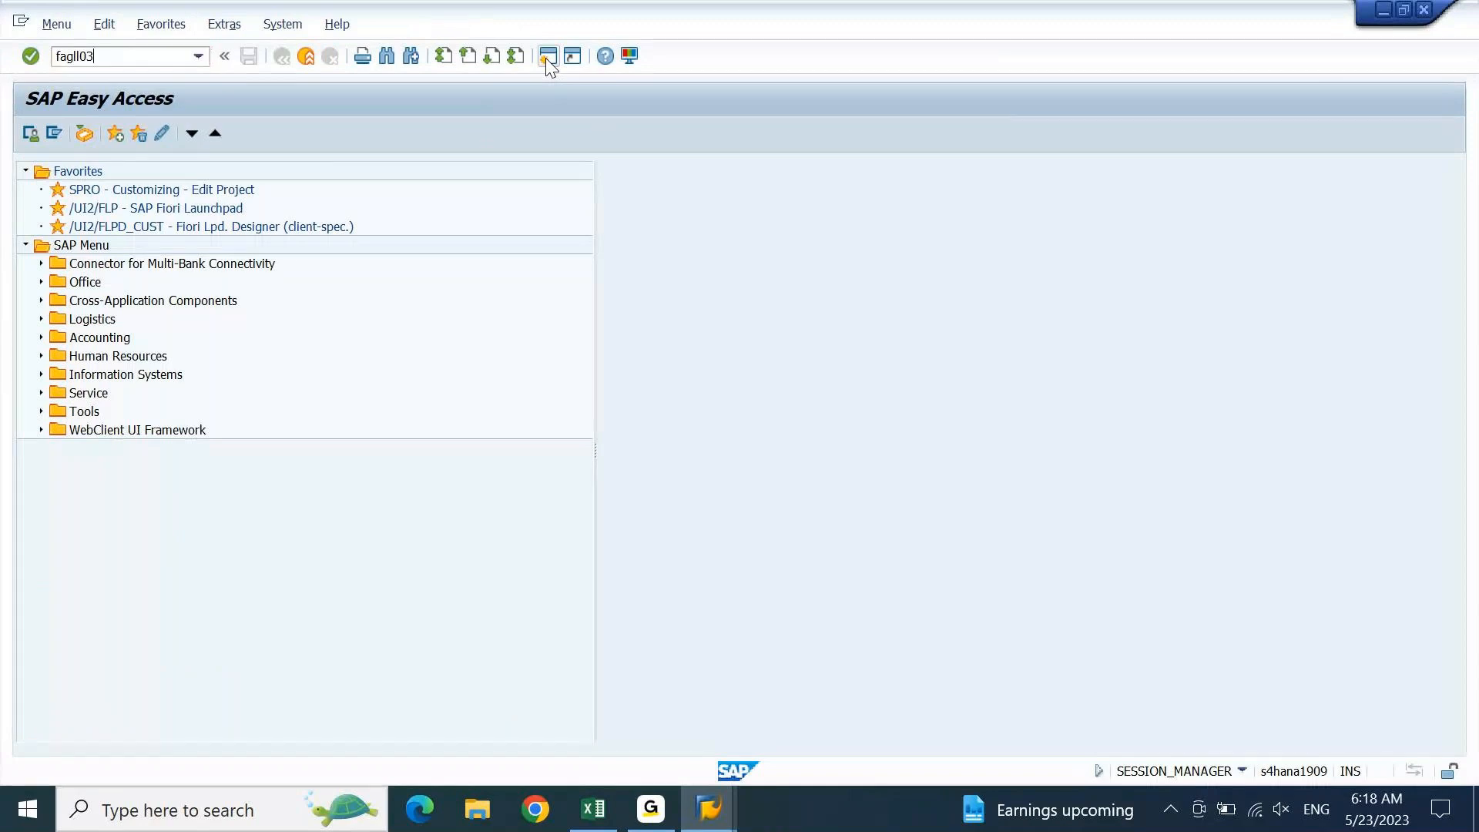
key(Return)
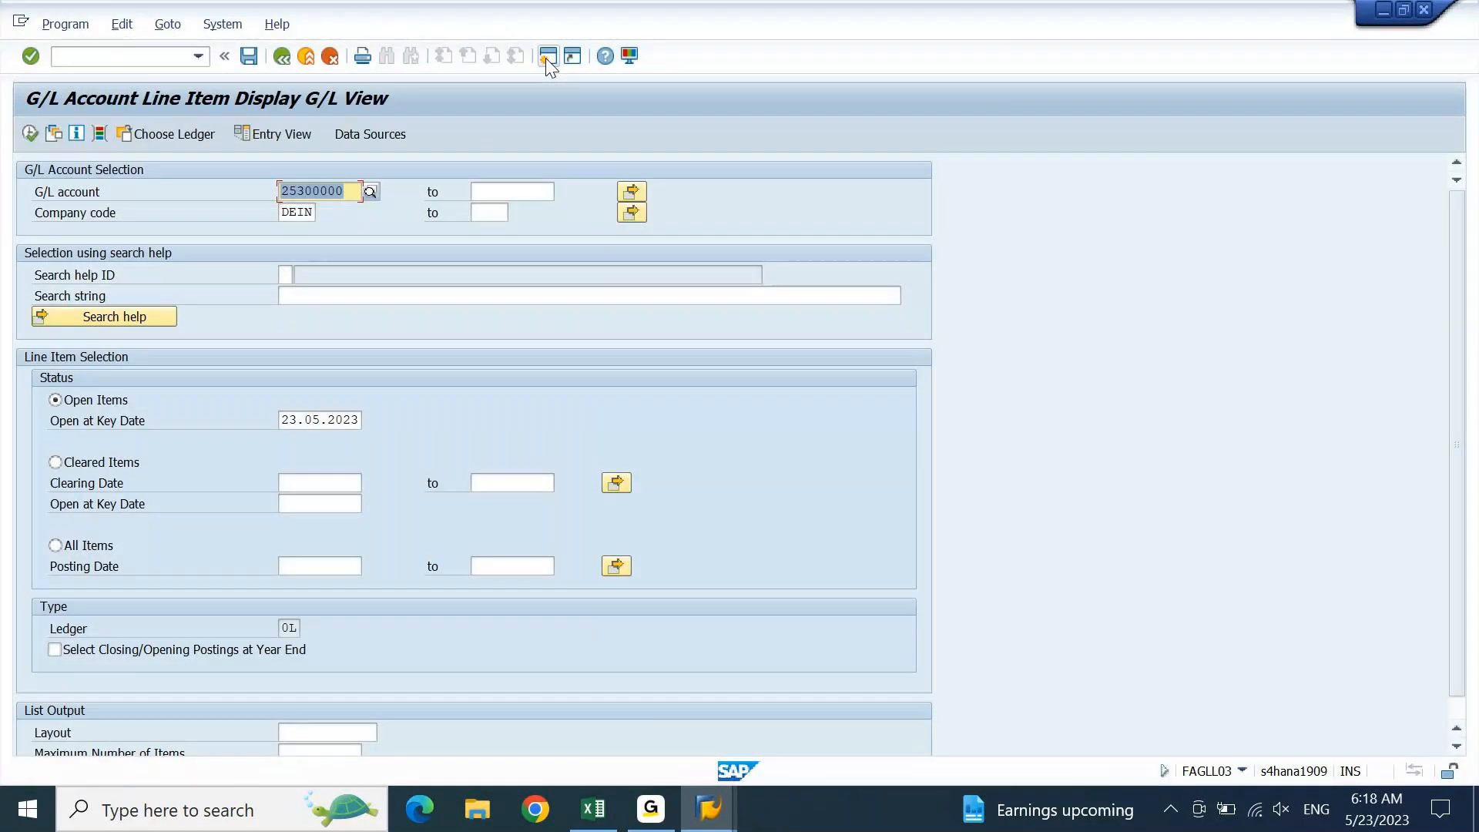
click(547, 60)
key(F8)
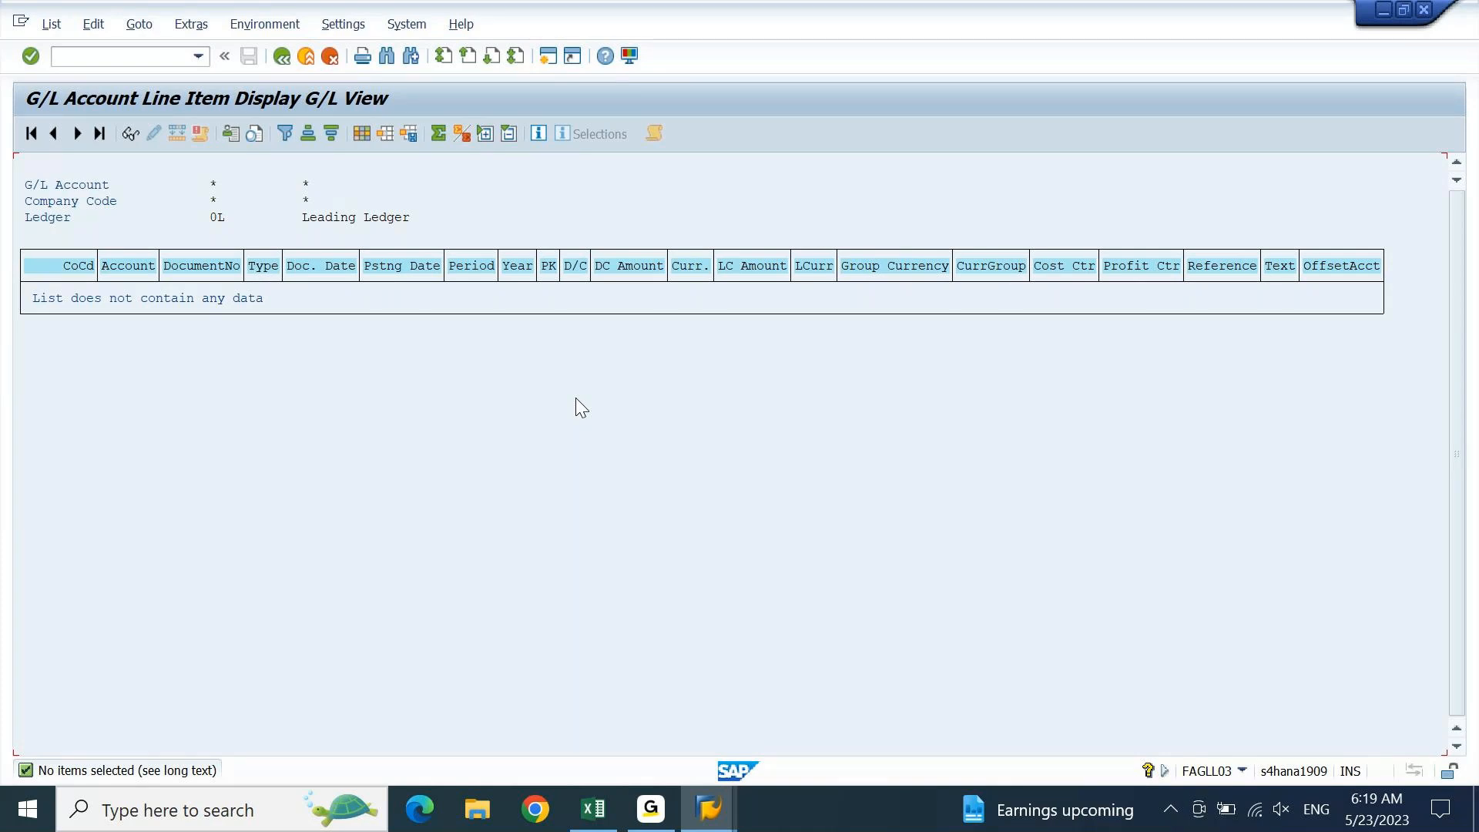
Switch to the FS00 session, activate Open Item Management for the Outstanding Wages account in company code DEIN and save the account
click(722, 820)
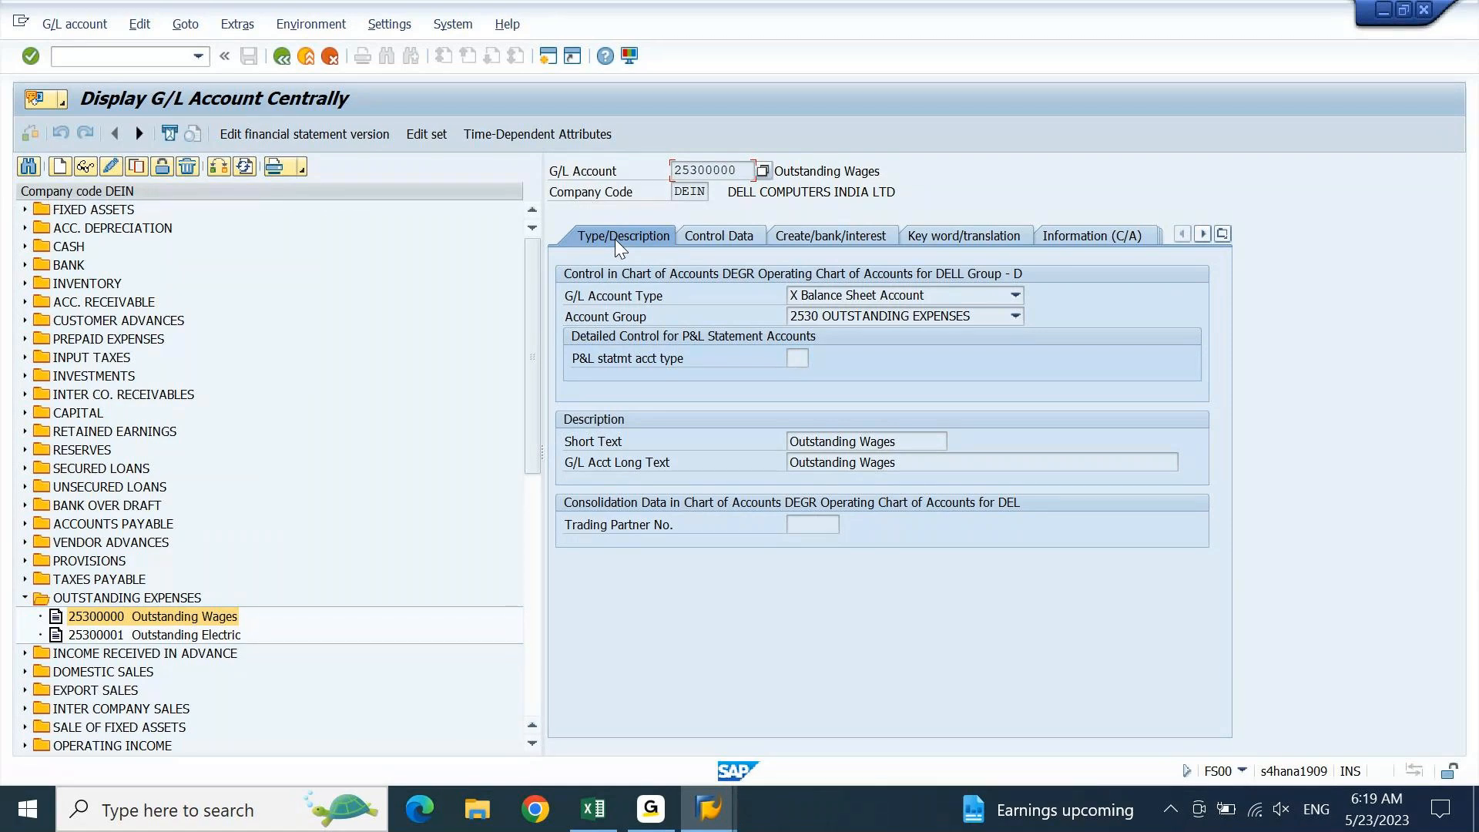
click(729, 231)
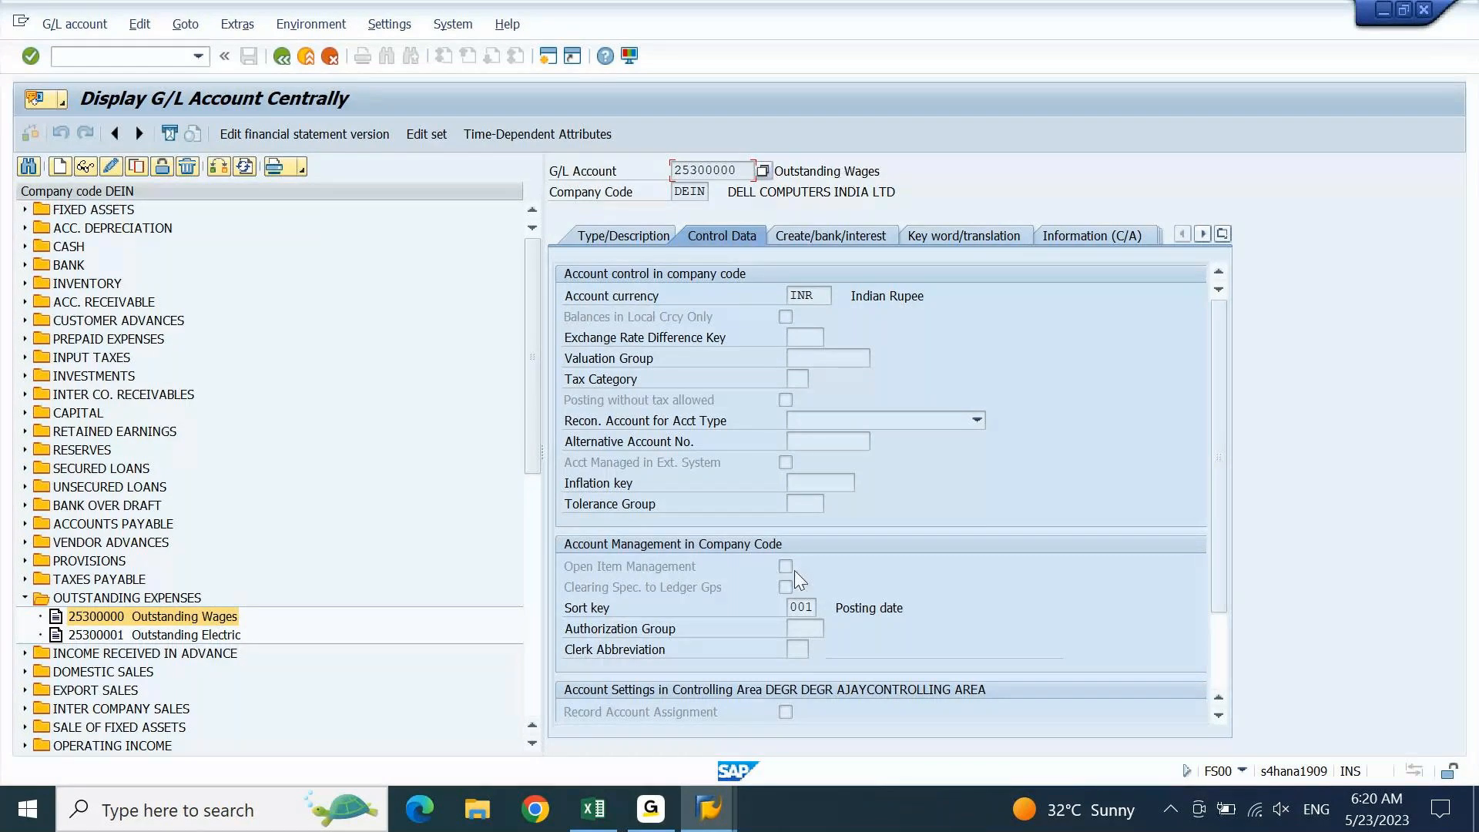
click(774, 568)
click(111, 166)
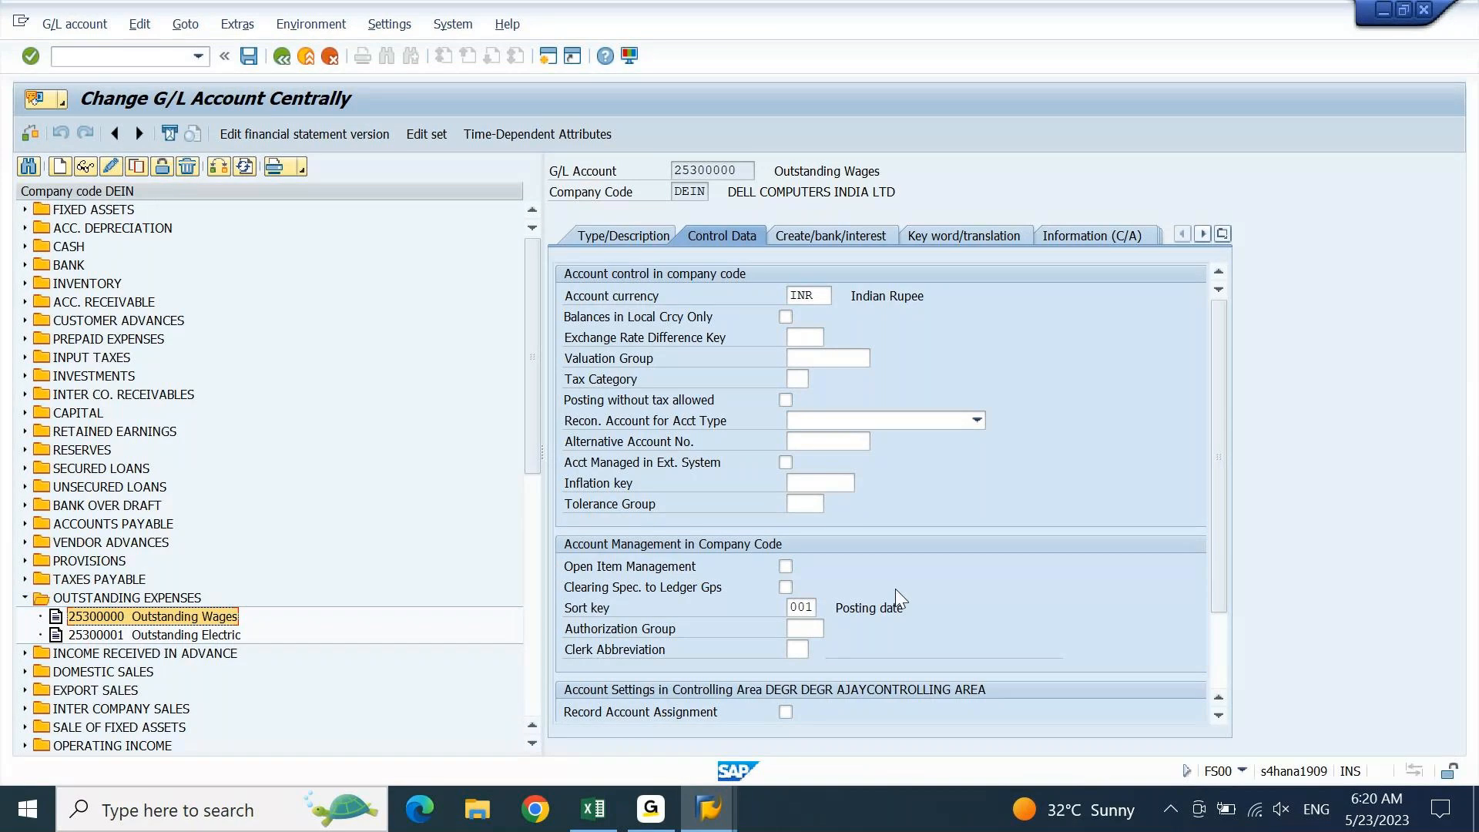
click(786, 567)
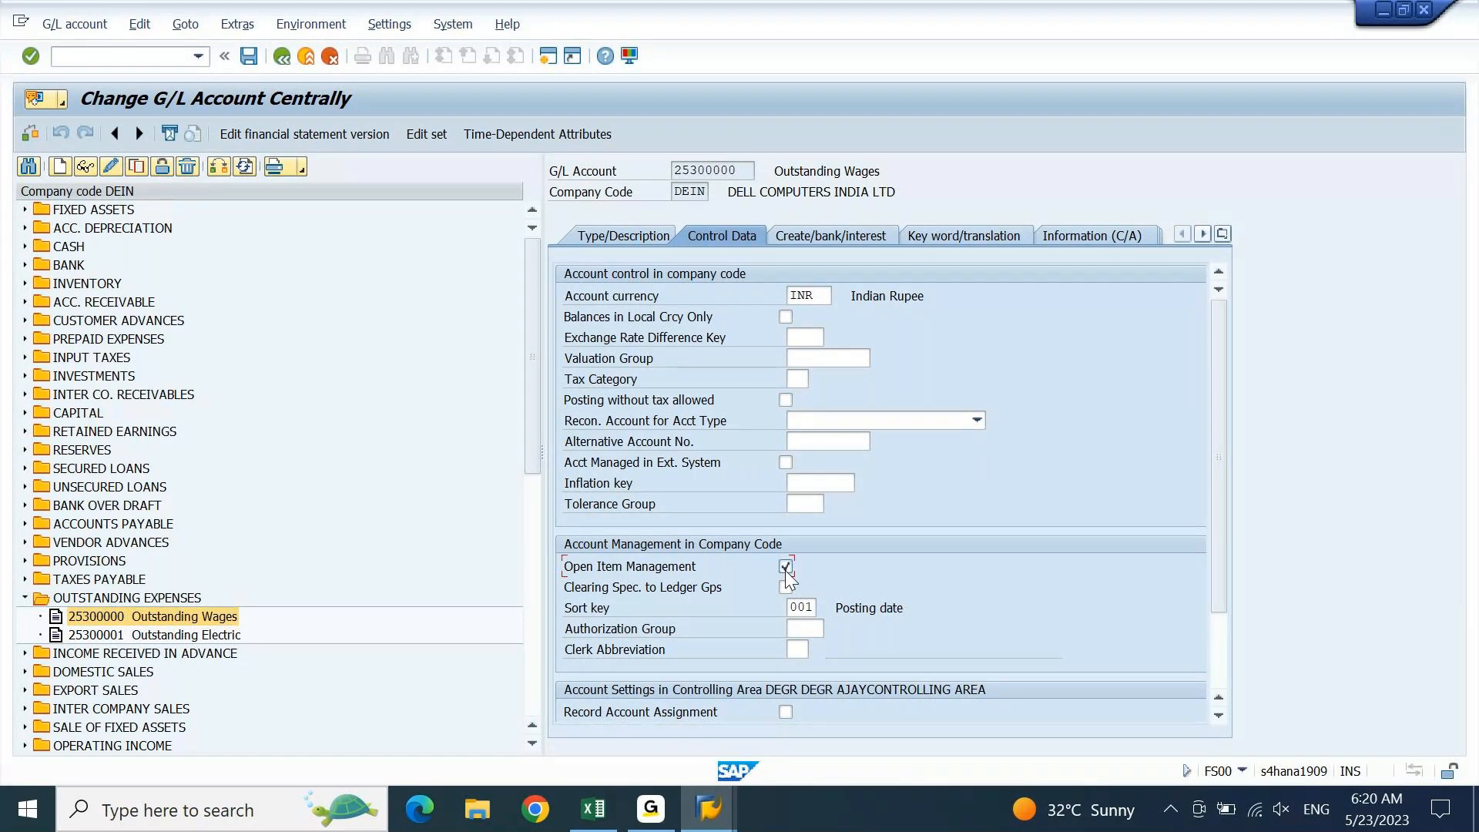
click(249, 57)
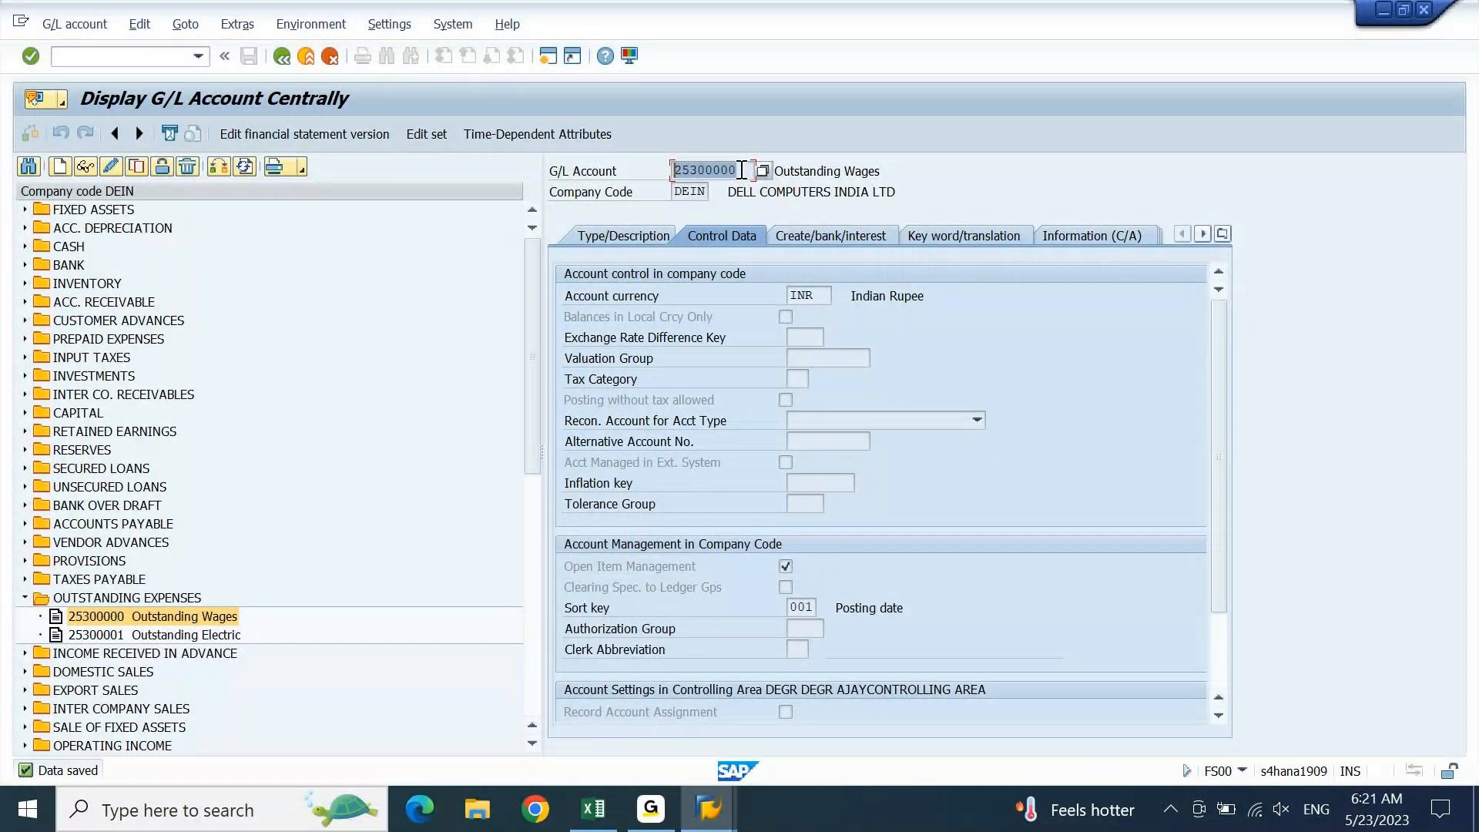
Start transaction F-02 in a new session and set the document date to 11.05.2023
key(F3)
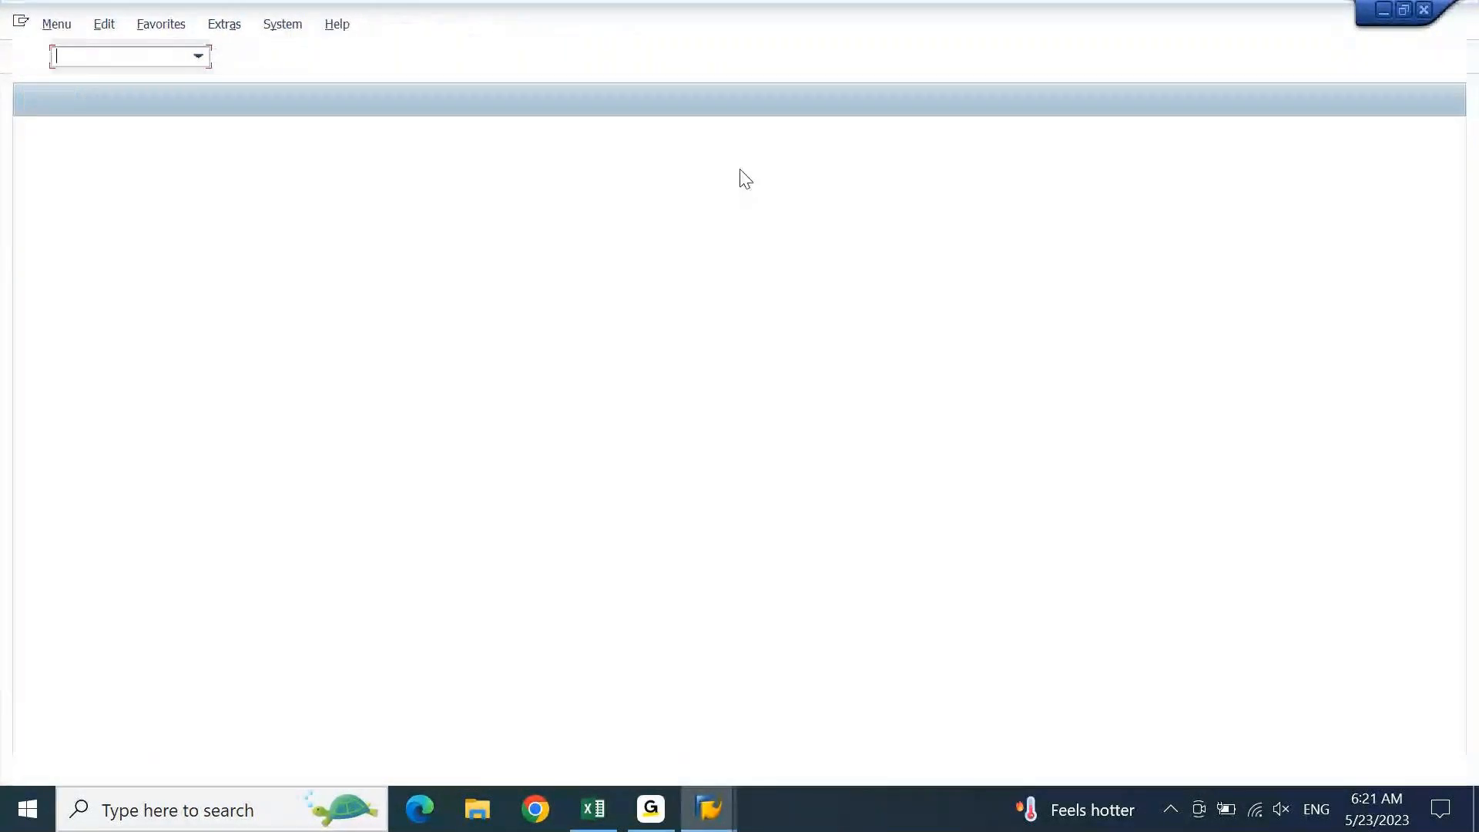
text(F-02)
key(Return)
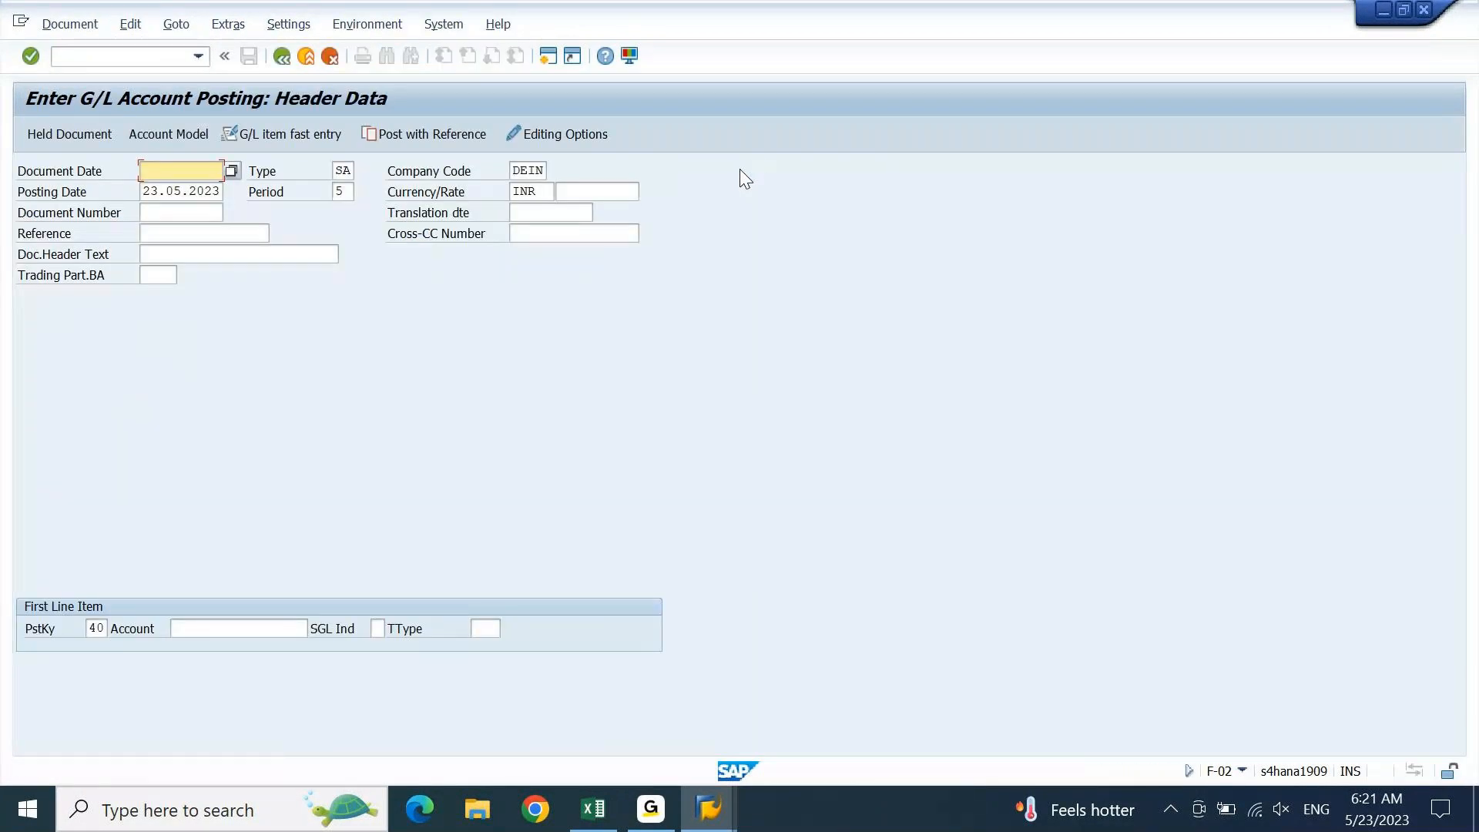
key(space)
key(Down)
key(Return)
key(Down)
key(Down)
key(Down)
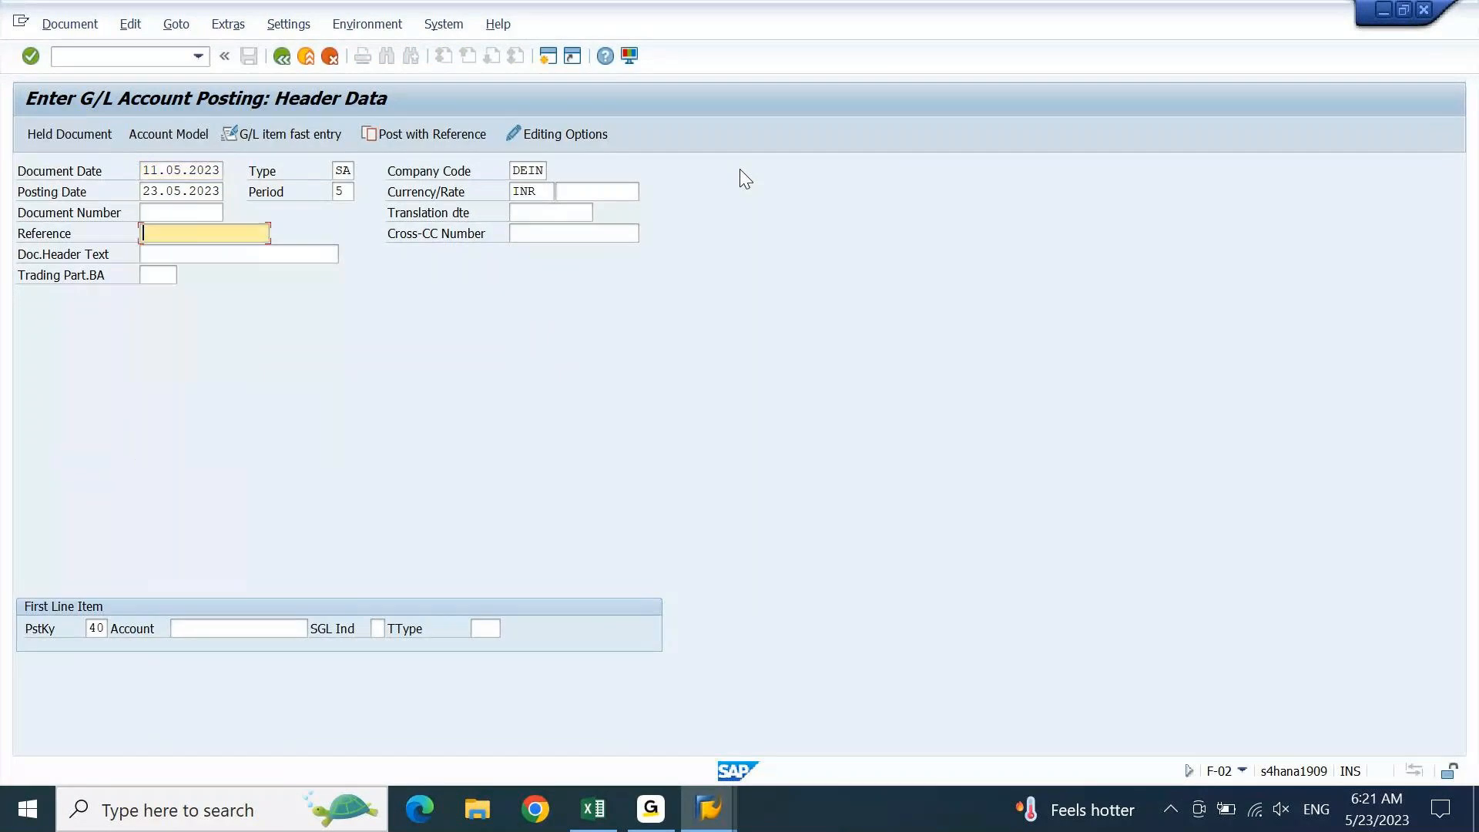
Enter "OIM POSTING" as both the reference and the document header text, ending at the first line item's account
text(oim)
key(BackSpace)
key(BackSpace)
key(BackSpace)
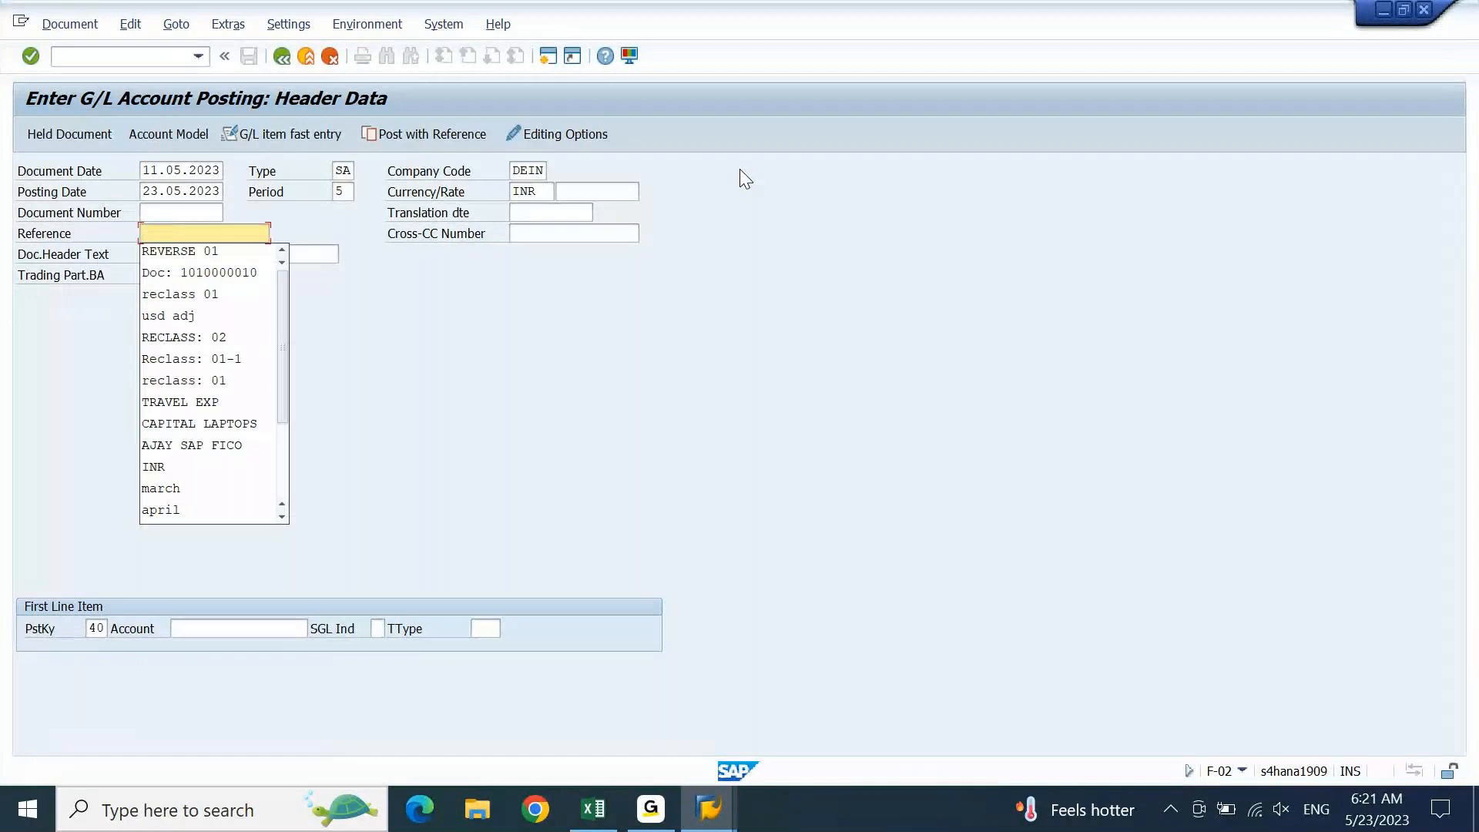
text(OIM POSTING)
key(Tab)
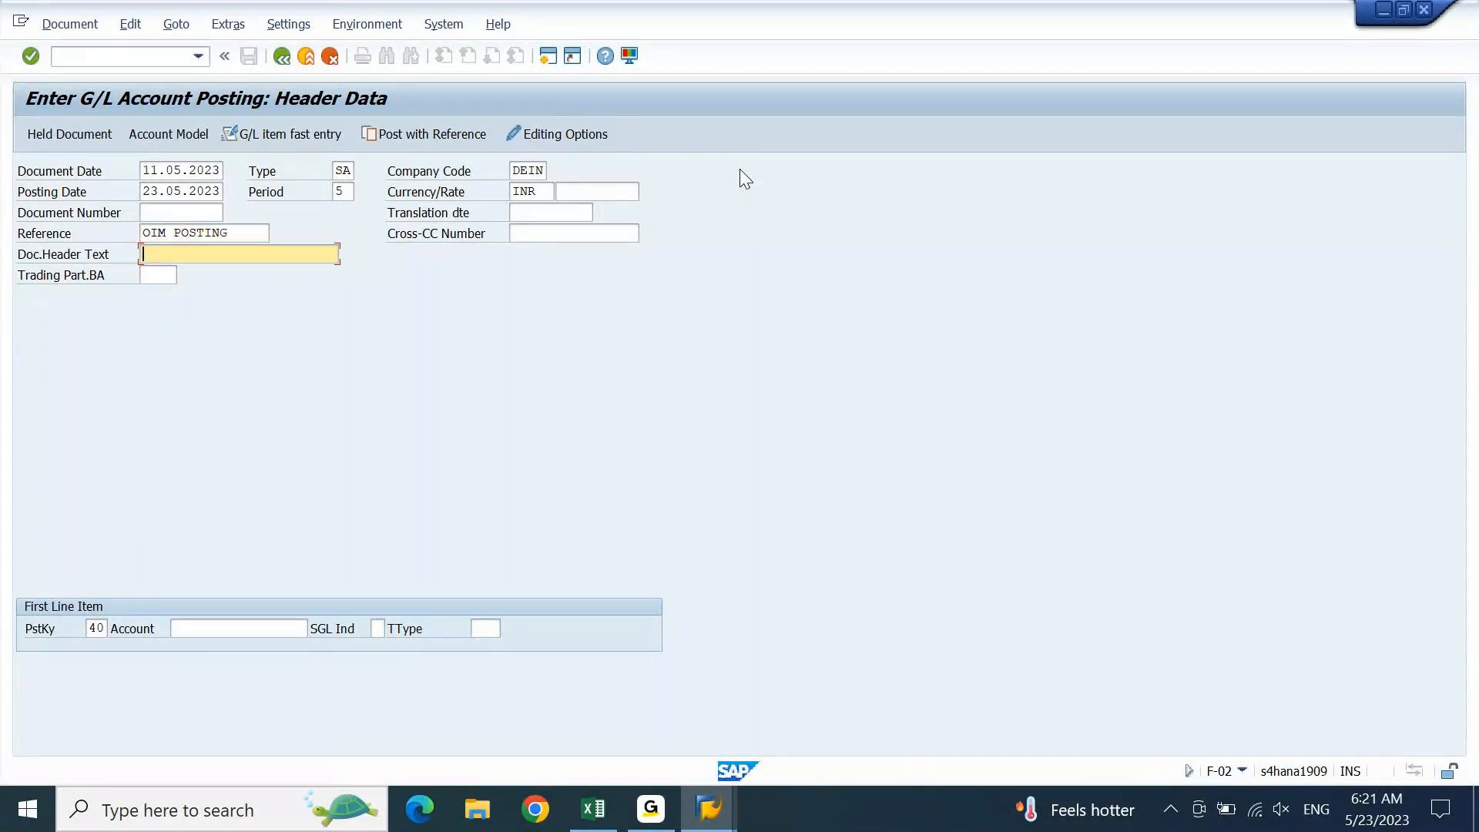
text(OIM POSTING)
key(Tab)
key(Tab)
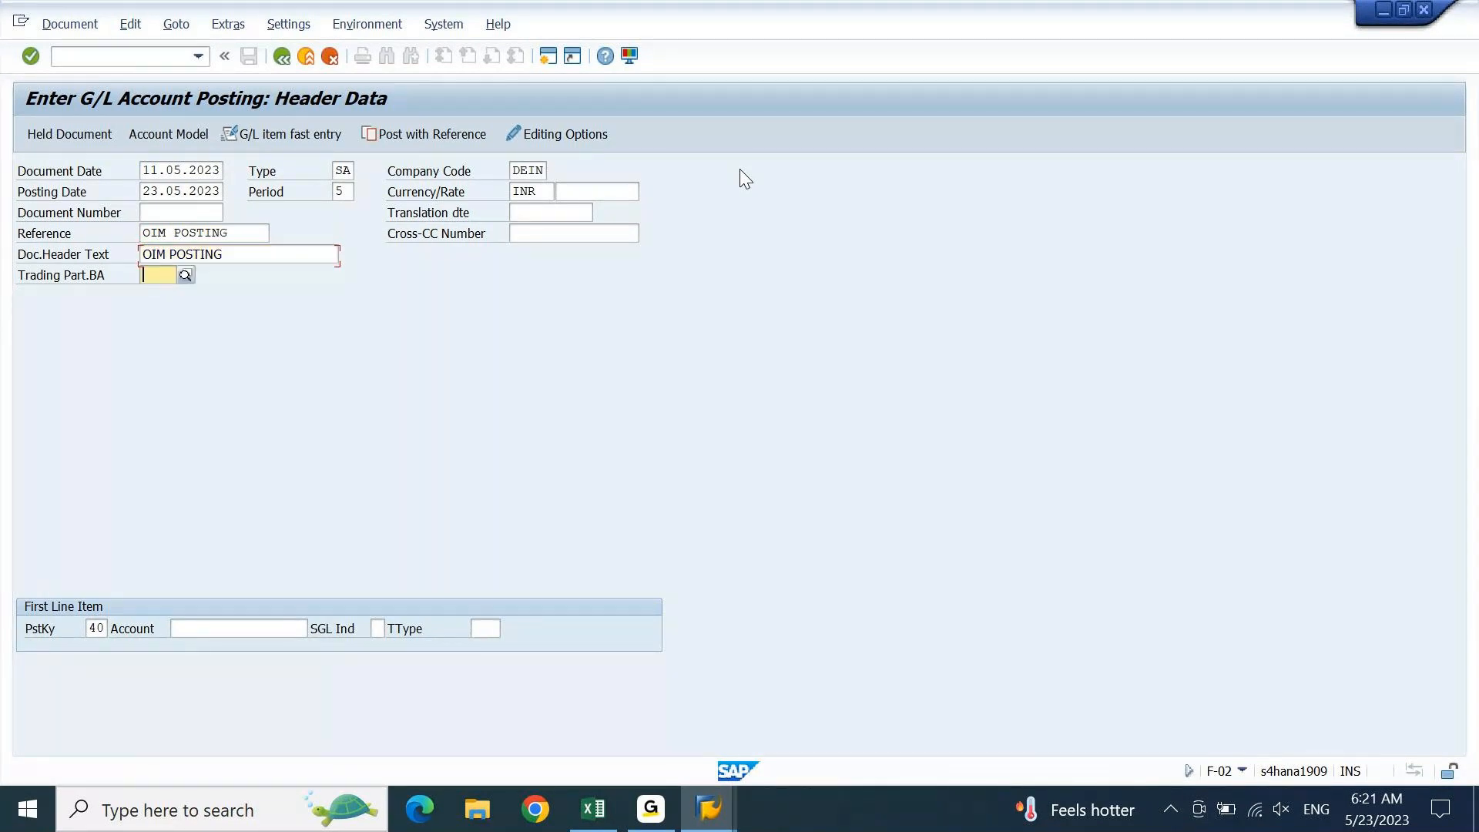
key(Tab)
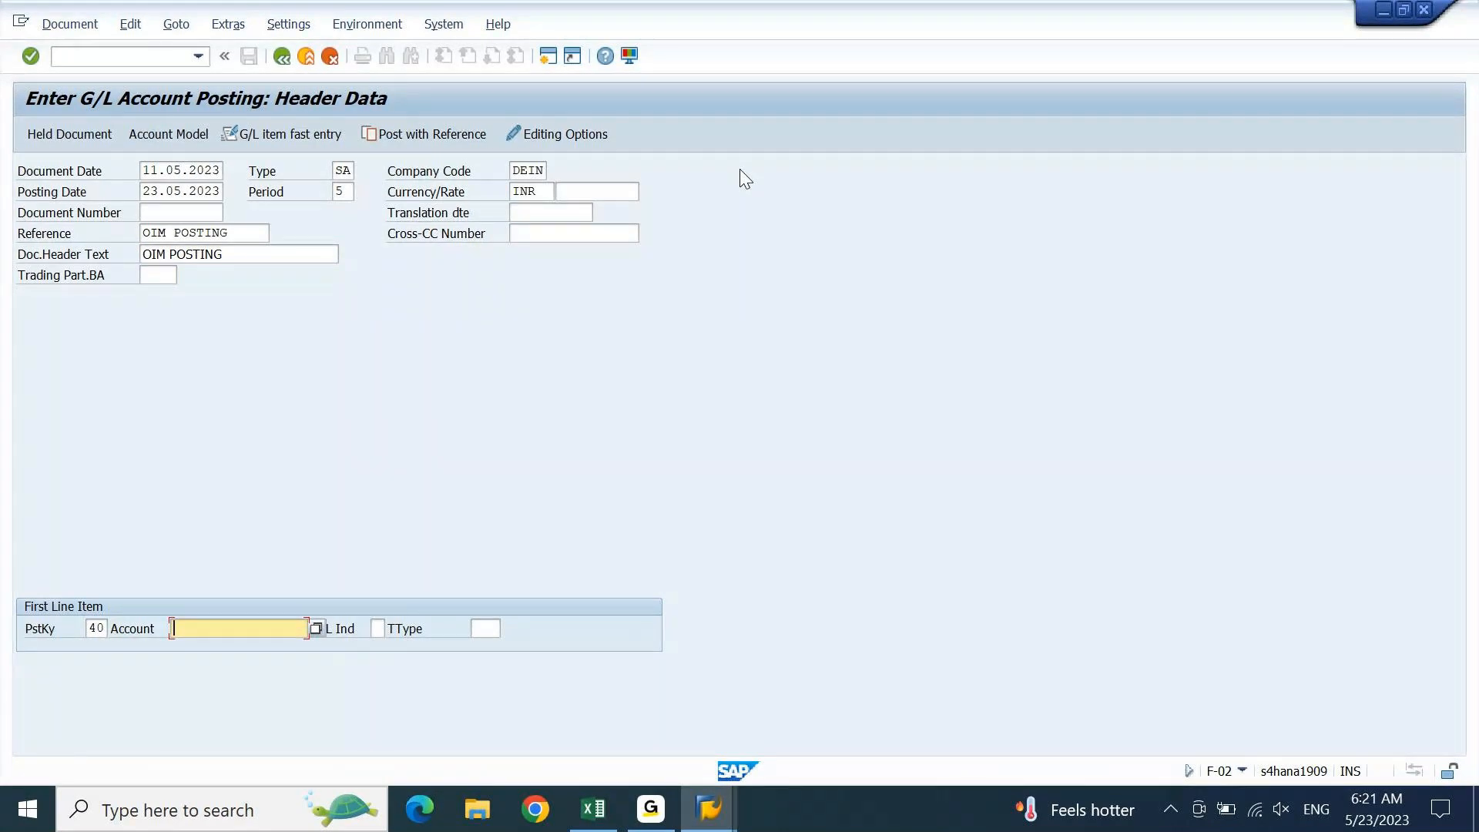
Switch to Excel and record G/L account 25300000 in cell A2216 with the description "Wages Payable" in B2216
click(594, 818)
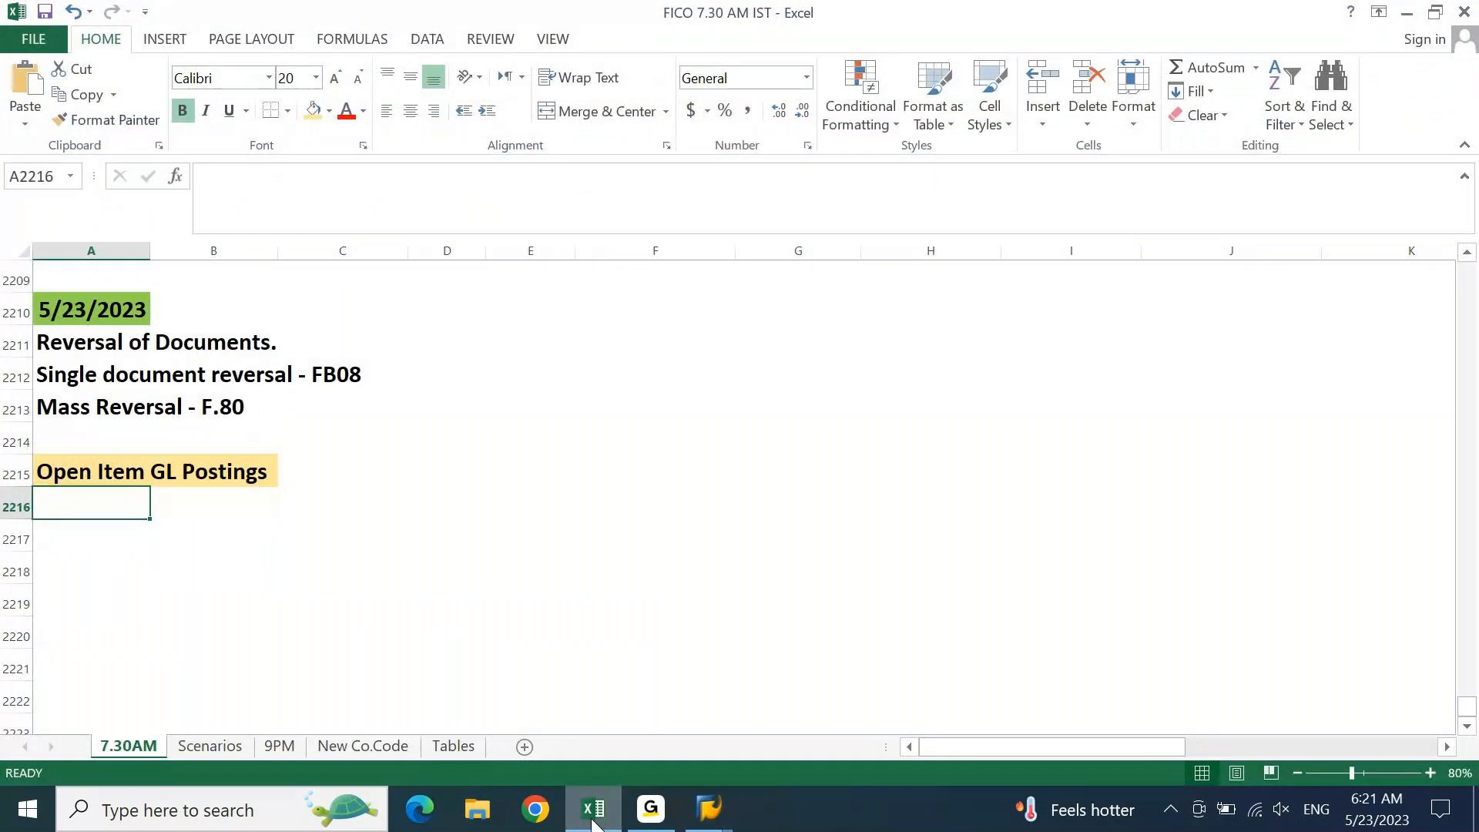
text(25300000)
key(Tab)
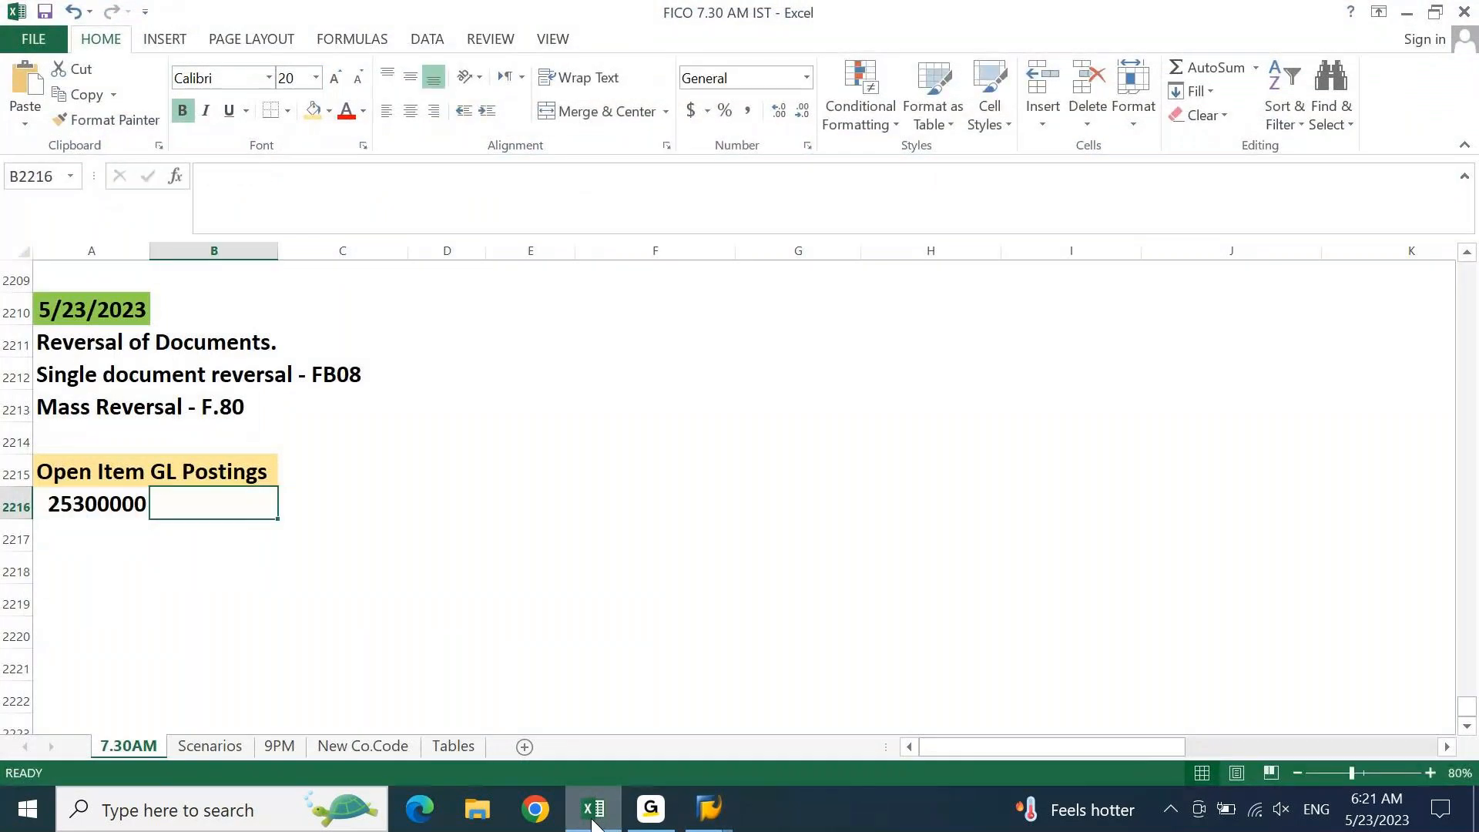
text(Wages P)
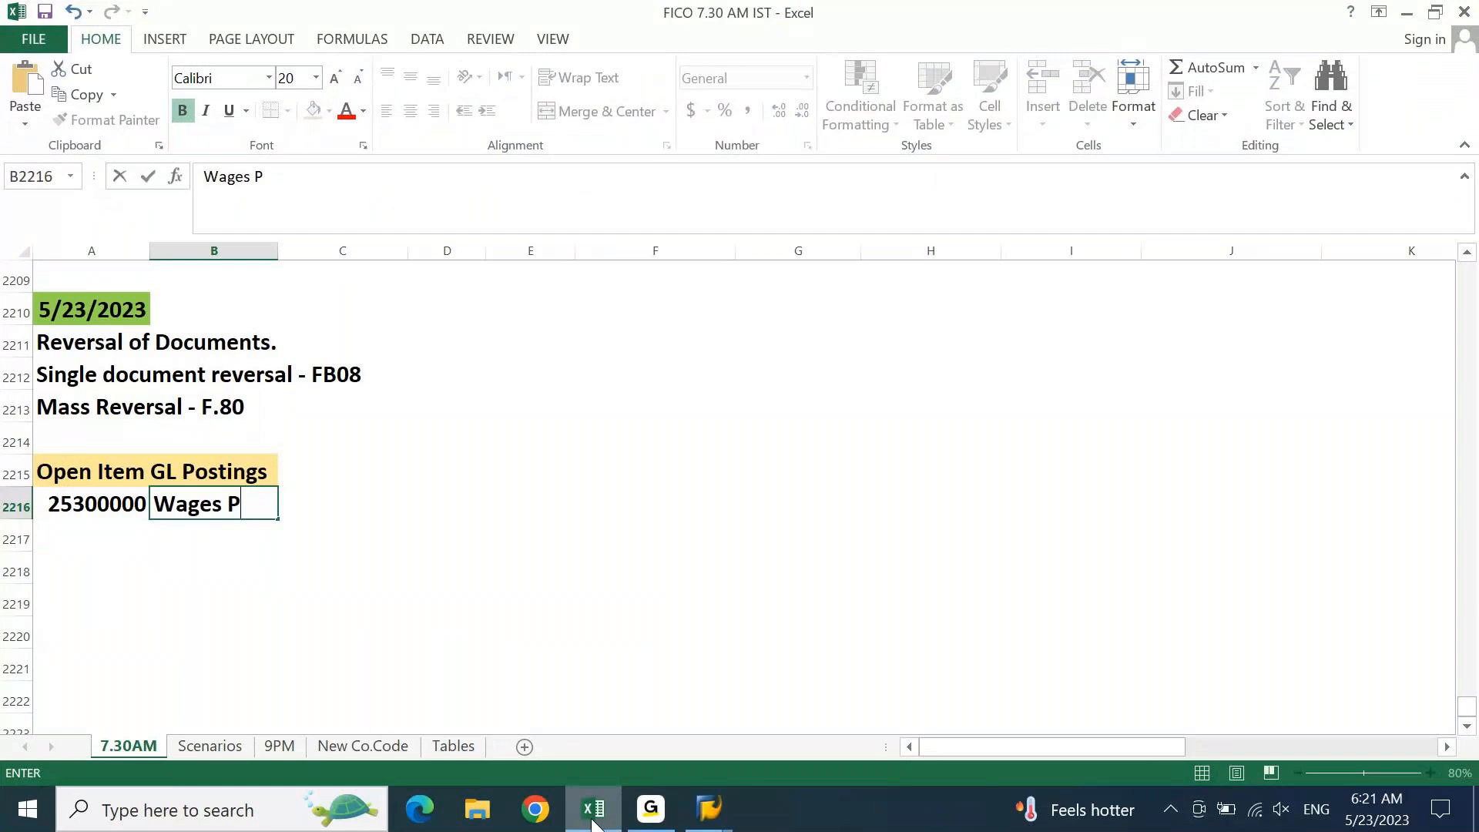
text(ayable)
key(Return)
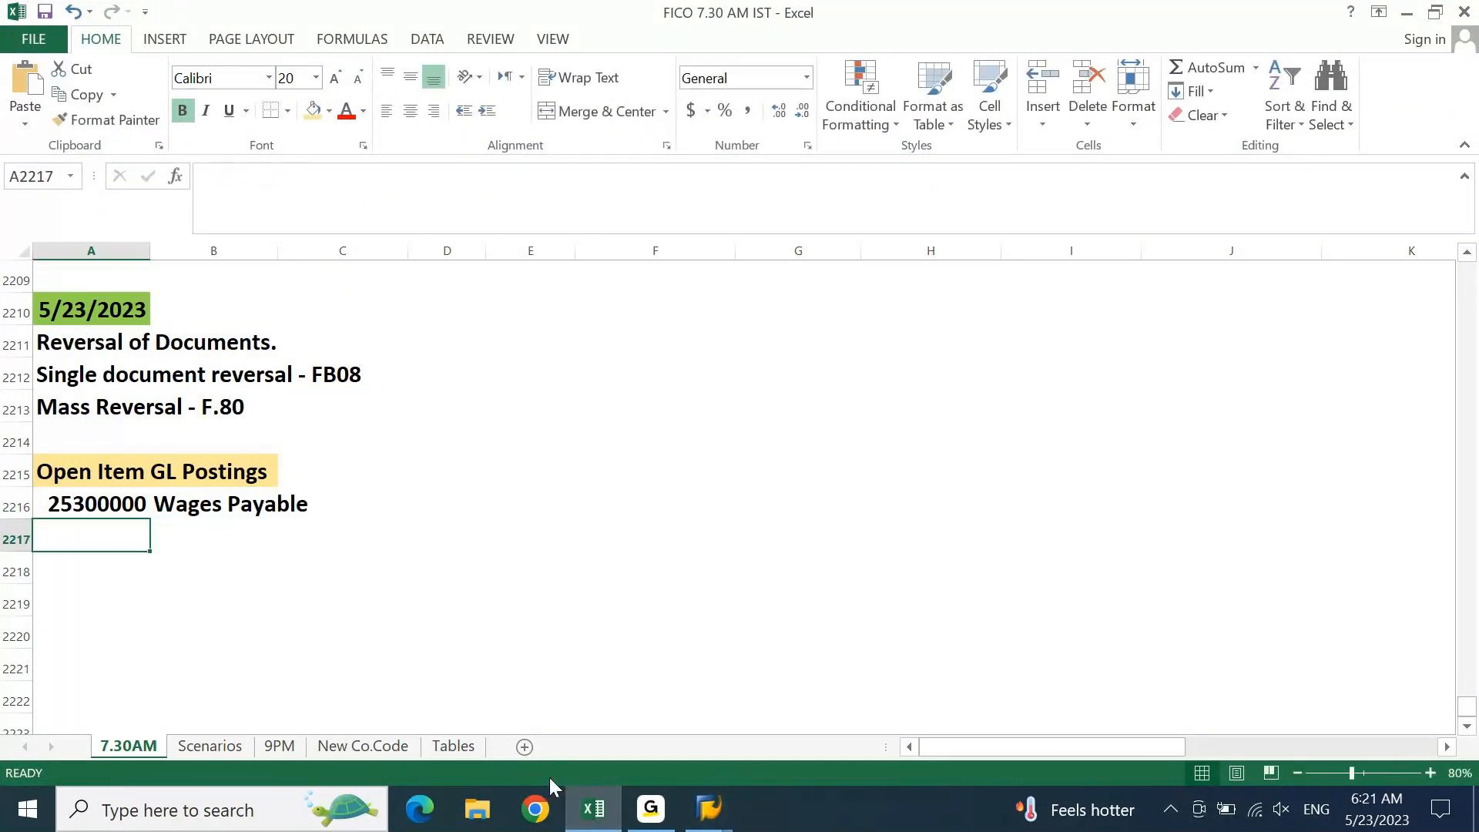
Switch to SAP's FS00 session and copy the OPERATING EXPENSES G/L account 42100000 to new account 42100001 in company code DEIN
click(707, 809)
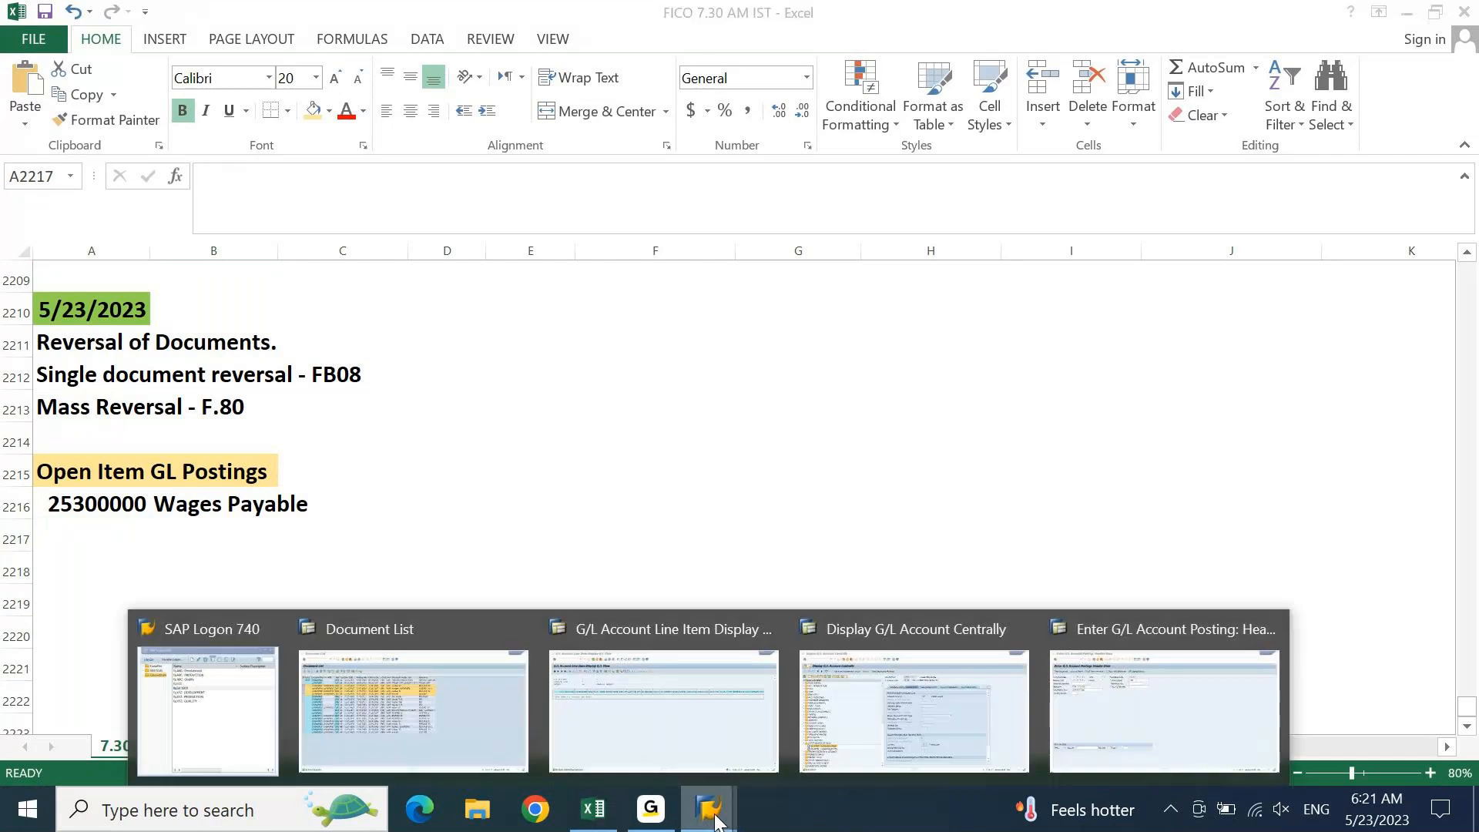
click(977, 722)
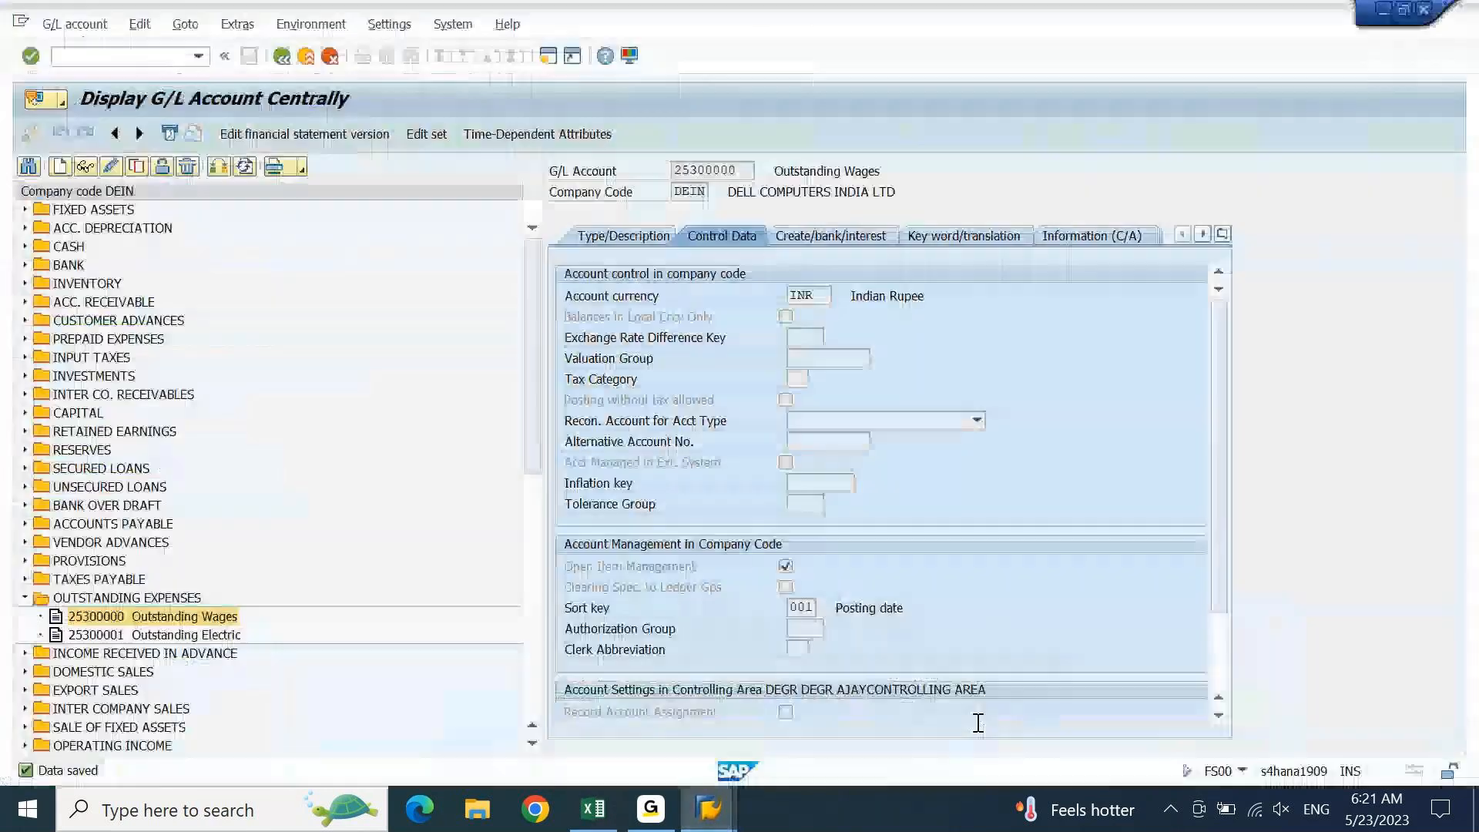
click(24, 599)
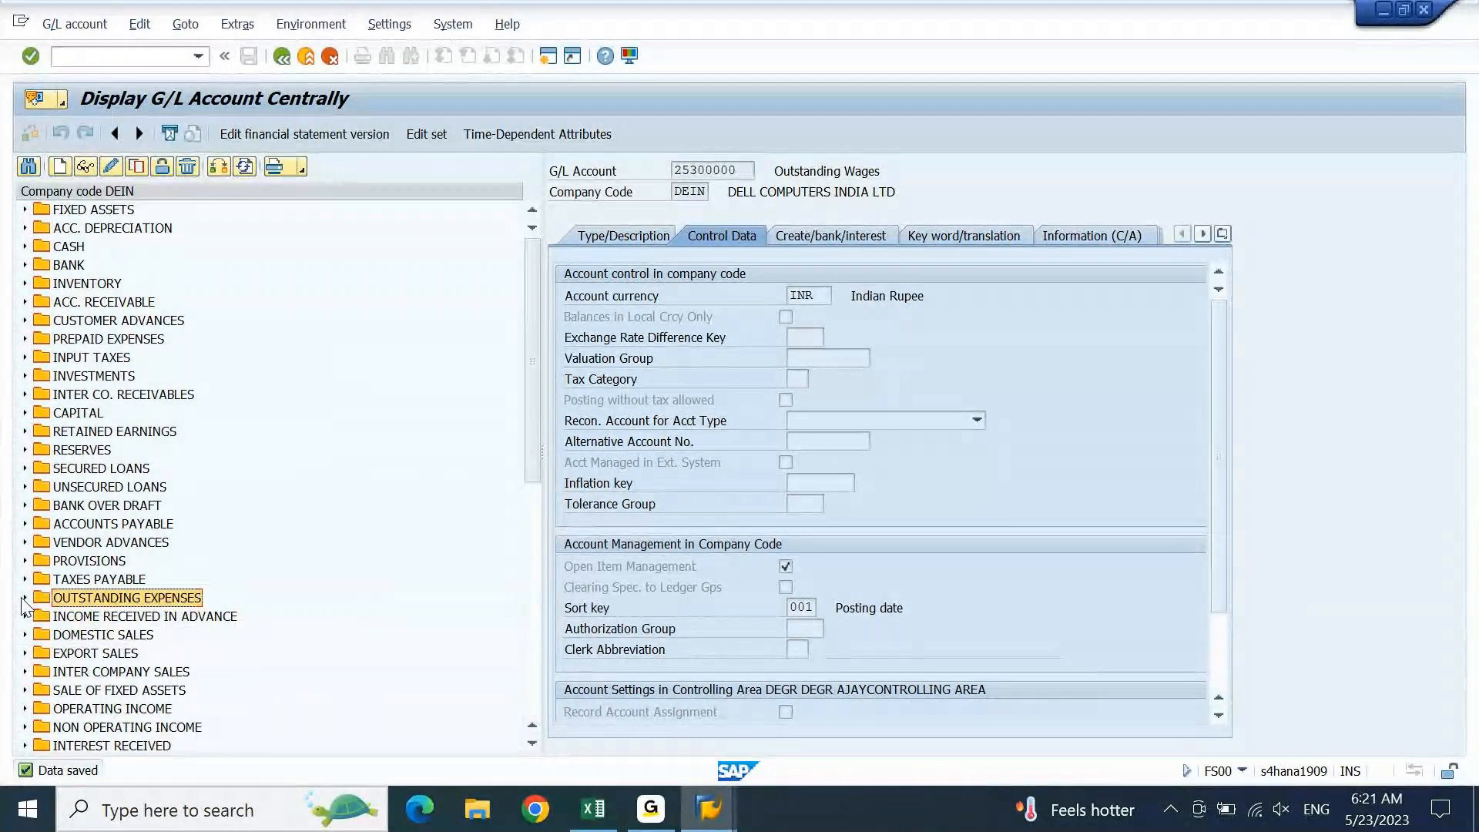
click(534, 579)
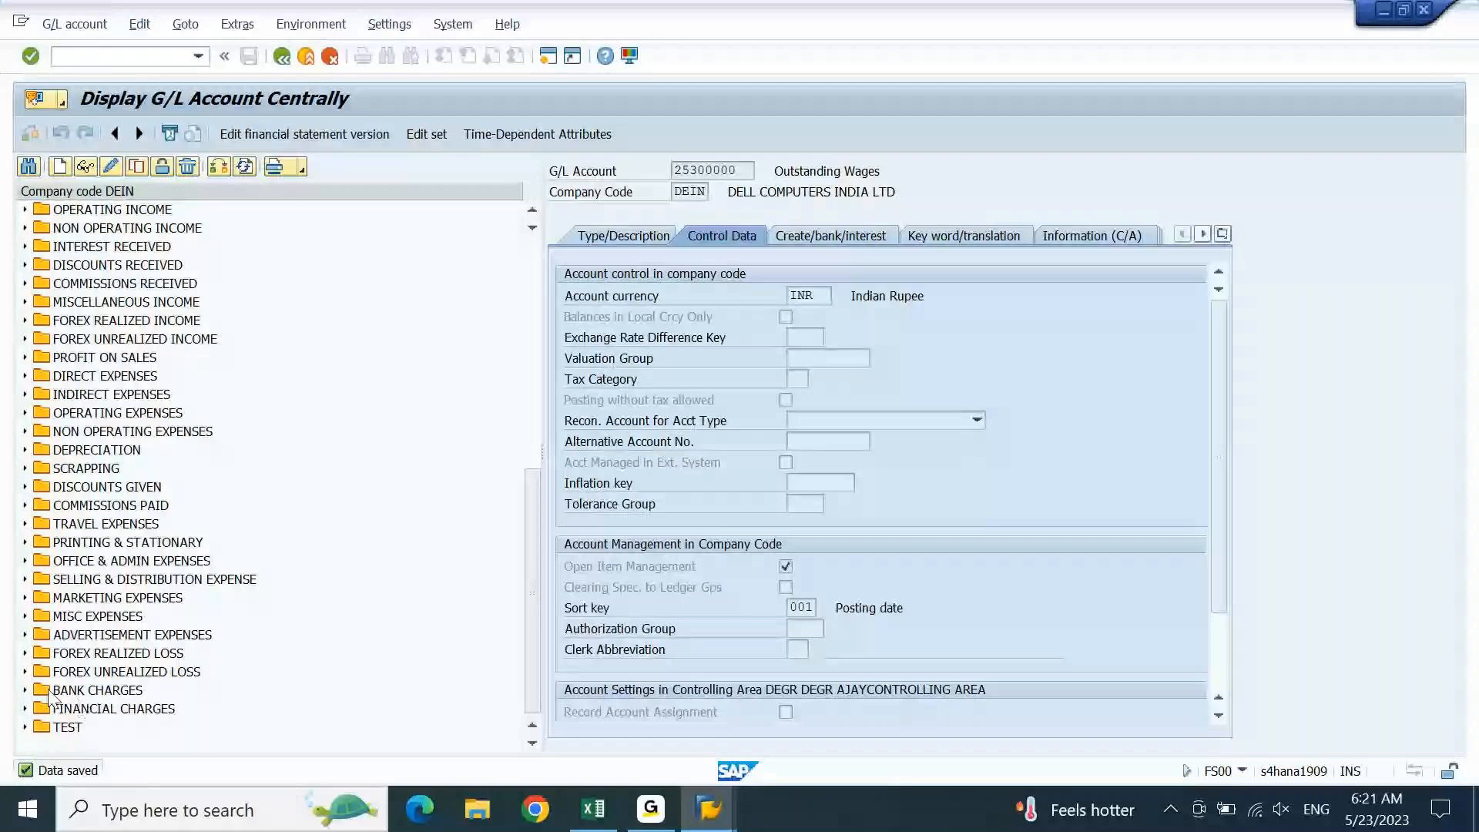
click(25, 725)
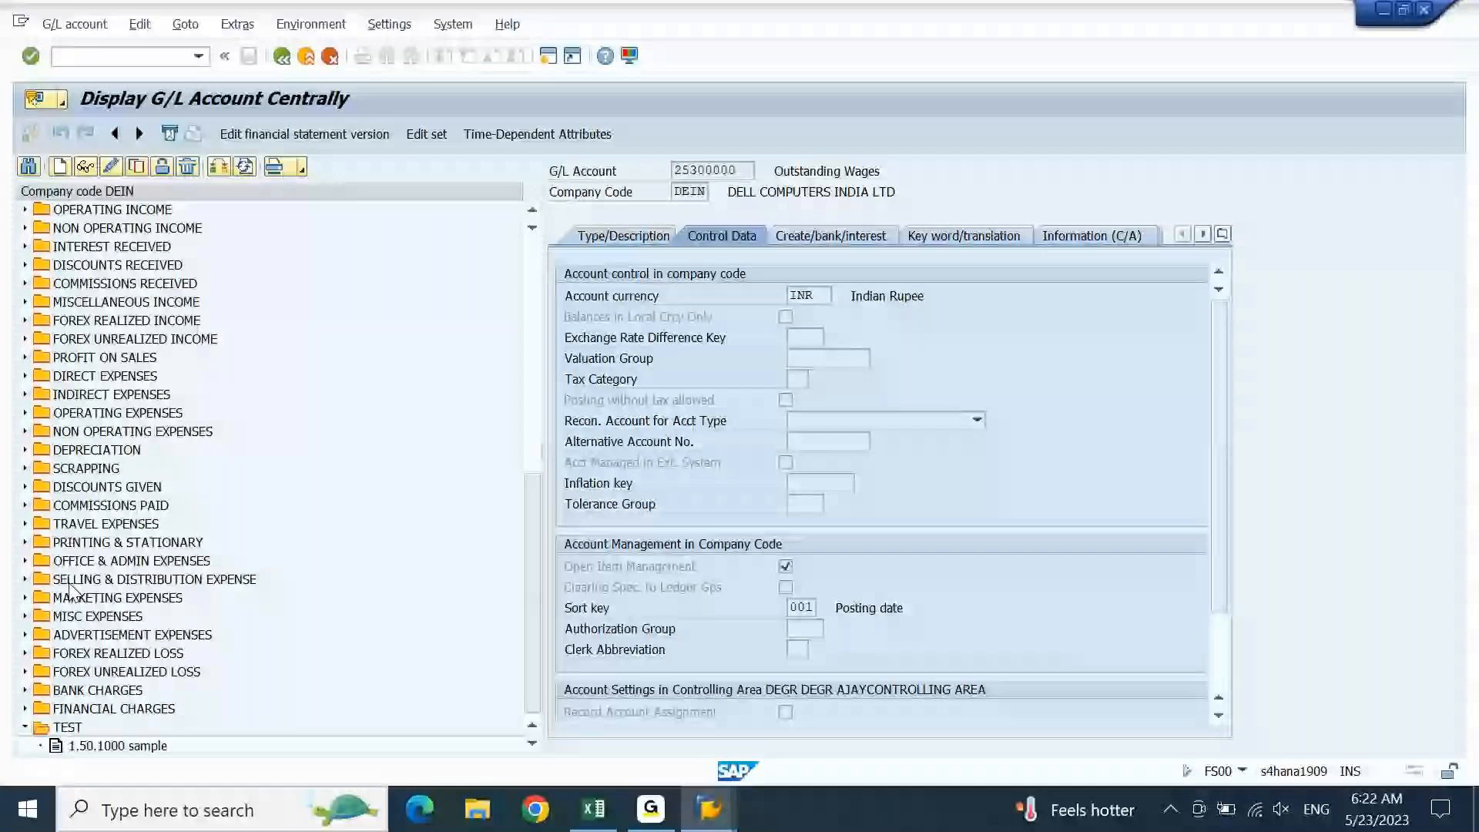
drag(535, 594, 542, 510)
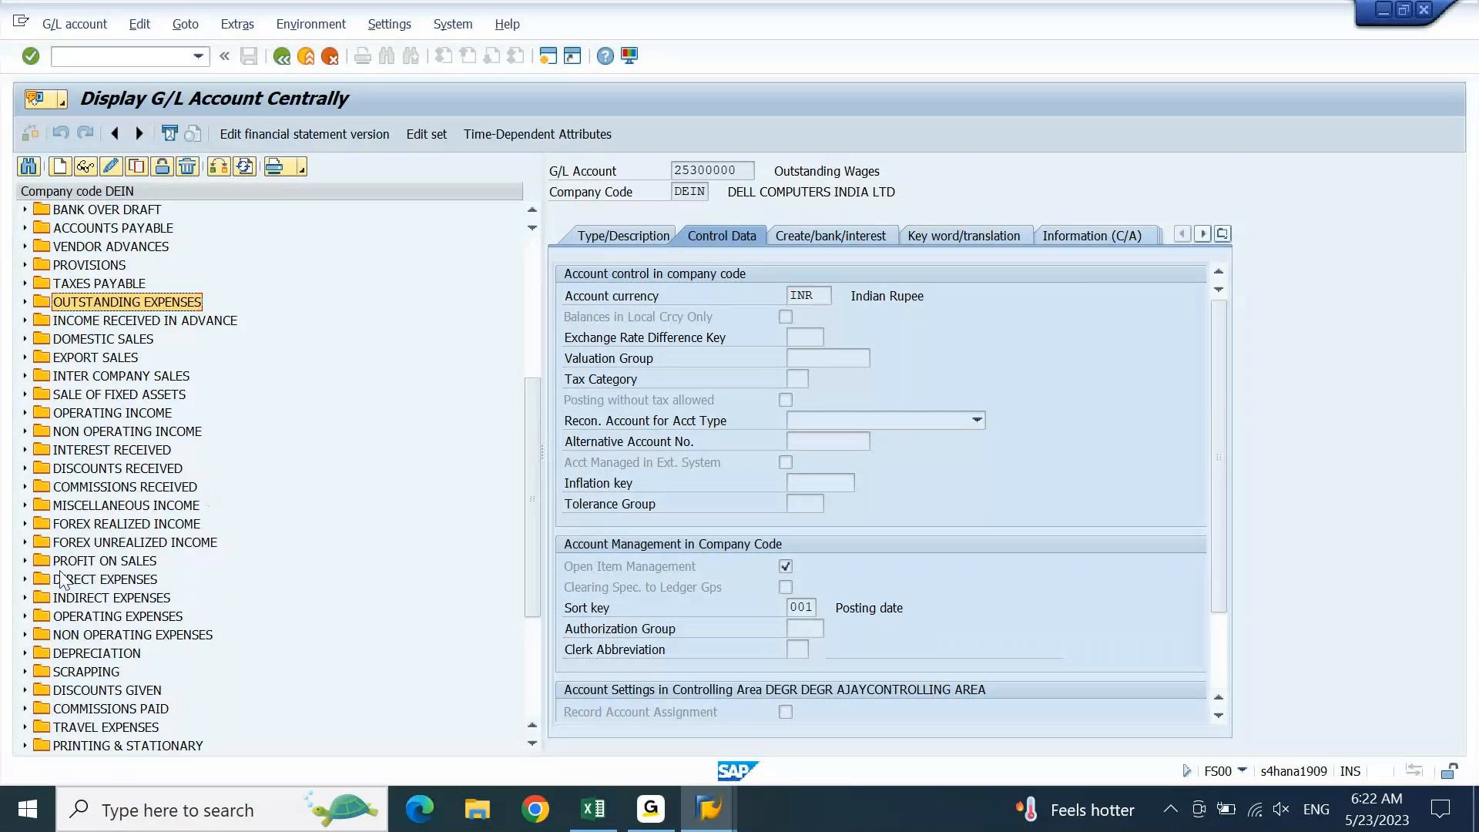
click(23, 617)
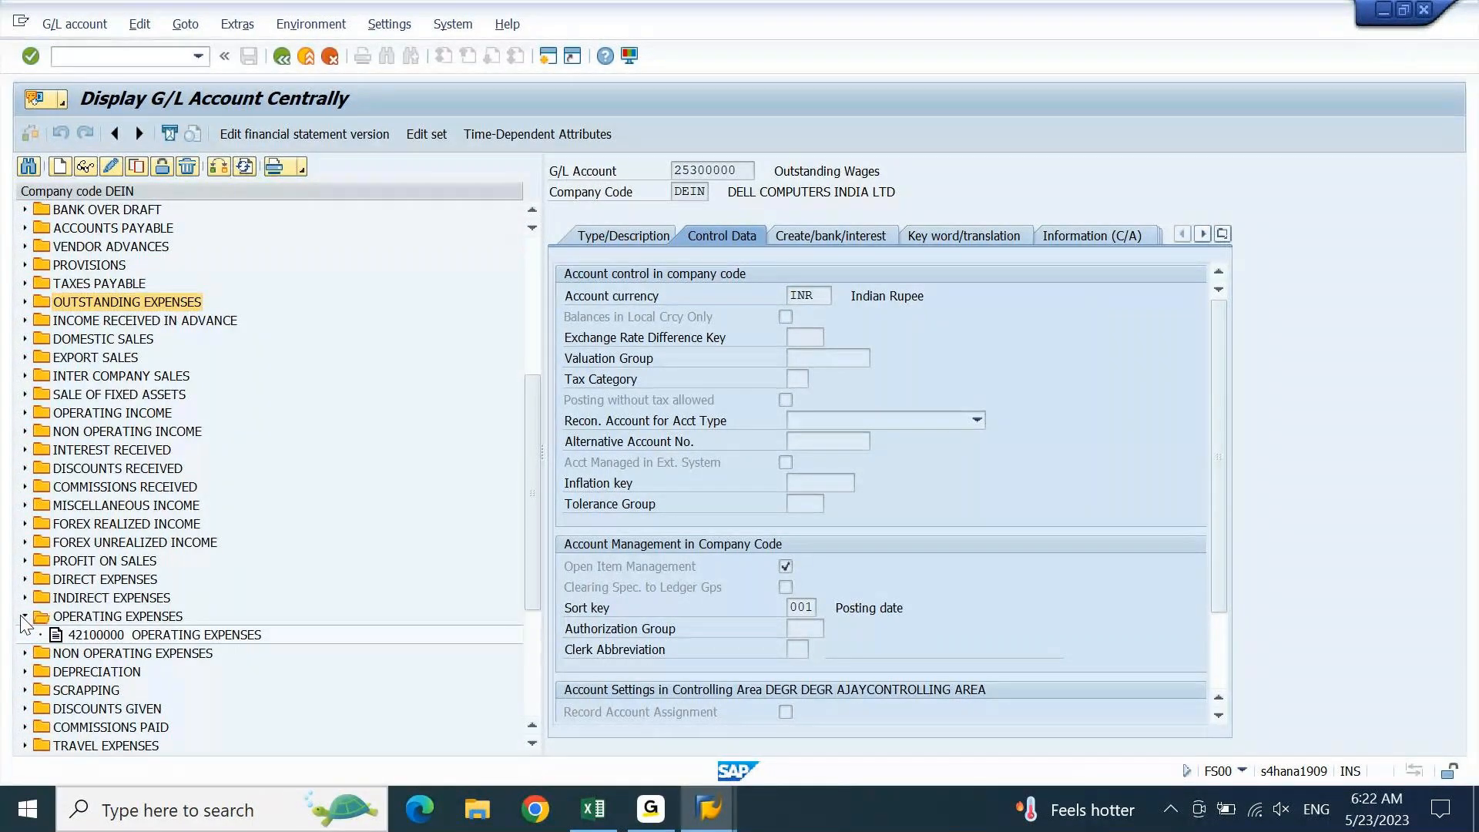
click(24, 654)
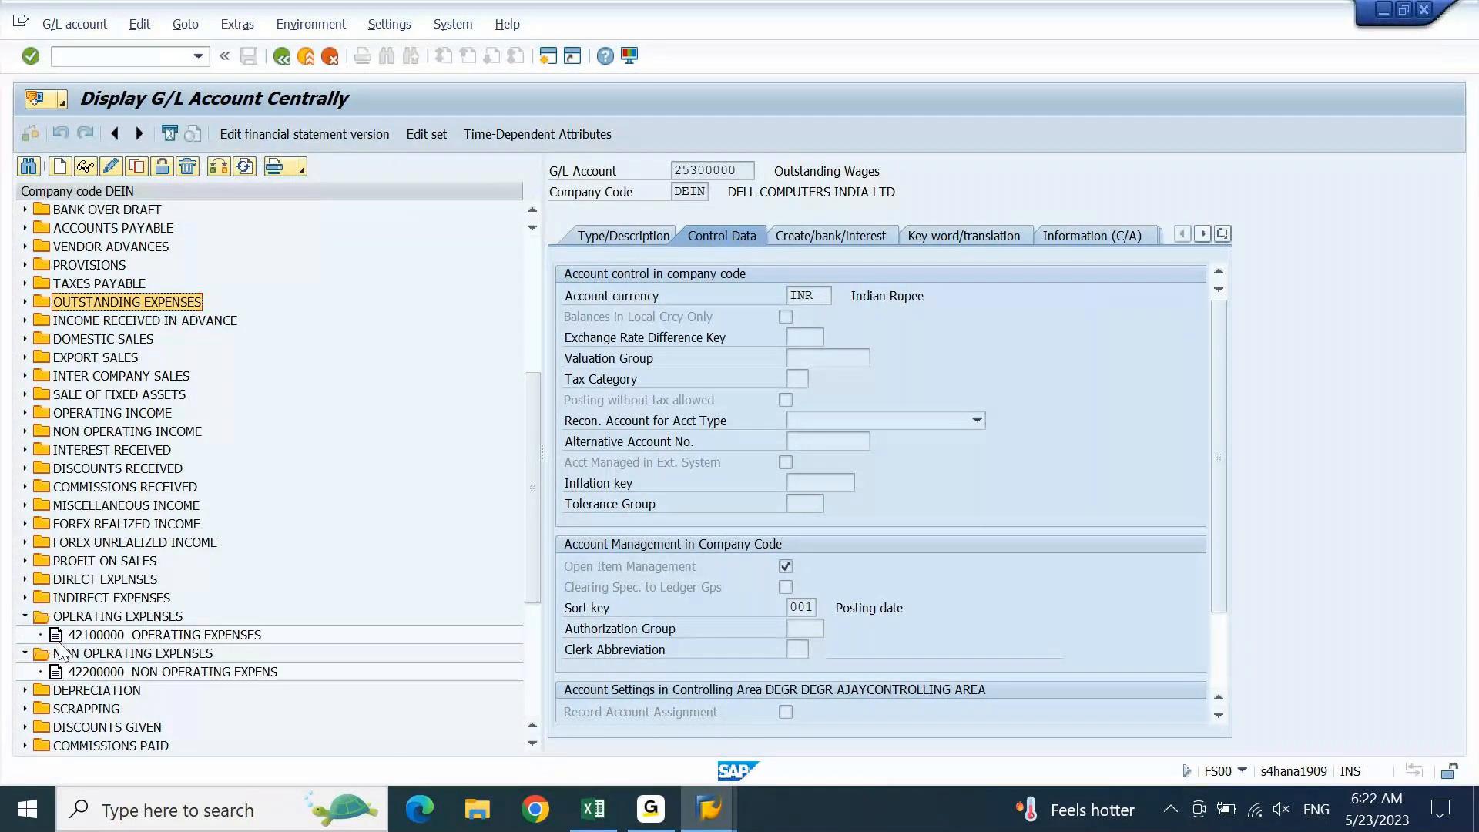
click(137, 634)
click(137, 166)
text(42100001)
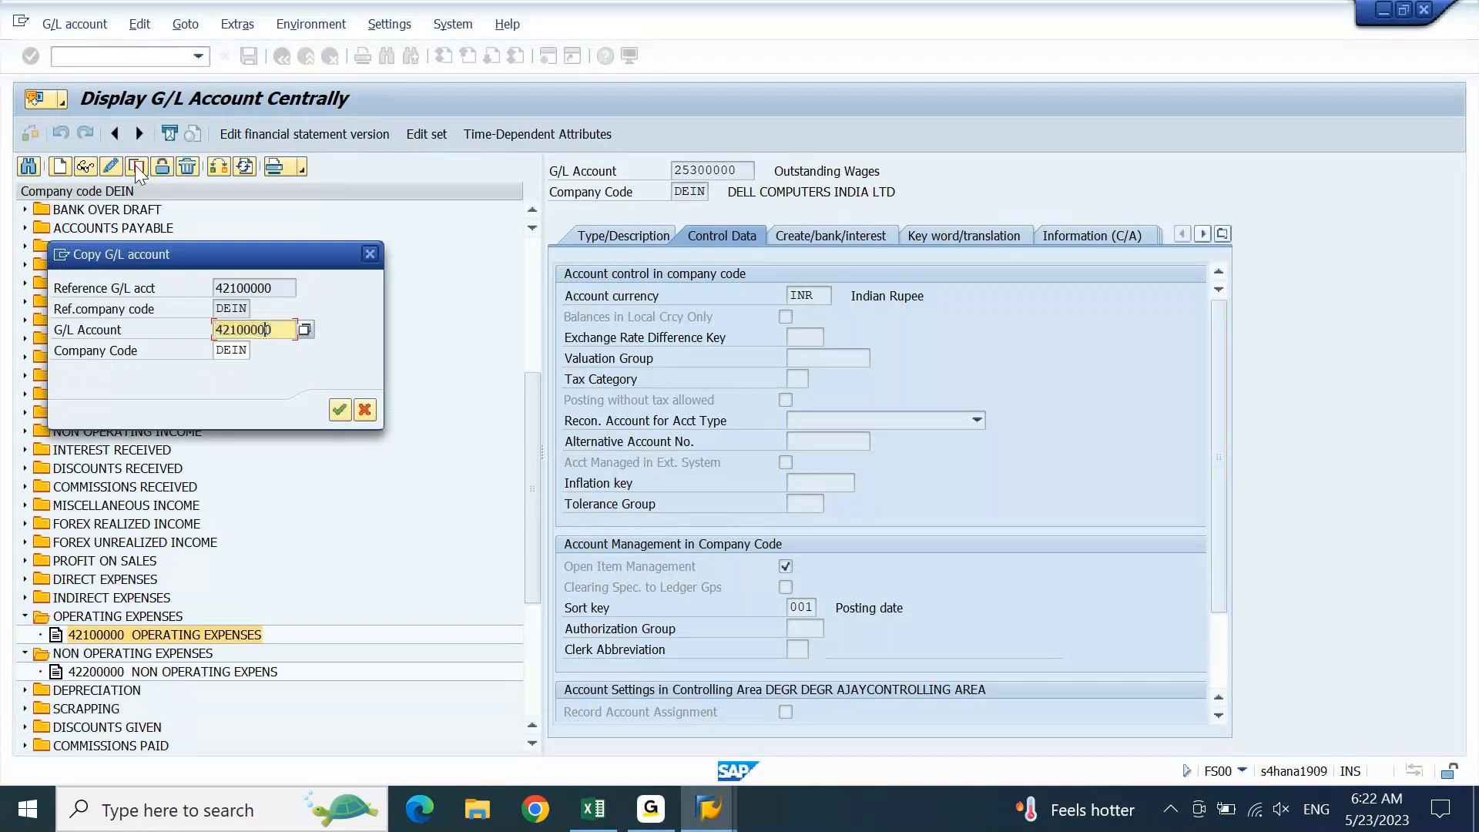
key(Return)
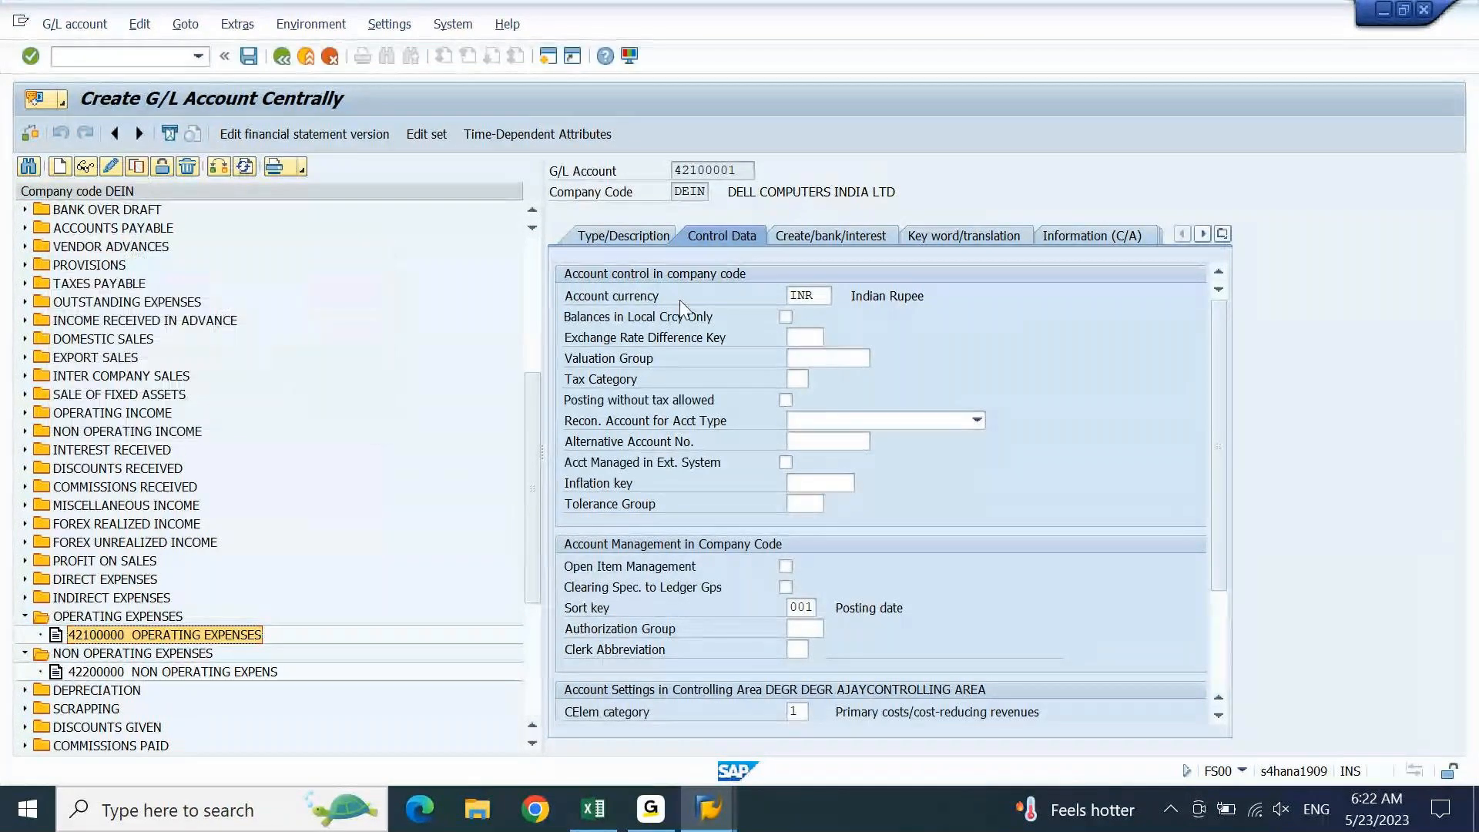
Set the new account's short text and long text to "Wages", check its control data and save the account
click(652, 236)
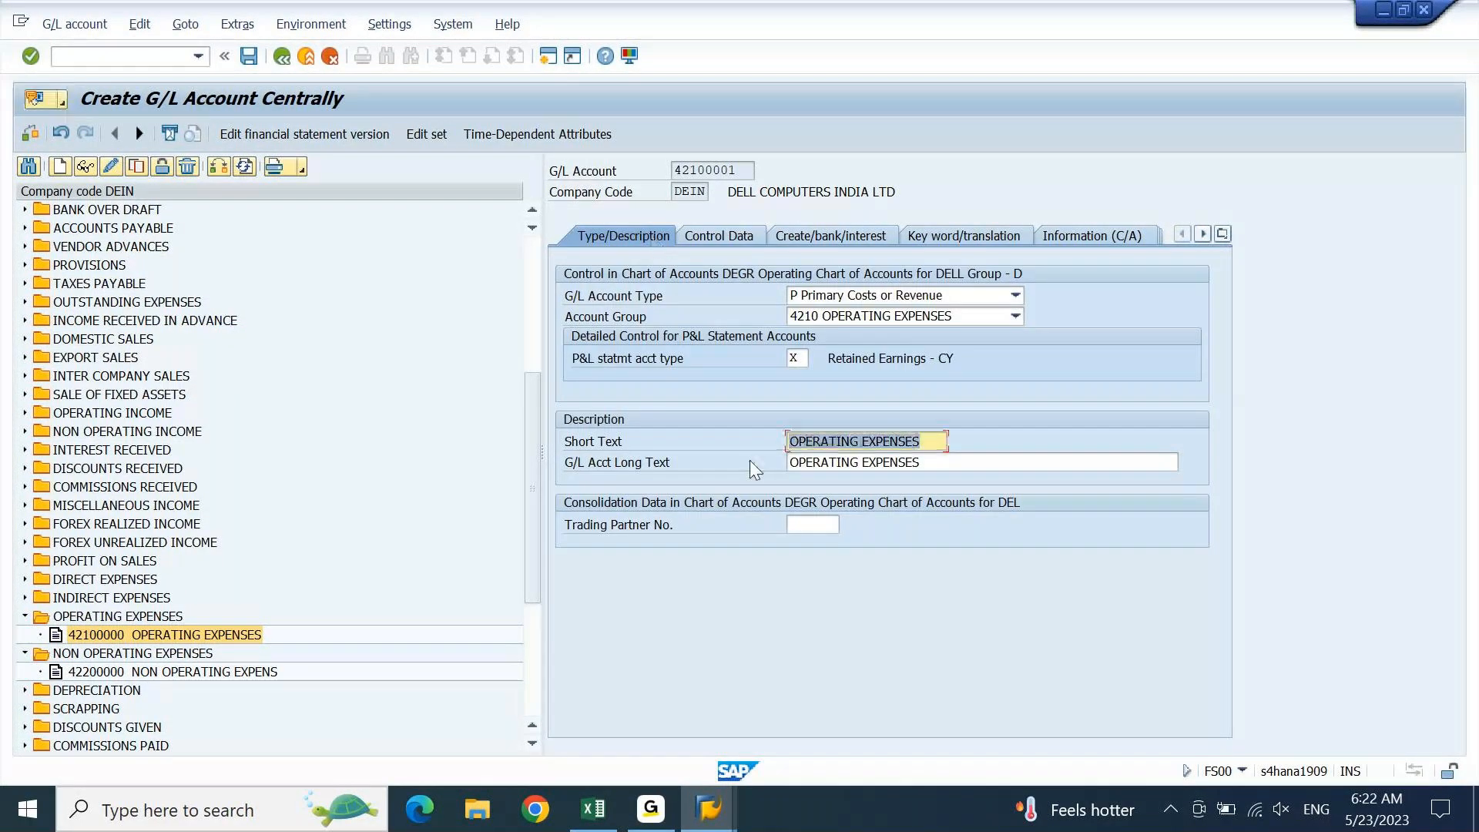
text(Wages)
key(ctrl+a)
key(ctrl+c)
key(Tab)
key(ctrl+v)
key(Return)
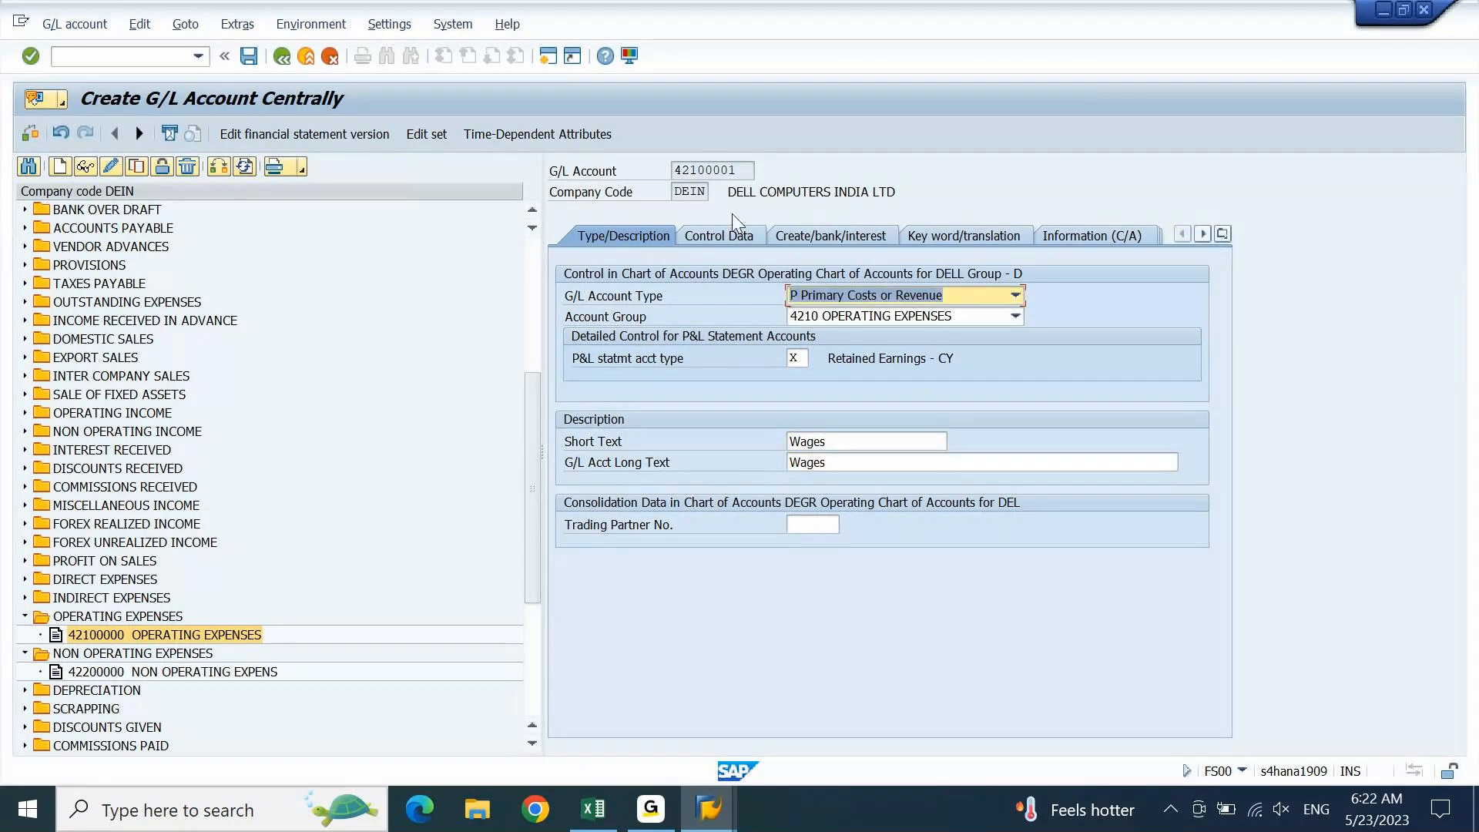
click(737, 238)
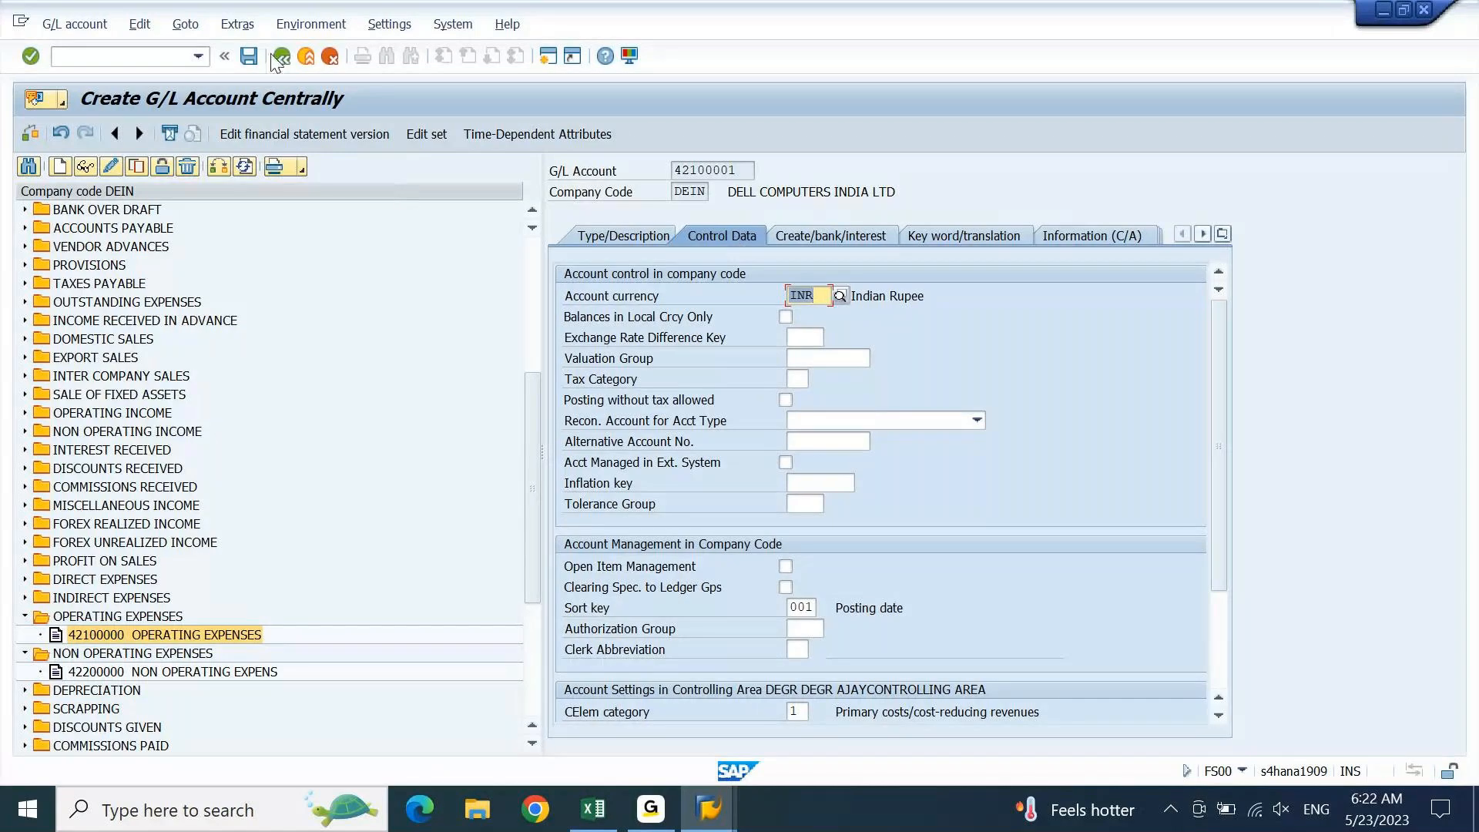
click(249, 57)
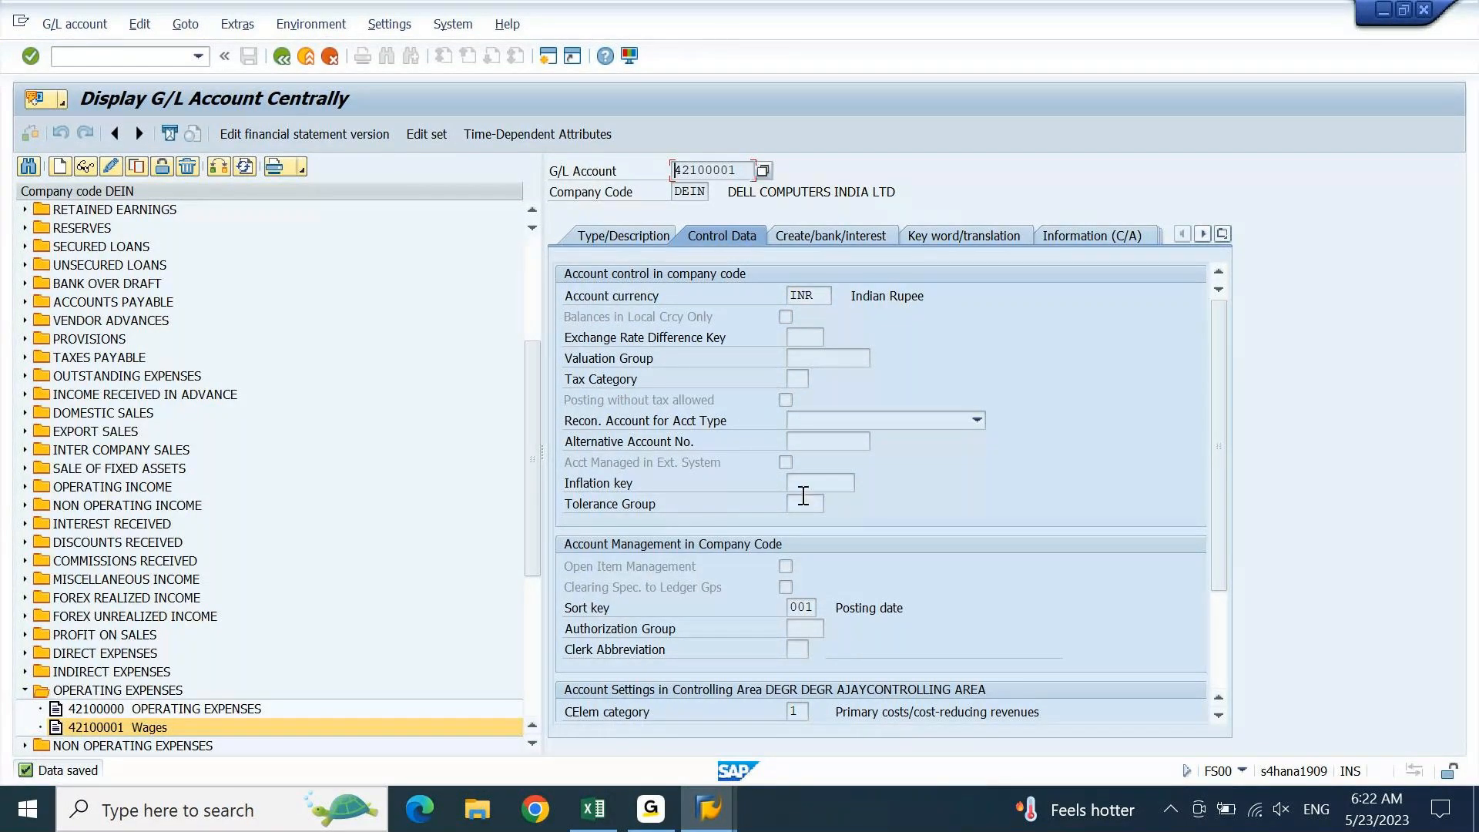
Switch to Excel and record G/L account 42100001 in cell A2217 with the description "Wages" in B2217
click(593, 809)
key(ctrl+v)
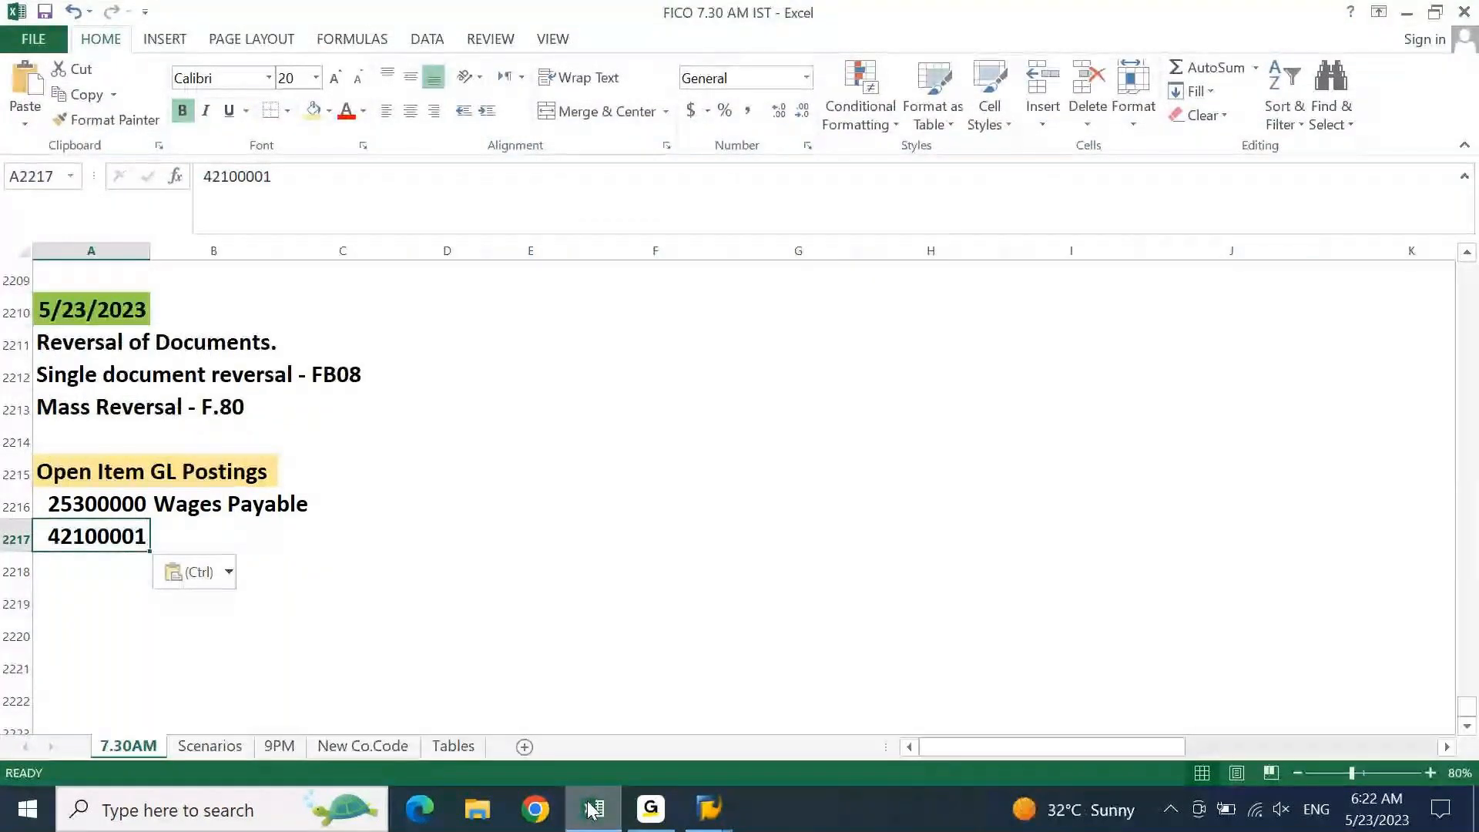
key(Tab)
text(Wags)
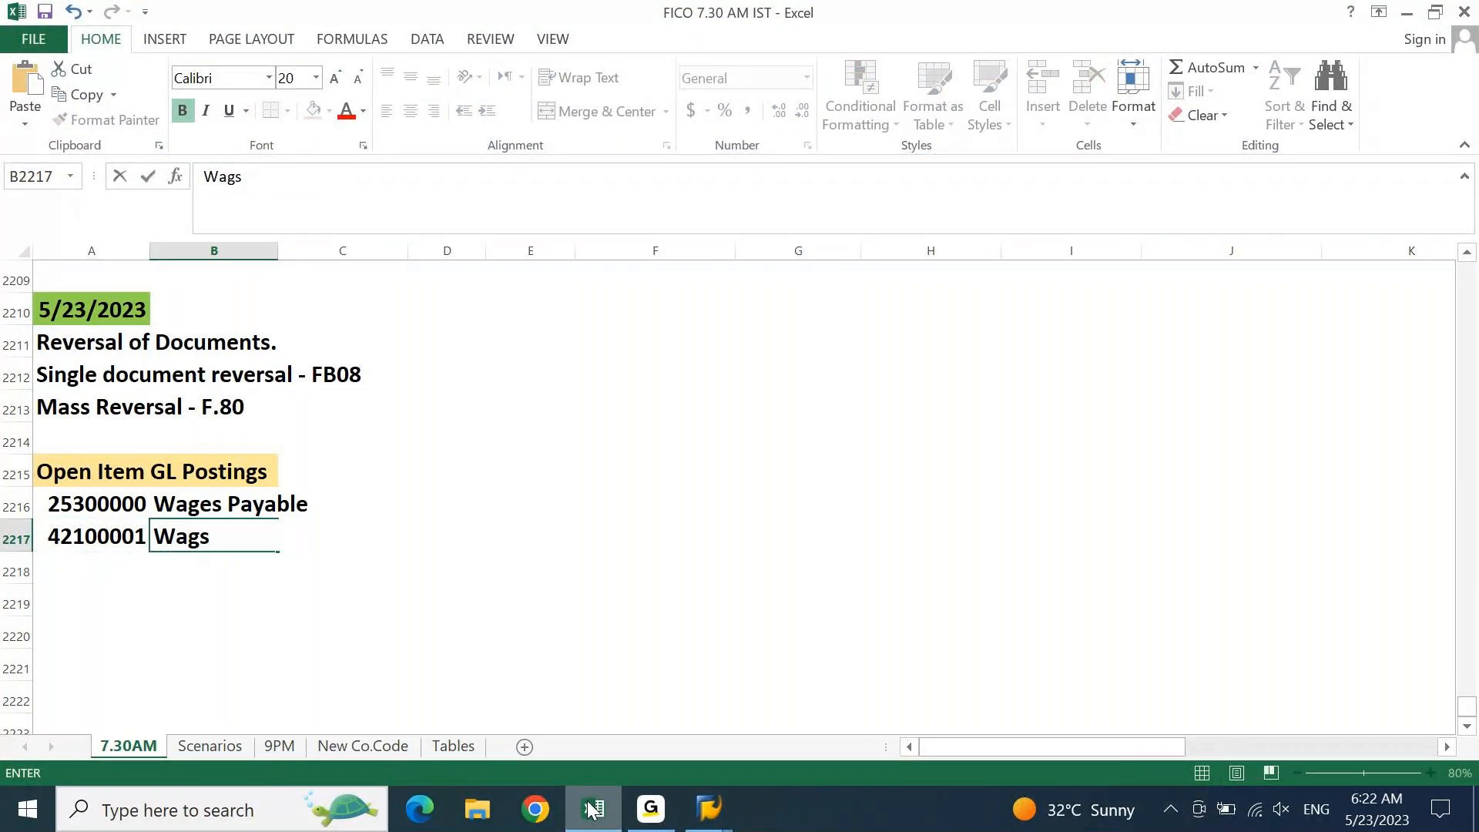
key(BackSpace)
text(es)
key(Return)
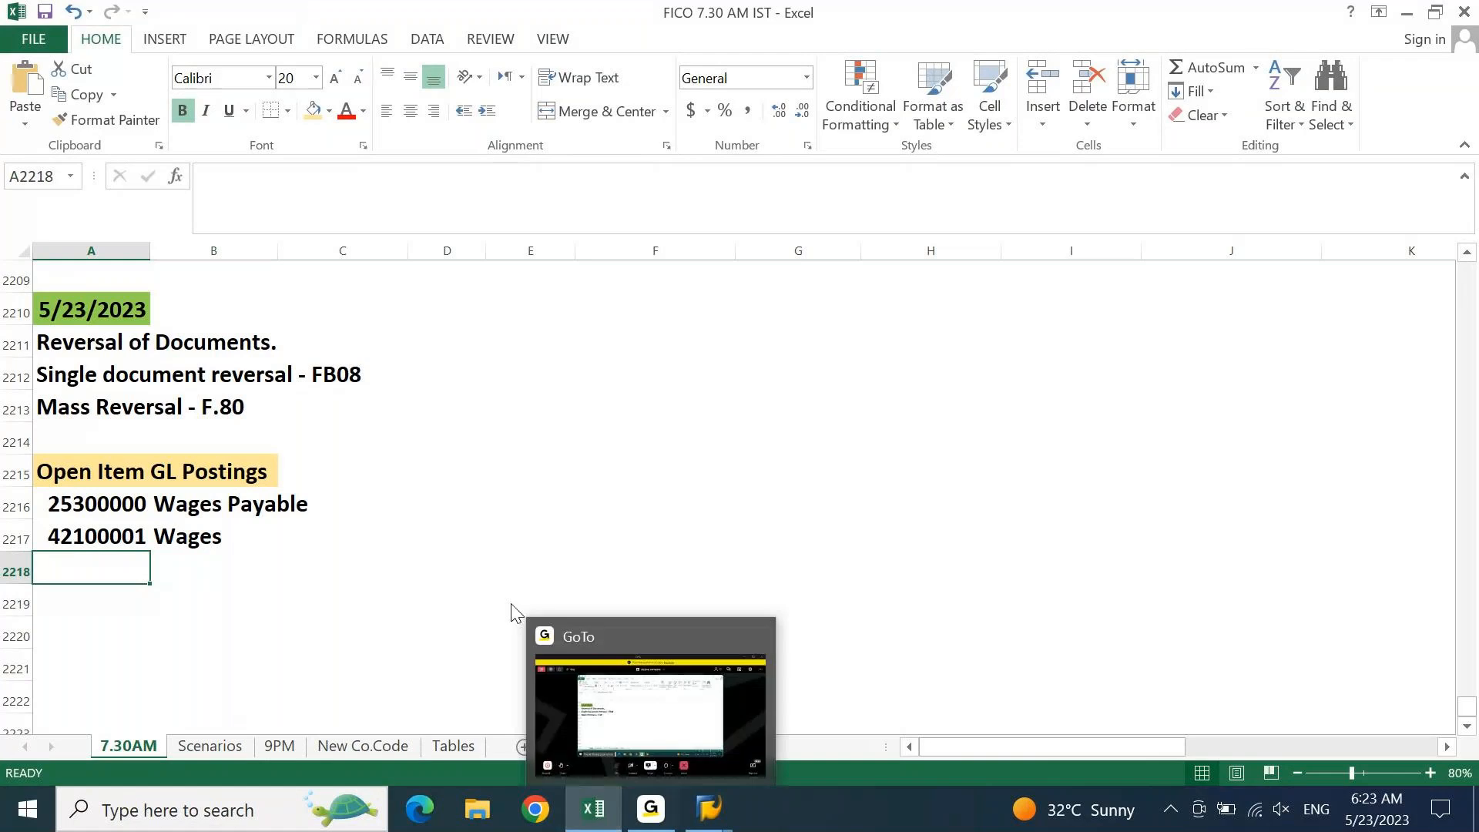
Enter the journal entry labels "Wages DR" in cell E2219 and "O/S Wages CR" in cell E2220
click(497, 543)
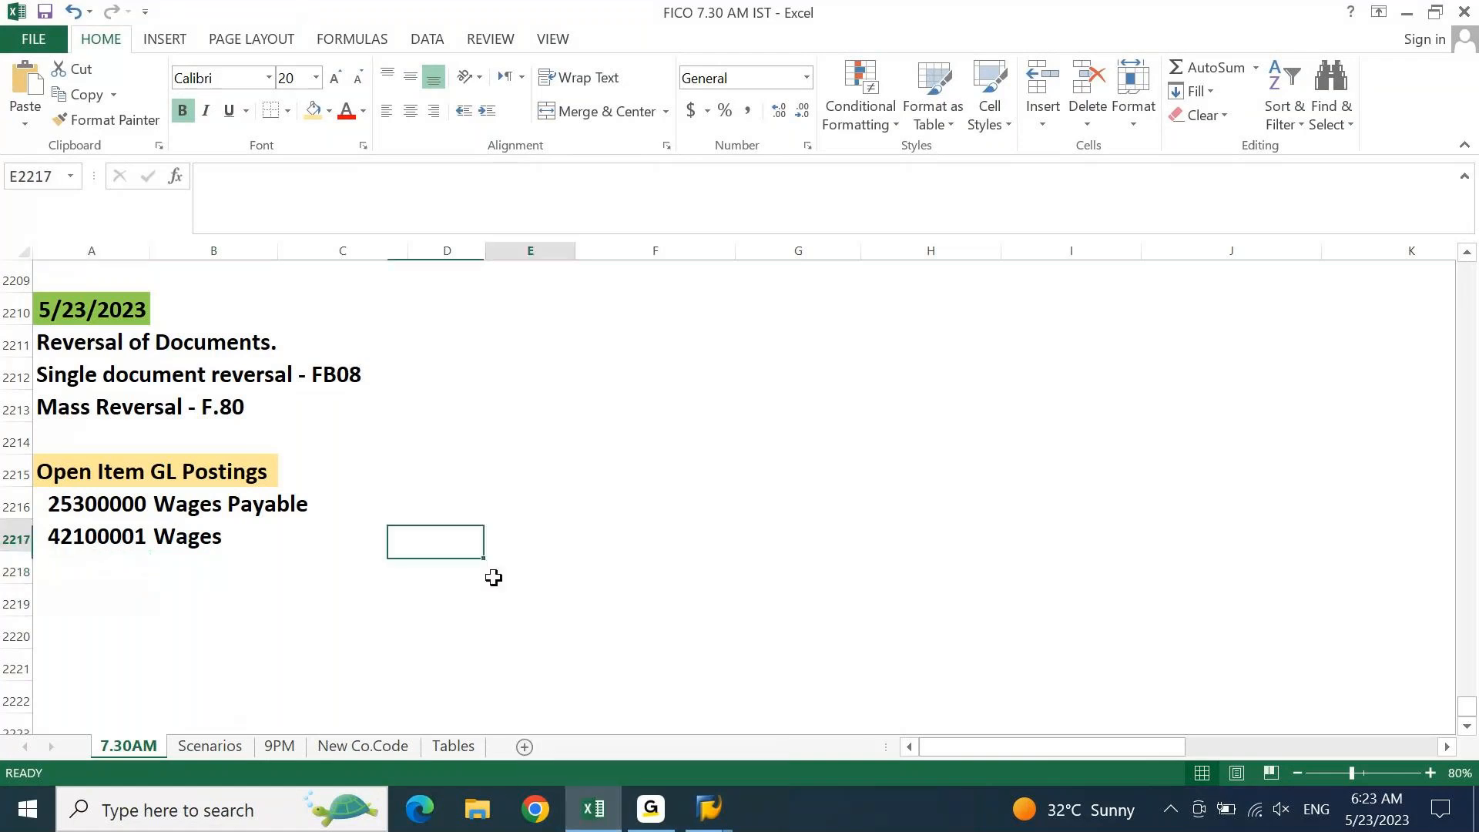
key(Down)
key(Down)
text(W)
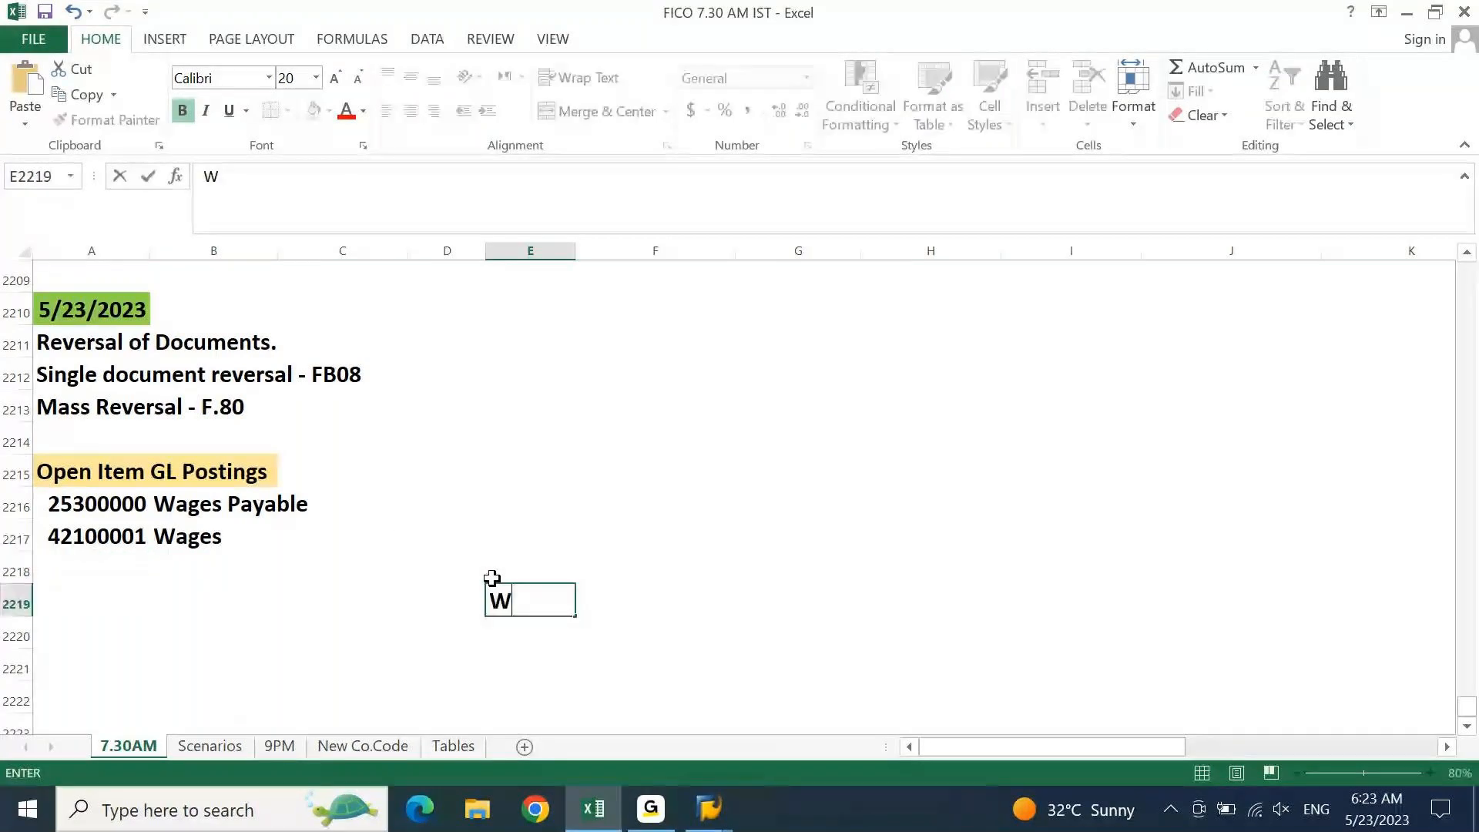
text(ages DR)
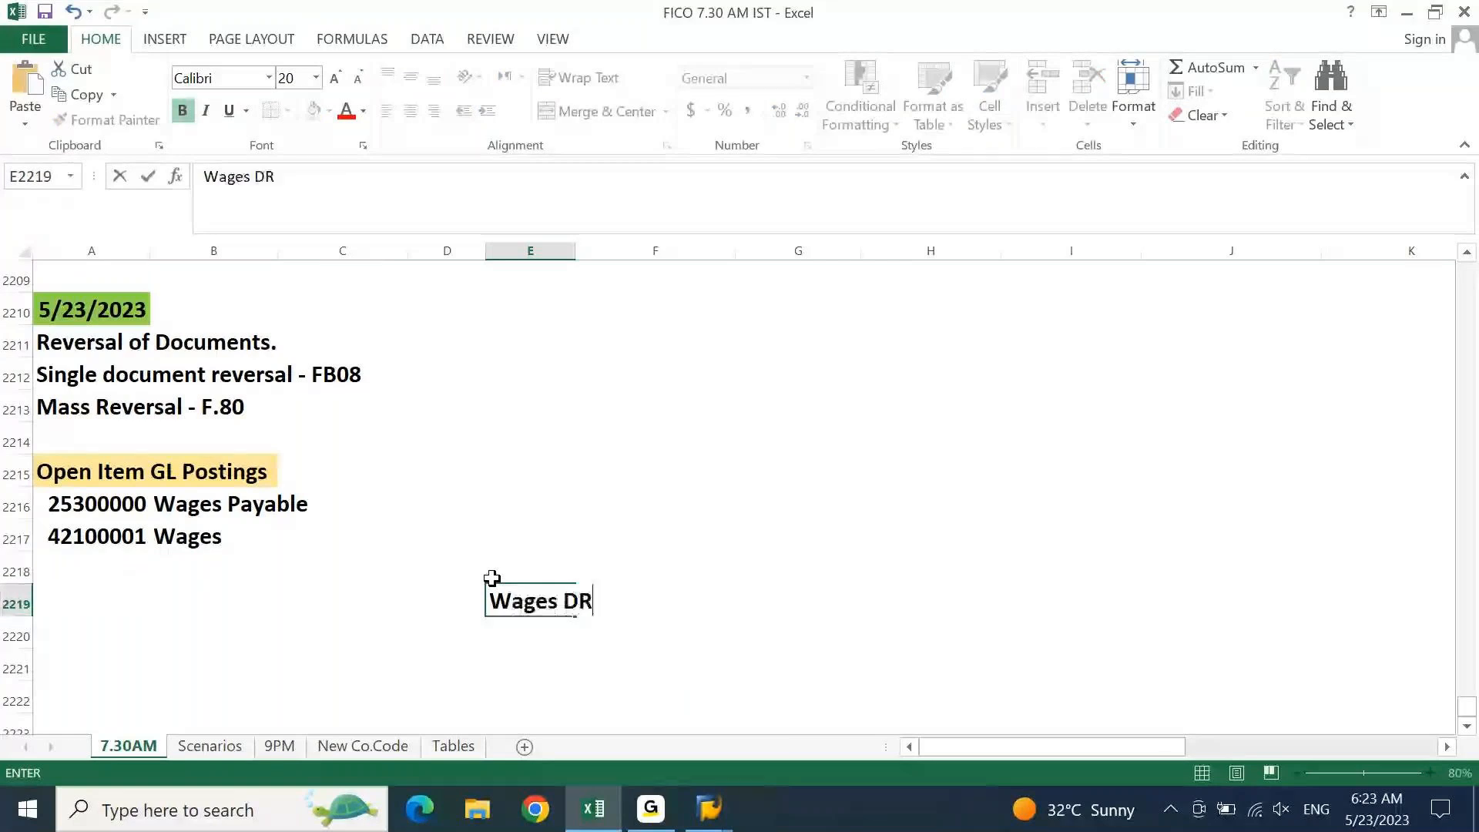
key(Return)
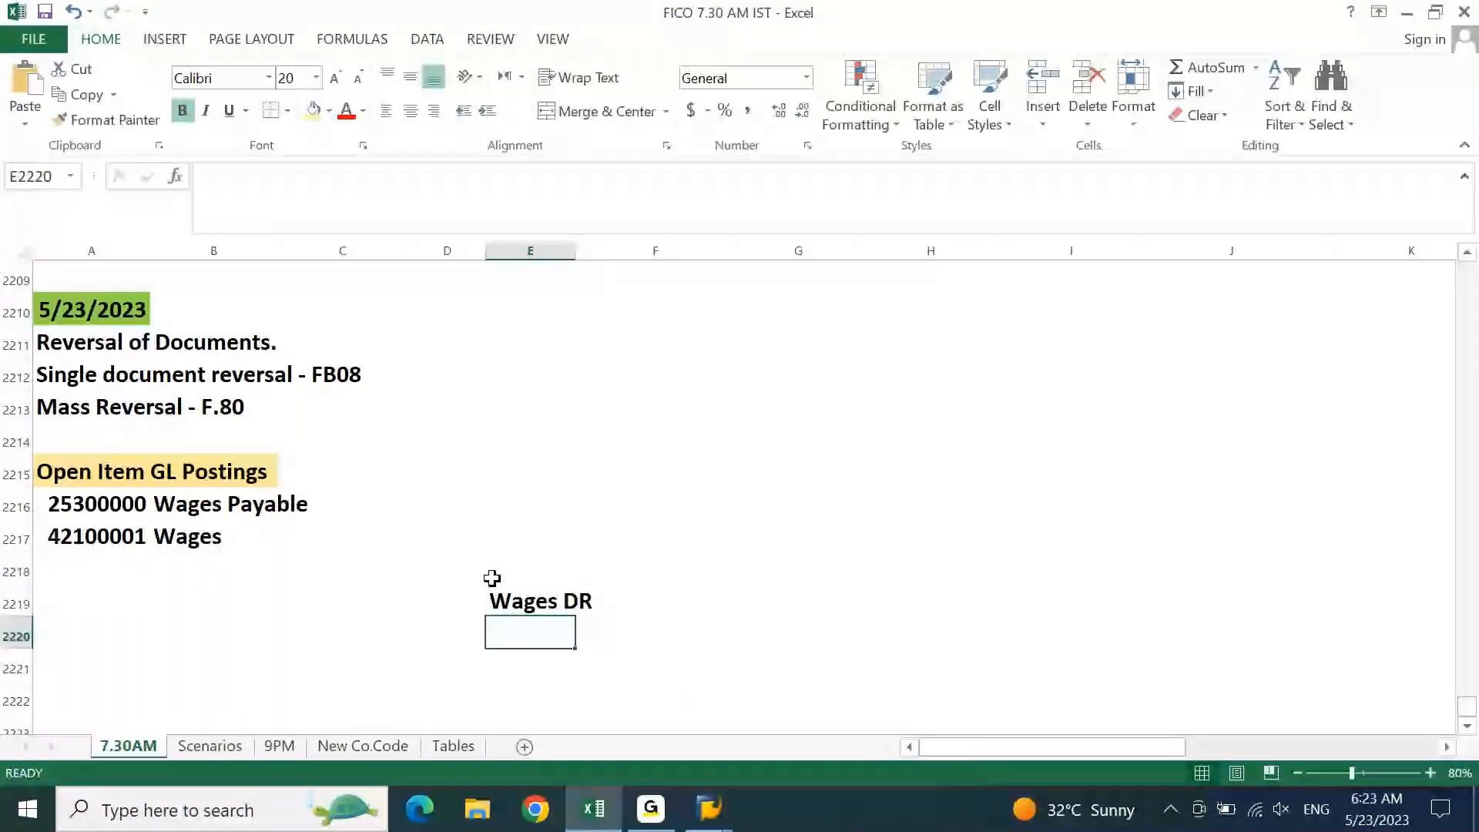
text(O/S Wages )
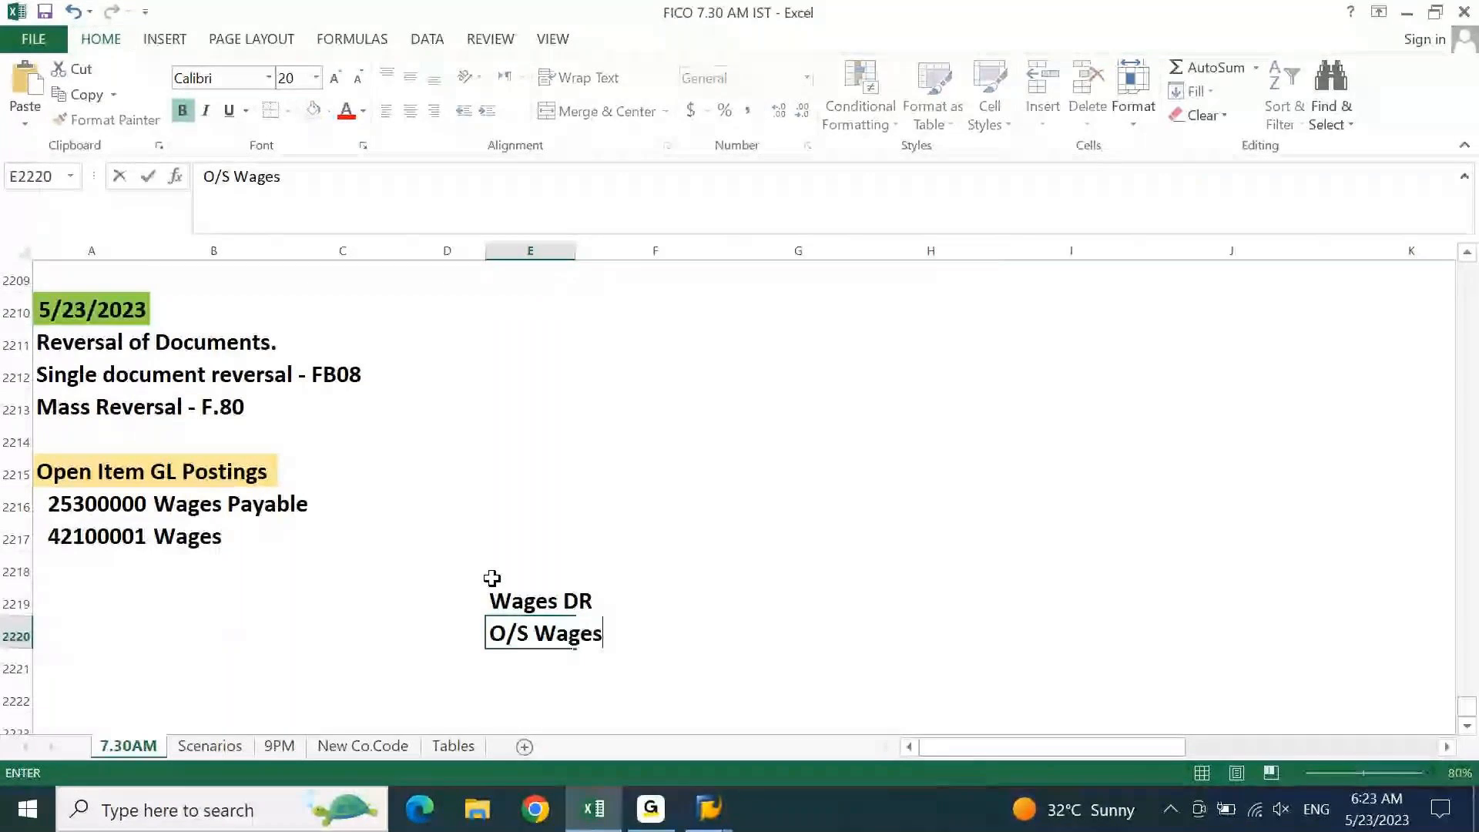
text(CR)
key(Return)
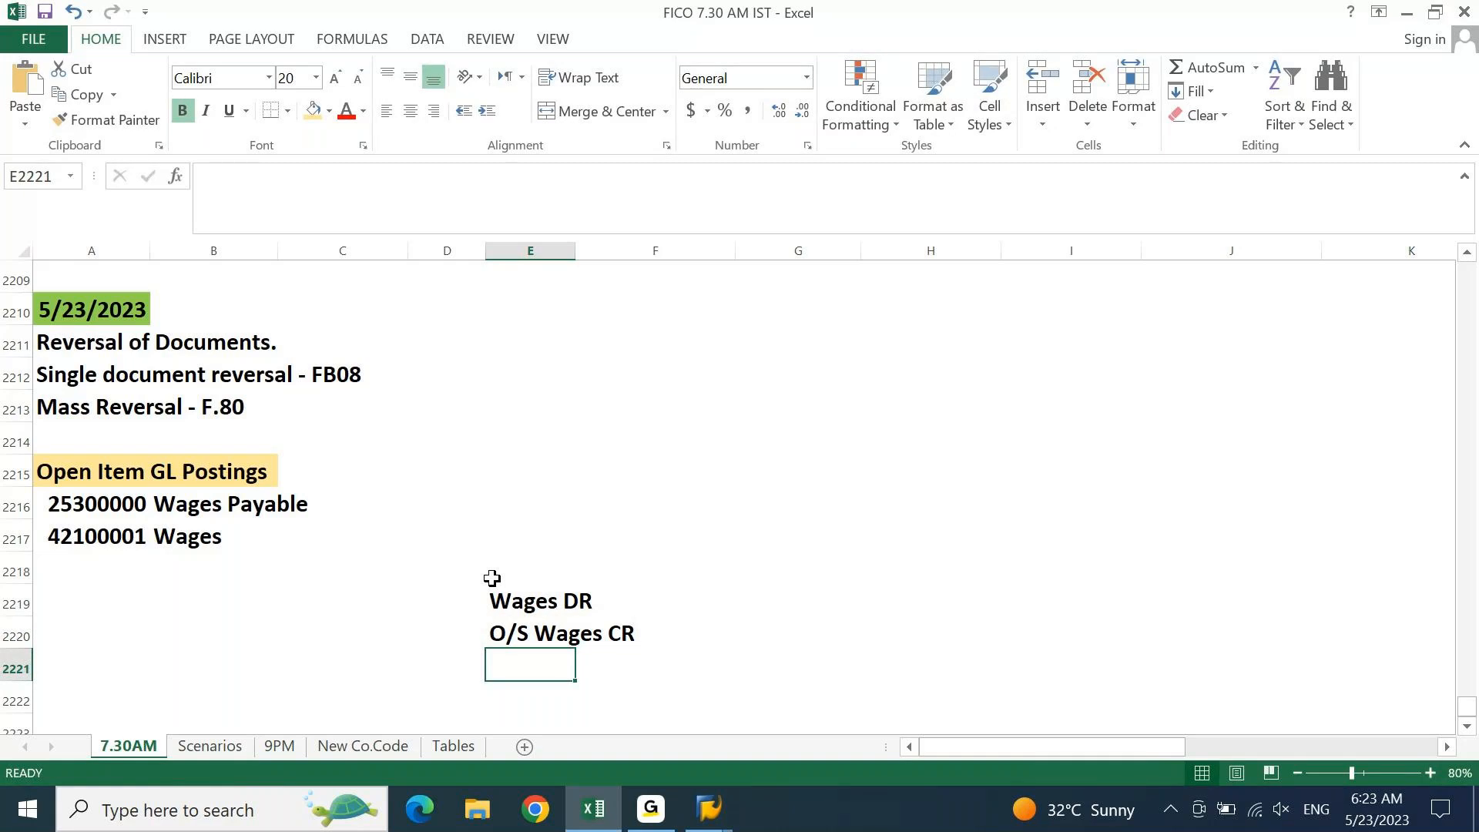
Enter the amounts 40000 in G2219 for the wages debit and -40000 in G2220 for the outstanding wages credit
key(Up)
key(Up)
key(Up)
key(Down)
key(Right)
key(Right)
key(Right)
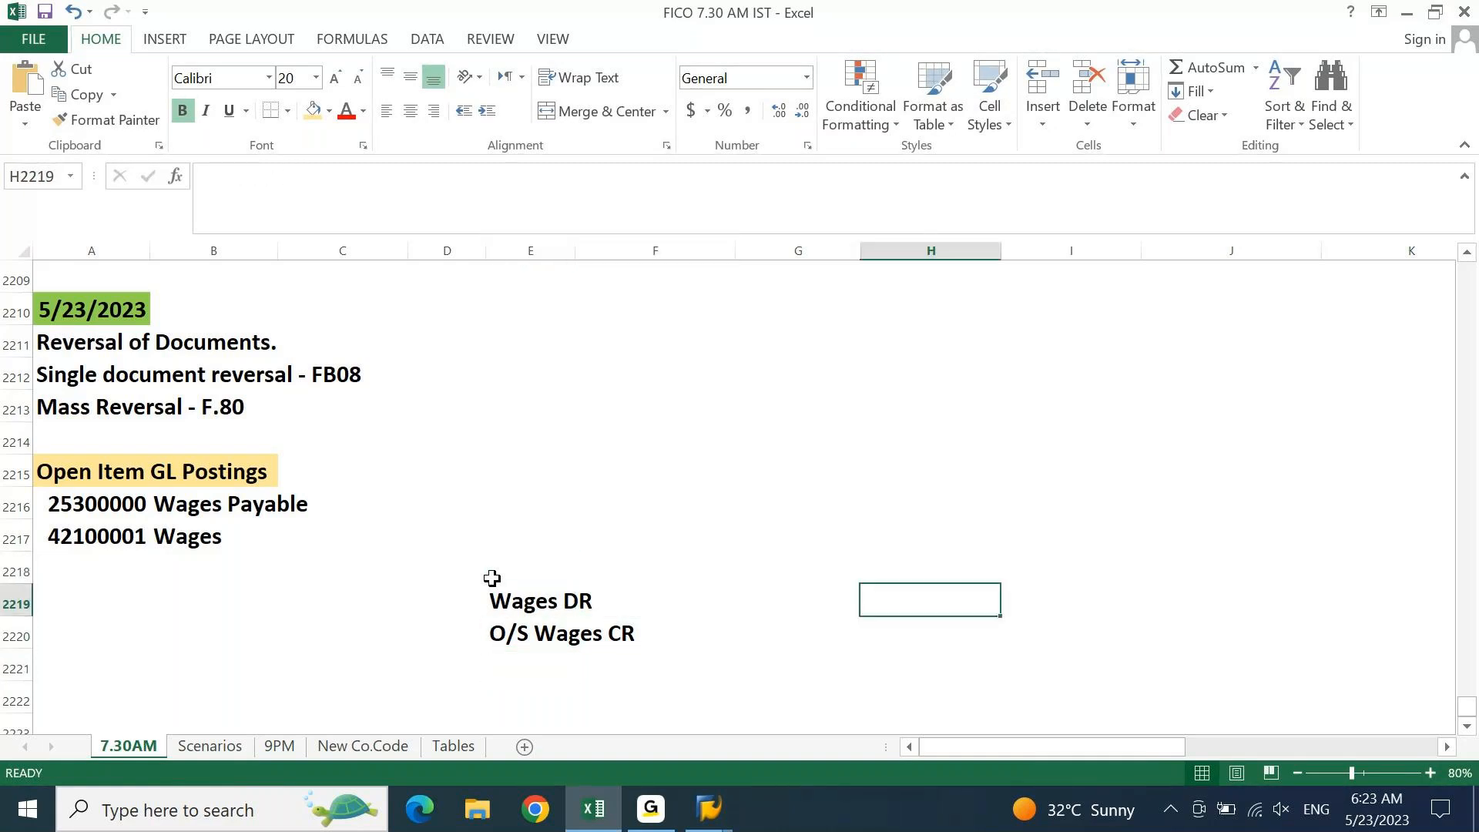
key(Left)
text(40000)
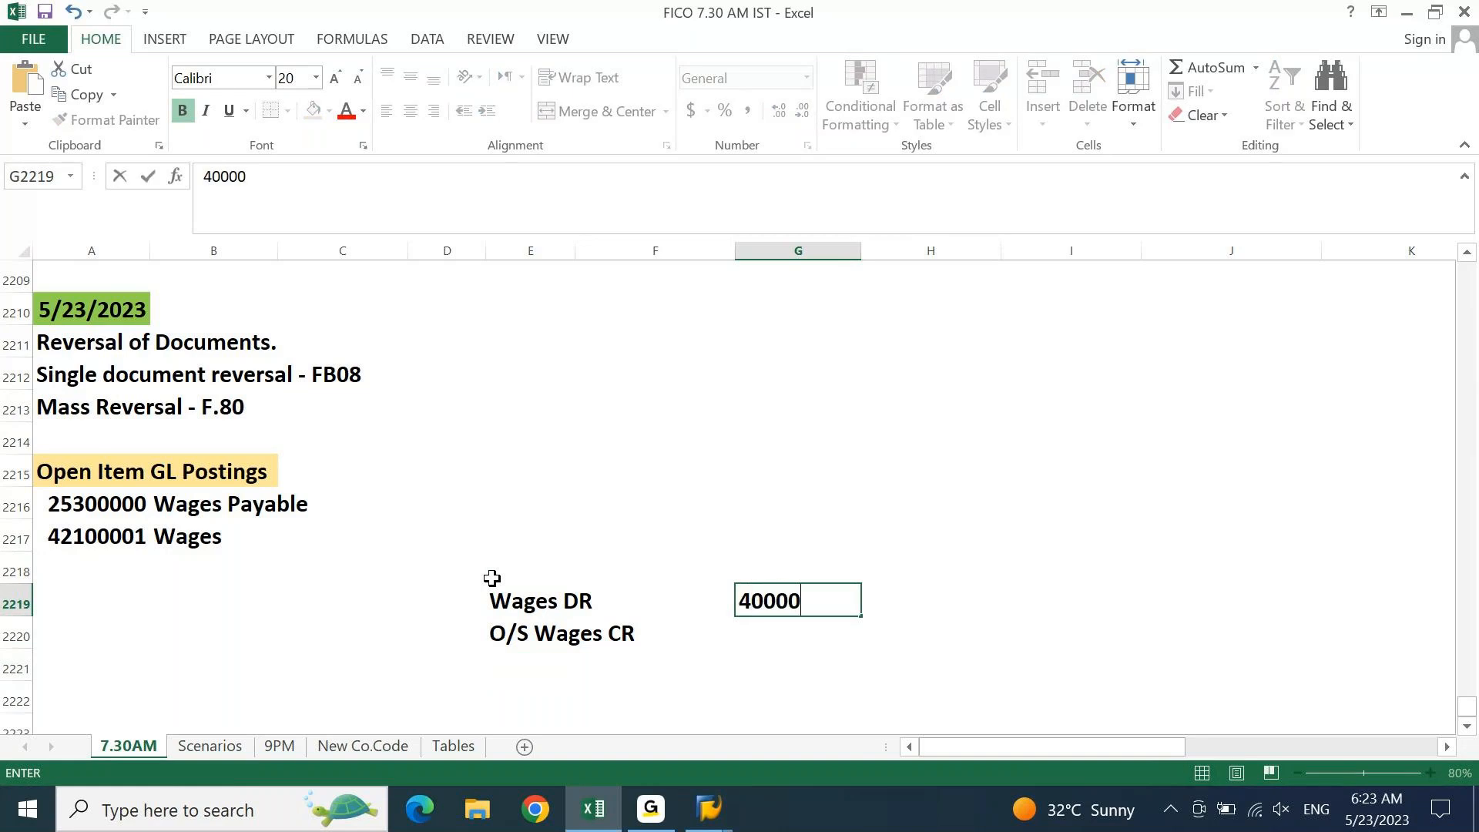
key(Return)
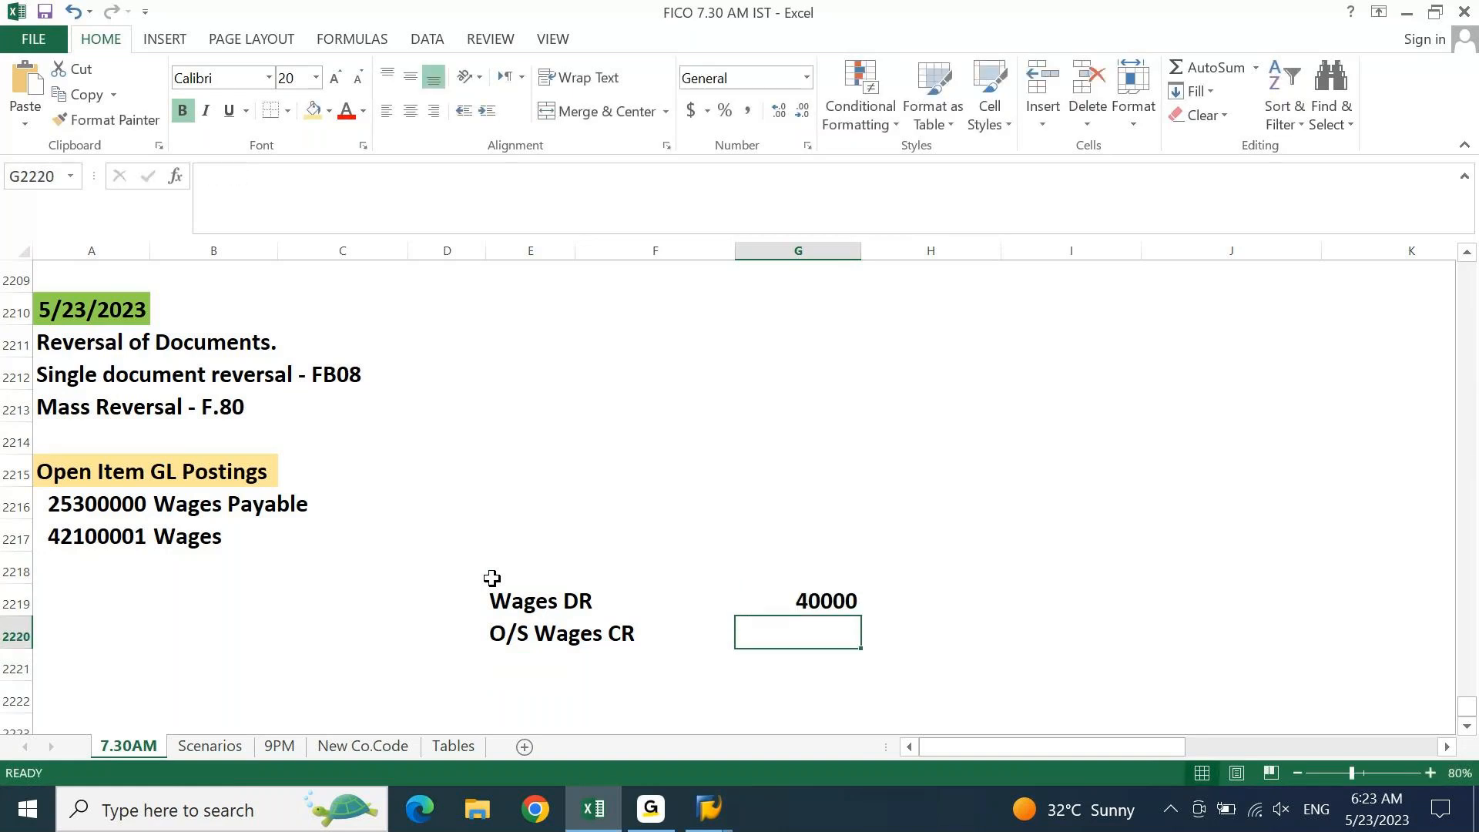
text(-40000)
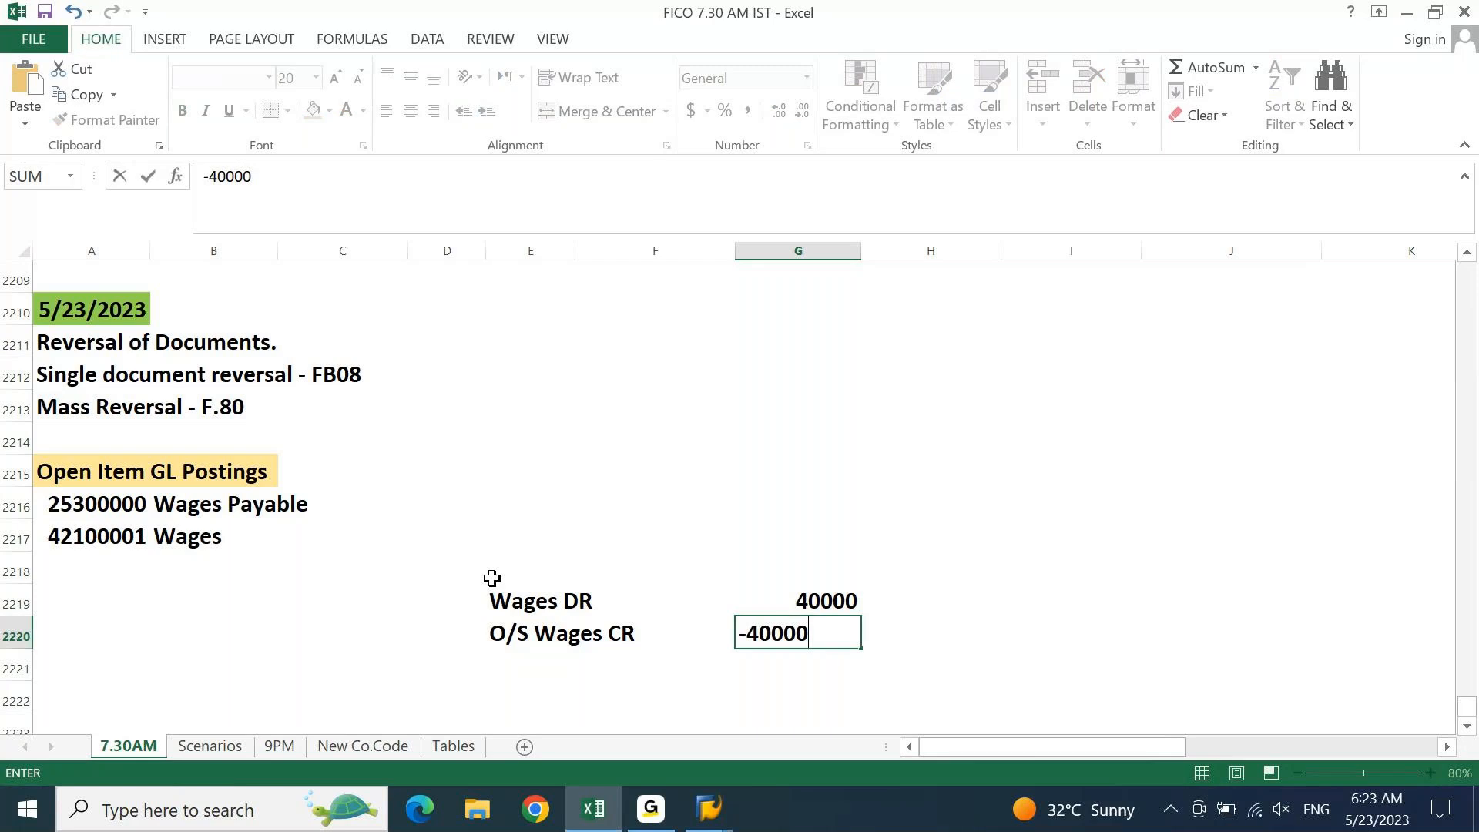
key(Return)
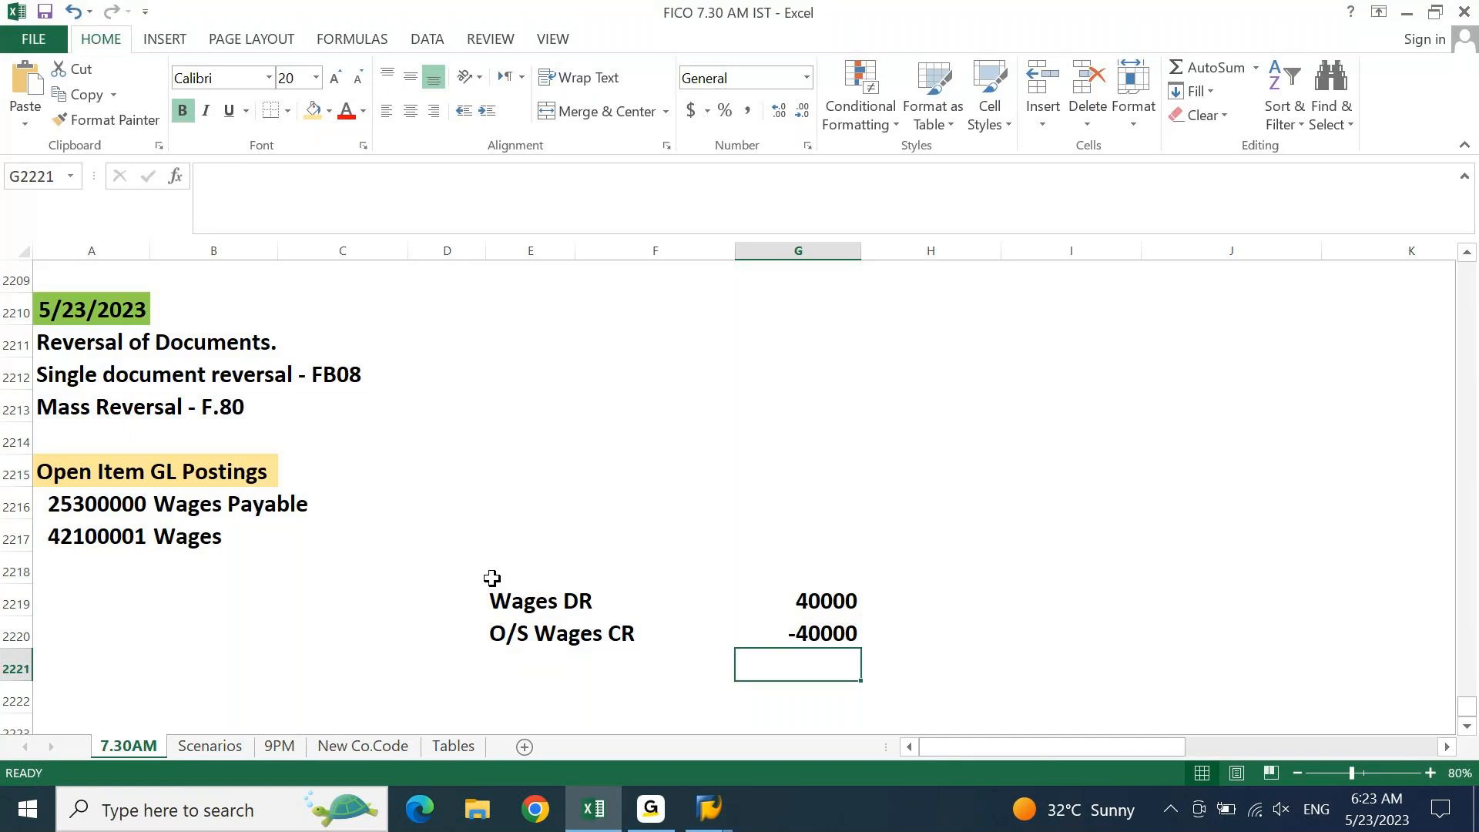
Copy Wages account 42100001 from A2217 into the first line item of SAP's F-02 posting and open that item
click(707, 824)
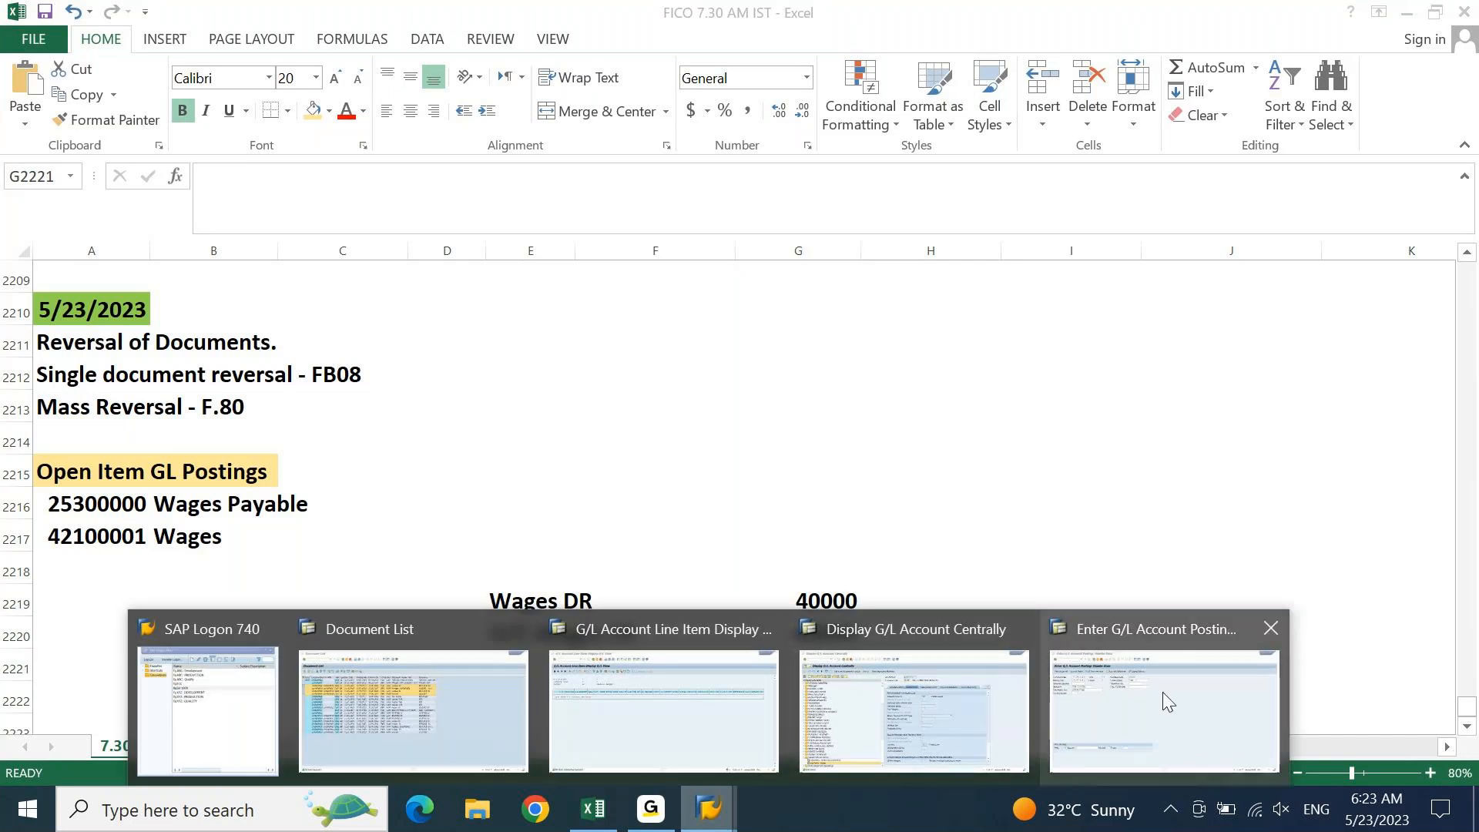
click(1162, 696)
key(alt+Tab)
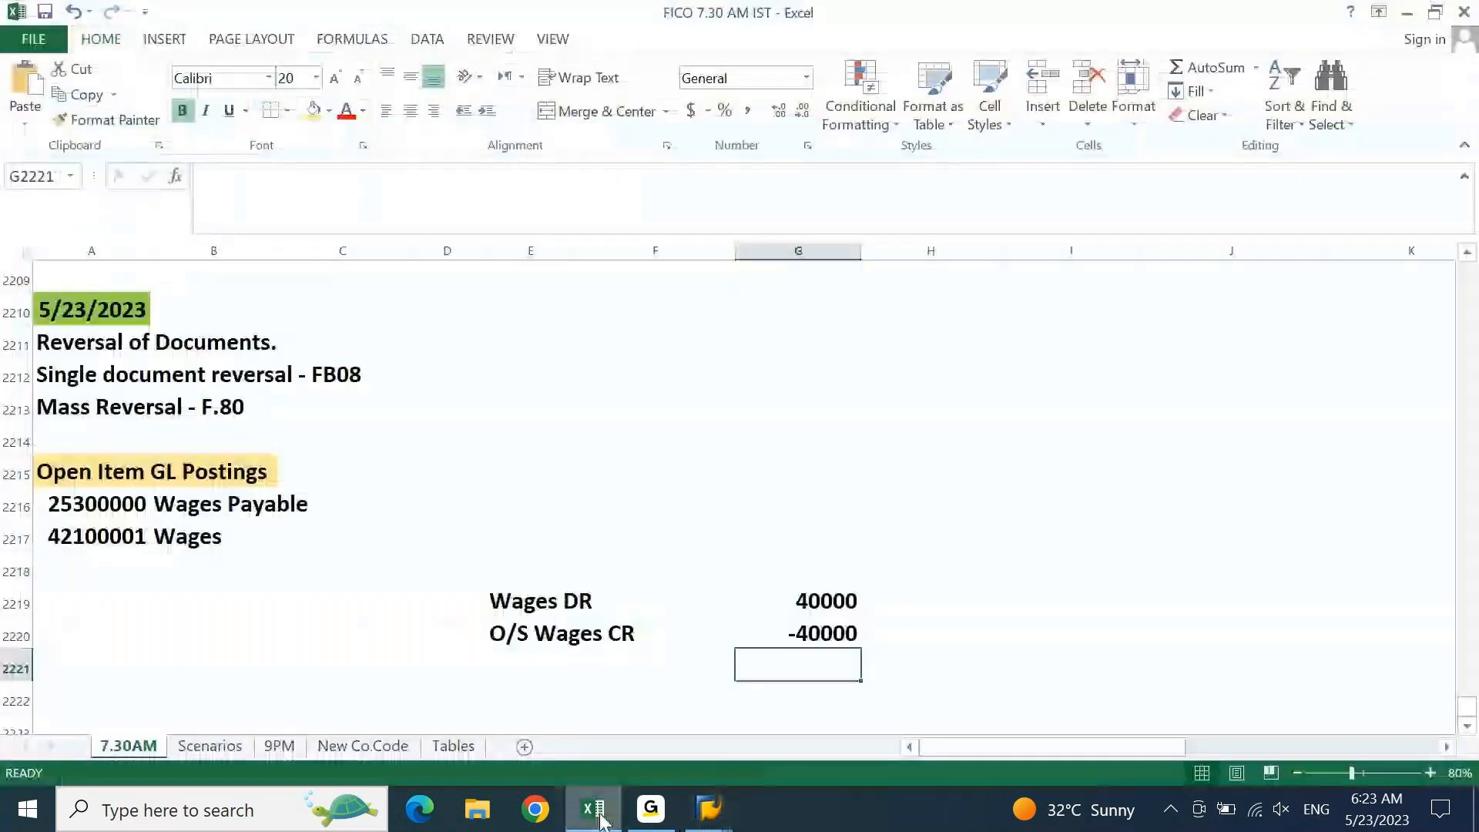
click(97, 537)
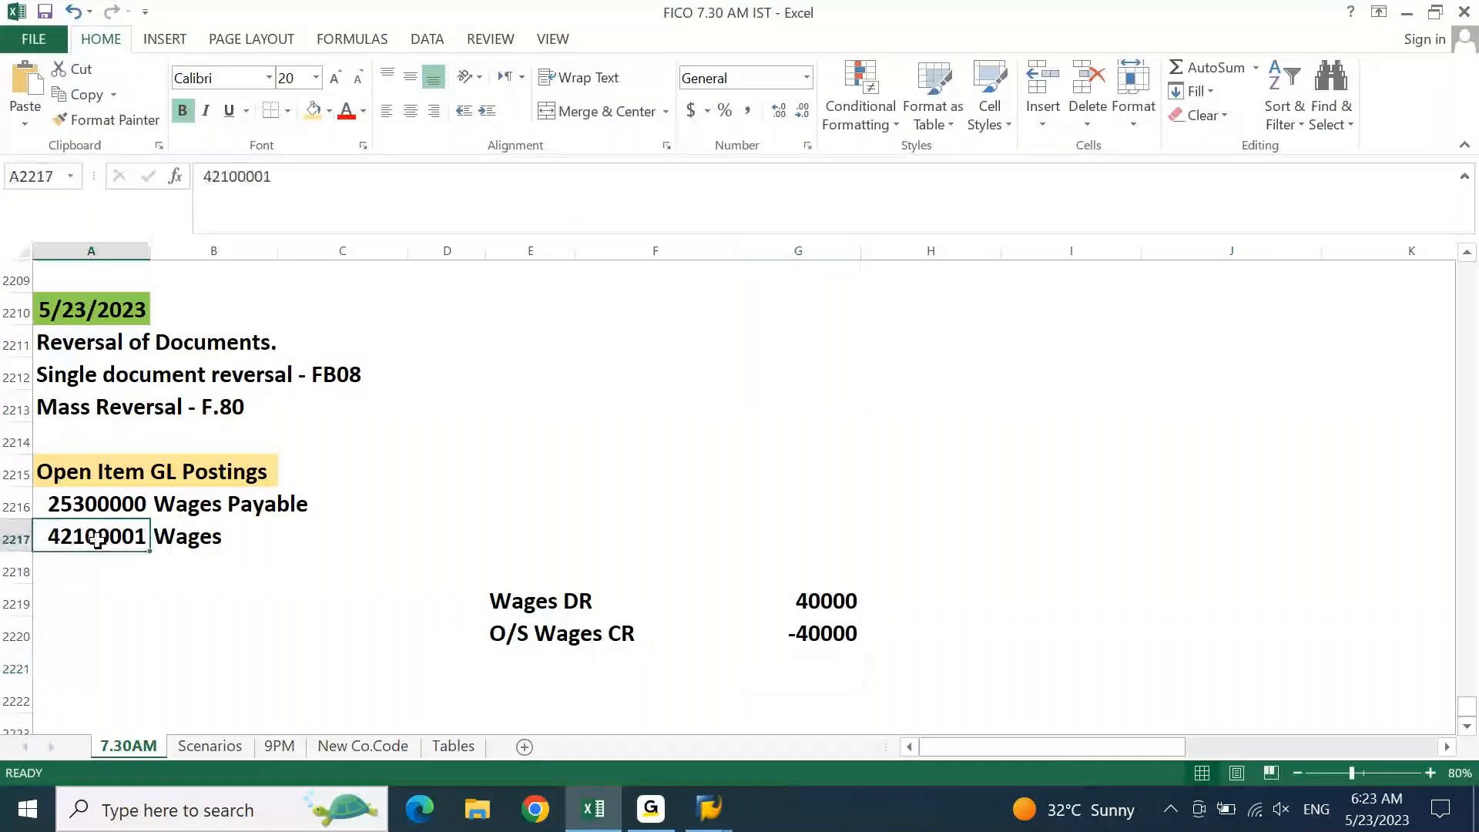
key(ctrl+c)
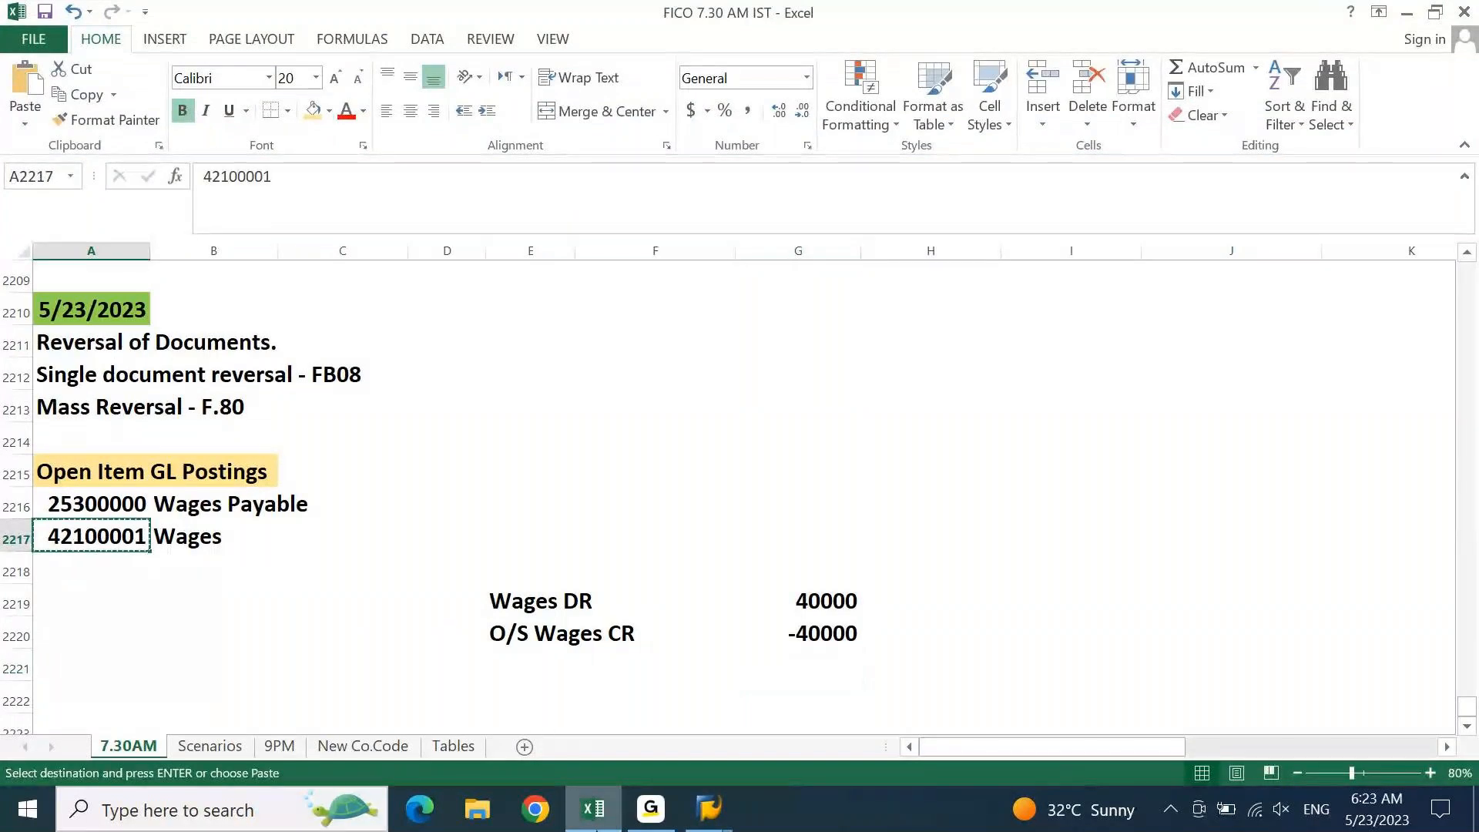
click(594, 823)
click(280, 626)
key(ctrl+v)
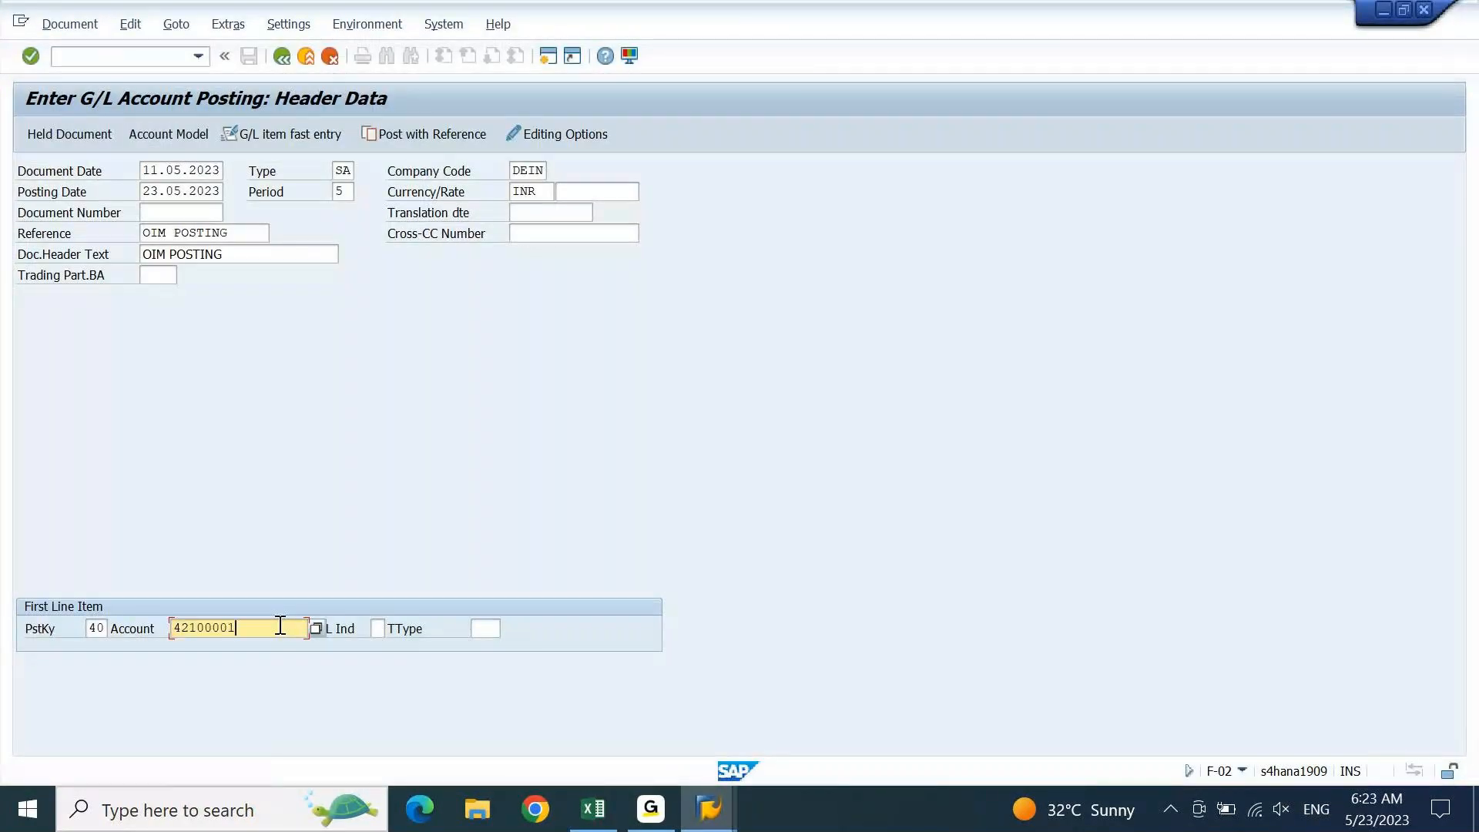
key(Return)
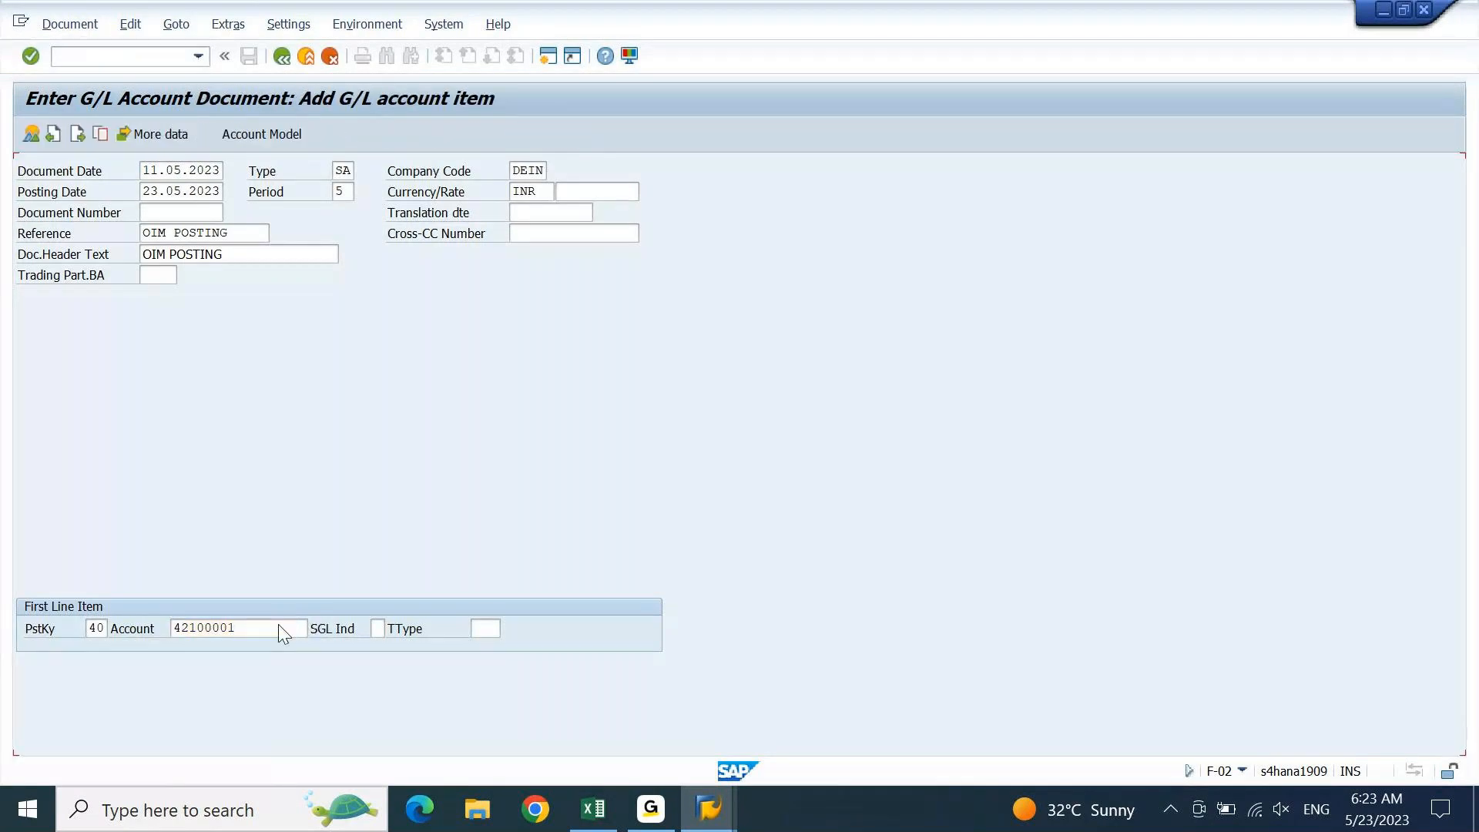
Set the Wages debit item's amount to 40000 INR and assign it to cost center DEIN012001
text(40000)
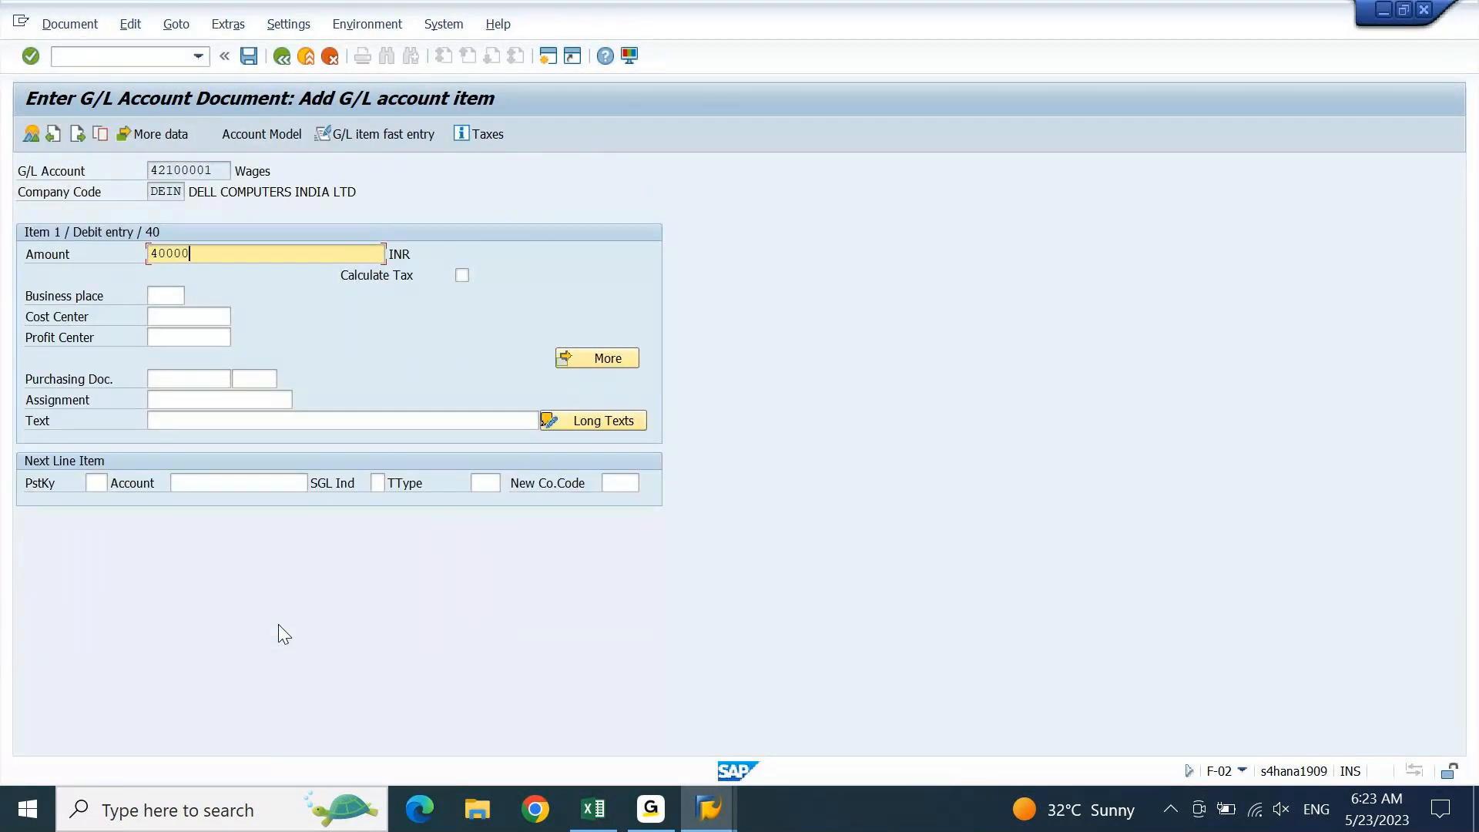
key(Tab)
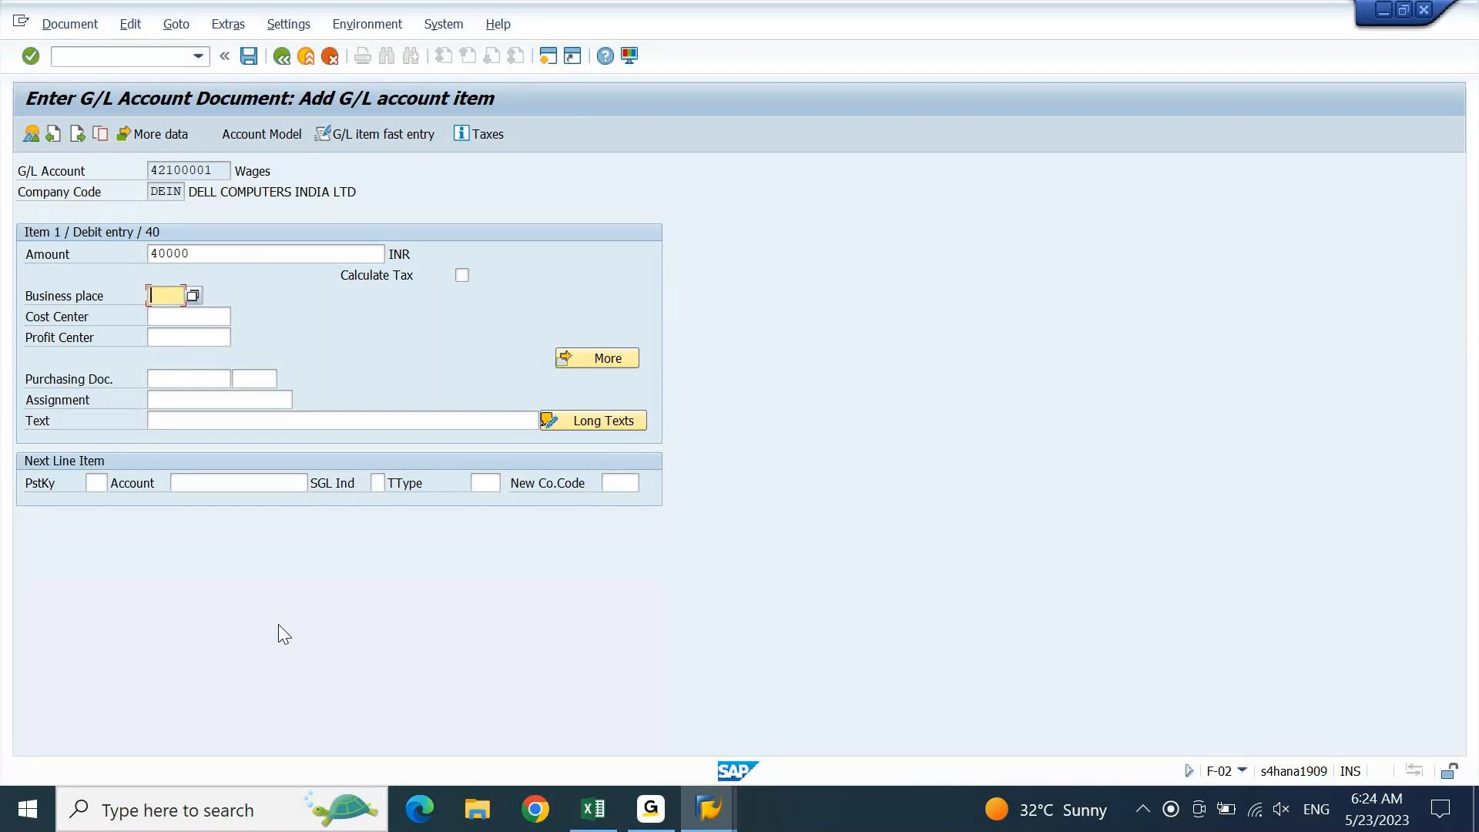
click(212, 319)
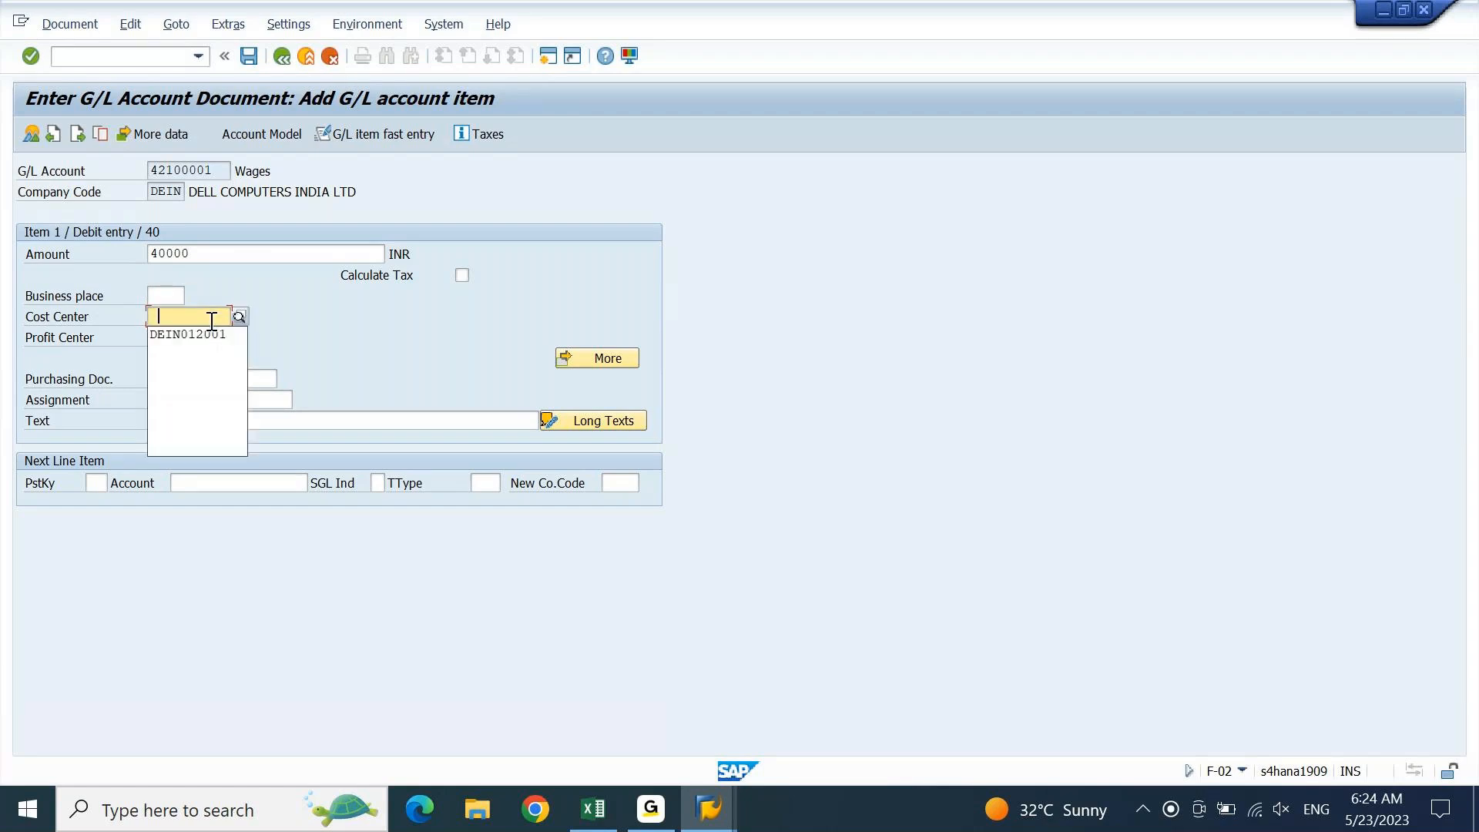
click(211, 331)
key(Return)
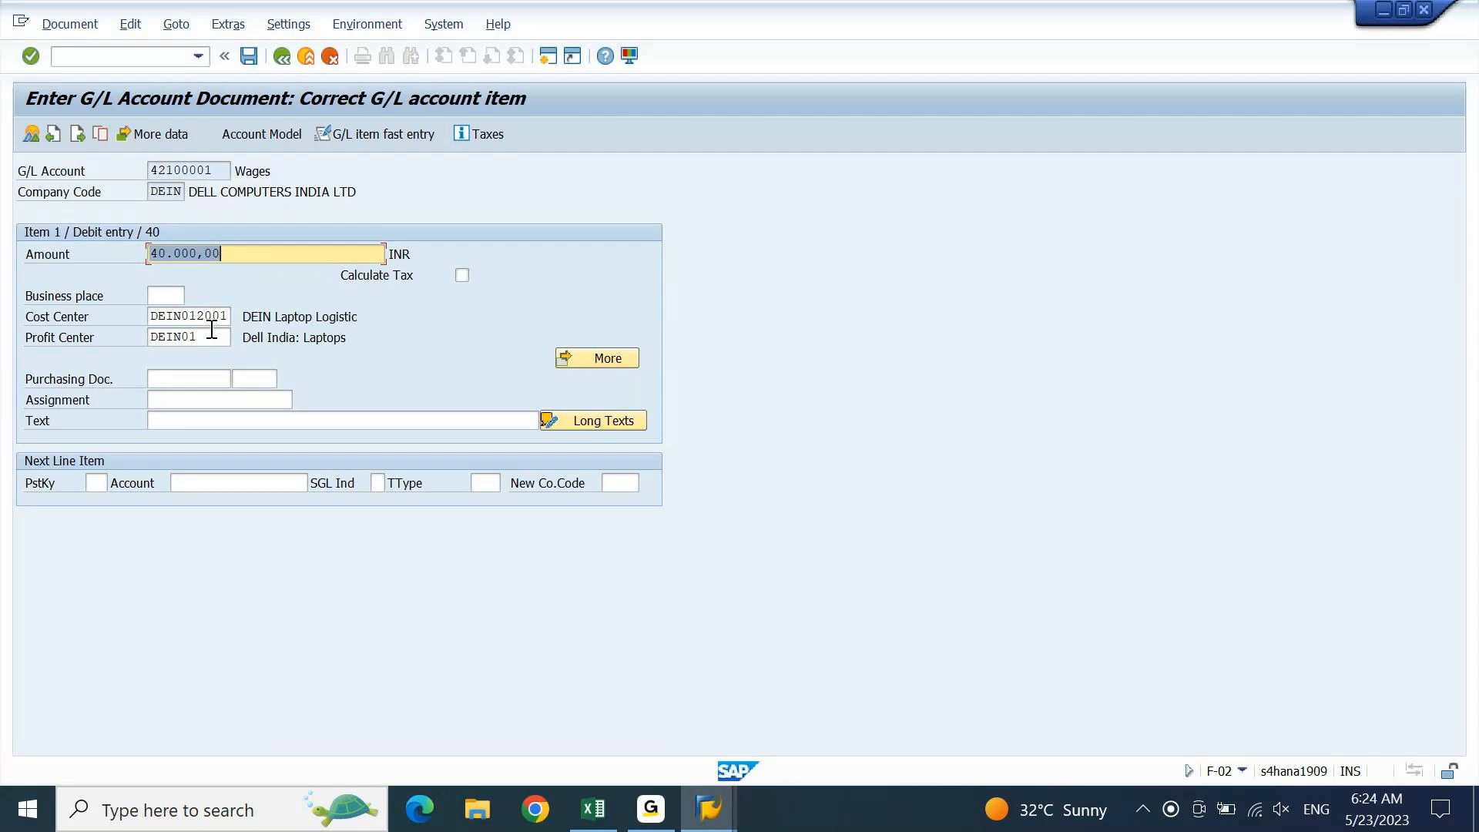
Enter "wages may 2023" as the Wages debit item's text
click(195, 421)
text(wages)
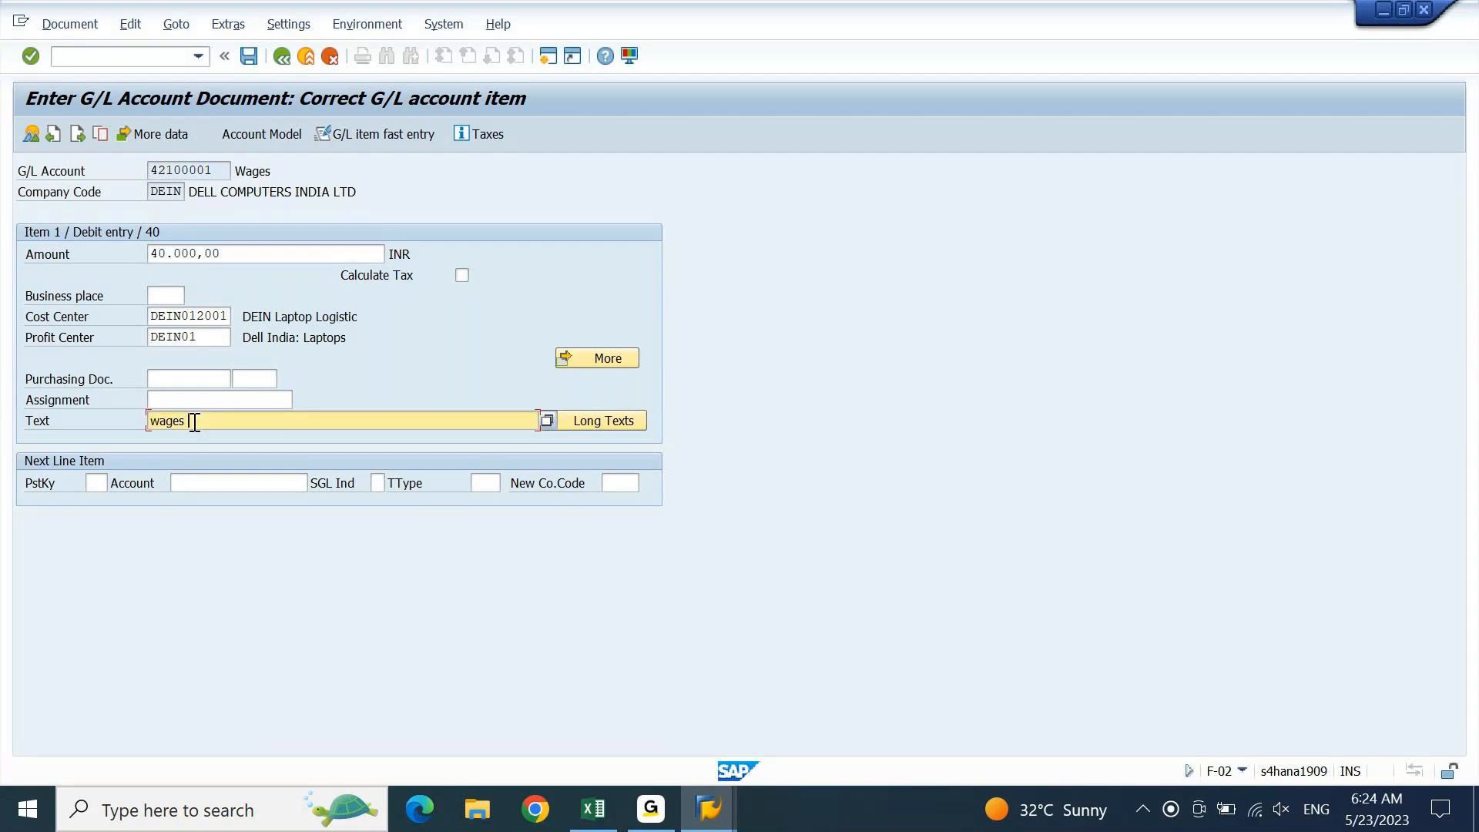
text( may)
text(2023)
key(Return)
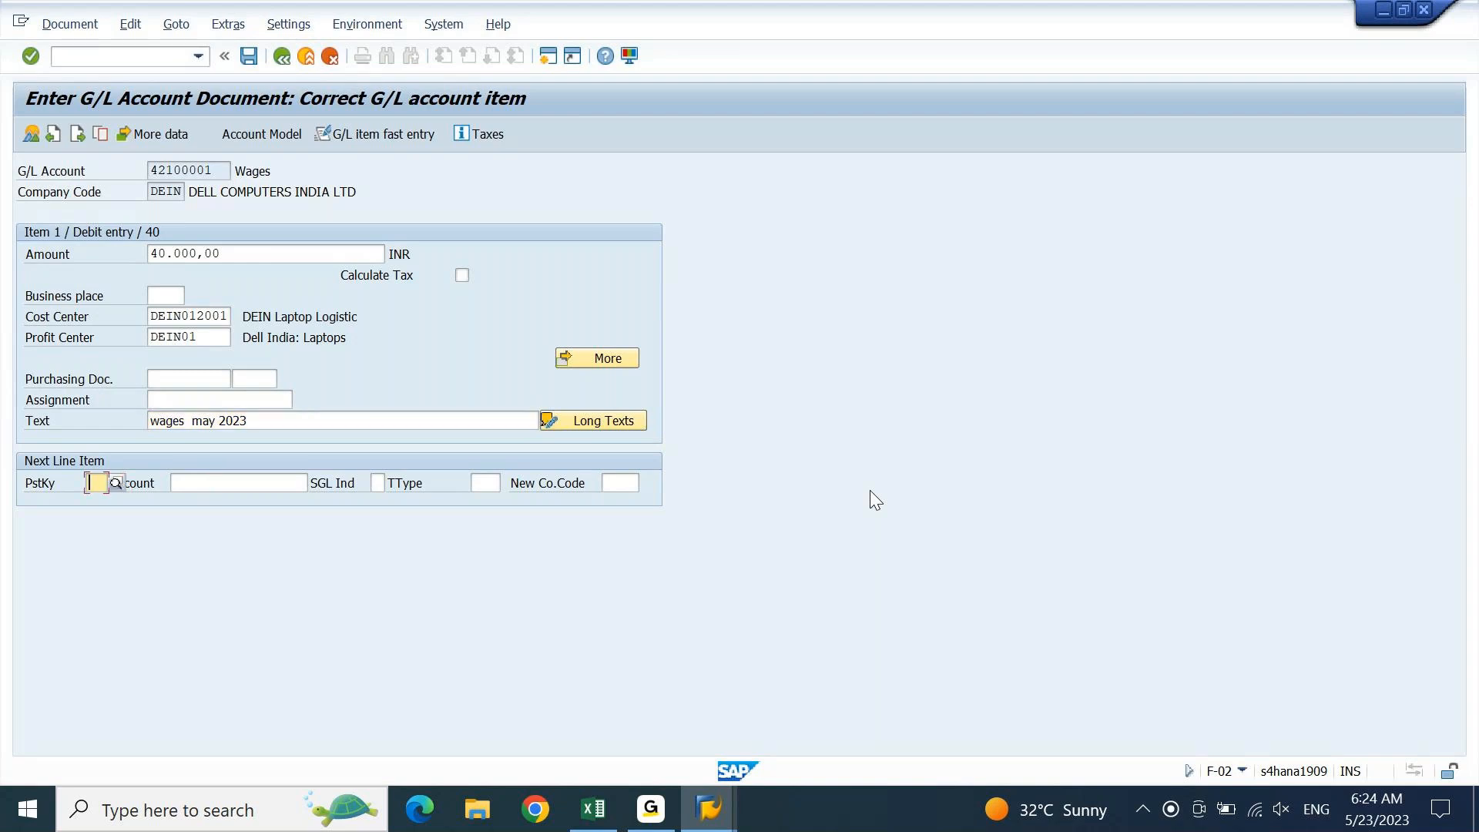
Add a second line item with posting key 50 and account 25300000, copied from cell A2216 in Excel
text(50)
key(Tab)
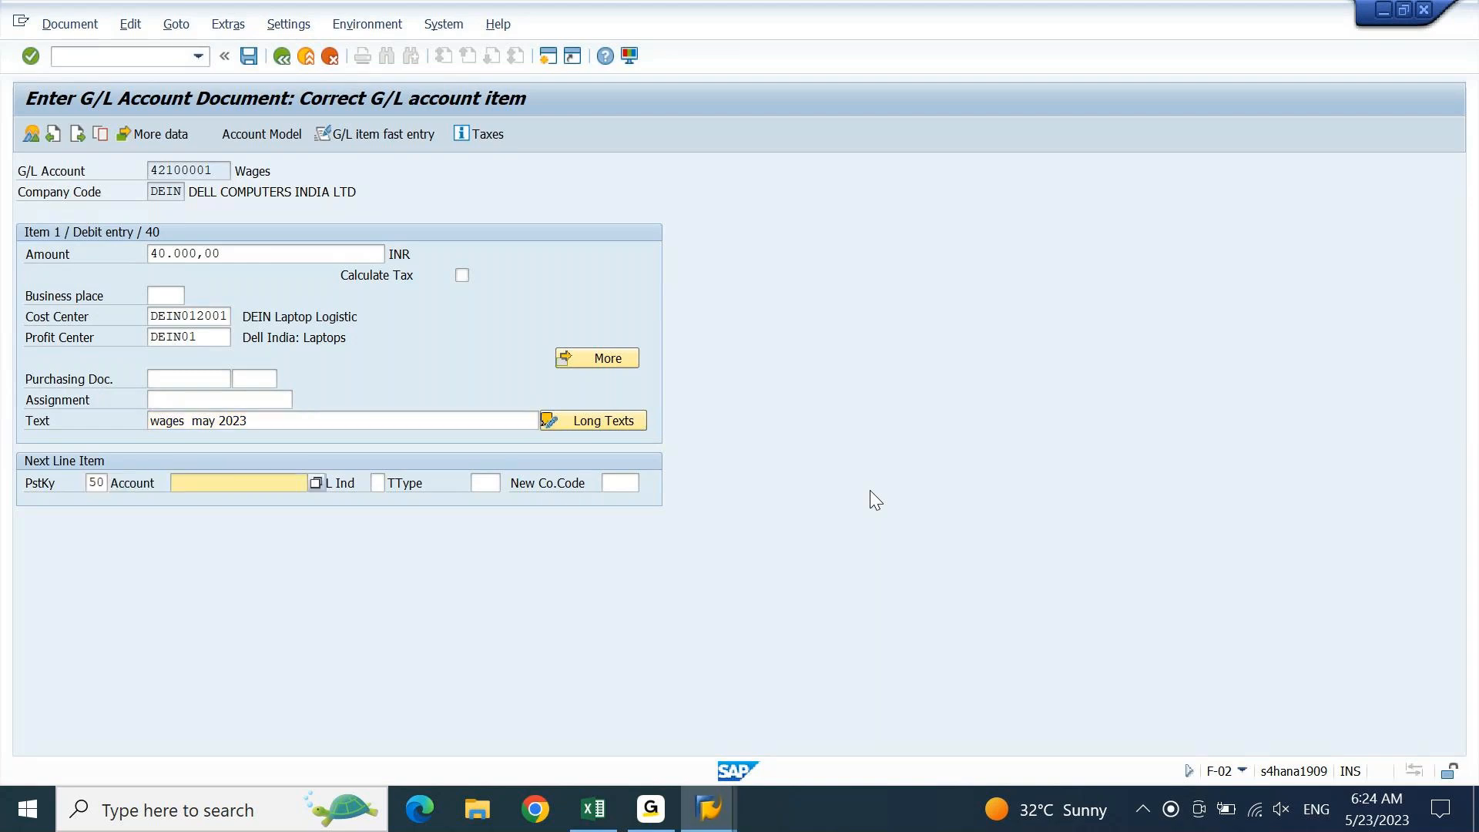
key(alt+Tab)
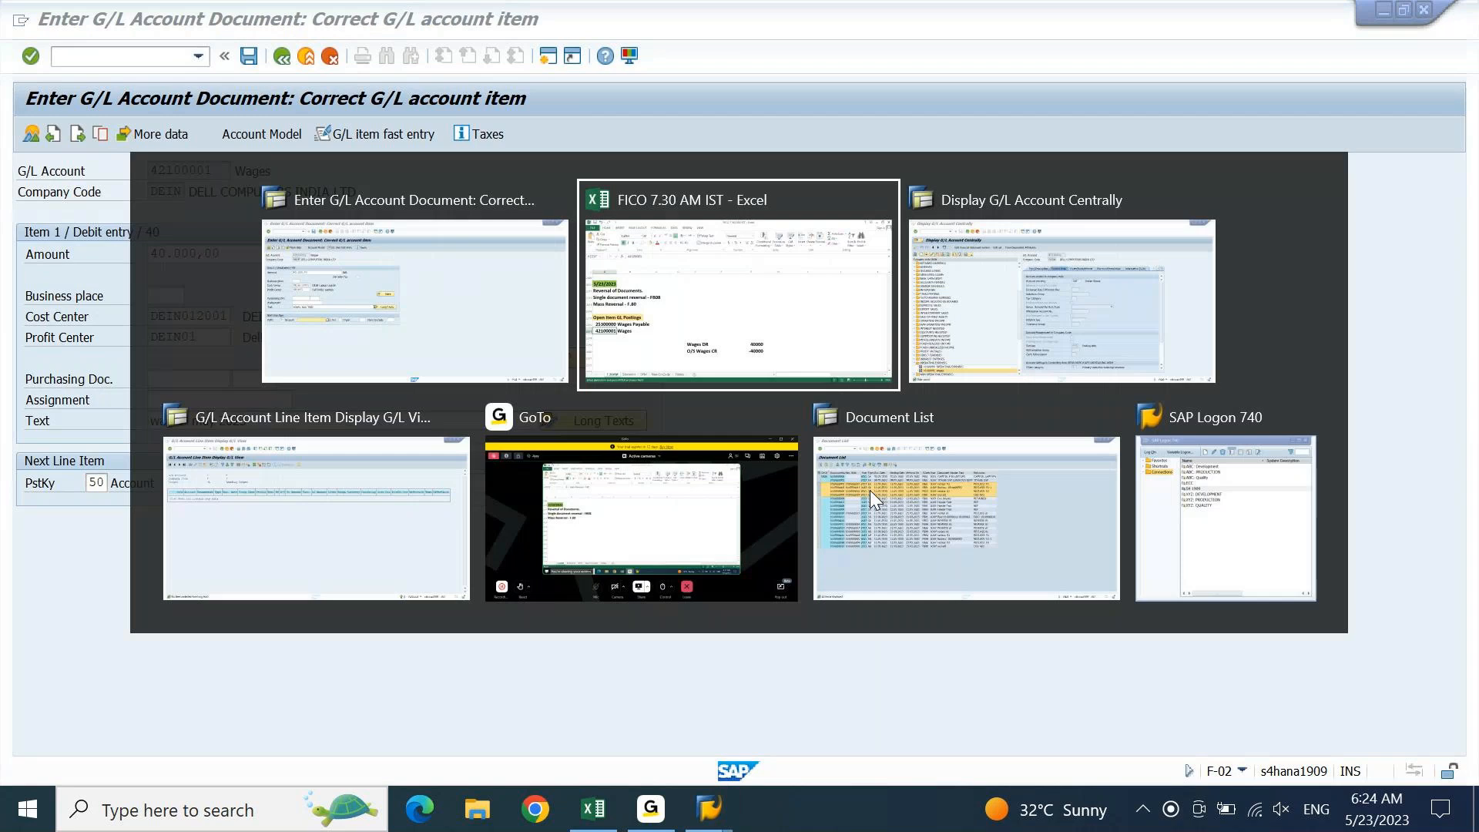
key(ctrl+c)
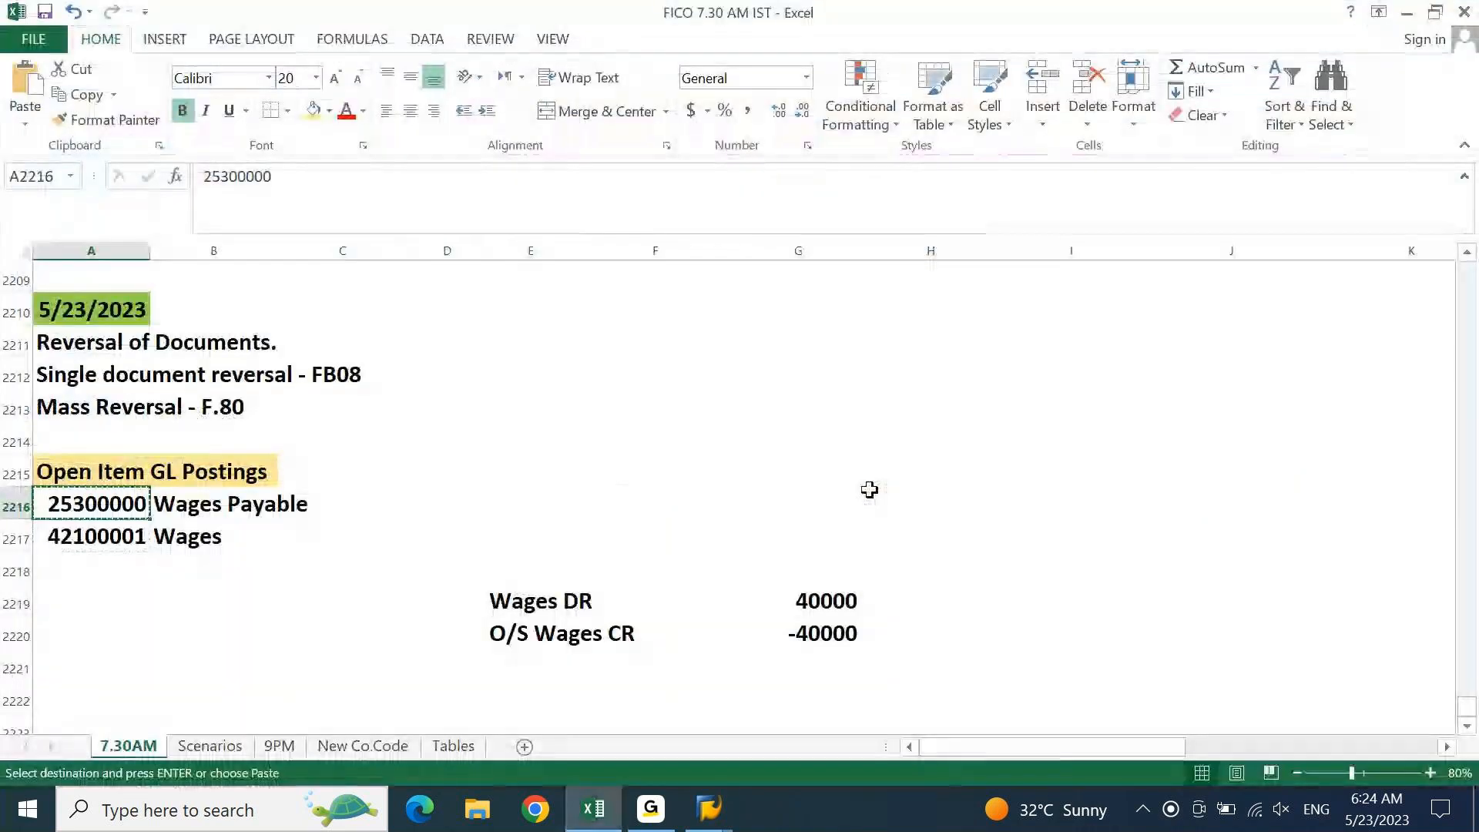
click(601, 813)
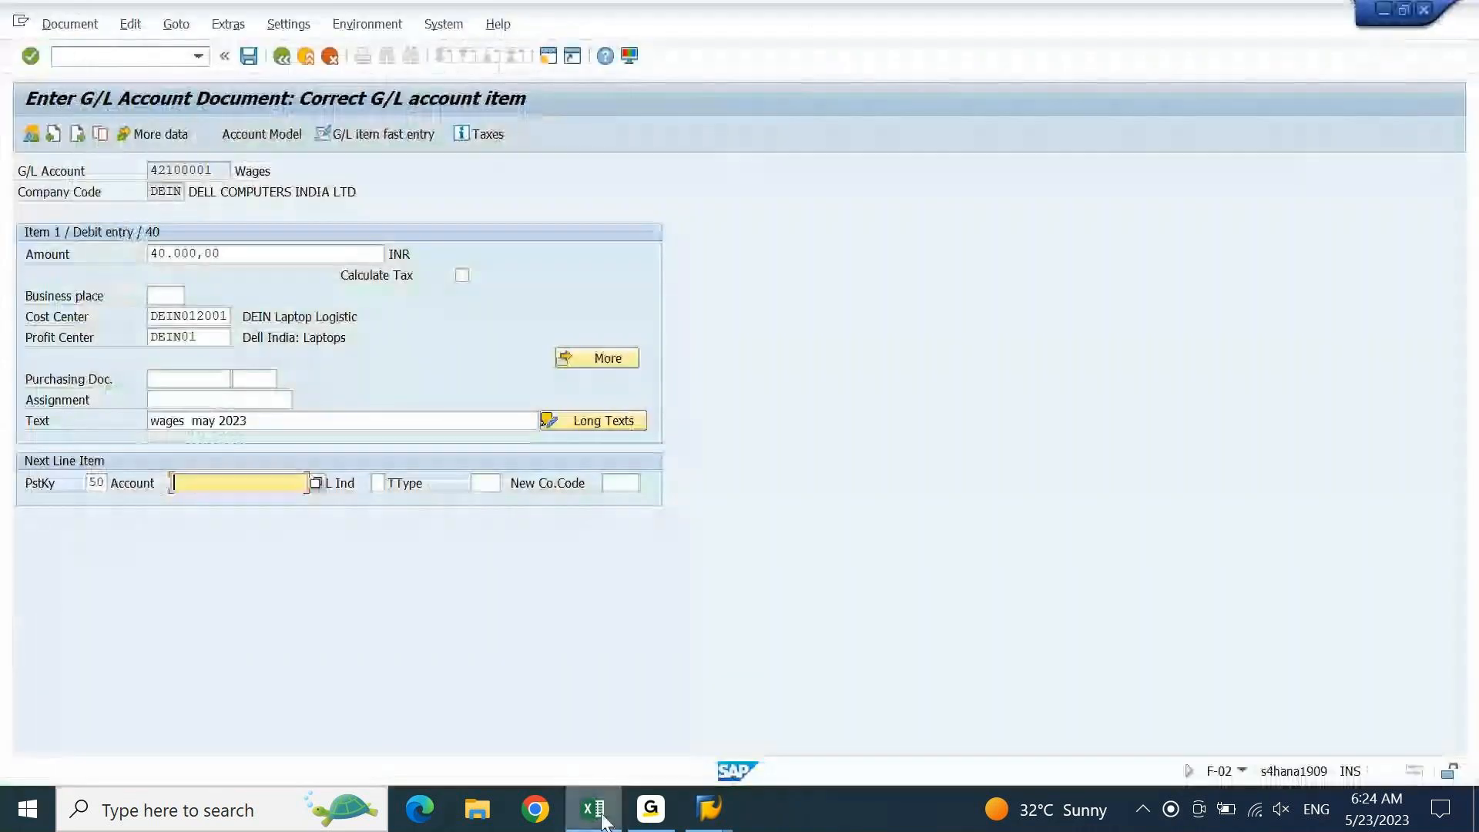
key(ctrl+v)
key(Return)
Enter * as the Outstanding Wages credit amount and + as its text to carry over the first item's amount and text
text(*)
key(Tab)
key(Tab)
key(Tab)
key(Tab)
key(Tab)
key(Tab)
key(Tab)
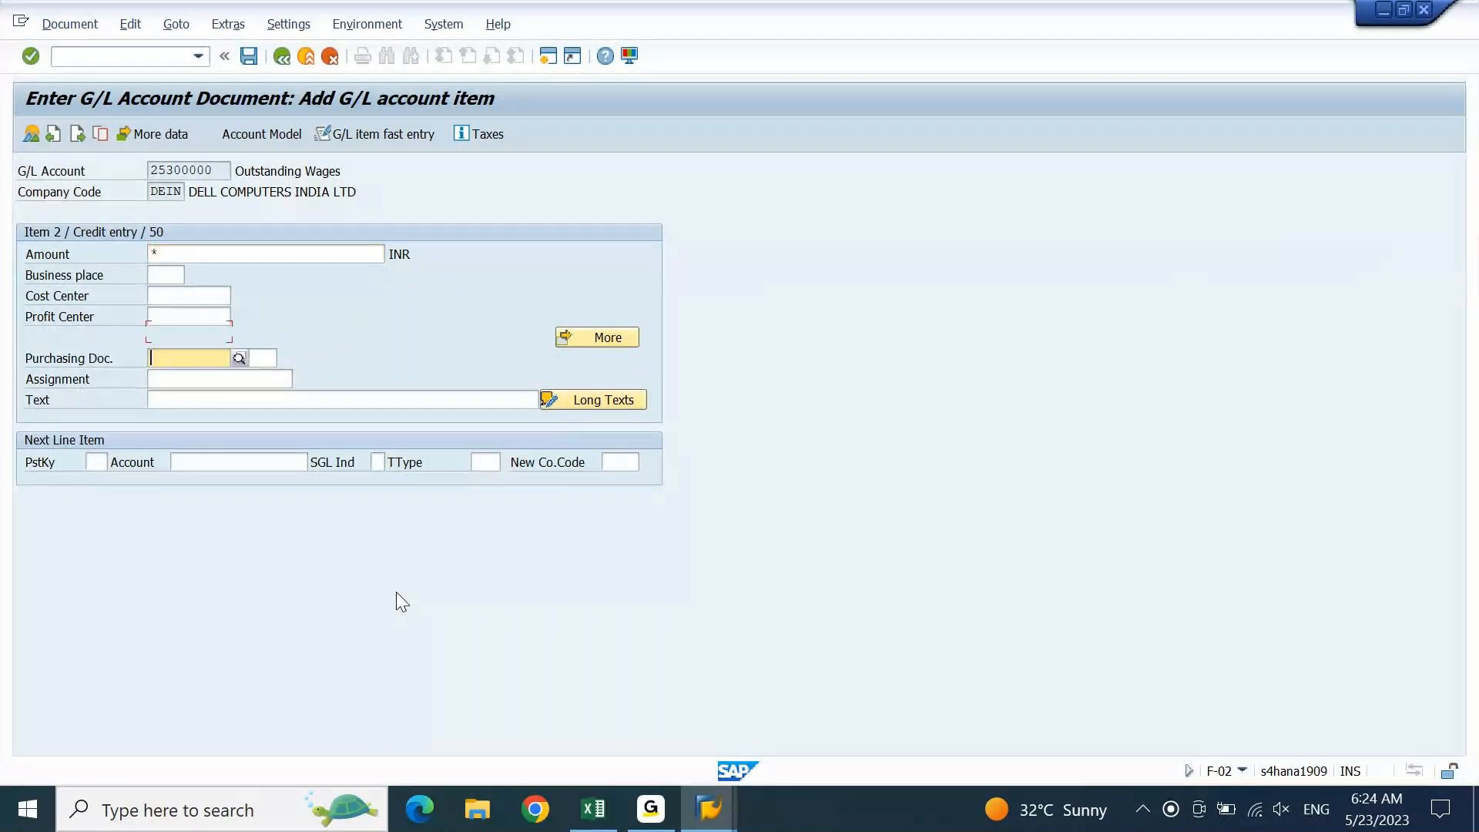
text(wages  may 2023)
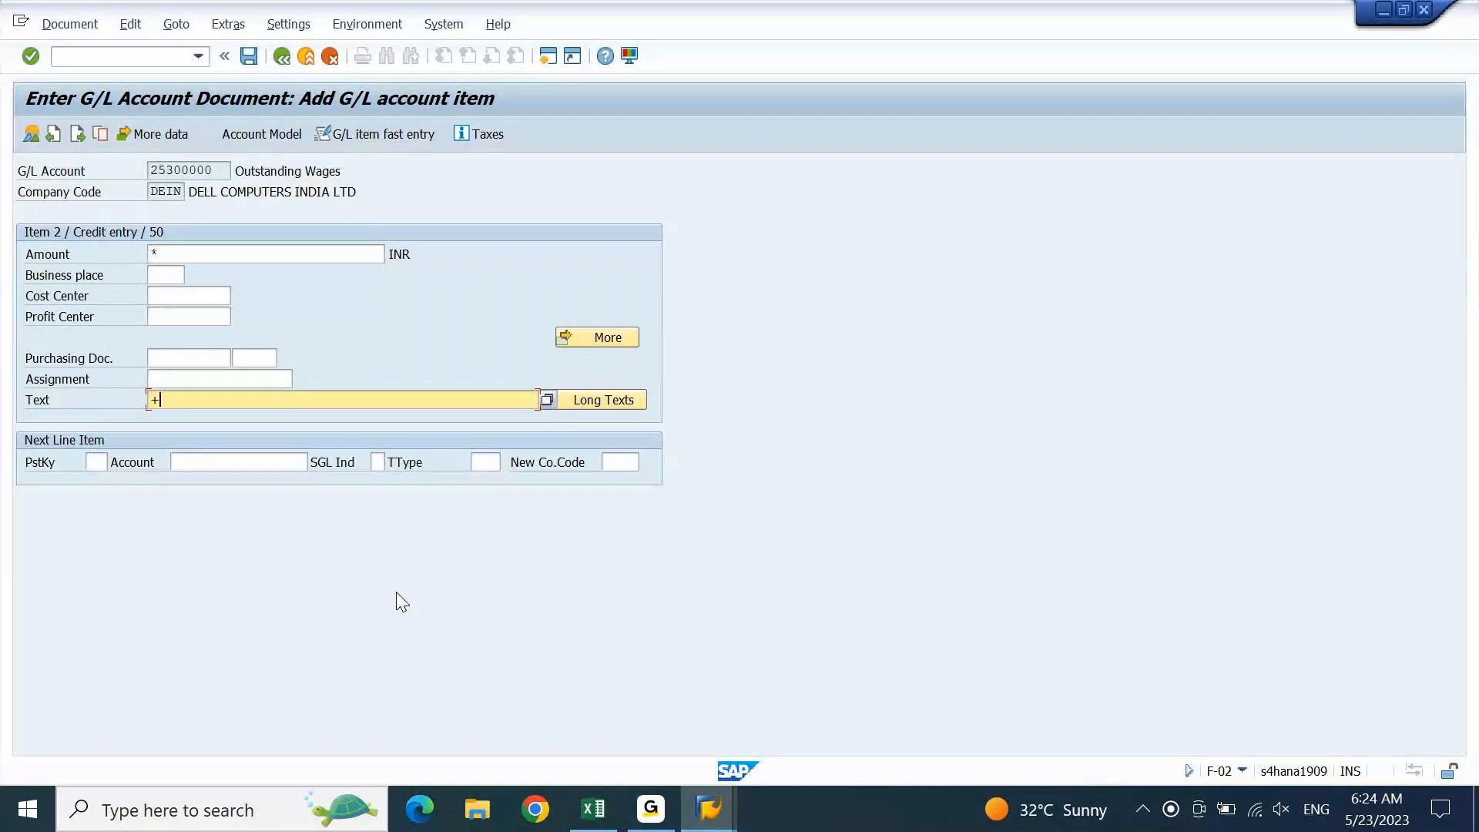
key(Return)
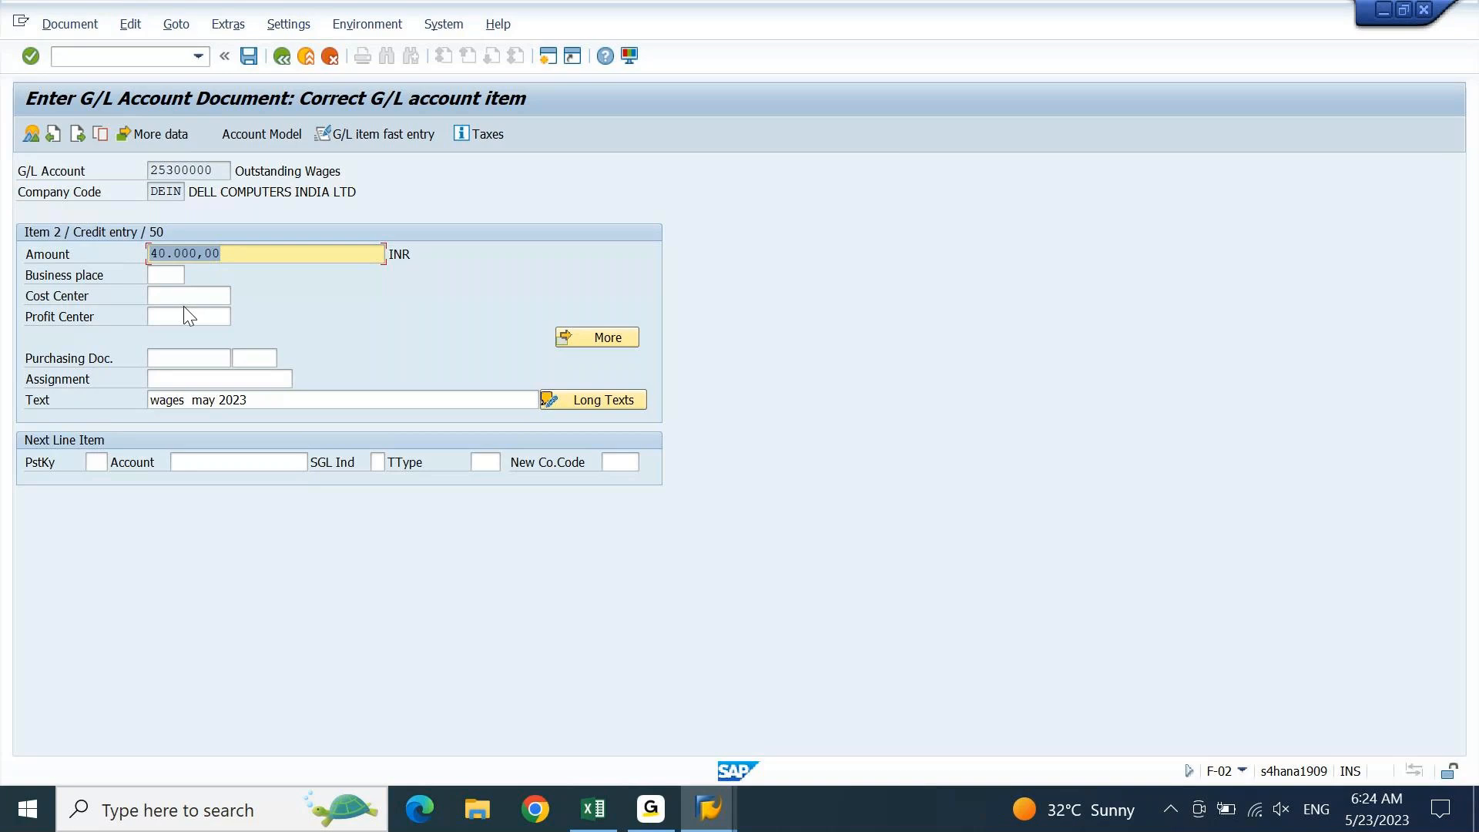
Simulate the document and its general ledger view, and check the profit center on the Outstanding Wages line
click(99, 29)
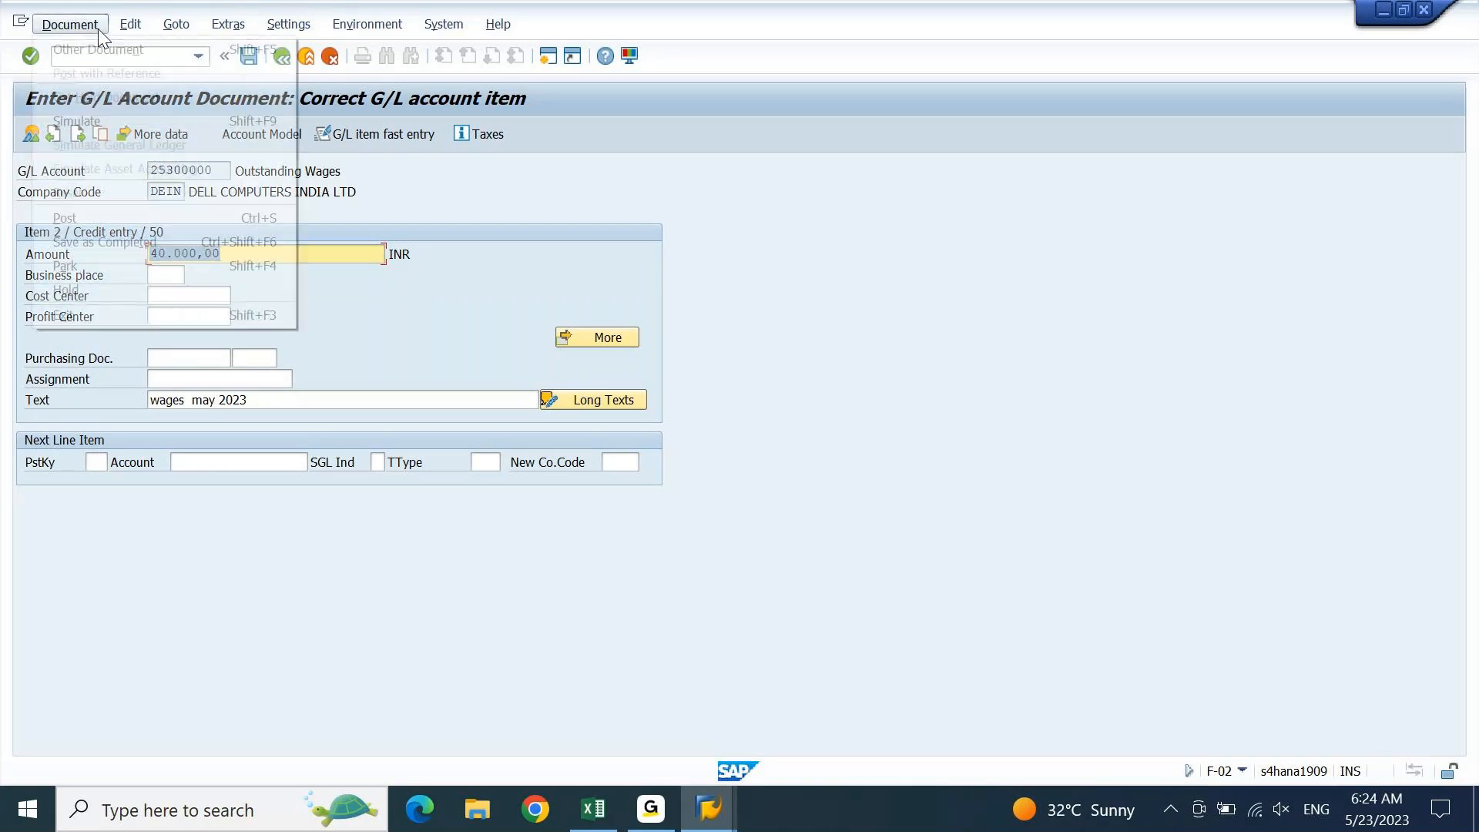
click(98, 117)
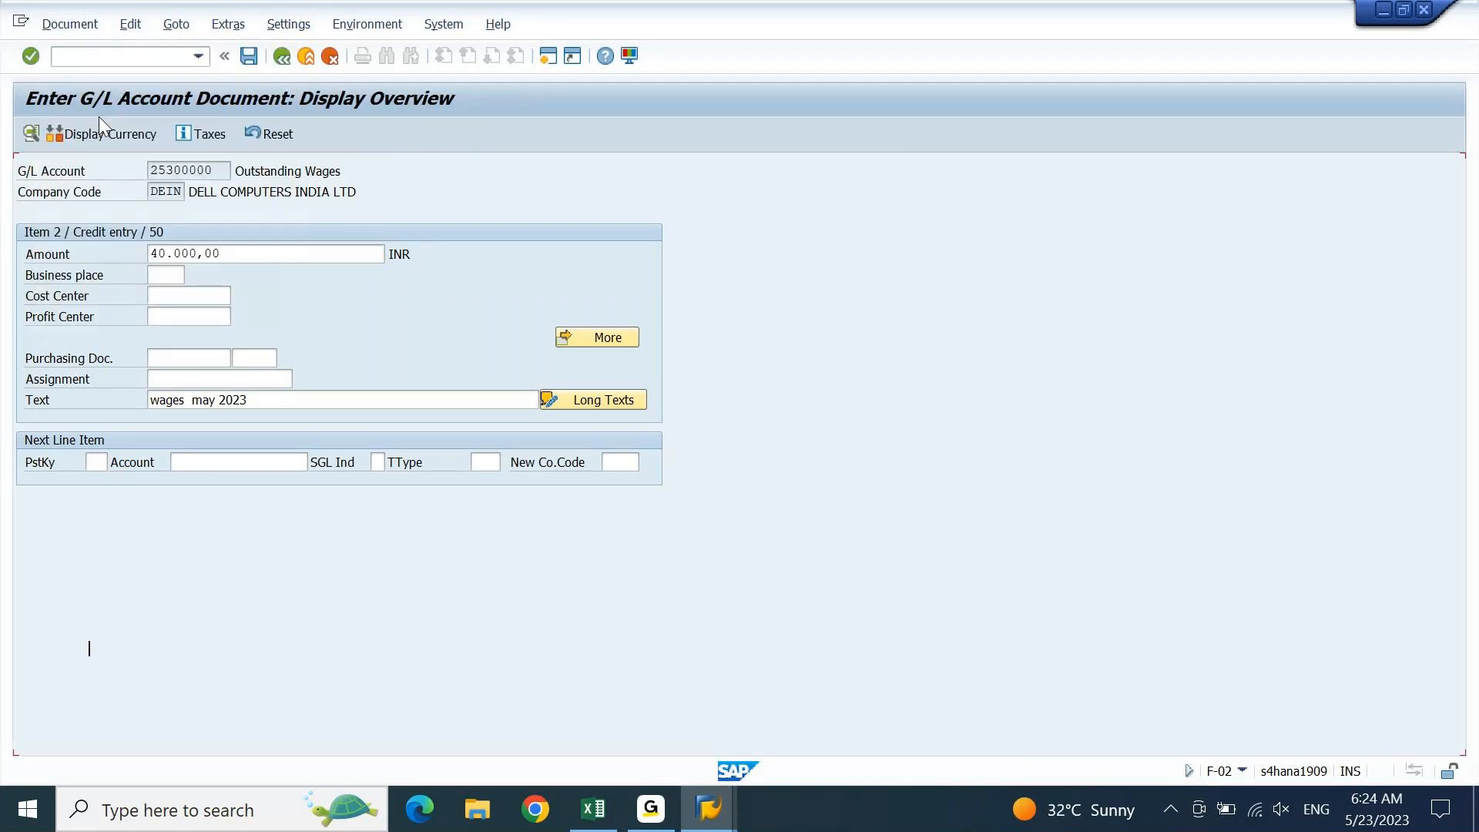
click(99, 27)
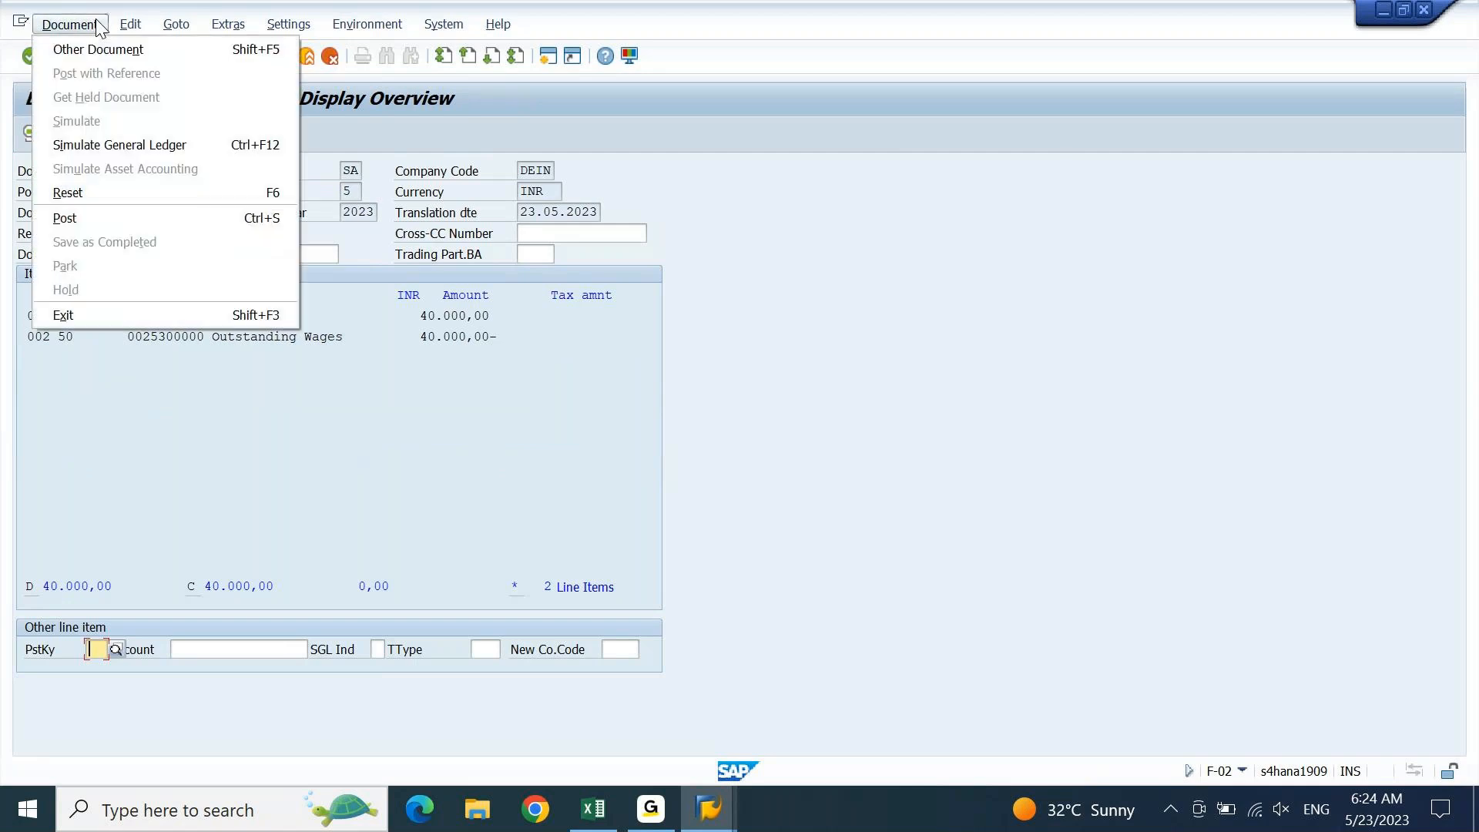
click(115, 148)
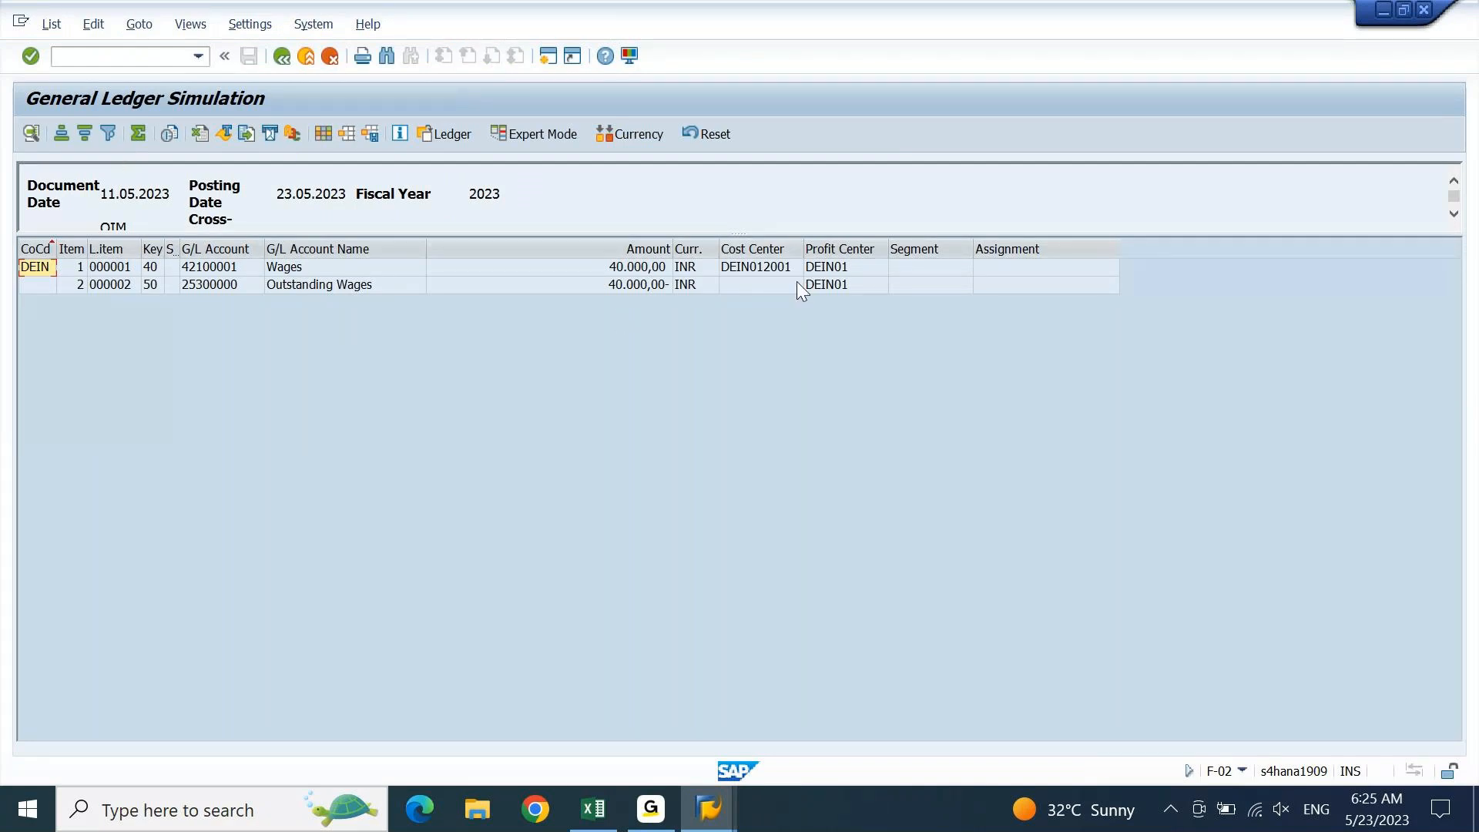
click(820, 289)
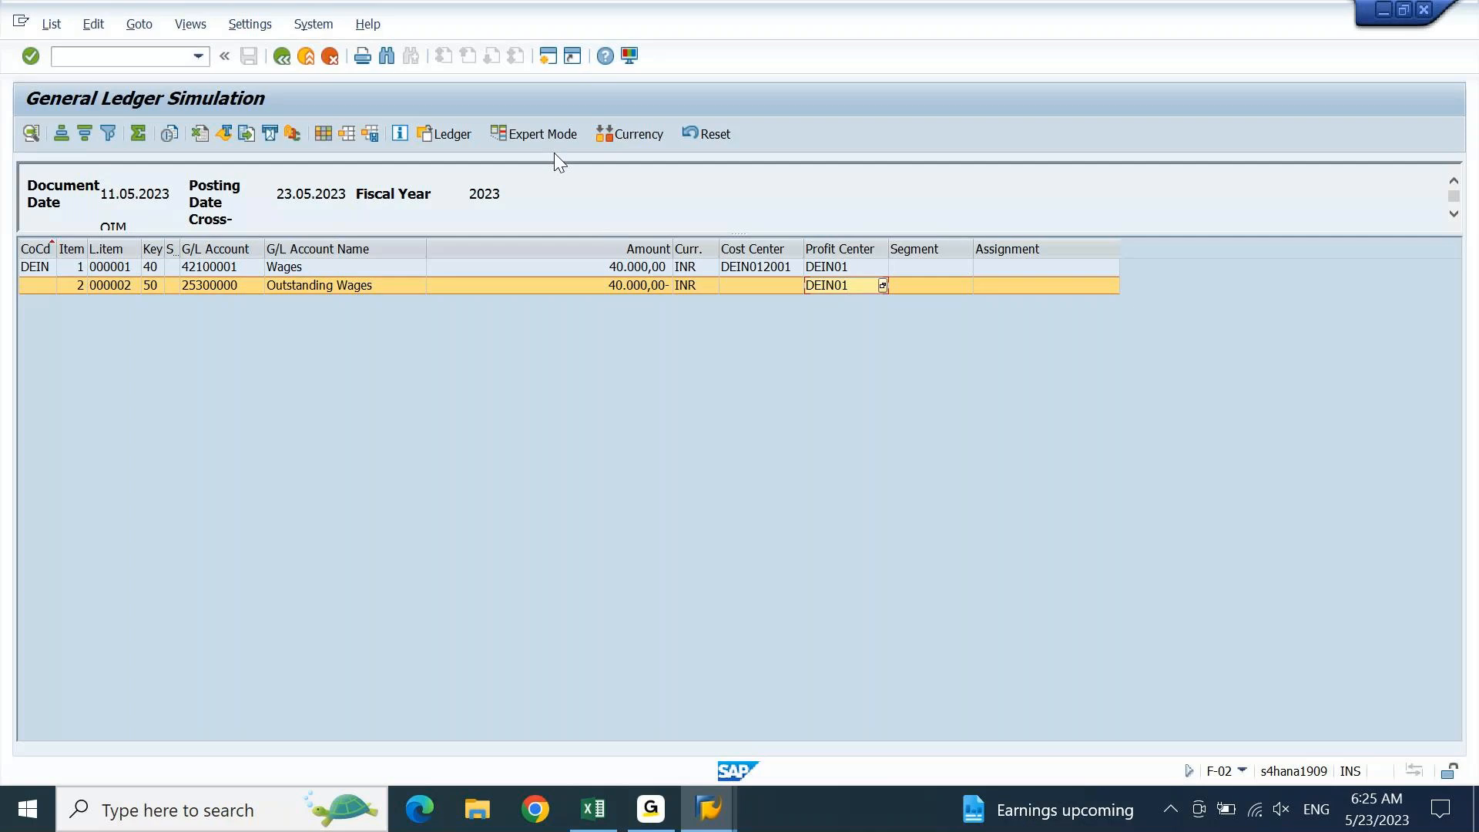
Open the document splitting simulation in Expert Mode and examine the account assignment category and origin of both wages line items
click(549, 127)
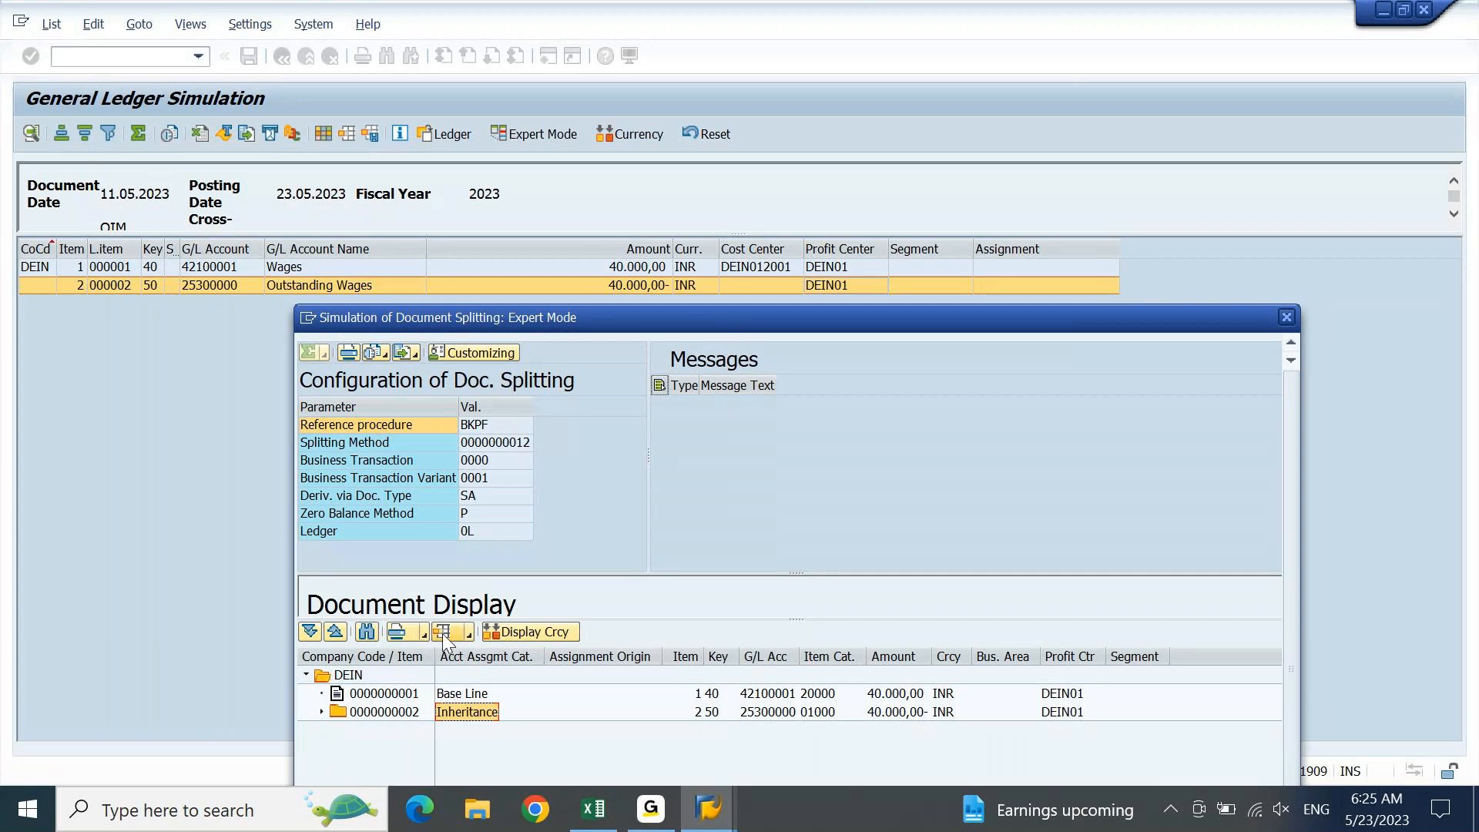
click(396, 693)
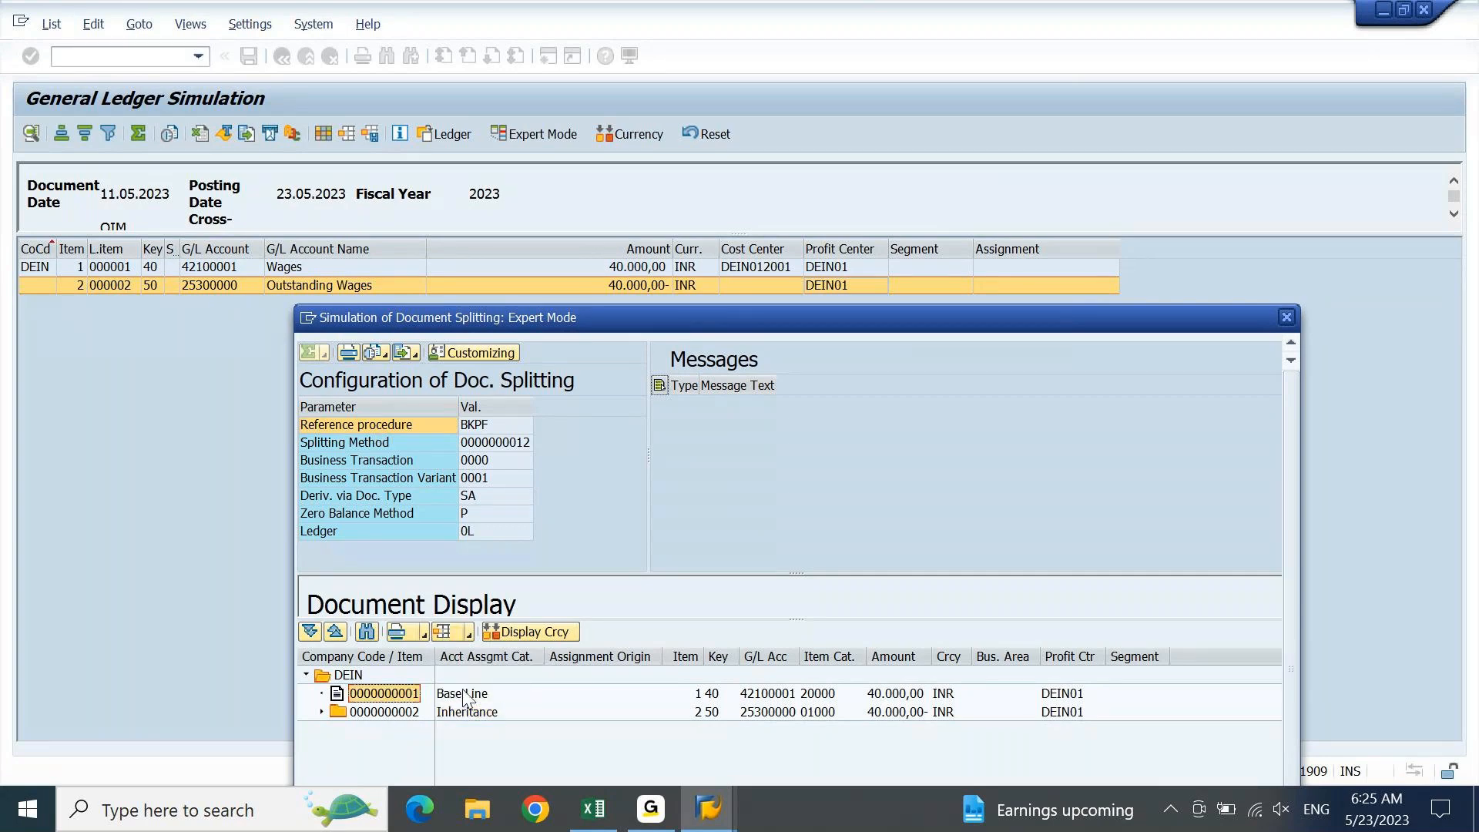
click(466, 694)
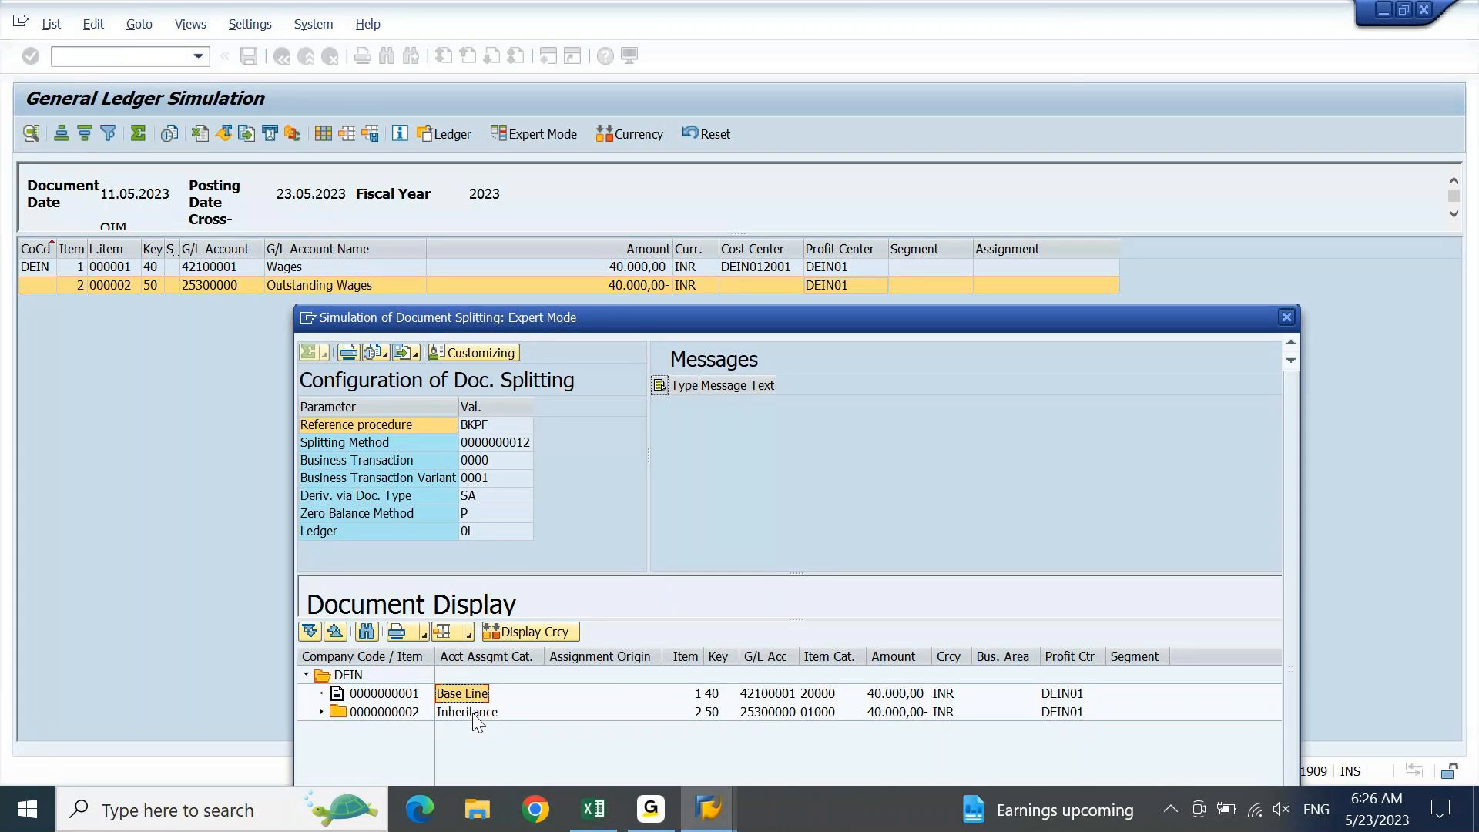
click(473, 713)
click(322, 713)
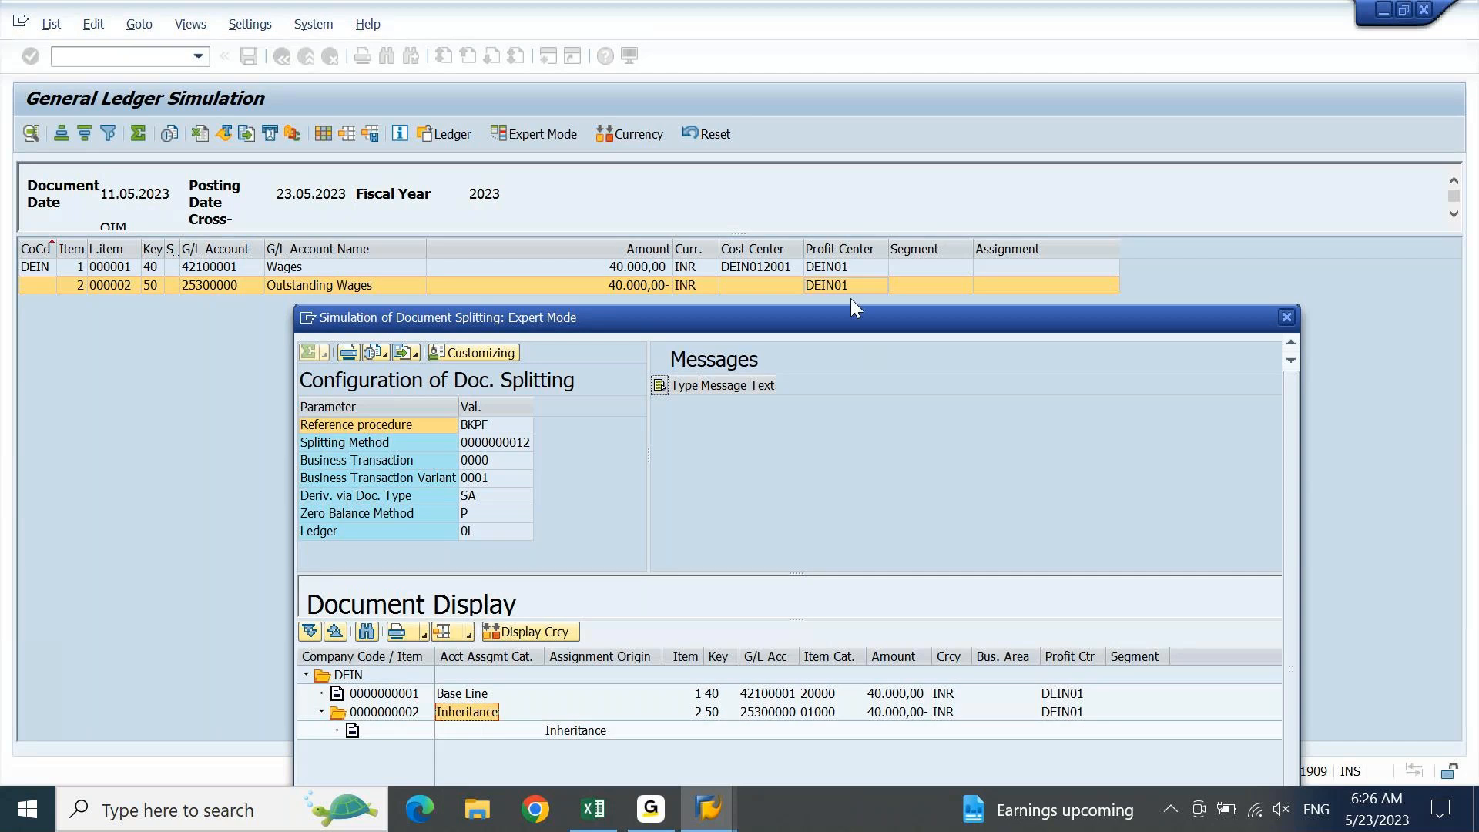
drag(844, 322, 844, 111)
click(567, 520)
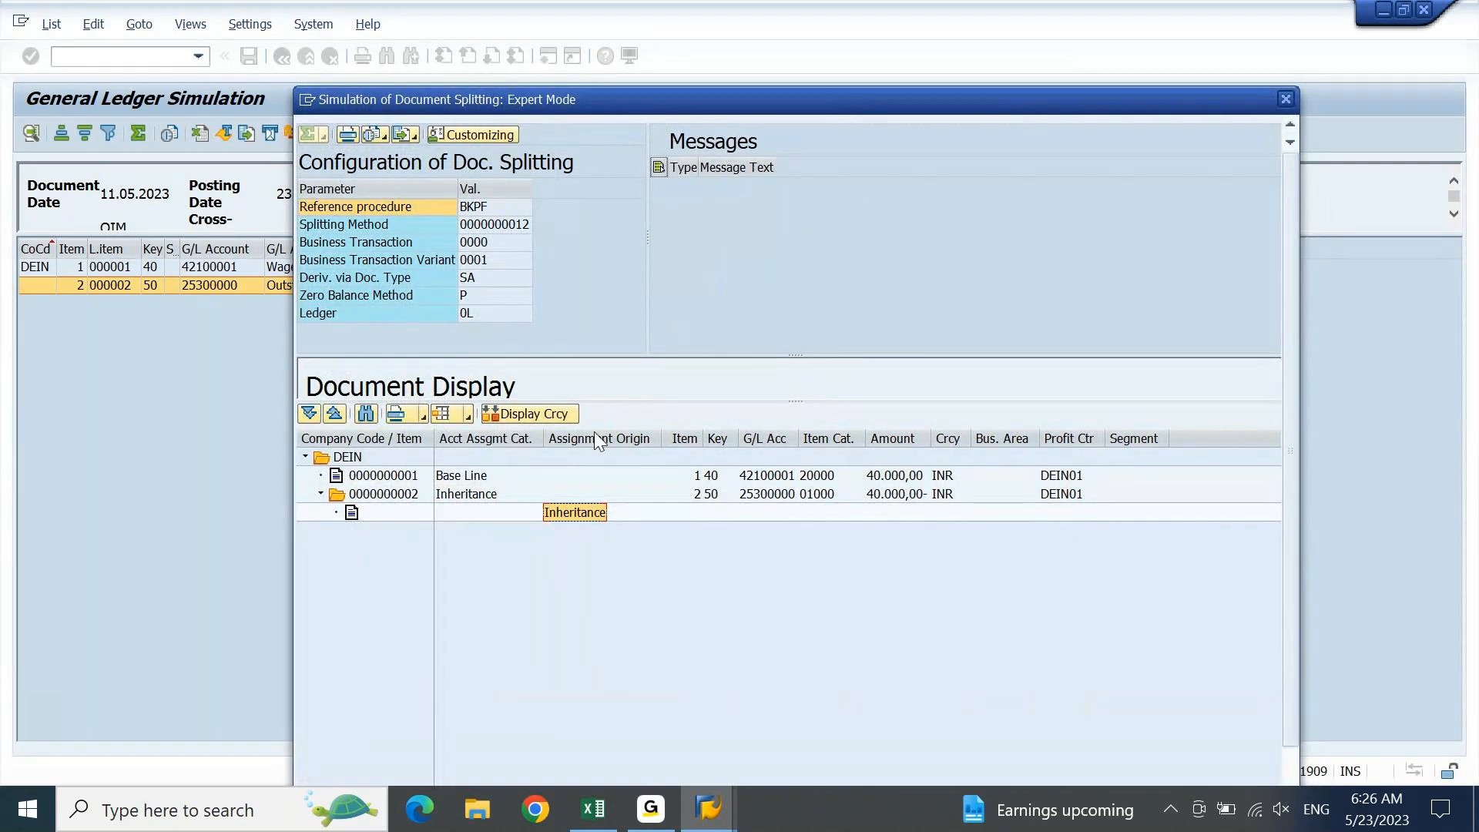
click(469, 479)
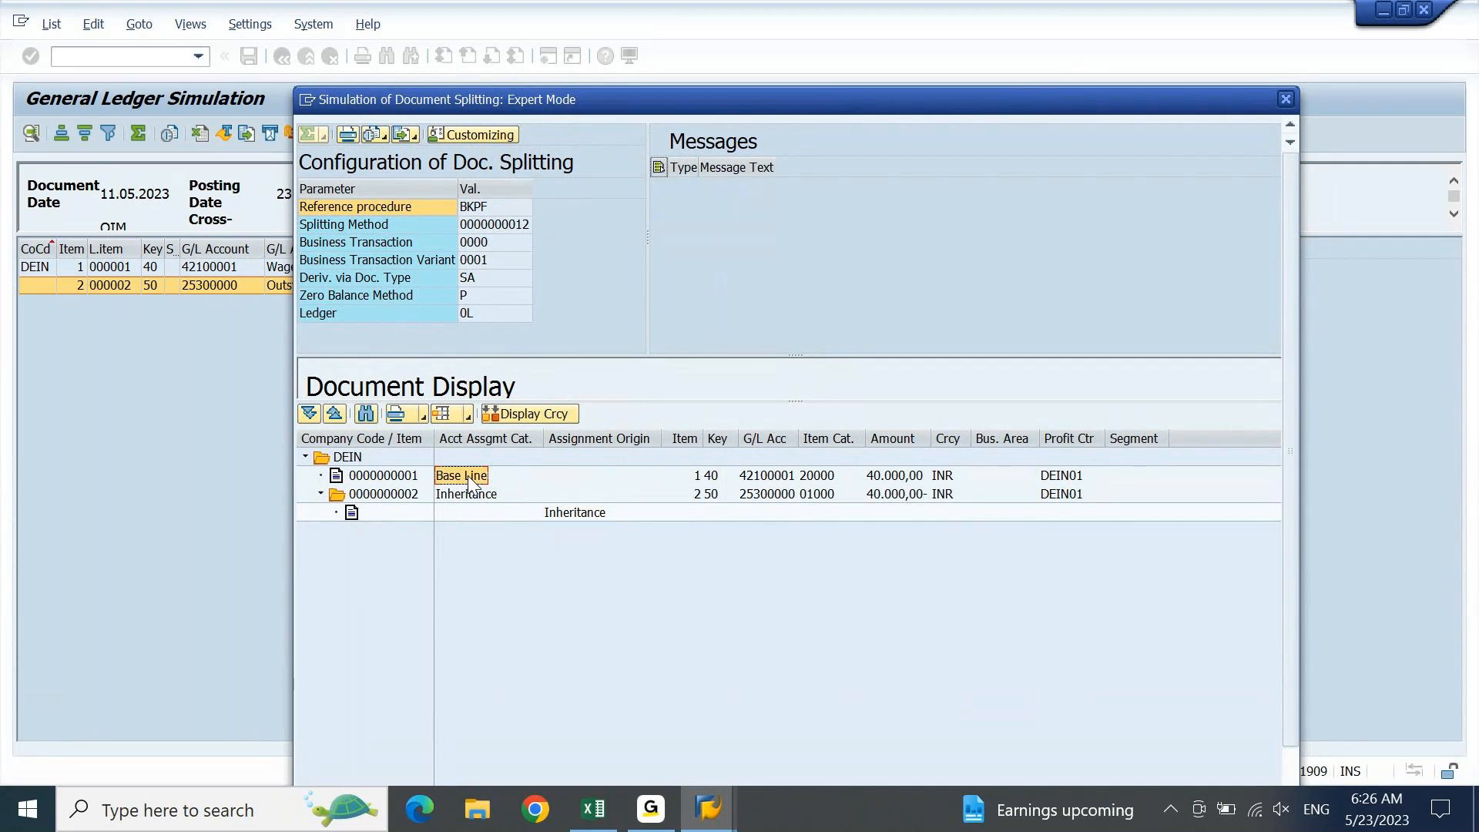
click(321, 495)
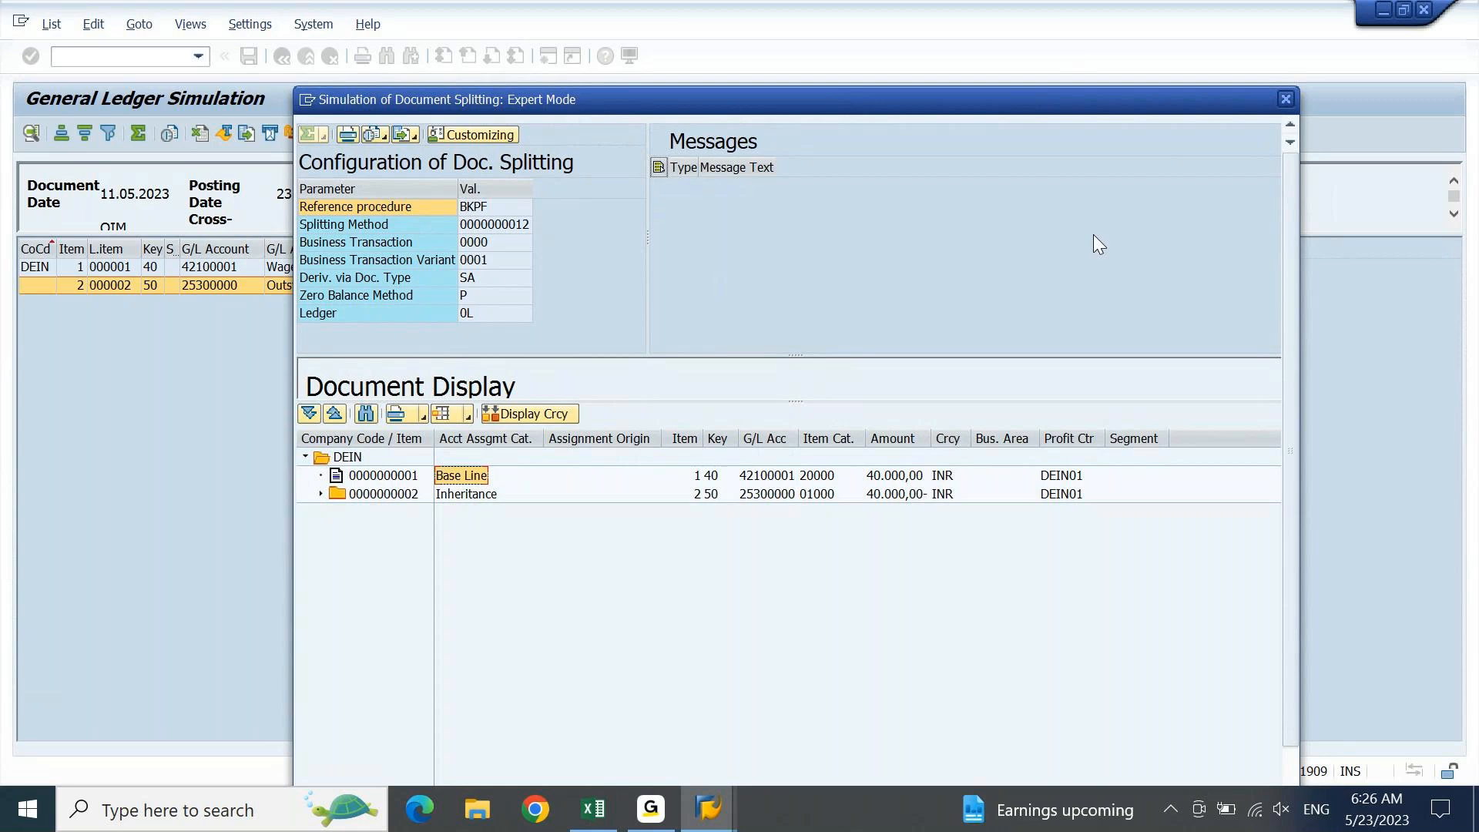
click(1286, 100)
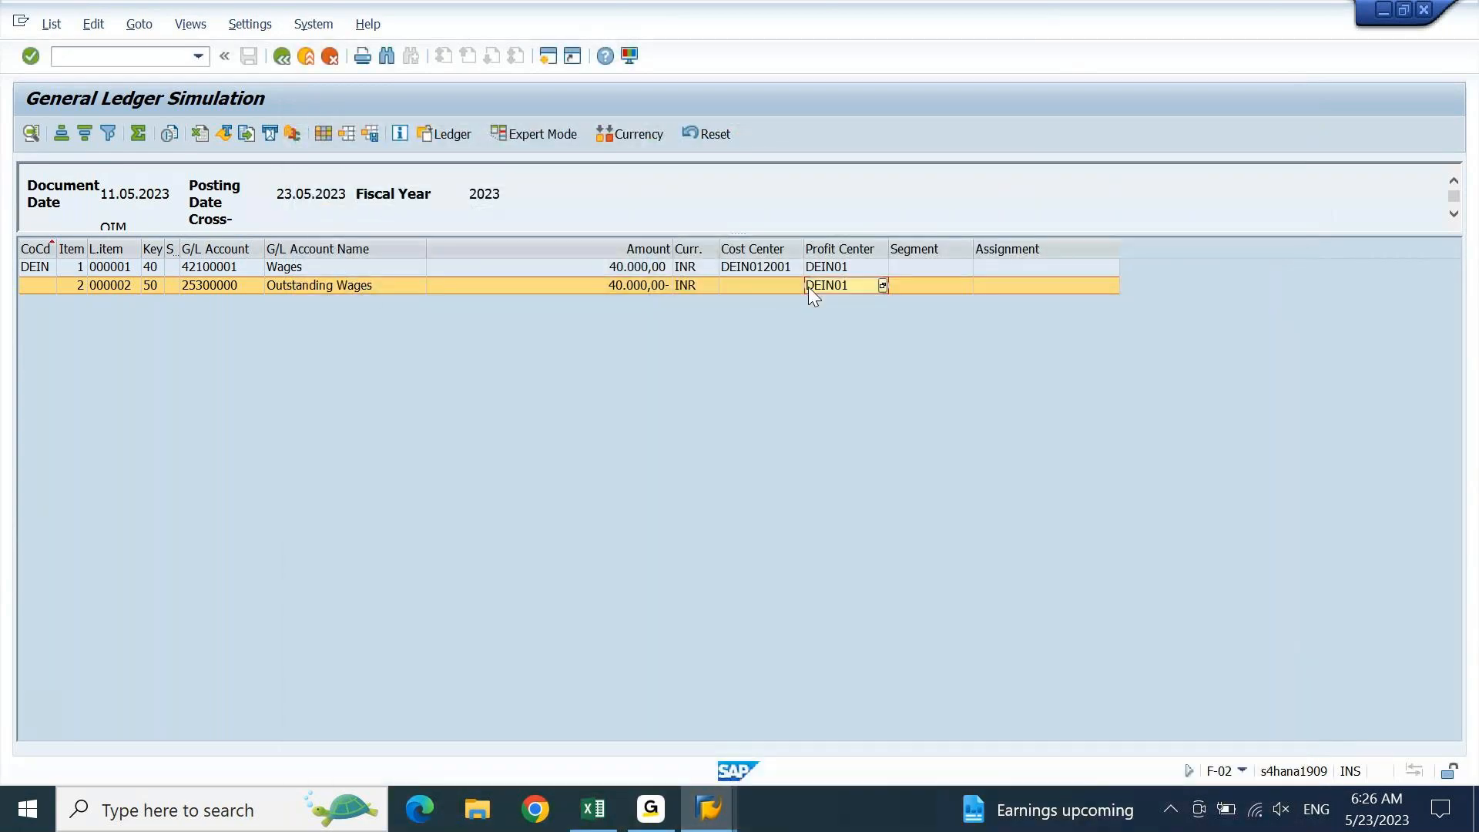
Review the details of the Outstanding Wages and Wages line items from the document overview, and simulate the document again
click(282, 56)
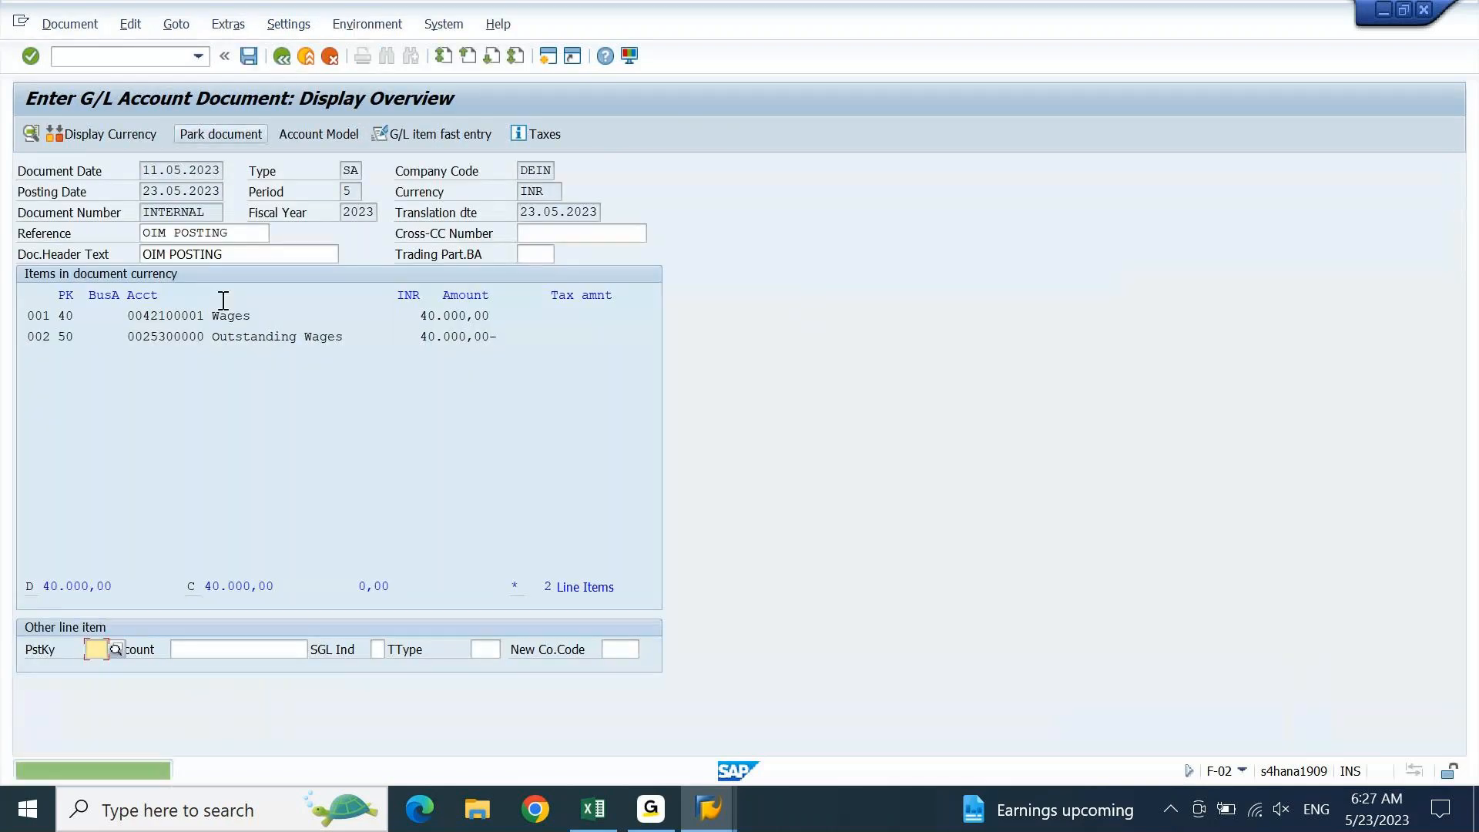
double_click(242, 338)
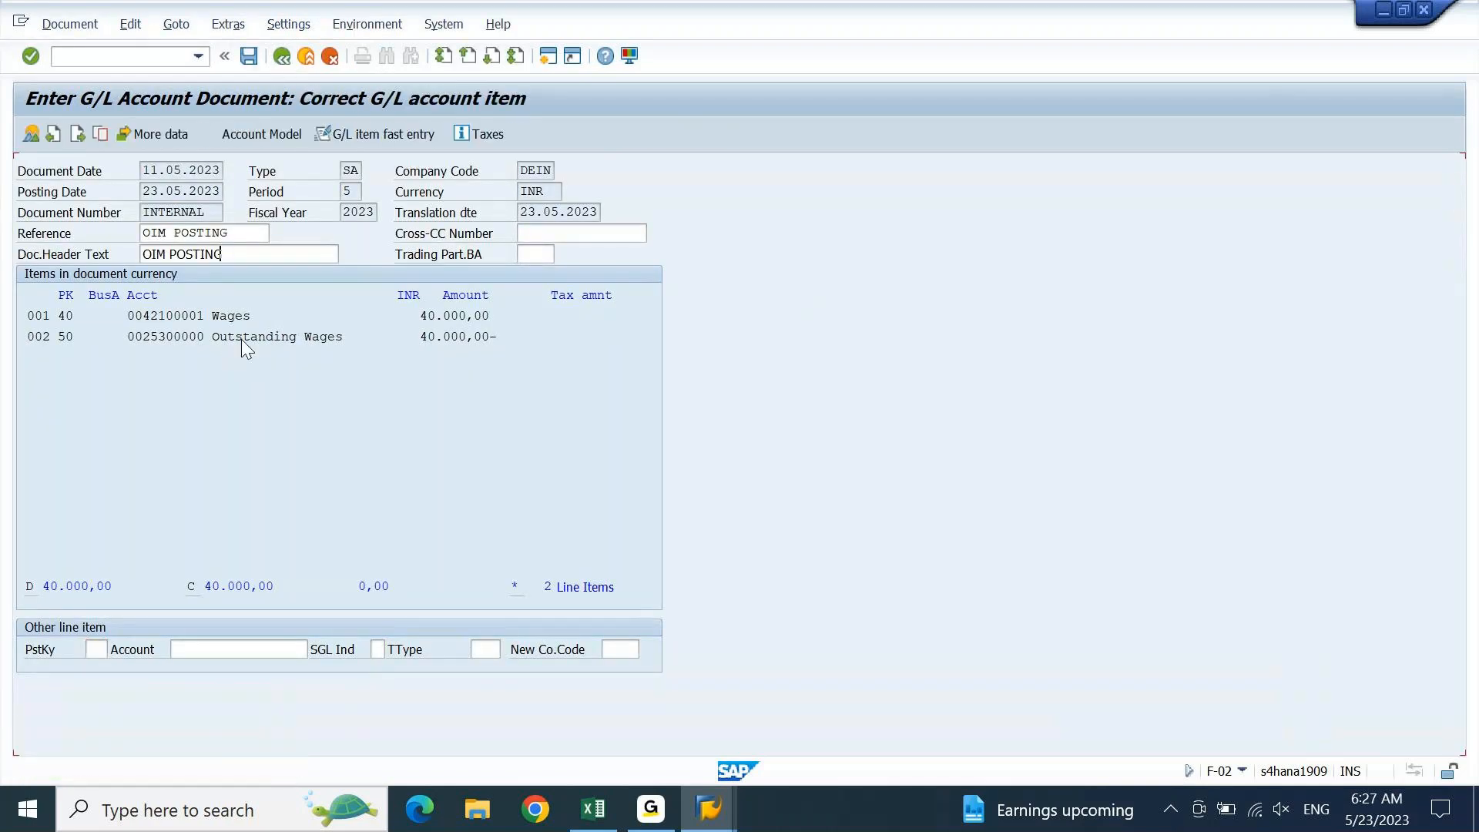
click(179, 317)
key(Down)
key(Down)
key(Return)
key(Return)
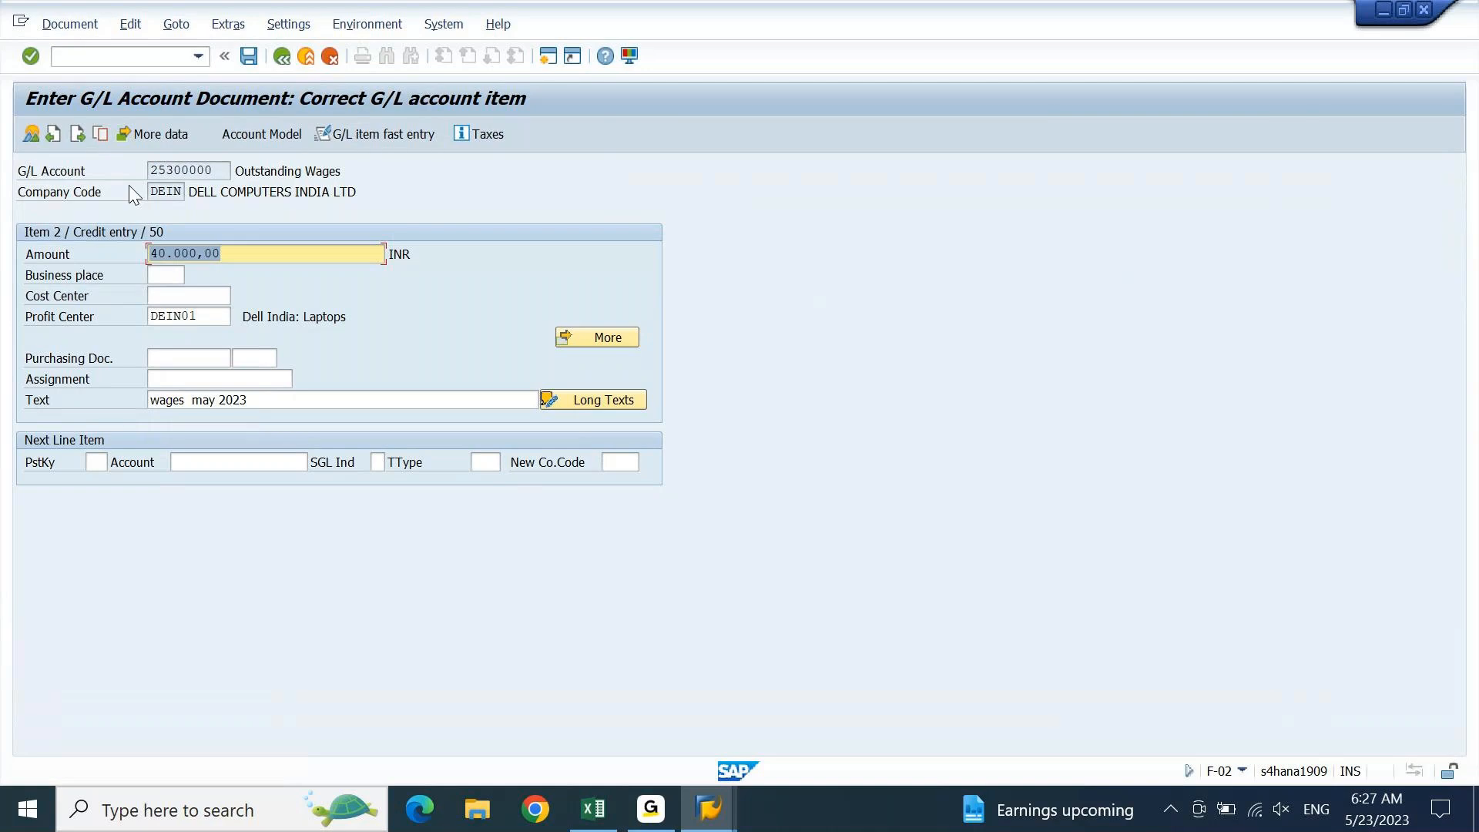
click(54, 133)
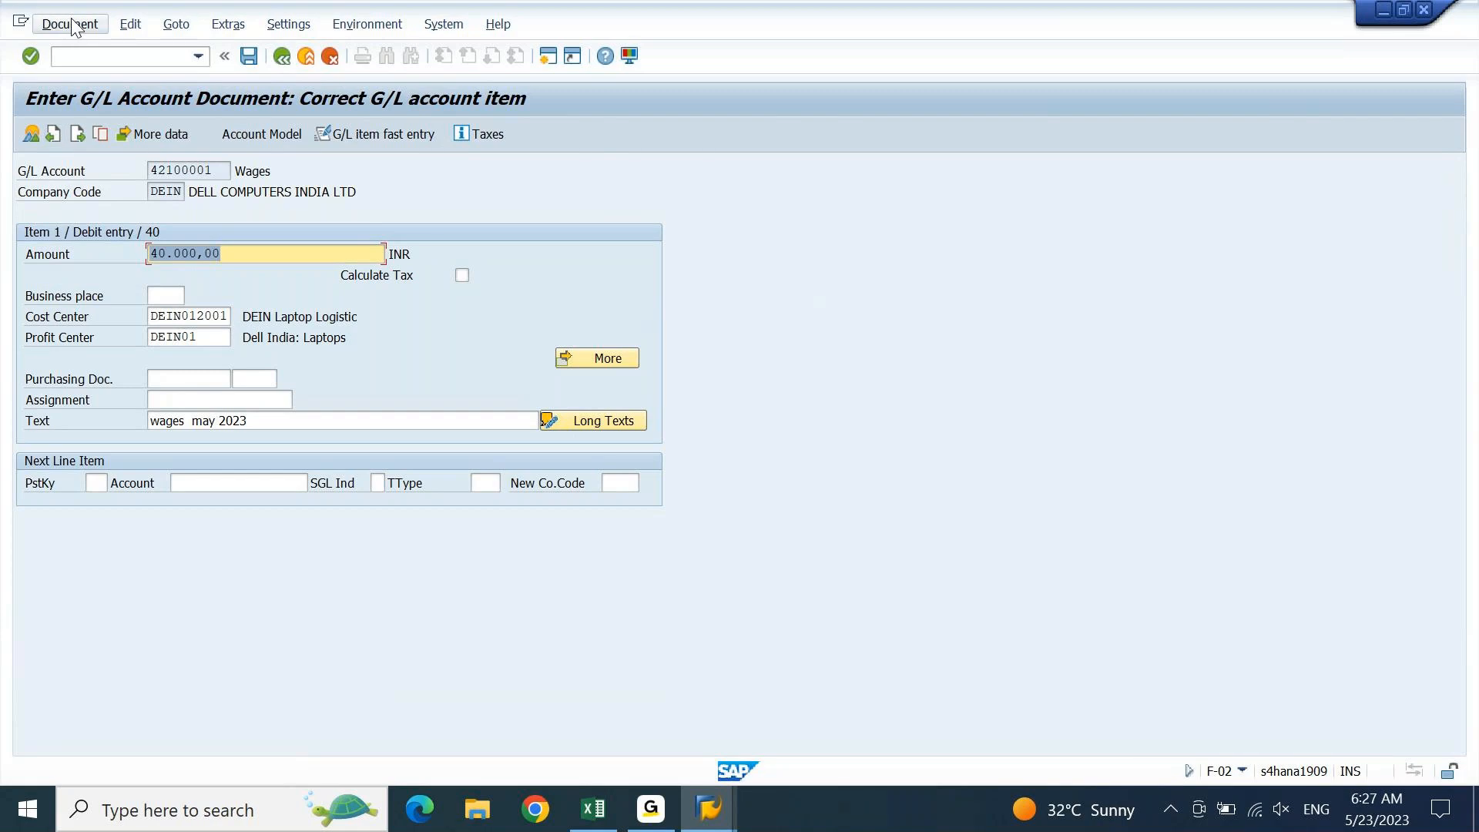
click(71, 26)
click(85, 117)
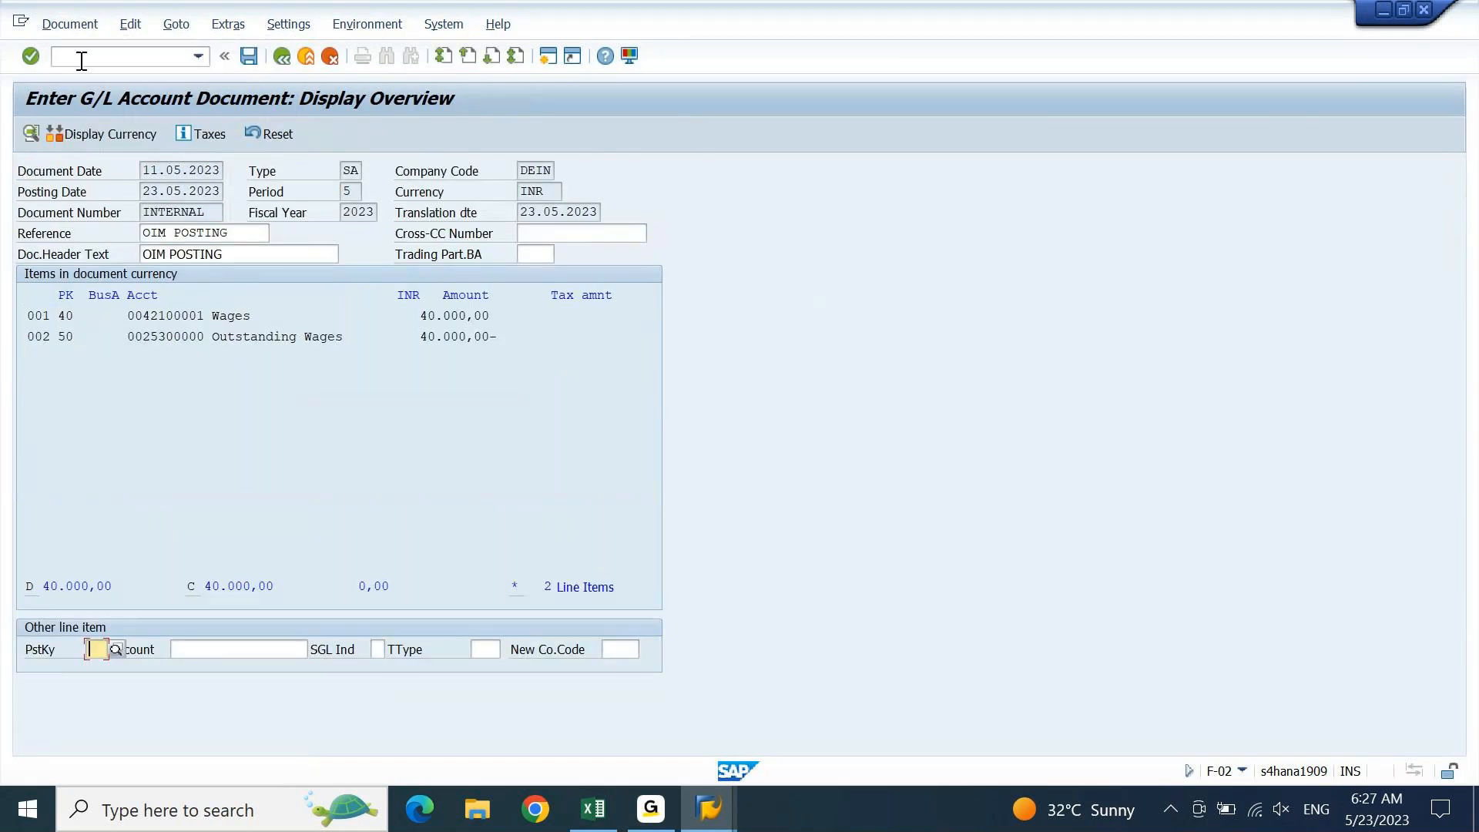
Simulate the general ledger view again and check both items' account assignment categories in Expert Mode
click(70, 24)
click(85, 140)
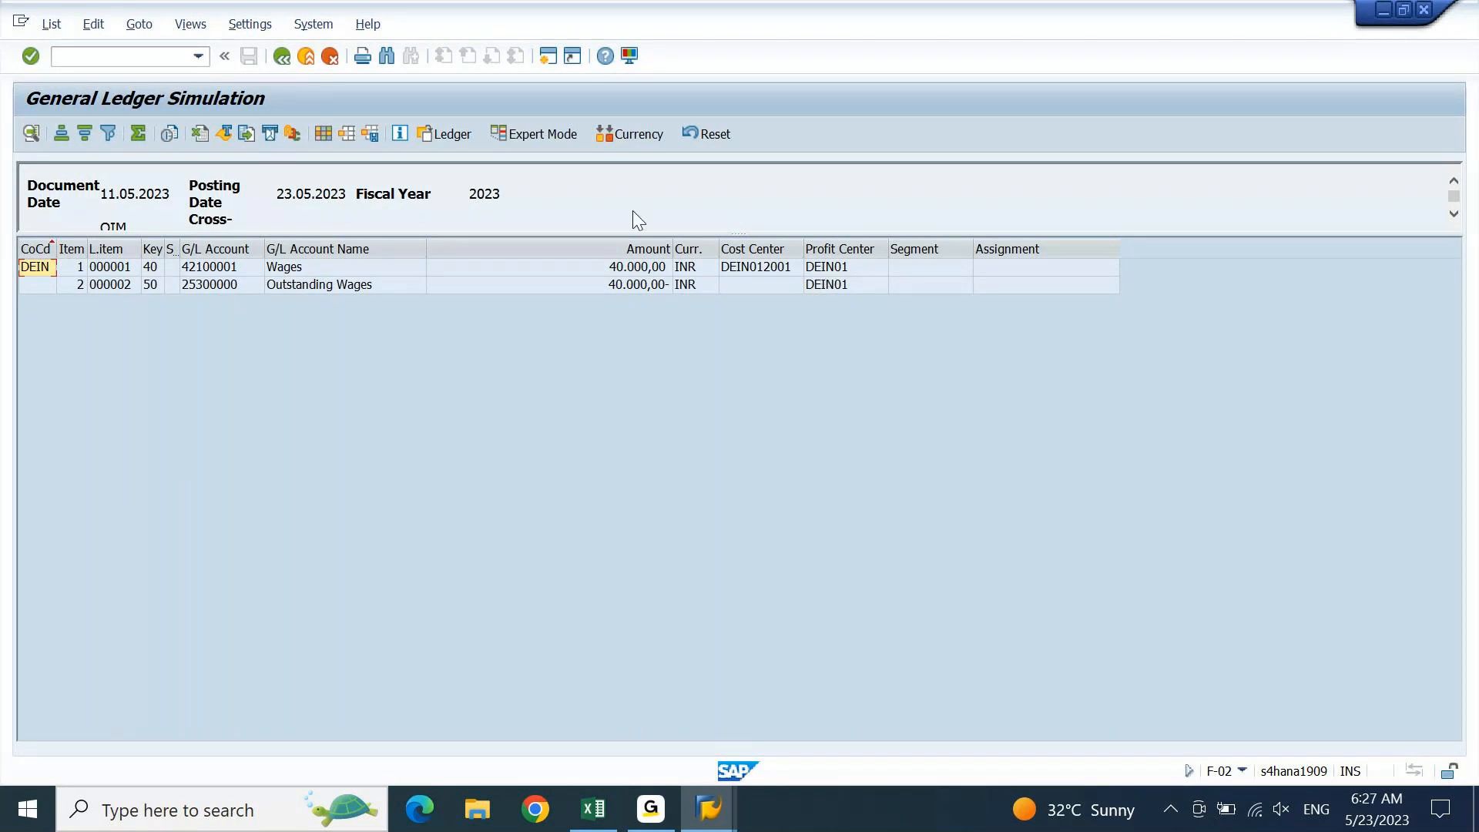
click(560, 141)
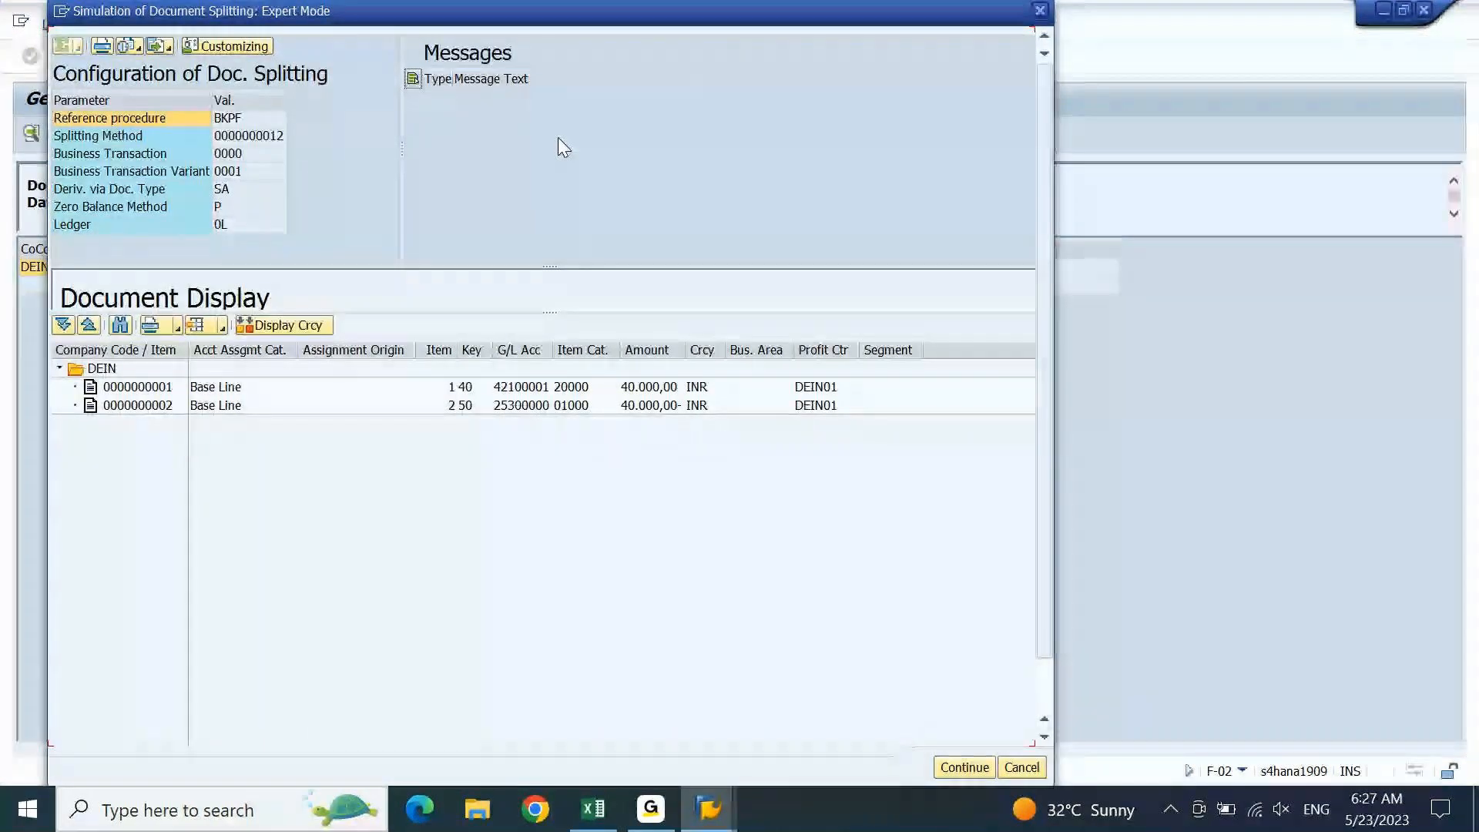
click(241, 411)
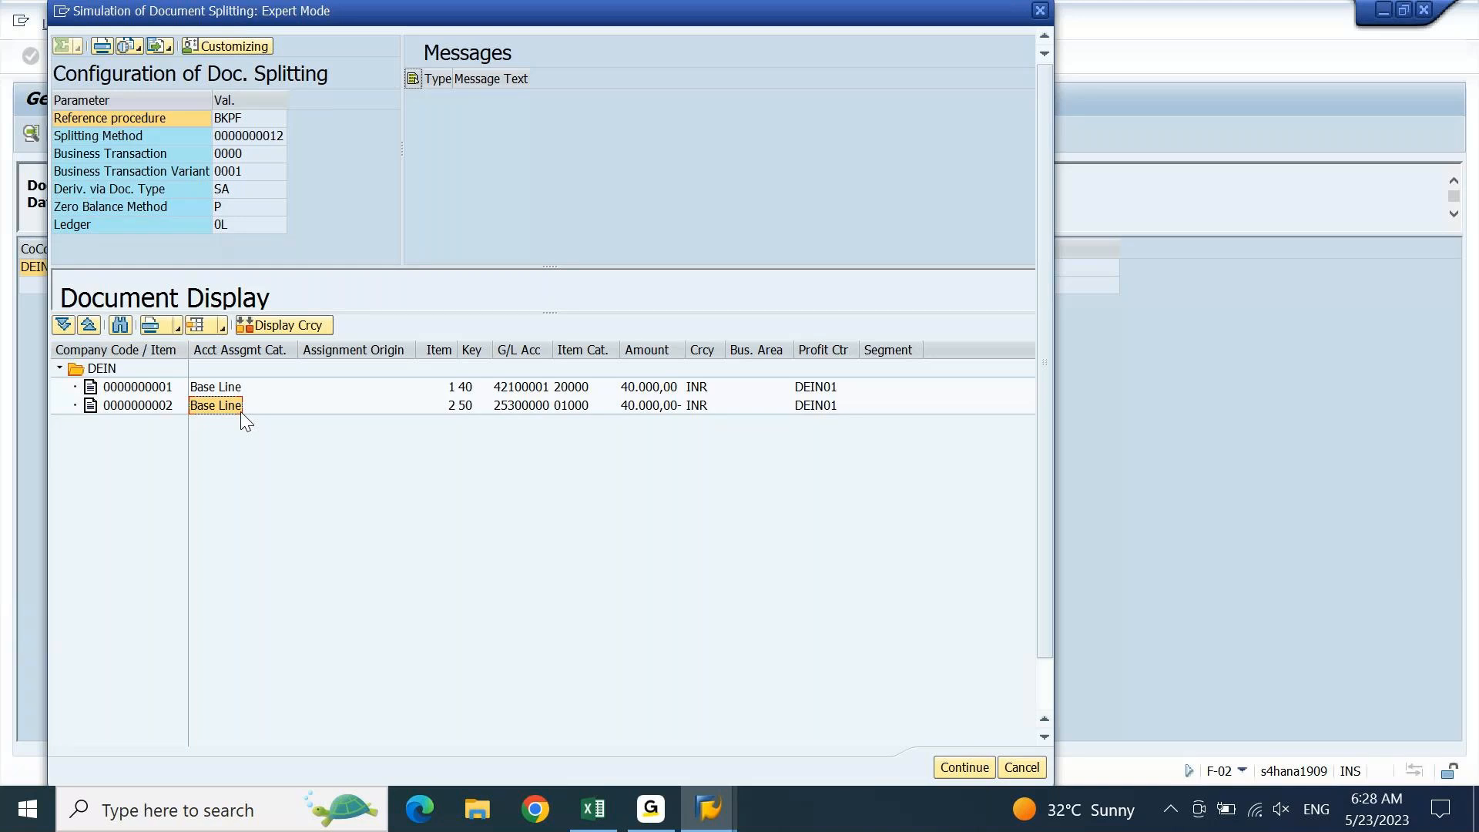
click(220, 393)
click(219, 408)
click(1040, 10)
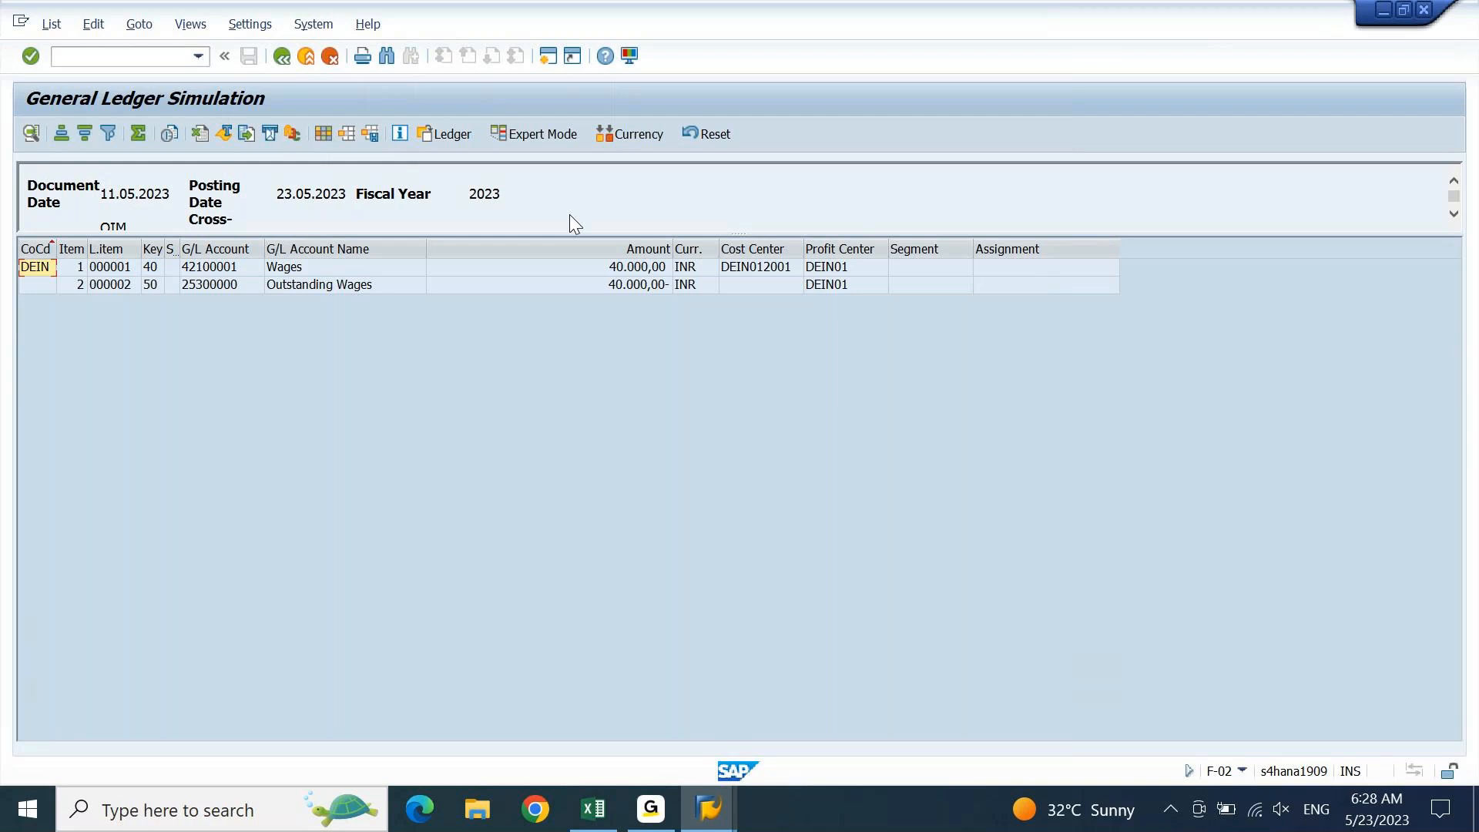
Post the wages document and display the posted document with its Wages line item
key(F3)
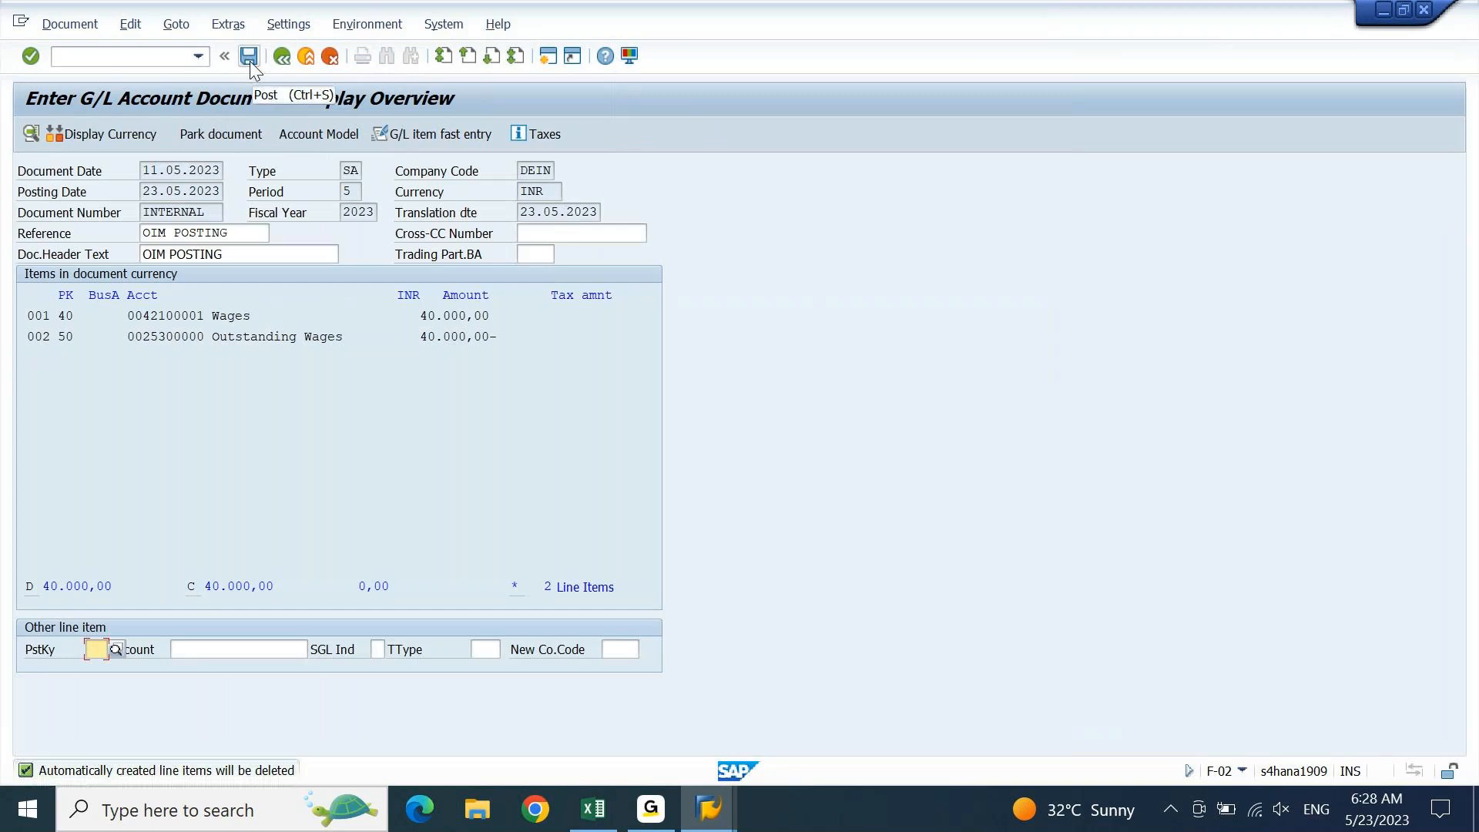
click(249, 61)
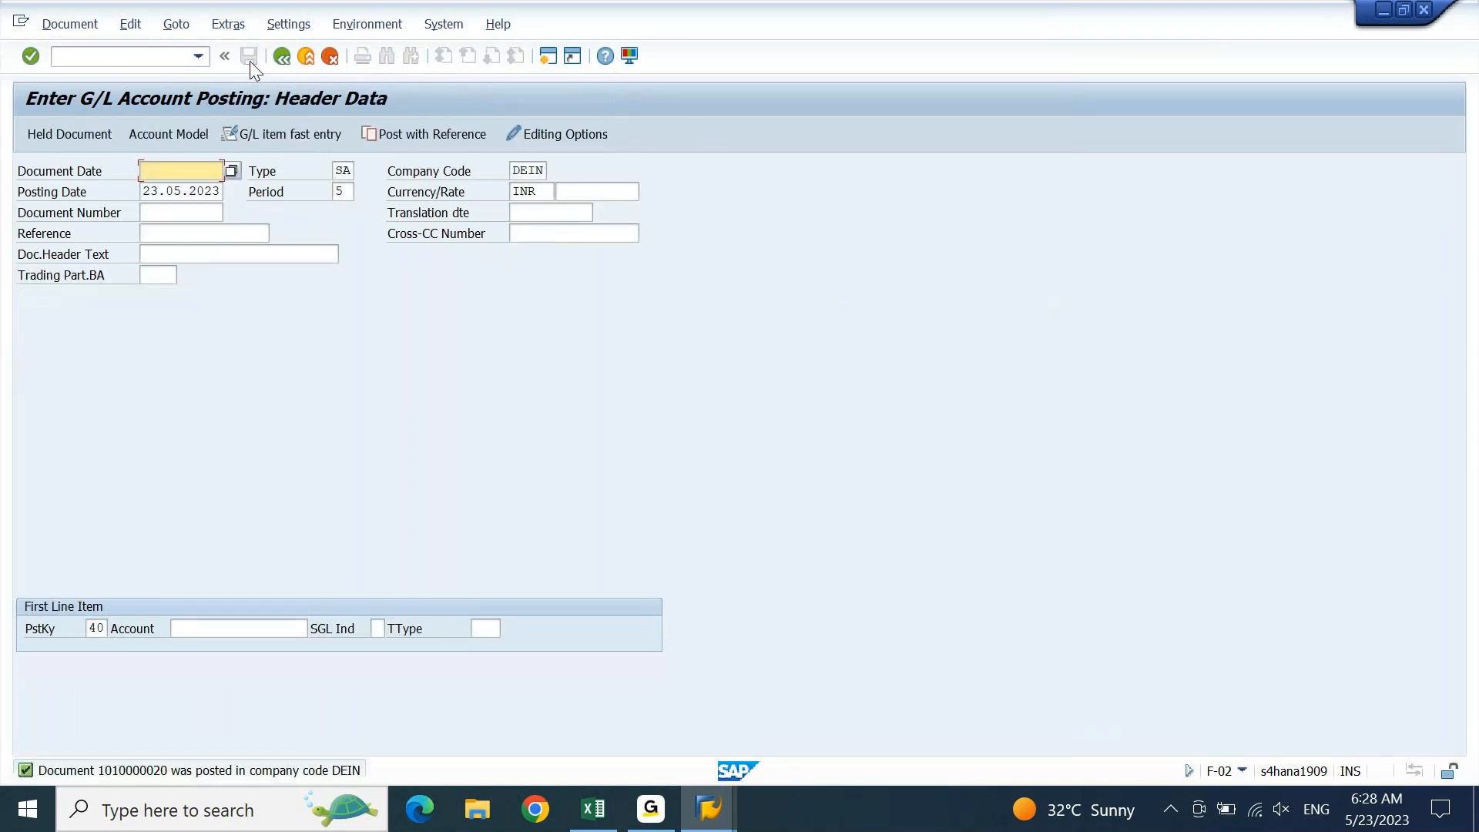
click(69, 24)
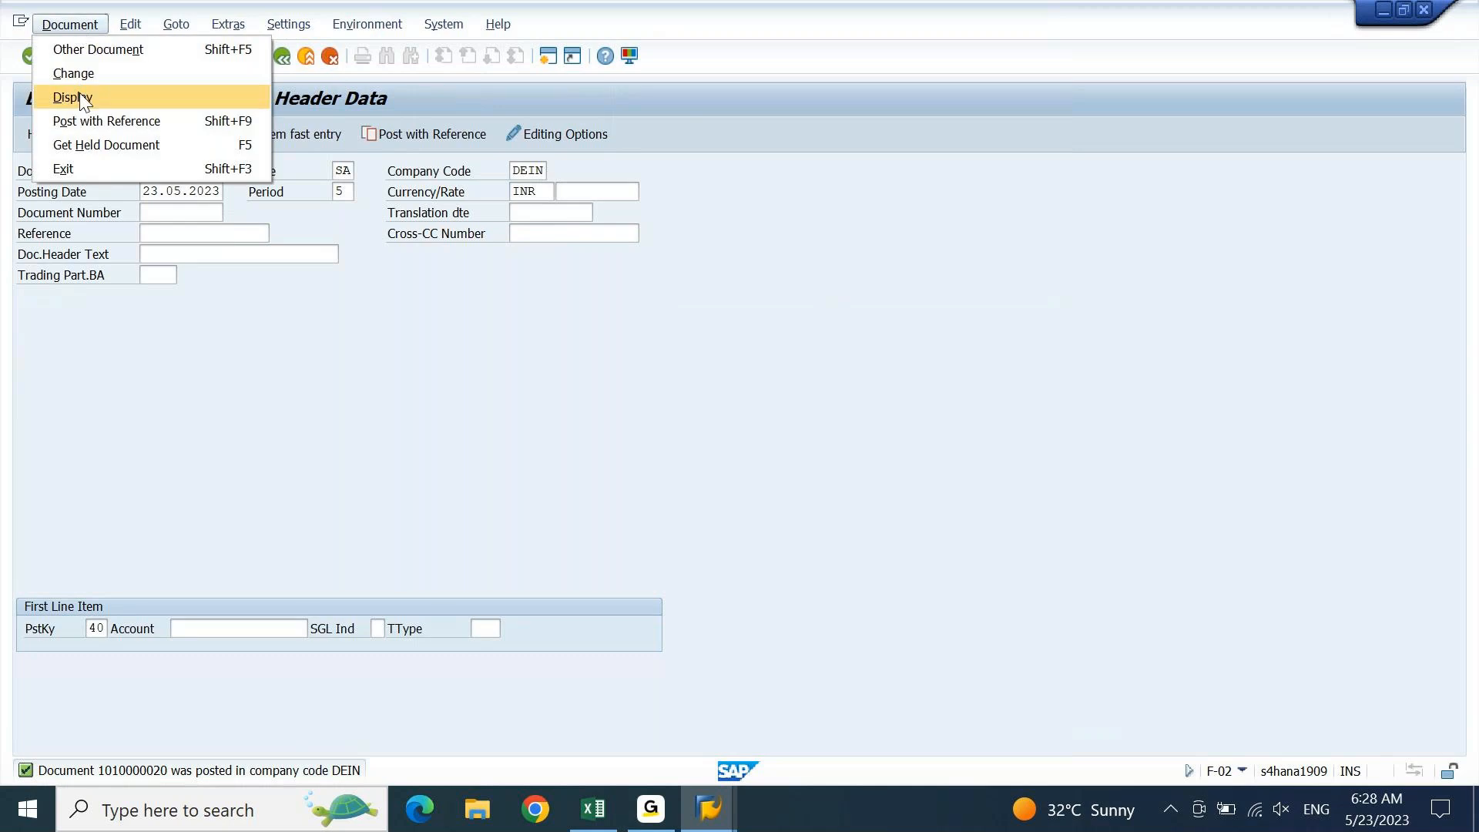
click(81, 98)
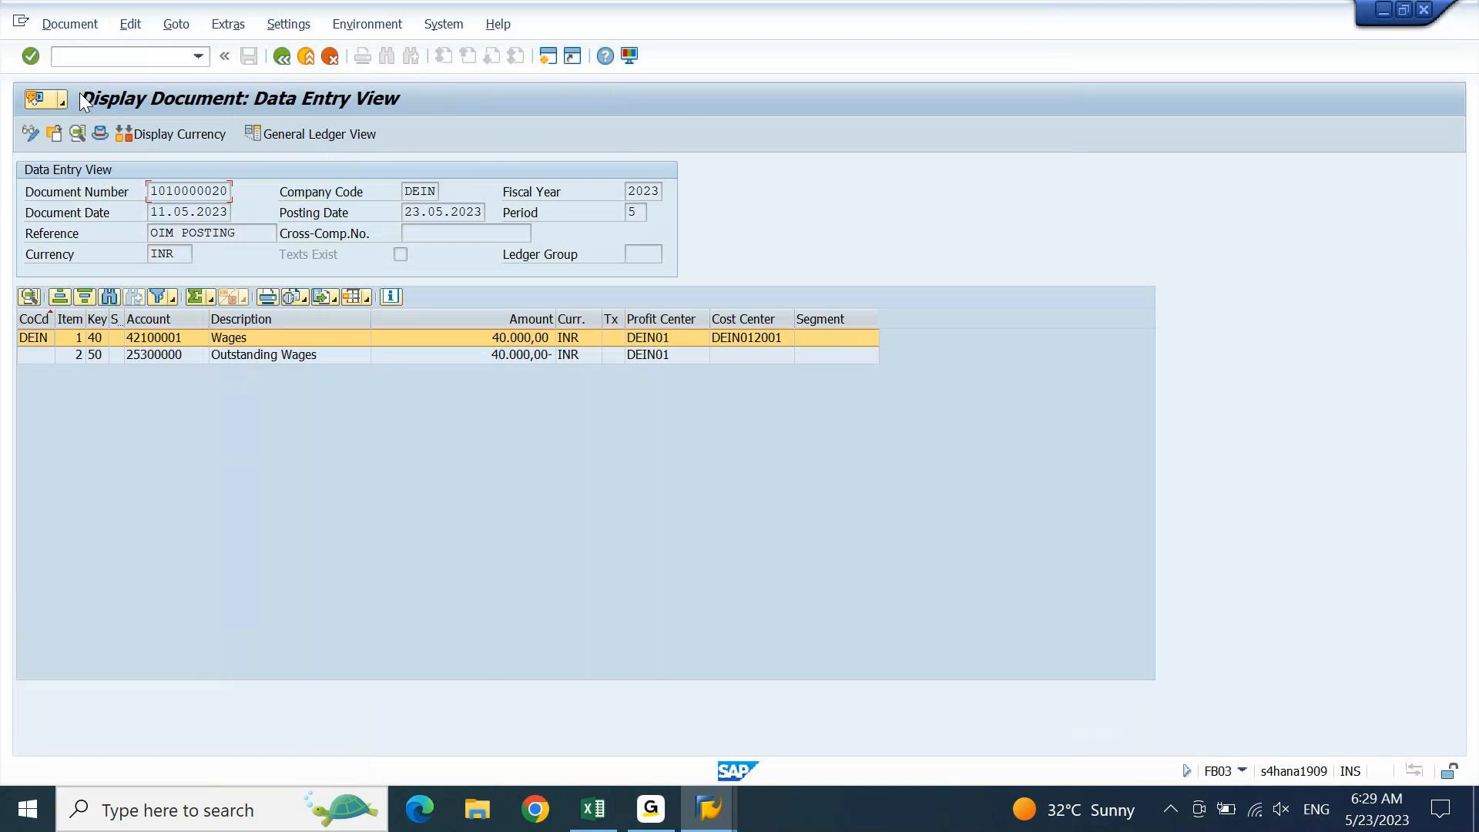
click(181, 342)
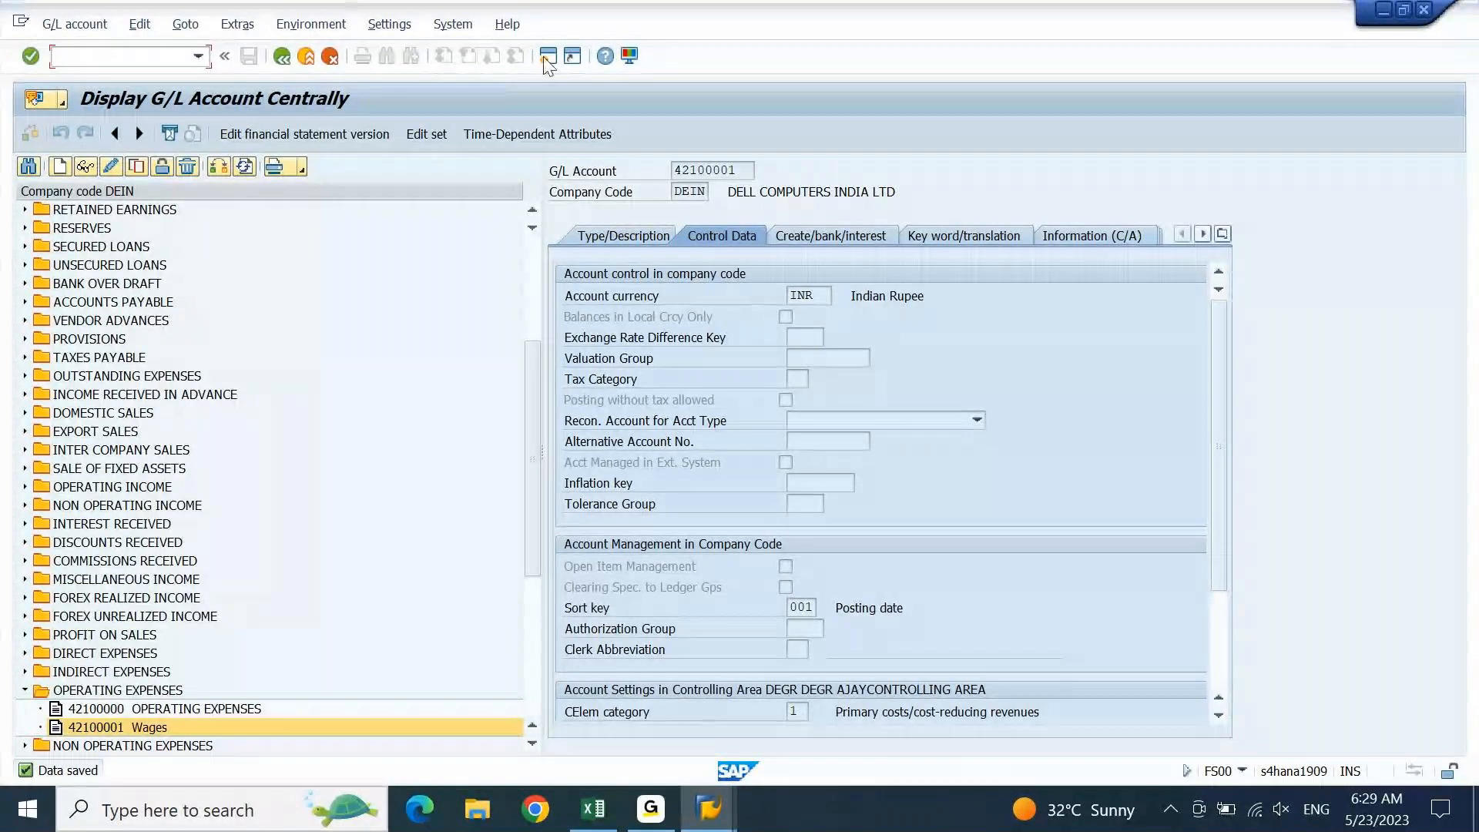
Run FAGLL03 in a new session to list the open items of G/L account 42100001 in company code DEIN
click(550, 58)
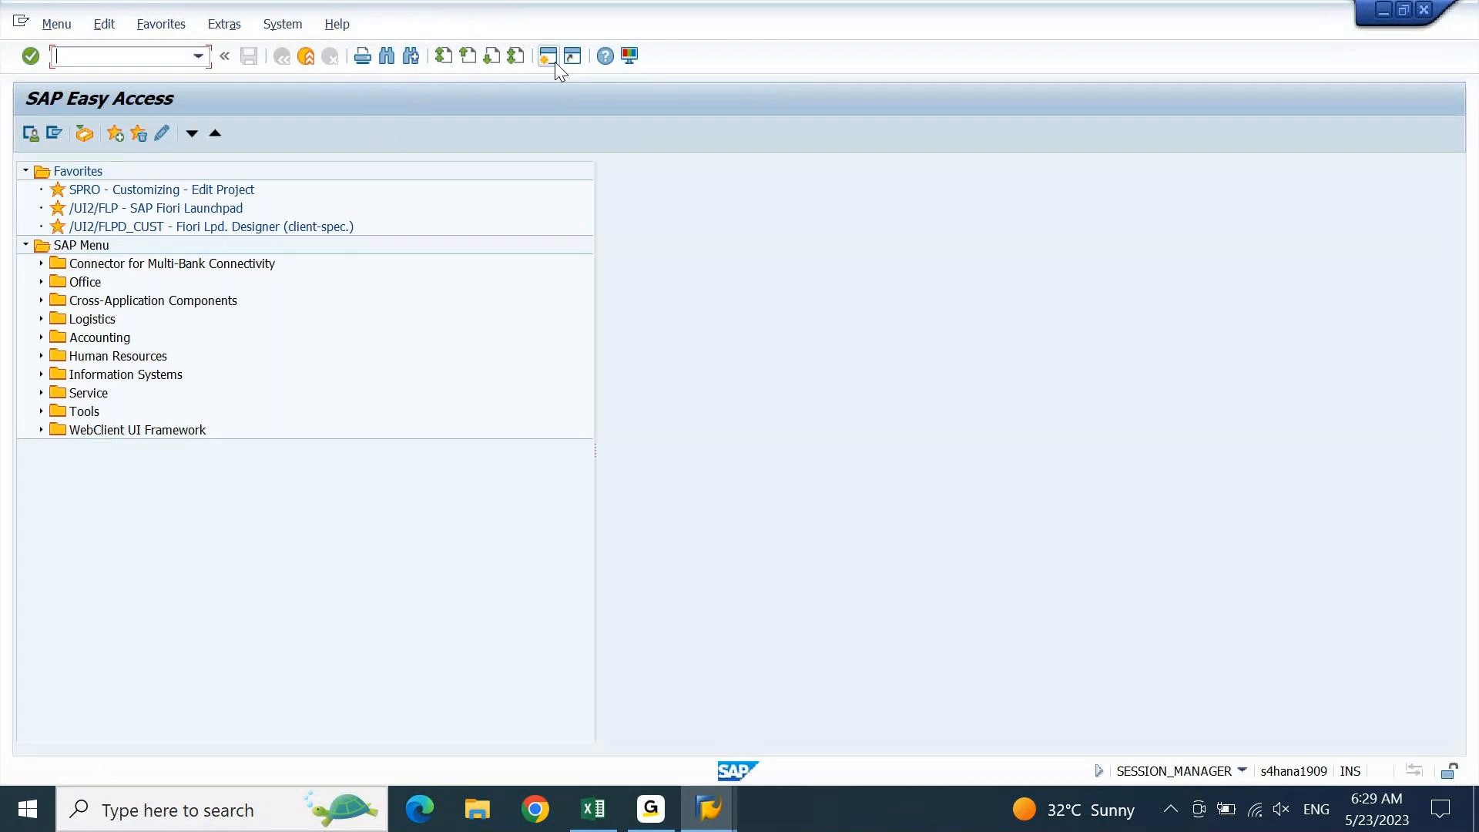
text(fagll03)
key(Return)
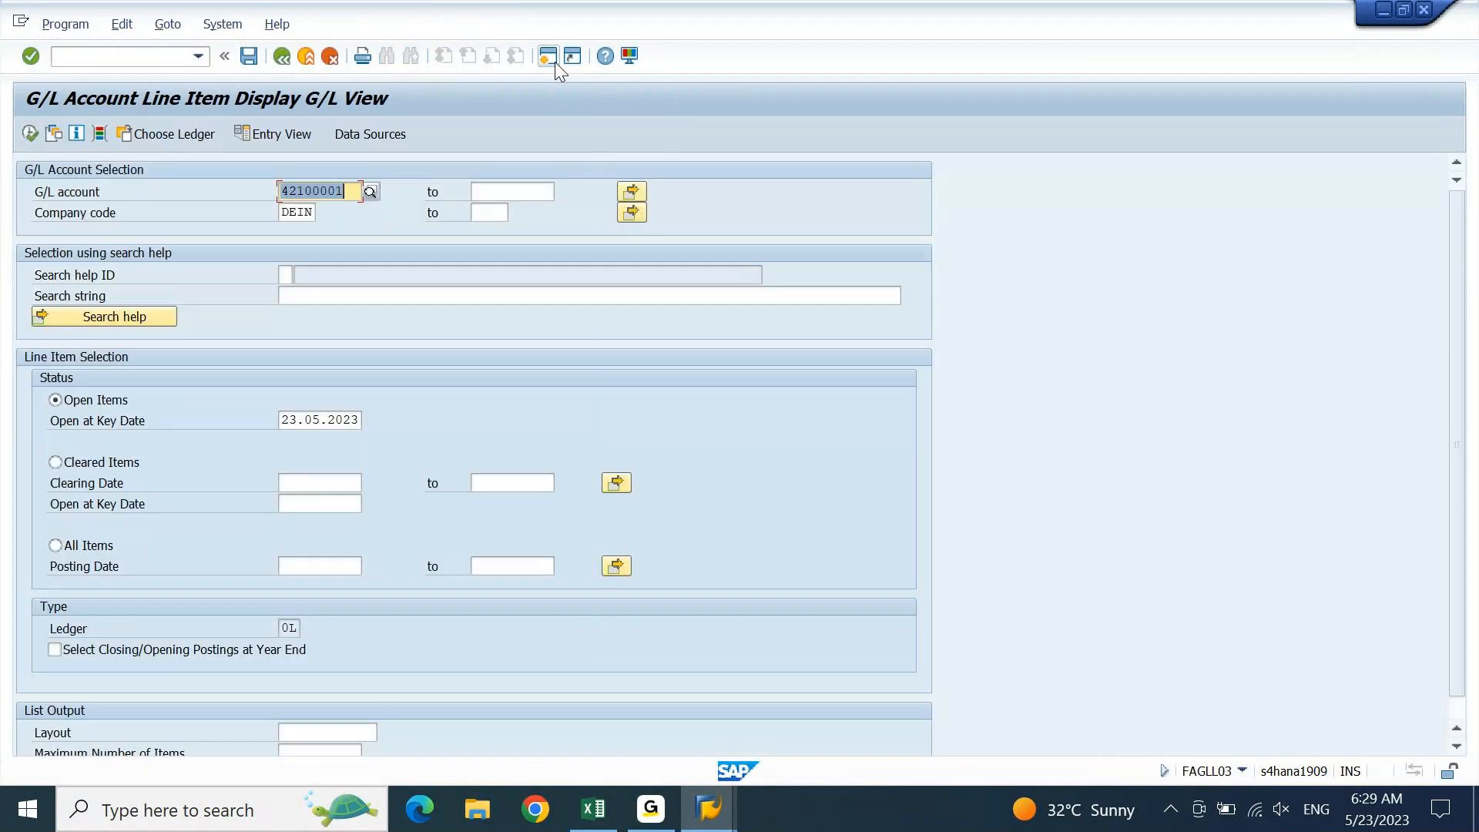
text(42100001)
click(31, 134)
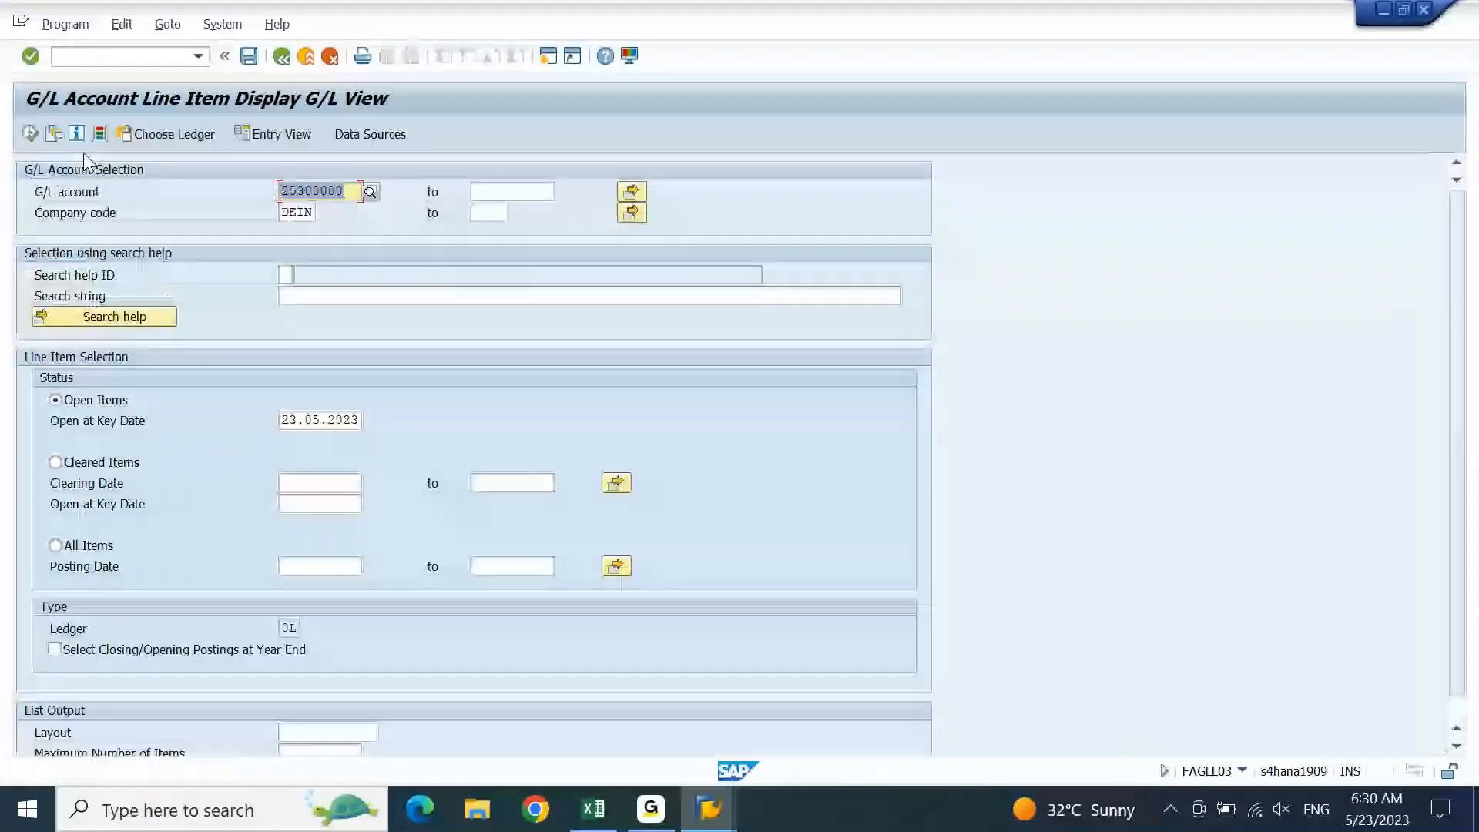
List the open items of G/L account 25300000 in company code DEIN and compare them side by side with the Wages list
click(31, 136)
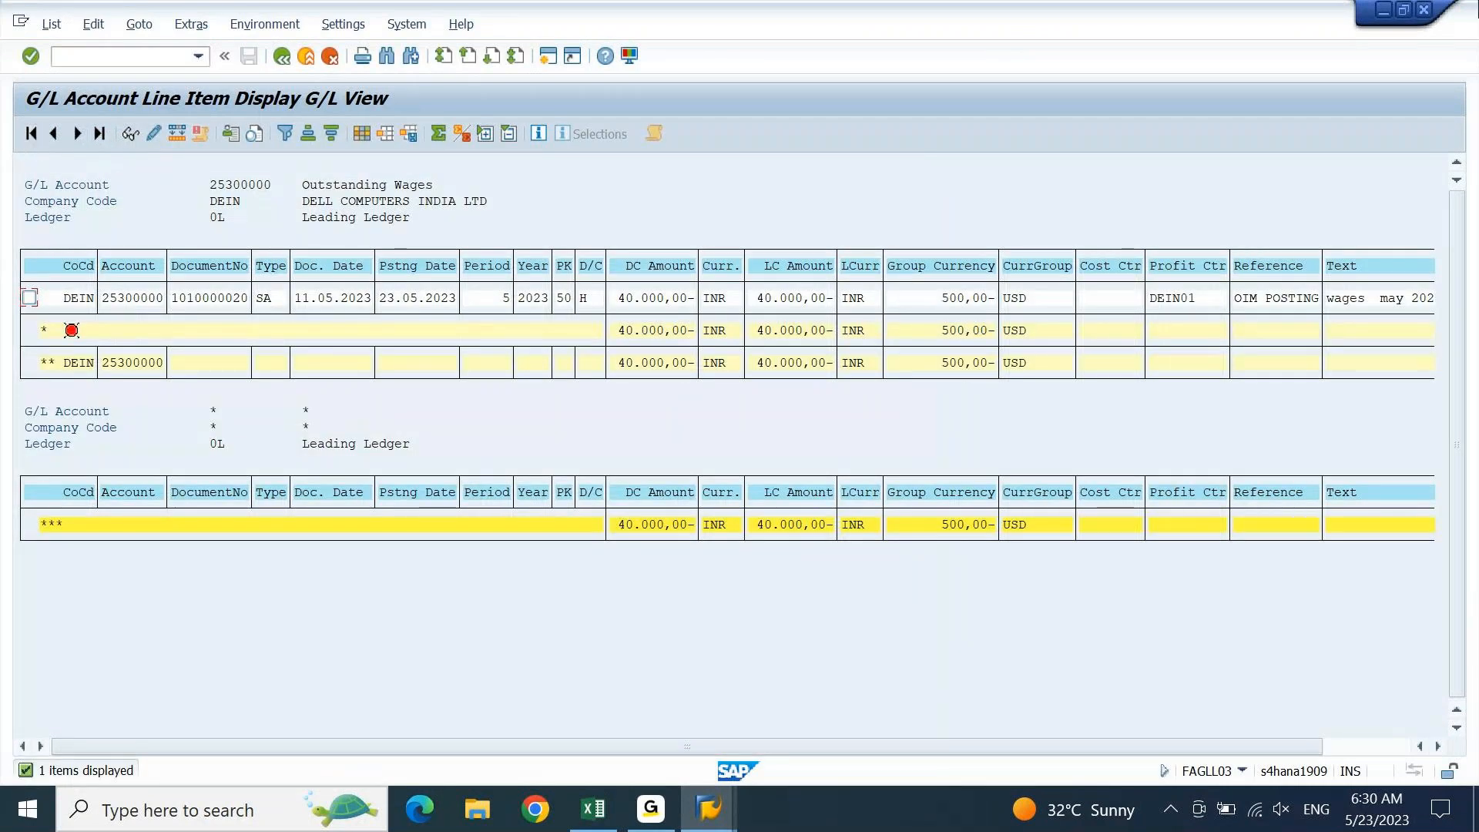
click(1403, 10)
drag(834, 49, 1141, 33)
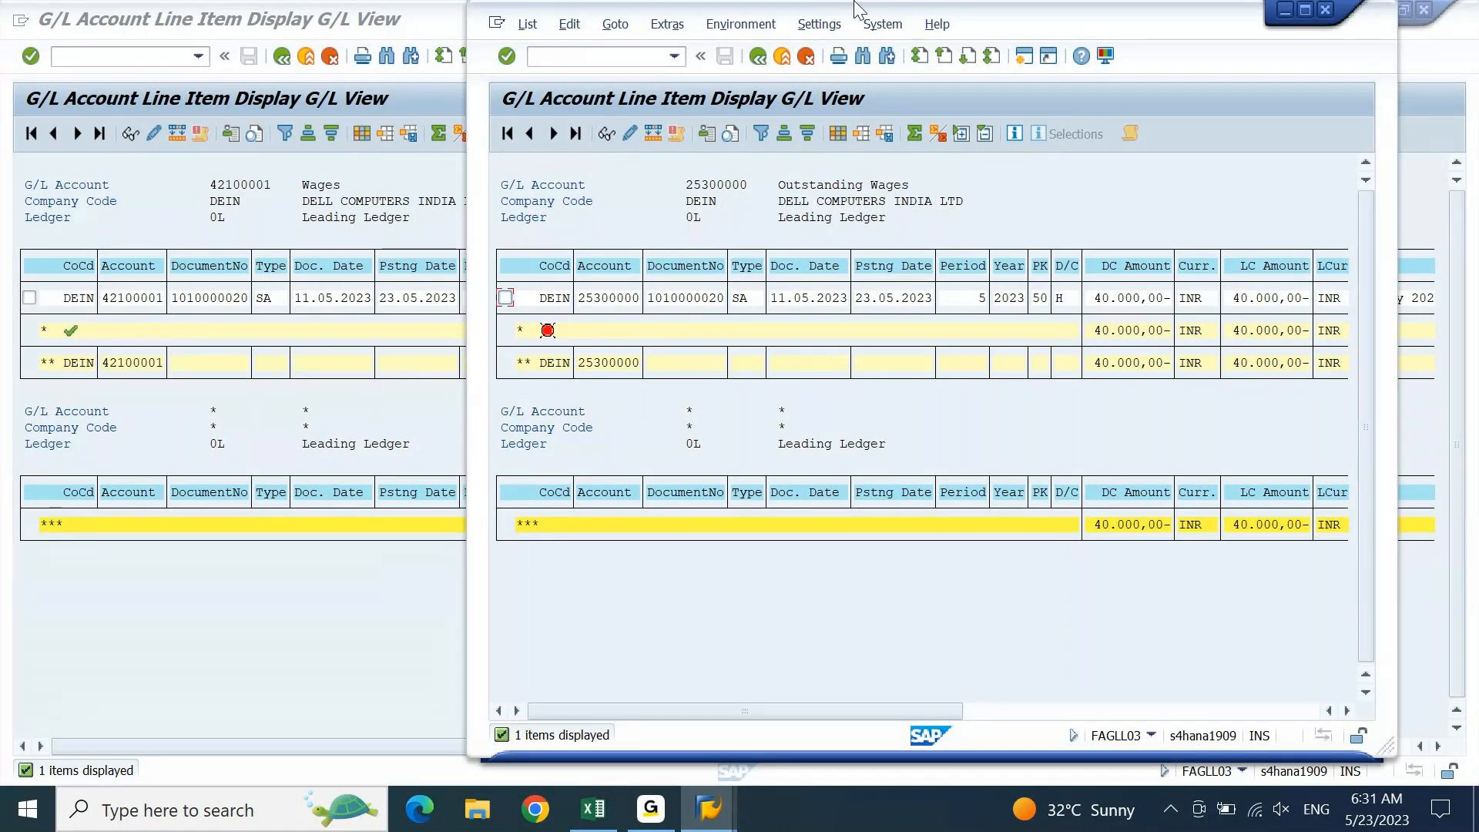
click(1309, 11)
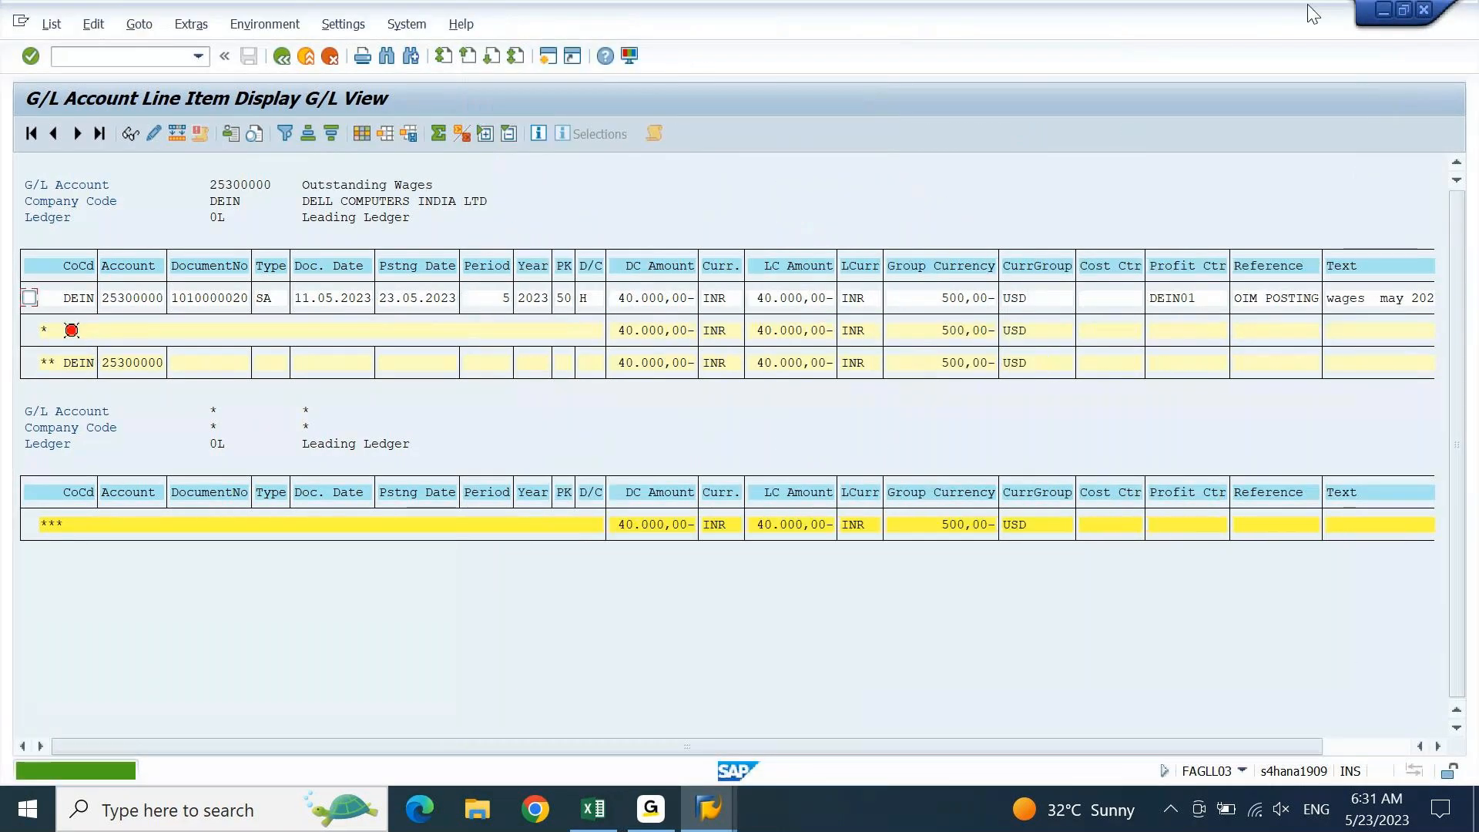
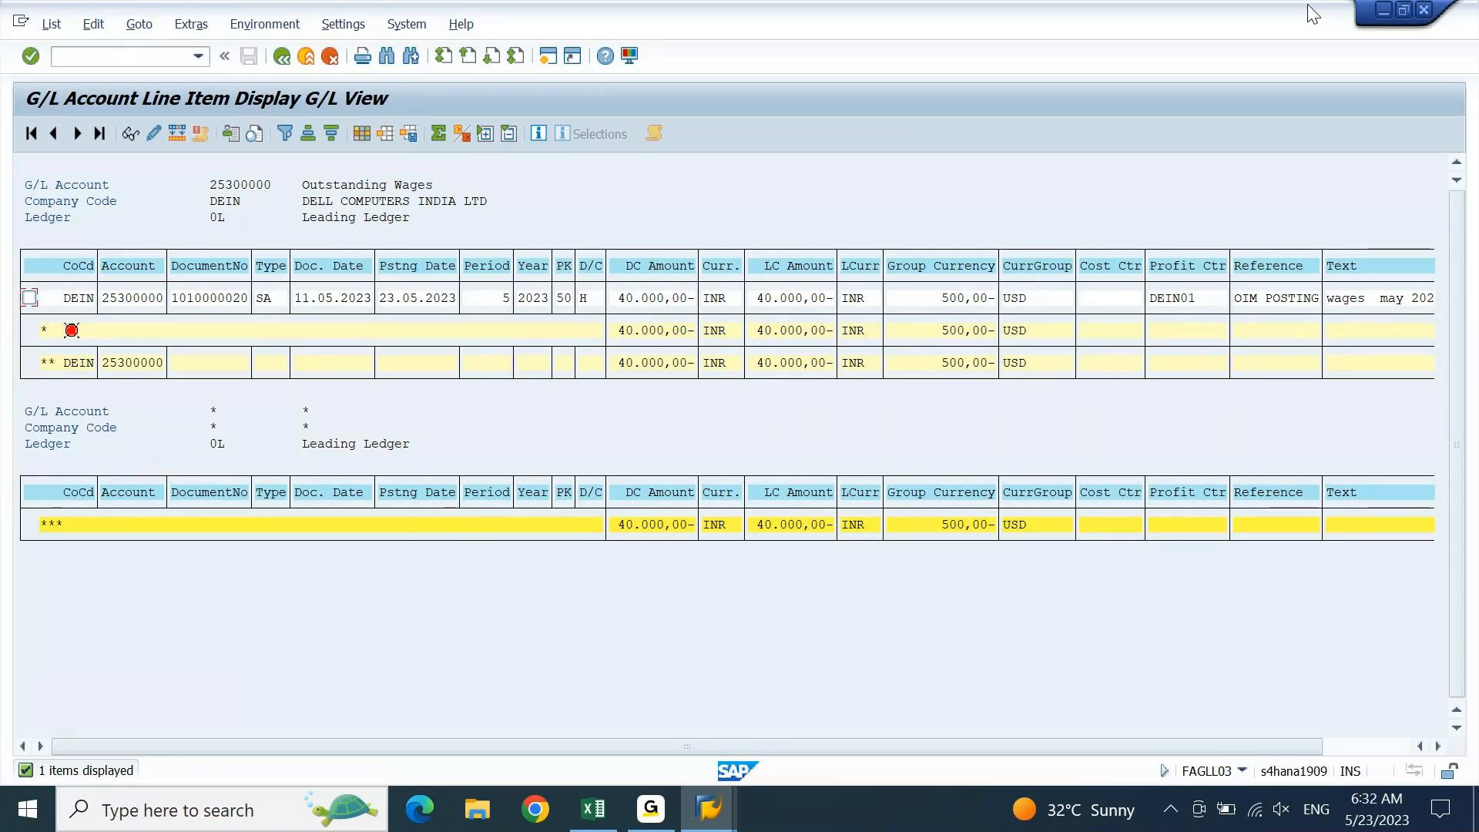
Check the Open Items key date in the selection for account 25300000 and rerun the line item list
click(798, 302)
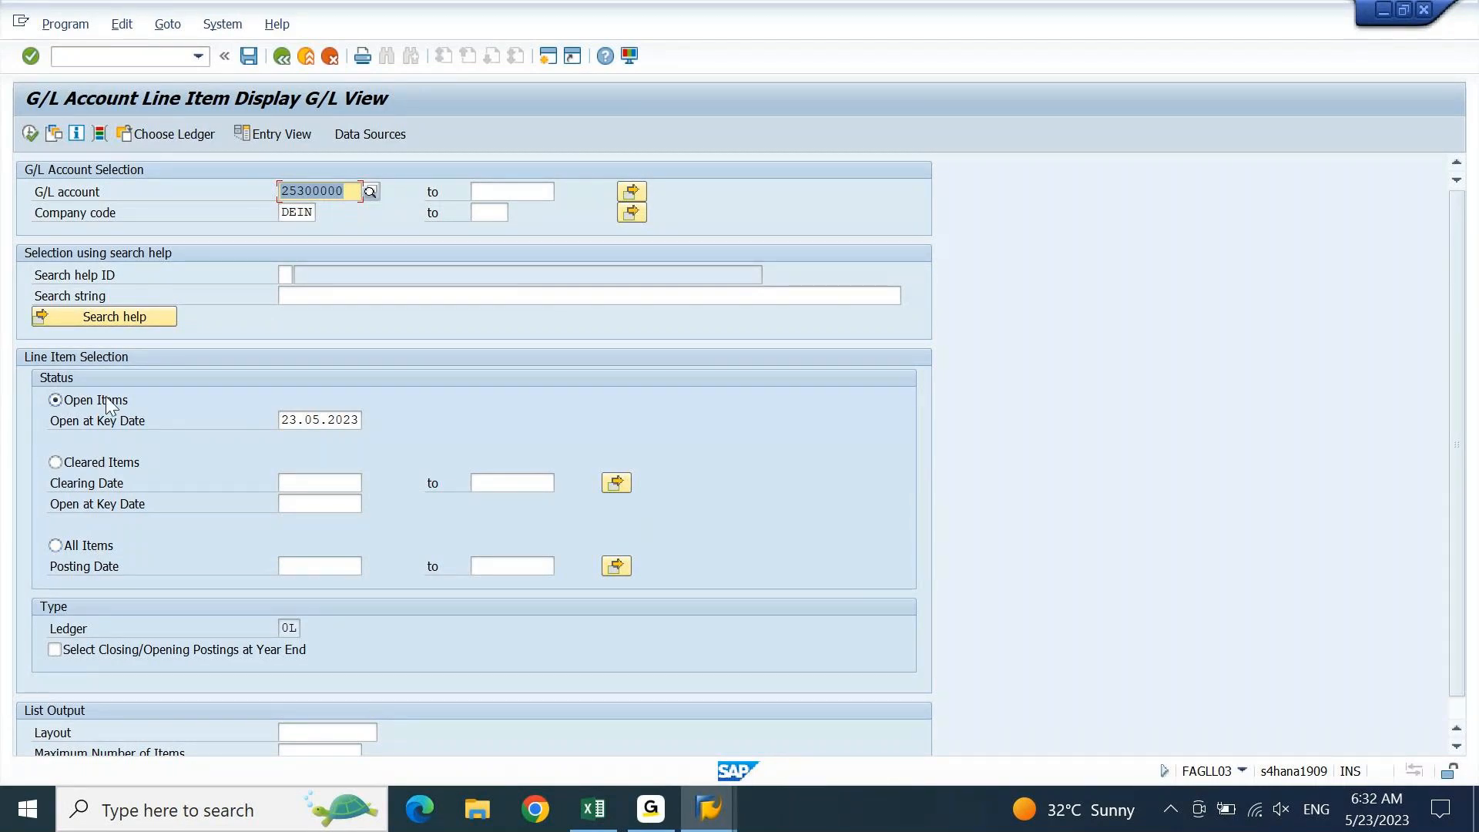
click(348, 422)
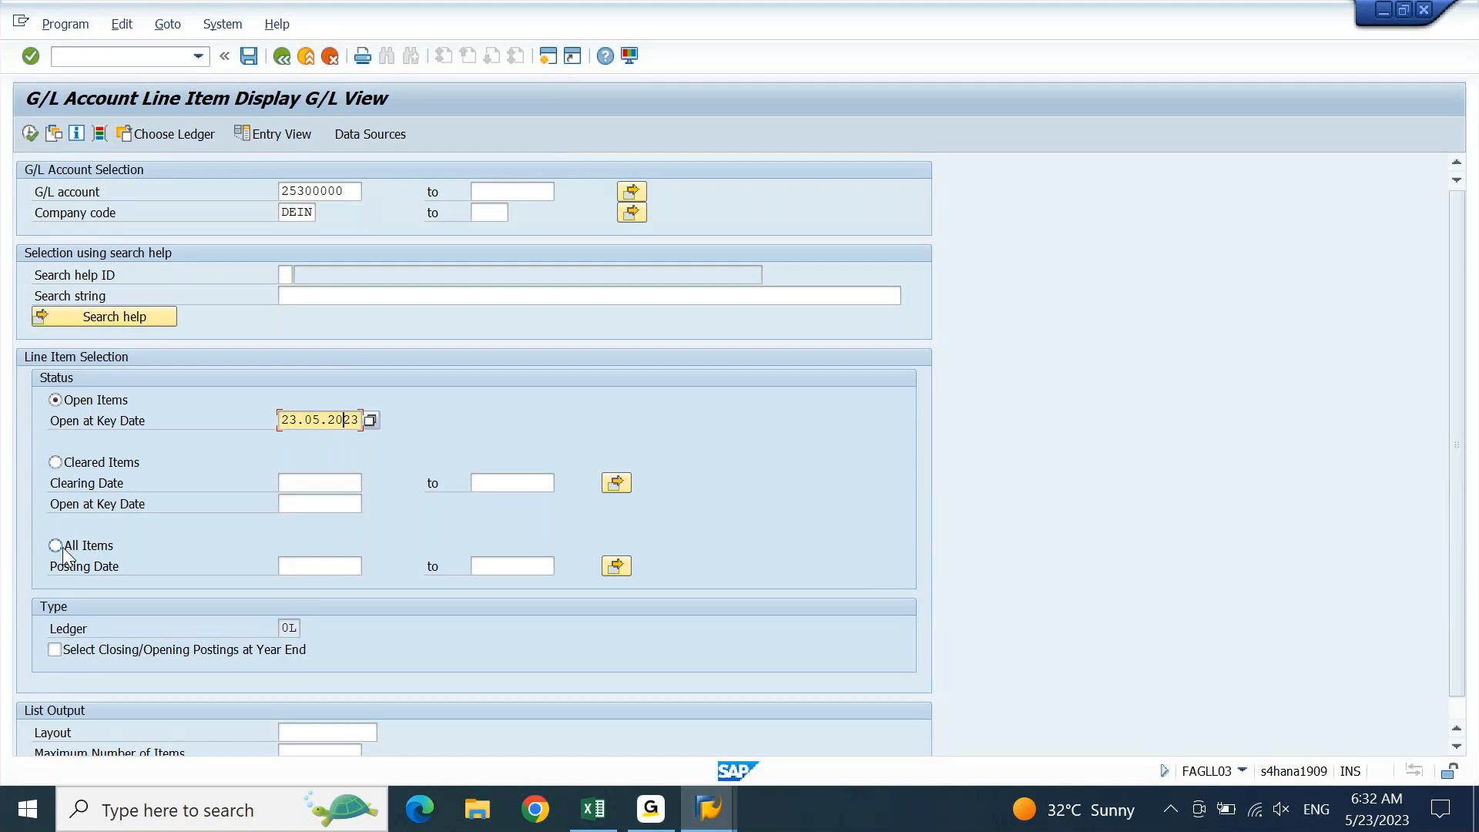
key(F8)
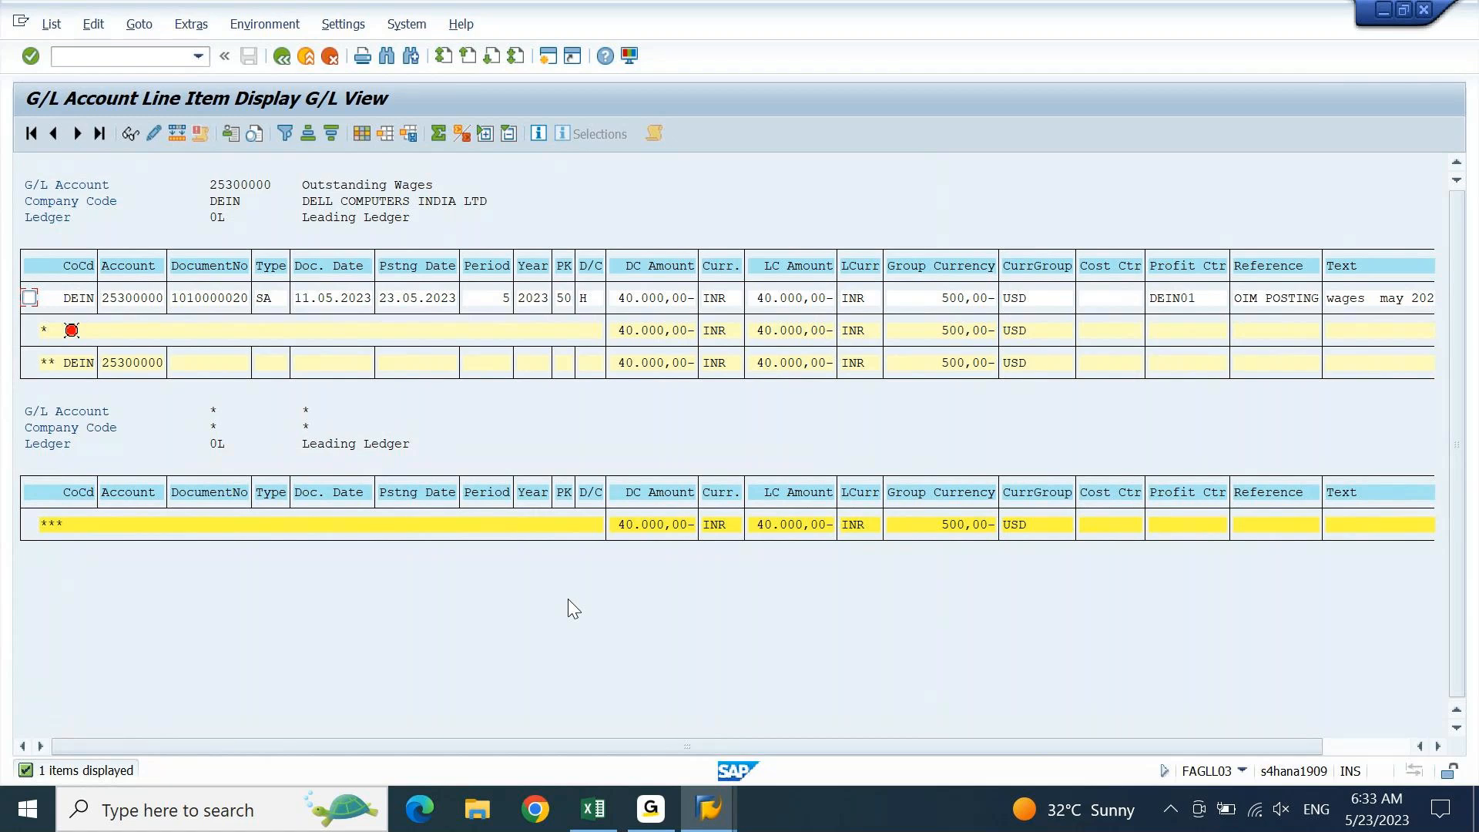
Switch to the Excel notes and copy the O/S Wages CR entry into cell E2222, changing it to "O/S Wages DR"
click(594, 809)
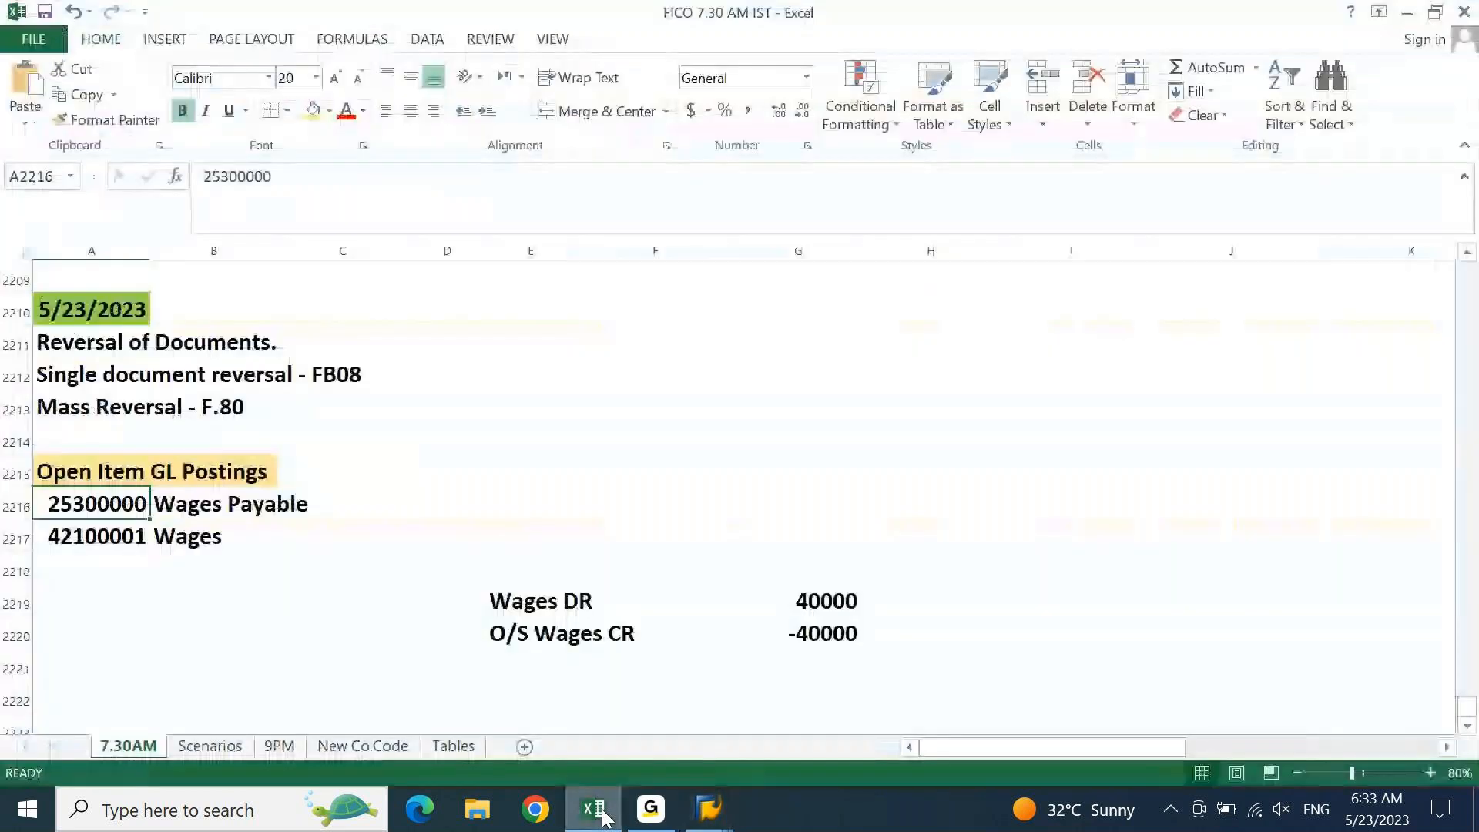
key(Down)
key(Right)
key(Right)
key(Right)
key(Down)
key(Down)
key(Down)
key(Down)
key(Down)
key(Down)
key(Down)
key(Down)
key(Down)
key(Down)
key(Right)
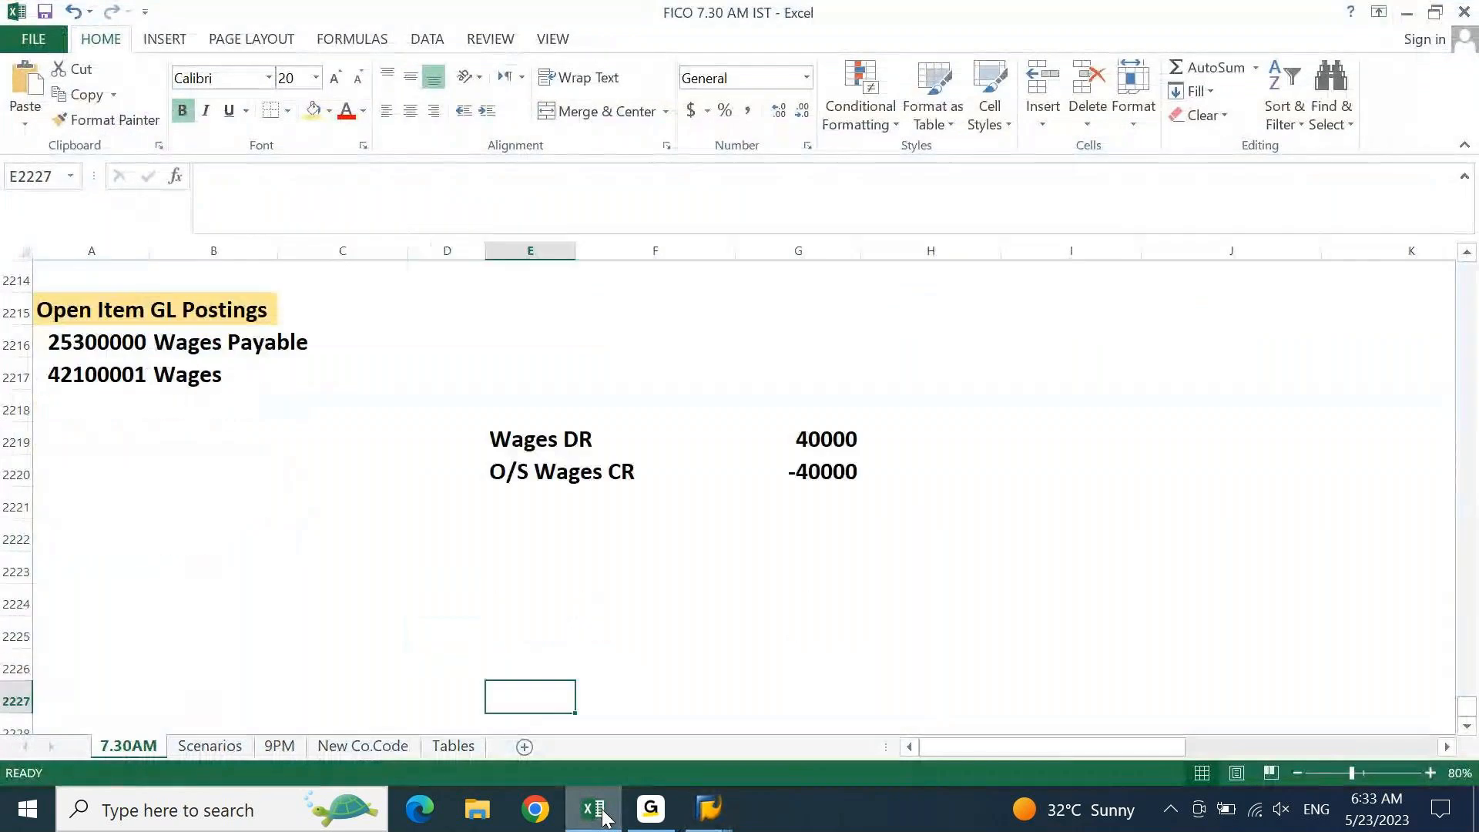
key(Up)
key(Up)
key(Up)
key(Up)
key(Up)
key(Up)
key(Up)
key(ctrl+c)
key(Down)
key(Down)
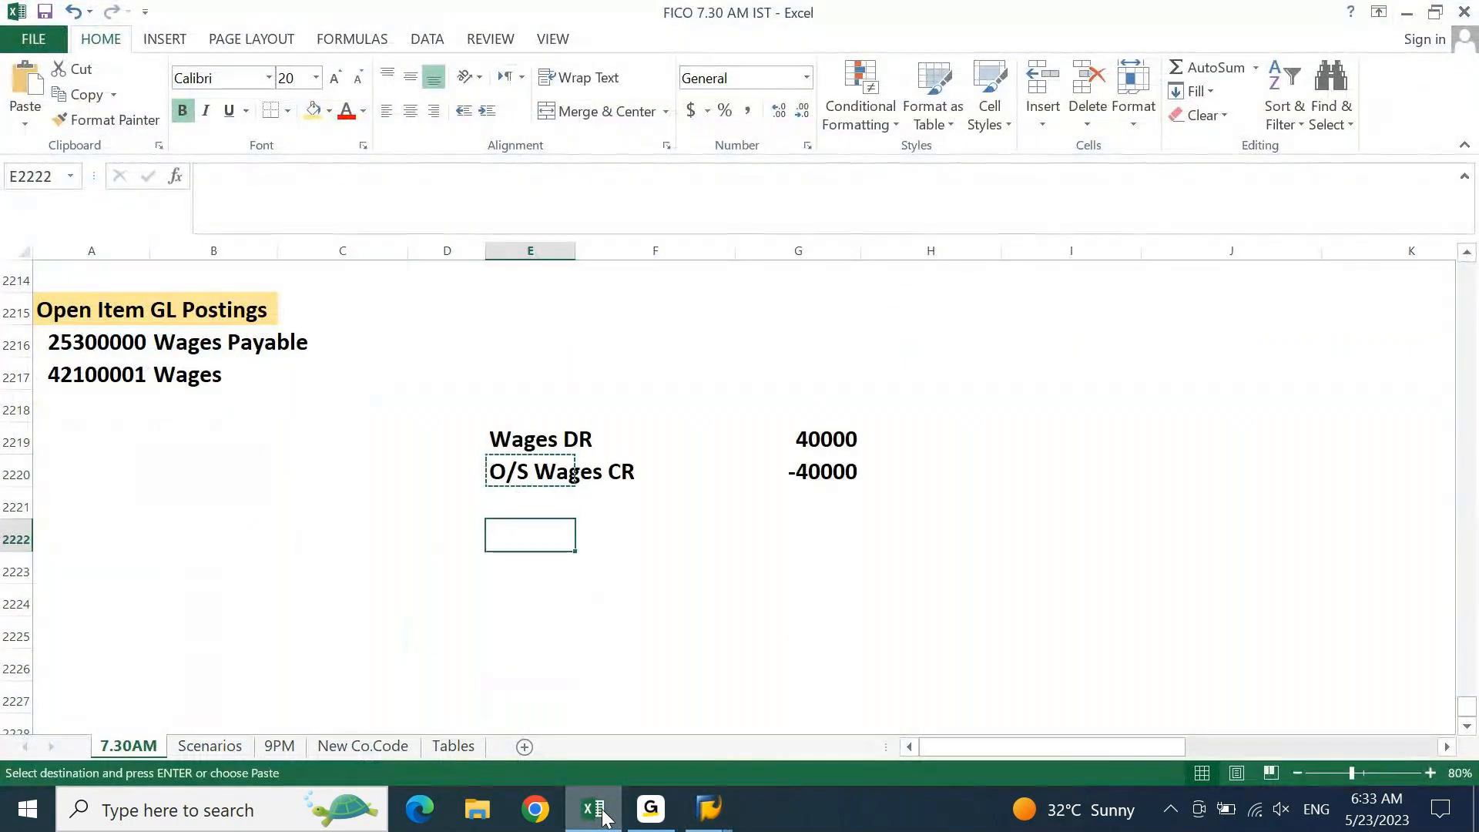
key(ctrl+v)
key(F2)
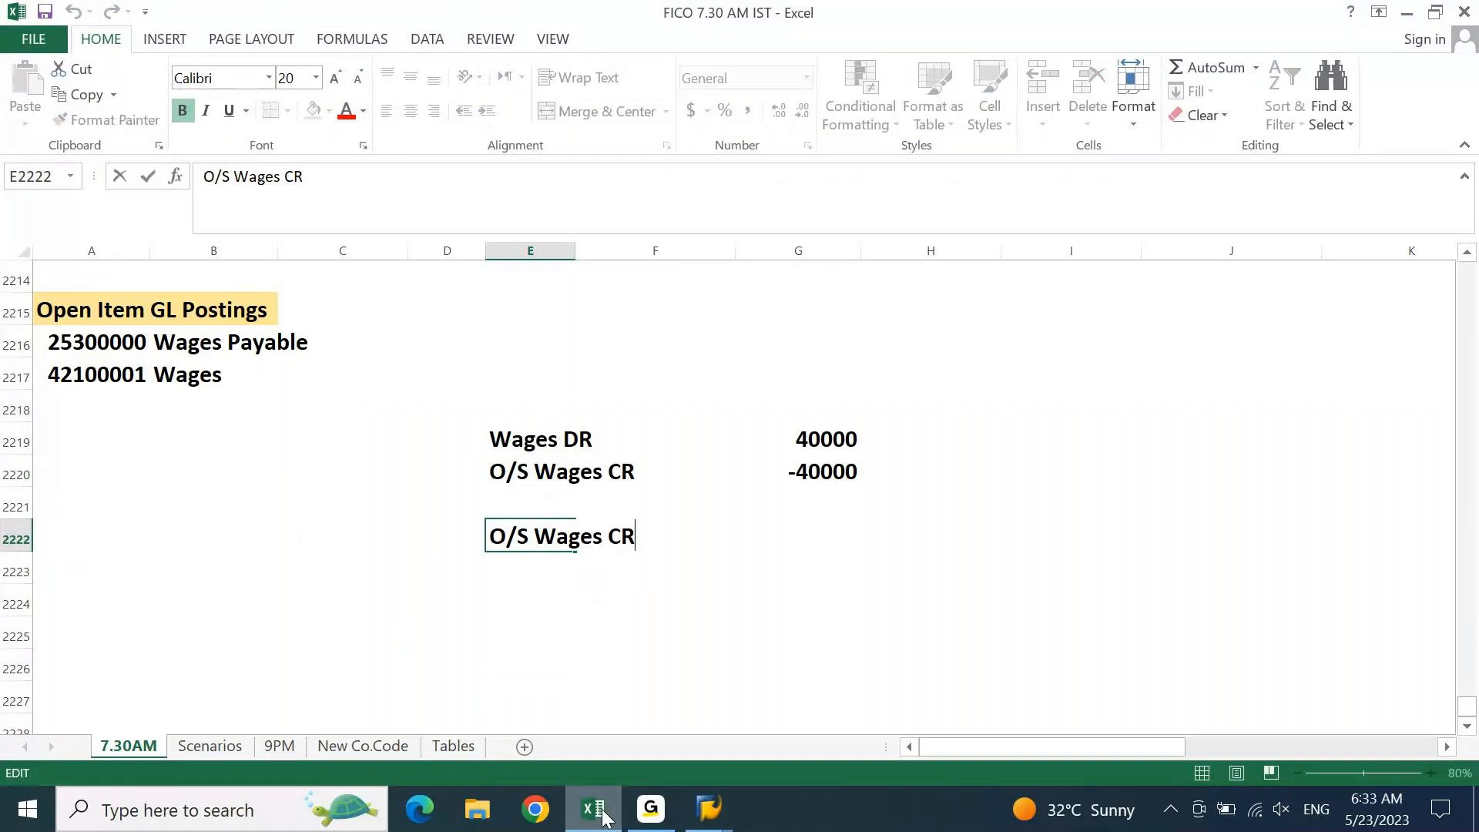
key(BackSpace)
key(BackSpace)
text(DR)
key(Return)
Add a "Bank Out CR" line in E2223 and enter the amounts 40000 in G2222 and -40000 in G2223
text(Bank)
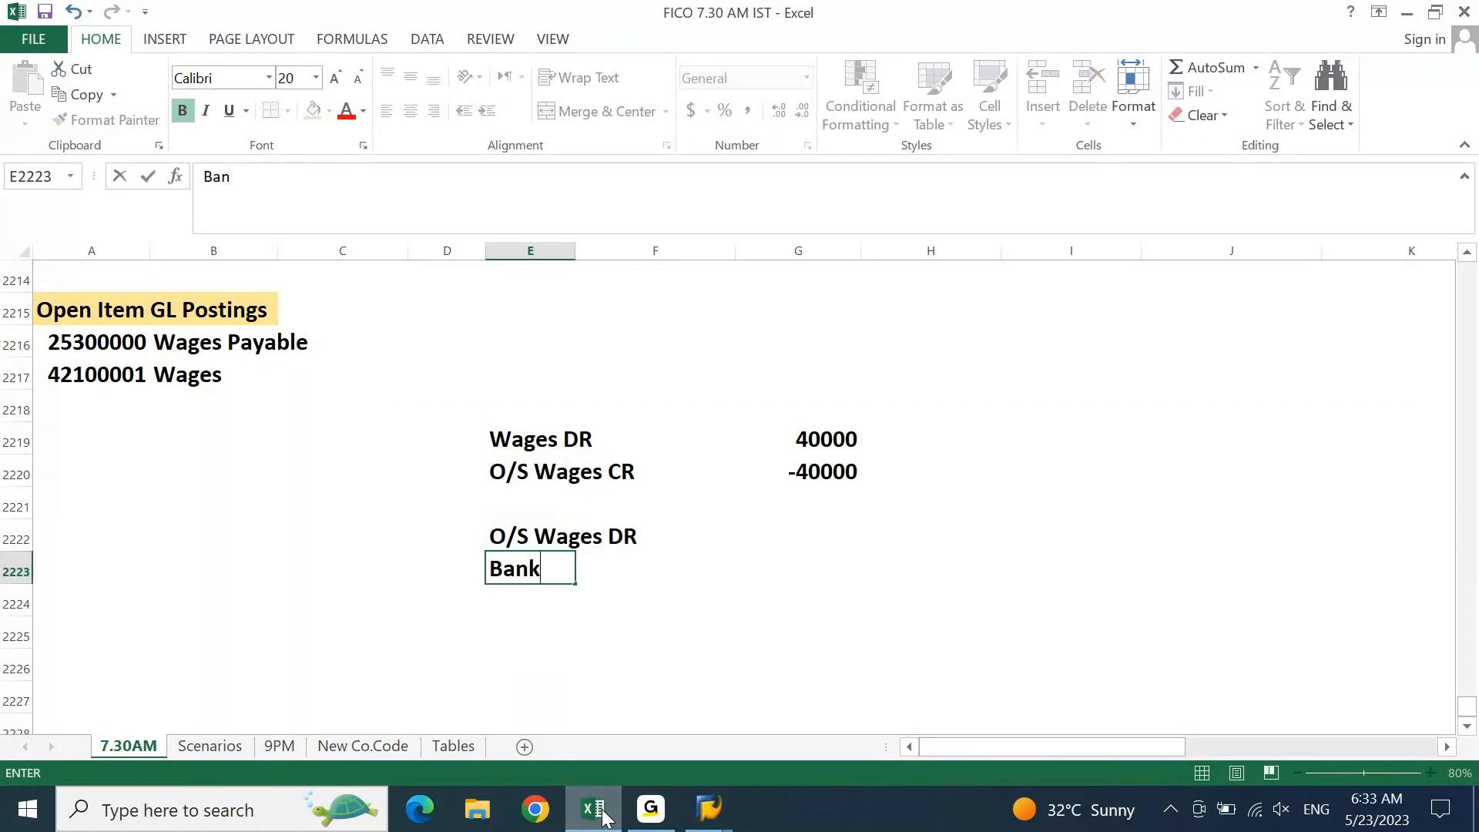
text( Out CR)
key(Tab)
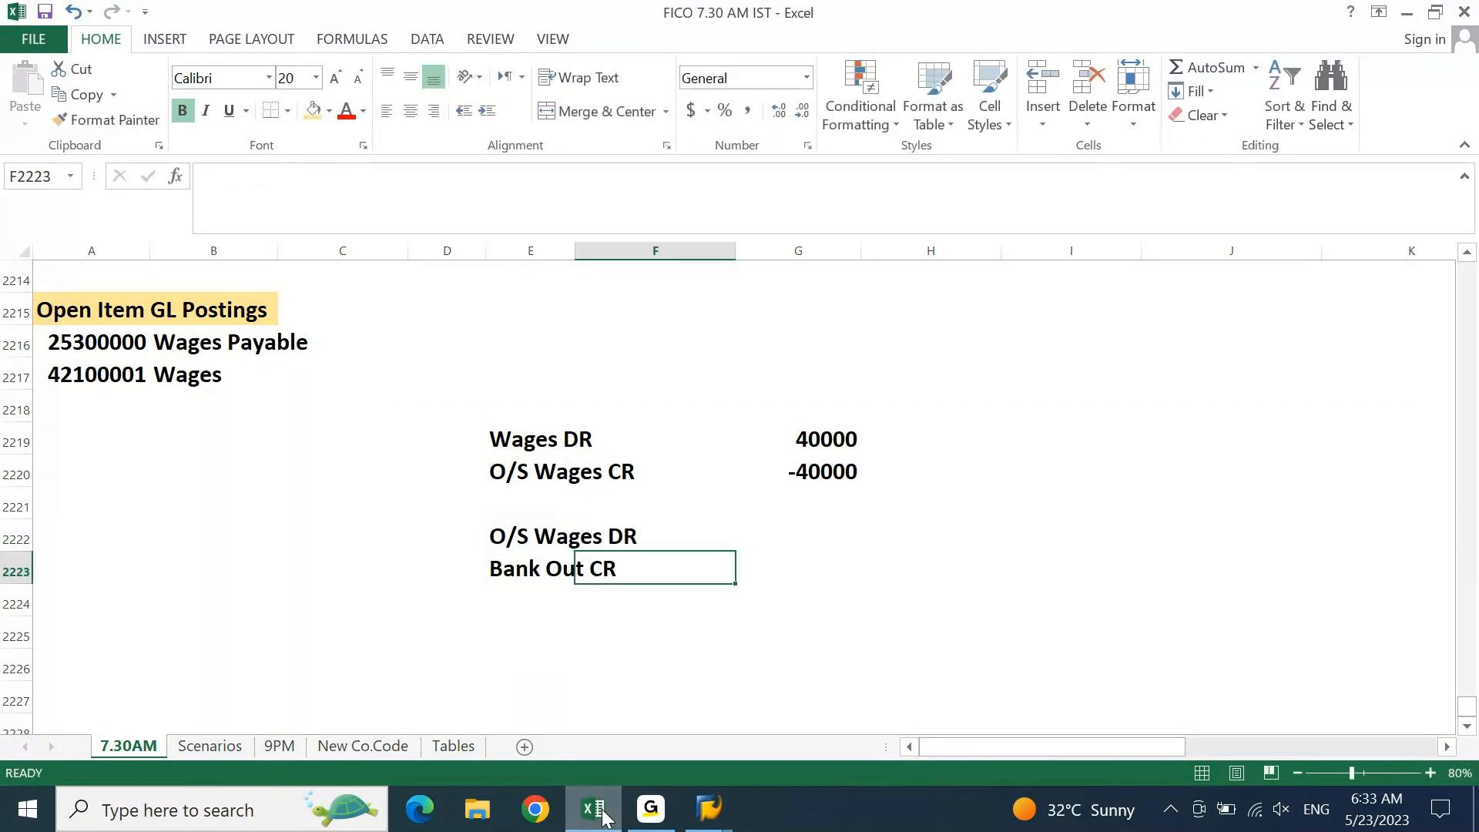
key(Right)
key(Up)
text(40000)
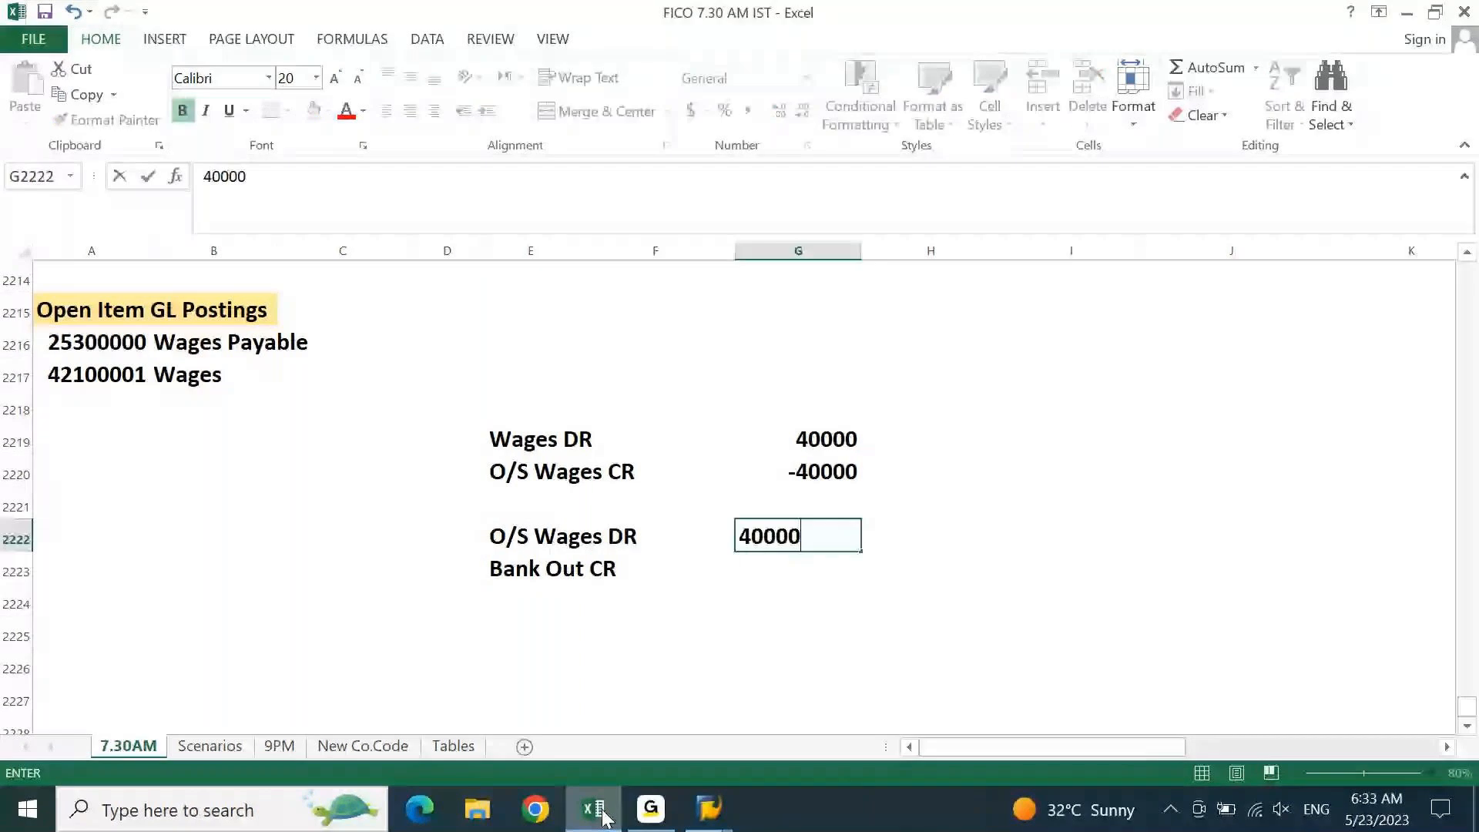
key(Return)
text(-4)
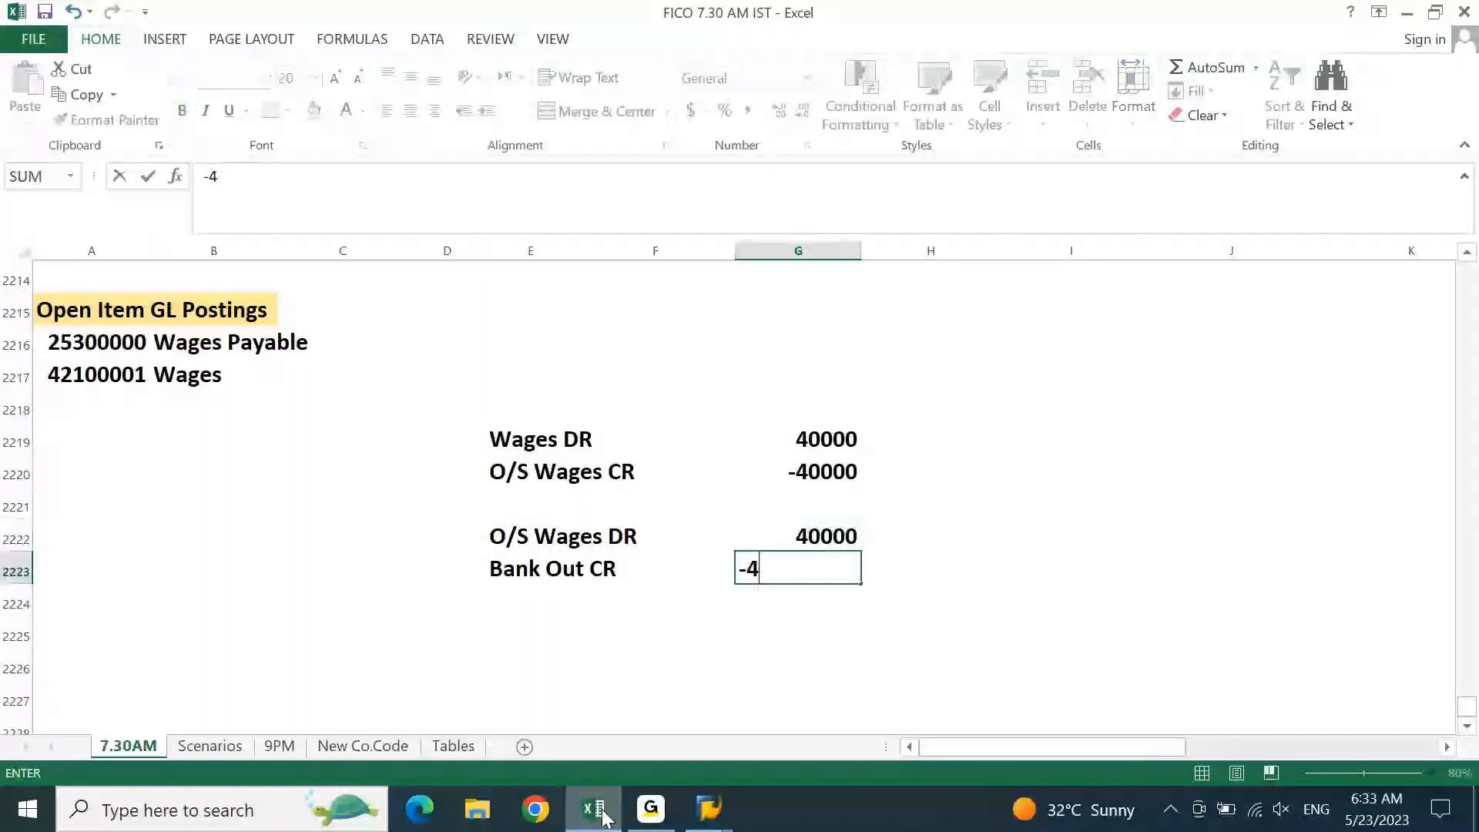
text(0000)
key(Return)
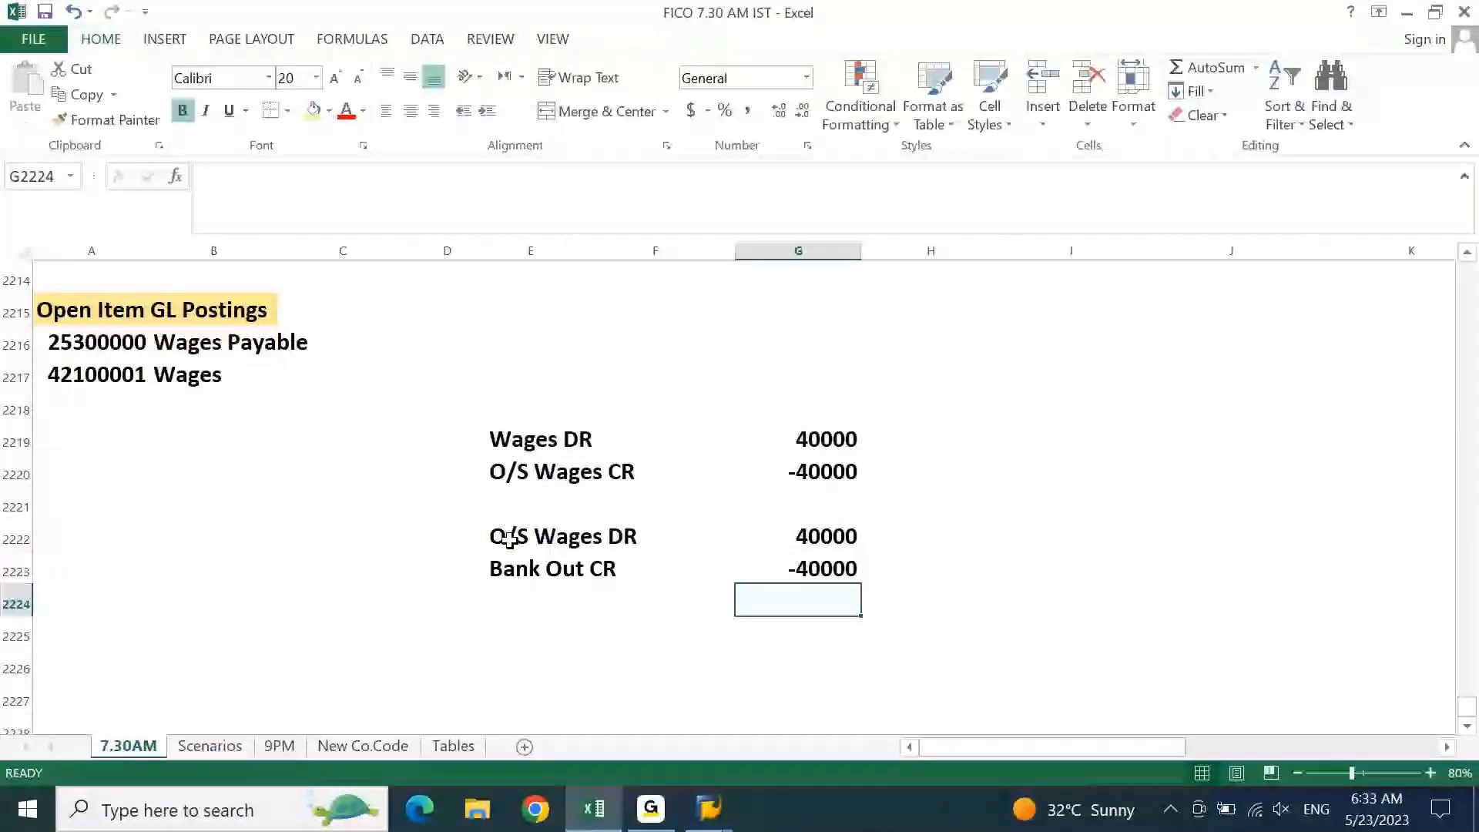
Fill the O/S Wages DR and O/S Wages CR rows light green across columns E to G and select cells G2220:G2222
drag(532, 537, 820, 538)
click(329, 110)
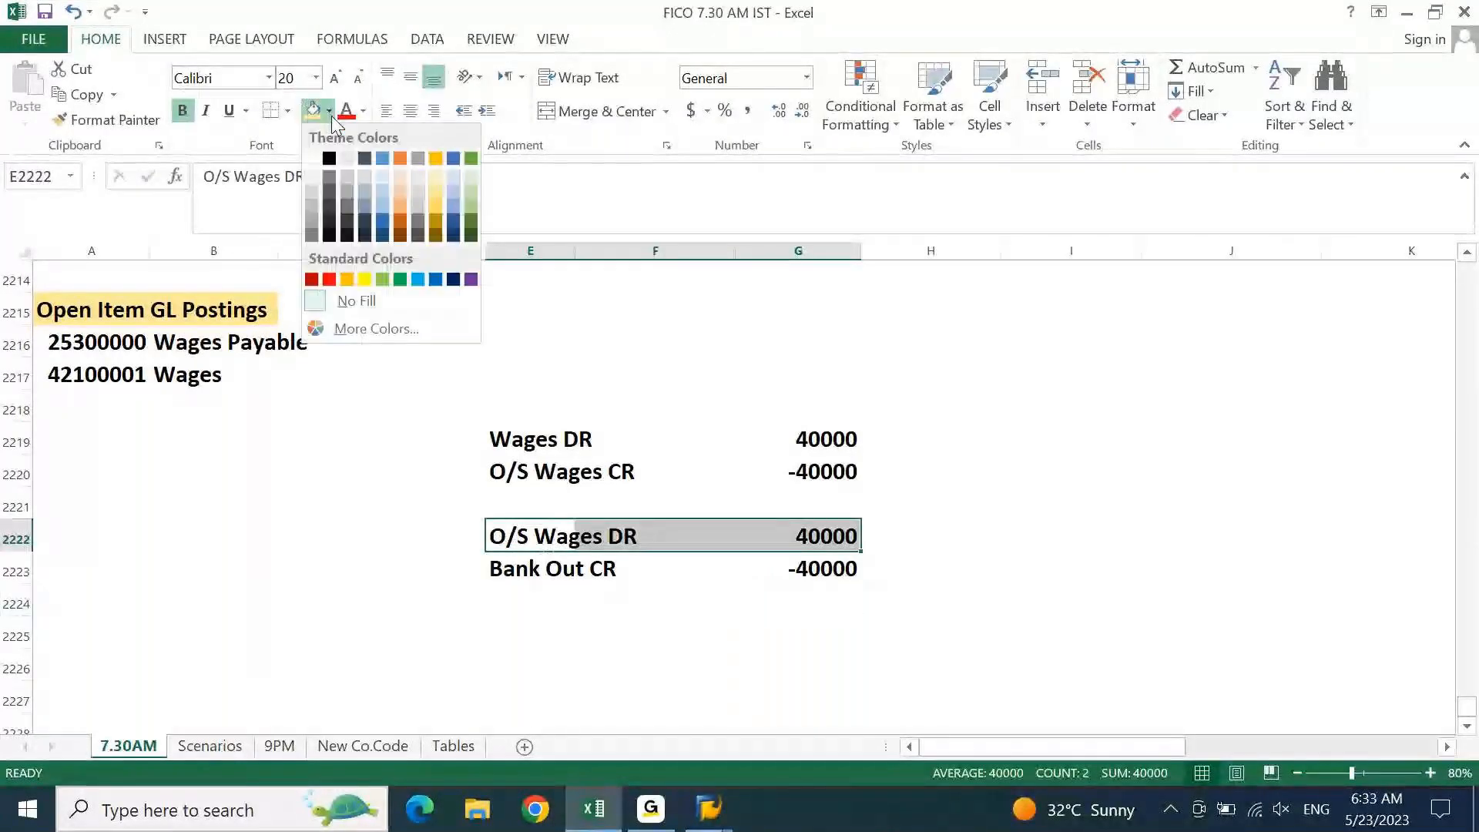
click(470, 193)
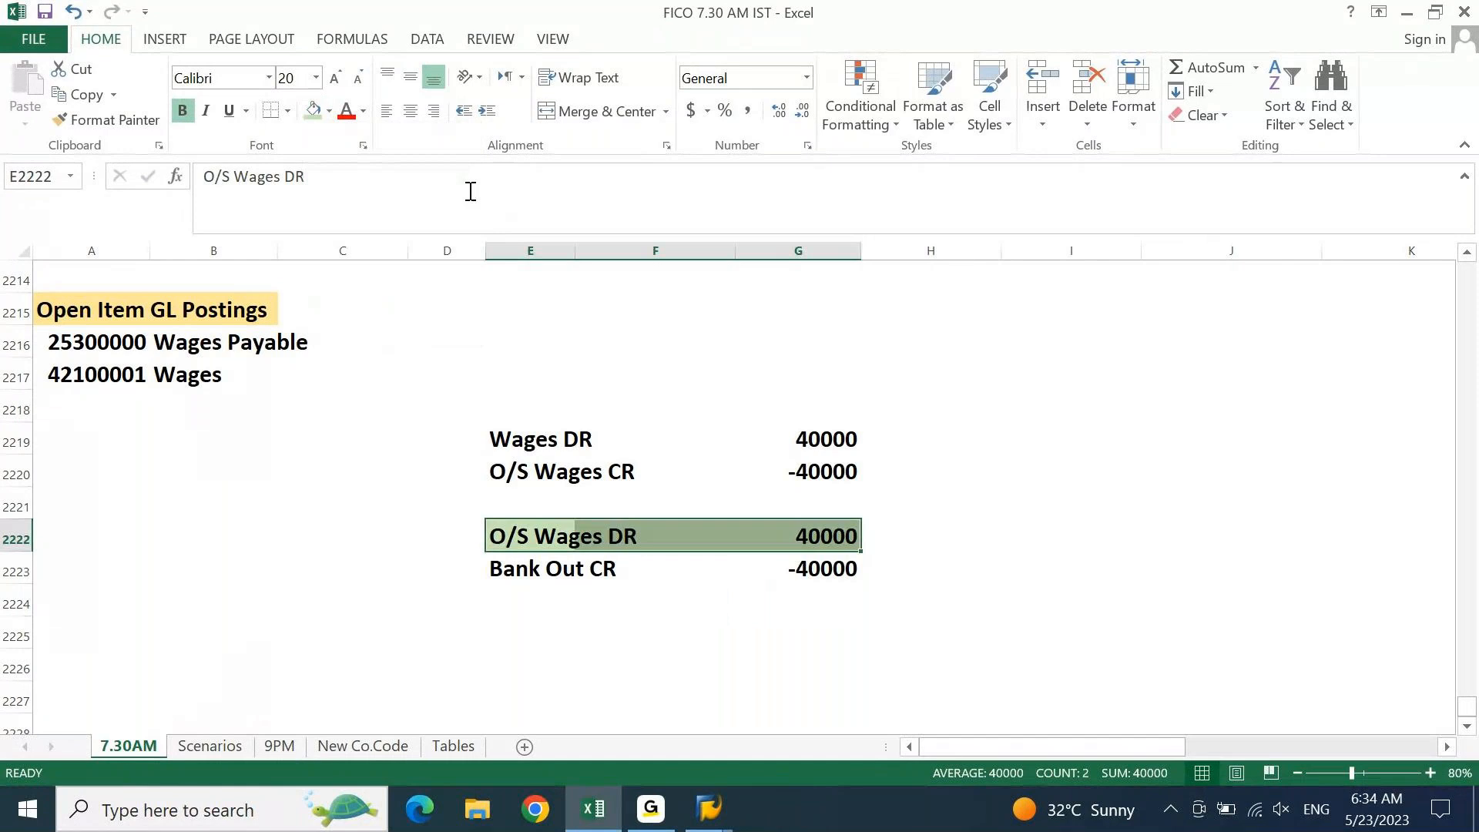
key(Up)
key(Up)
key(shift+Right)
key(shift+Right)
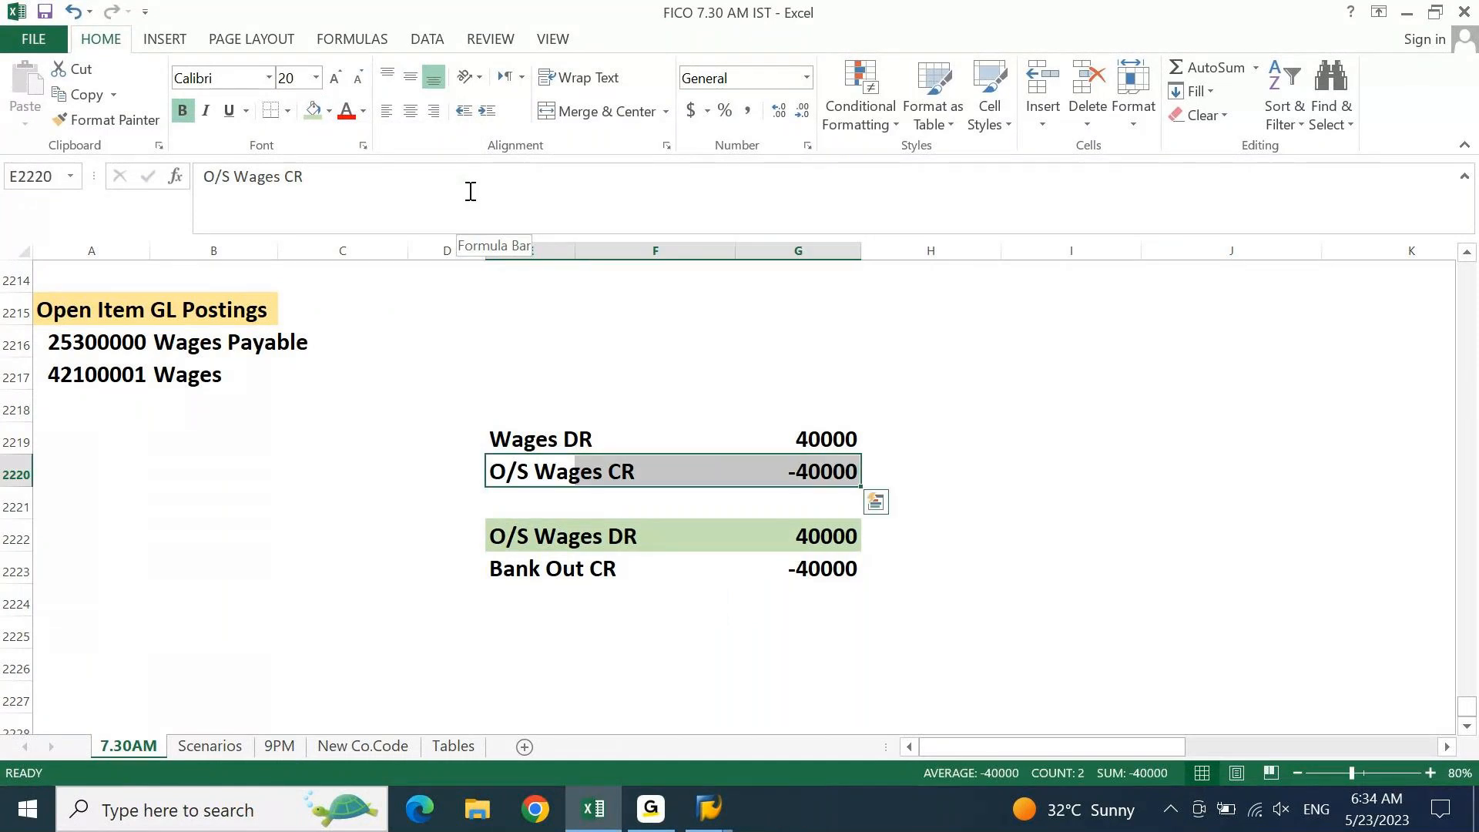
key(F4)
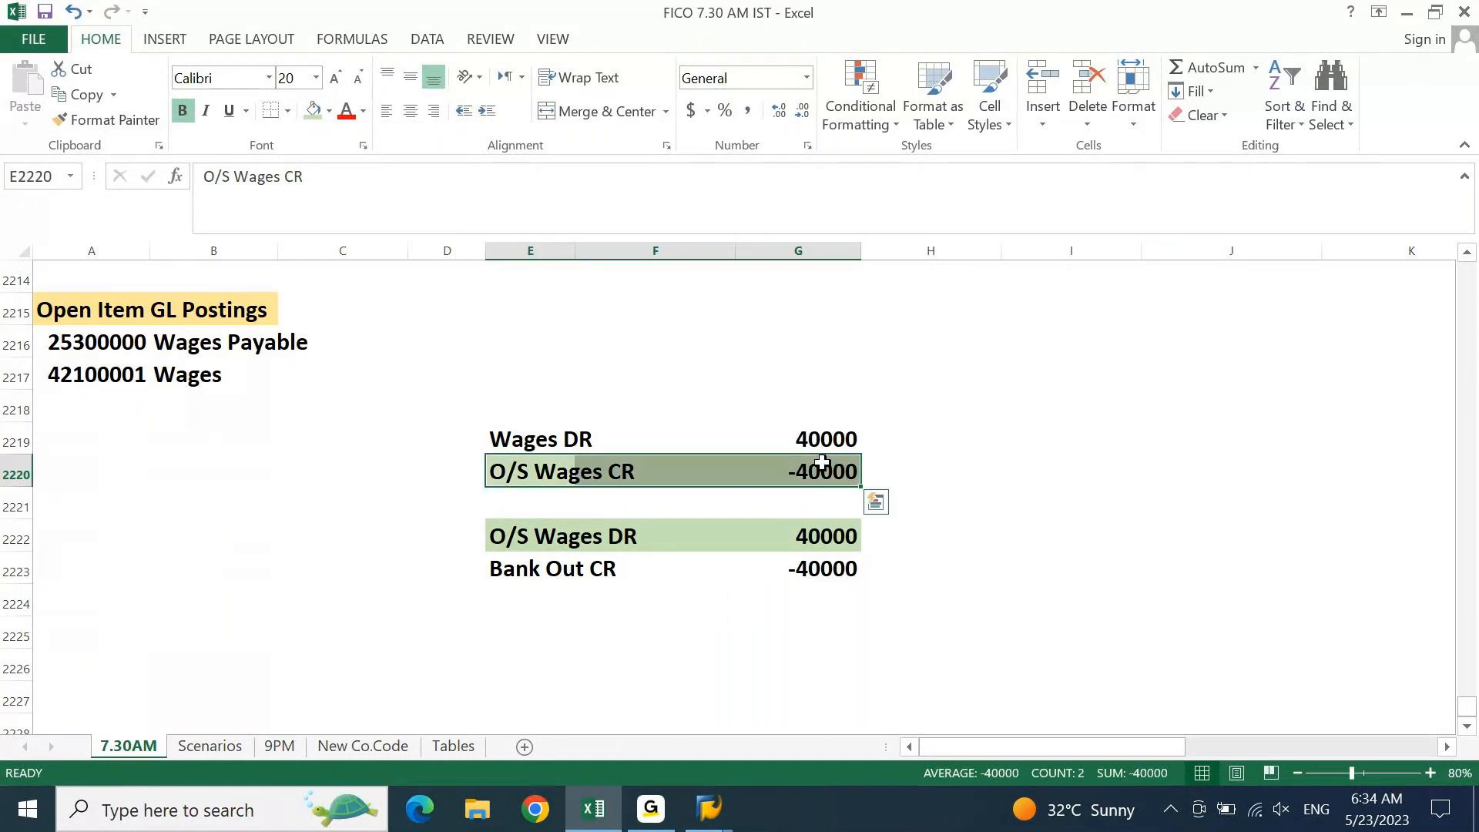
click(835, 486)
drag(836, 485, 835, 539)
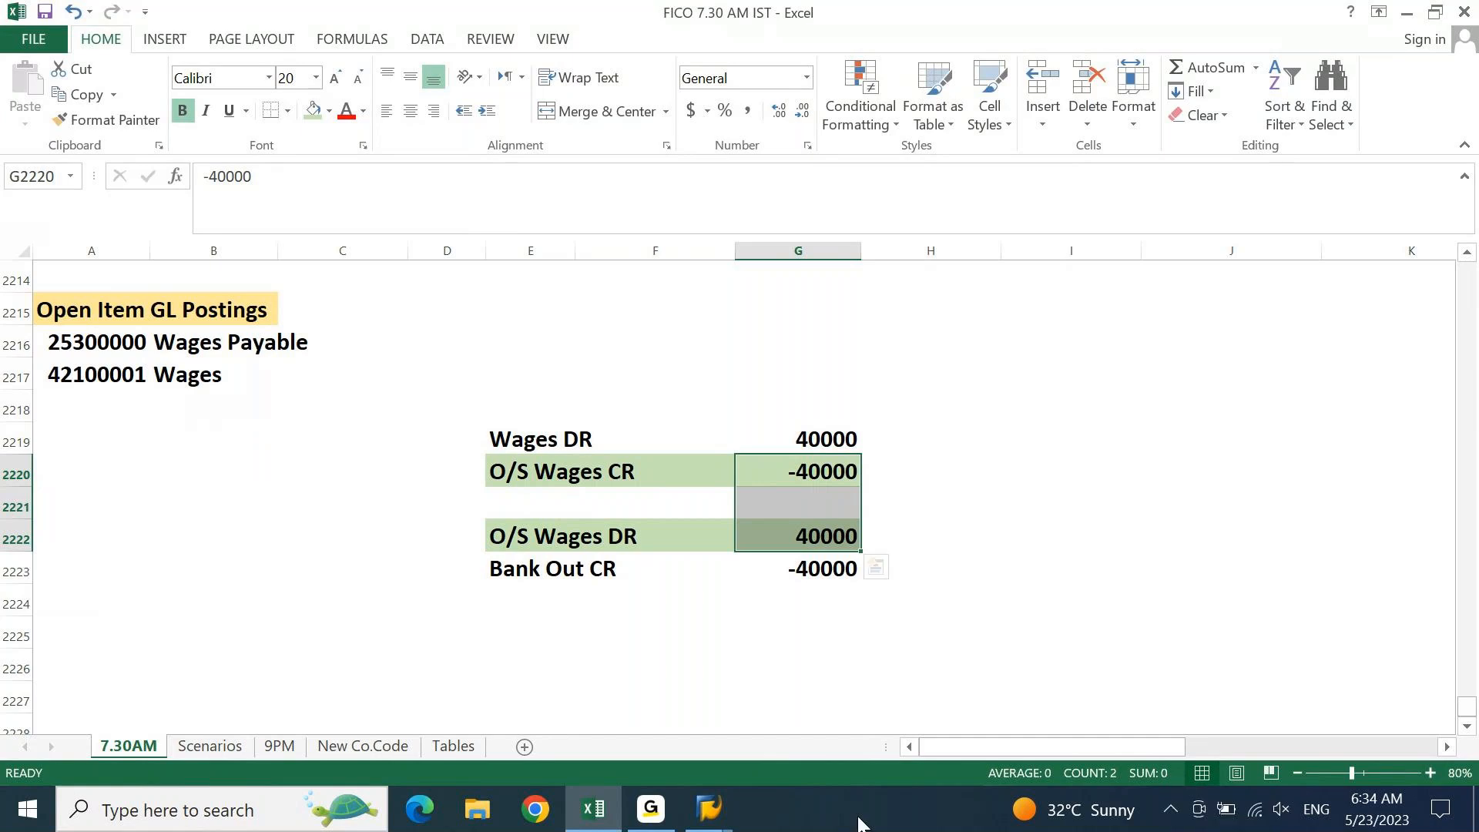
Switch to SAP, return from the displayed wages document to the F-02 header, and set the document date to 23.05.2023
click(725, 822)
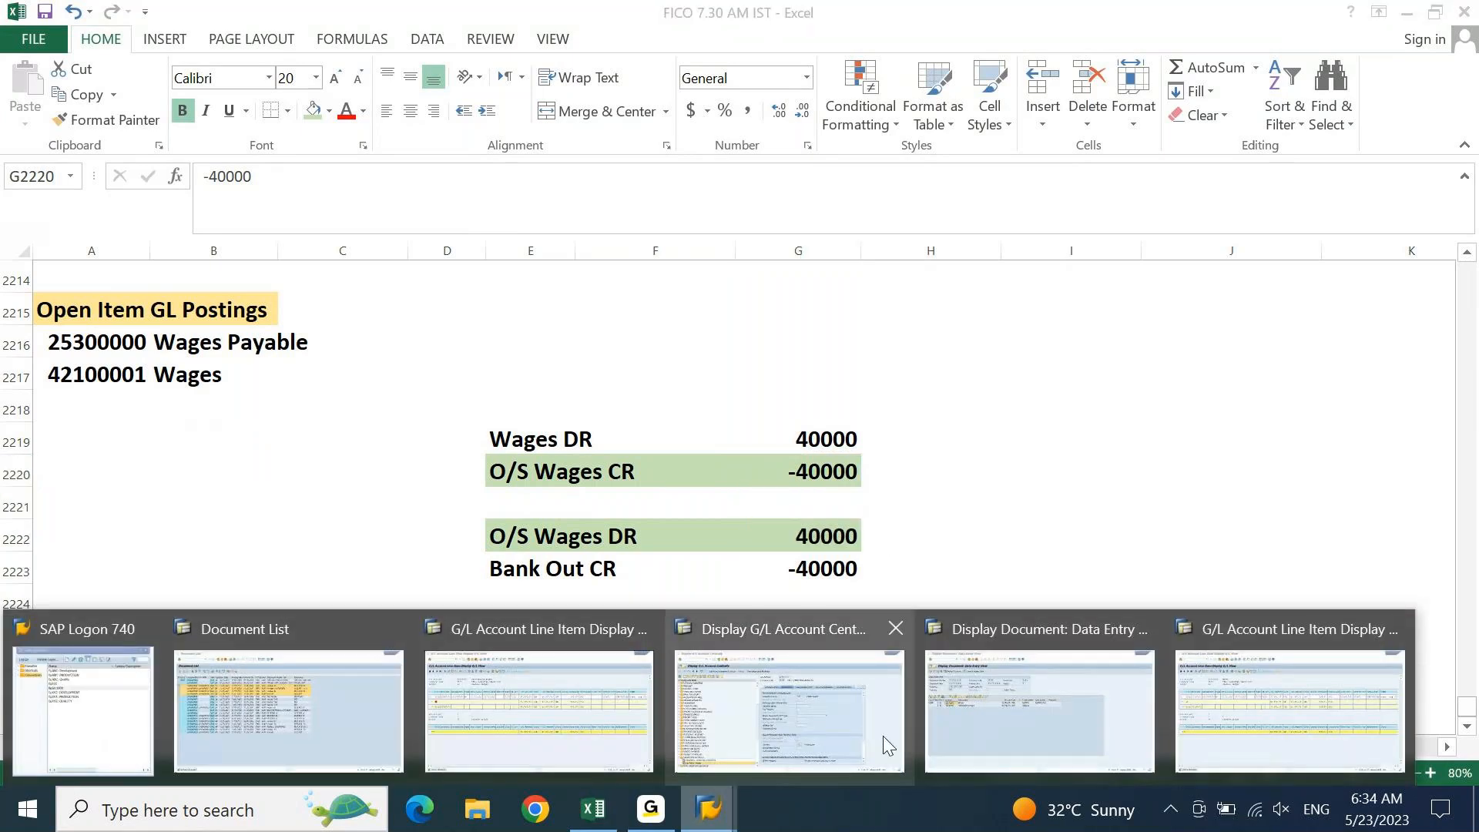
click(918, 704)
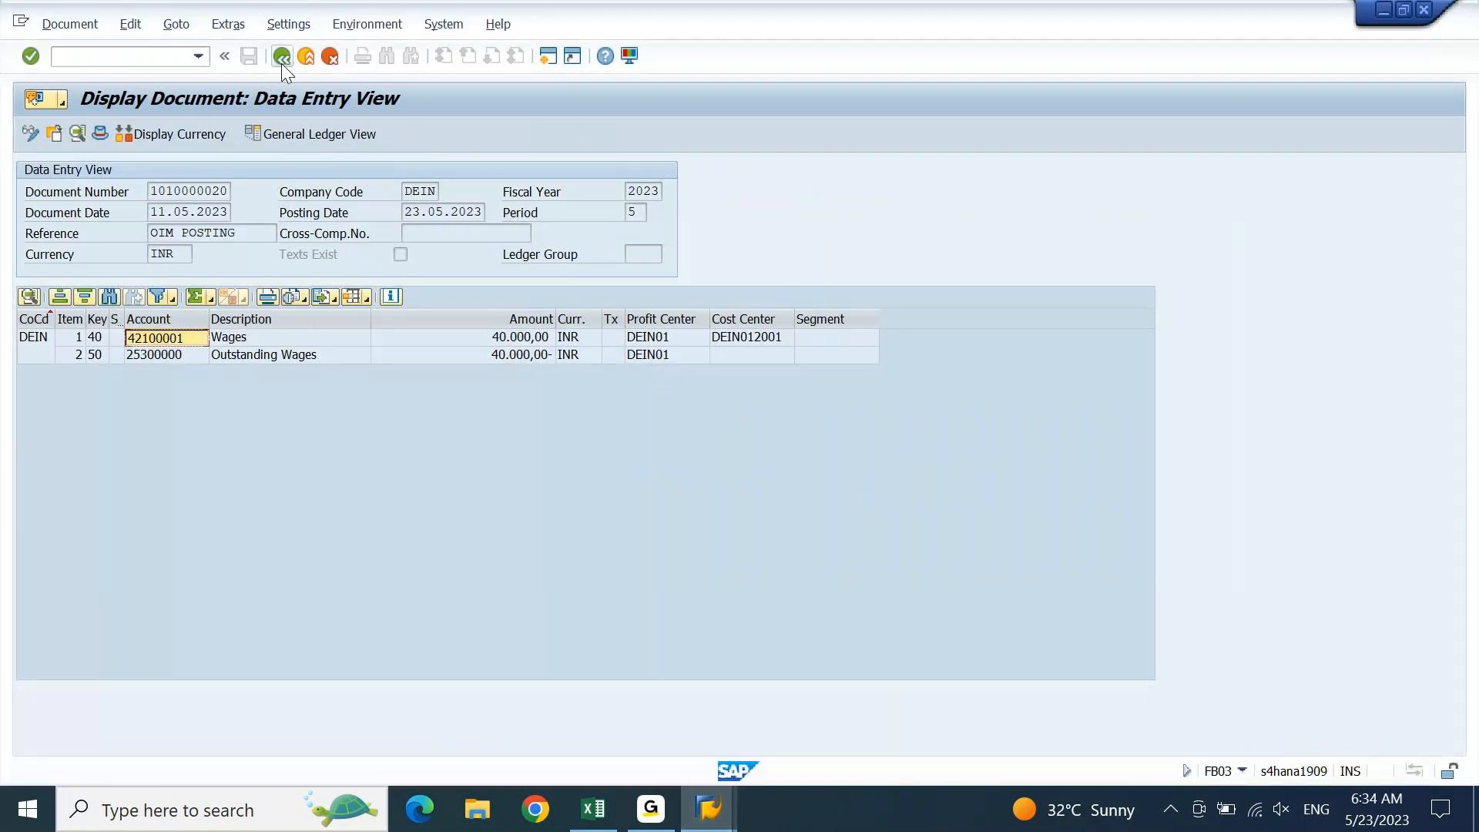
click(282, 61)
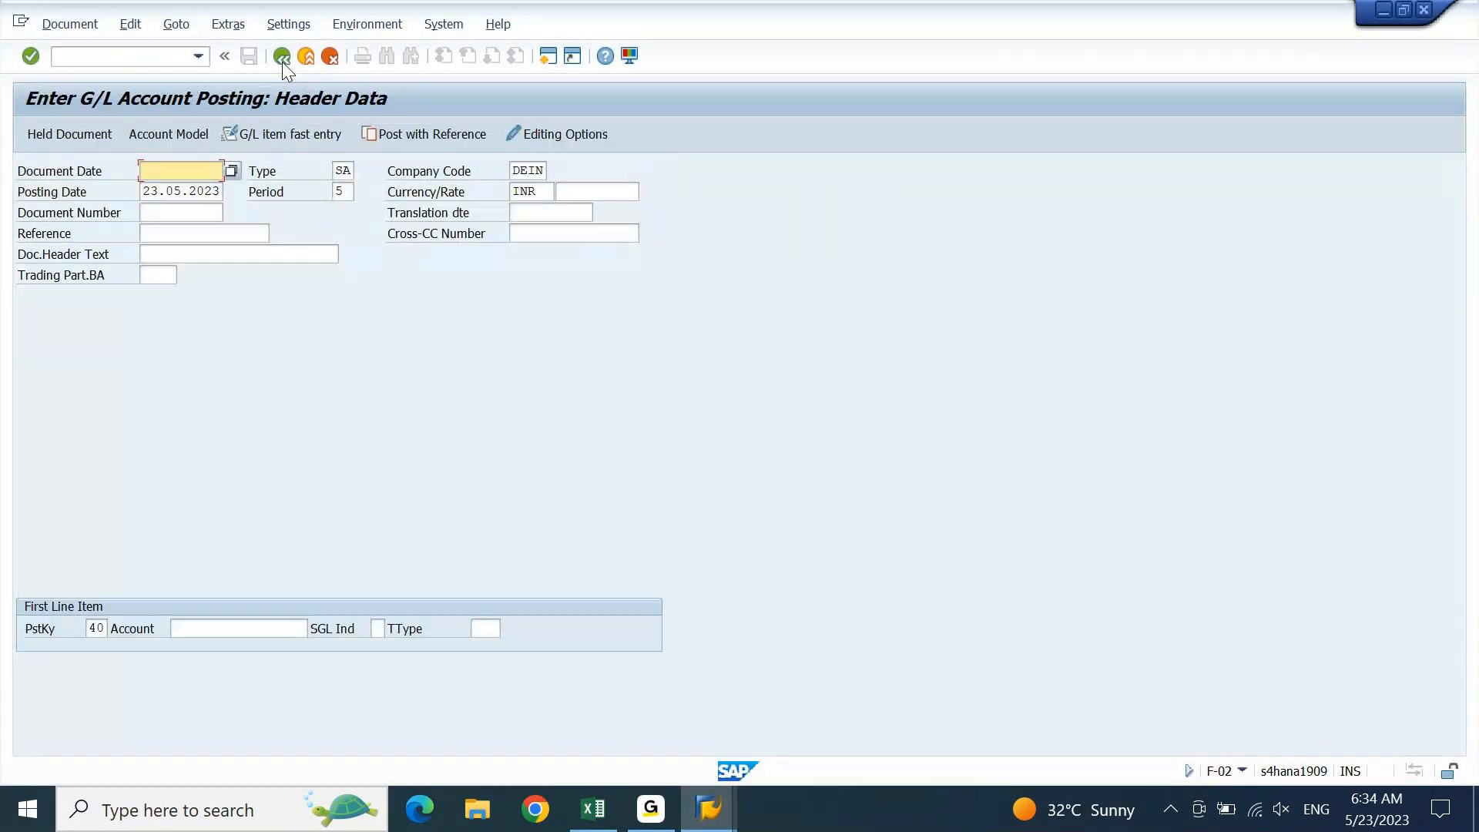
key(Tab)
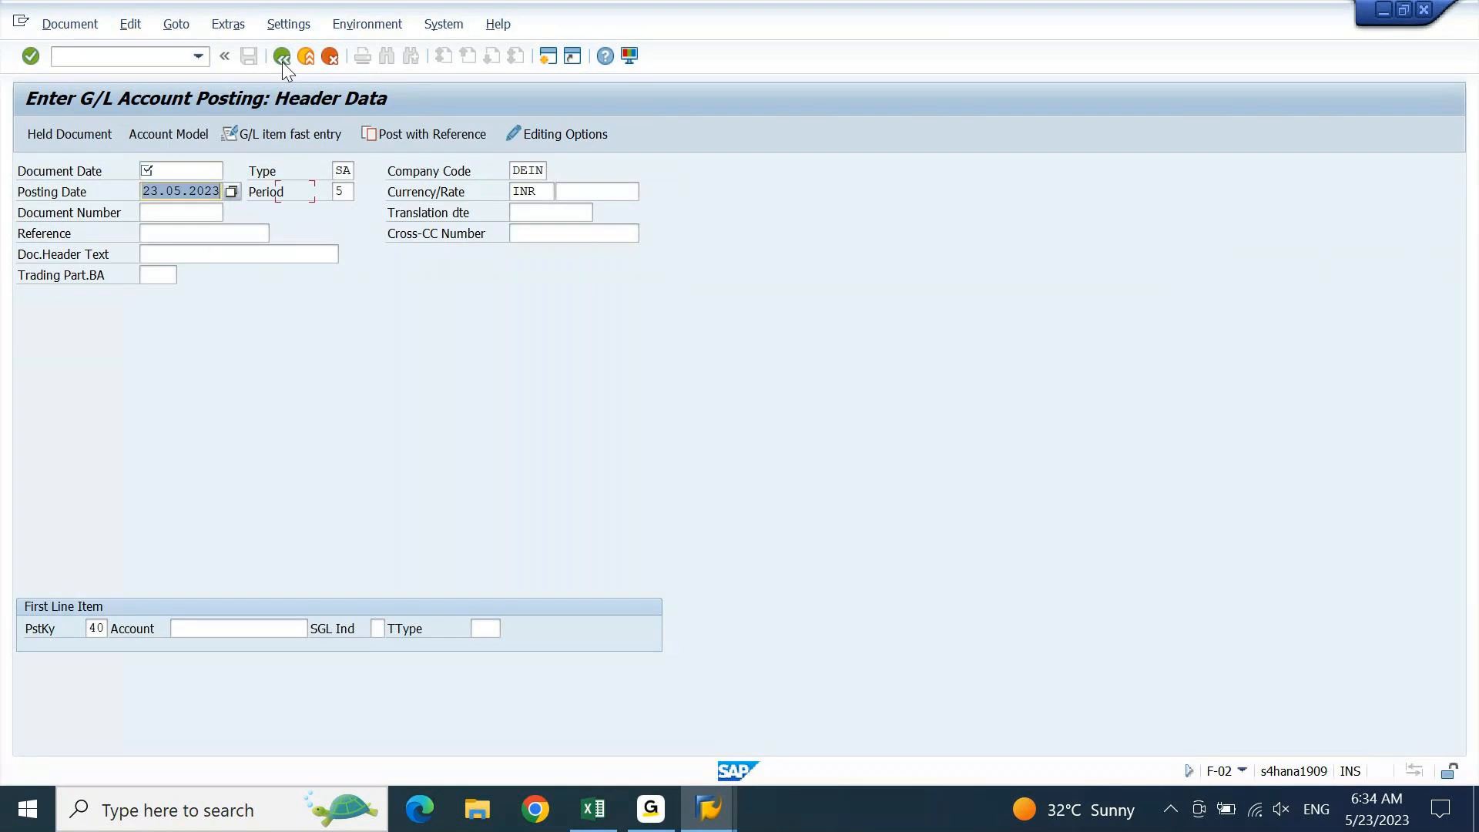
key(ctrl+c)
key(shift+Tab)
key(ctrl+v)
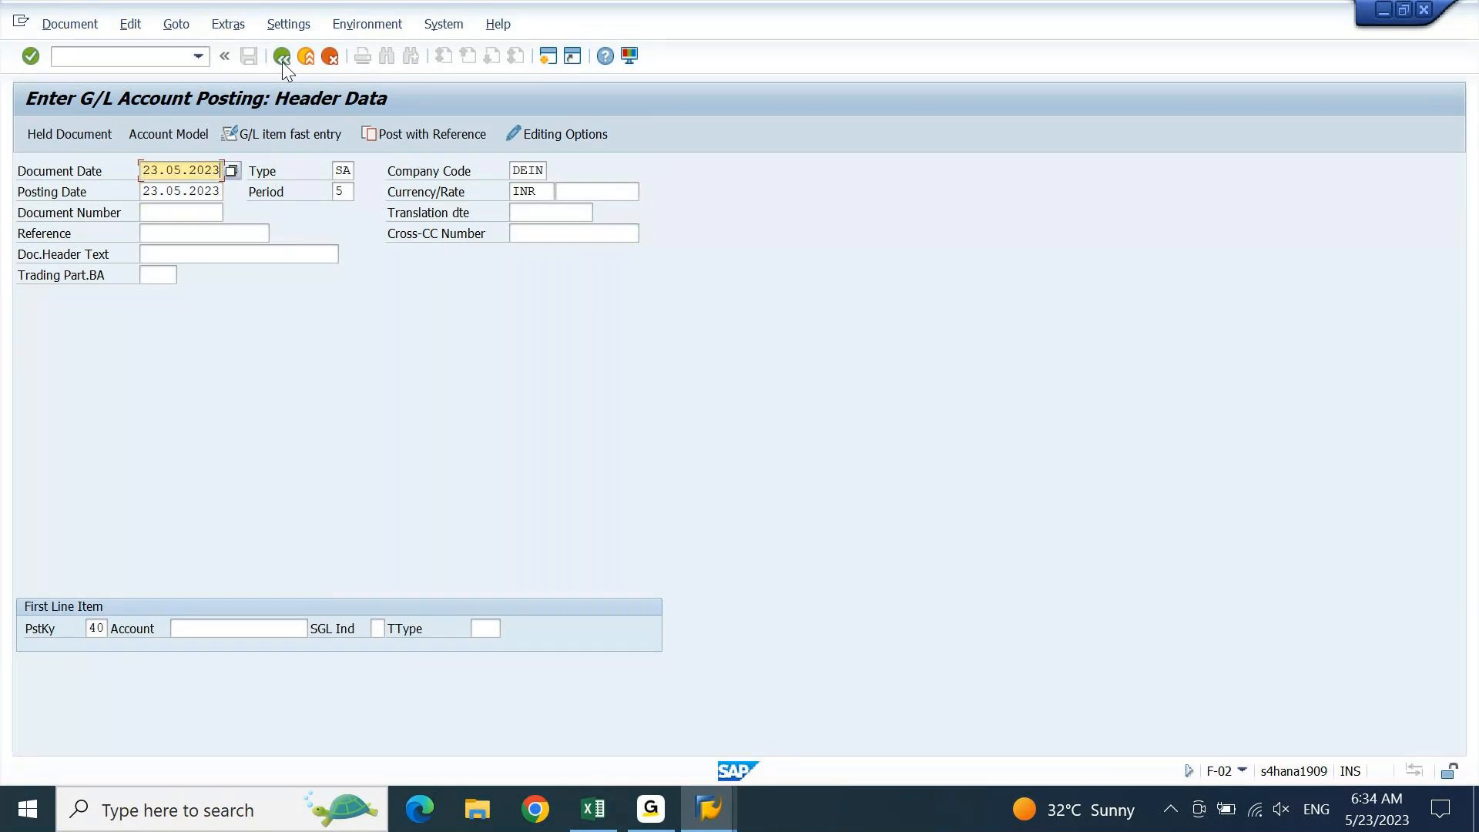
Enter "wages payment" as both the reference and the document header text
key(Tab)
key(Tab)
key(Tab)
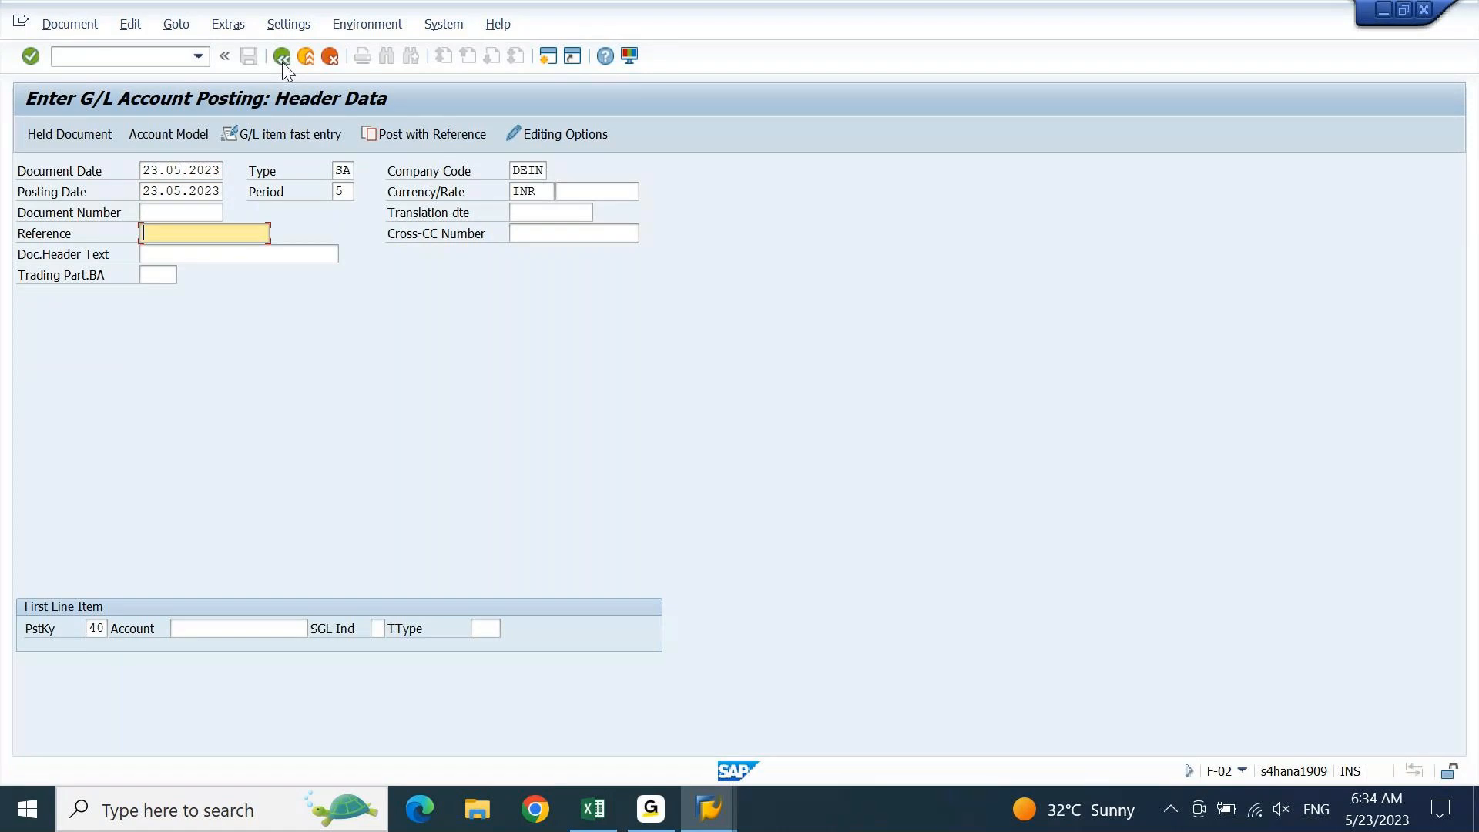
text(wages payment)
key(shift+Home)
key(ctrl+c)
key(Tab)
key(ctrl+v)
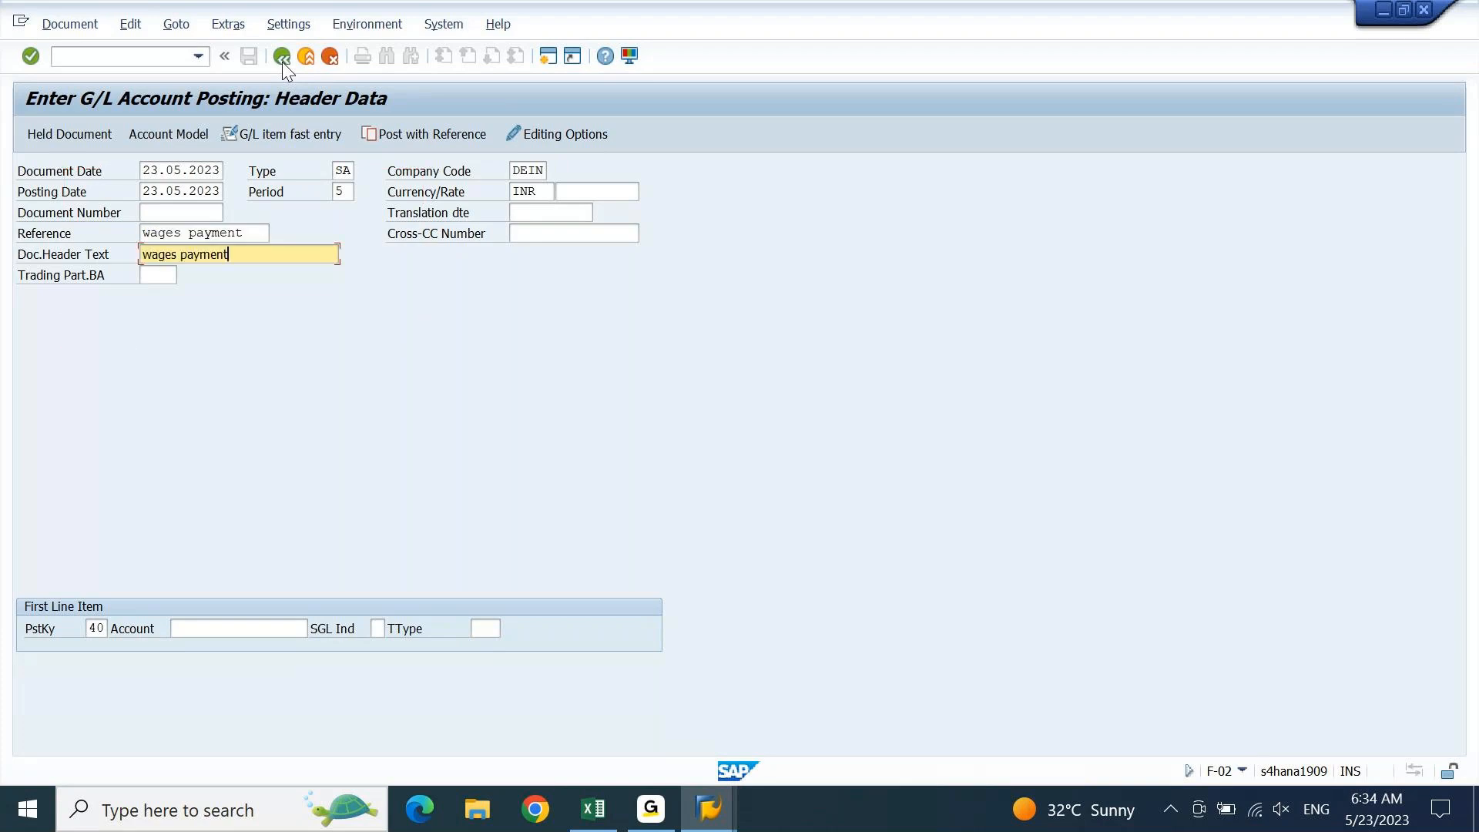
Choose account 25300000 for the first line item with posting key 40 and open its item entry
key(Tab)
key(Tab)
key(Tab)
key(space)
key(Down)
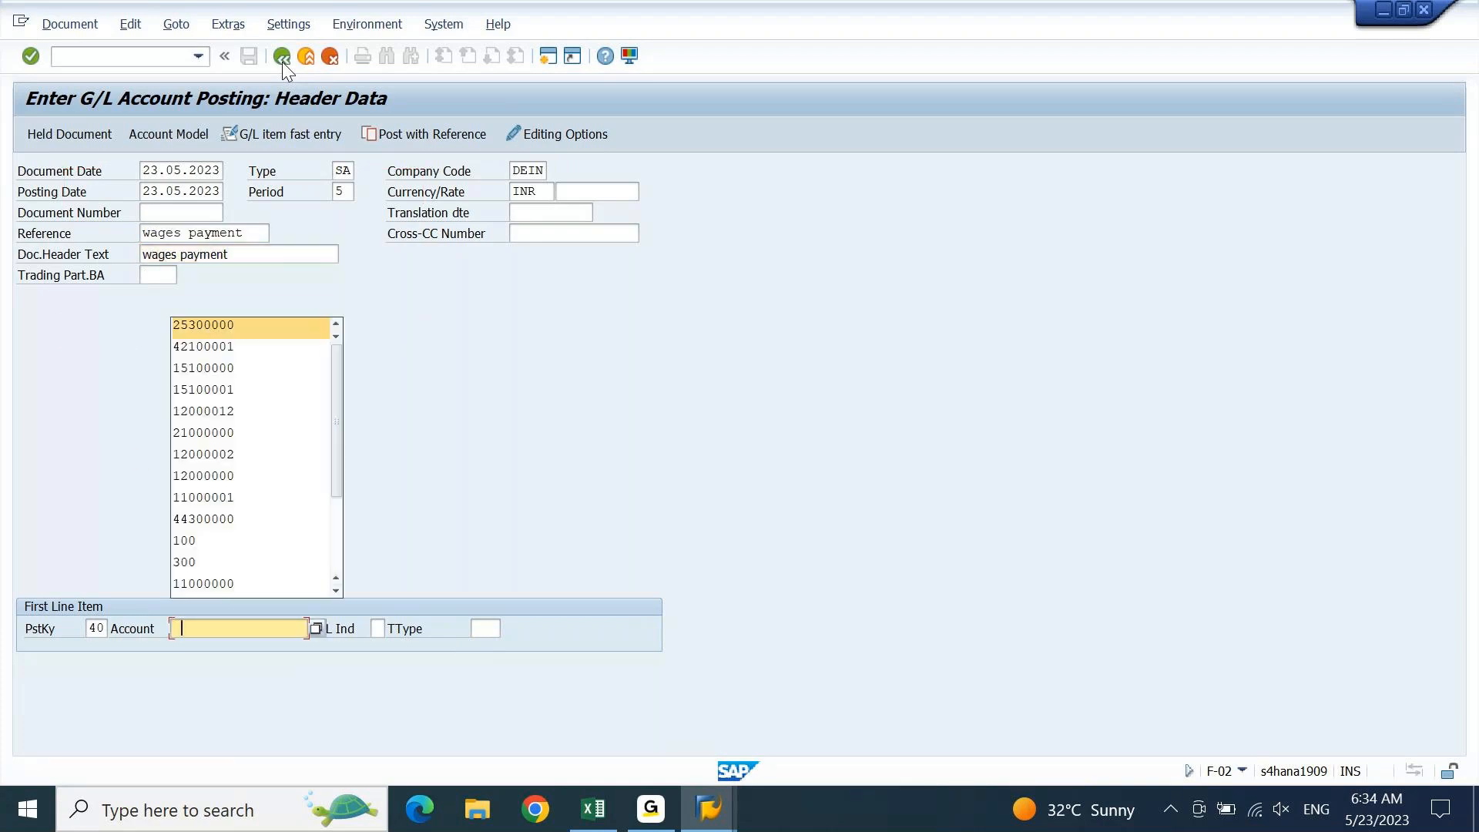
key(Return)
key(Return)
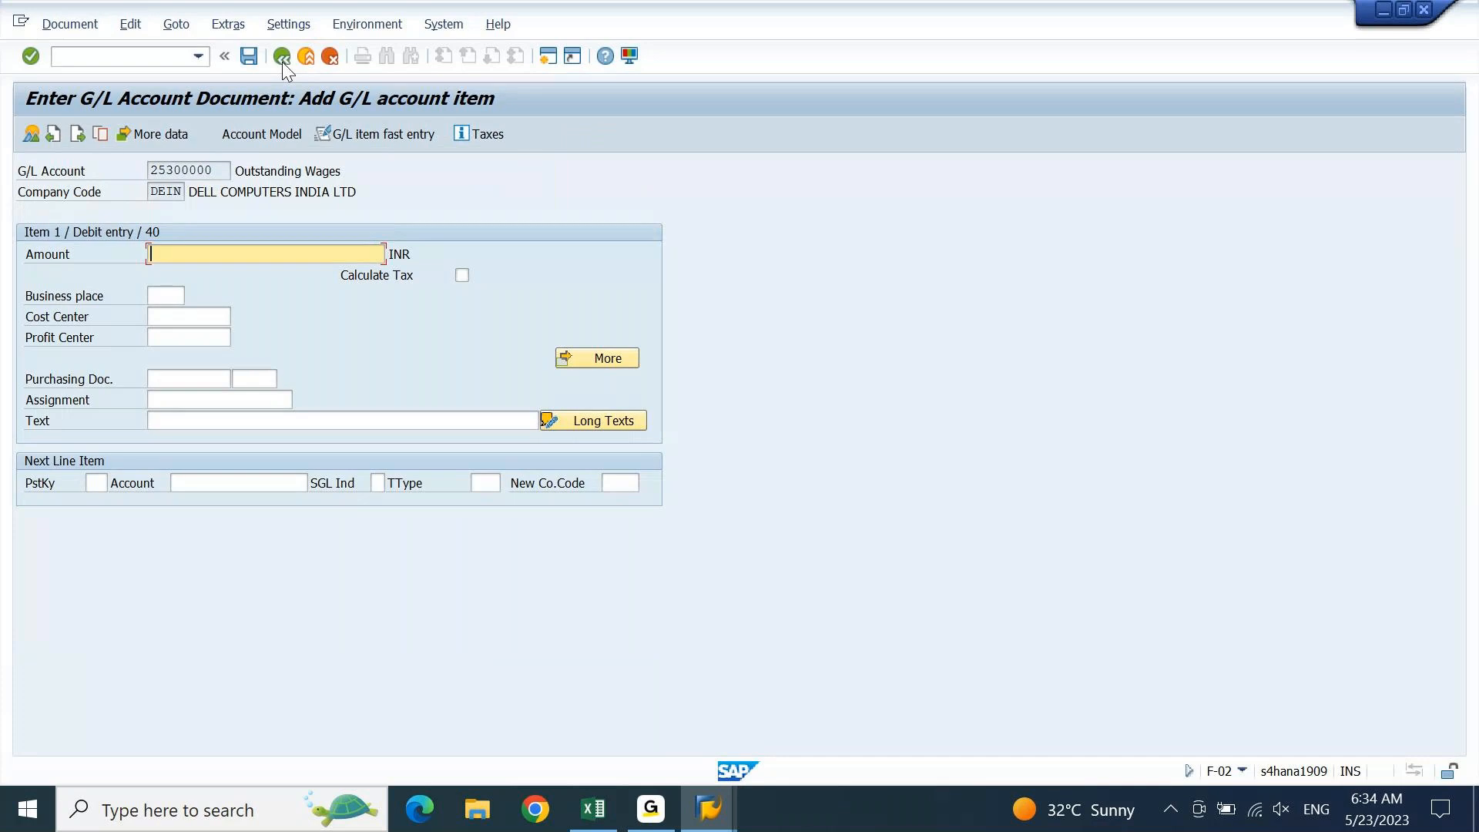
Enter amount 40000, profit center DEIN01 and text "wages payment" for the Outstanding Wages debit item
text(40000)
key(Tab)
key(Tab)
key(Tab)
key(Tab)
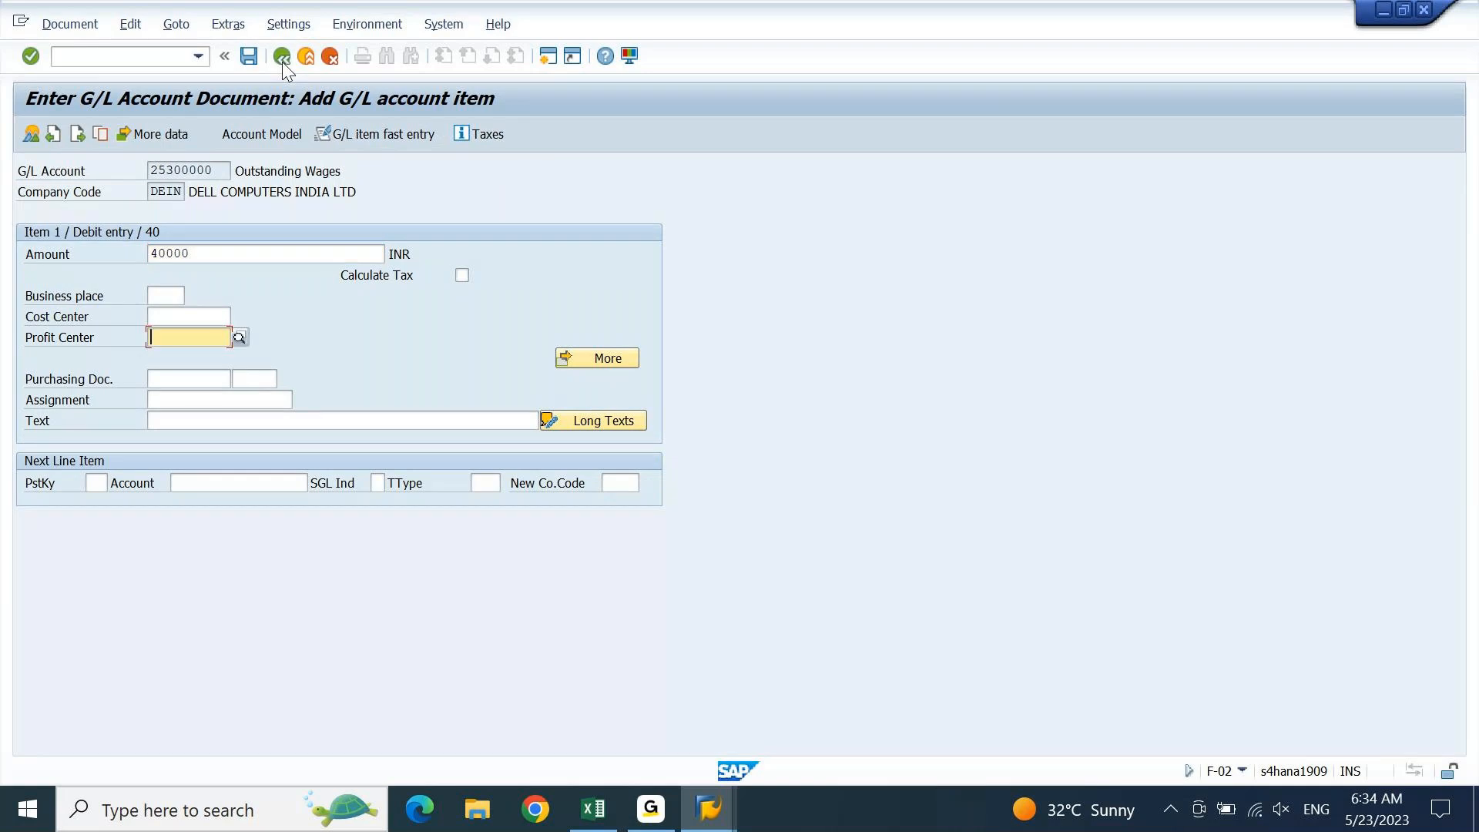
key(space)
key(Down)
key(Return)
key(Tab)
key(Tab)
key(Tab)
key(Tab)
key(Tab)
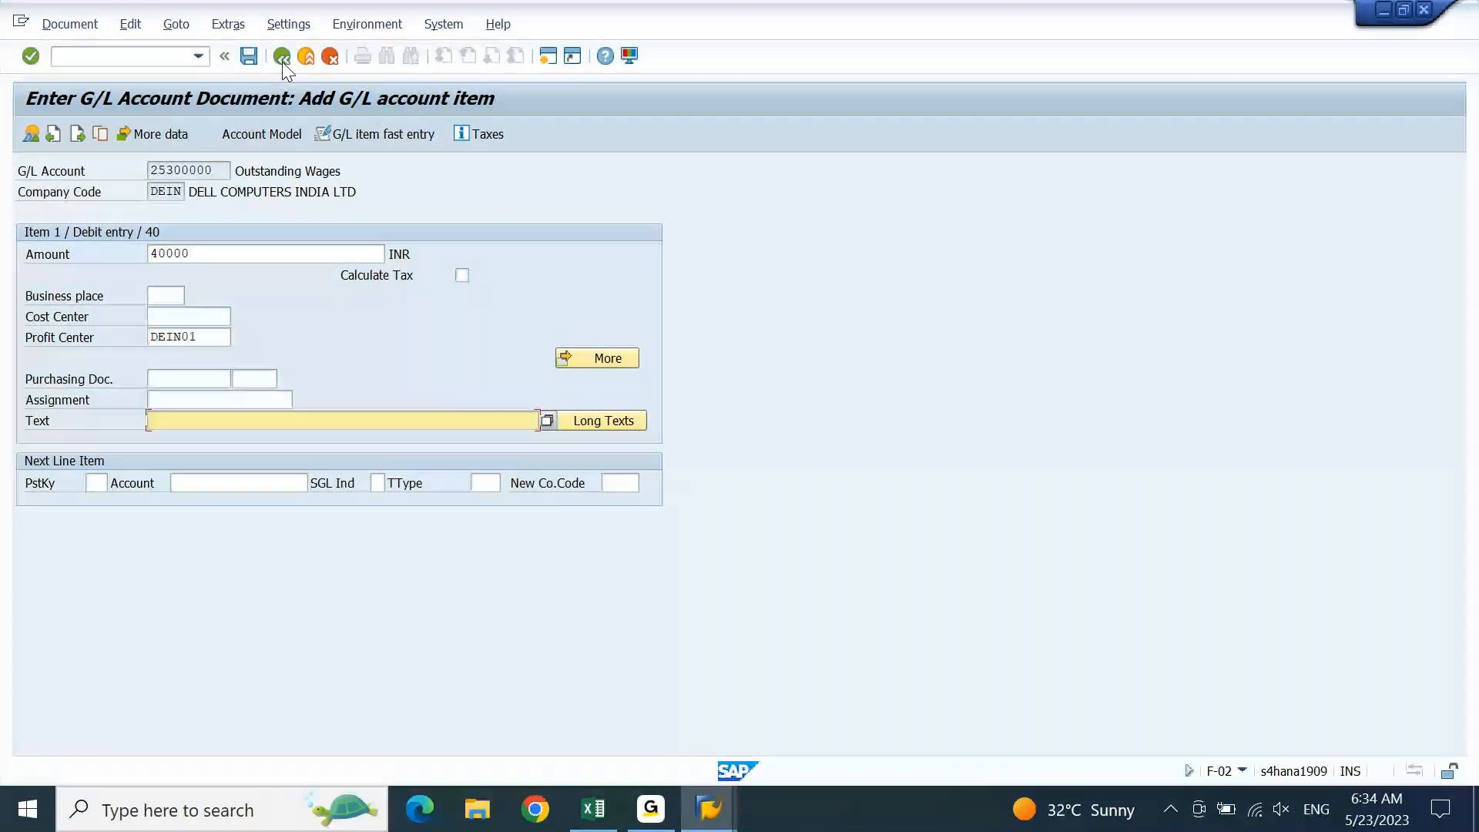
text(wages payment)
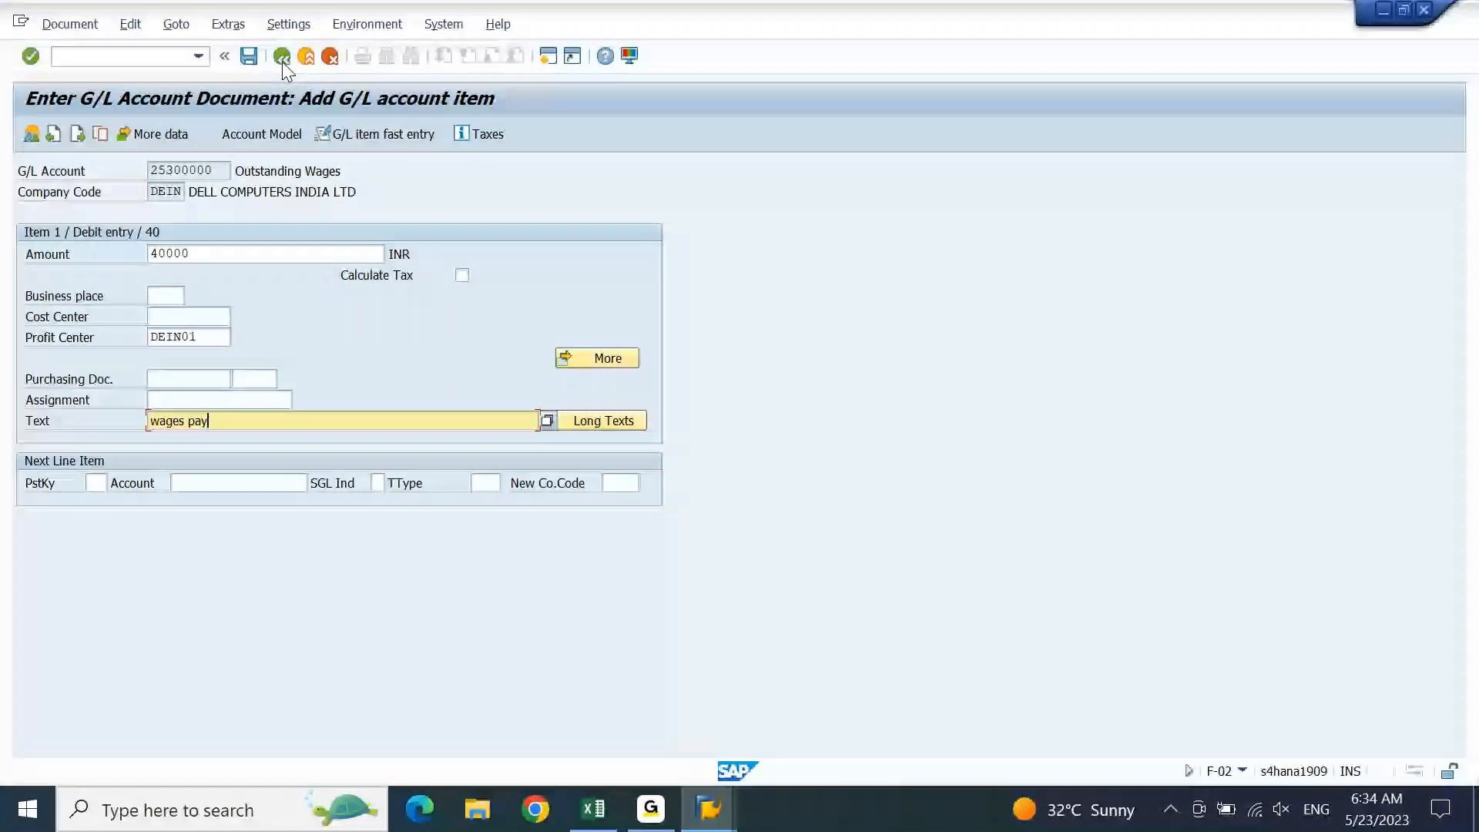
Set the next line item's posting key to 50 and look through the previously used account numbers for its credit account
key(Tab)
key(Tab)
key(shift+Tab)
text(50)
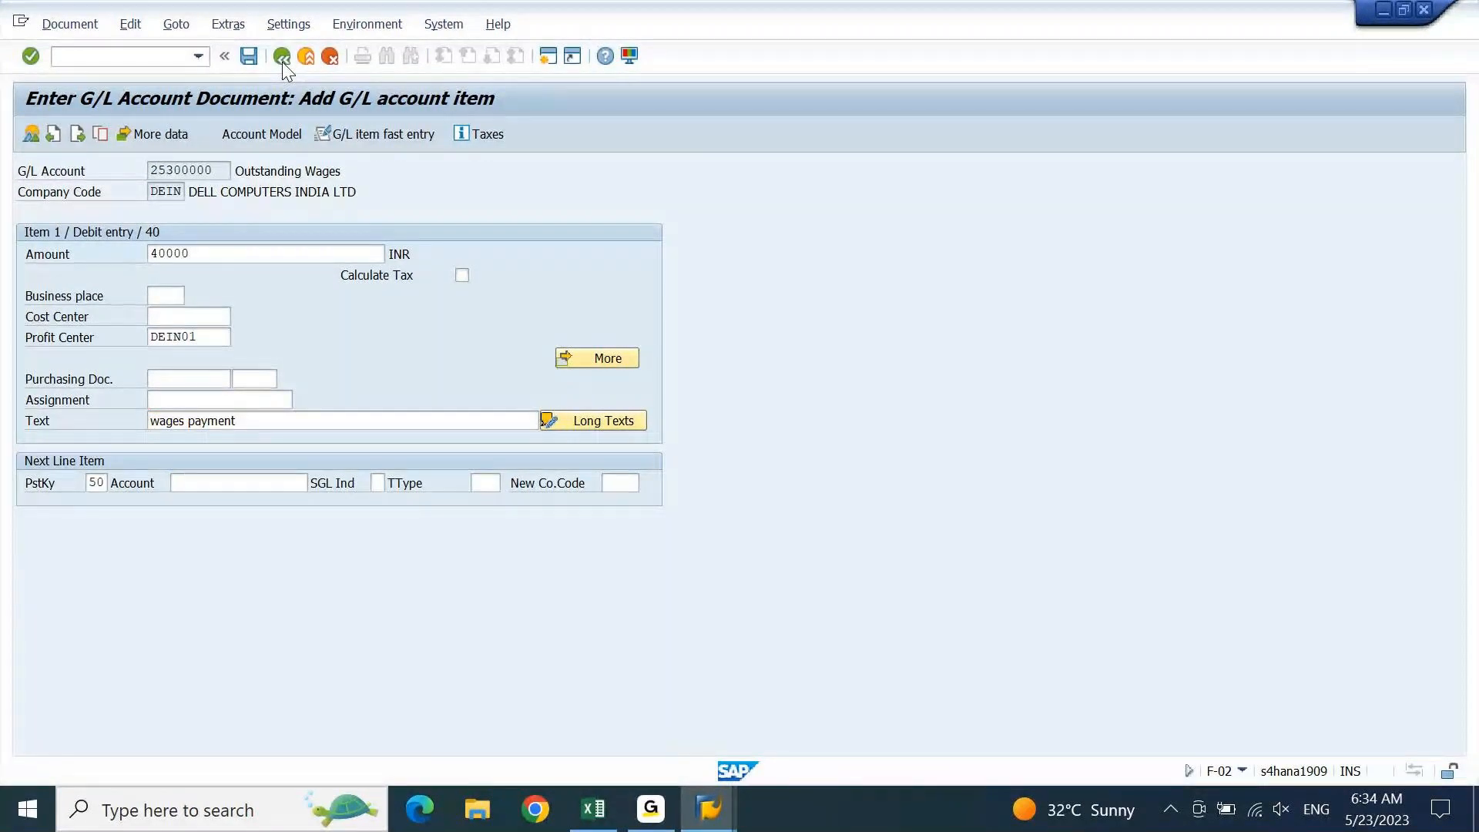
click(265, 486)
key(Down)
key(Down)
key(Down)
key(Down)
key(Down)
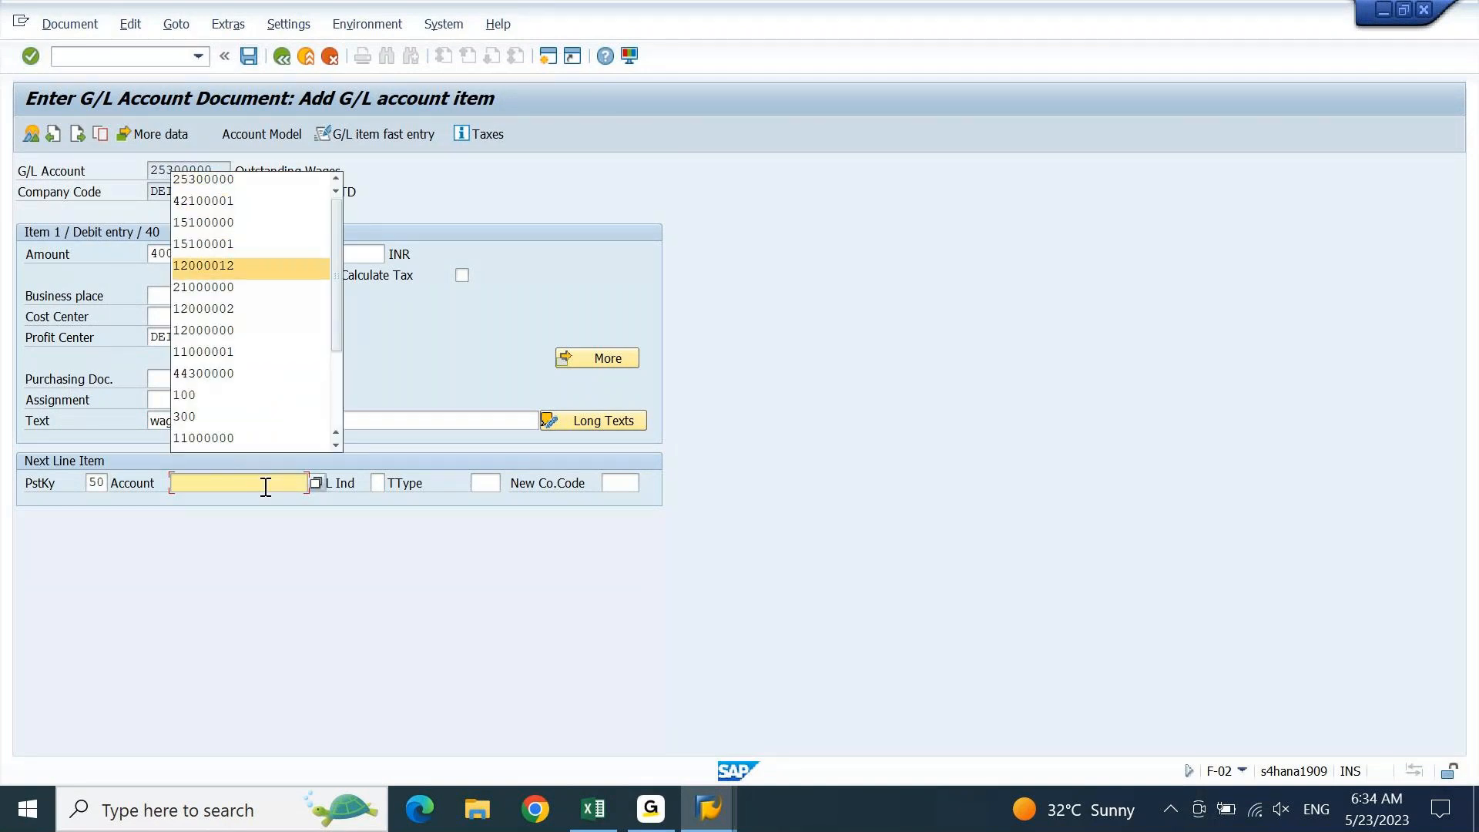
Choose G/L account 12000012 for the posting key 50 line, check it against the BANK accounts in the chart, and continue to the credit item
key(Return)
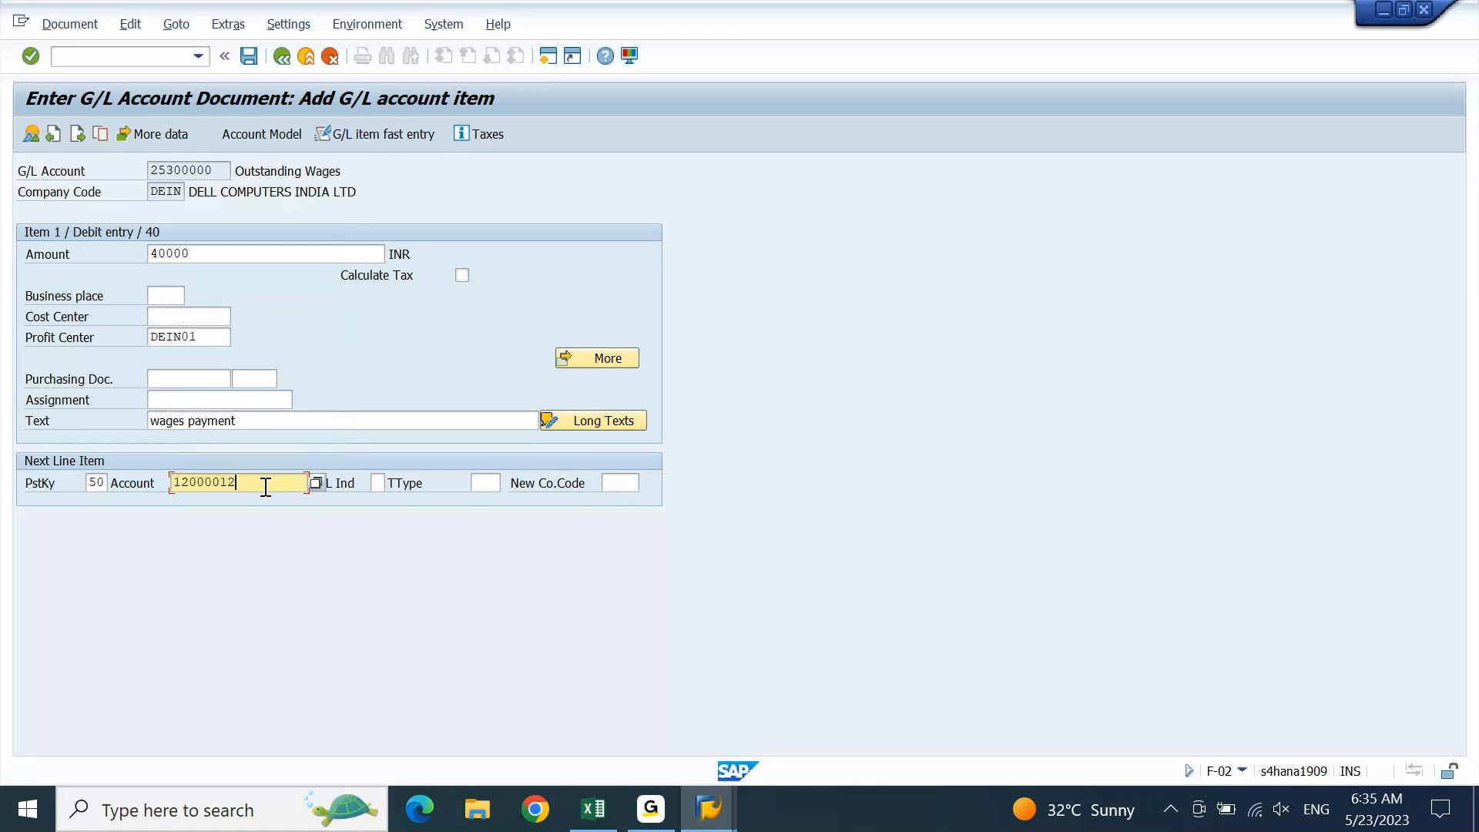
key(alt+Tab)
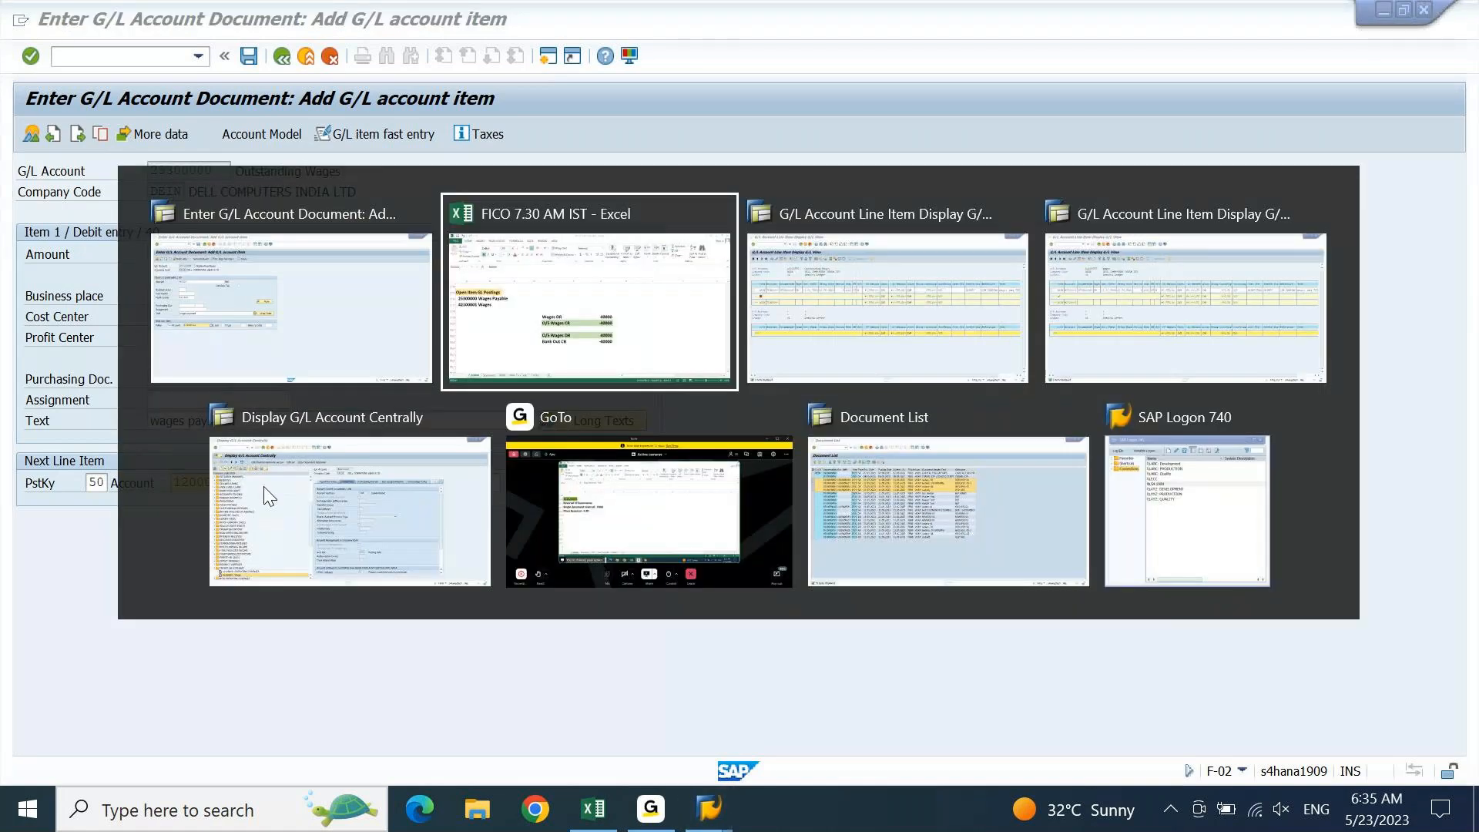
key(alt+Tab)
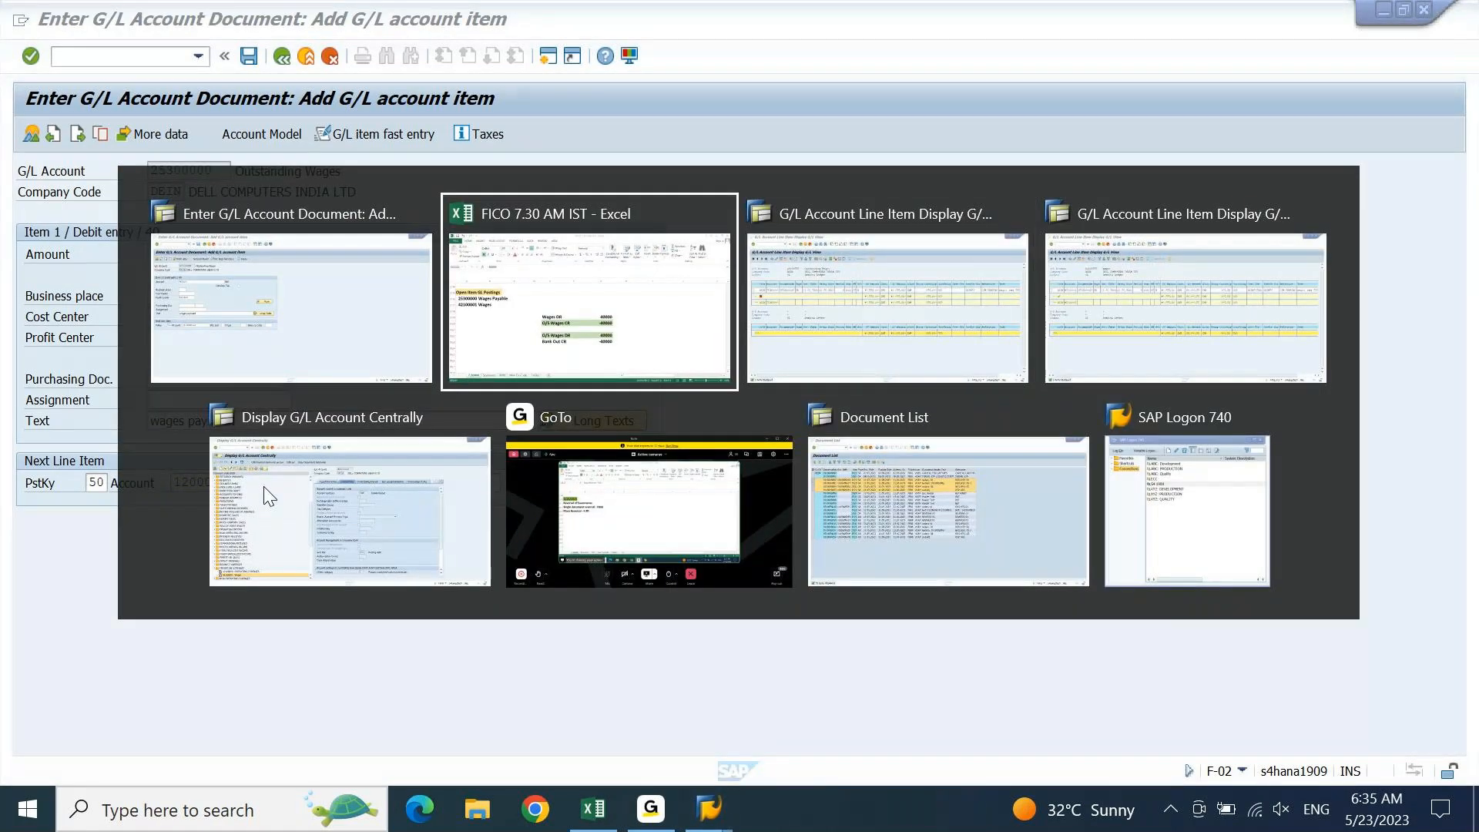
click(267, 495)
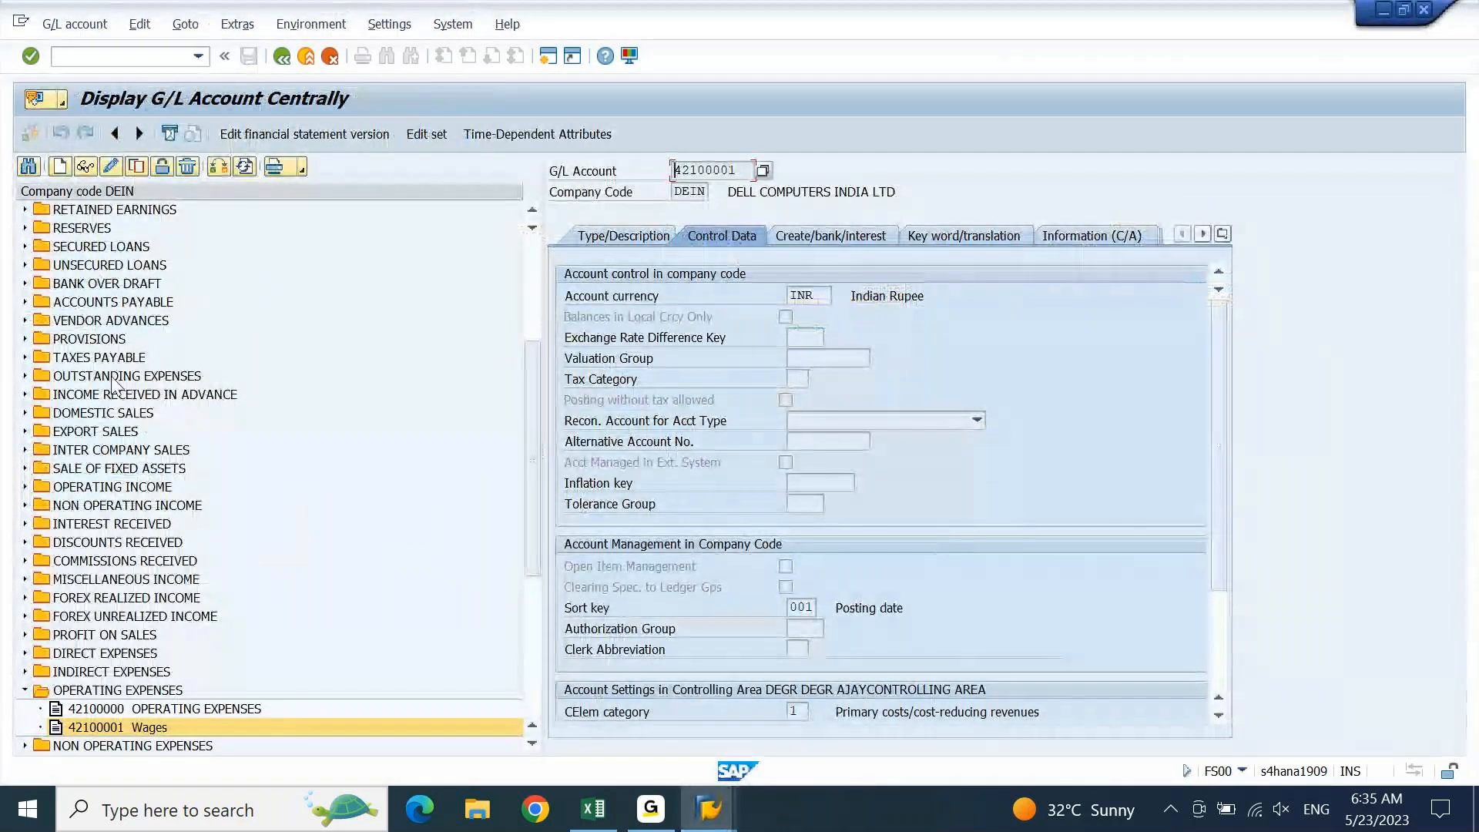
scroll(27, 270, up, 4)
click(25, 265)
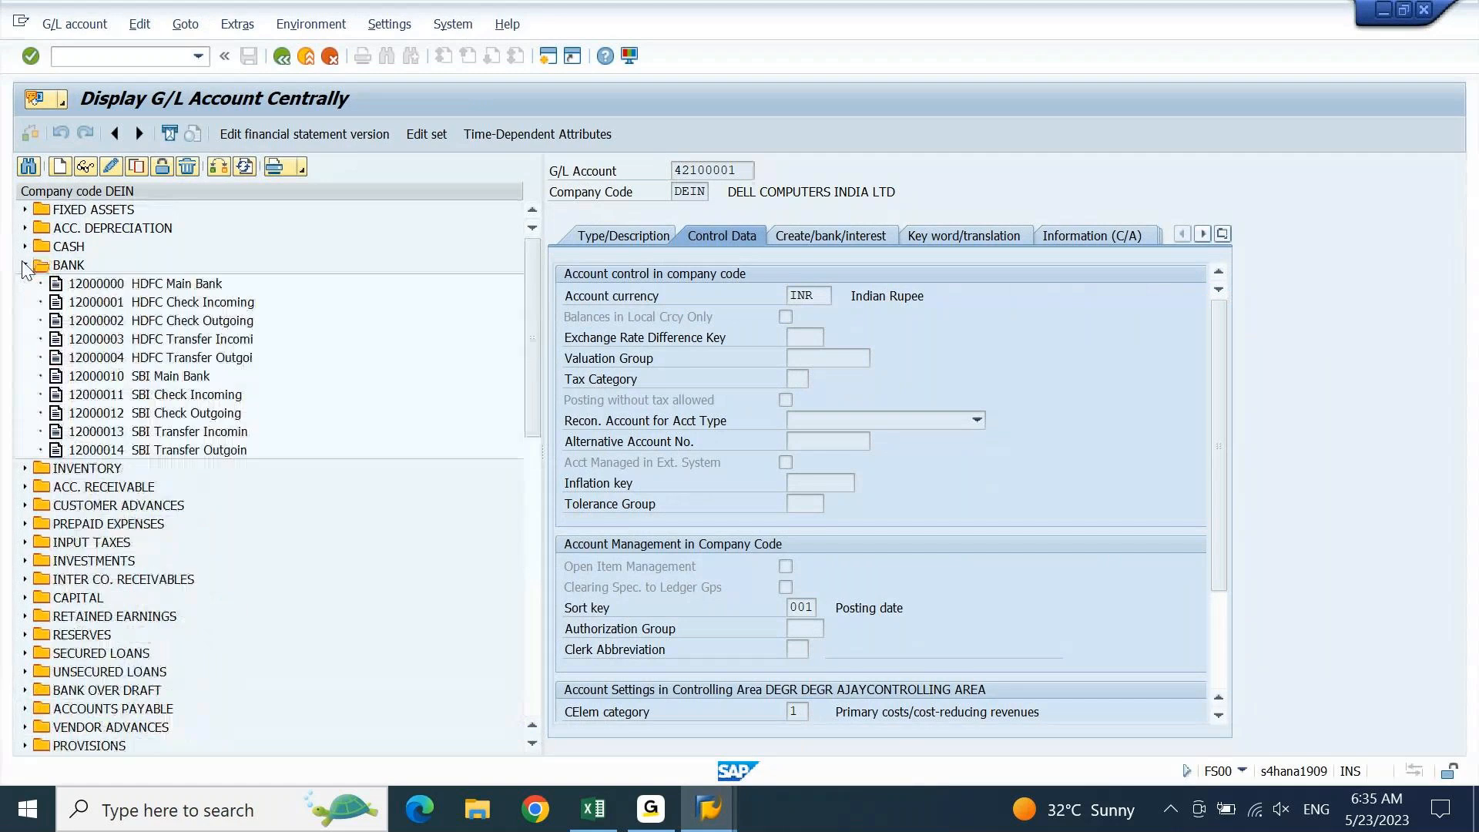
click(151, 324)
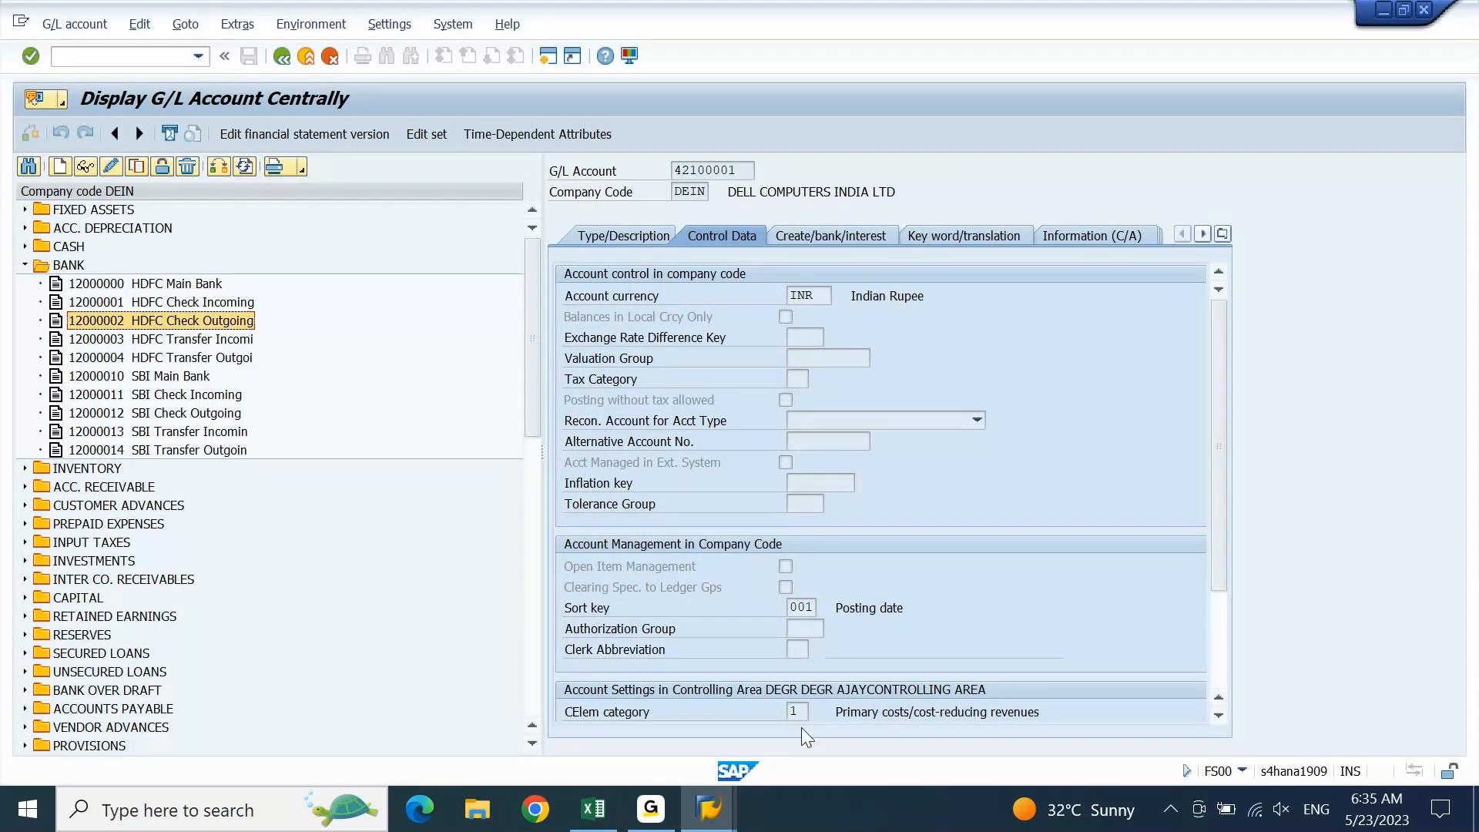
mouse_move(707, 823)
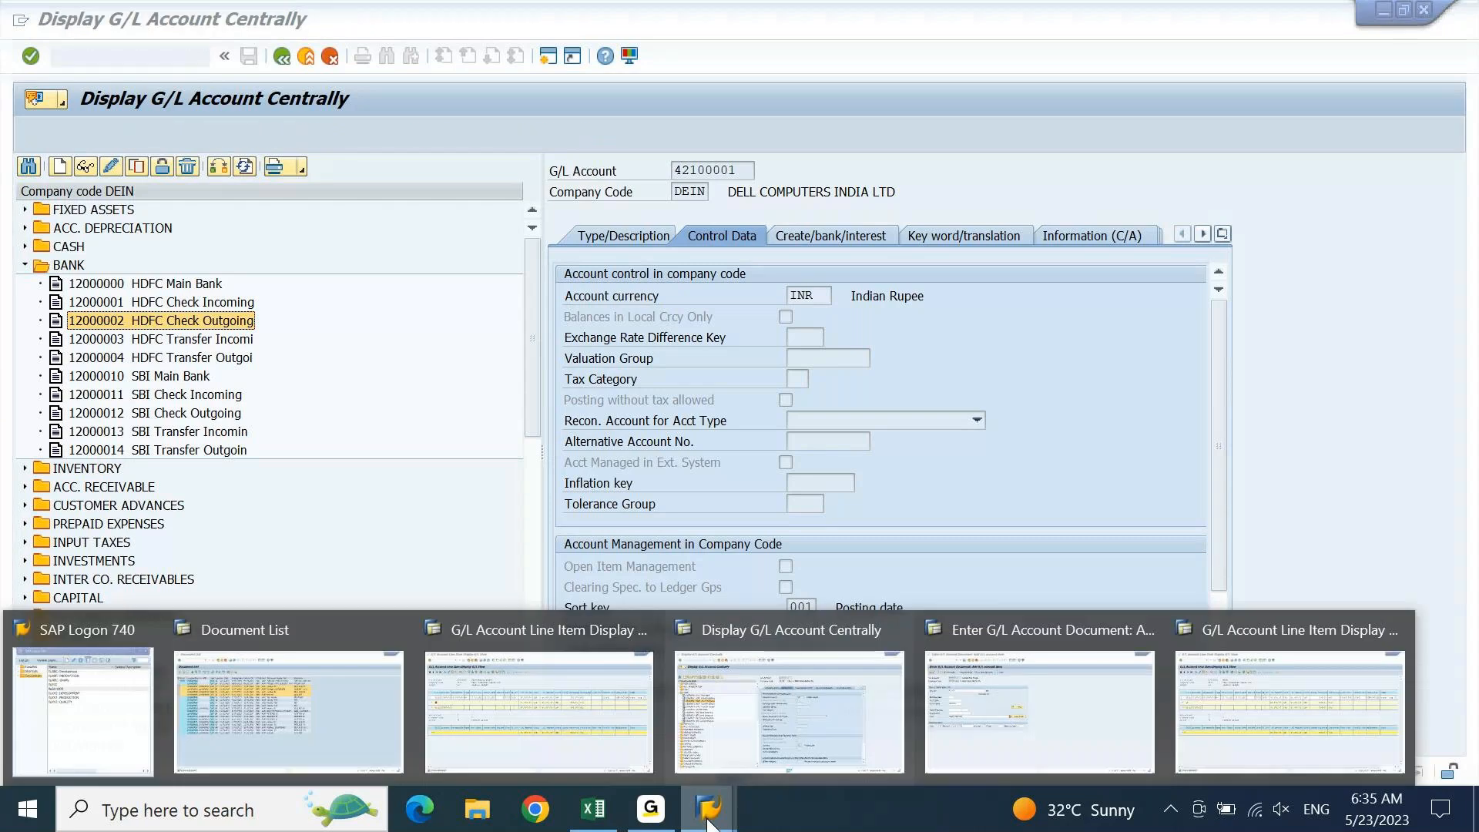
click(906, 729)
key(Return)
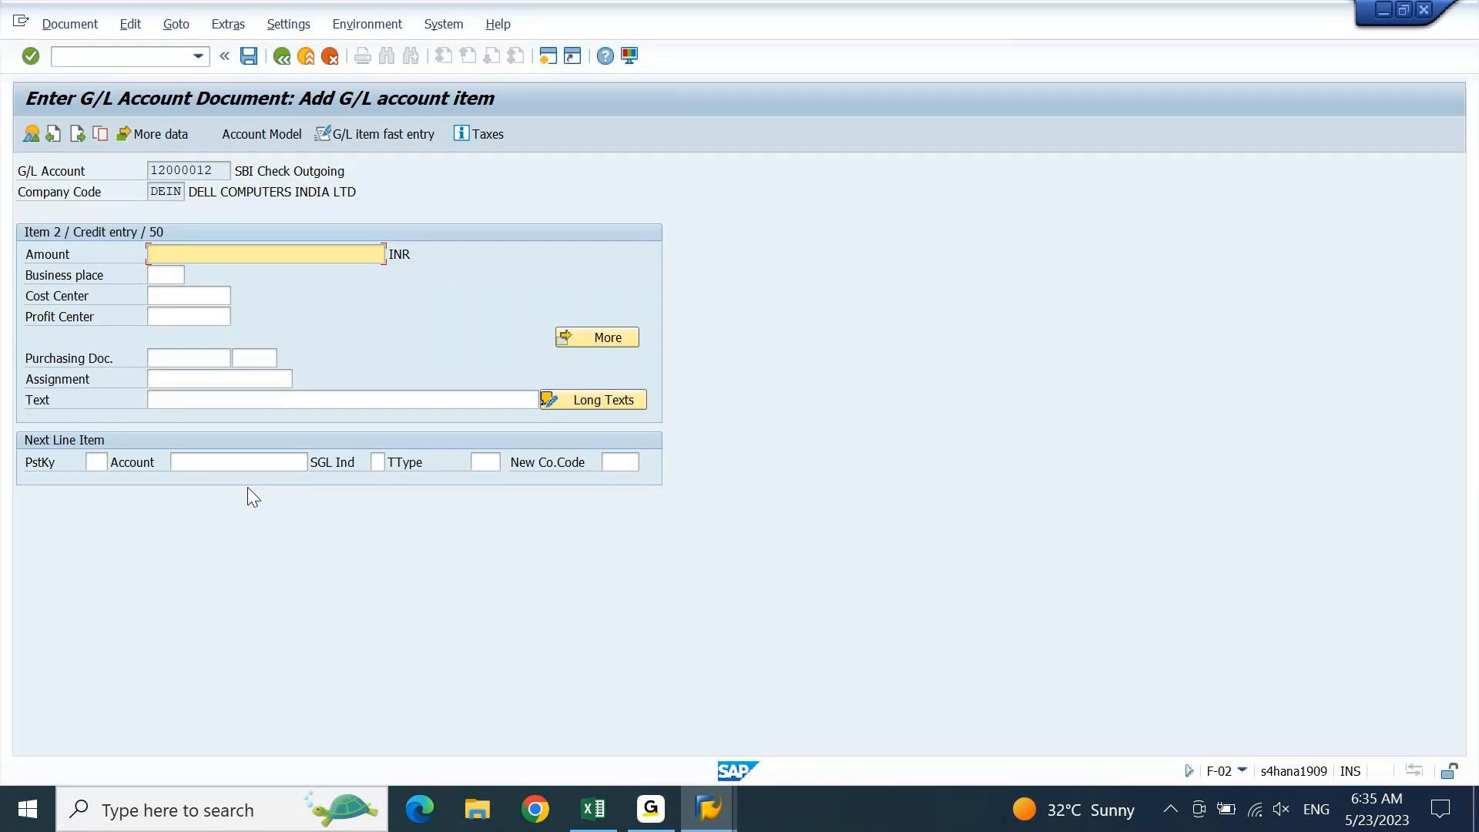
Fill the SBI Check Outgoing credit item with amount *, profit center DEIN01 and text +, and simulate the document
text(*)
key(Tab)
key(Tab)
key(Tab)
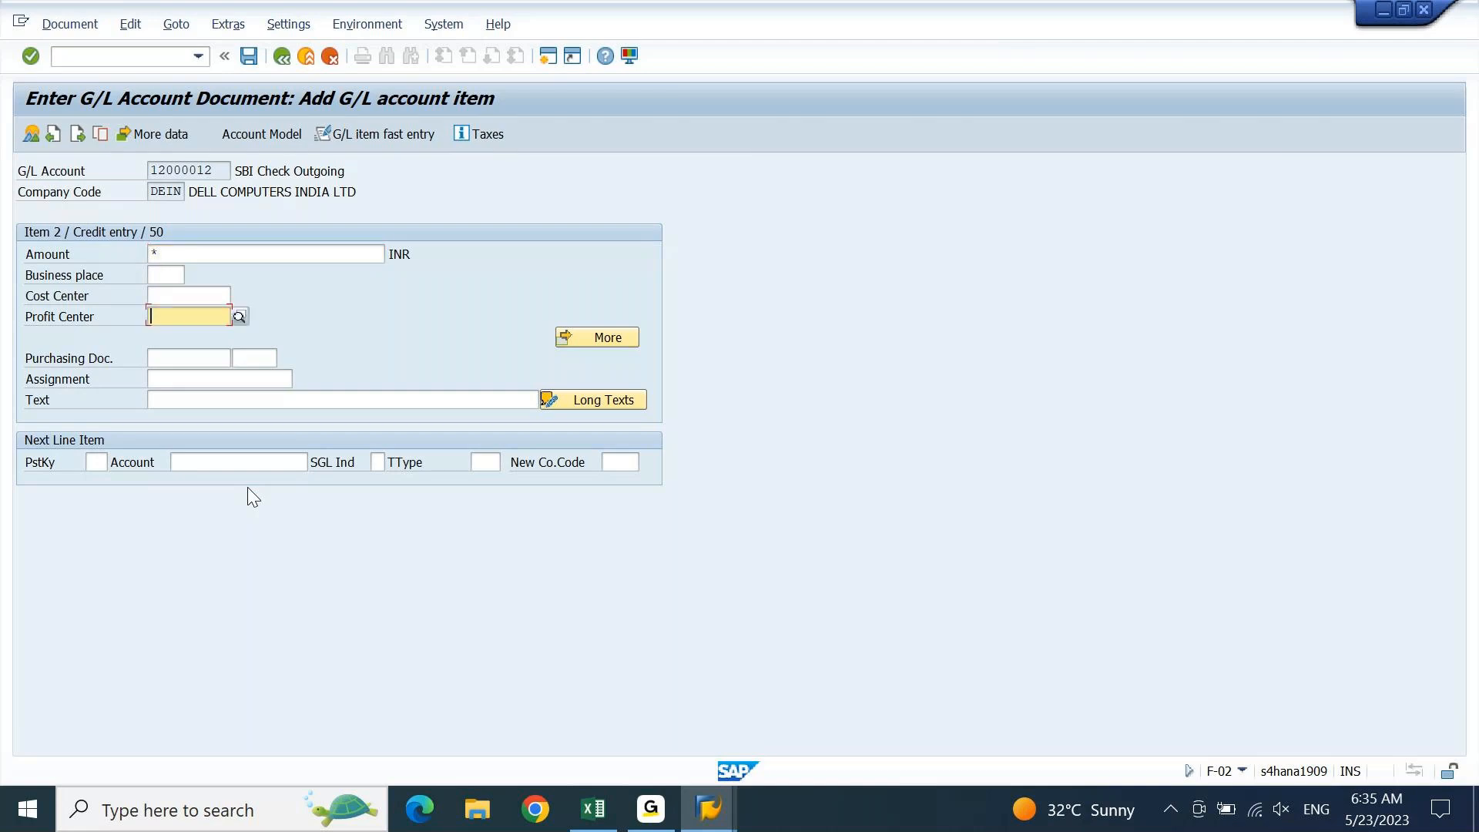
key(BackSpace)
key(Tab)
key(Tab)
key(Tab)
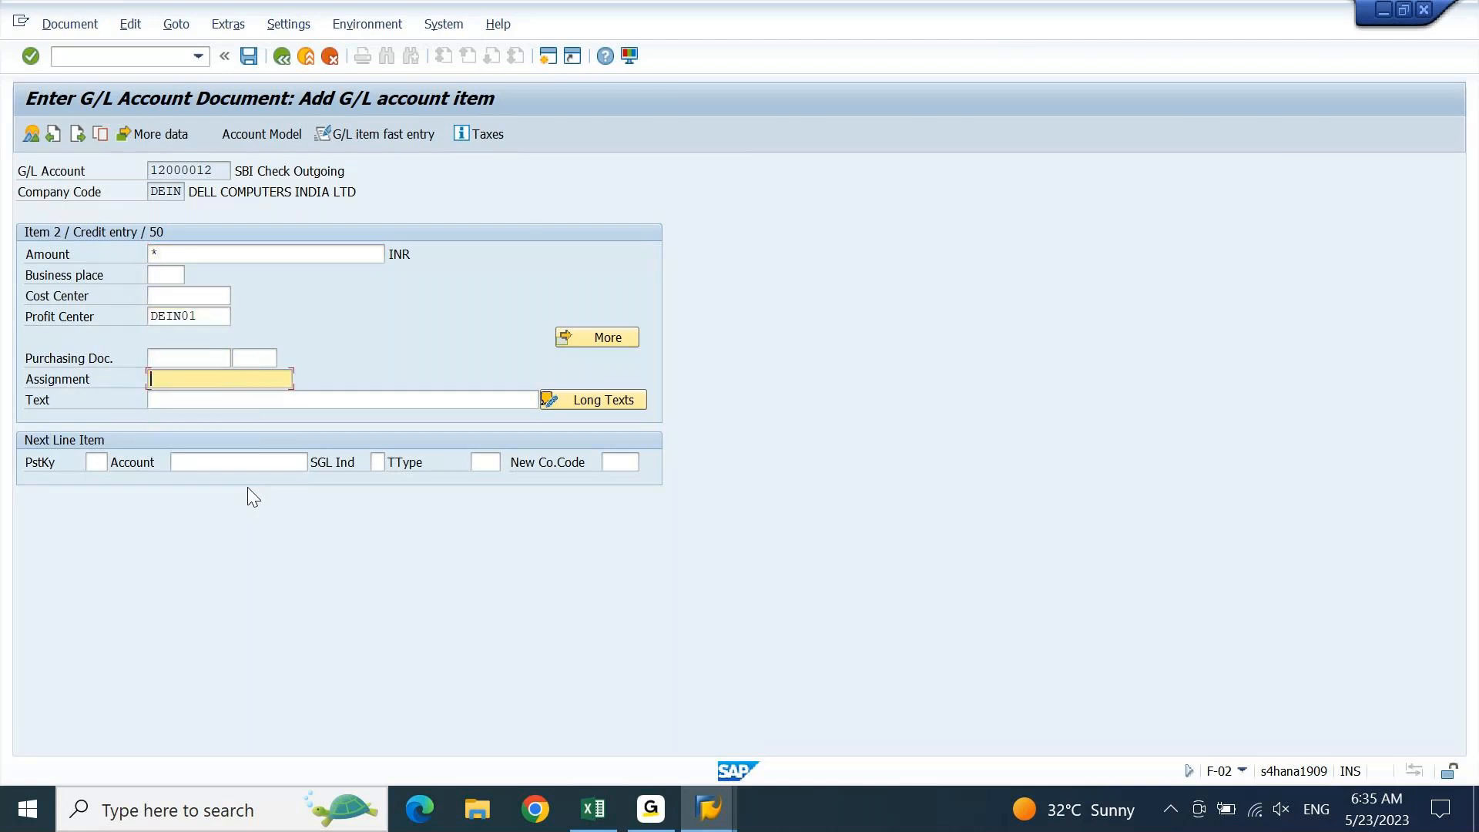
key(Tab)
text(+)
key(Return)
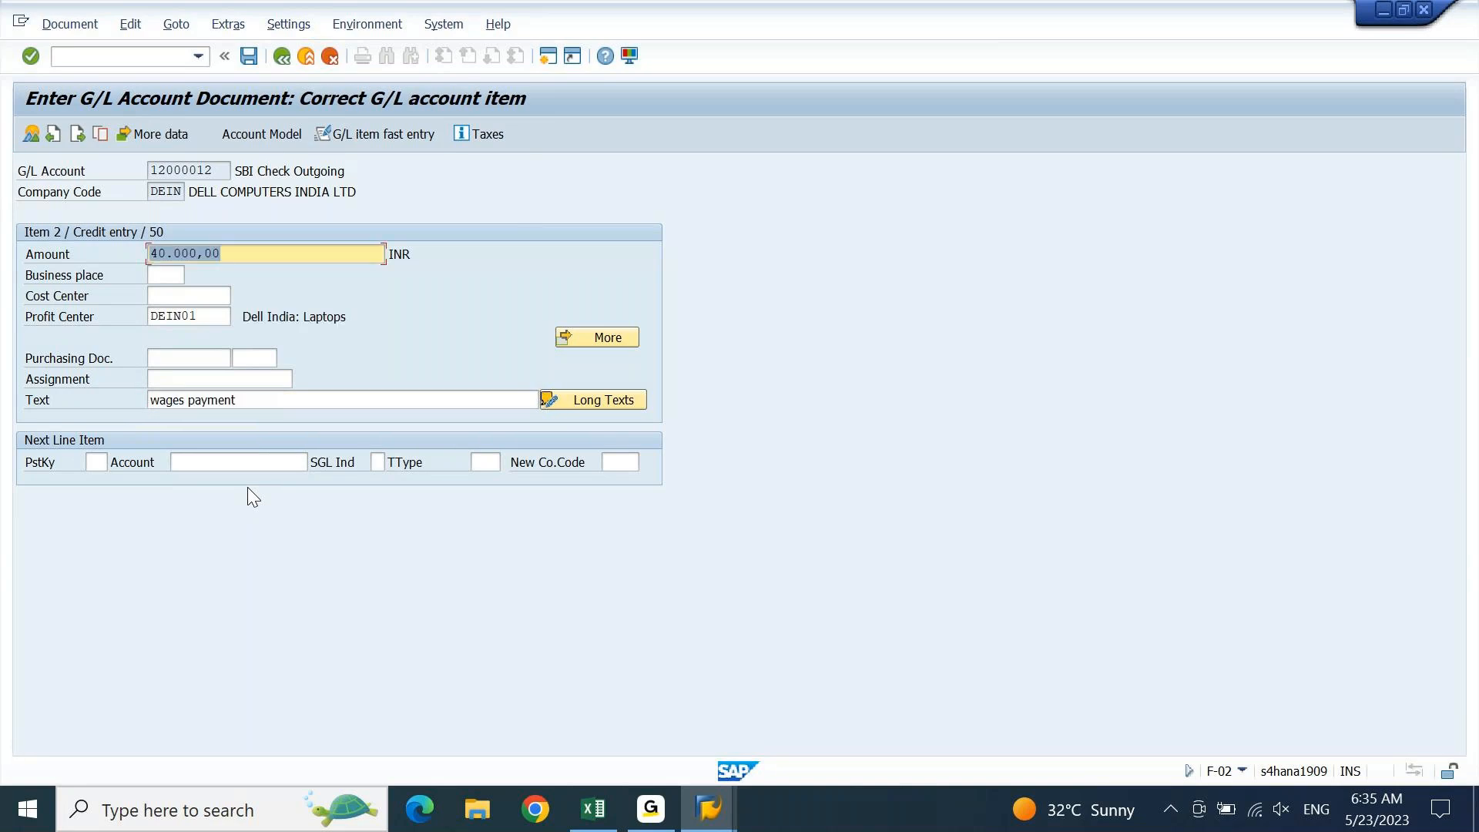
click(63, 28)
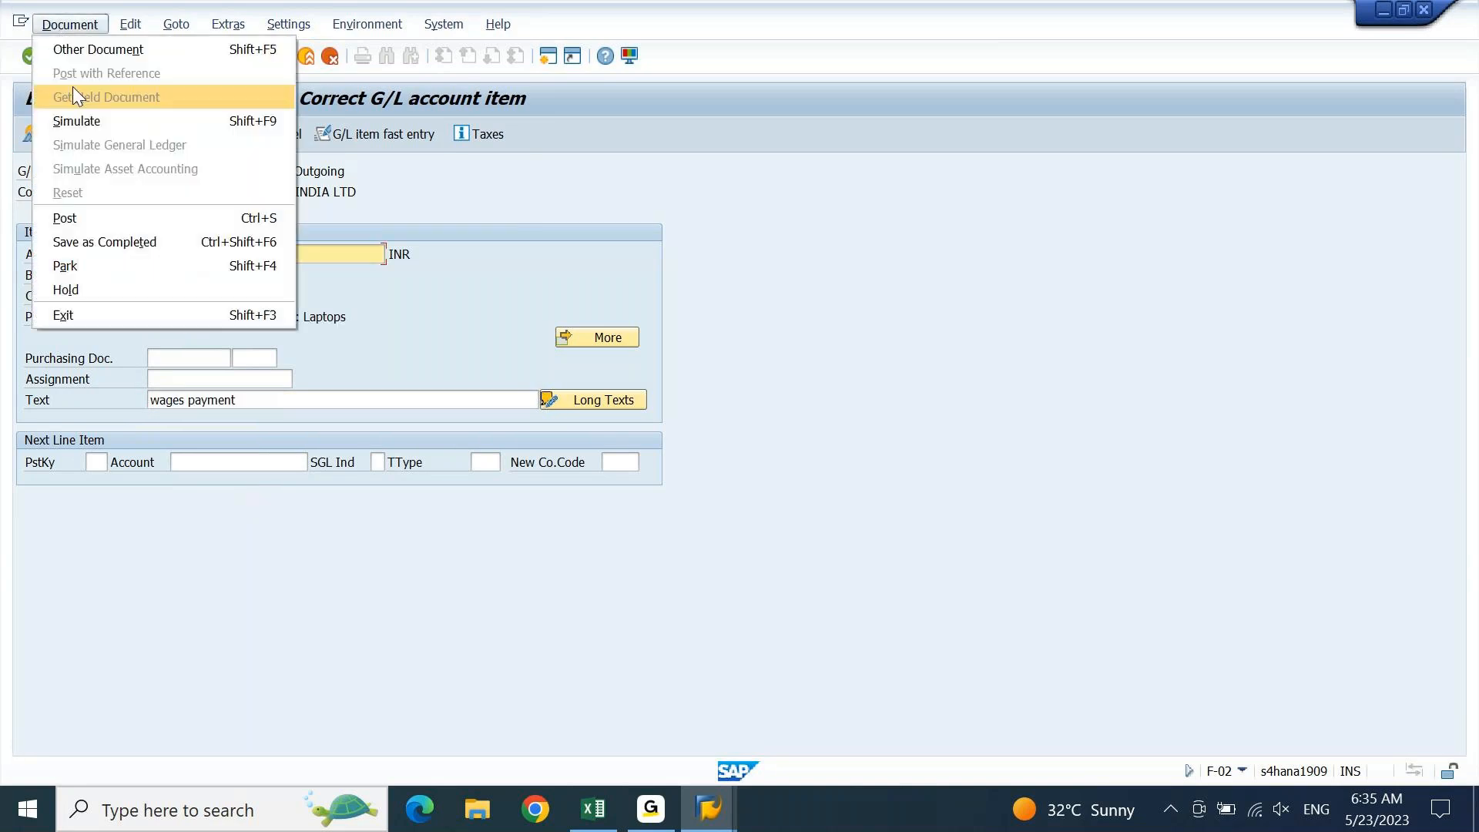
click(80, 113)
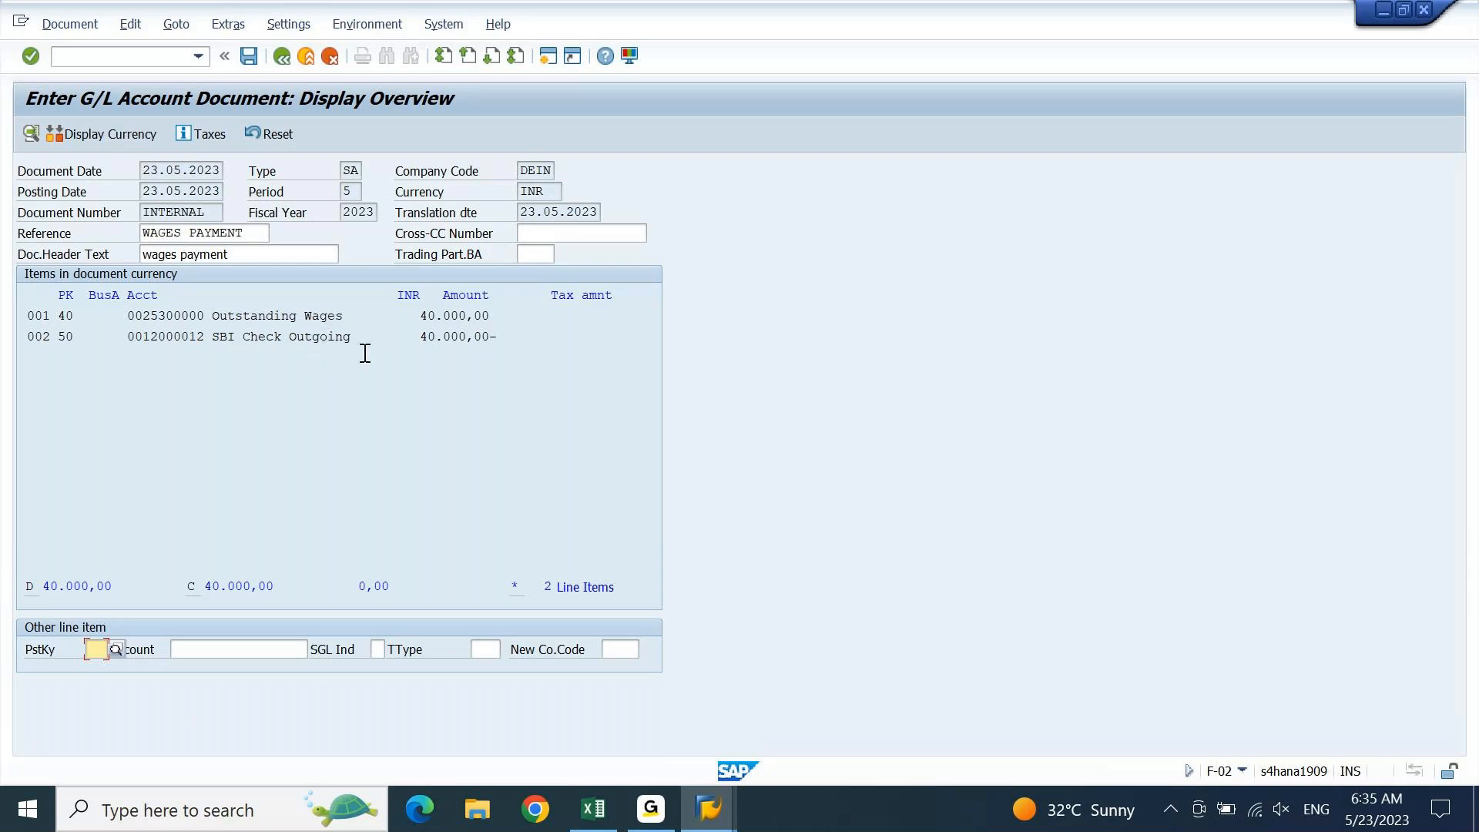
Review the O/S Wages DR entry in the Excel workbook and the line items of the Outstanding Wages account in SAP
click(593, 806)
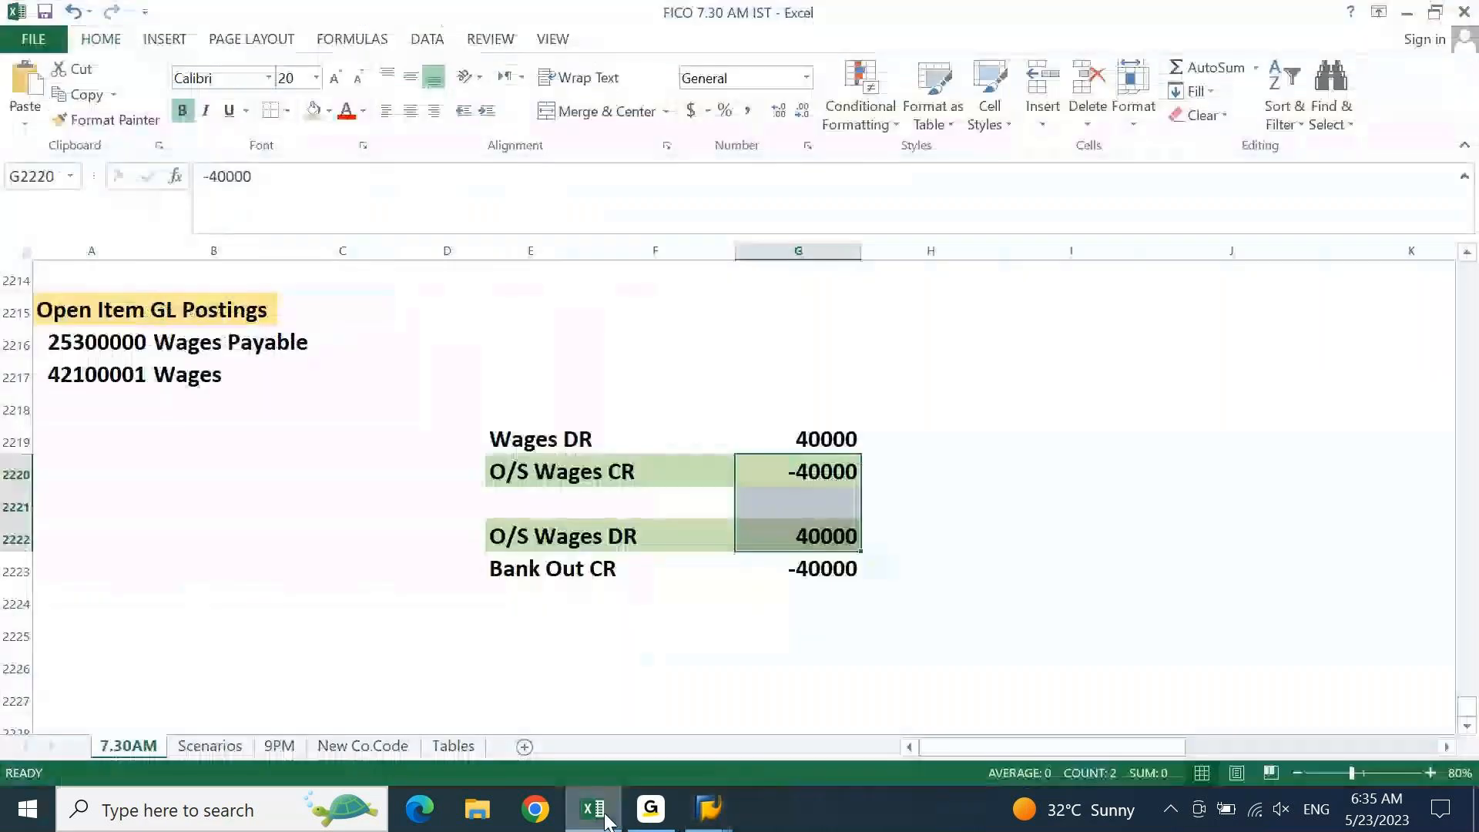
click(573, 540)
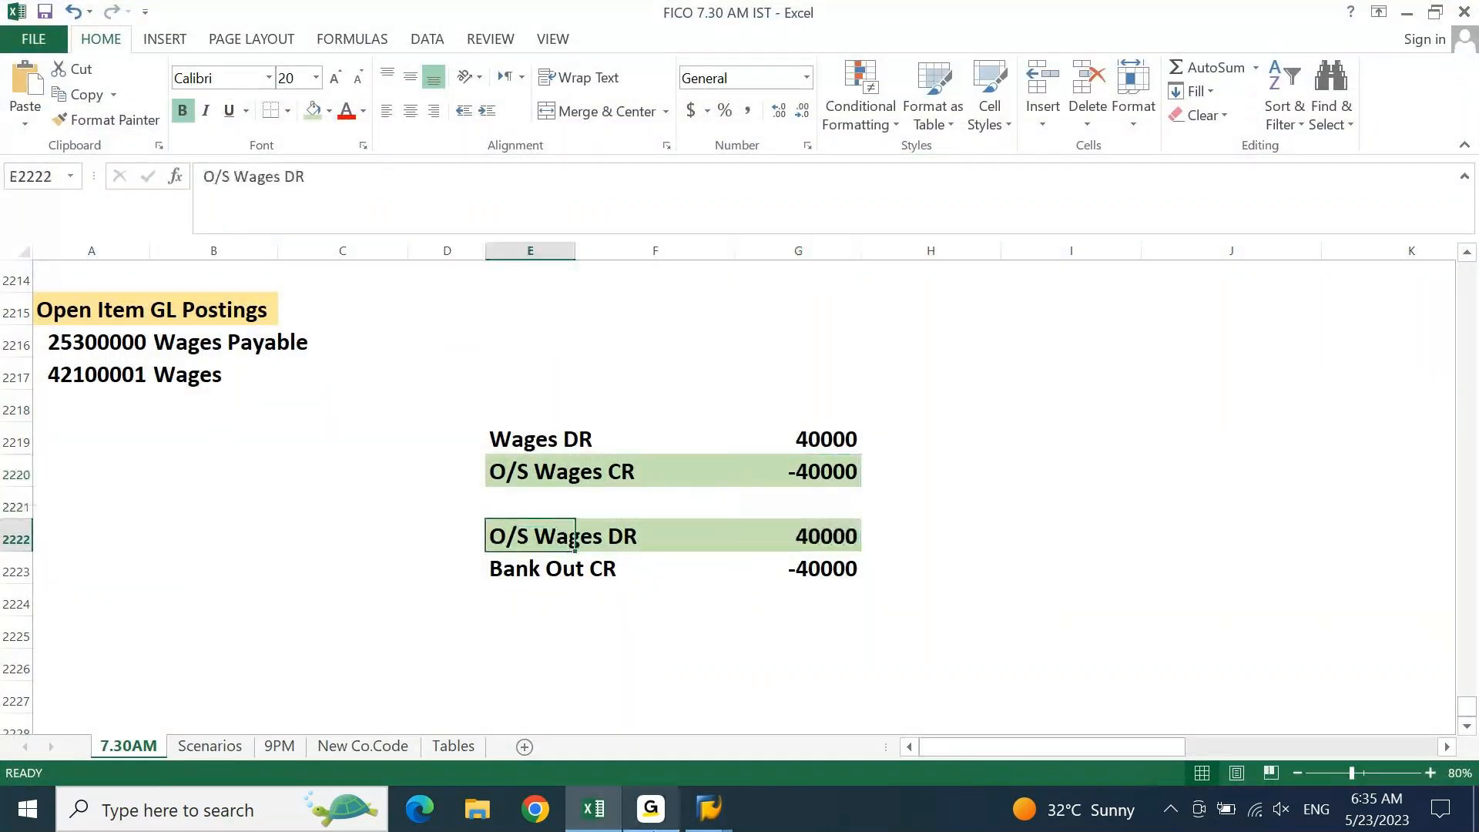
click(654, 813)
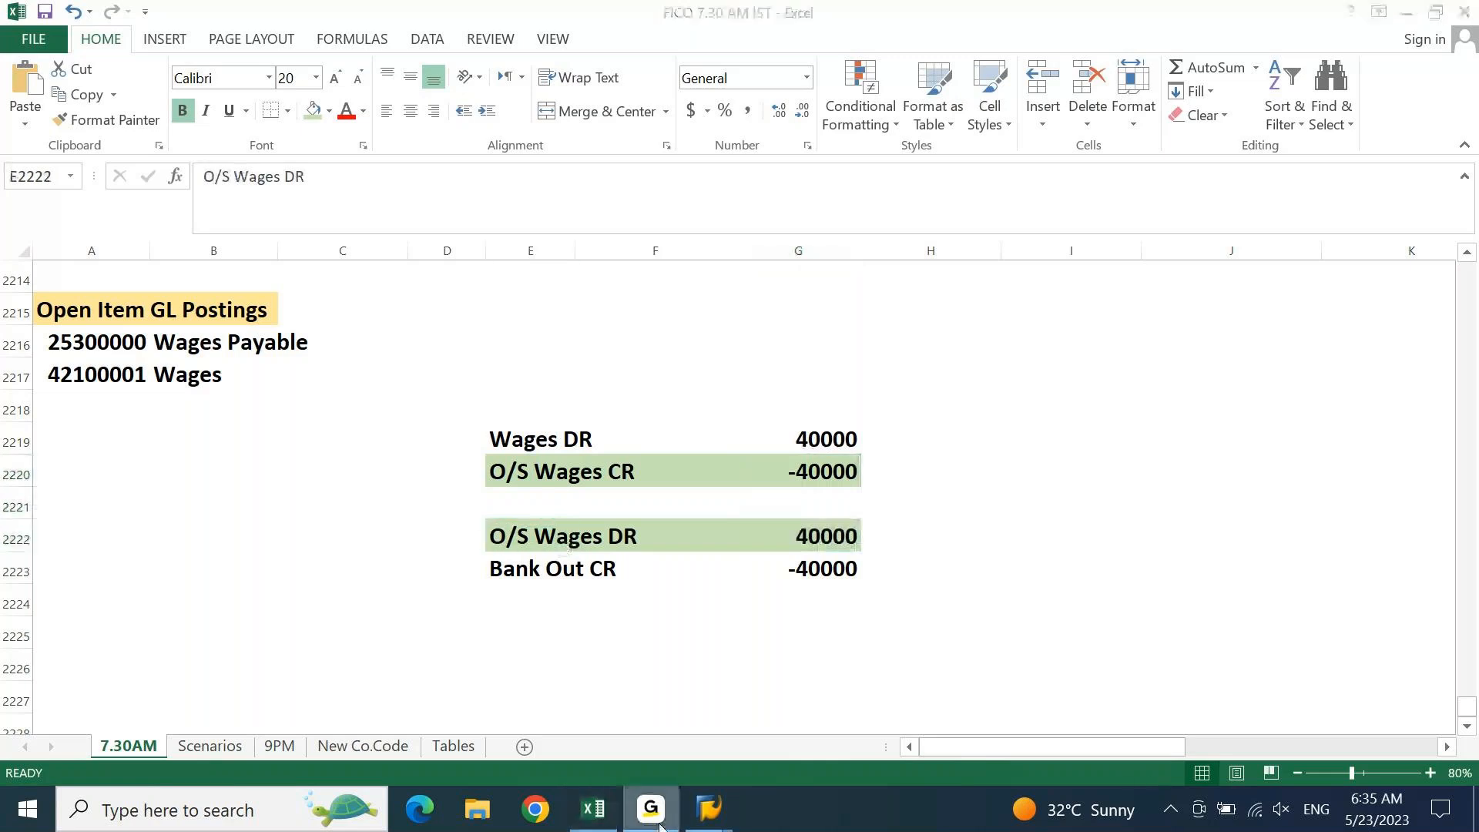
click(659, 823)
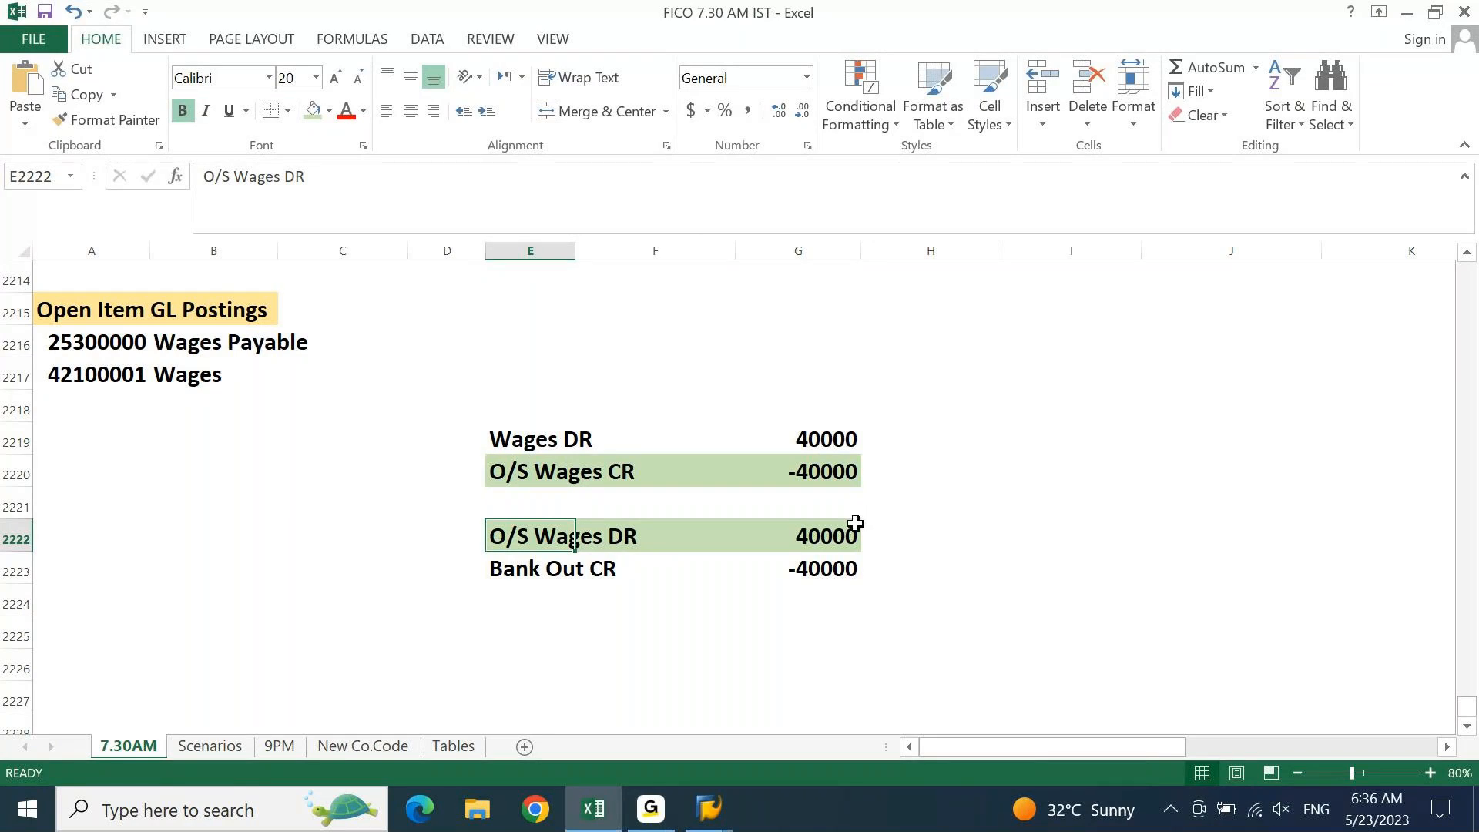
click(710, 809)
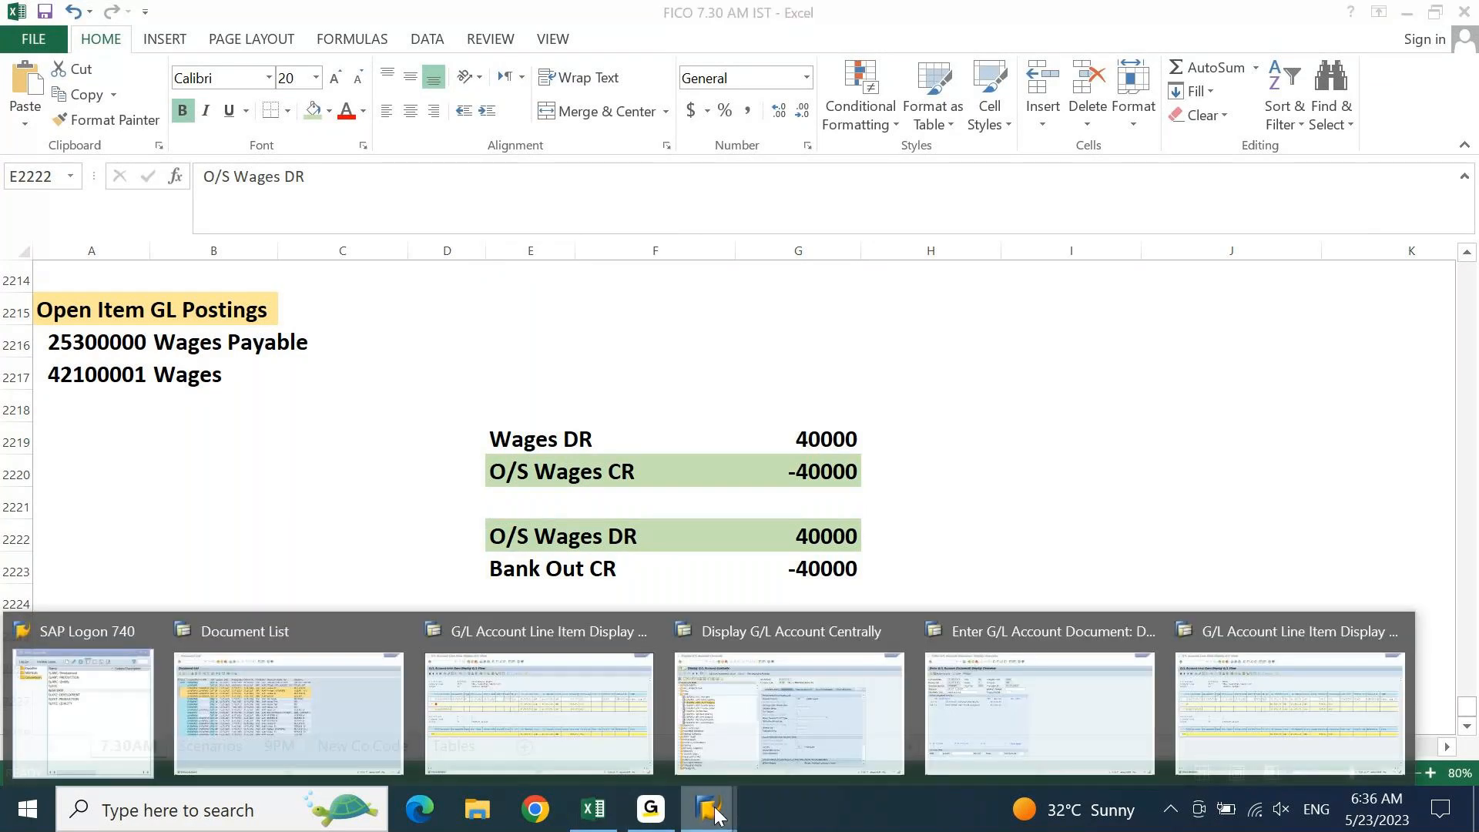
mouse_move(1296, 678)
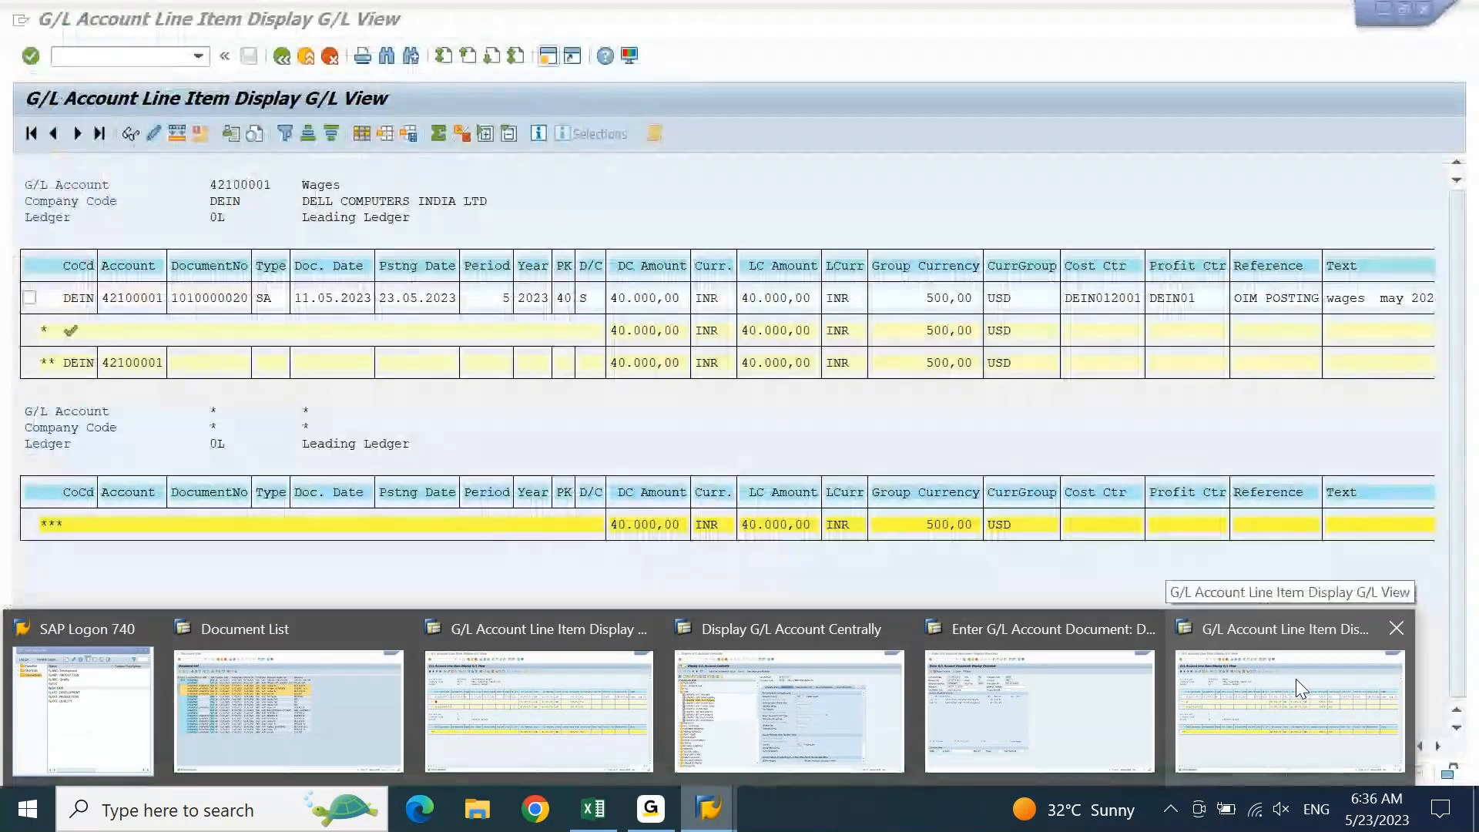
click(586, 626)
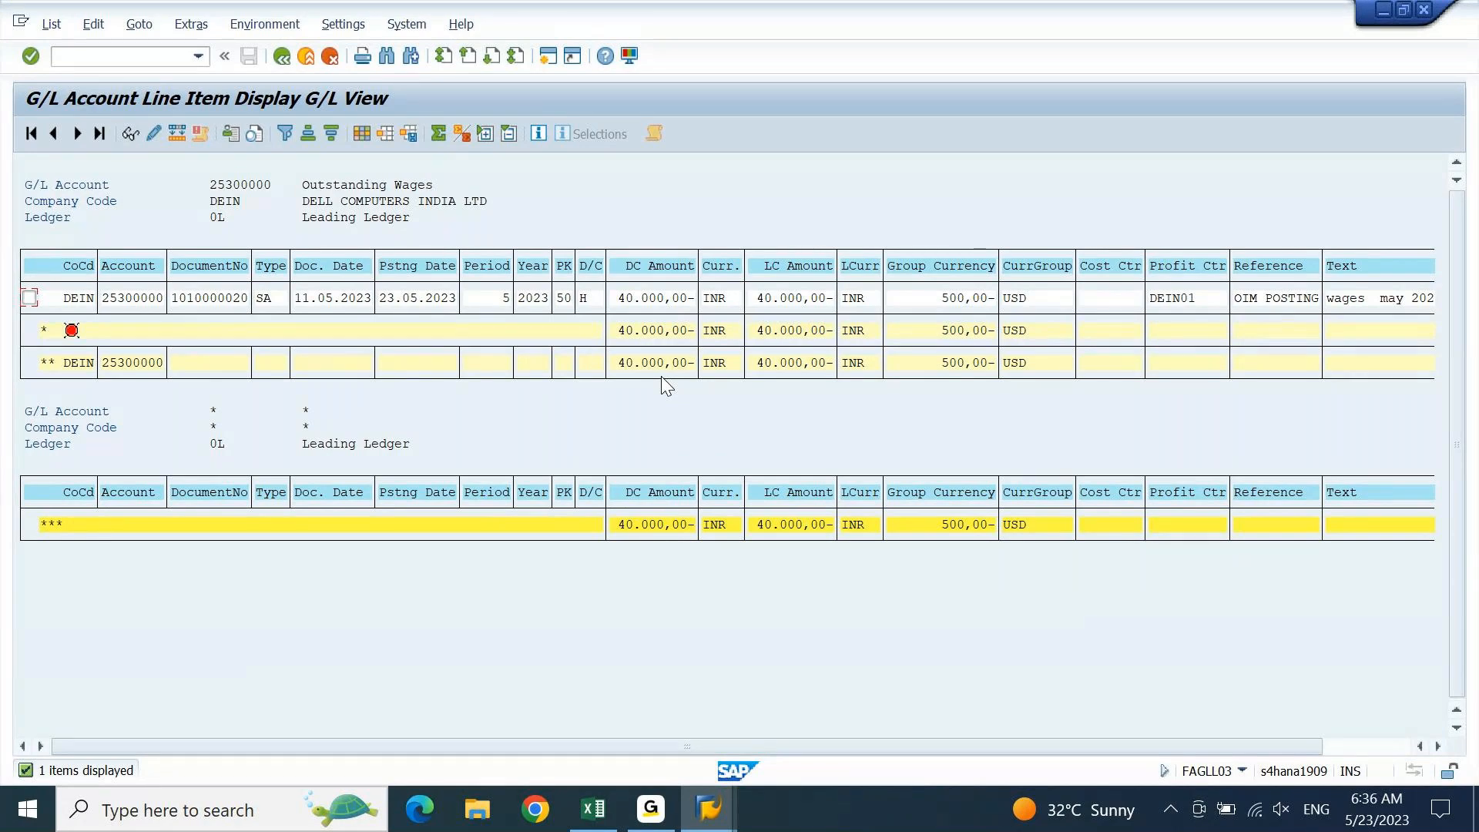
Return to the simulated wages payment document and post it
click(711, 811)
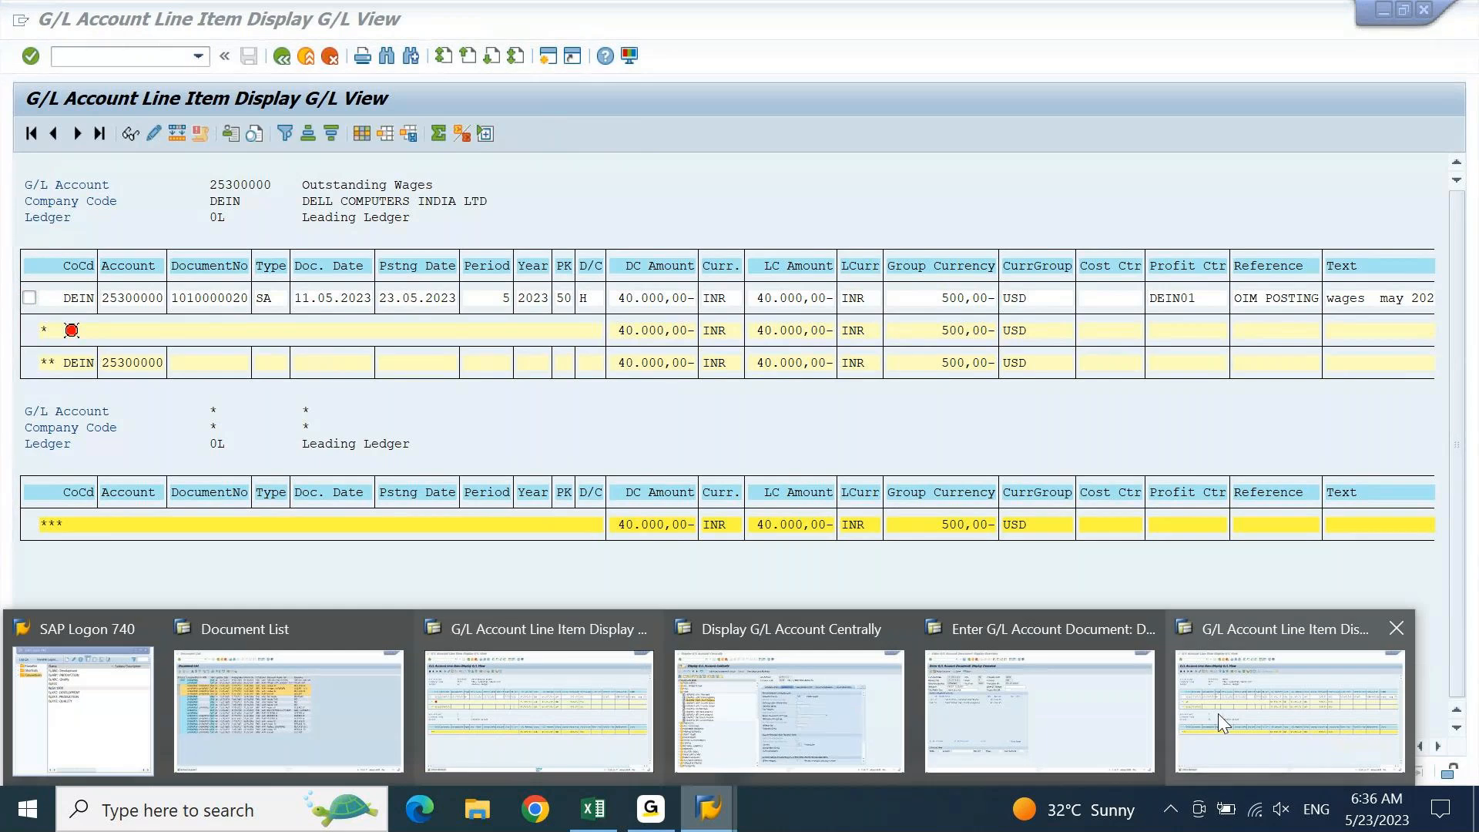
click(1042, 713)
click(484, 446)
click(250, 61)
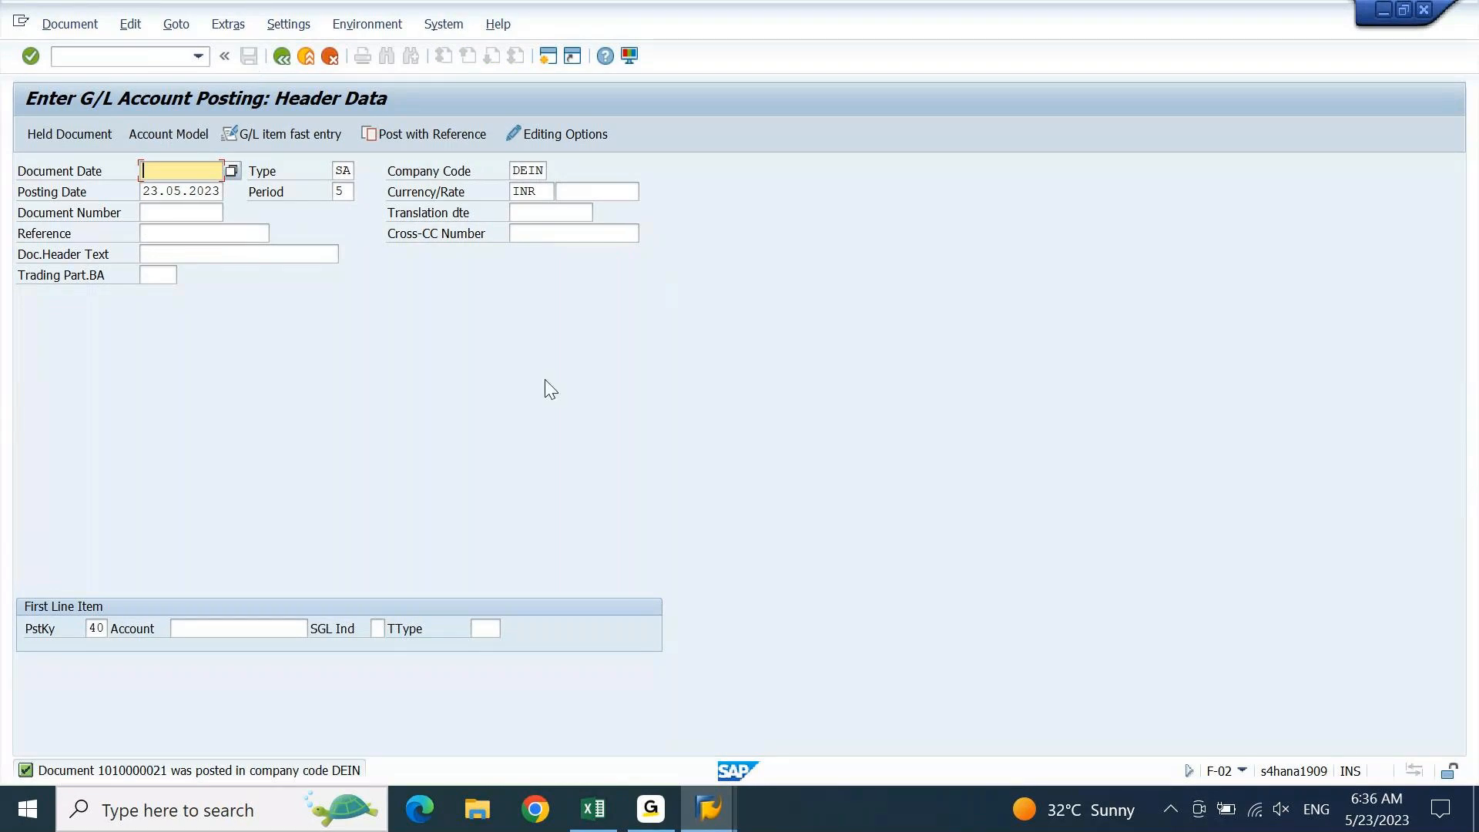
Rerun the open item list for the Outstanding Wages account in company code DEIN and examine its entries and total
click(723, 809)
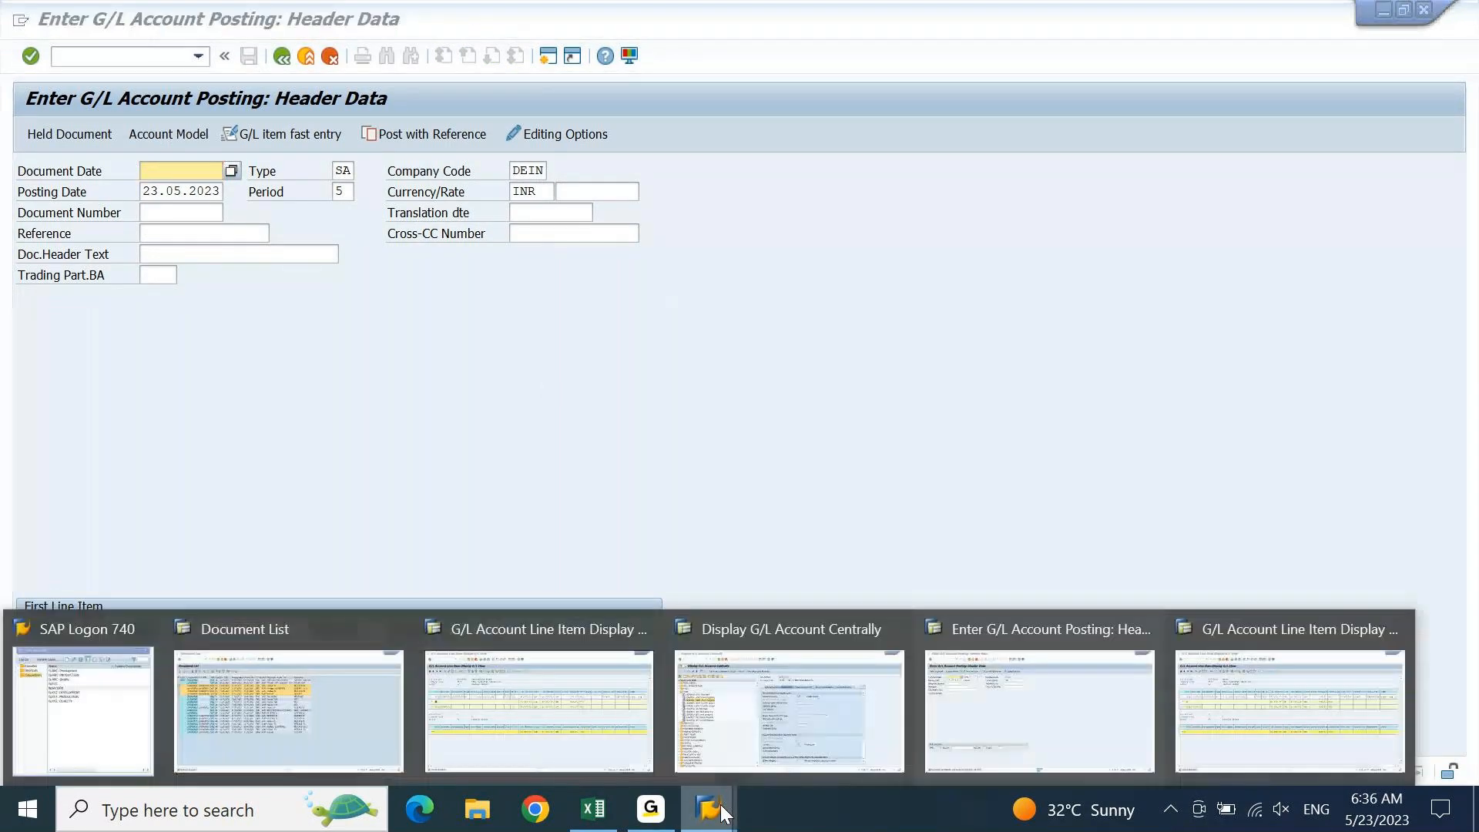
click(607, 721)
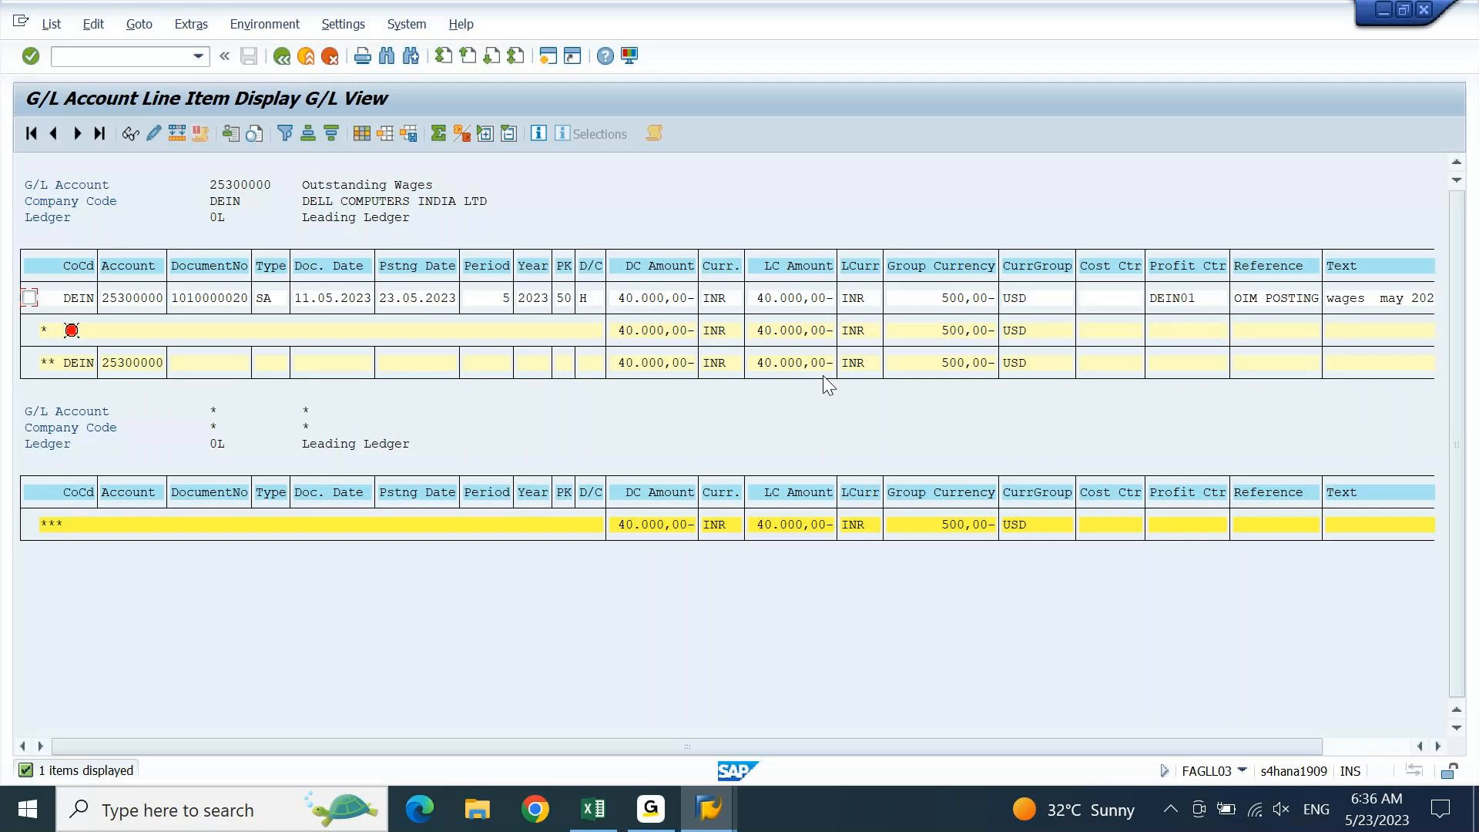
key(F3)
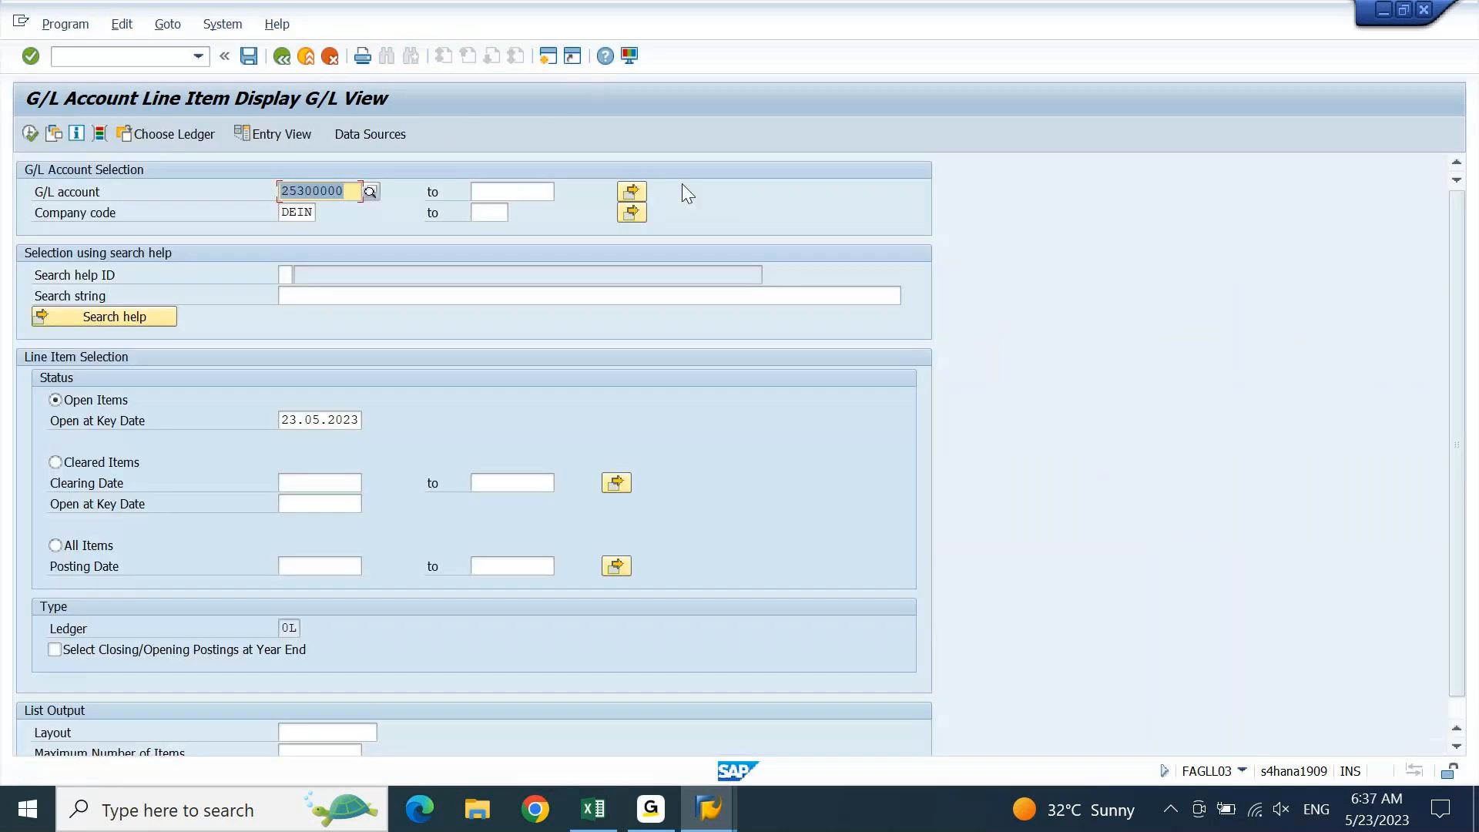
click(30, 134)
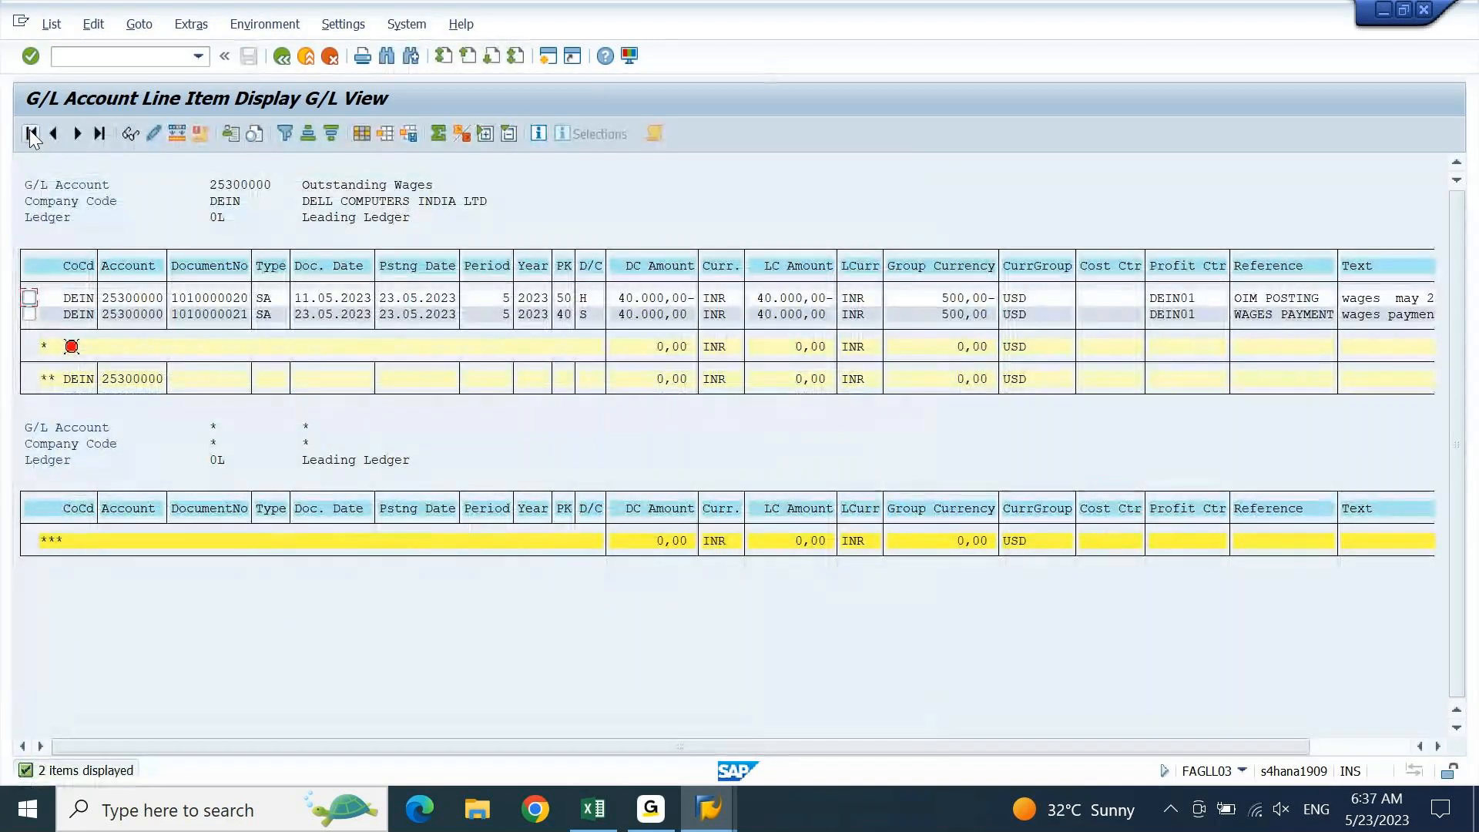
click(811, 345)
click(353, 188)
drag(171, 297, 248, 296)
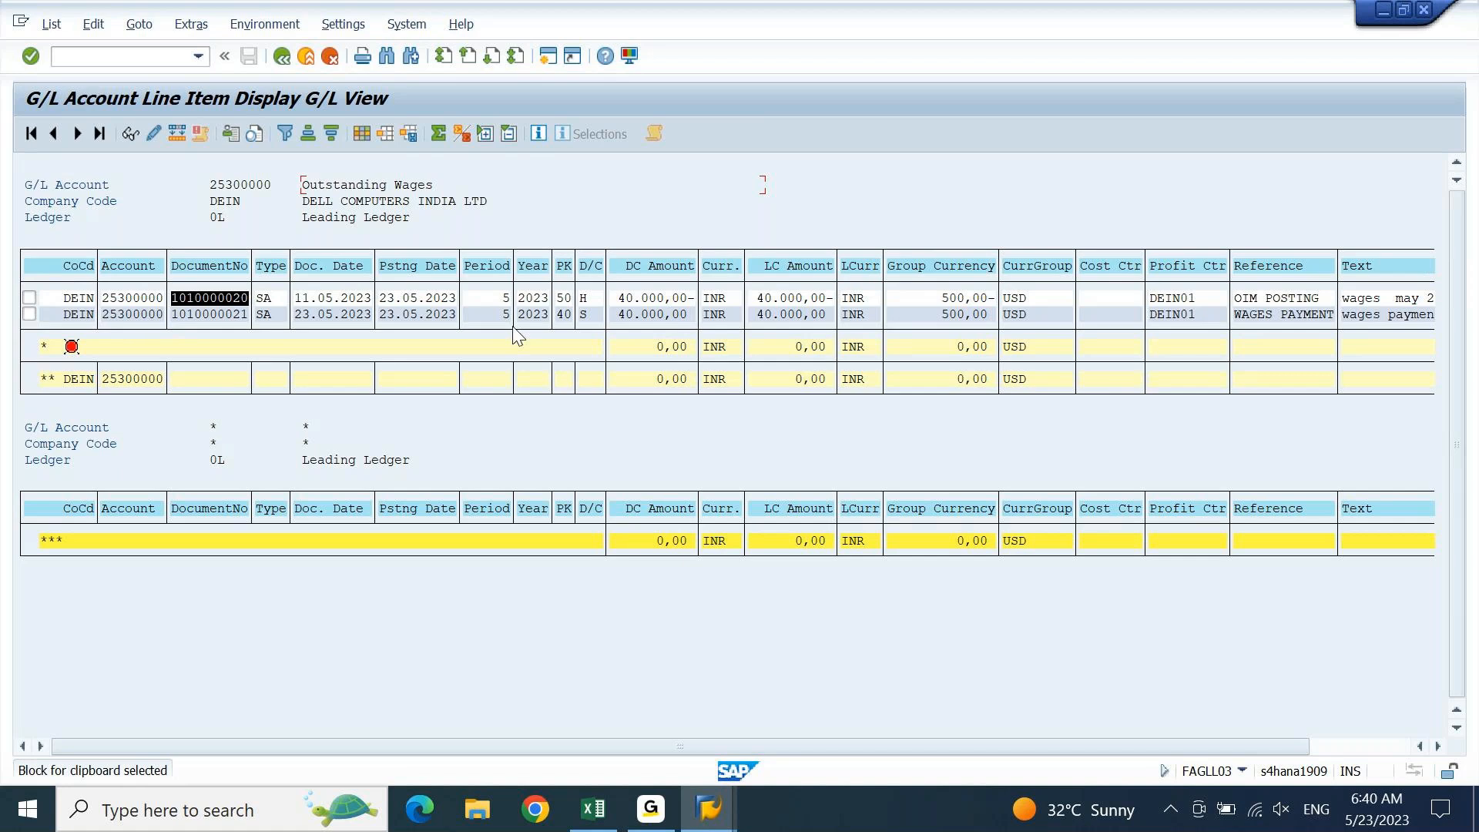
key(ctrl+c)
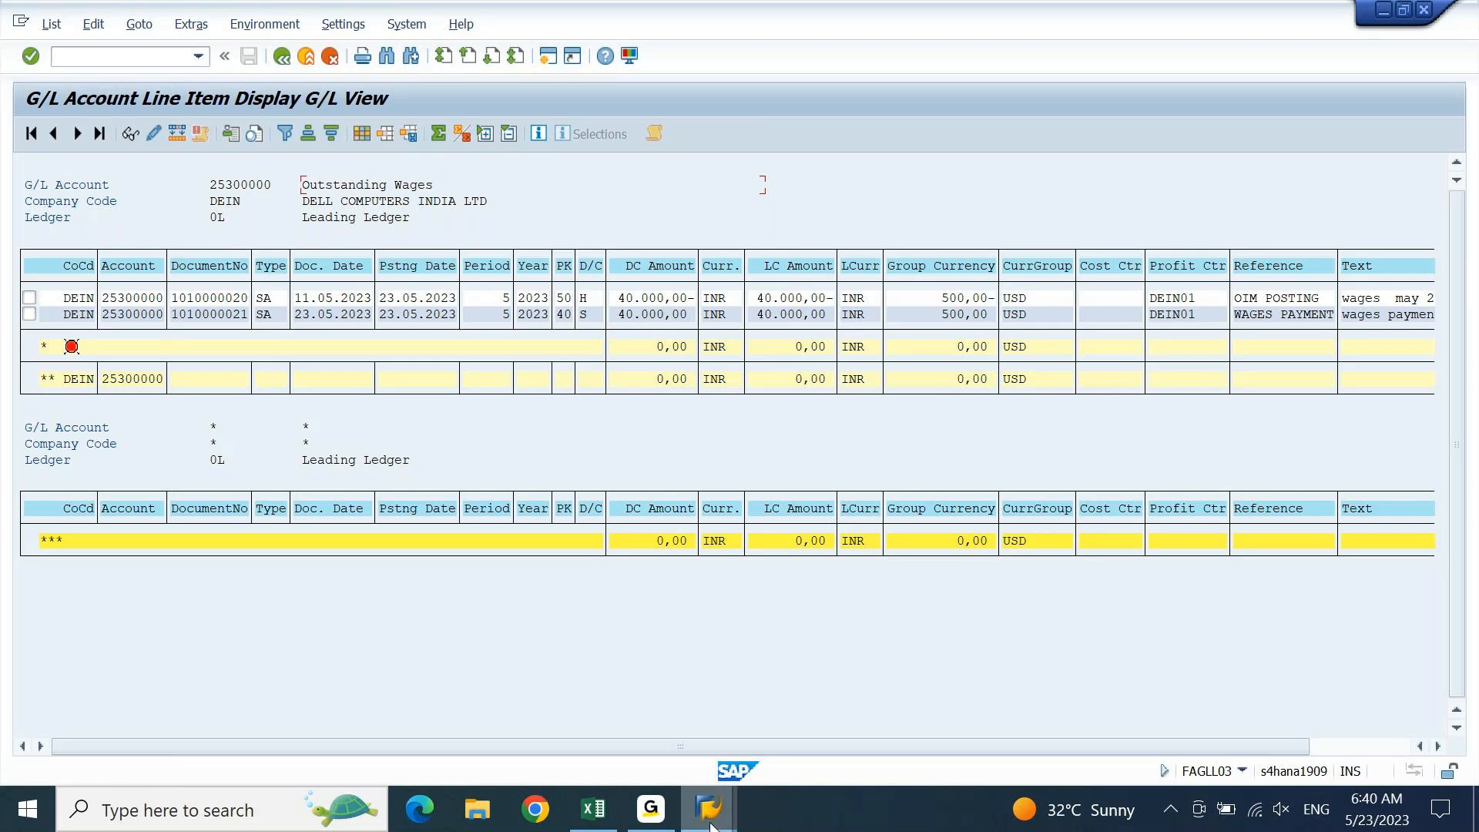
mouse_move(710, 824)
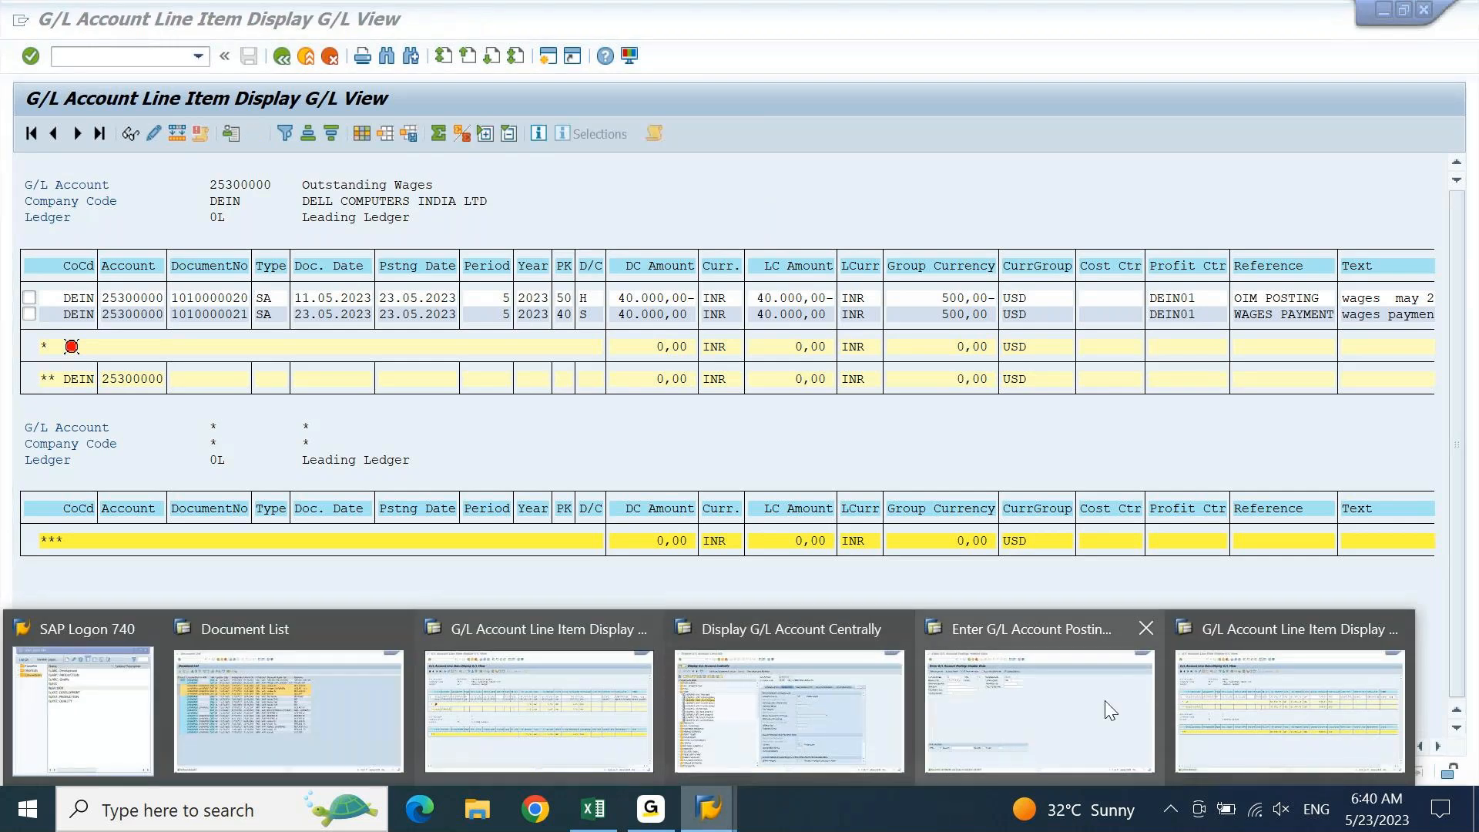
click(1105, 700)
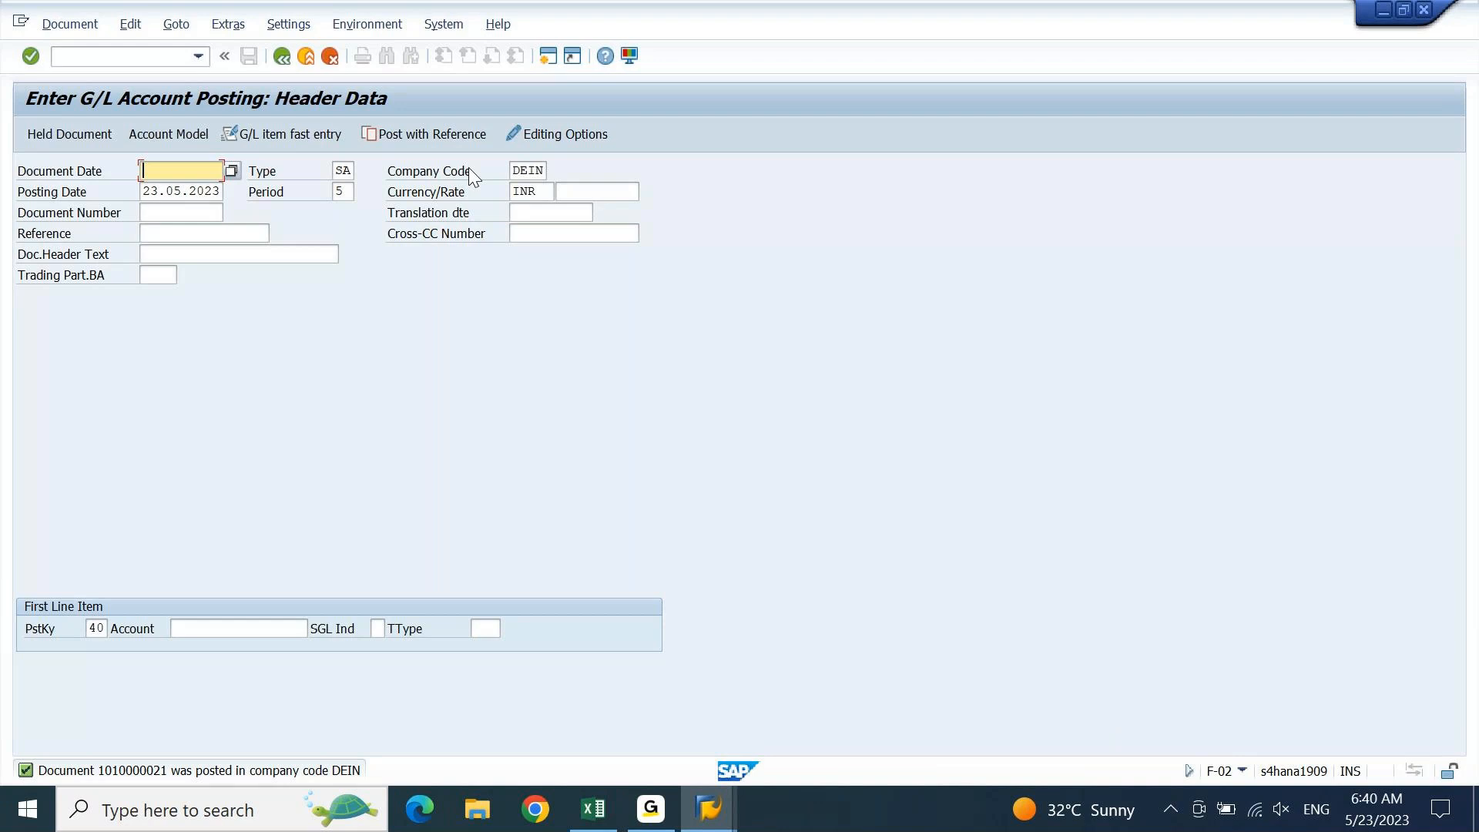
click(450, 134)
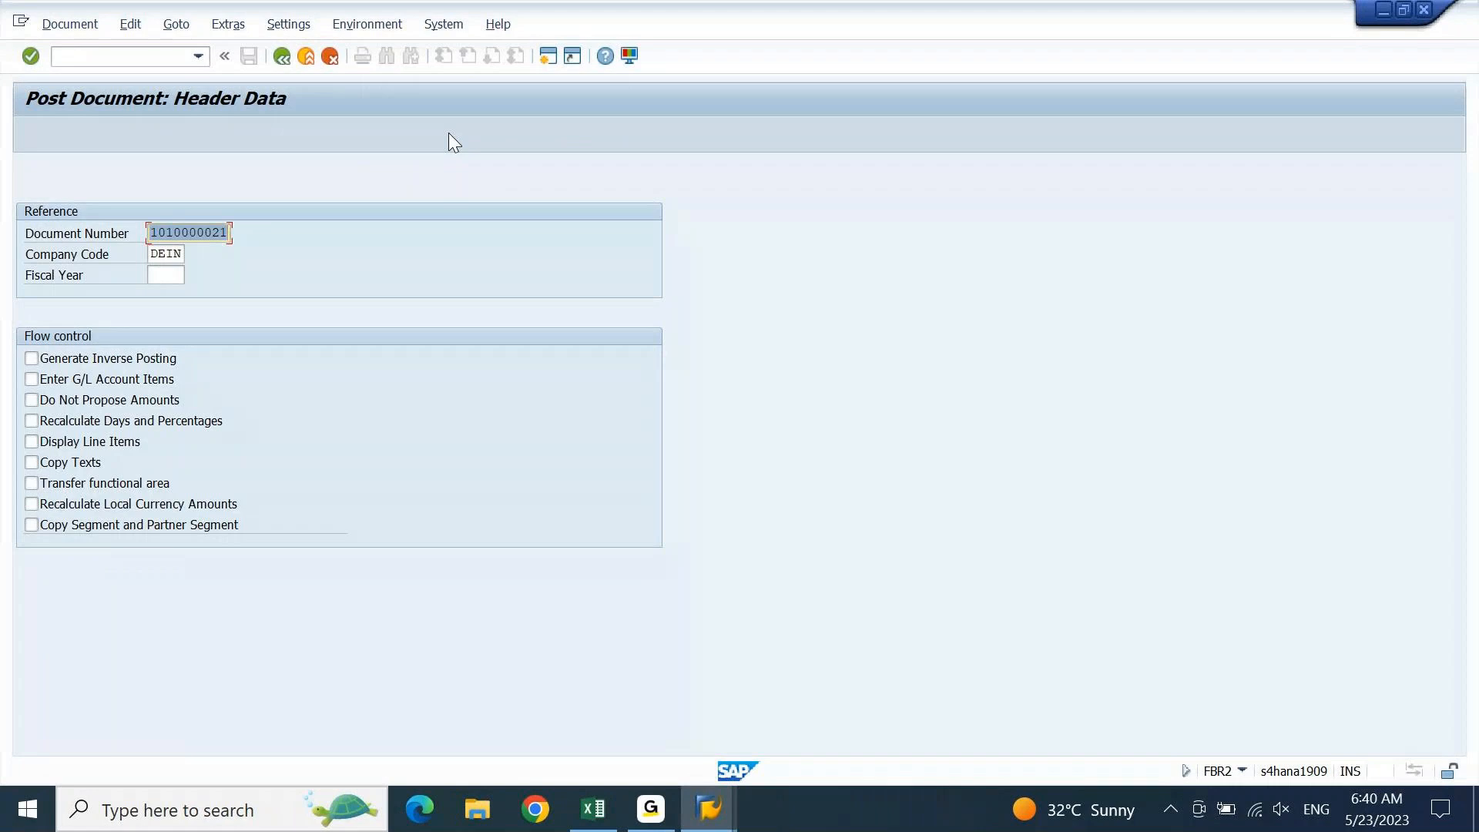
key(ctrl+v)
key(Tab)
key(Tab)
text(2023)
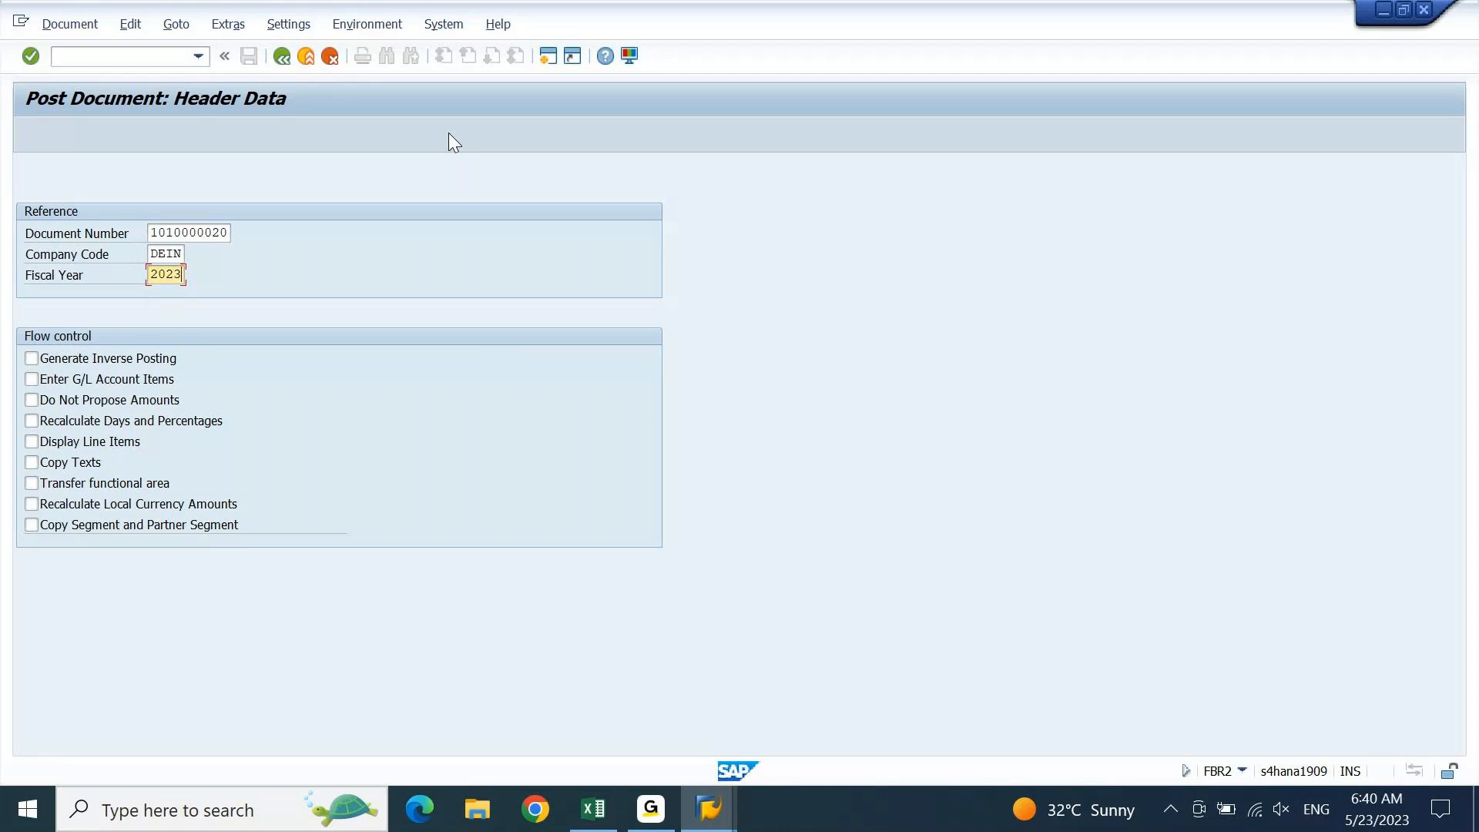
key(Return)
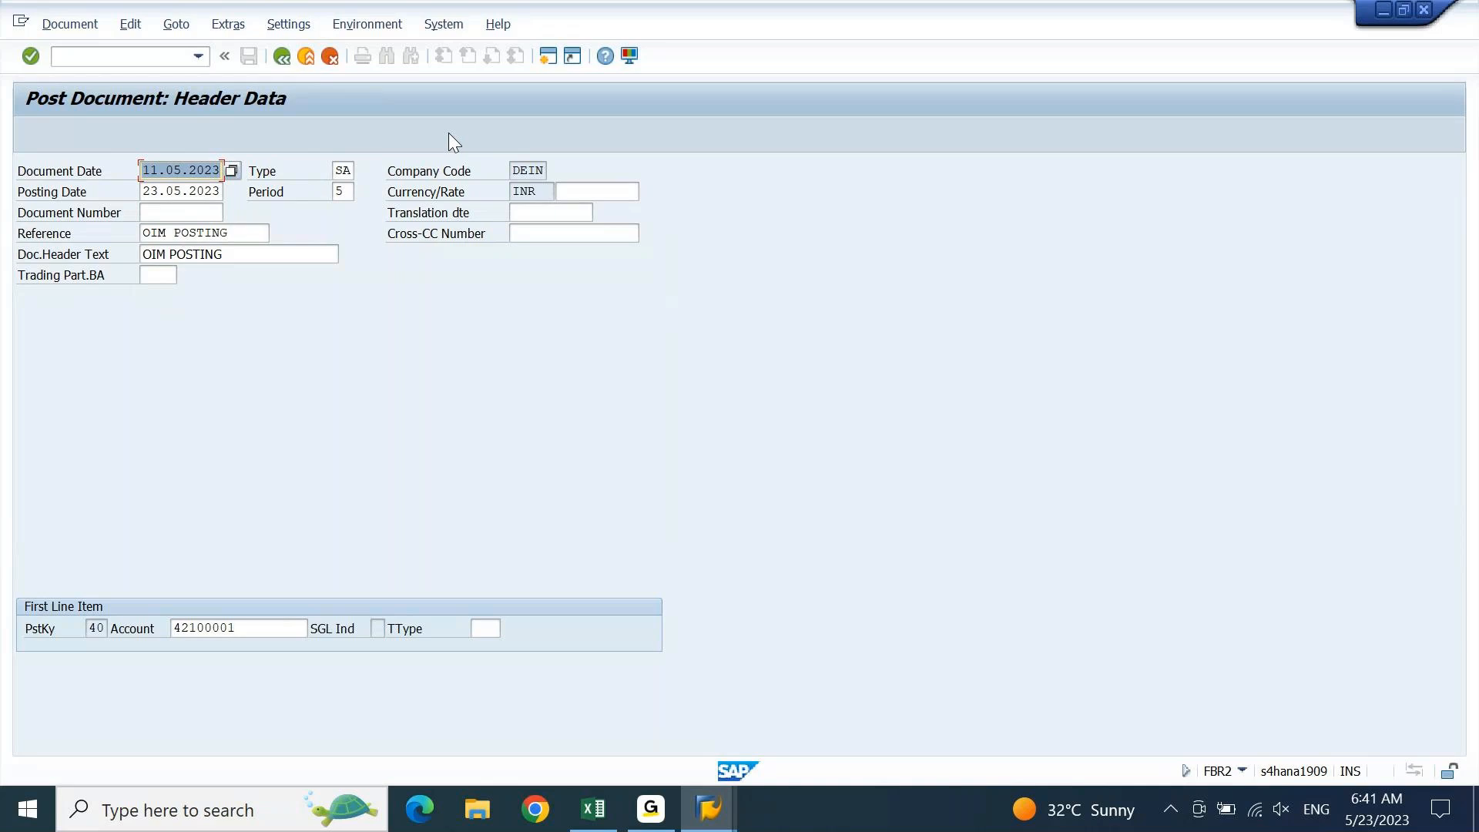
Set both the reference and the document header text to OIM POSTING 1 and continue to the document overview
click(267, 234)
text(1)
key(Tab)
text(1)
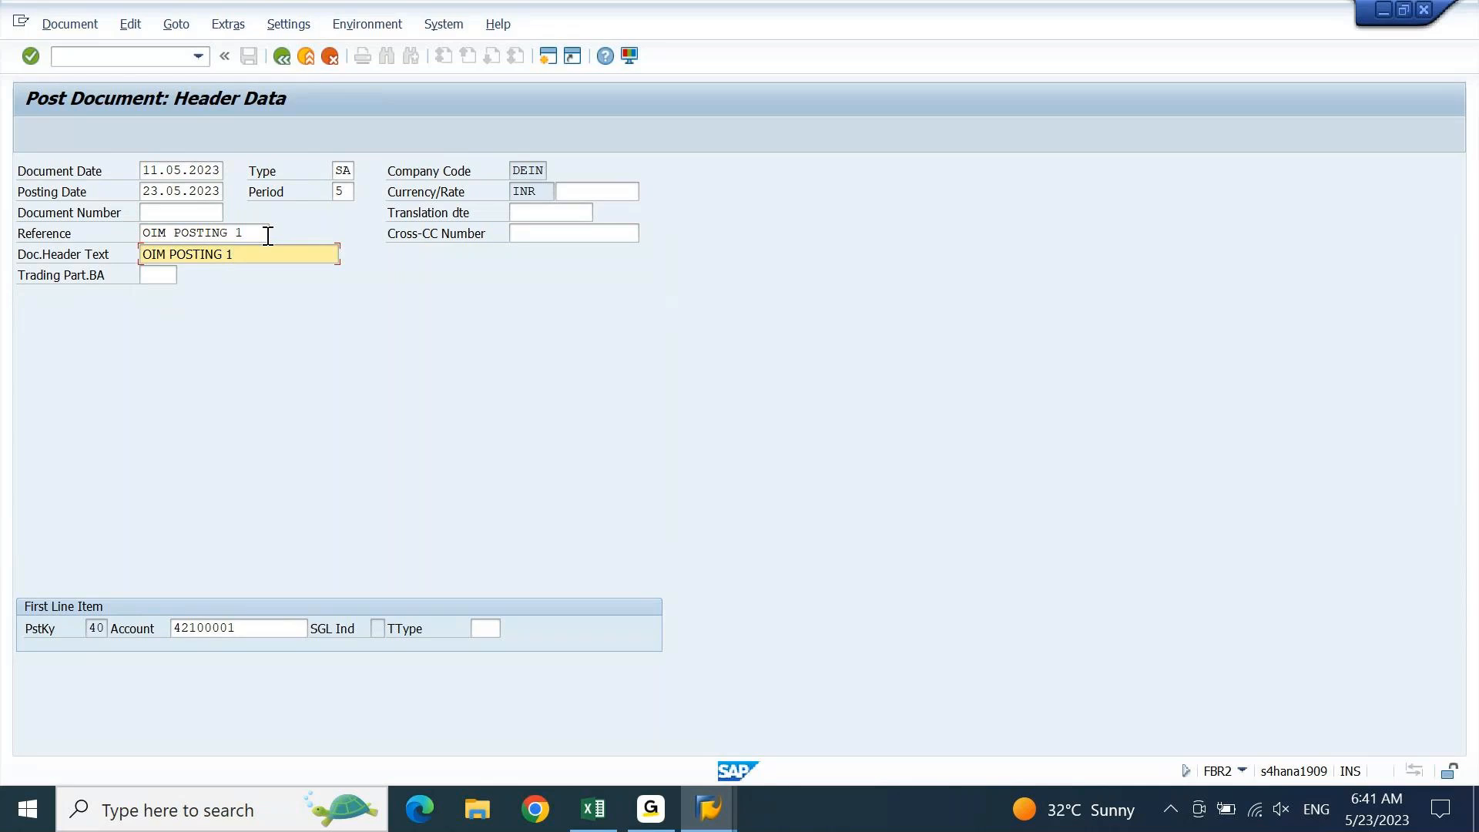
key(Return)
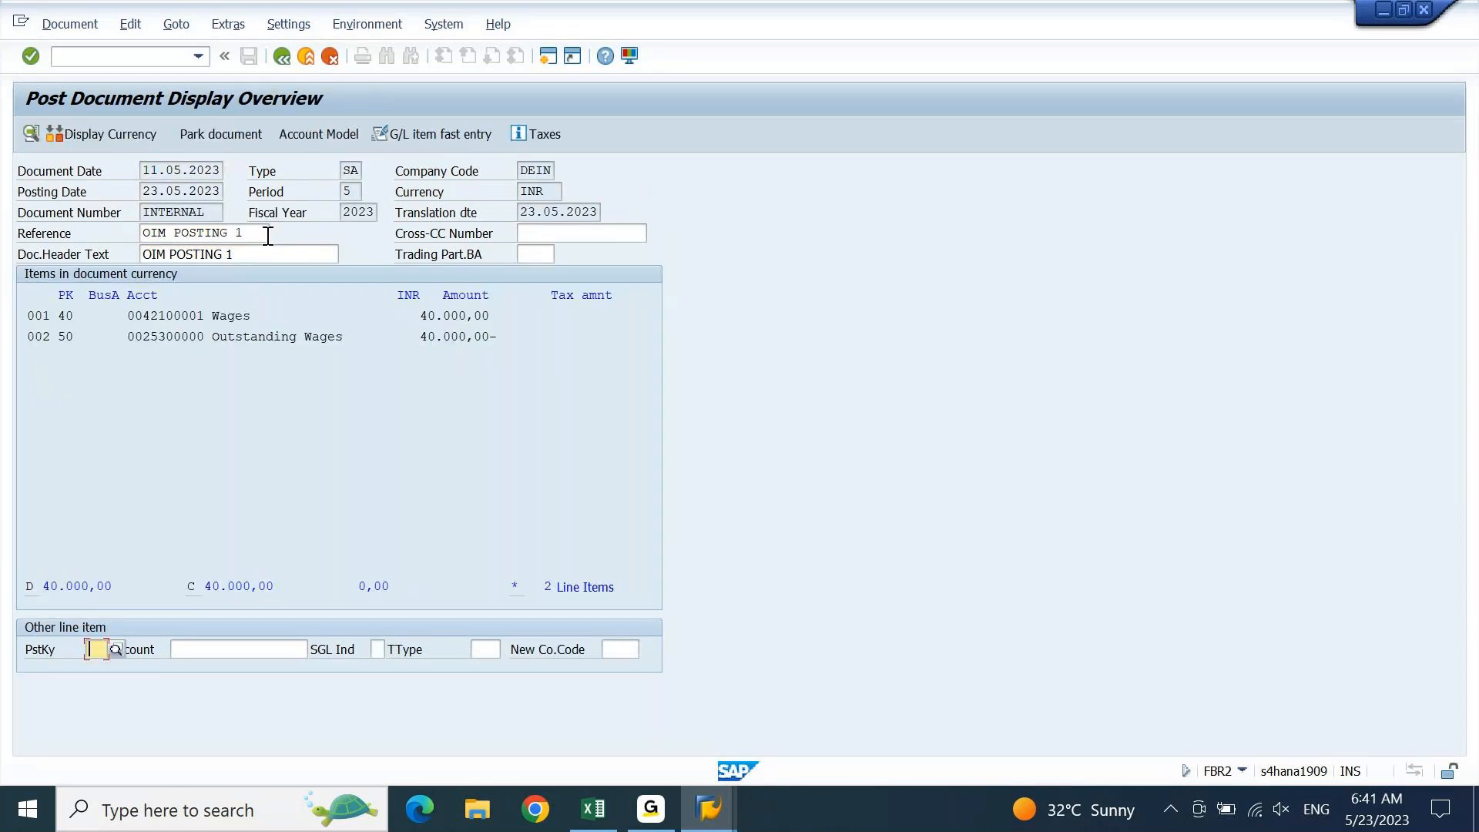
Set the amount of the Wages debit item to 13000 INR and clear the group currency amount so it is recalculated
double_click(237, 316)
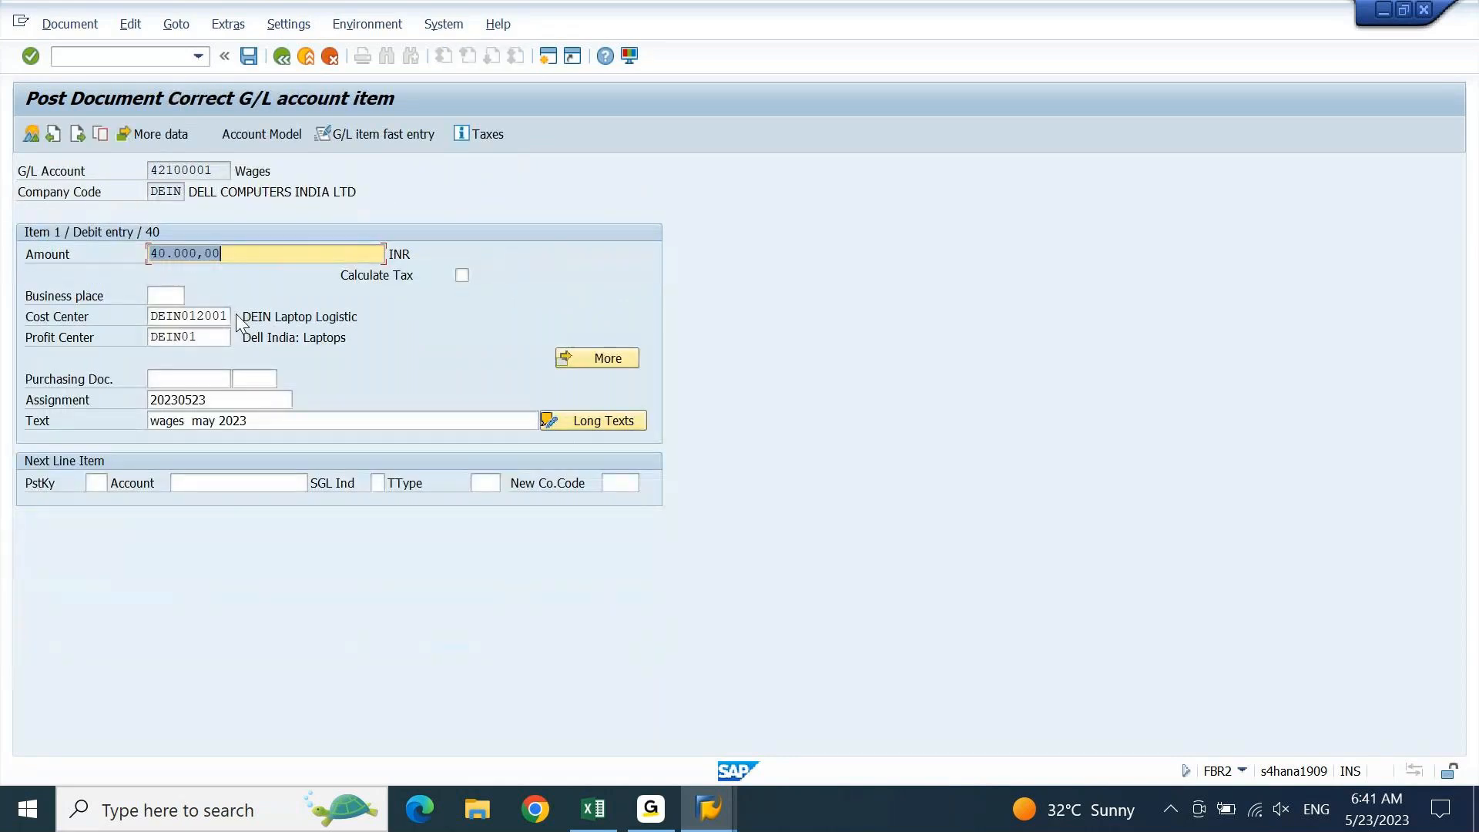
text(1)
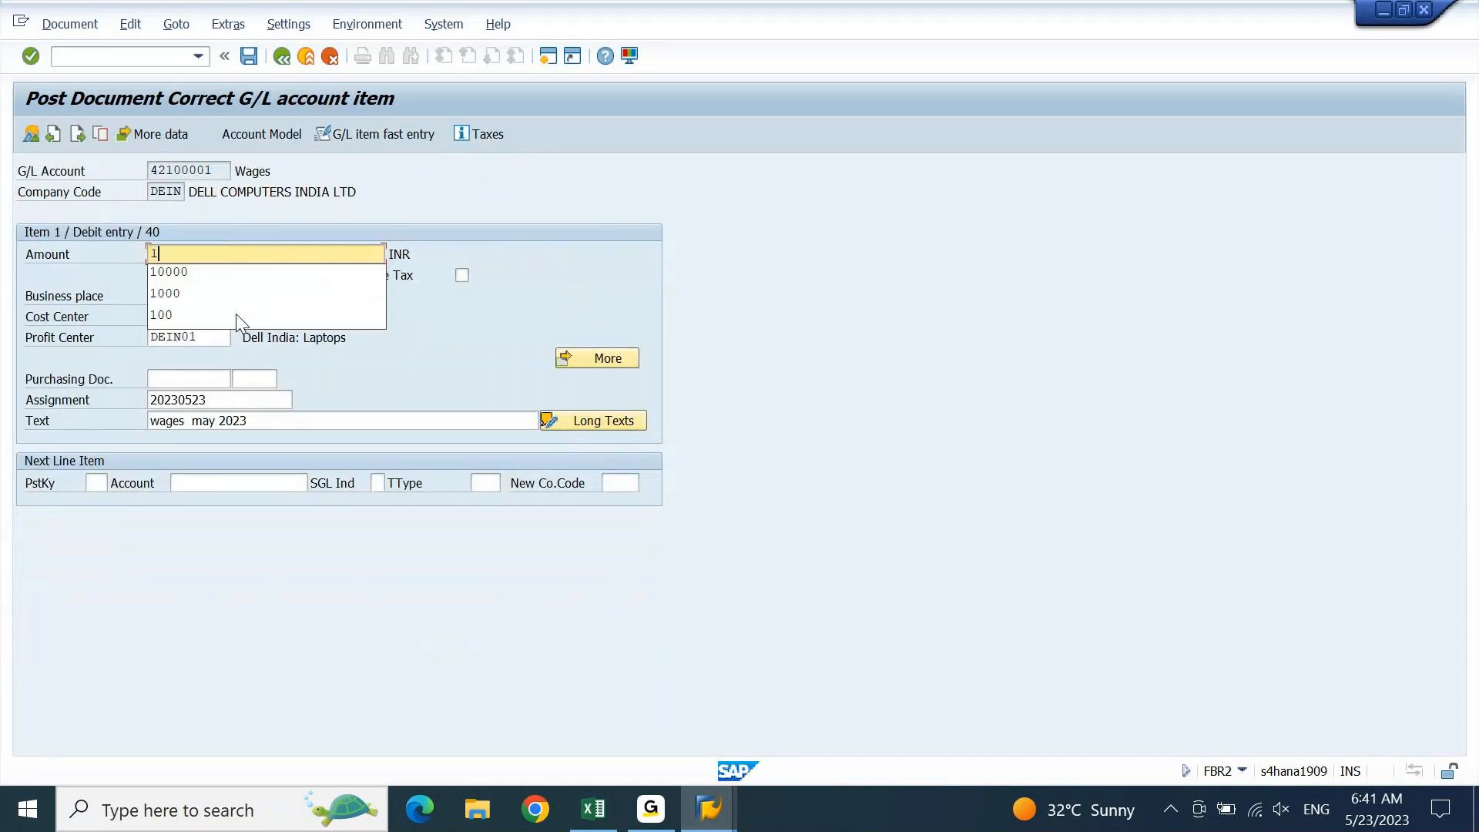
text(3000)
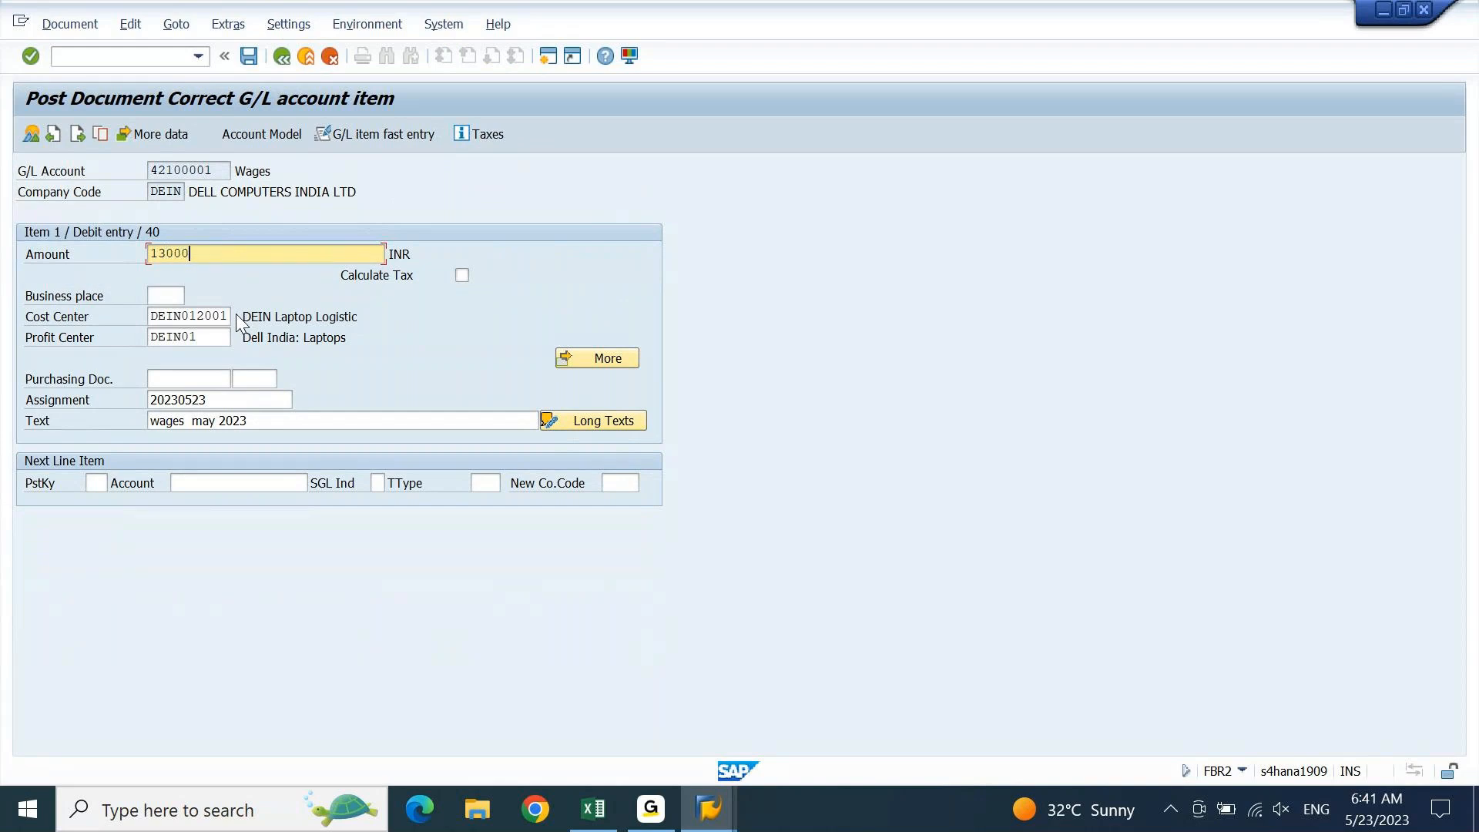
key(Return)
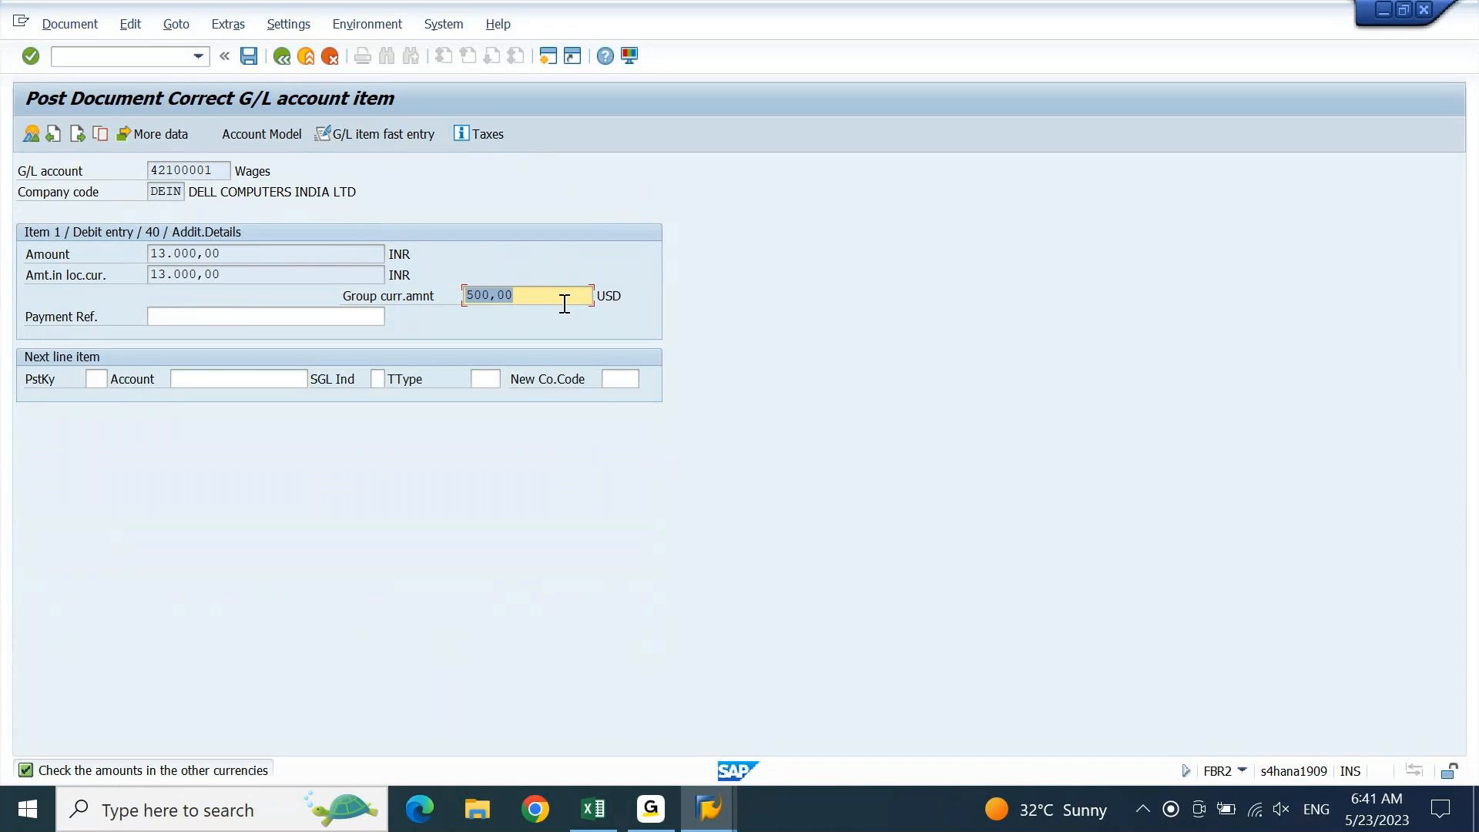
key(BackSpace)
key(ctrl+v)
key(Return)
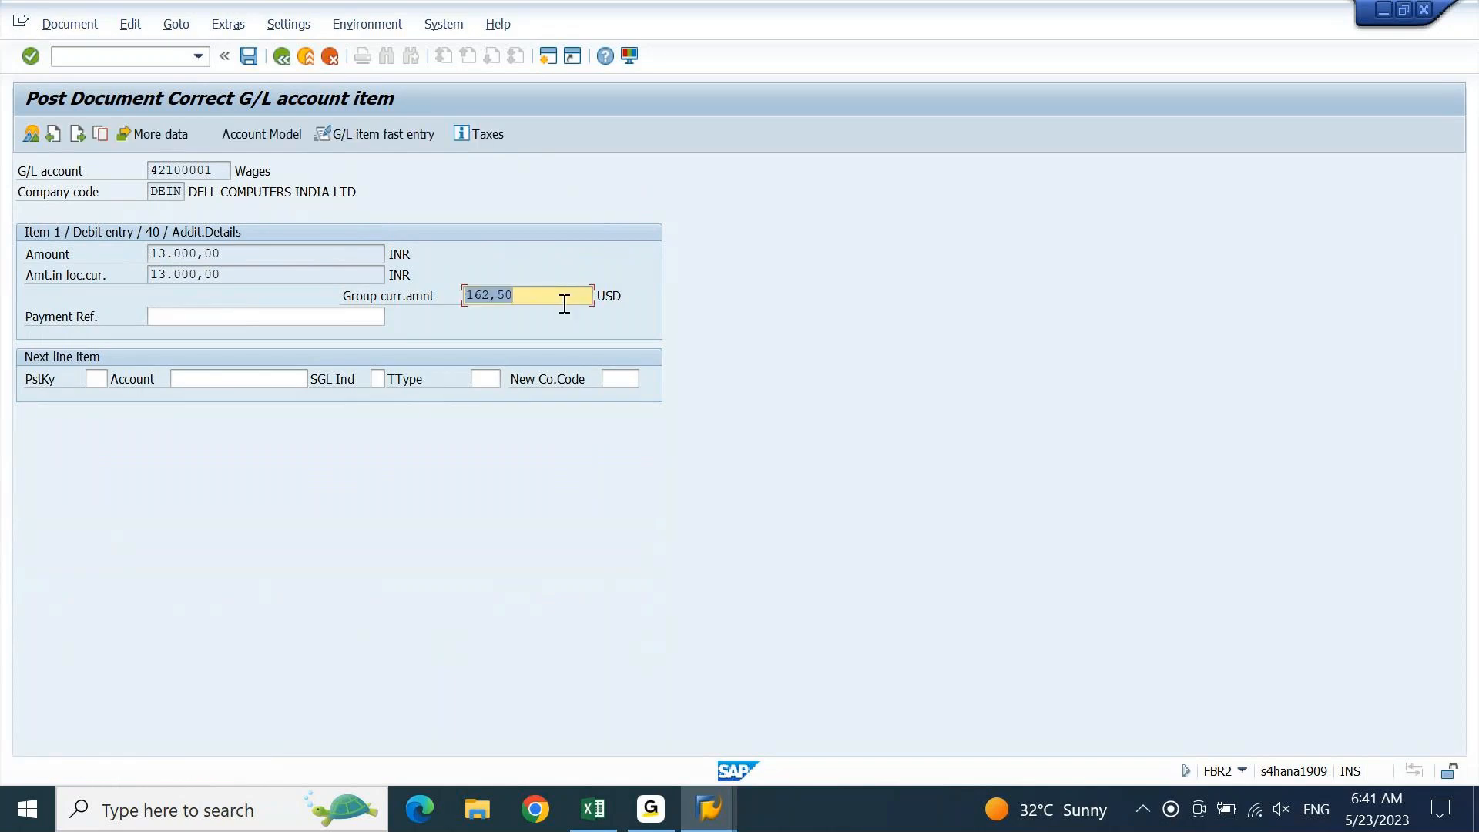
Set the Outstanding Wages credit item to 13000 INR, have its group currency amount recalculated, and post the document
click(77, 134)
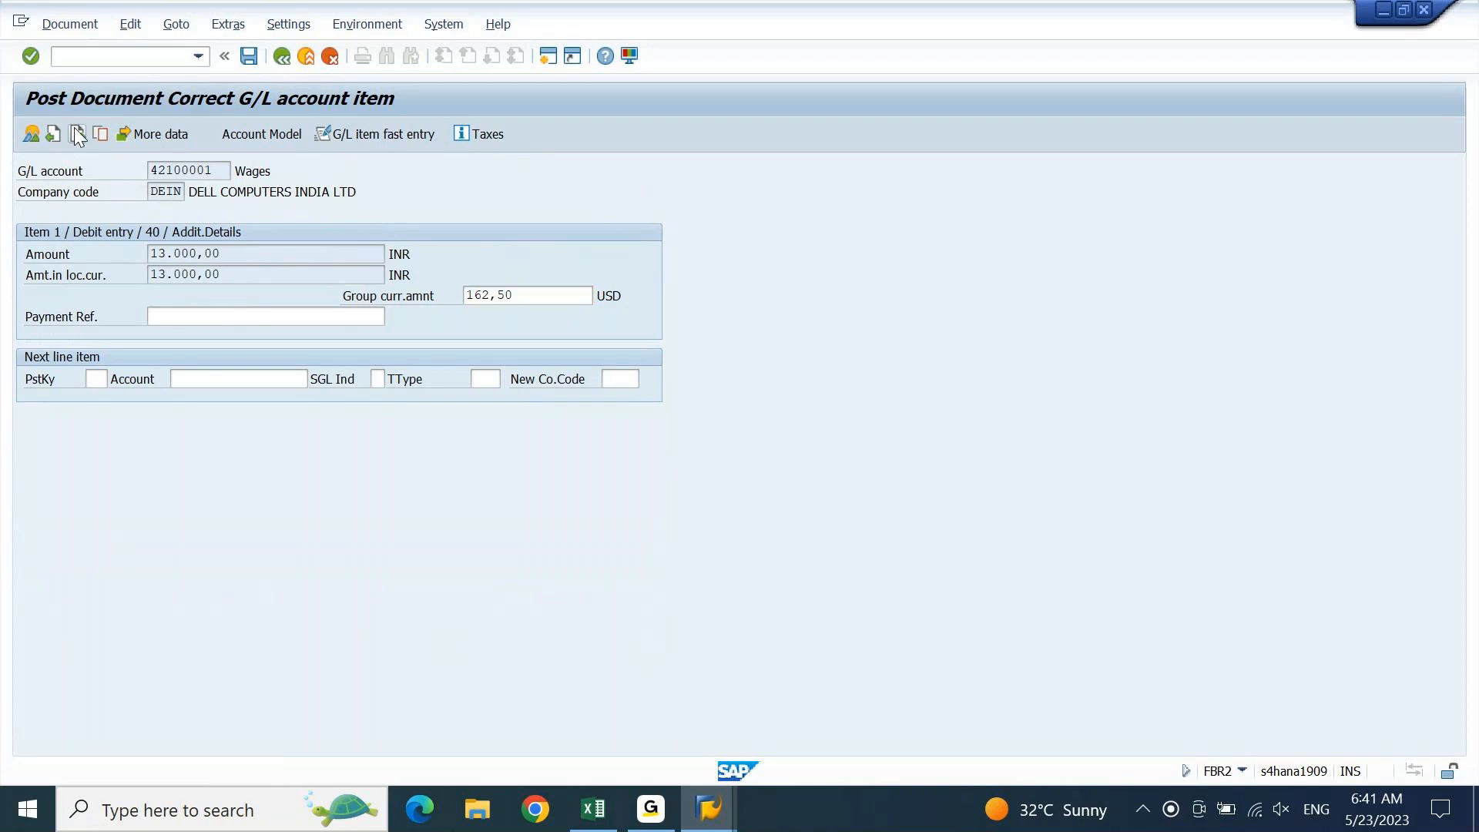
text(13000)
key(Return)
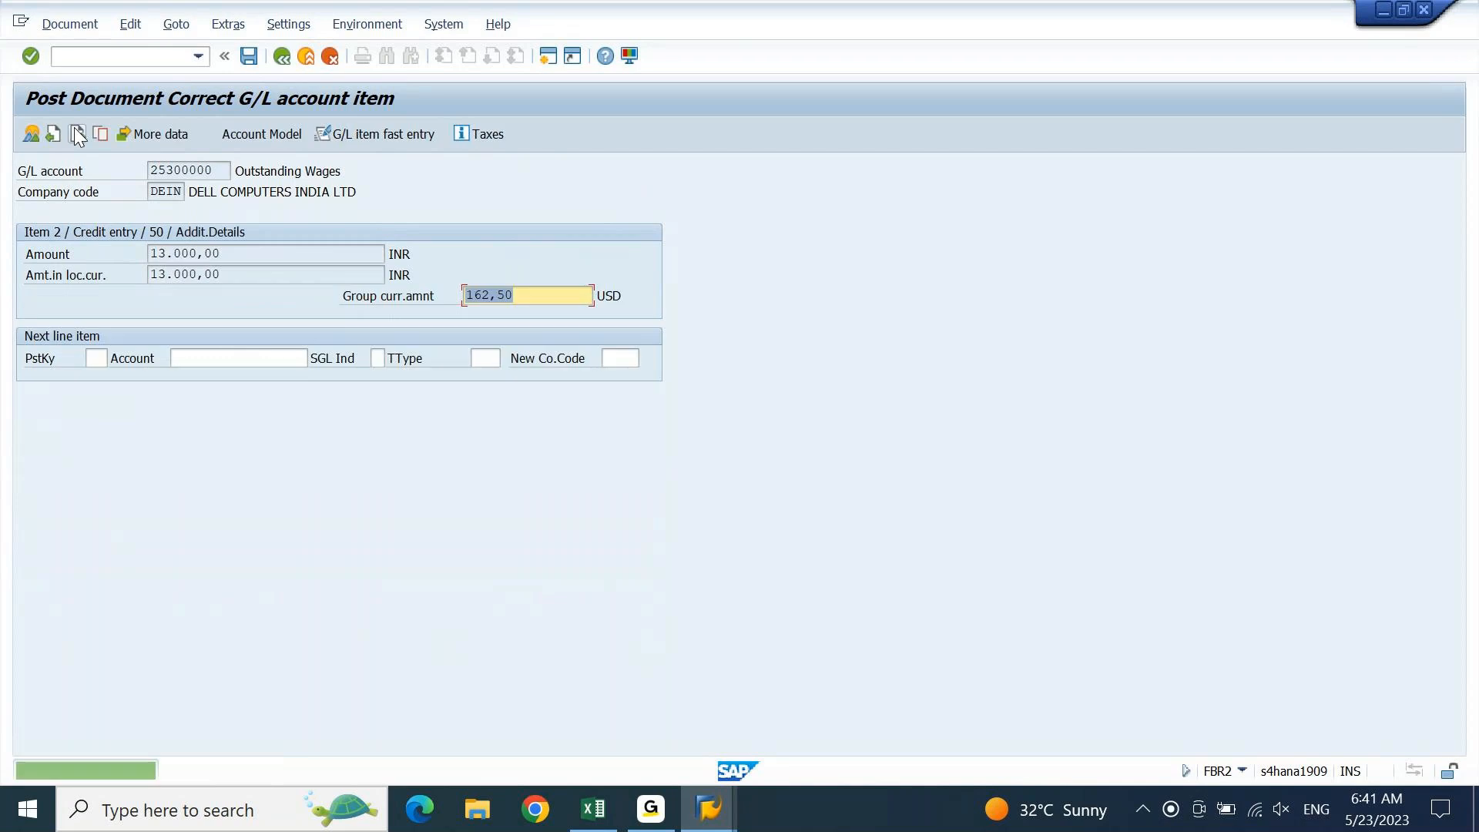
key(Delete)
key(Return)
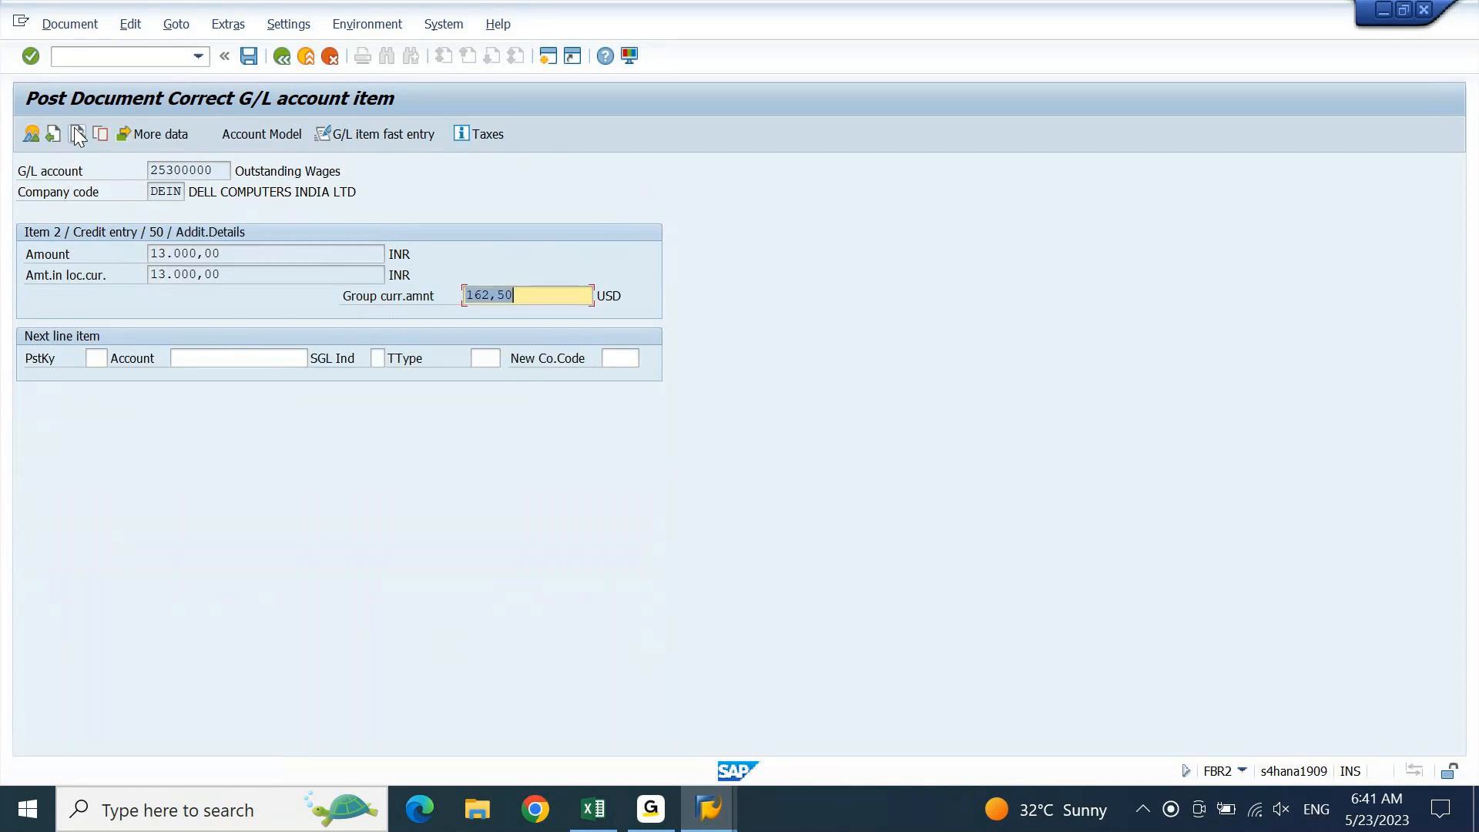
click(77, 135)
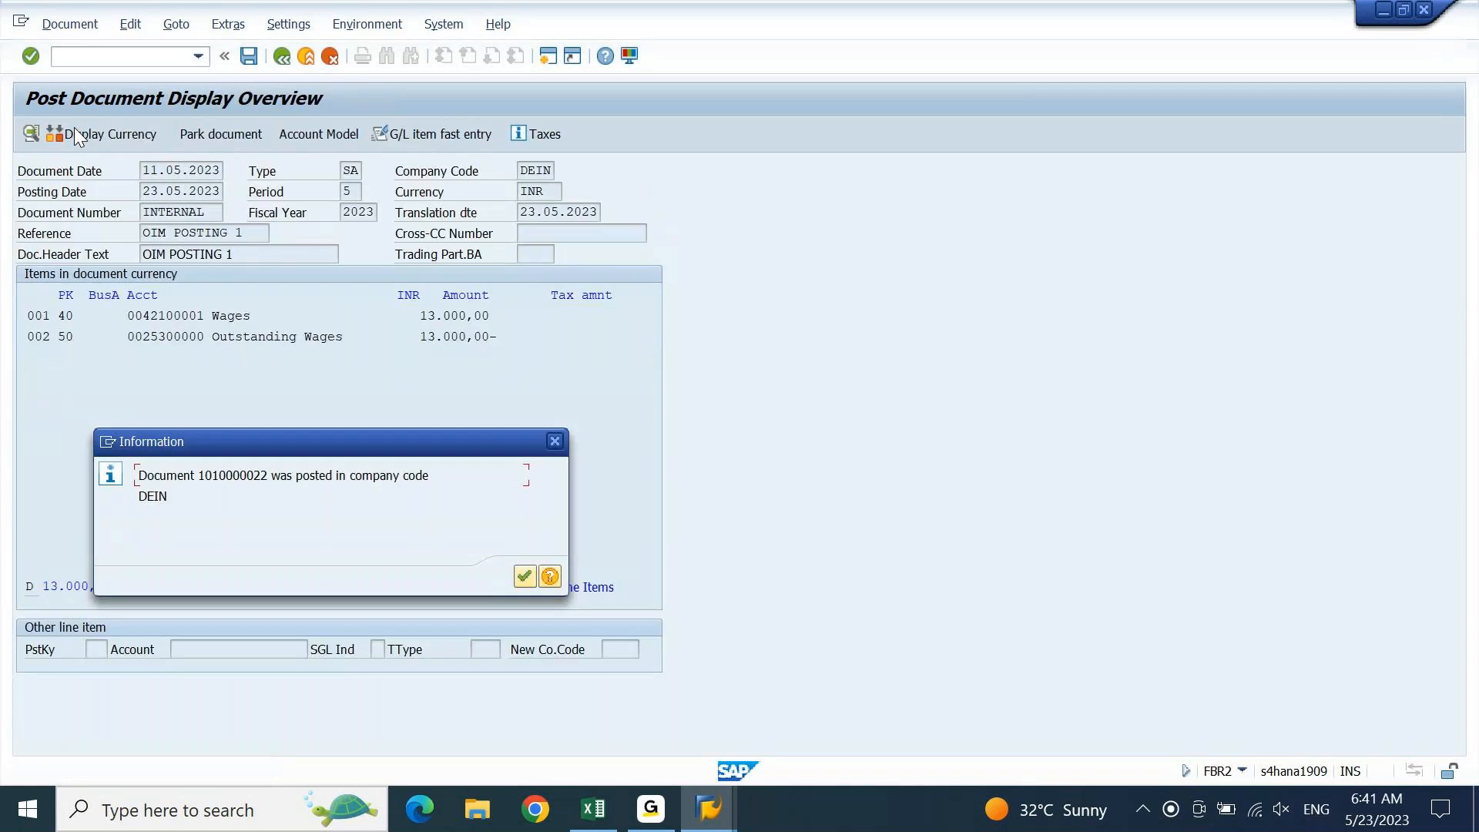
key(Return)
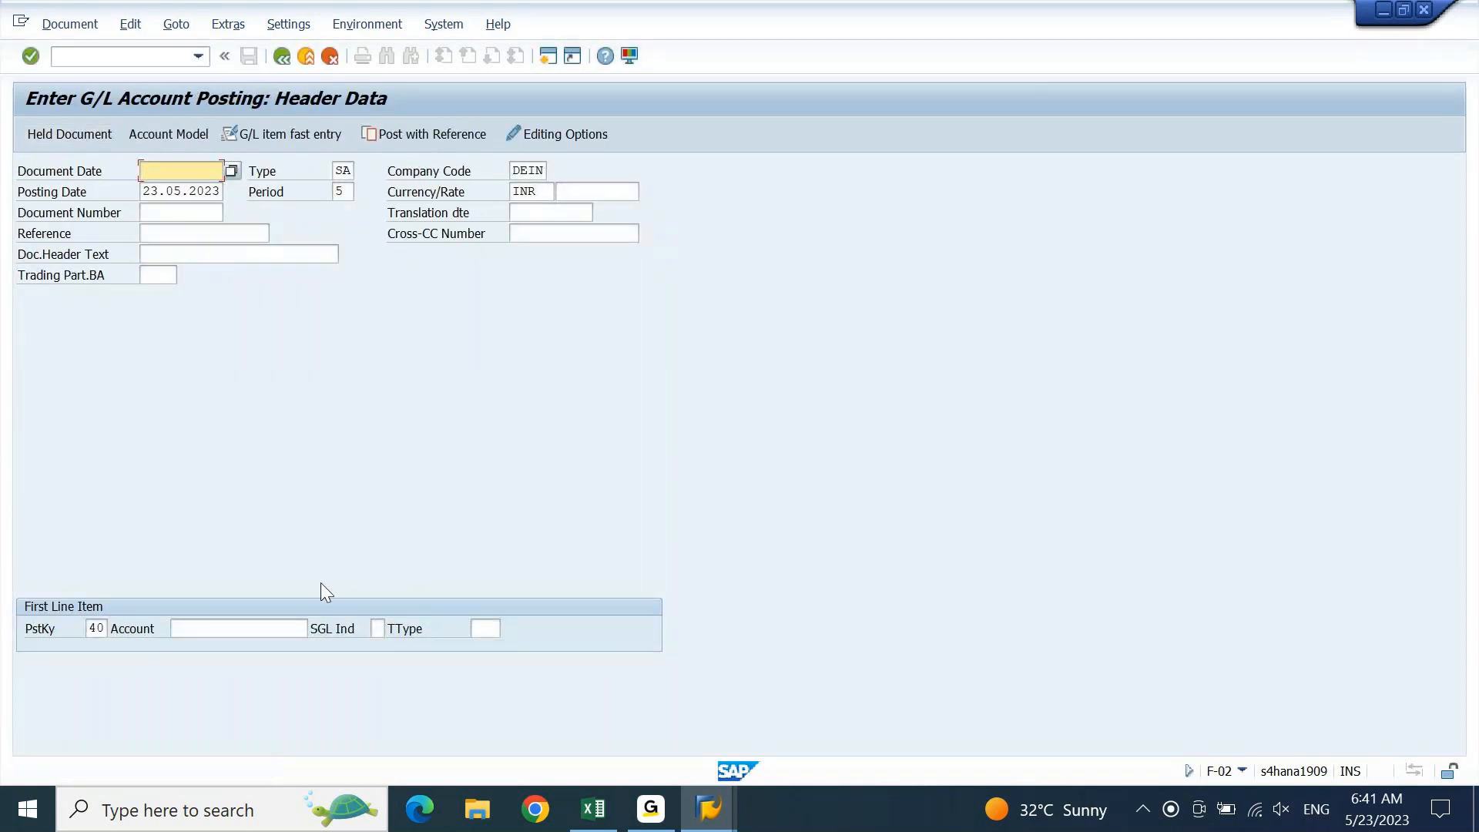
Refresh the line item list of the Outstanding Wages account and examine its entries and totals
click(707, 818)
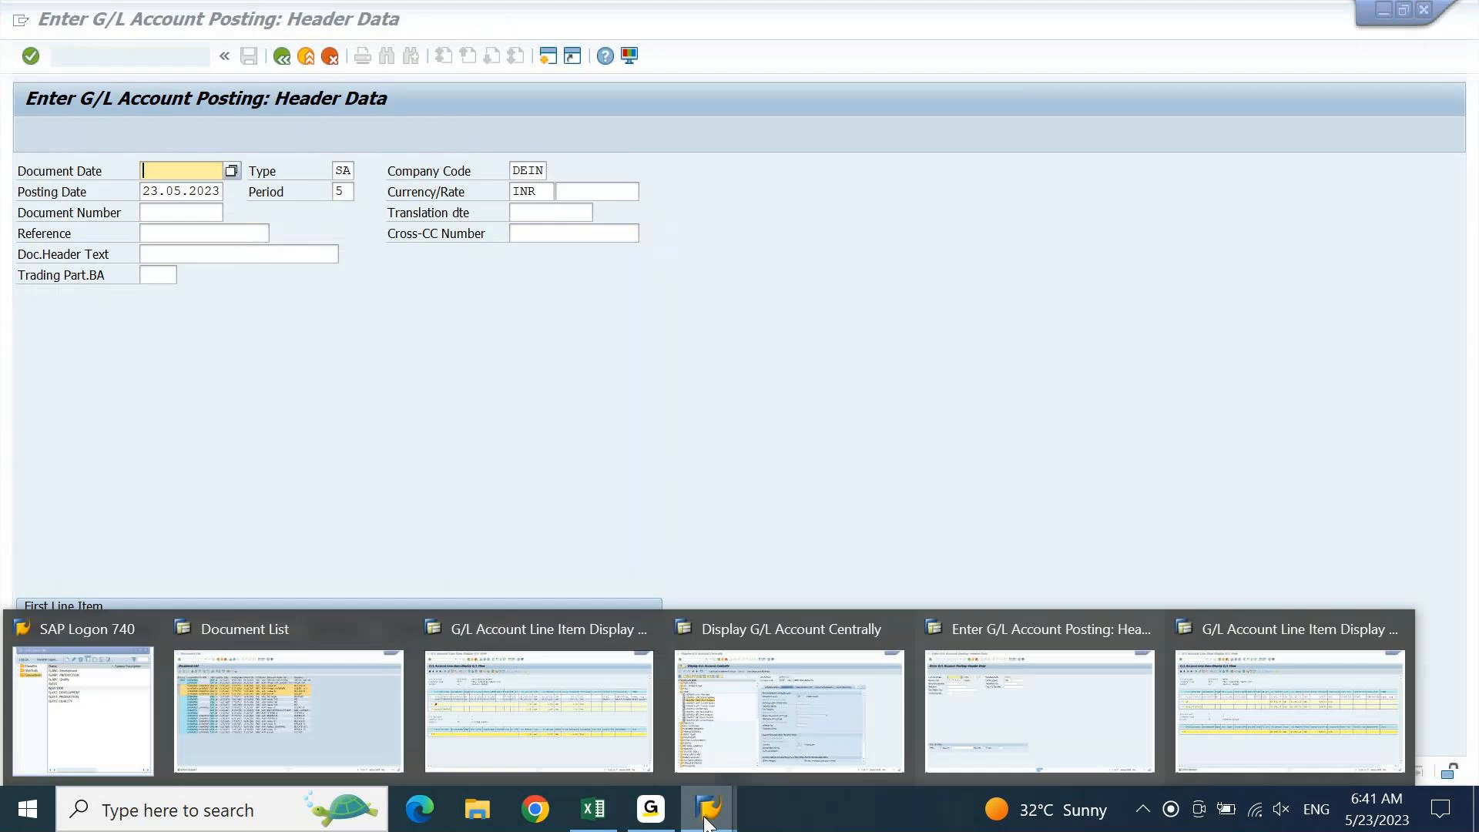
click(539, 725)
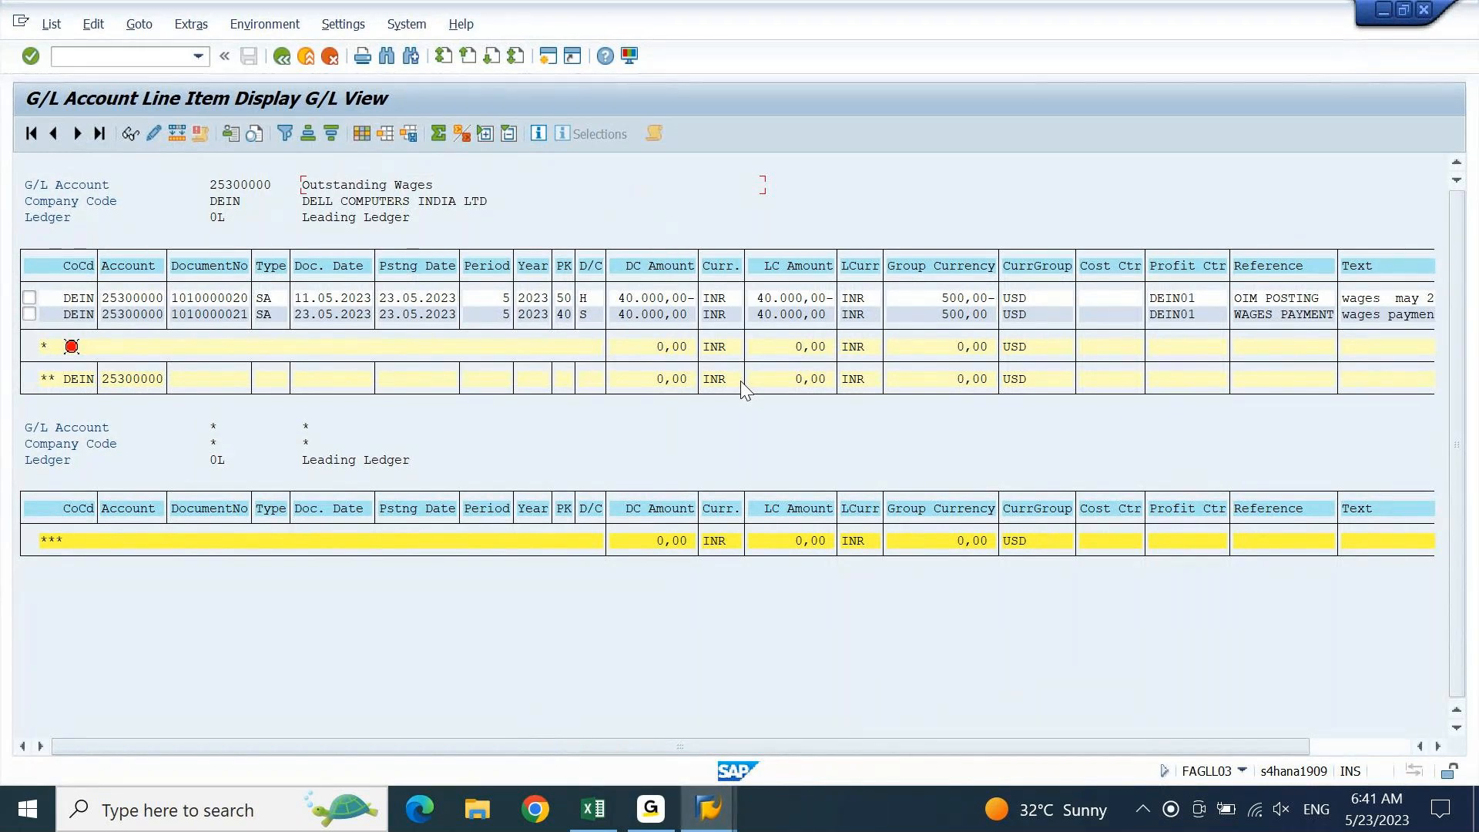
click(52, 24)
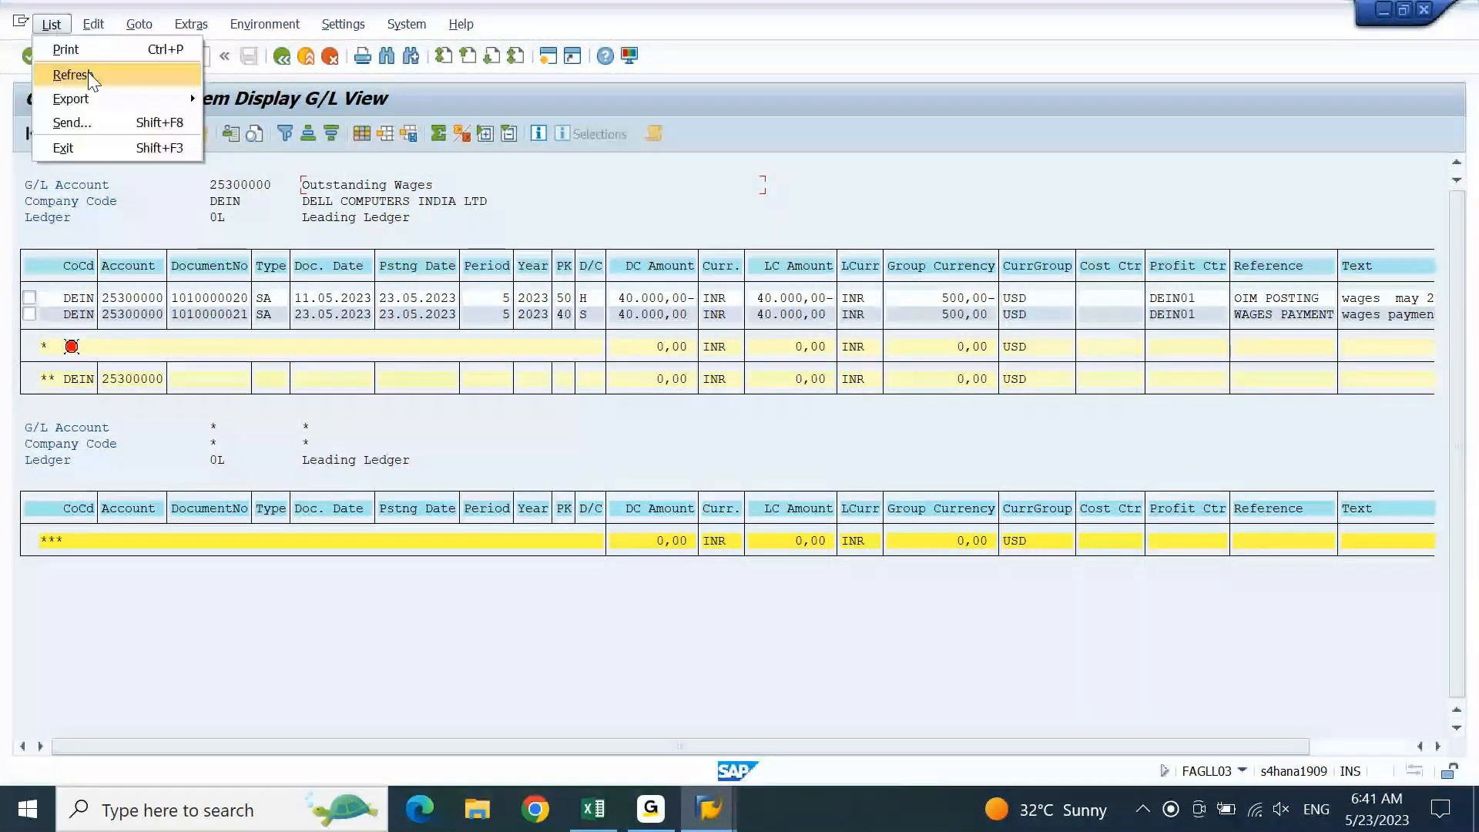
click(73, 74)
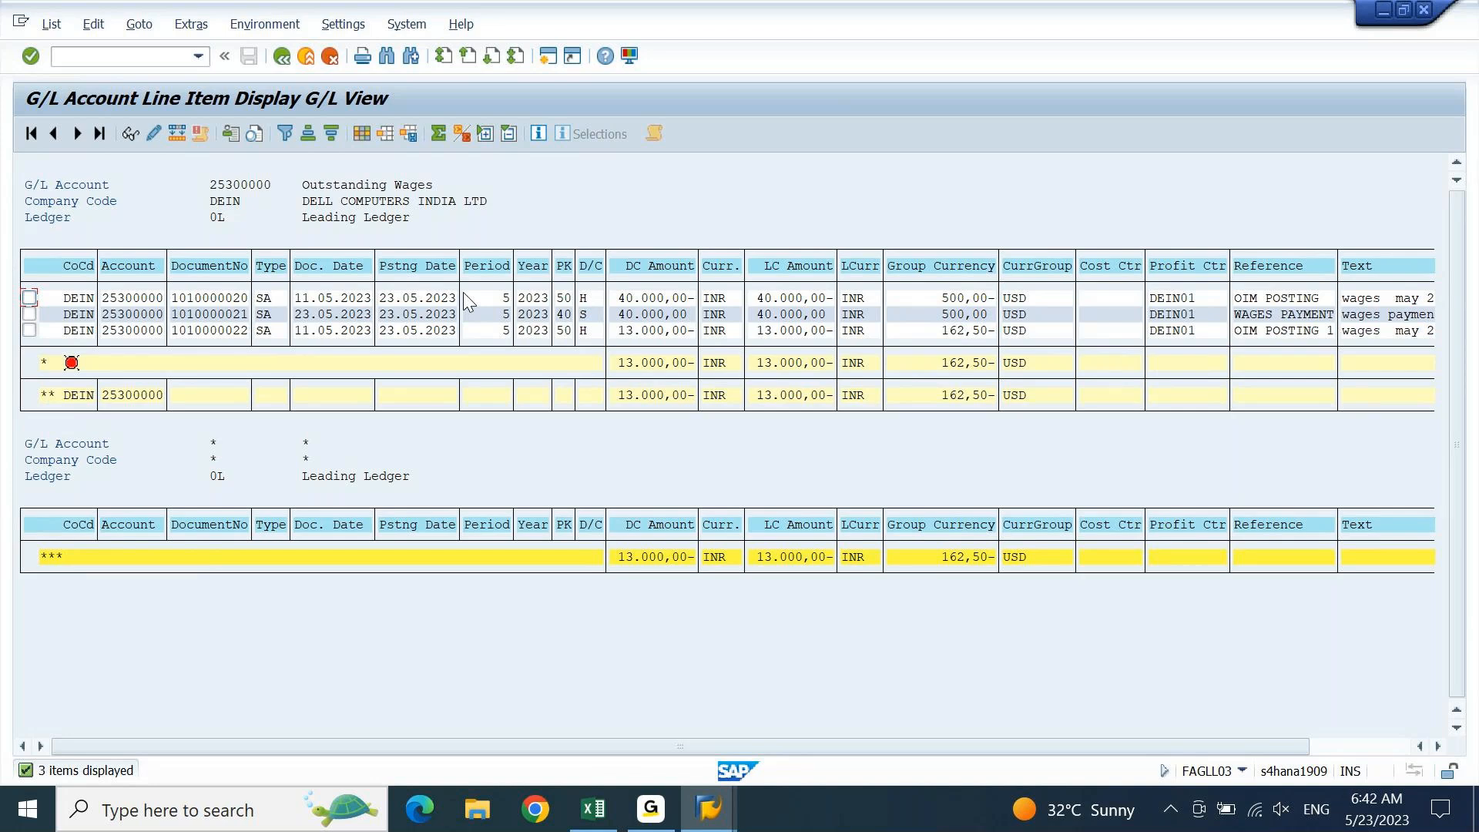
click(628, 316)
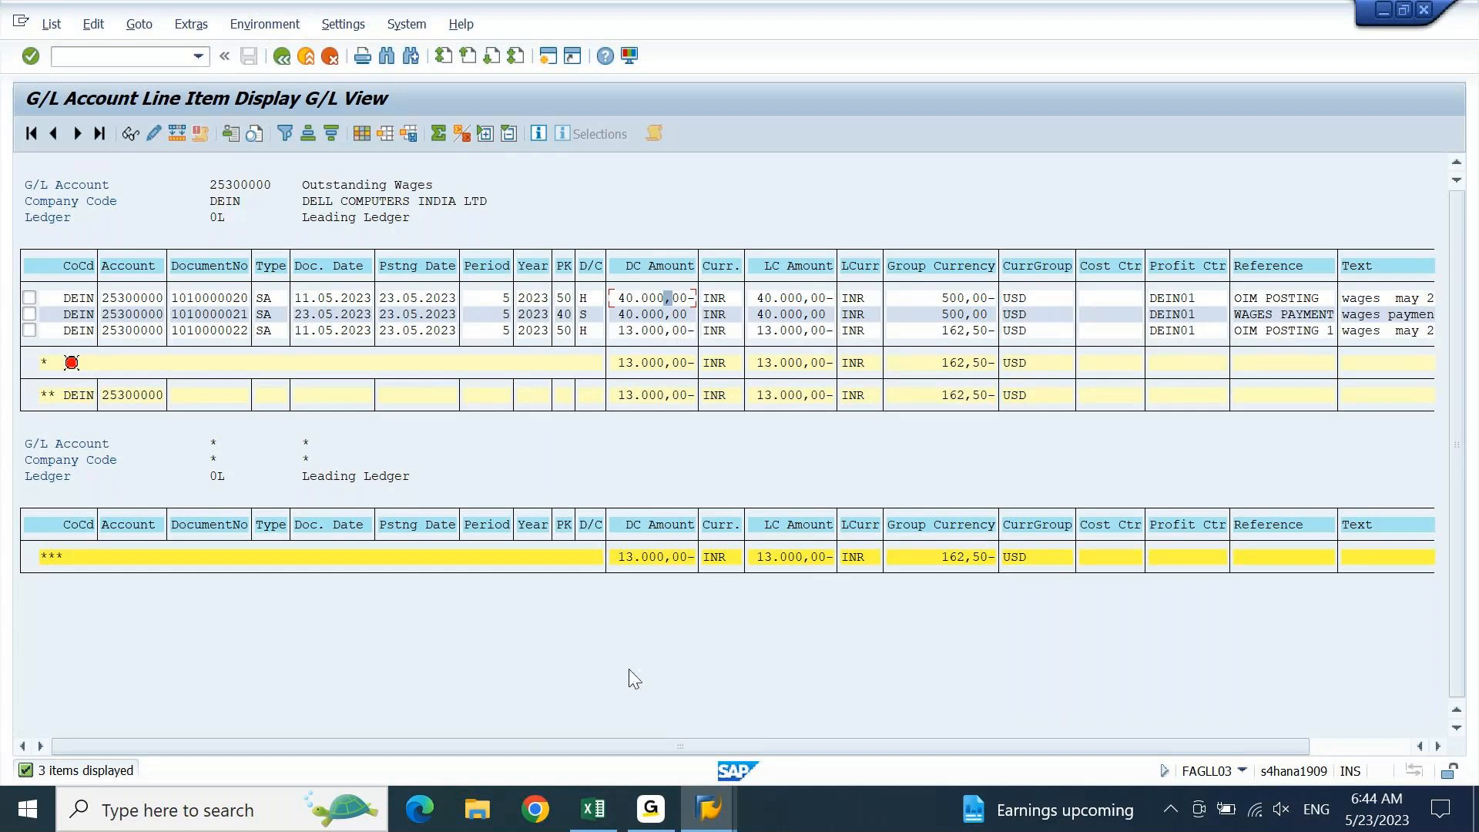
click(714, 811)
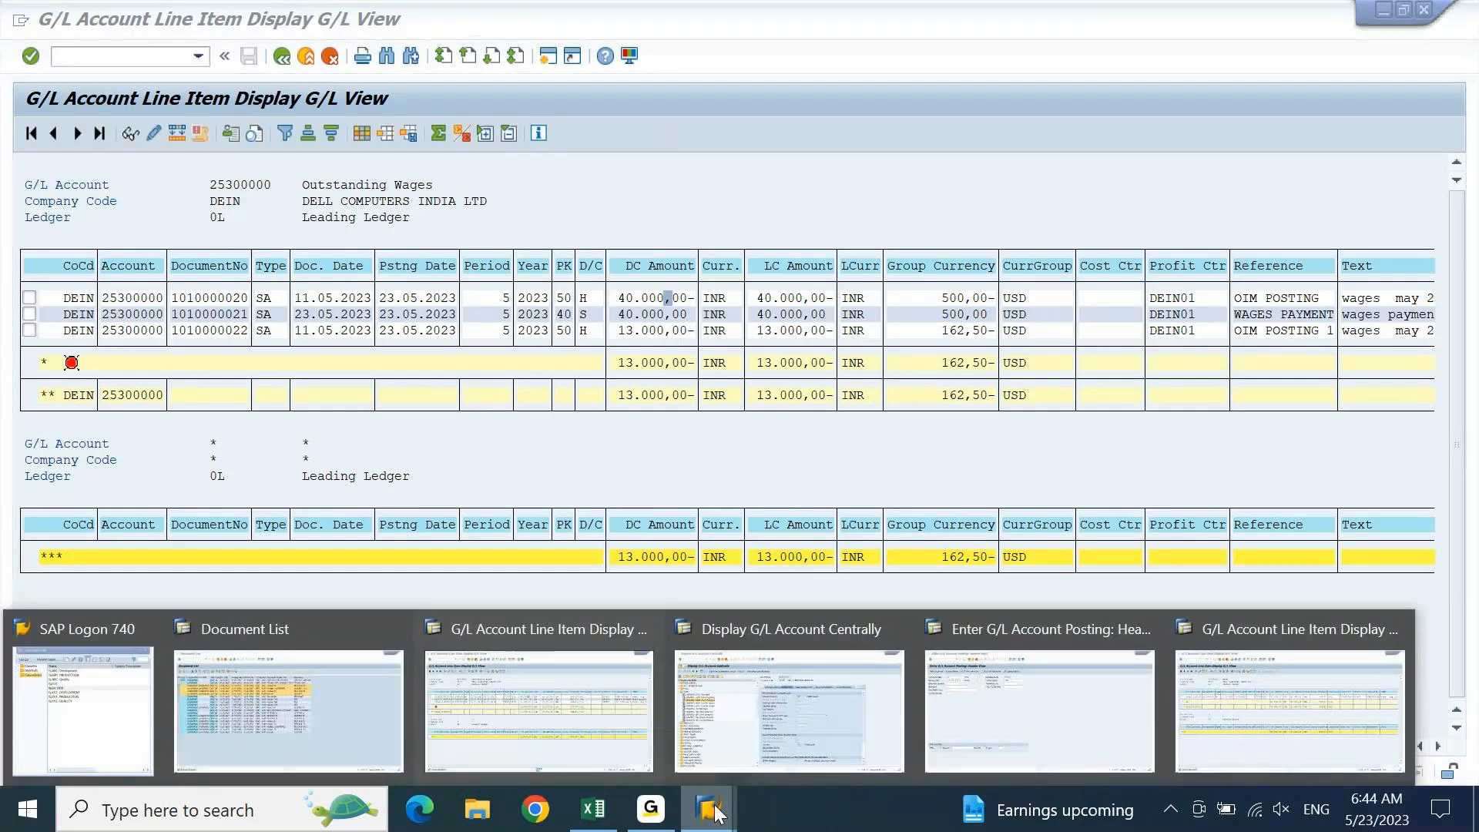
click(1147, 743)
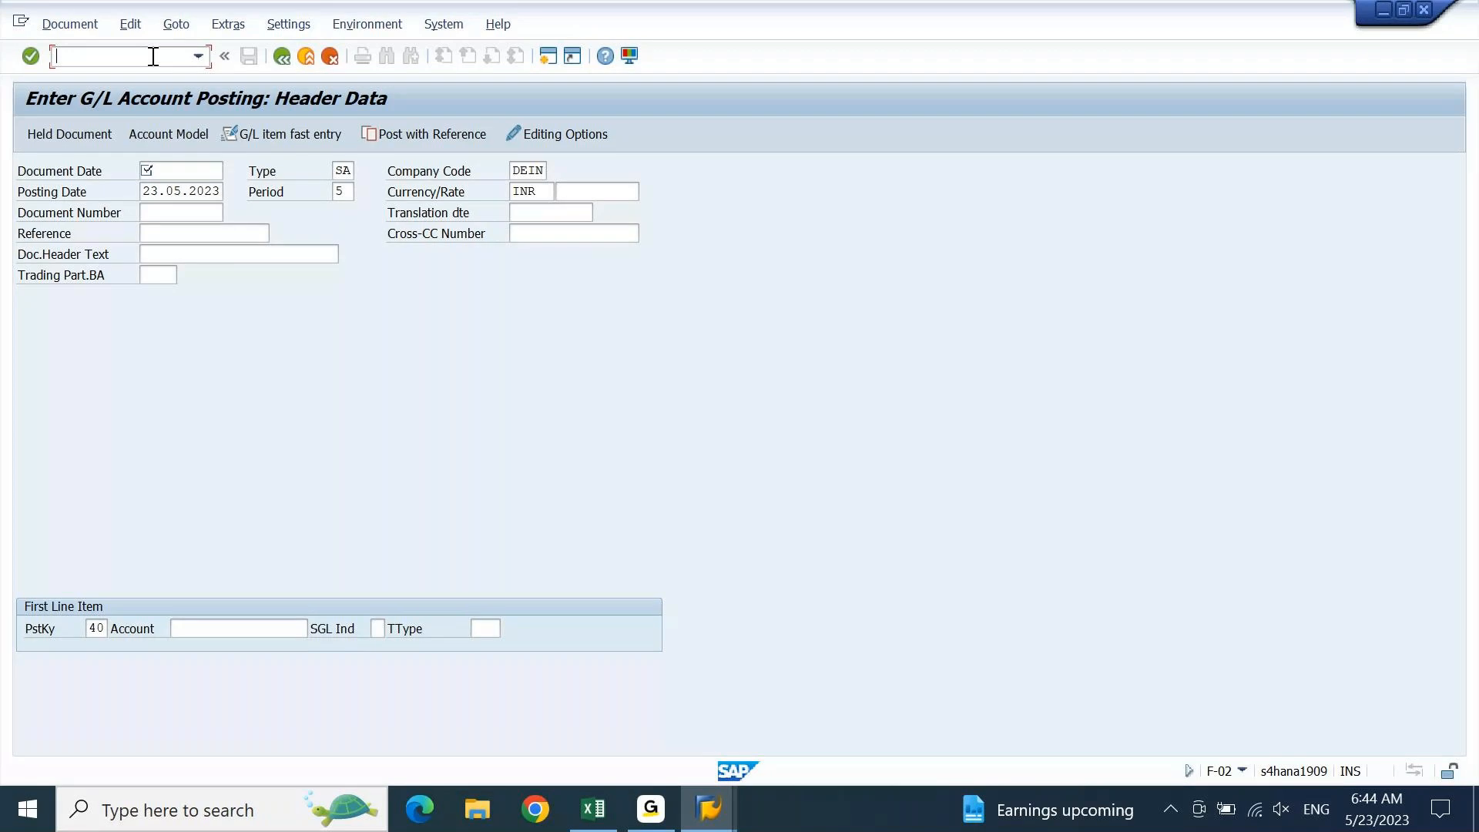
click(709, 809)
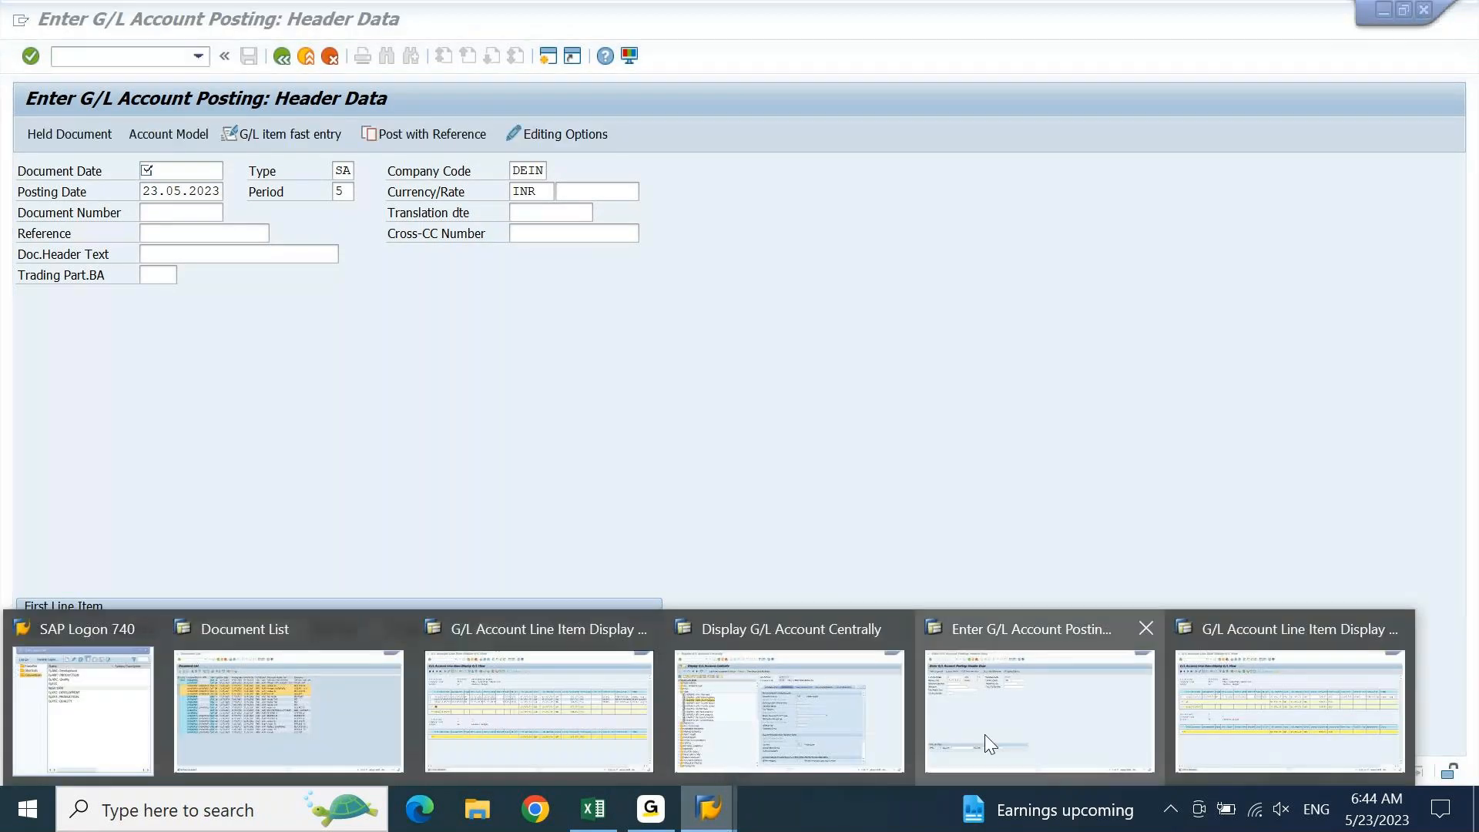
click(540, 699)
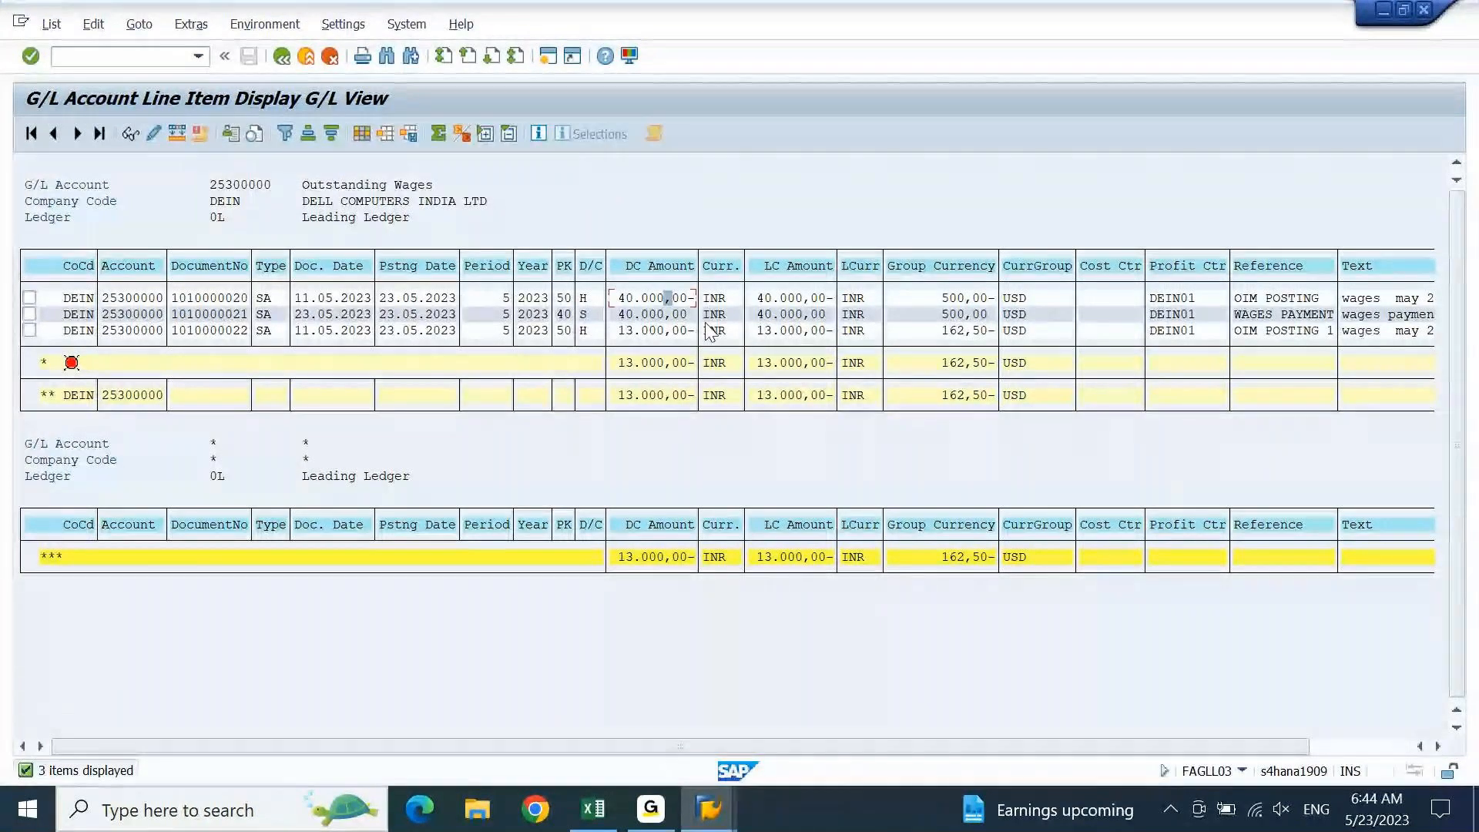
click(676, 331)
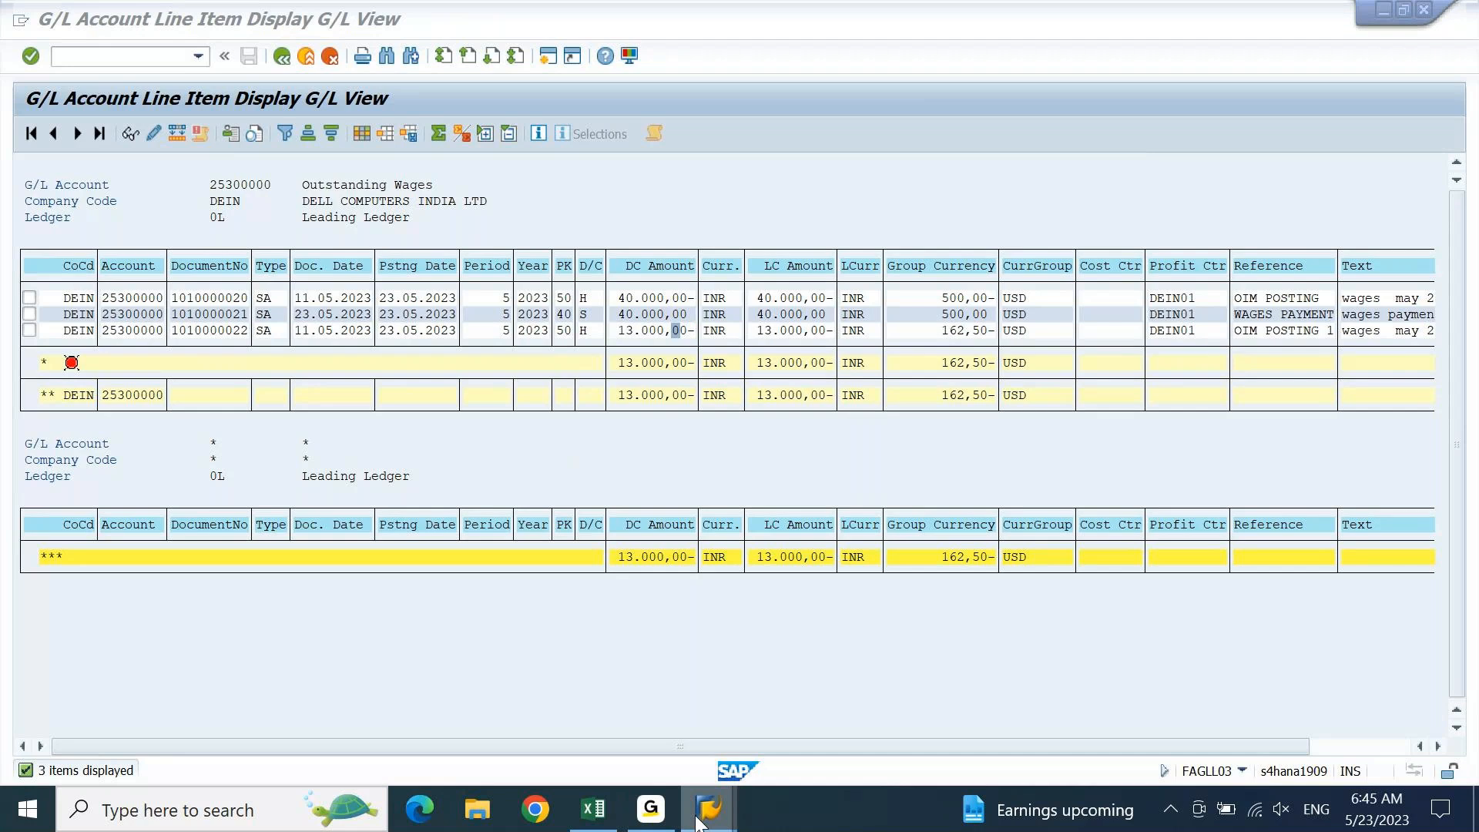
Switch to the G/L account posting session and return it to the SAP Easy Access screen
mouse_move(702, 823)
click(956, 732)
text(/n)
key(Return)
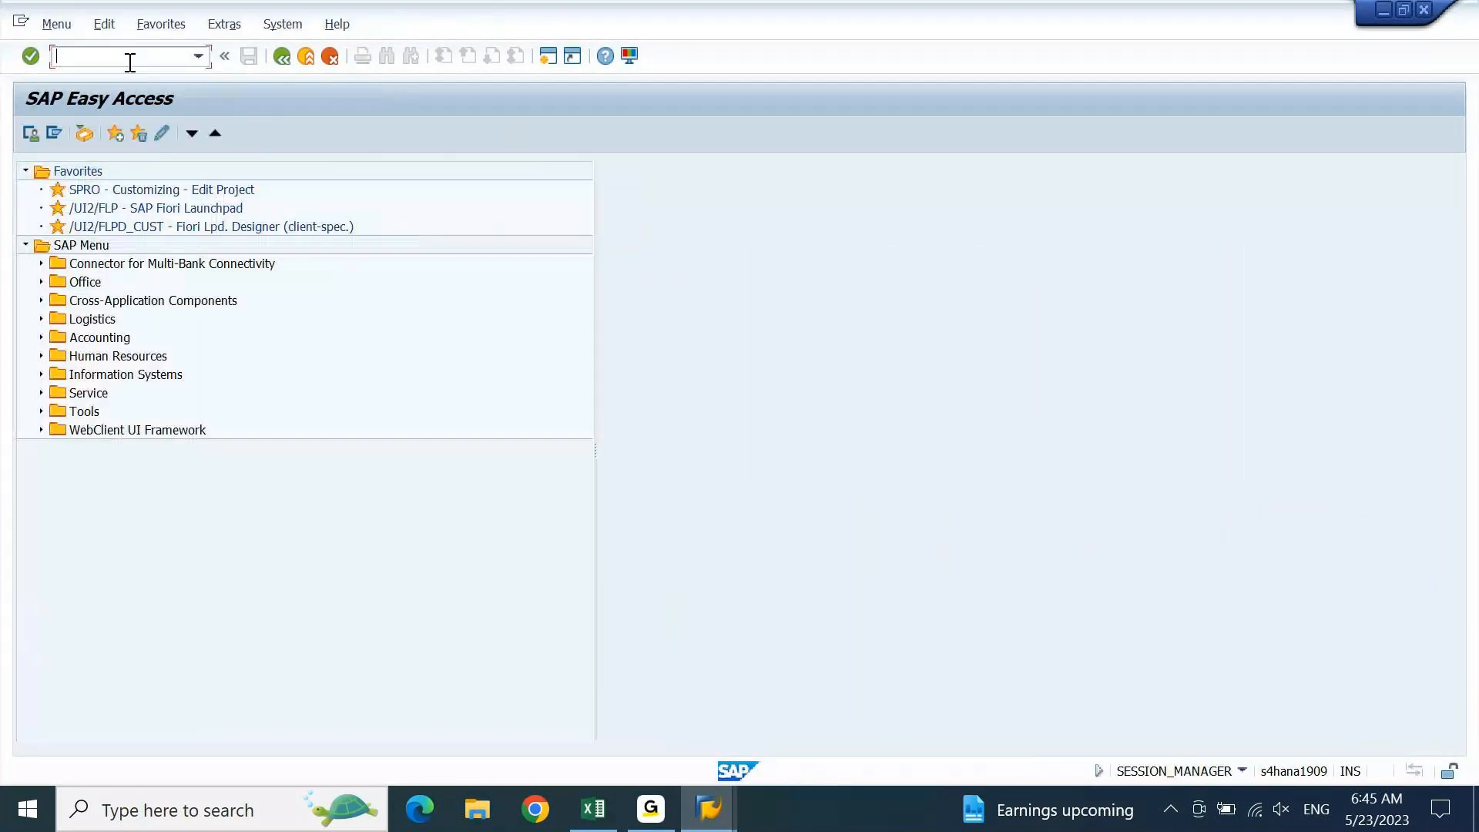
text(f-03)
key(Return)
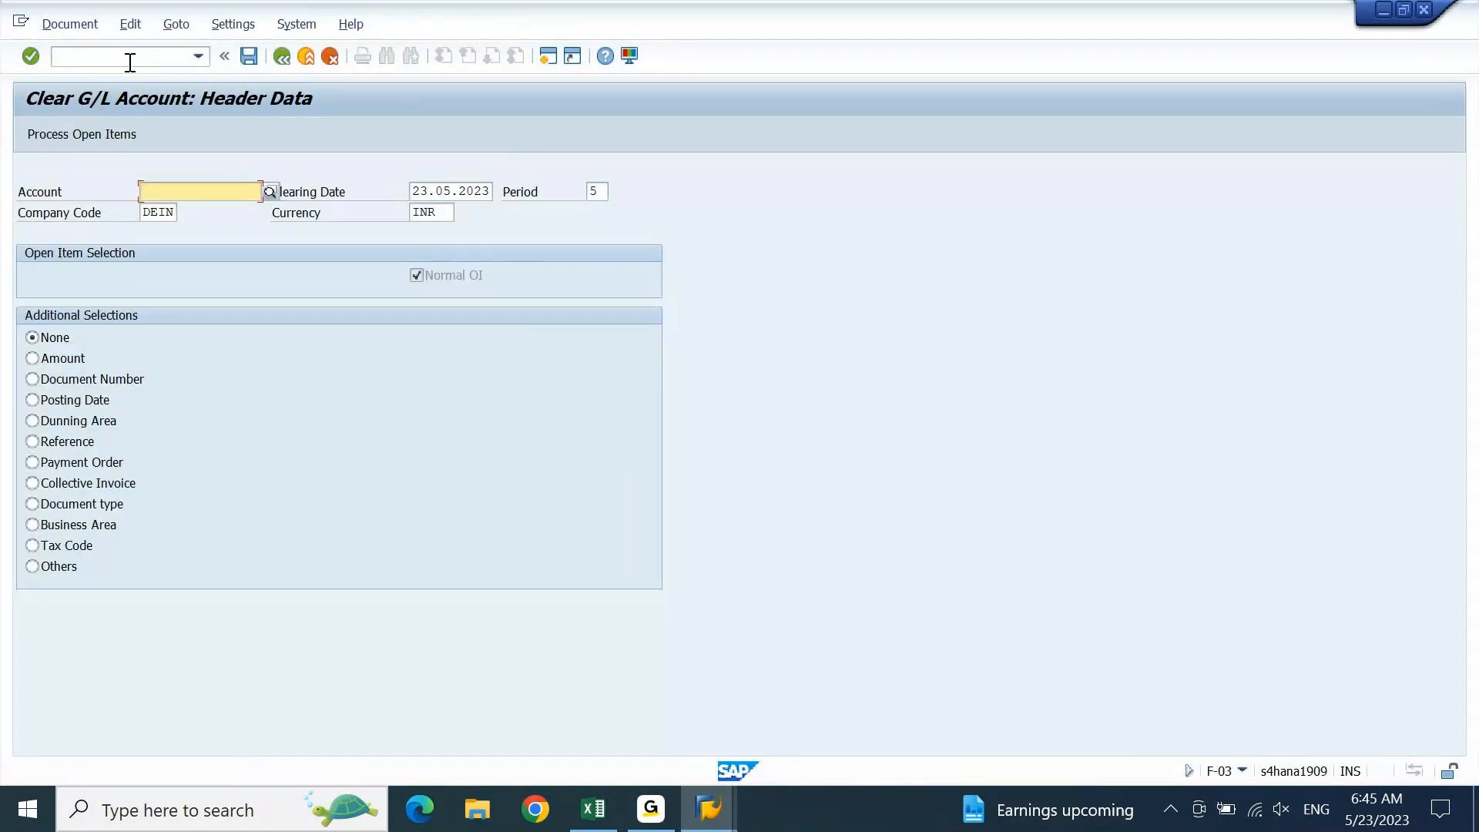
click(131, 63)
text(/n)
key(Return)
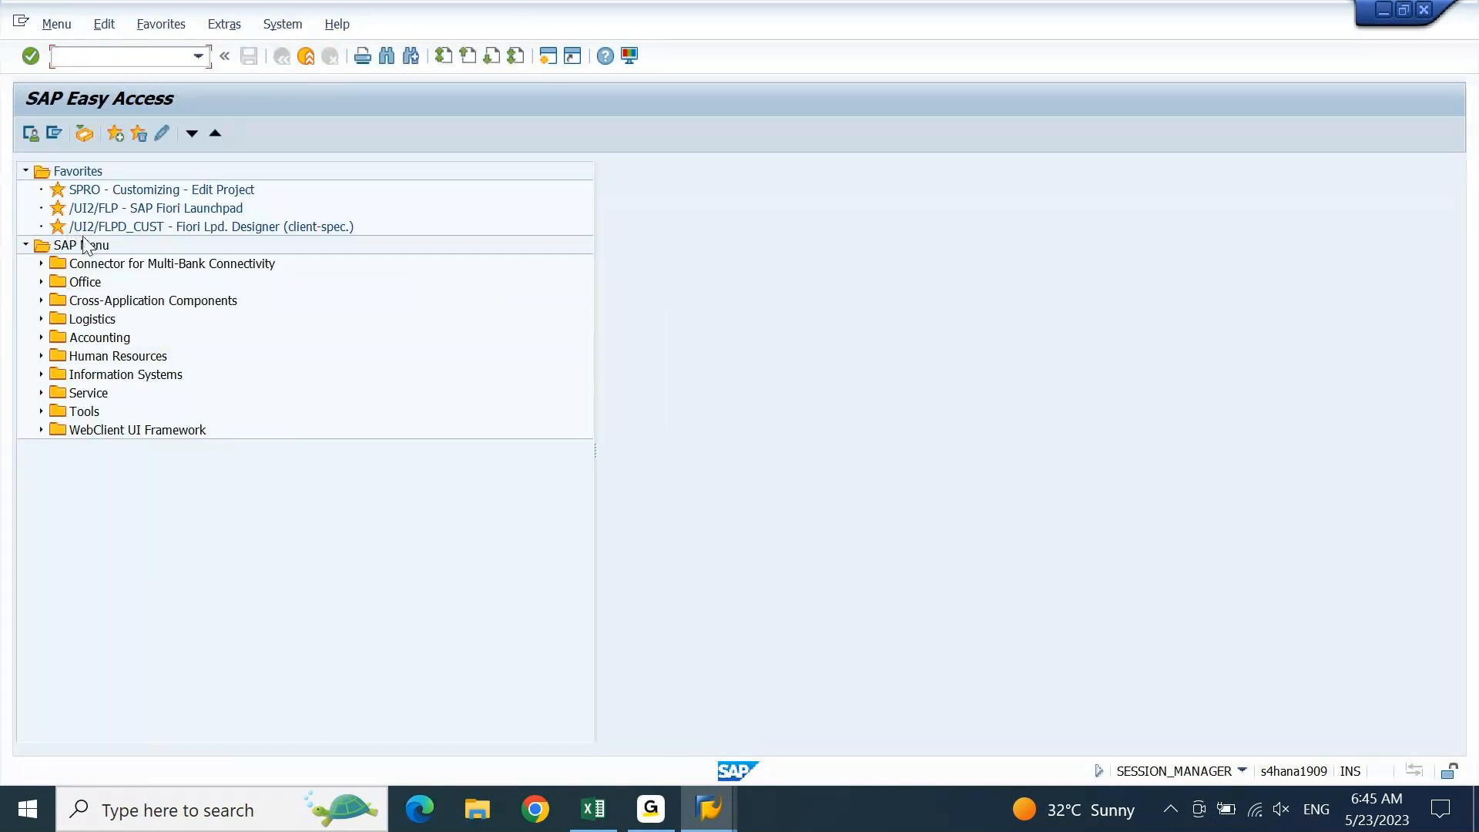
text(f-07)
key(Return)
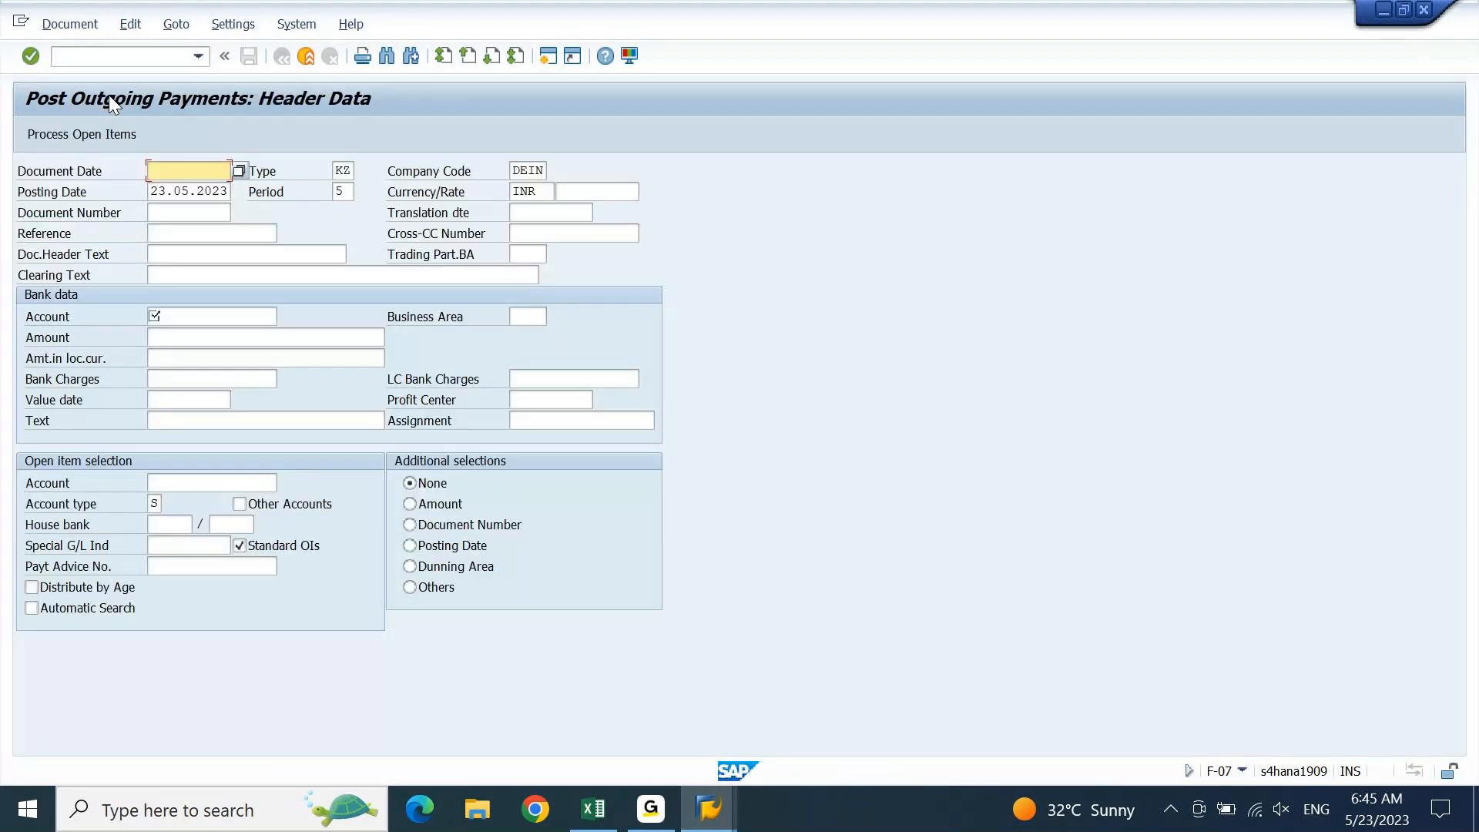
click(142, 60)
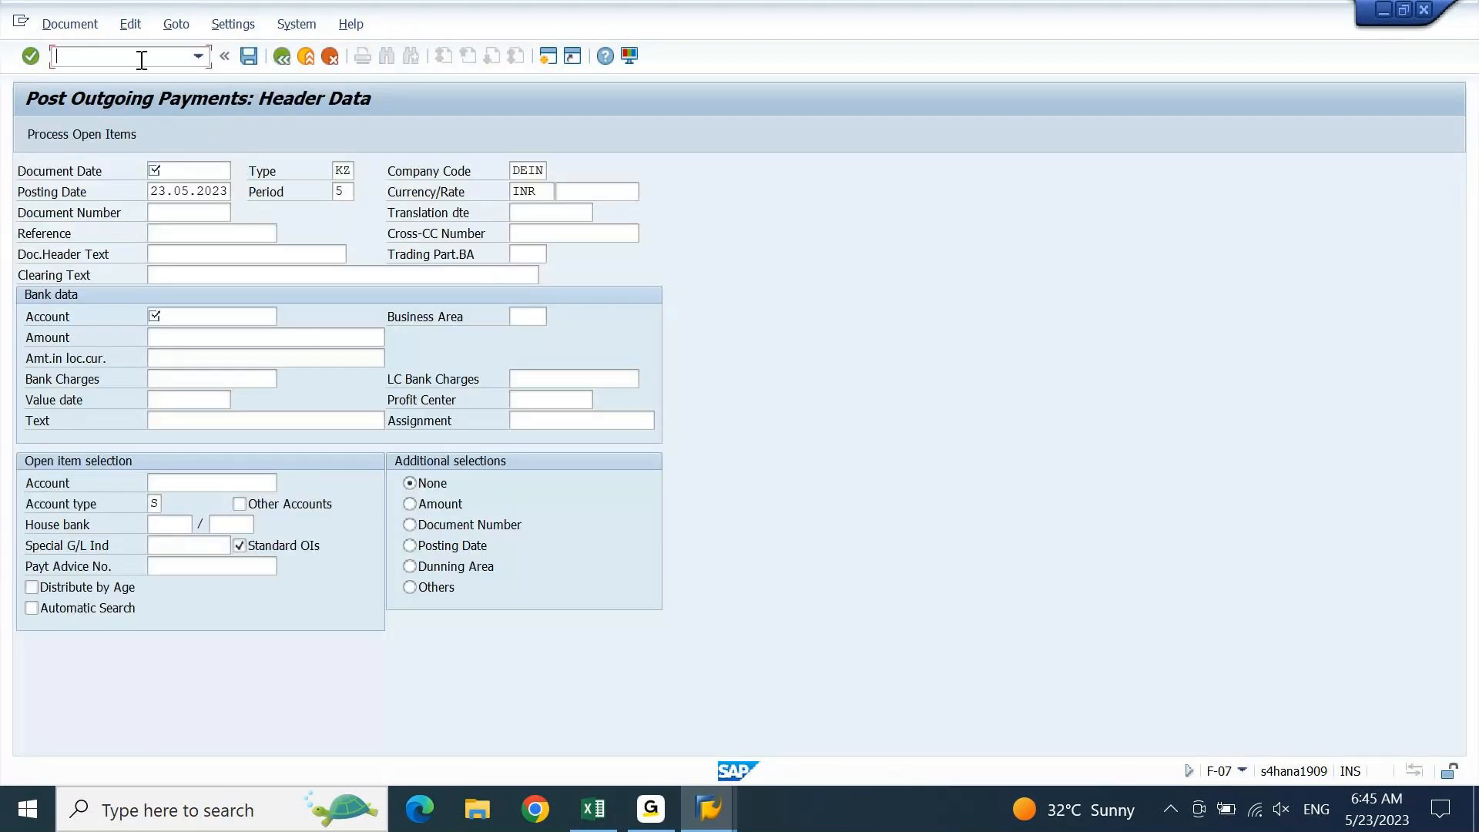
key(F3)
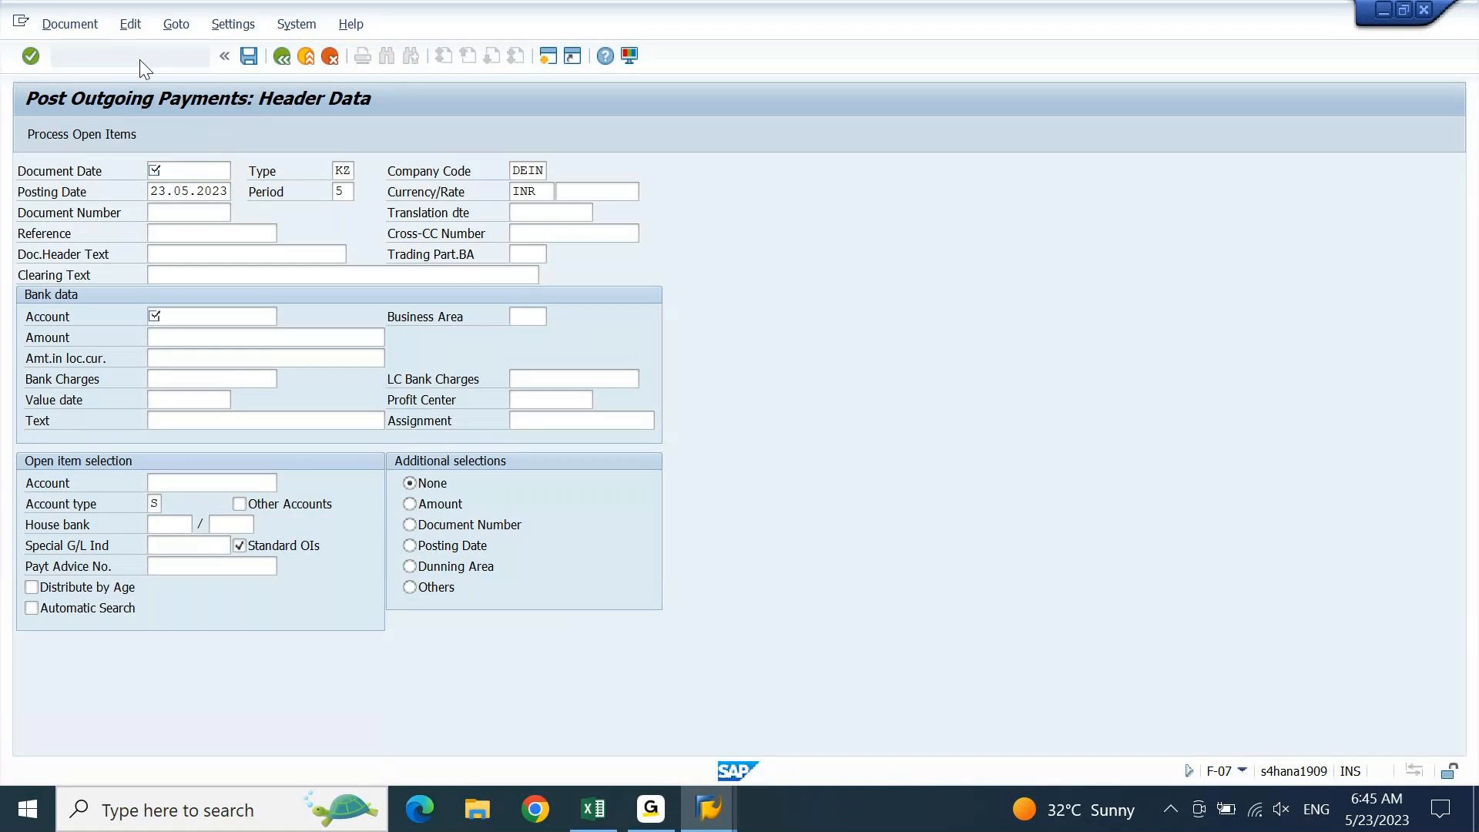
text(f-05)
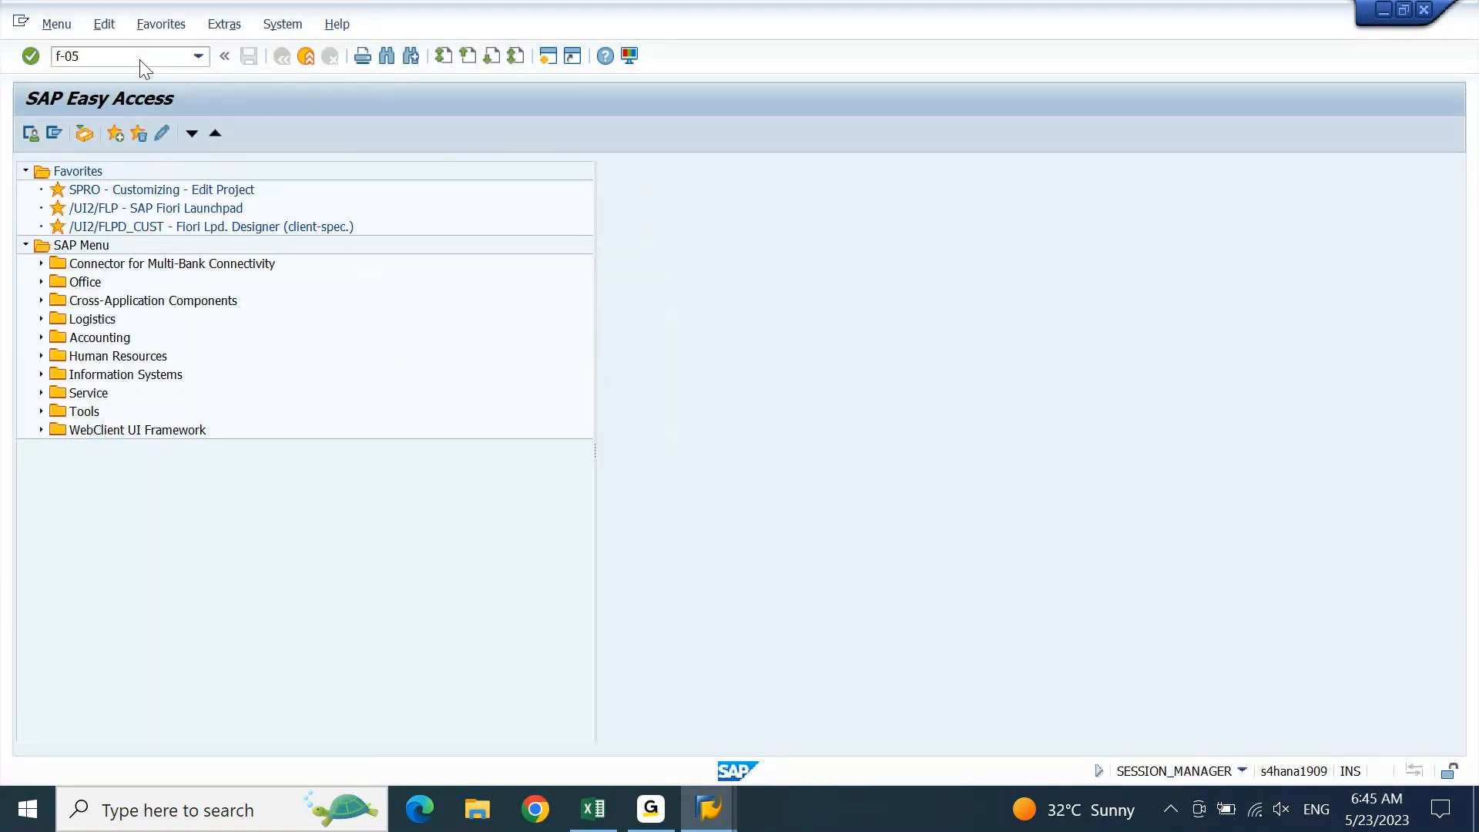
key(Return)
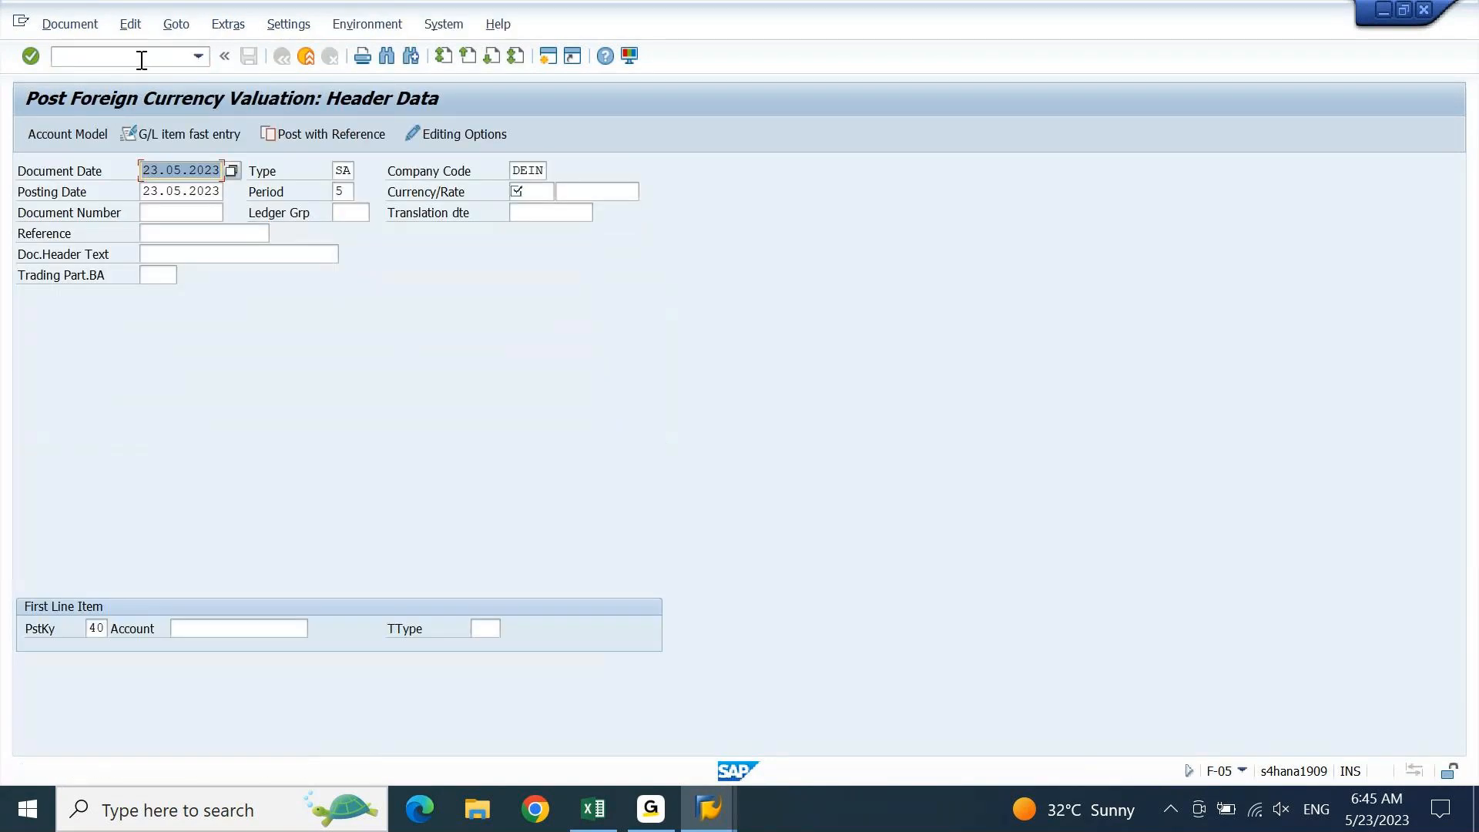
Leave the foreign currency valuation posting and start transaction F-04, Post with Clearing
click(142, 61)
text(/)
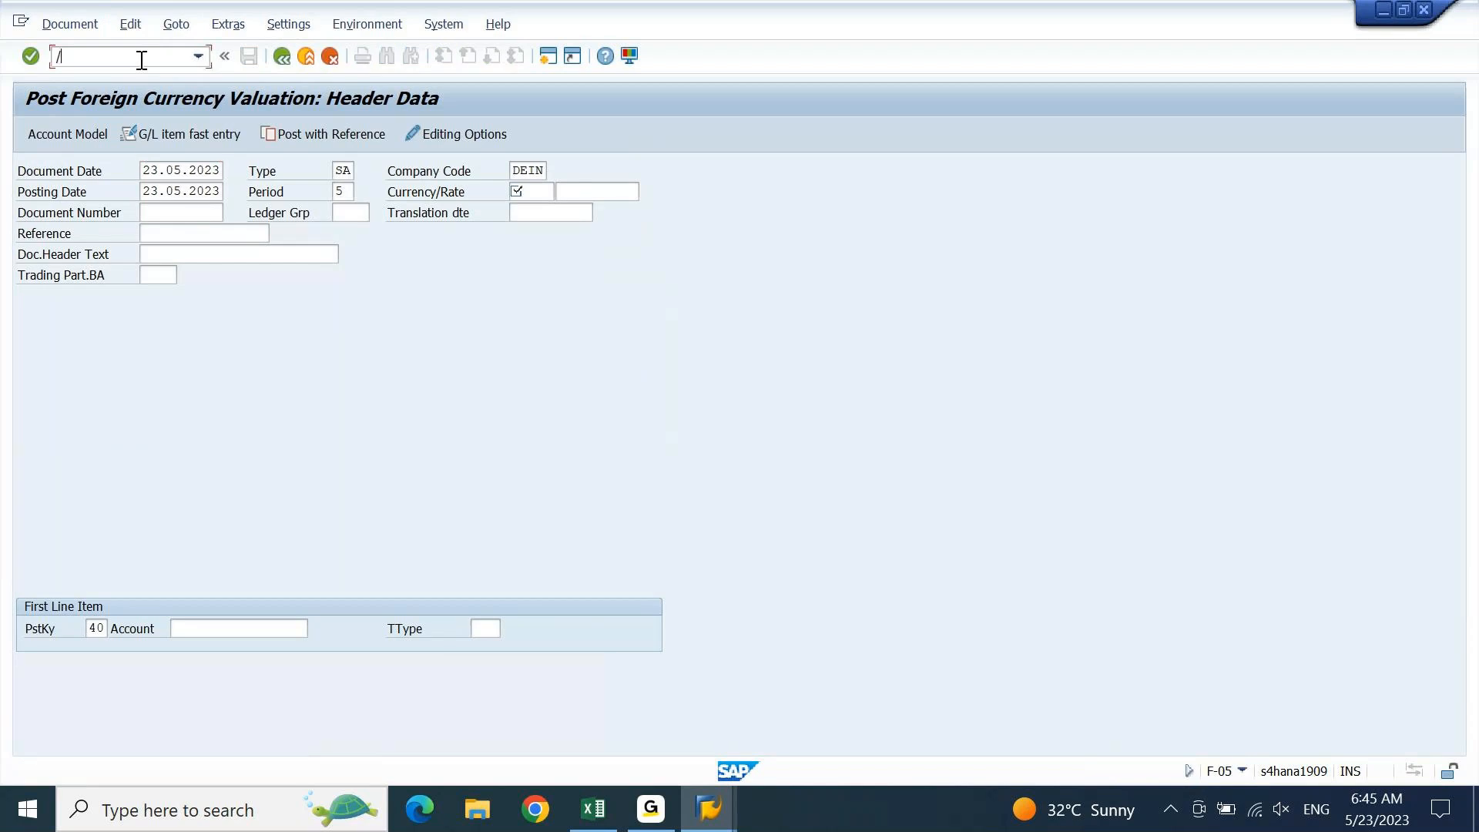
text(nf-04)
key(Return)
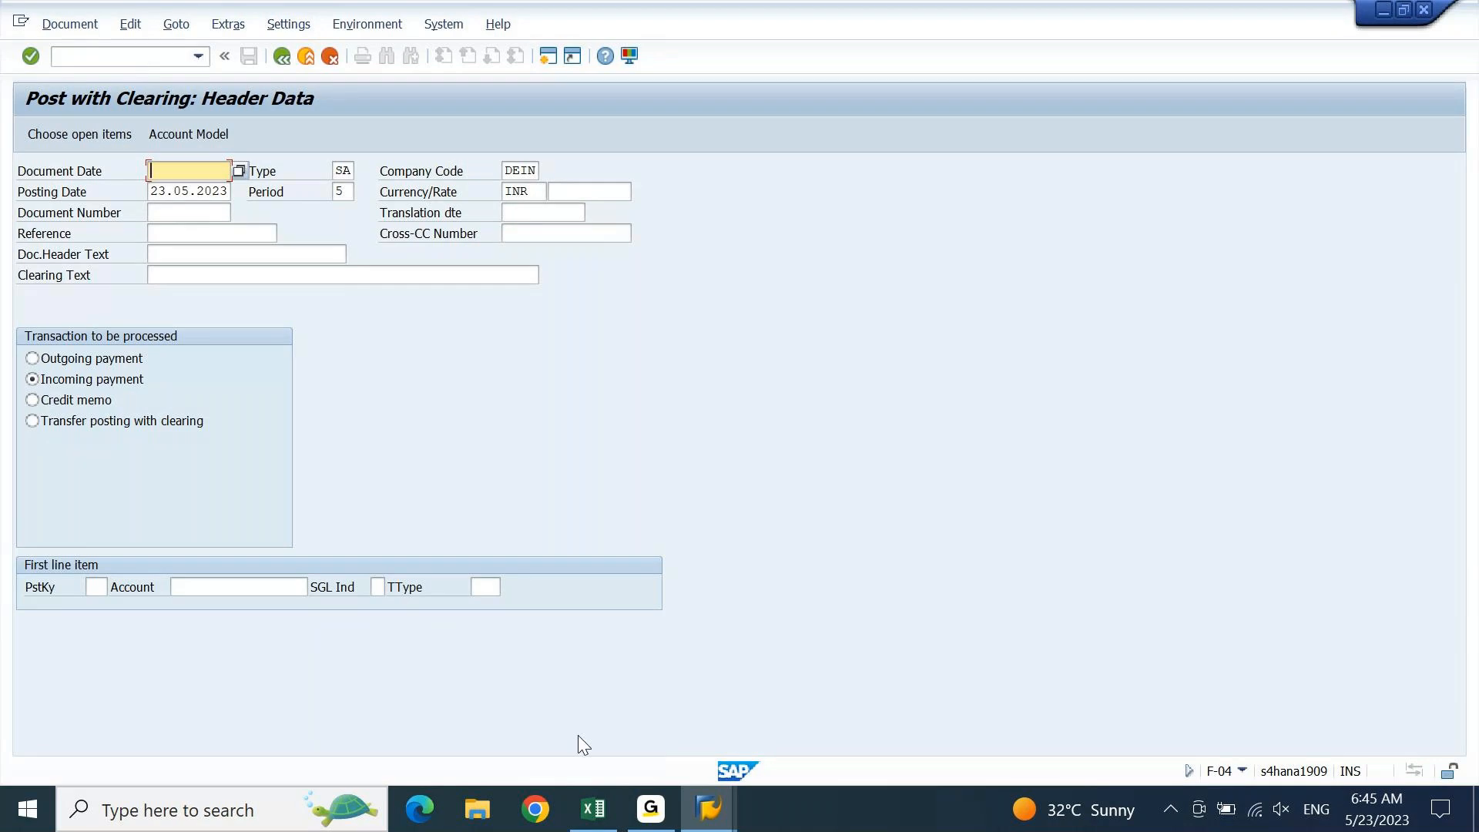
Switch to the Excel workbook and enter Post with Clearing, F-04 and FB05 in cells A2219 to A2221
click(592, 809)
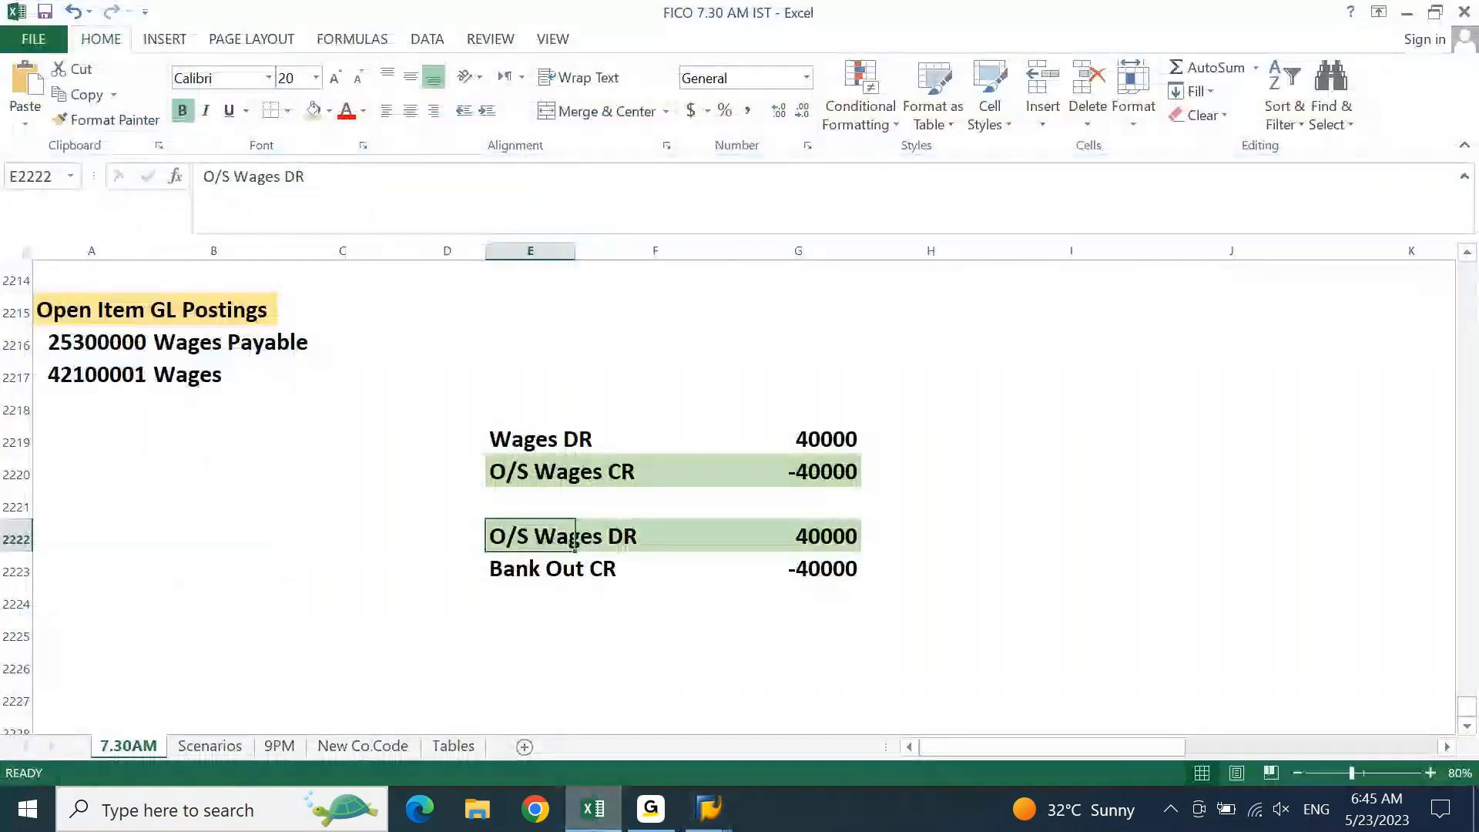
key(Up)
key(Up)
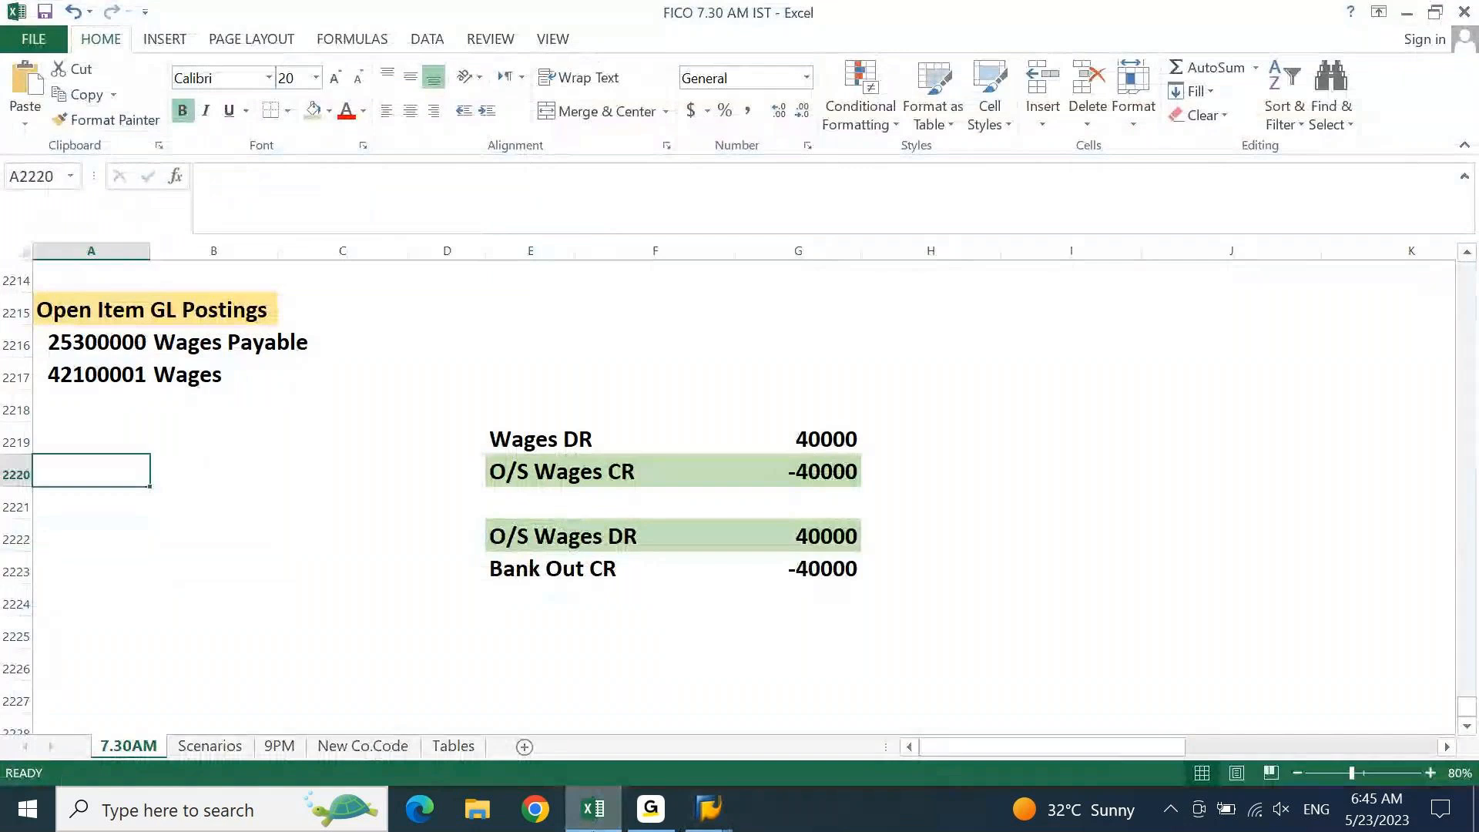
key(Down)
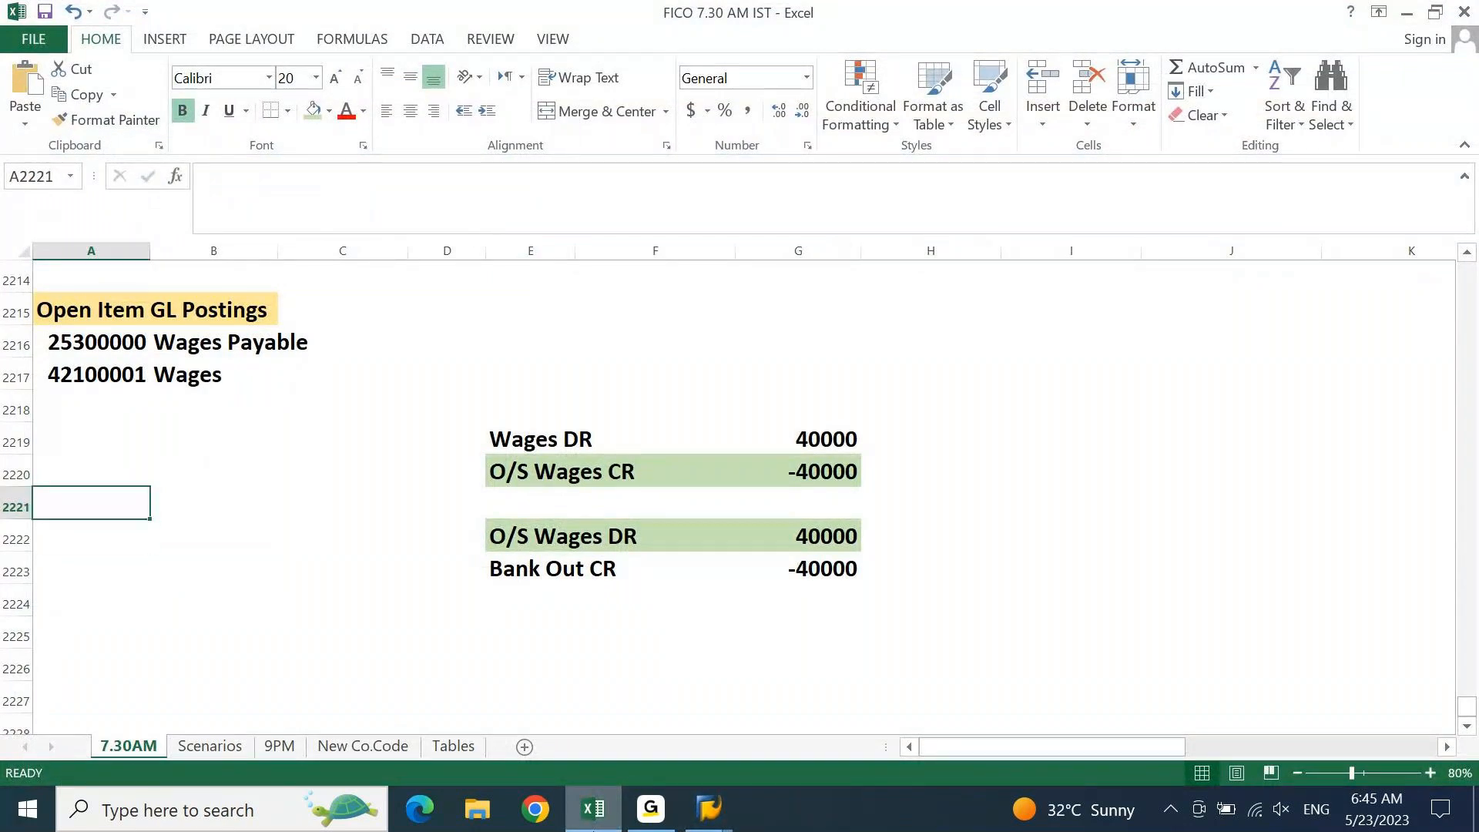
key(Up)
key(Up)
text(POst)
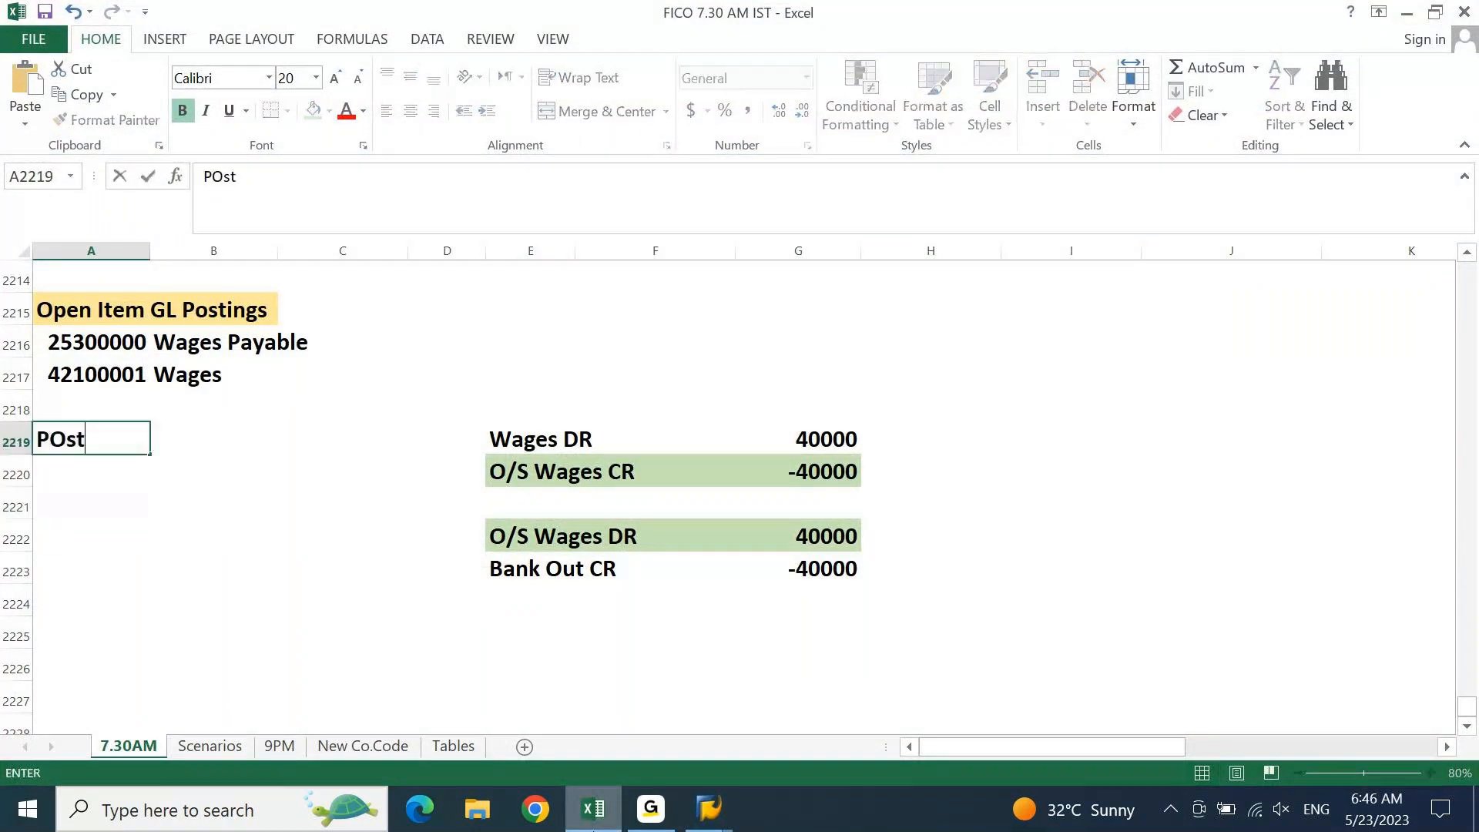
text( with CLea)
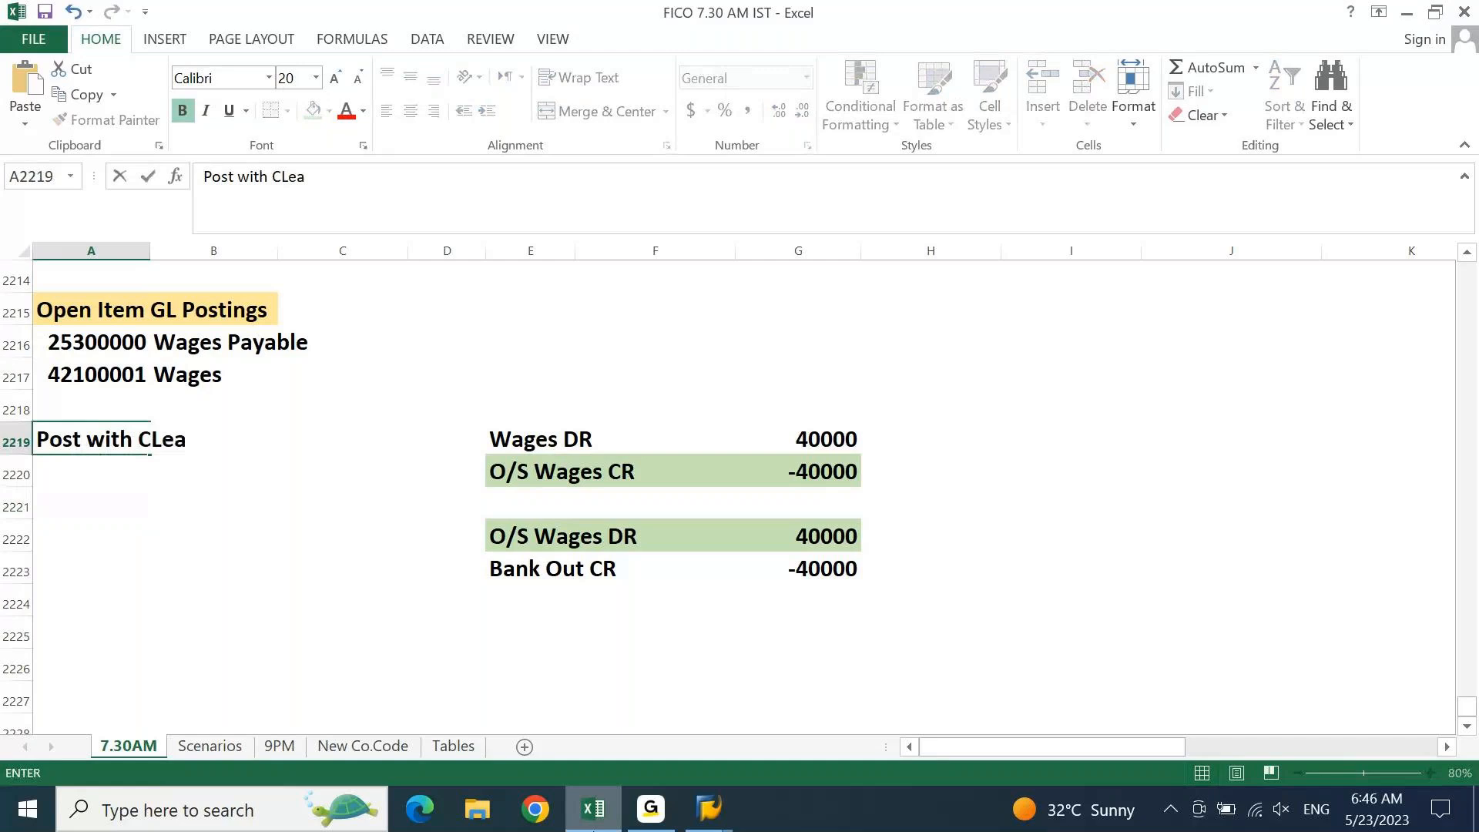
text(ring)
key(Return)
text(F)
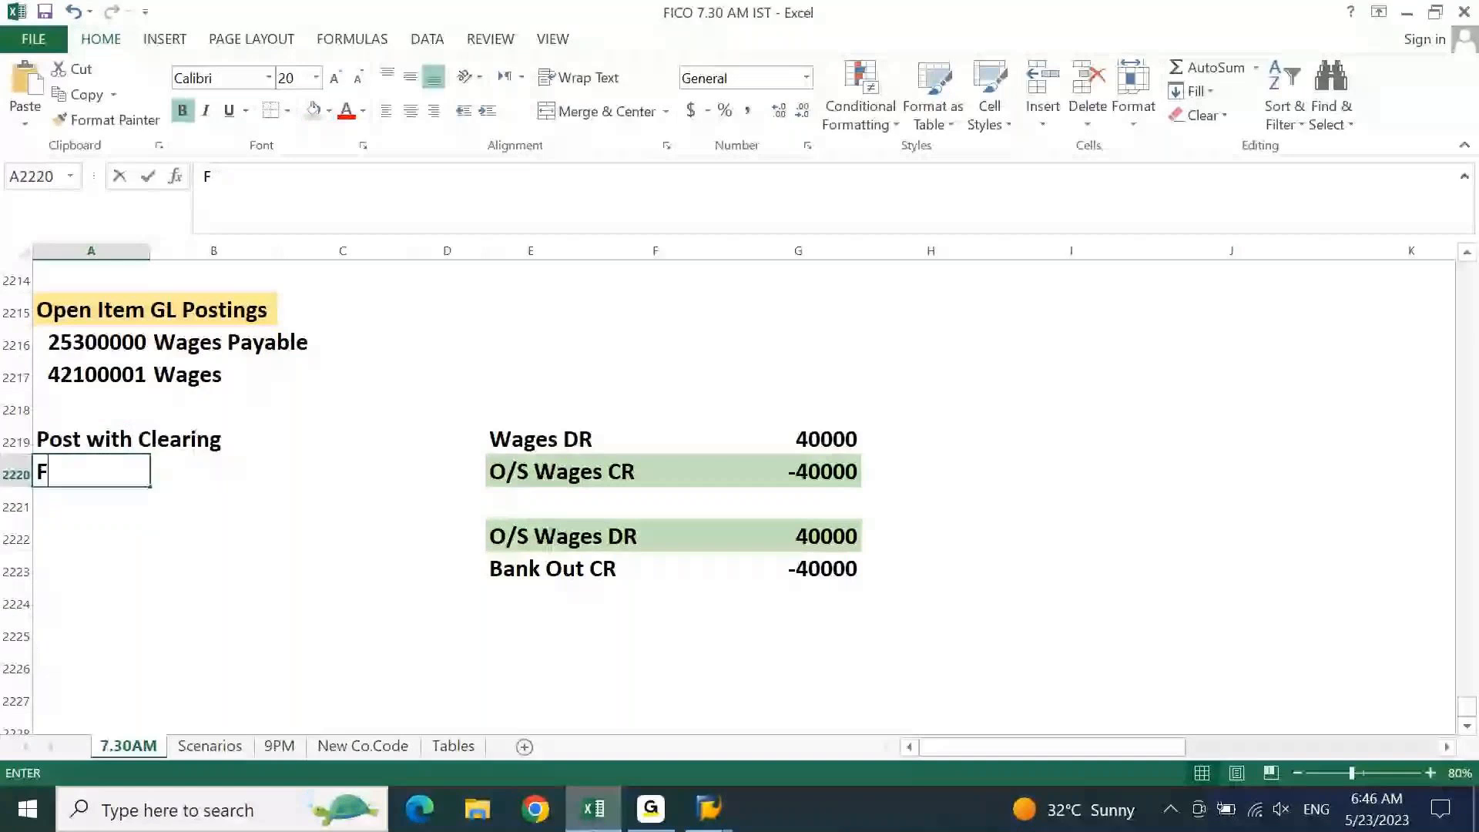
text(-04)
key(Return)
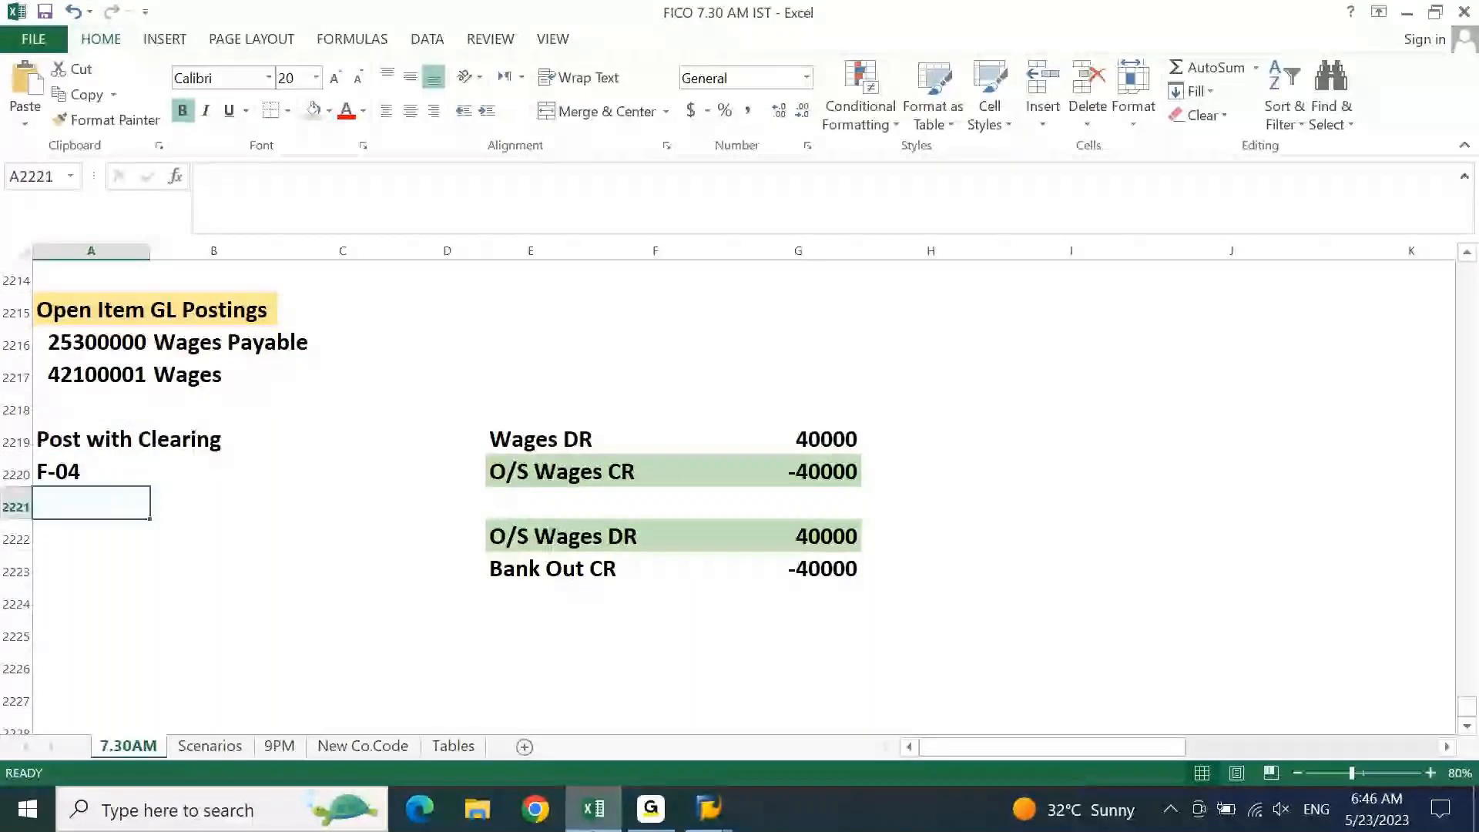
text(FB05)
Put an outside border around the Post with Clearing notes in A2219:B2221
drag(142, 437, 291, 530)
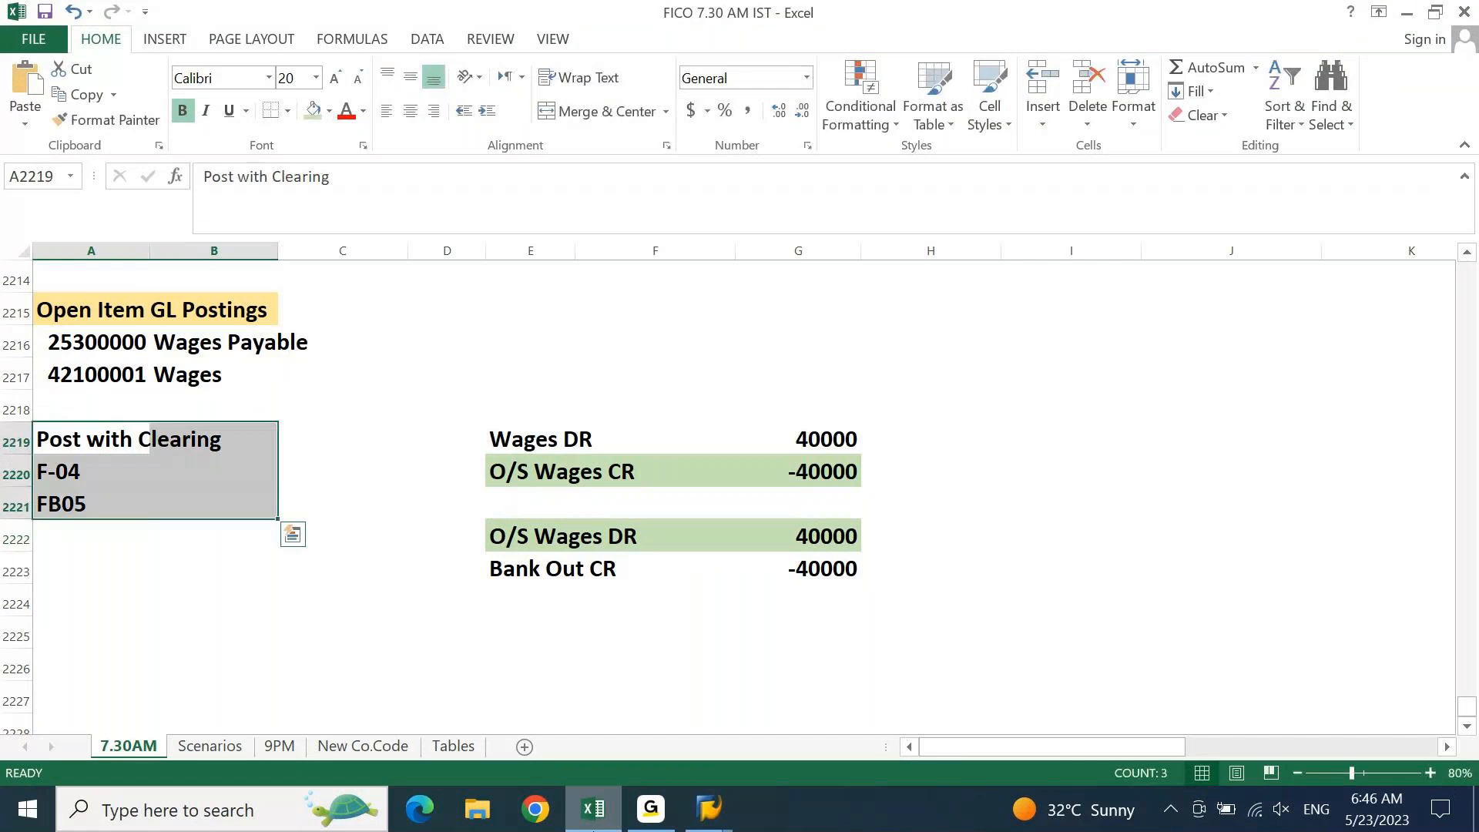
click(286, 114)
click(312, 330)
click(319, 432)
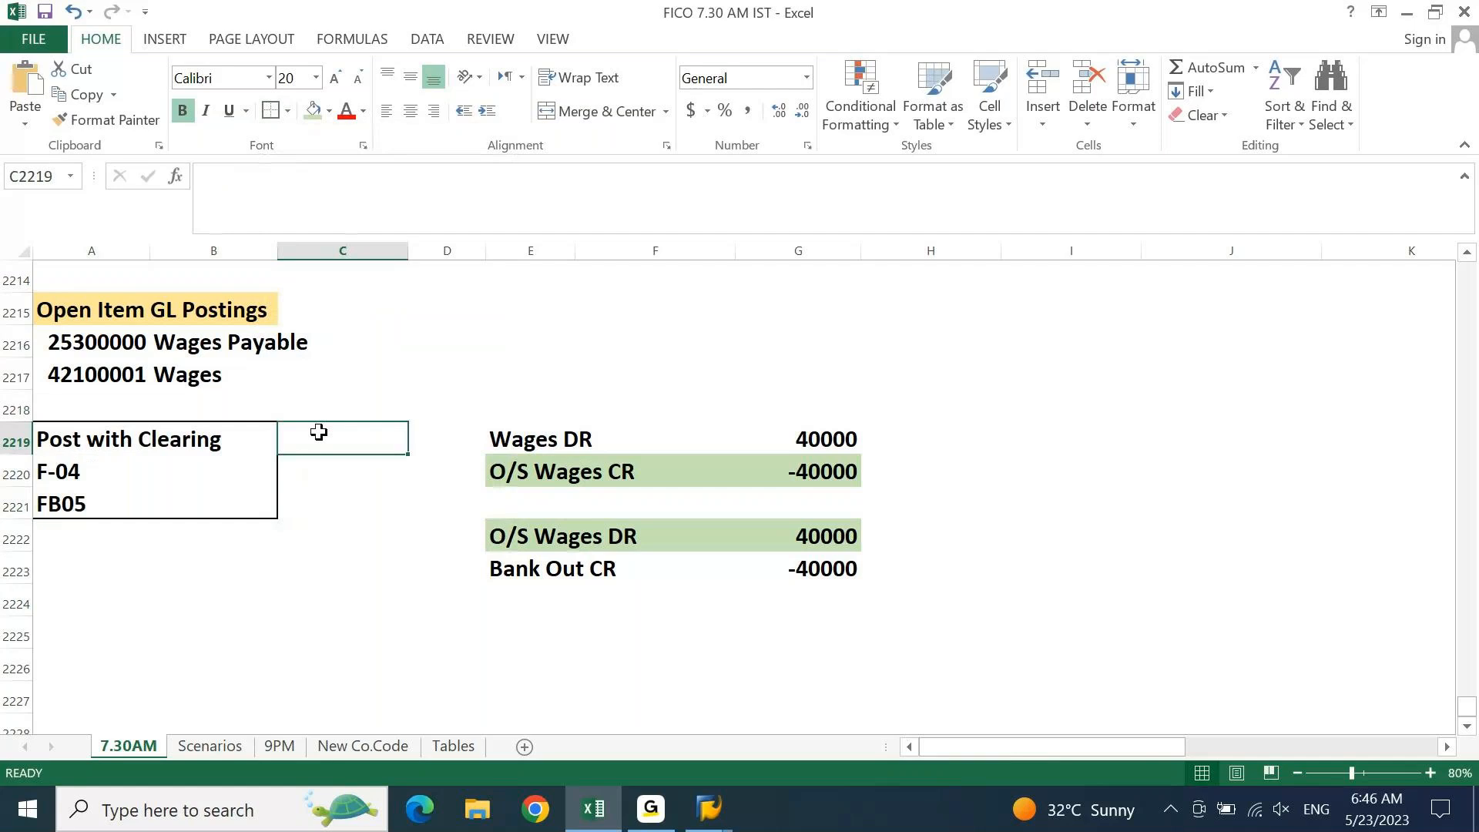
Switch to the SAP Post with Clearing session and start transaction FB05
click(709, 810)
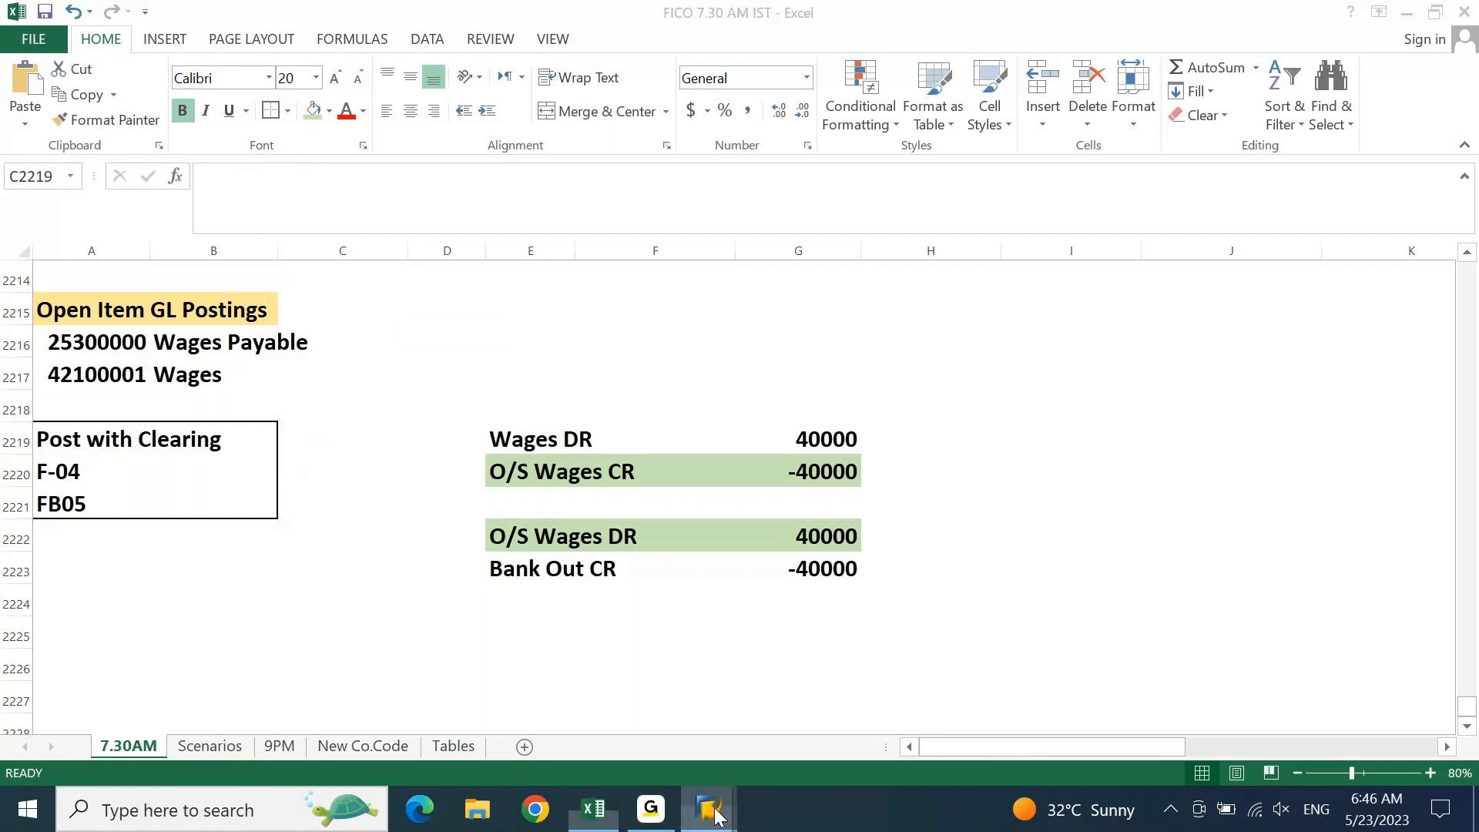
click(1065, 699)
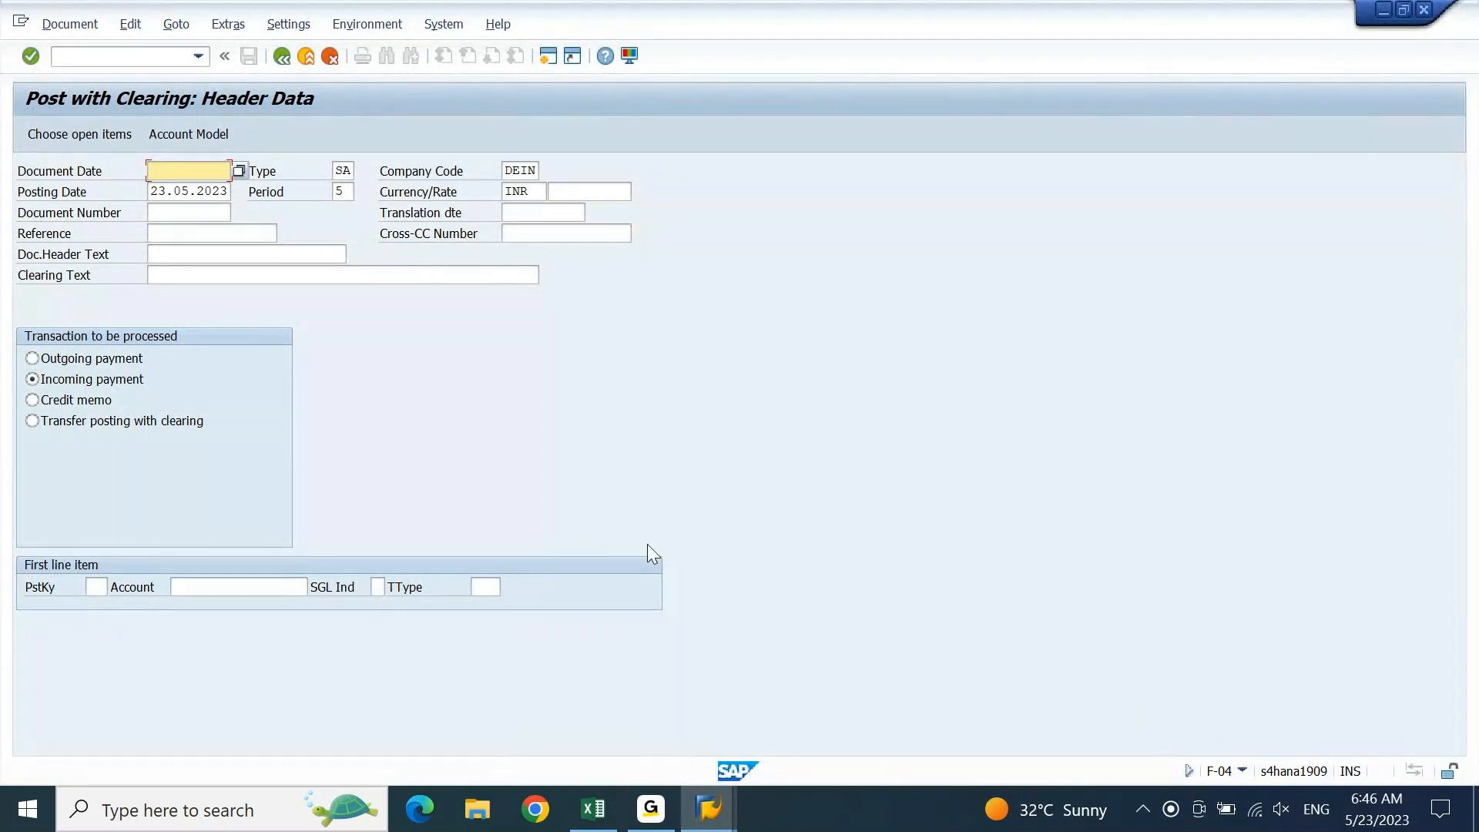
click(150, 57)
text(/NFB05)
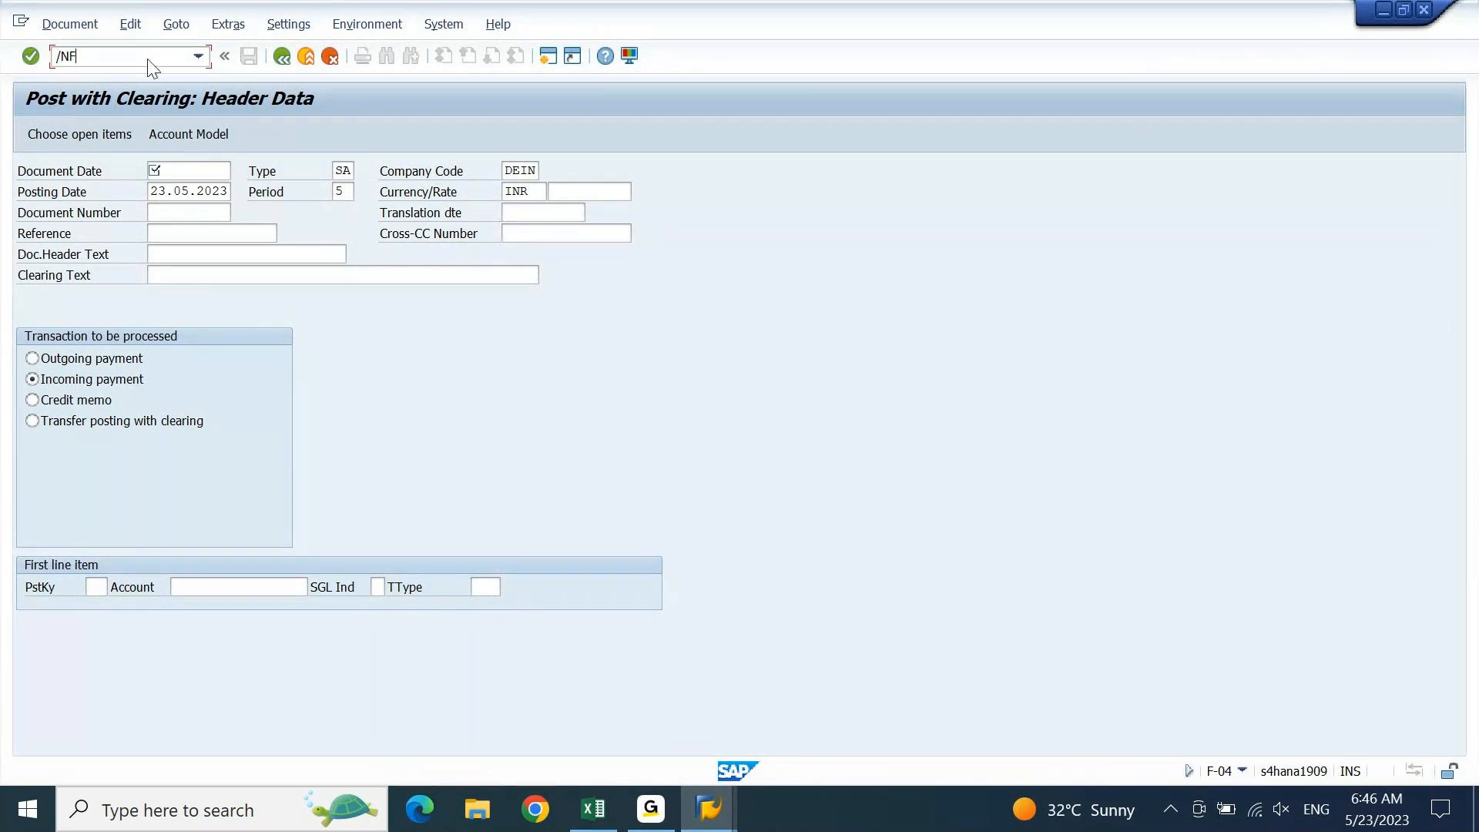
key(Return)
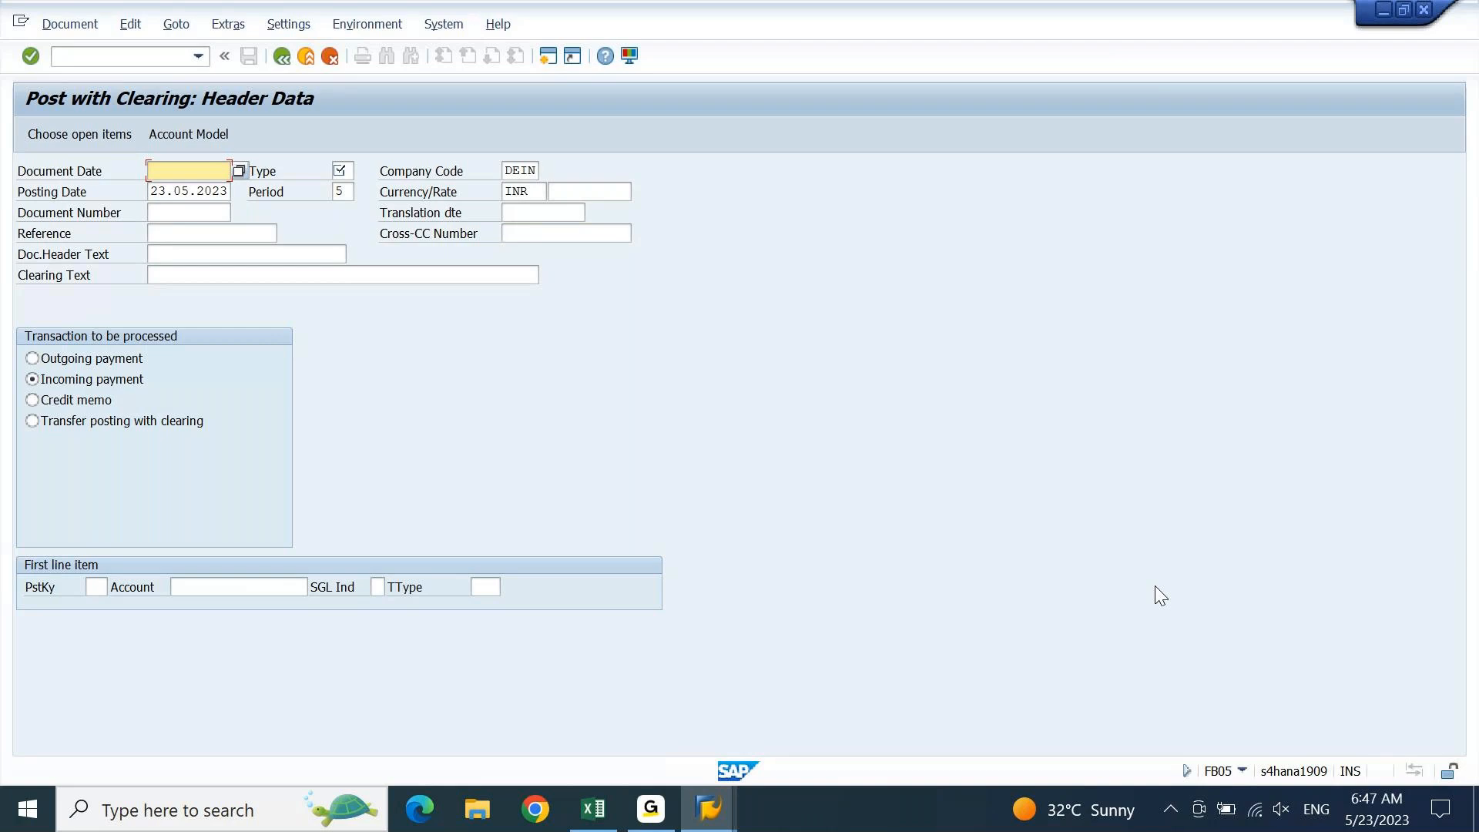
Leave transaction FB05 and start transaction F-04 from SAP Easy Access
click(133, 58)
text(/N)
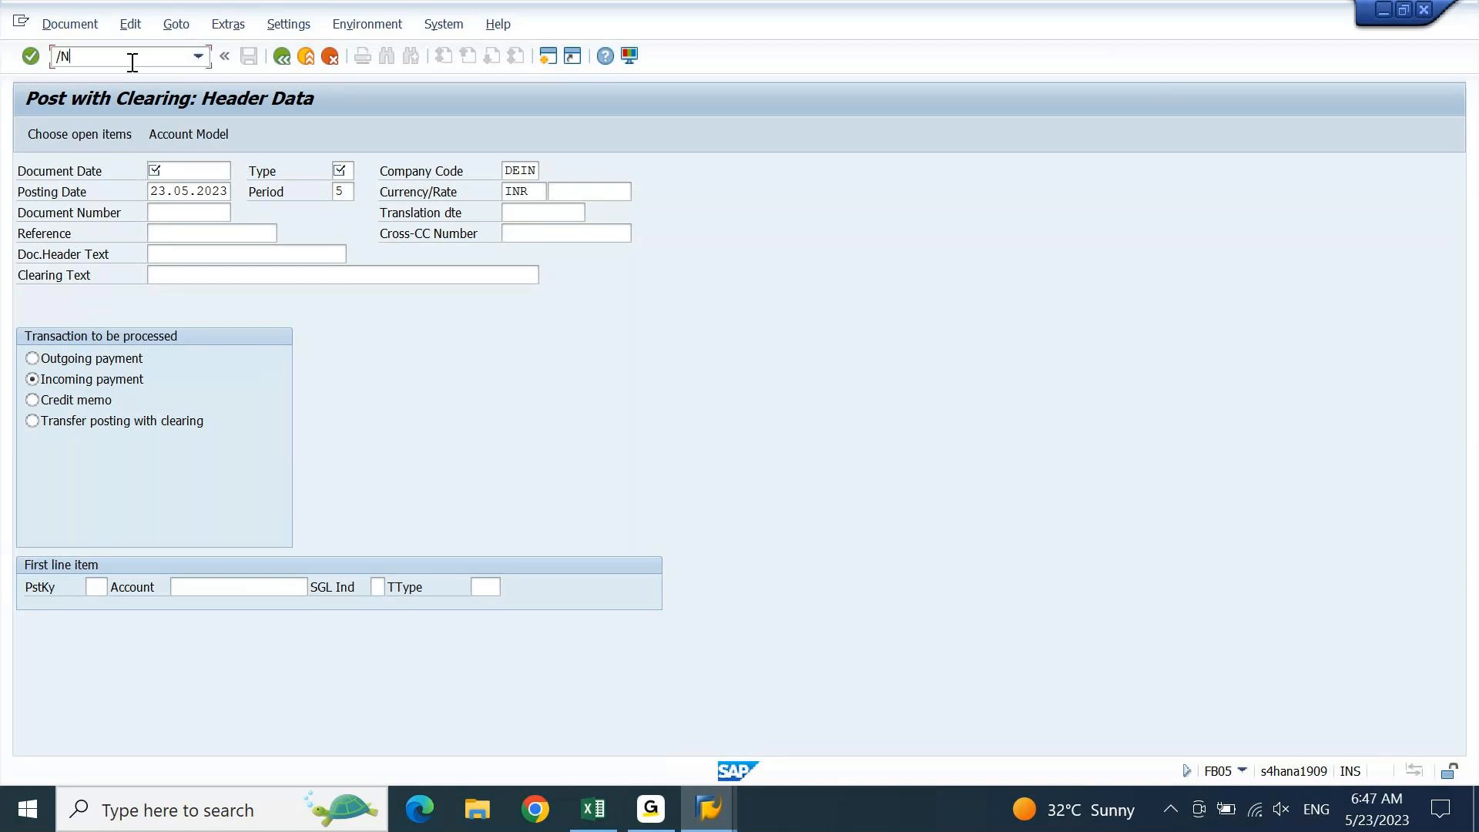
key(Return)
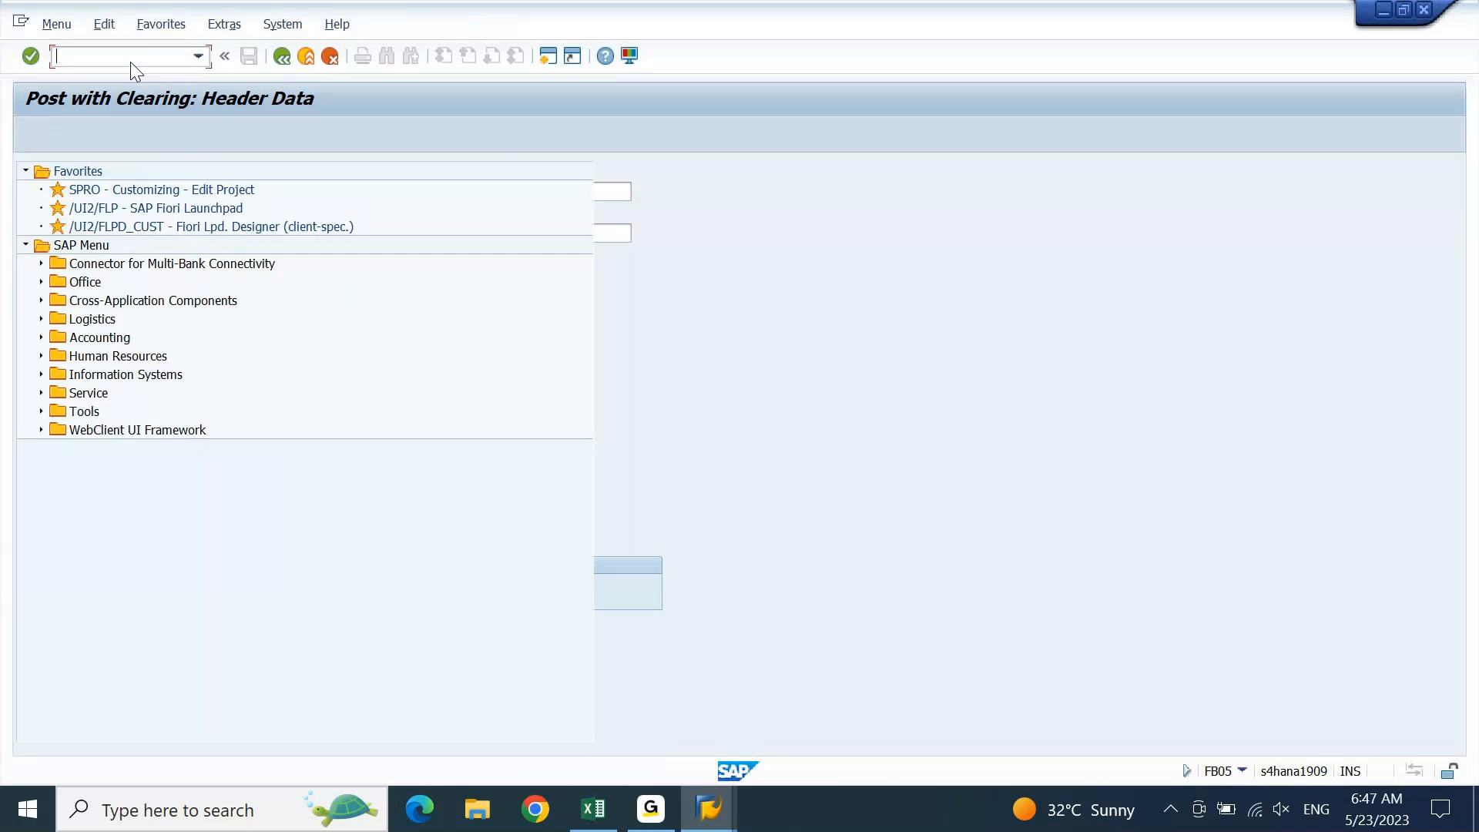
text(F-04)
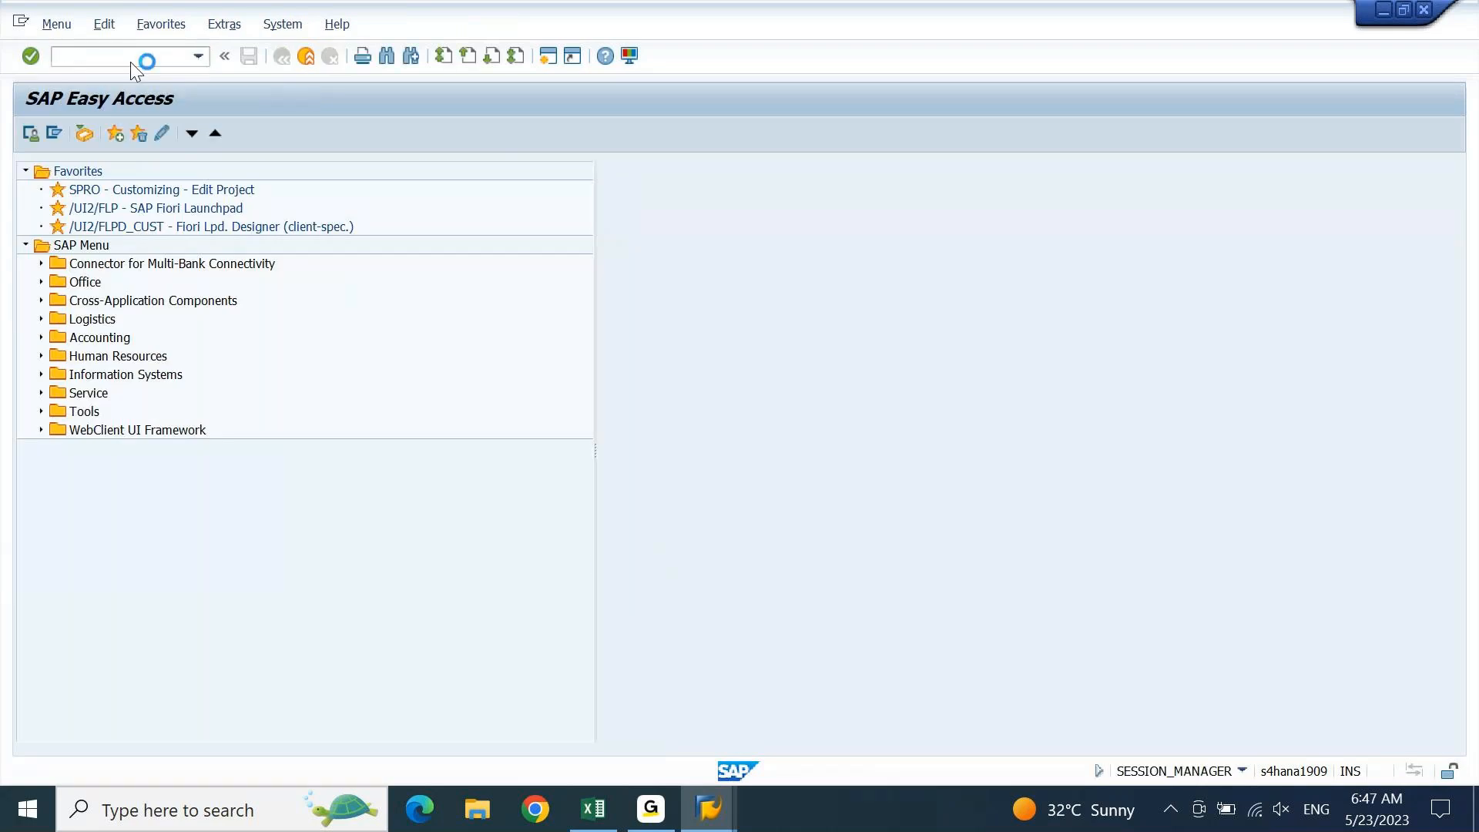
key(Return)
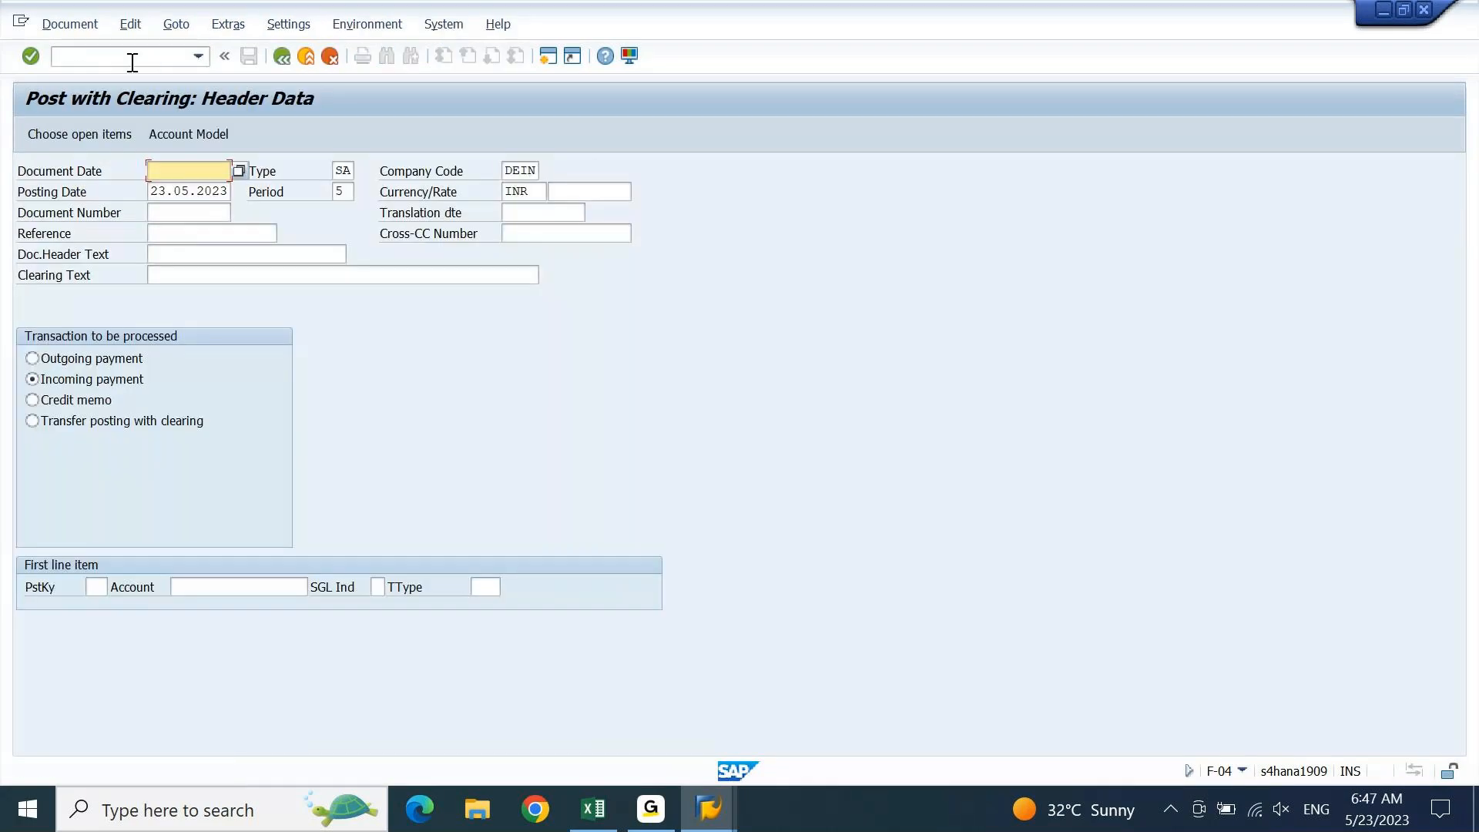
Set the document date to 23.05.2023, enter CLEARING as reference, header text and clearing text, and choose outgoing payment
text(23.05.2023)
key(Tab)
key(Tab)
key(Tab)
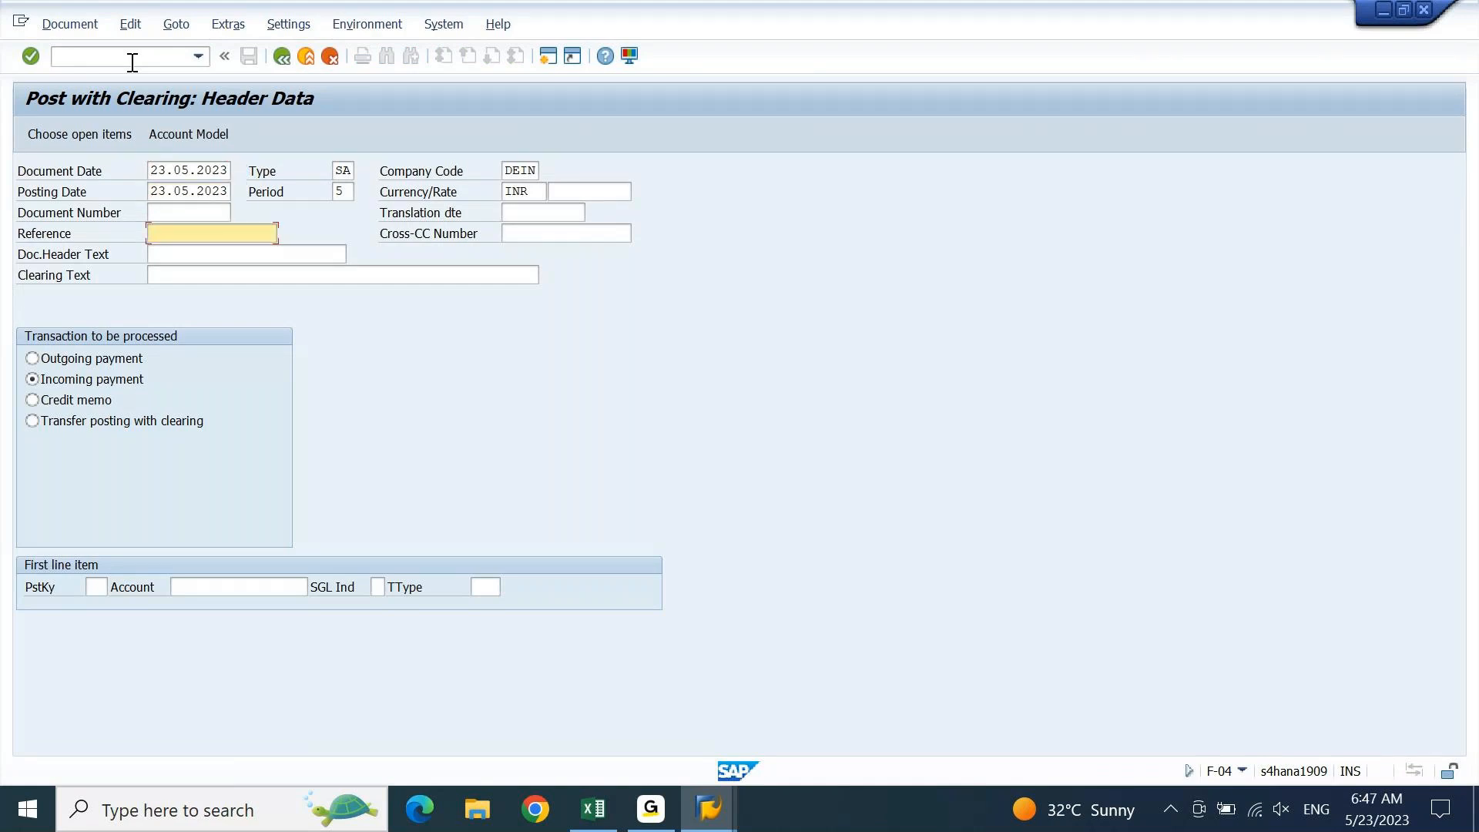
text(CLEARING)
key(ctrl+a)
key(ctrl+c)
key(Tab)
key(ctrl+v)
key(Tab)
key(ctrl+v)
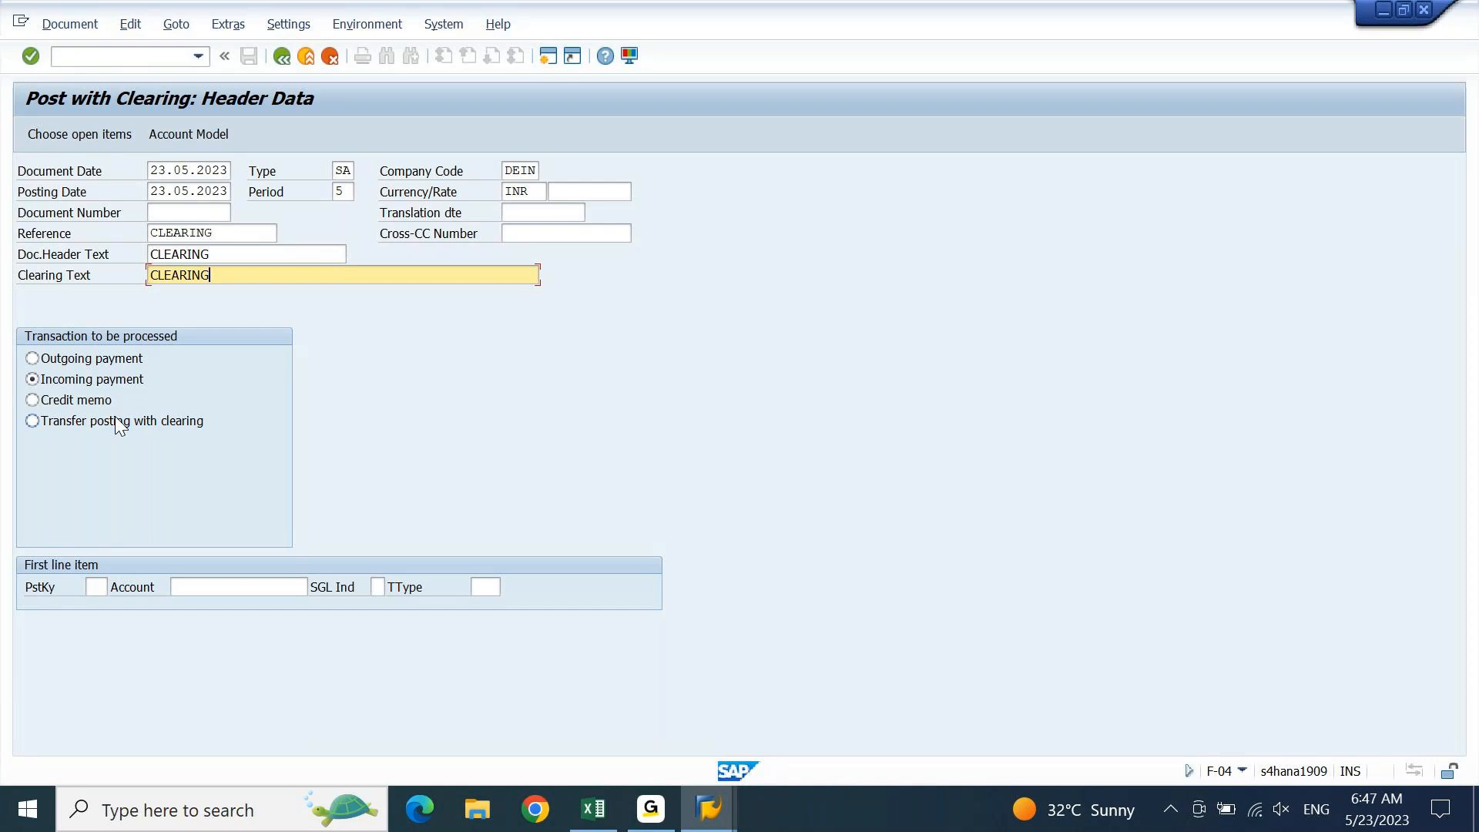
click(33, 359)
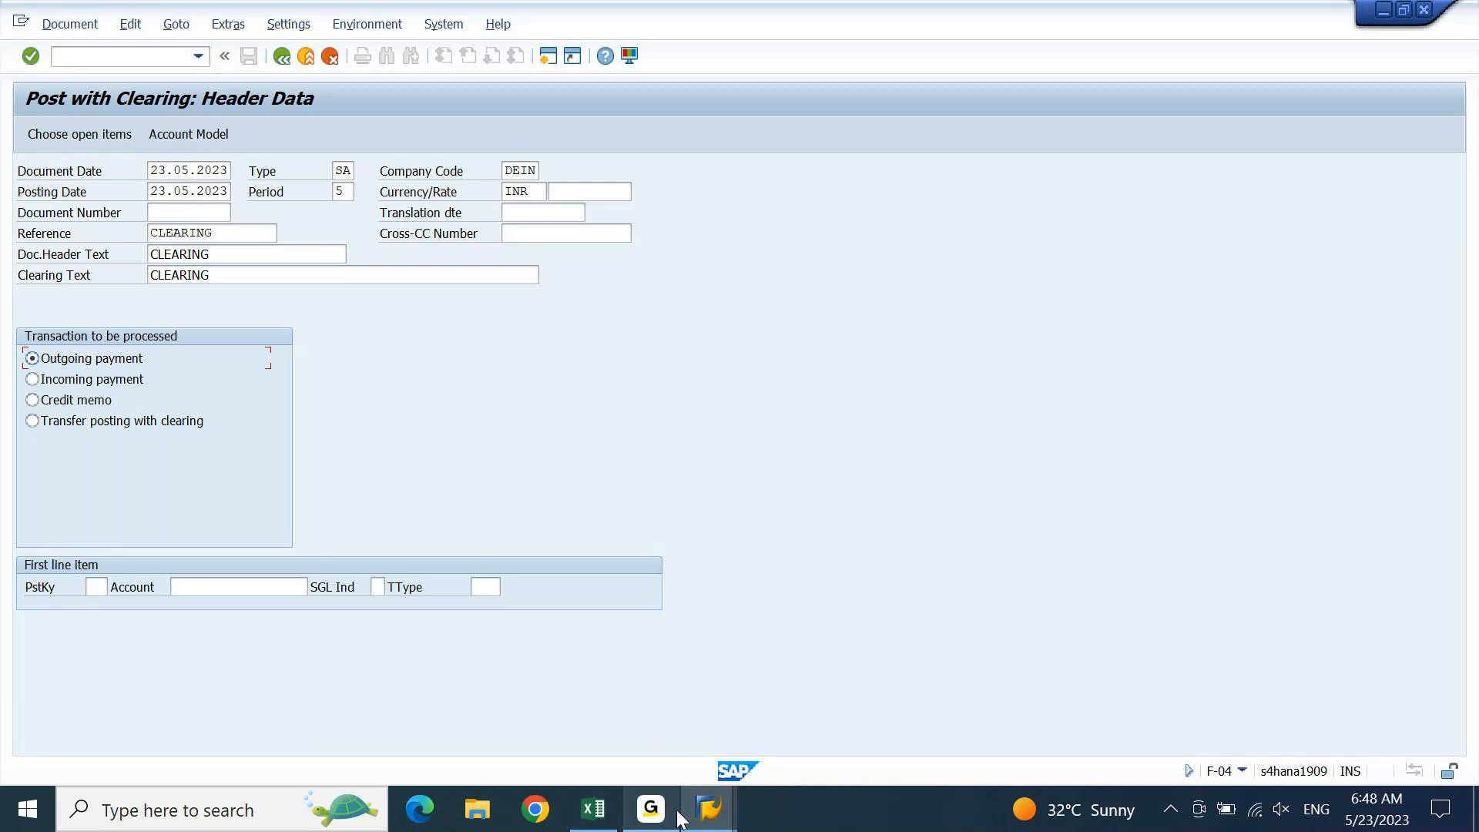
Switch to the Outstanding Wages line item display and examine the latest credit item's local currency amount
click(703, 818)
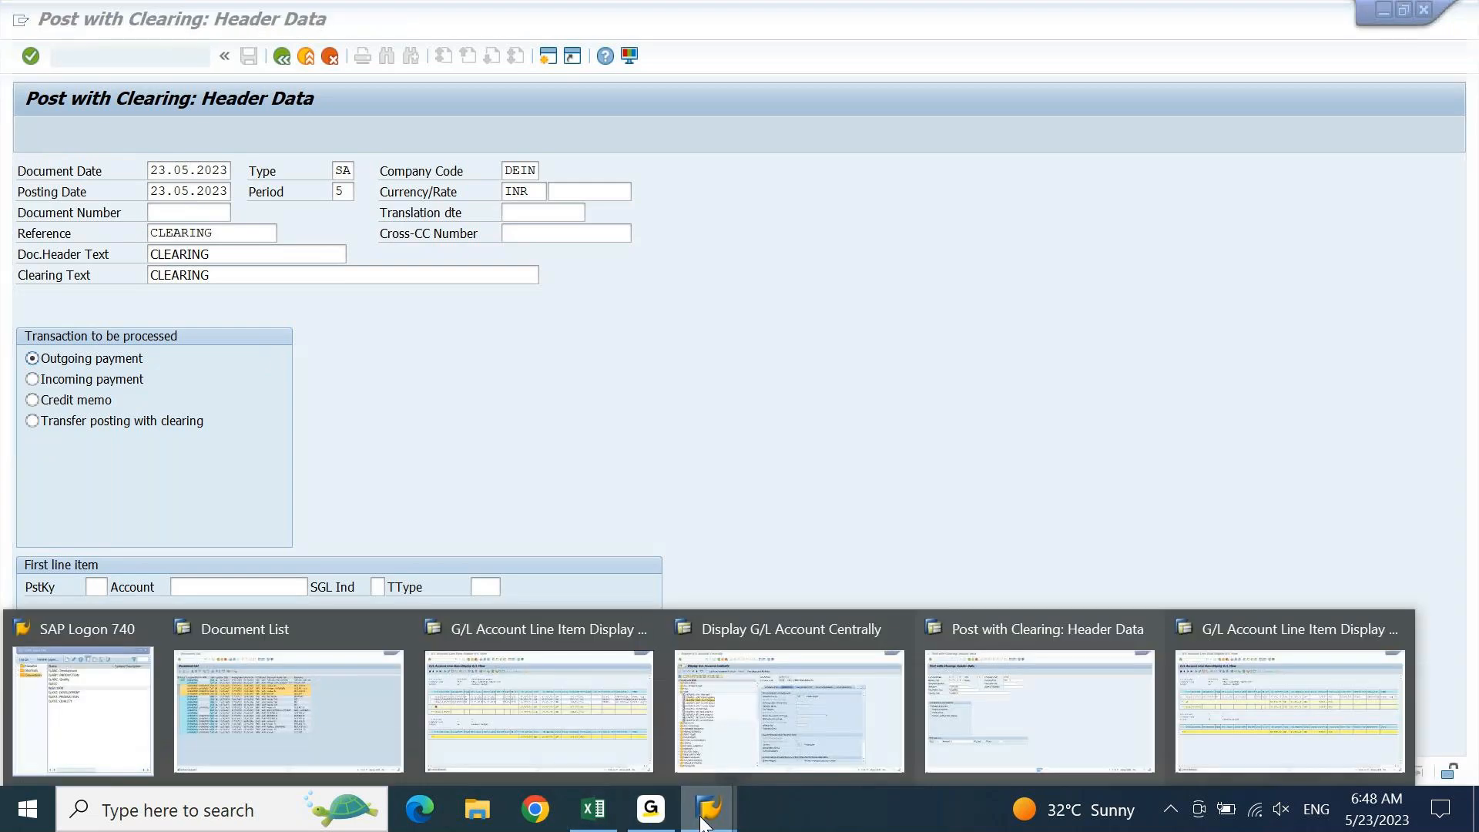
click(630, 714)
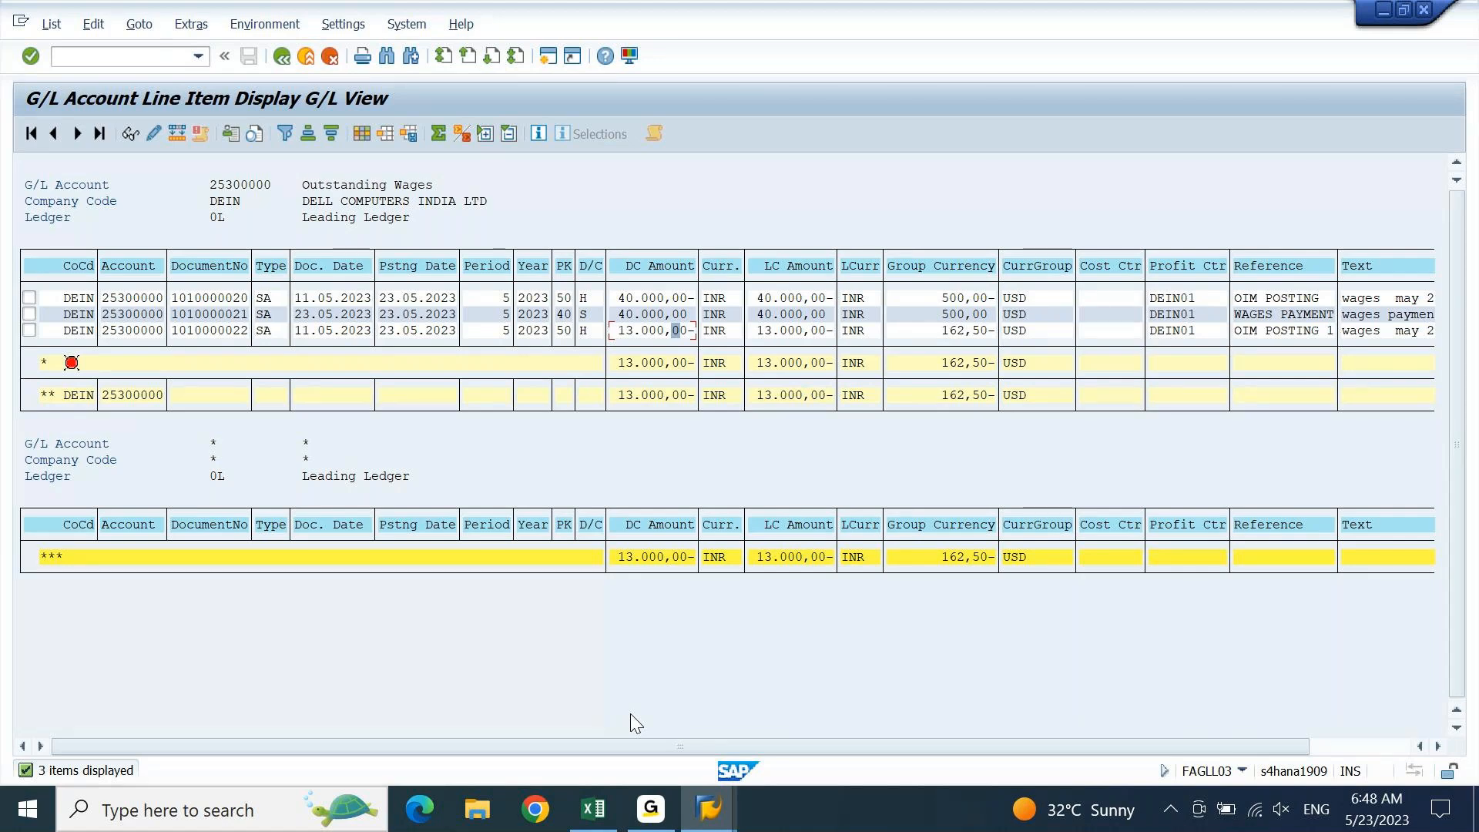
click(807, 335)
Switch to the Excel workbook and fill the O/S Wages DR and Bank Out CR rows with yellow
click(595, 811)
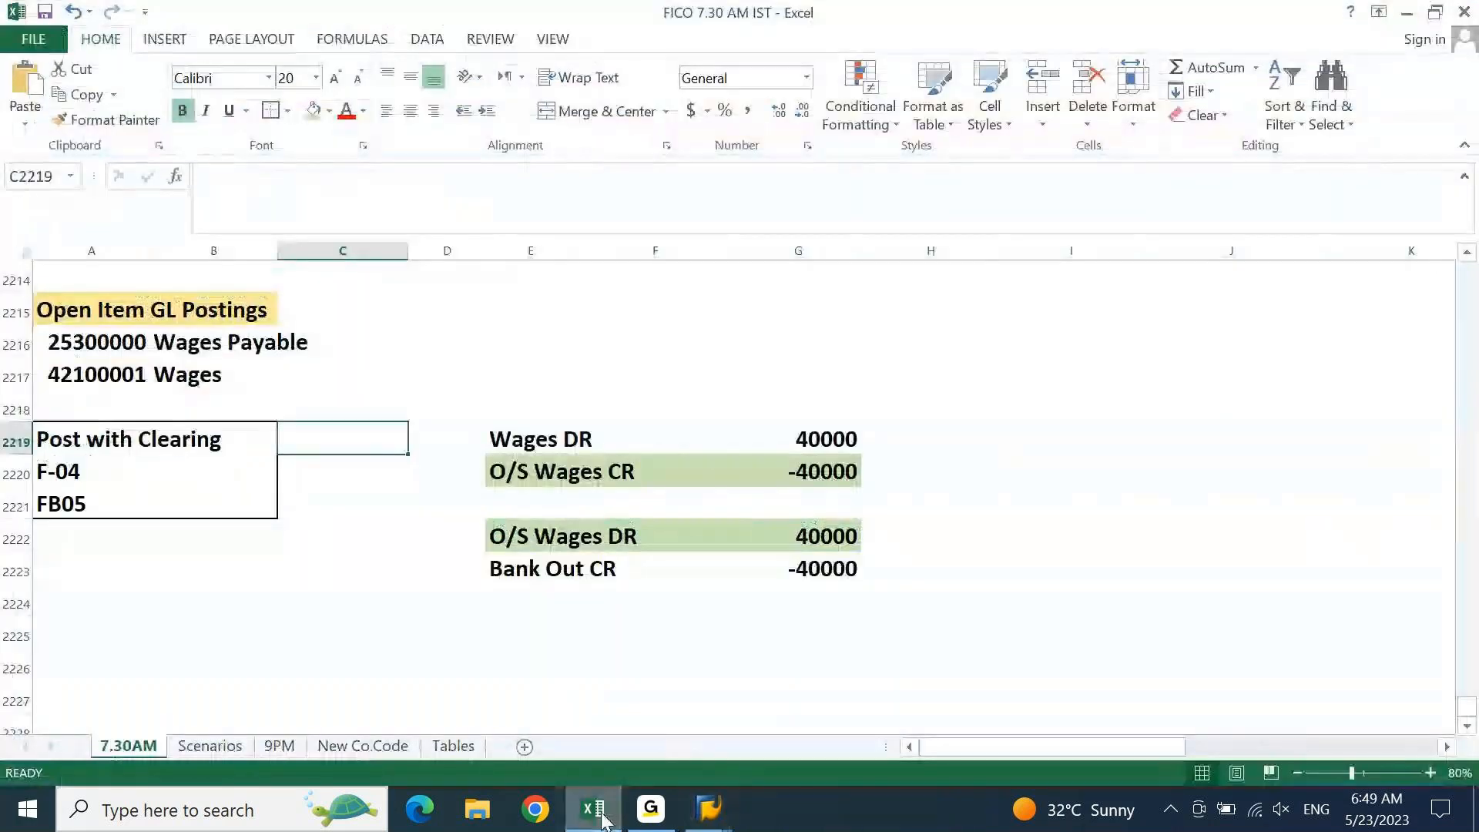
click(569, 538)
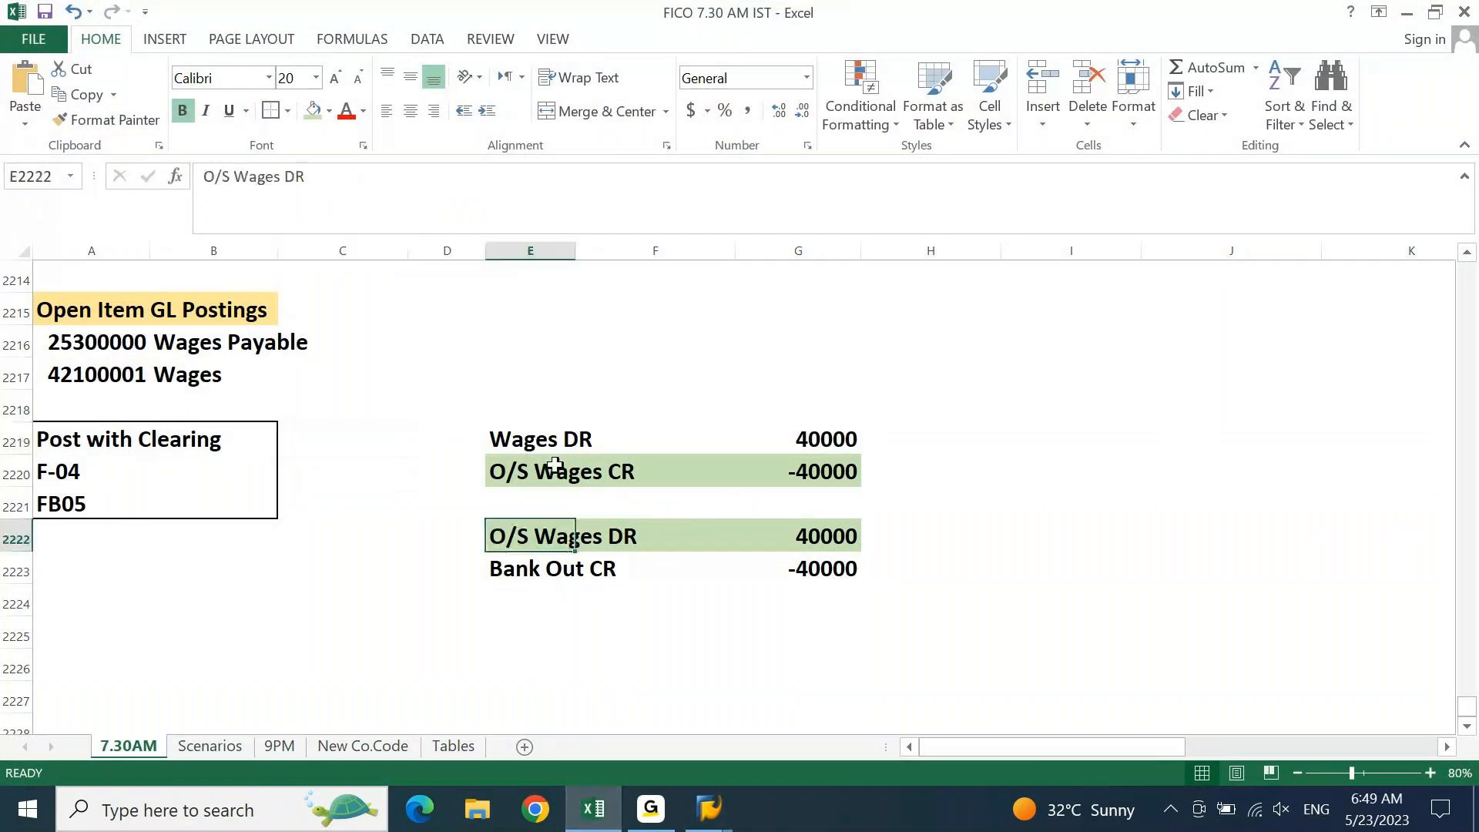
drag(505, 537, 805, 565)
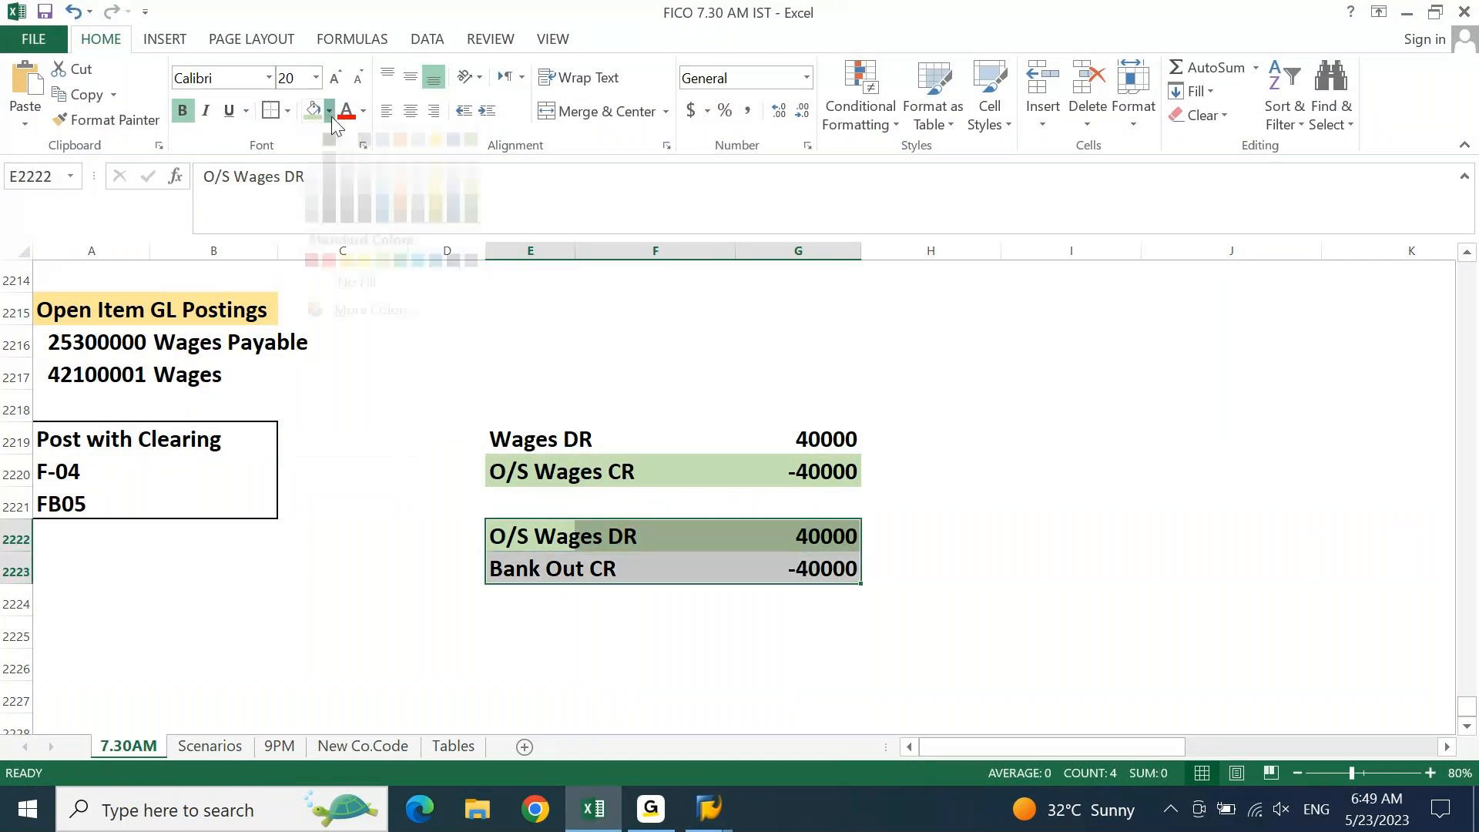
click(330, 112)
click(369, 282)
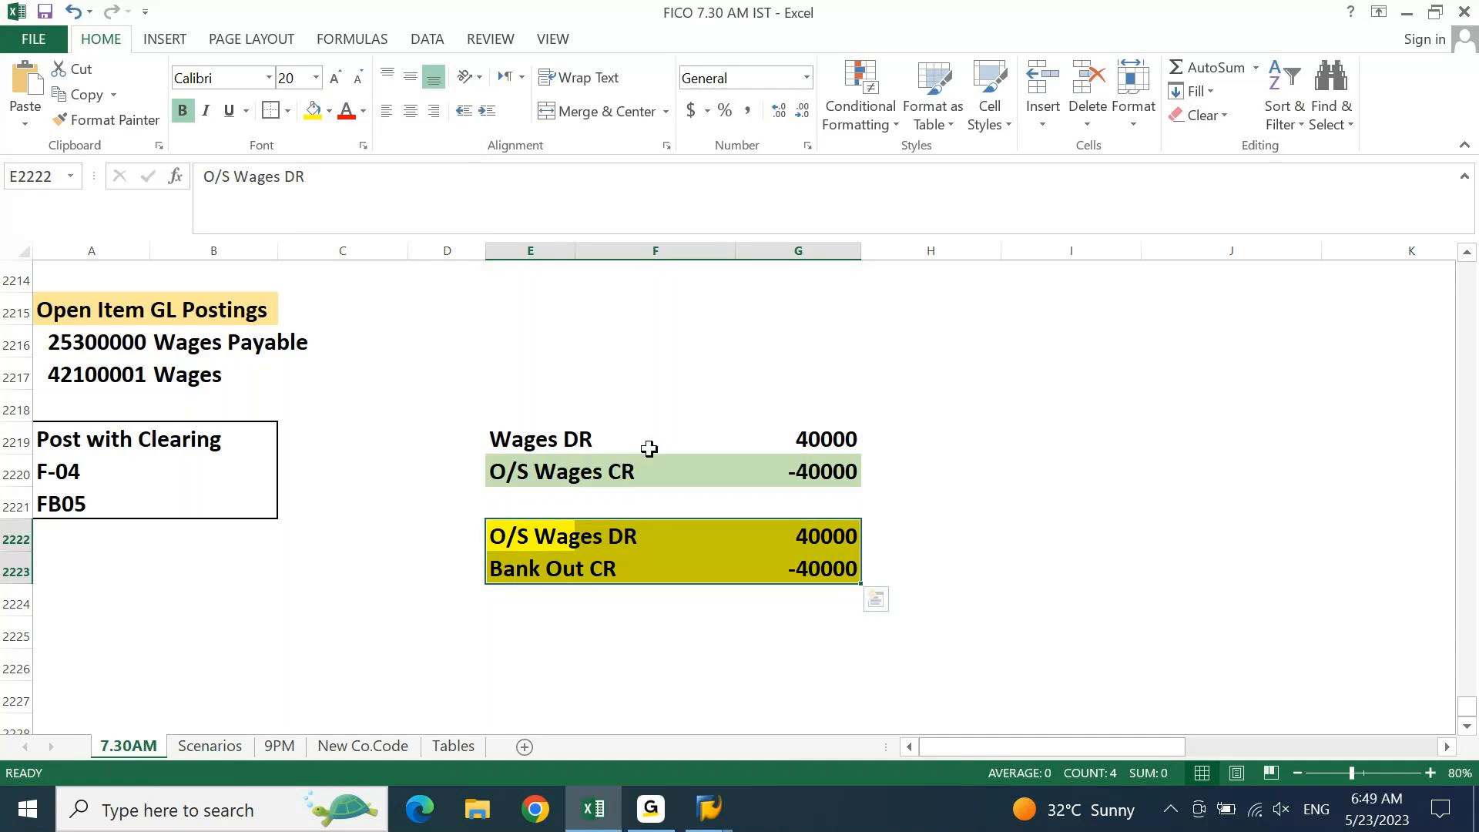
Set the amounts of the Wages DR and O/S Wages CR rows to 13000
drag(829, 438, 830, 505)
click(833, 441)
text(13000)
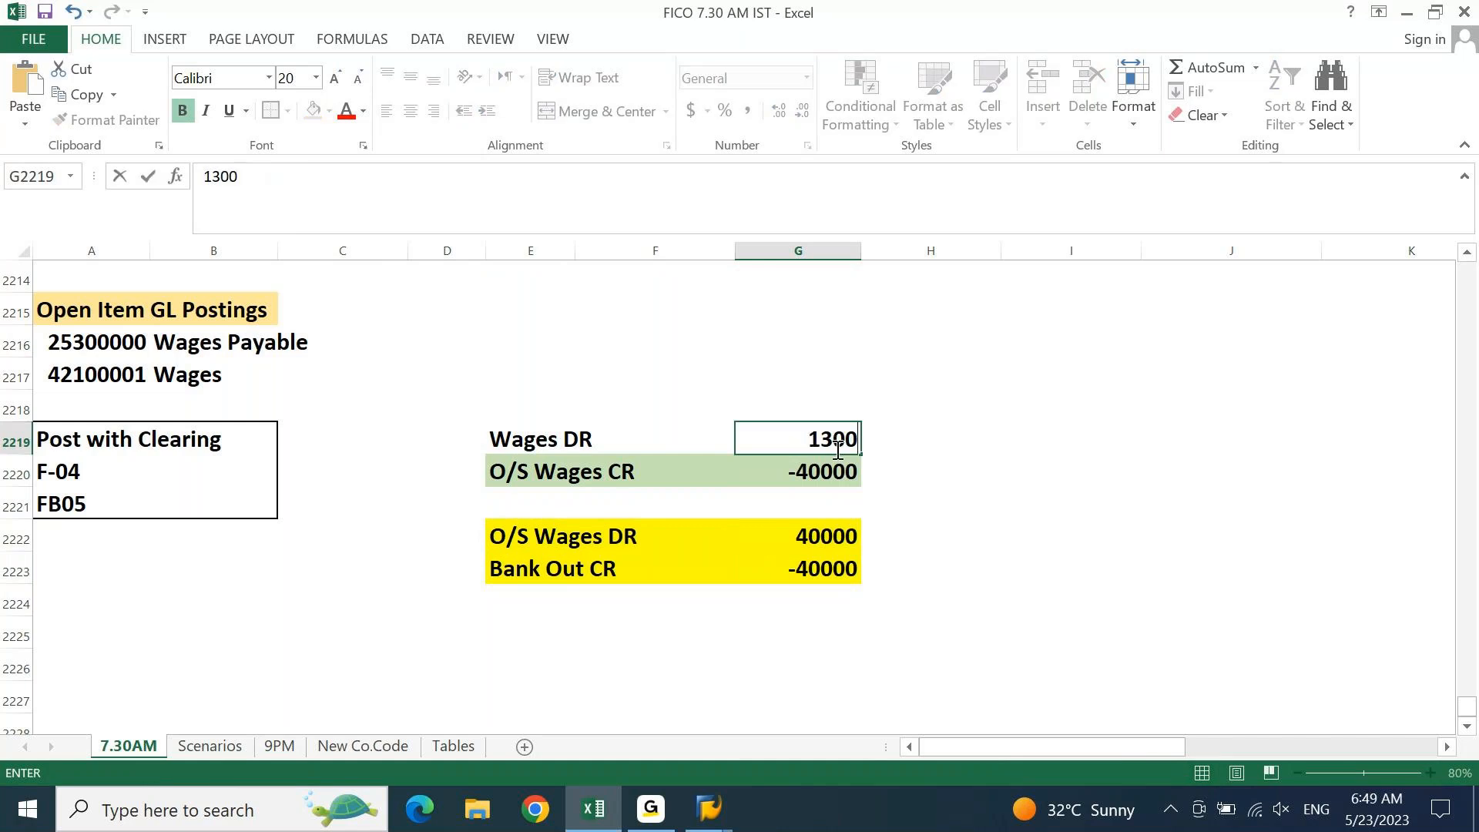
key(Return)
key(ctrl+d)
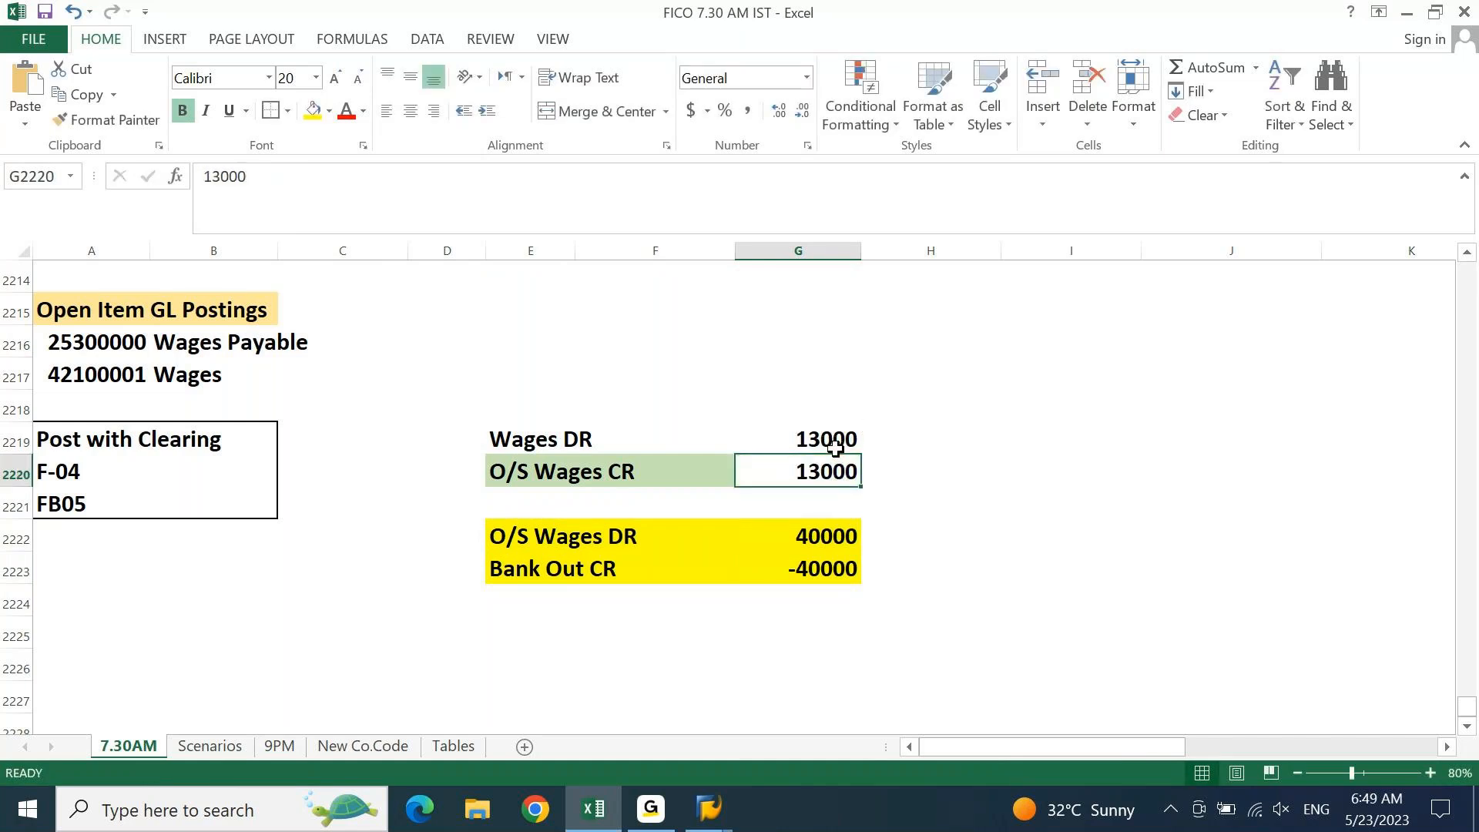
Copy the two 13000 amounts into the O/S Wages DR and Bank Out CR rows
key(shift+Up)
key(ctrl+c)
key(Down)
key(Down)
key(Return)
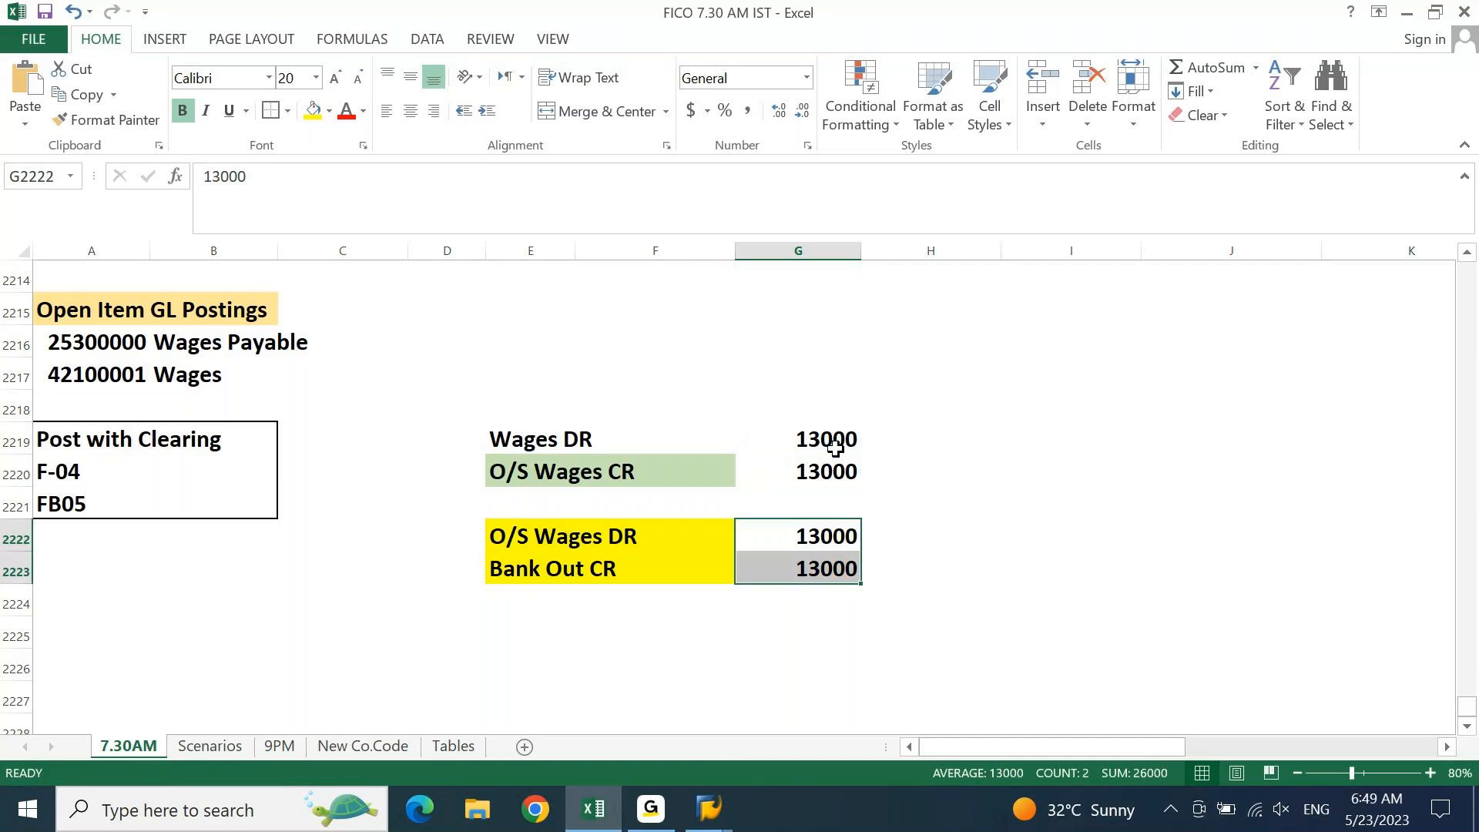
Fill the O/S Wages DR row, including its amount, with light green
drag(490, 535, 770, 571)
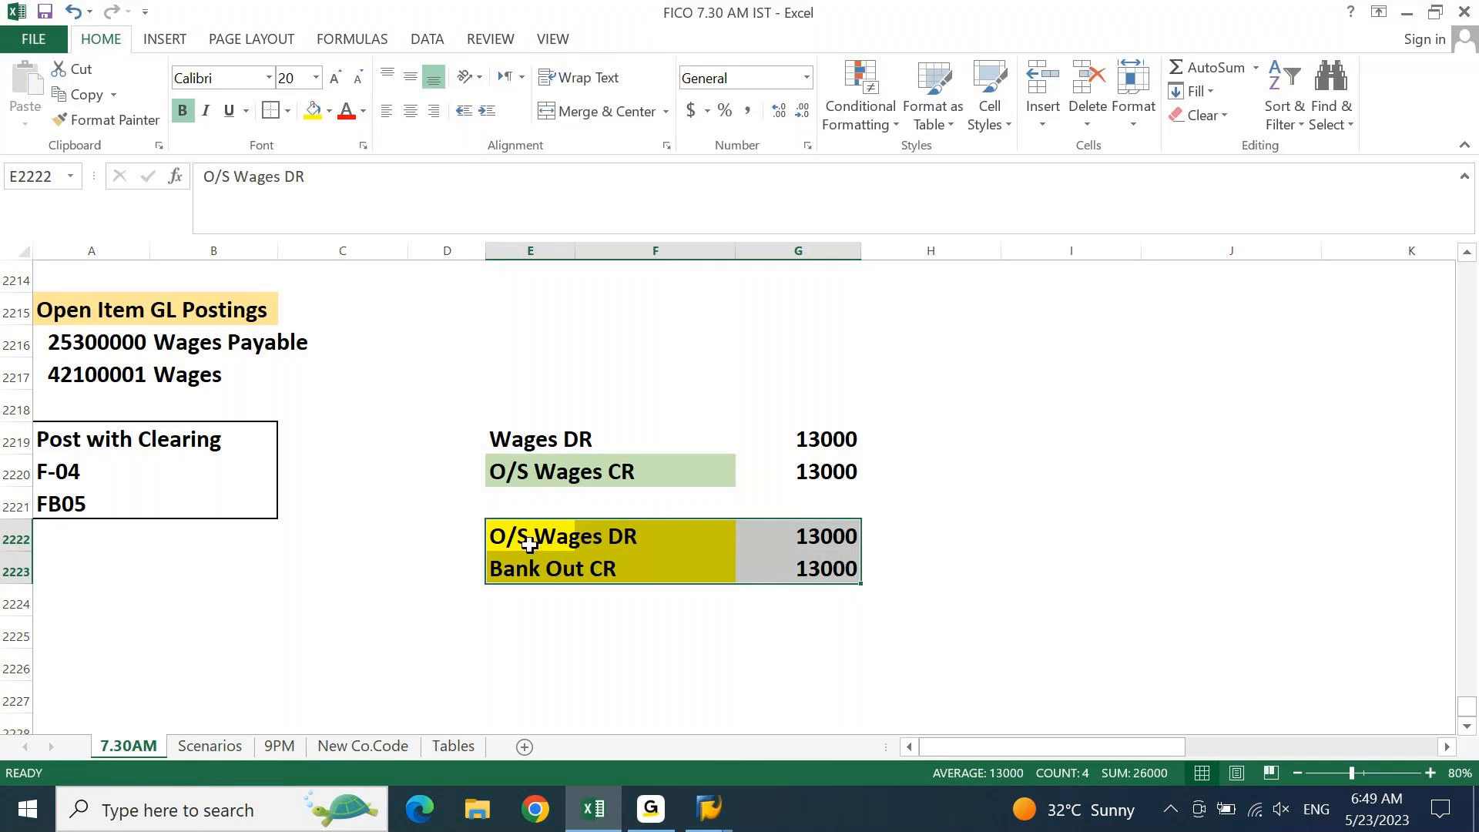
drag(529, 544, 817, 539)
click(329, 110)
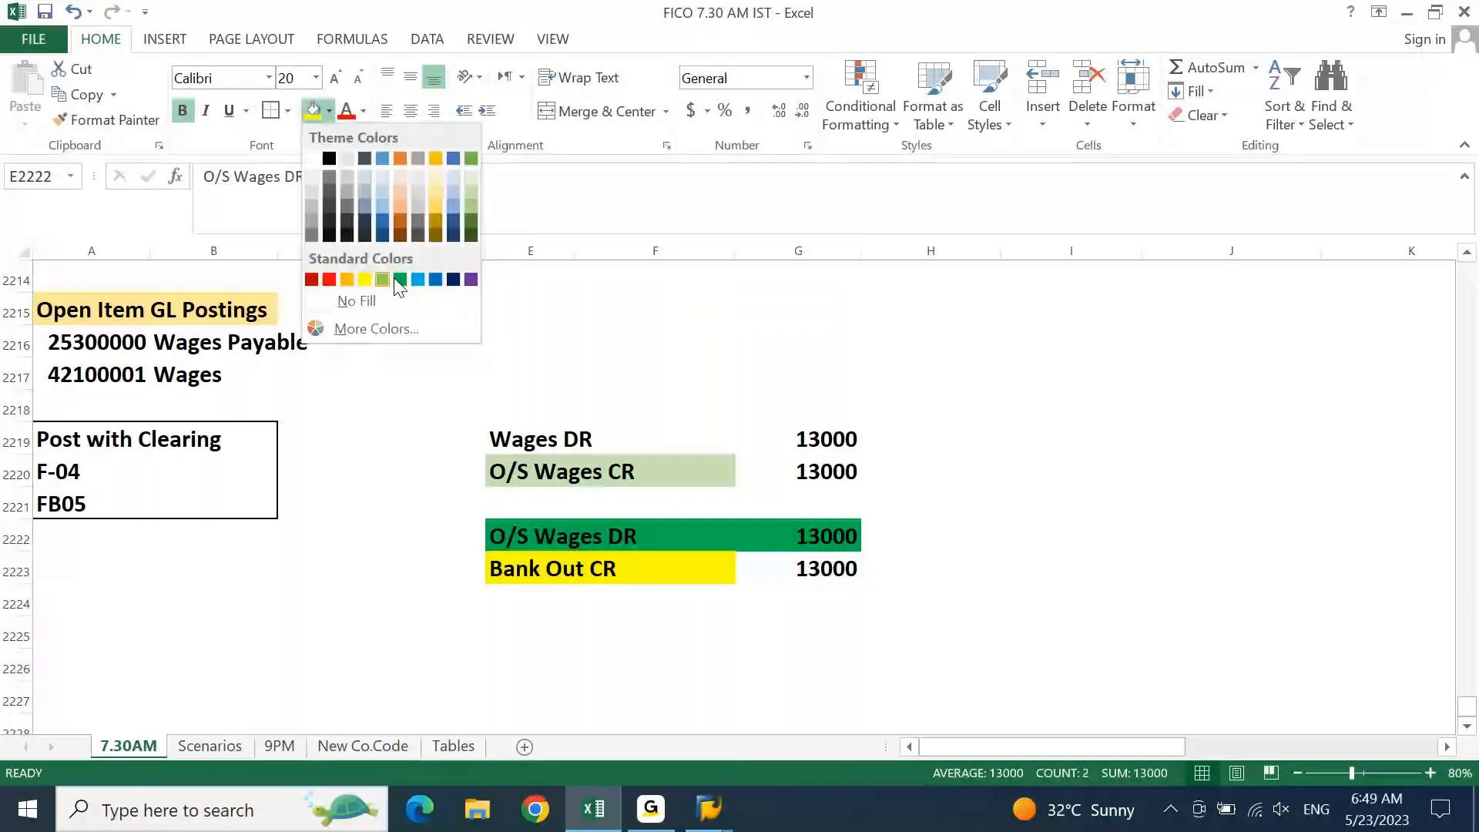
click(382, 279)
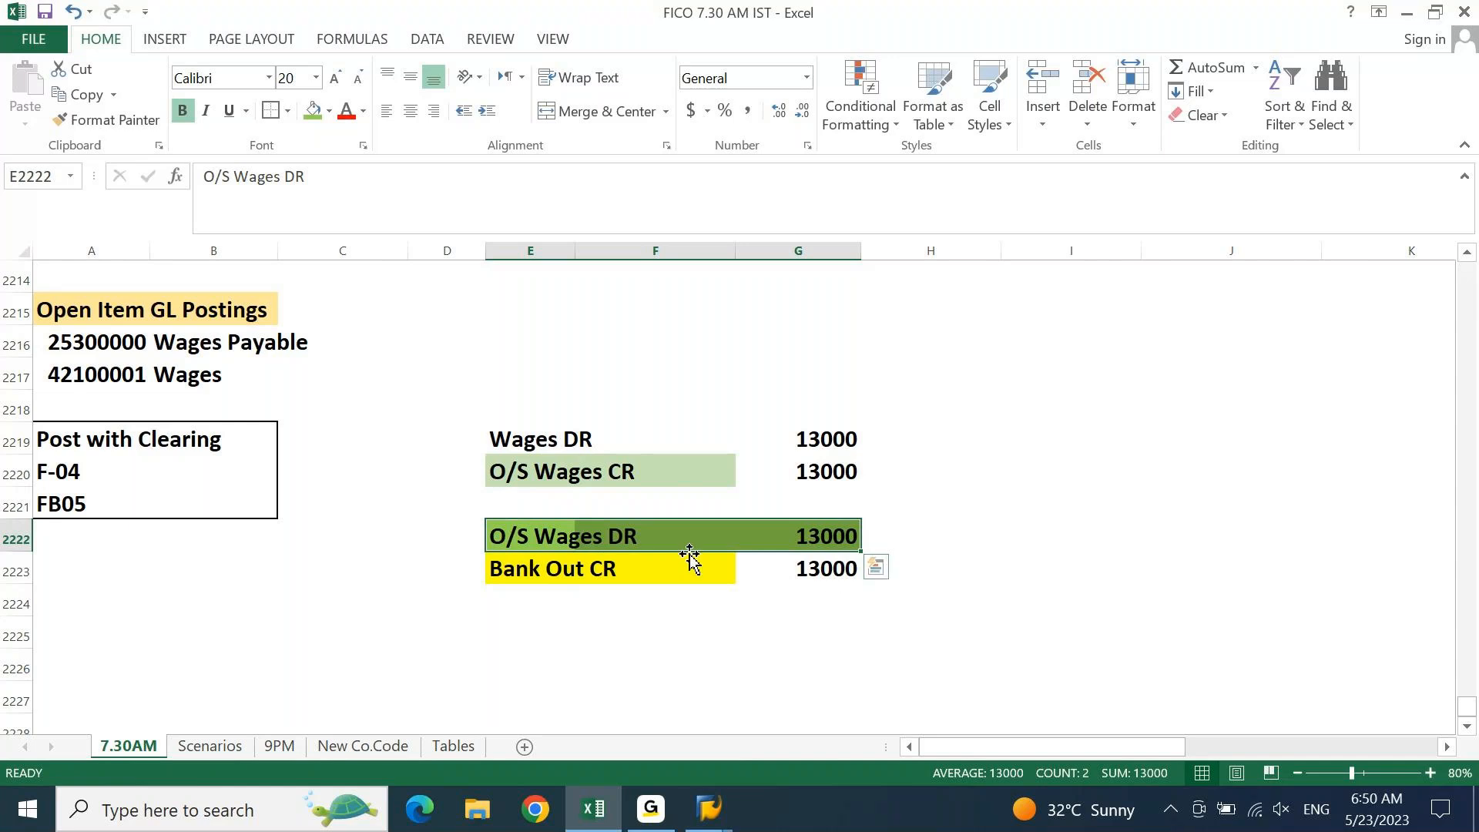
Review the O/S Wages DR and Bank Out CR rows, and switch back to the SAP Post with Clearing session
drag(541, 537, 785, 534)
drag(513, 572, 799, 579)
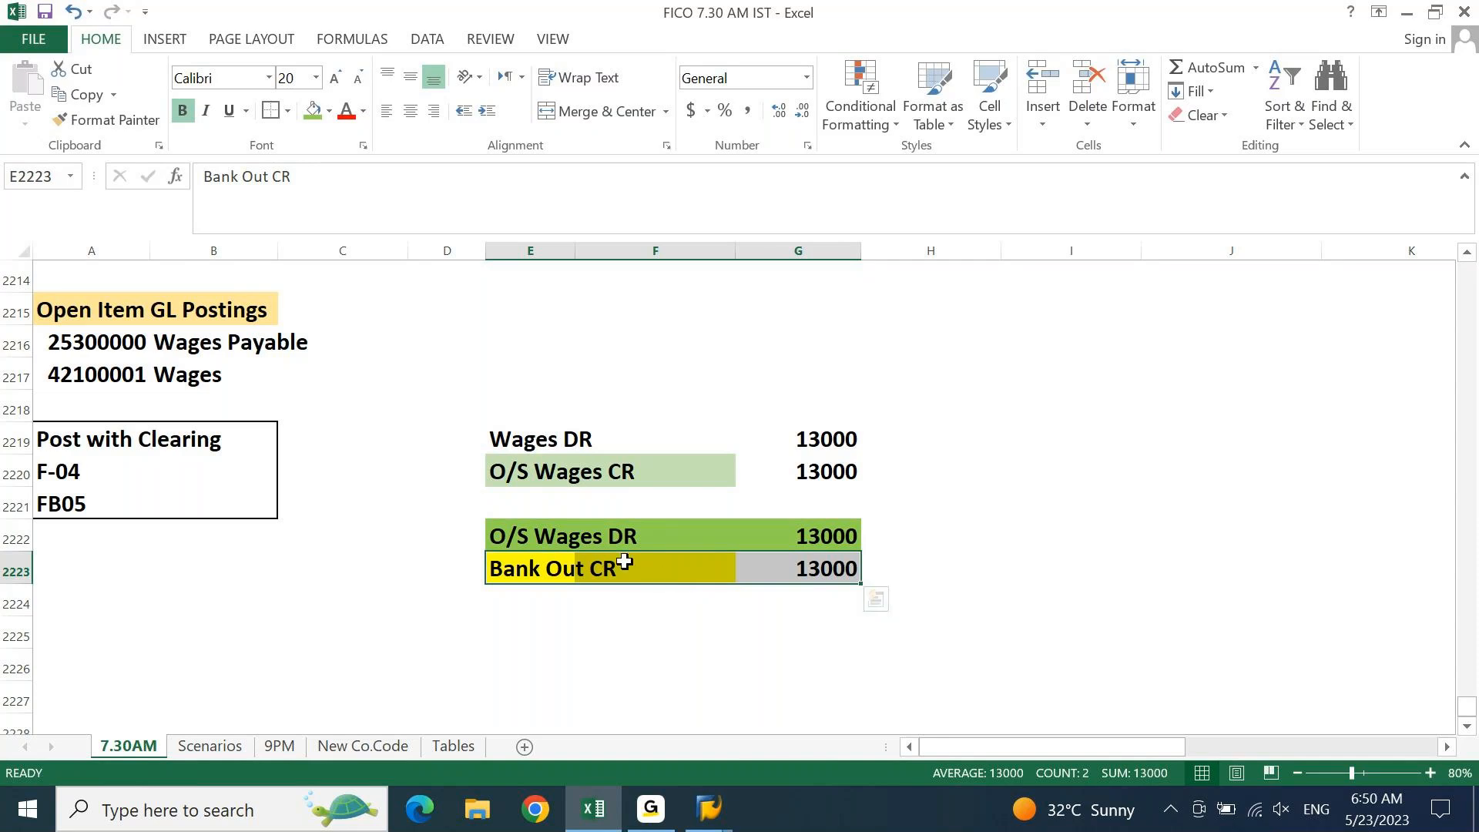
click(605, 815)
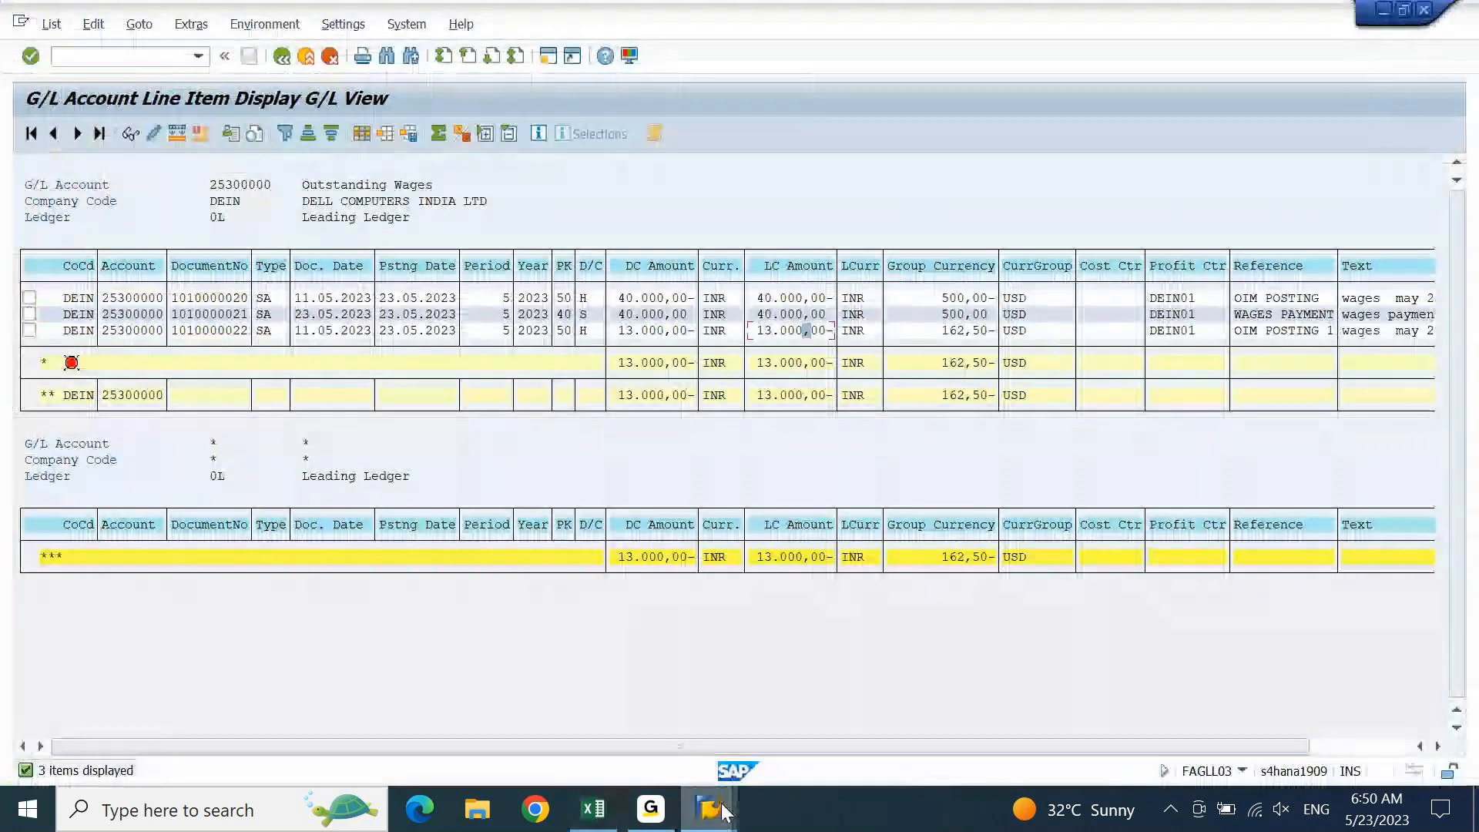
mouse_move(725, 813)
click(1110, 743)
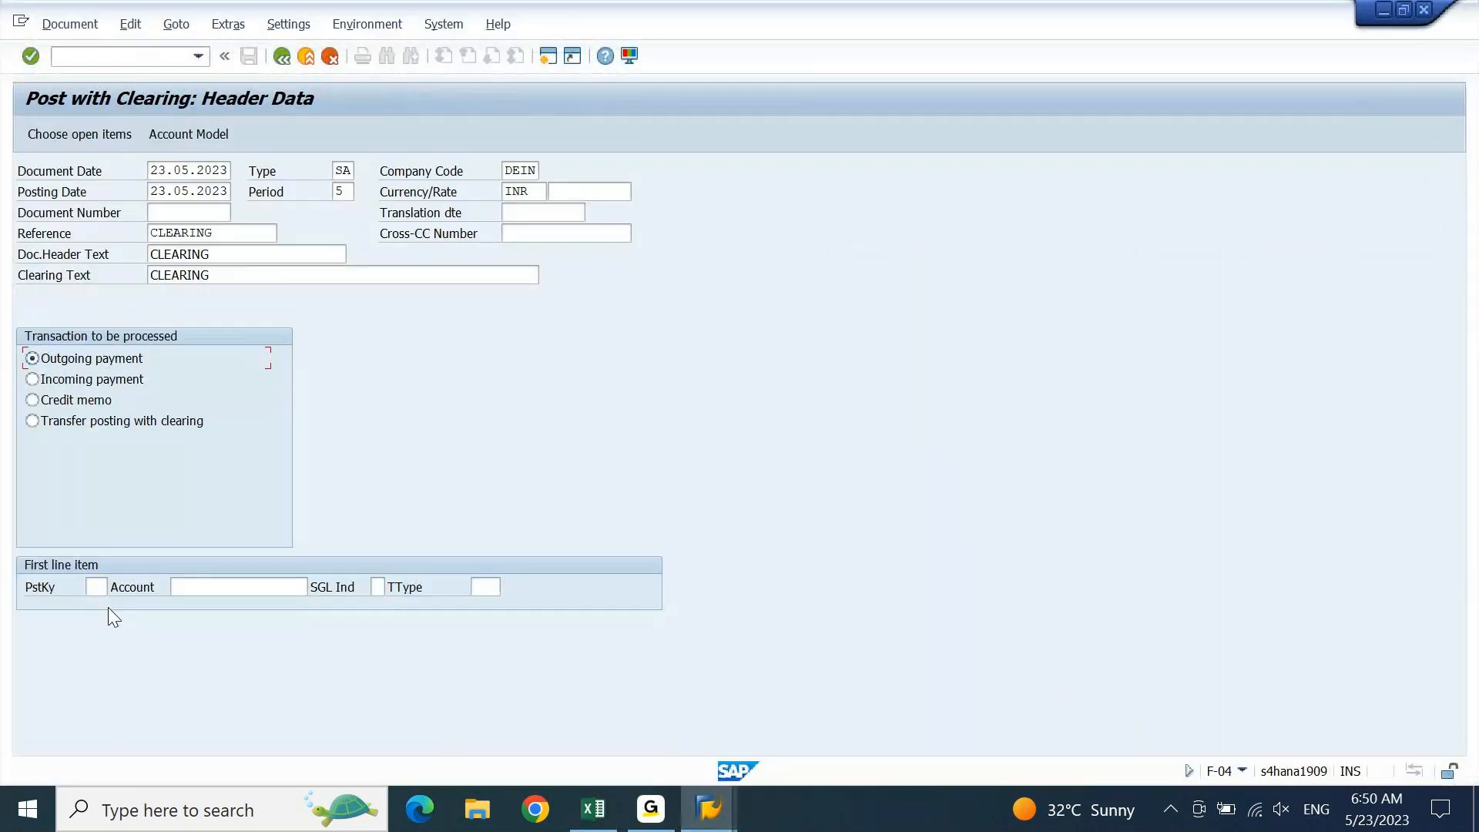
Enter the first line item with posting key 50 and the SBI Check Outgoing G/L account 12000012, and open its item details
click(98, 587)
text(50)
key(Tab)
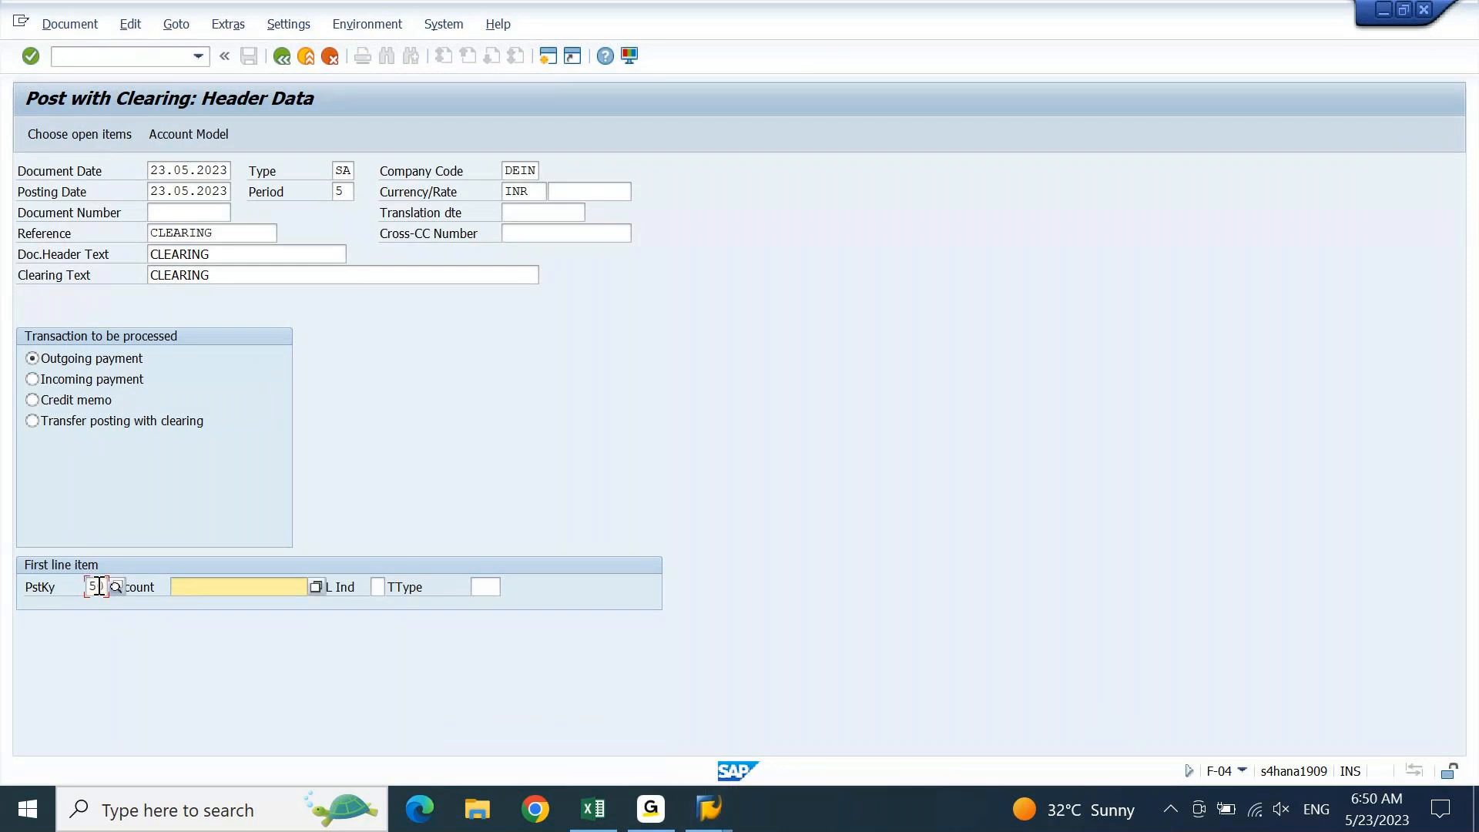
key(Down)
key(Return)
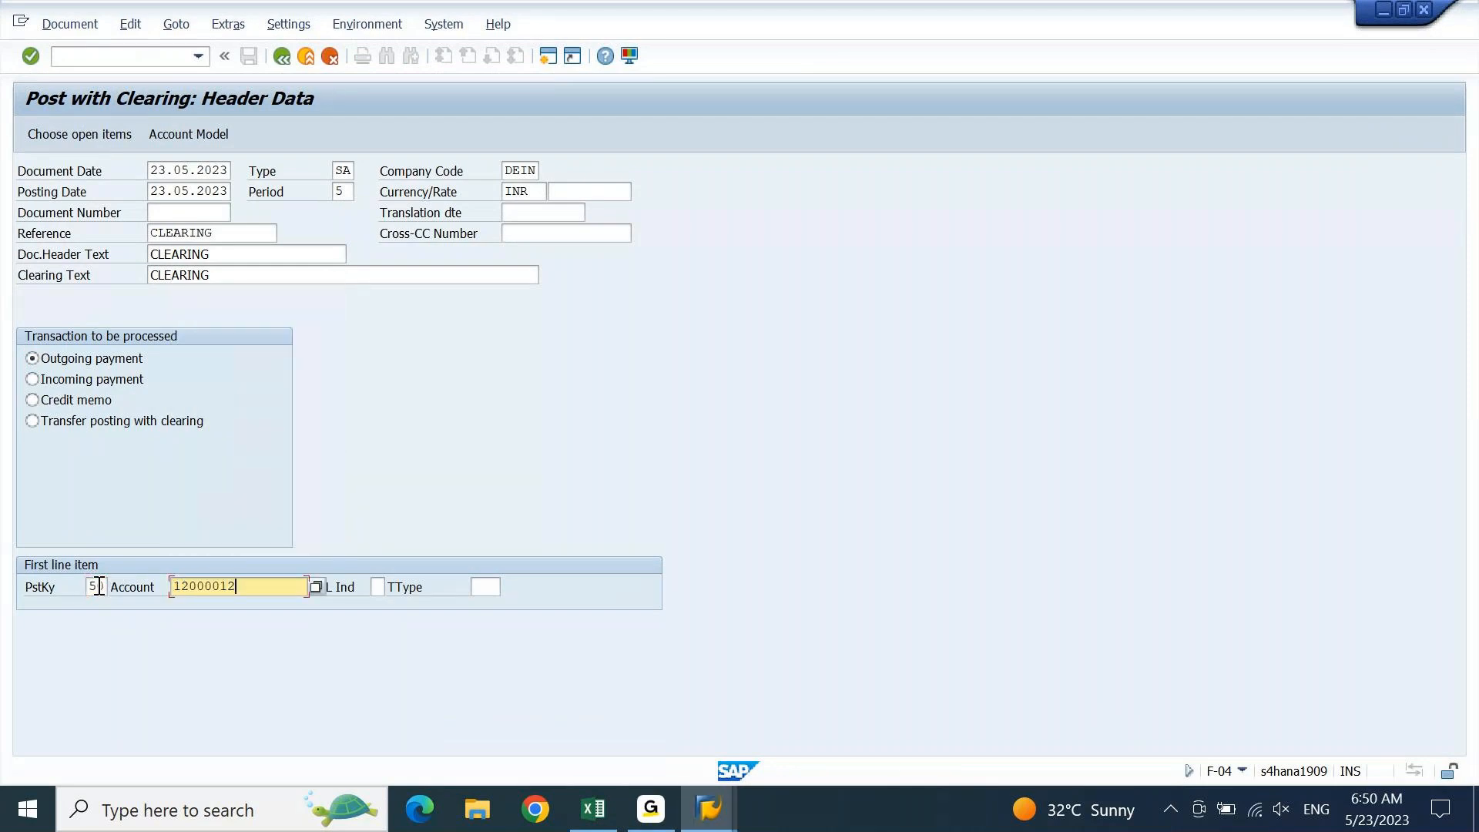
key(Return)
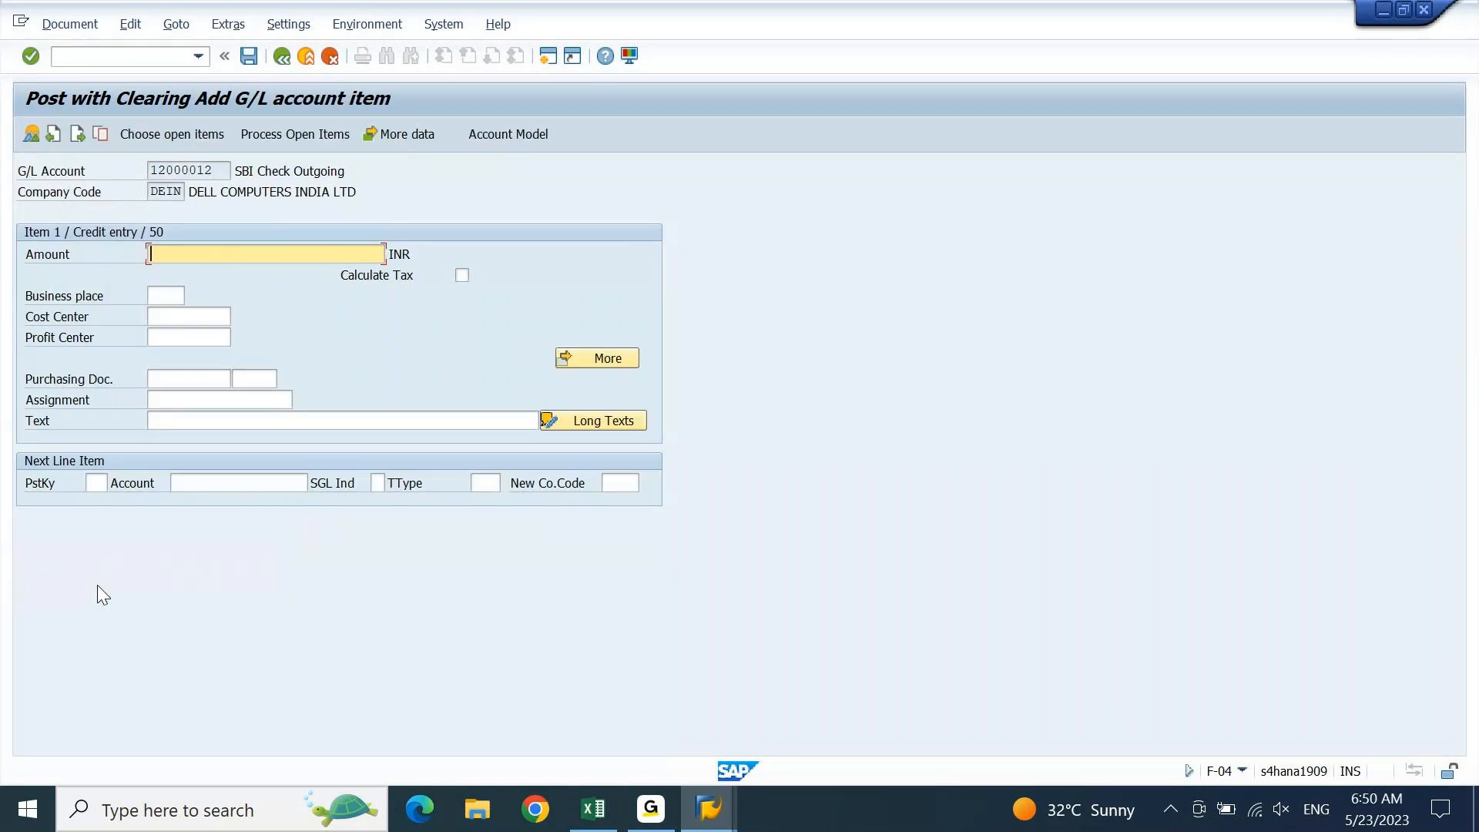
Set the credit item's amount to 13000 INR and its text to CLEARING
text(13000)
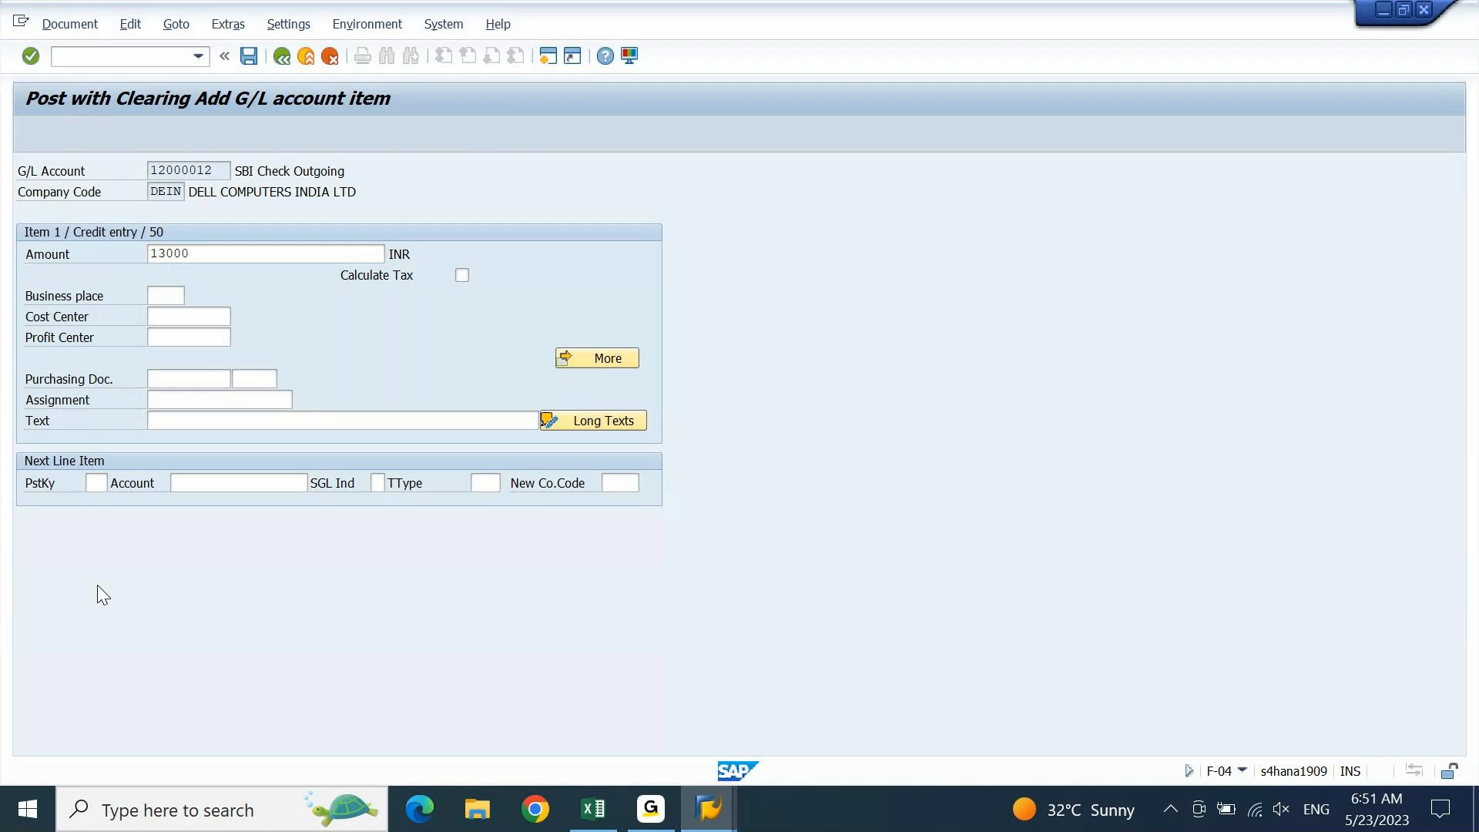
key(Return)
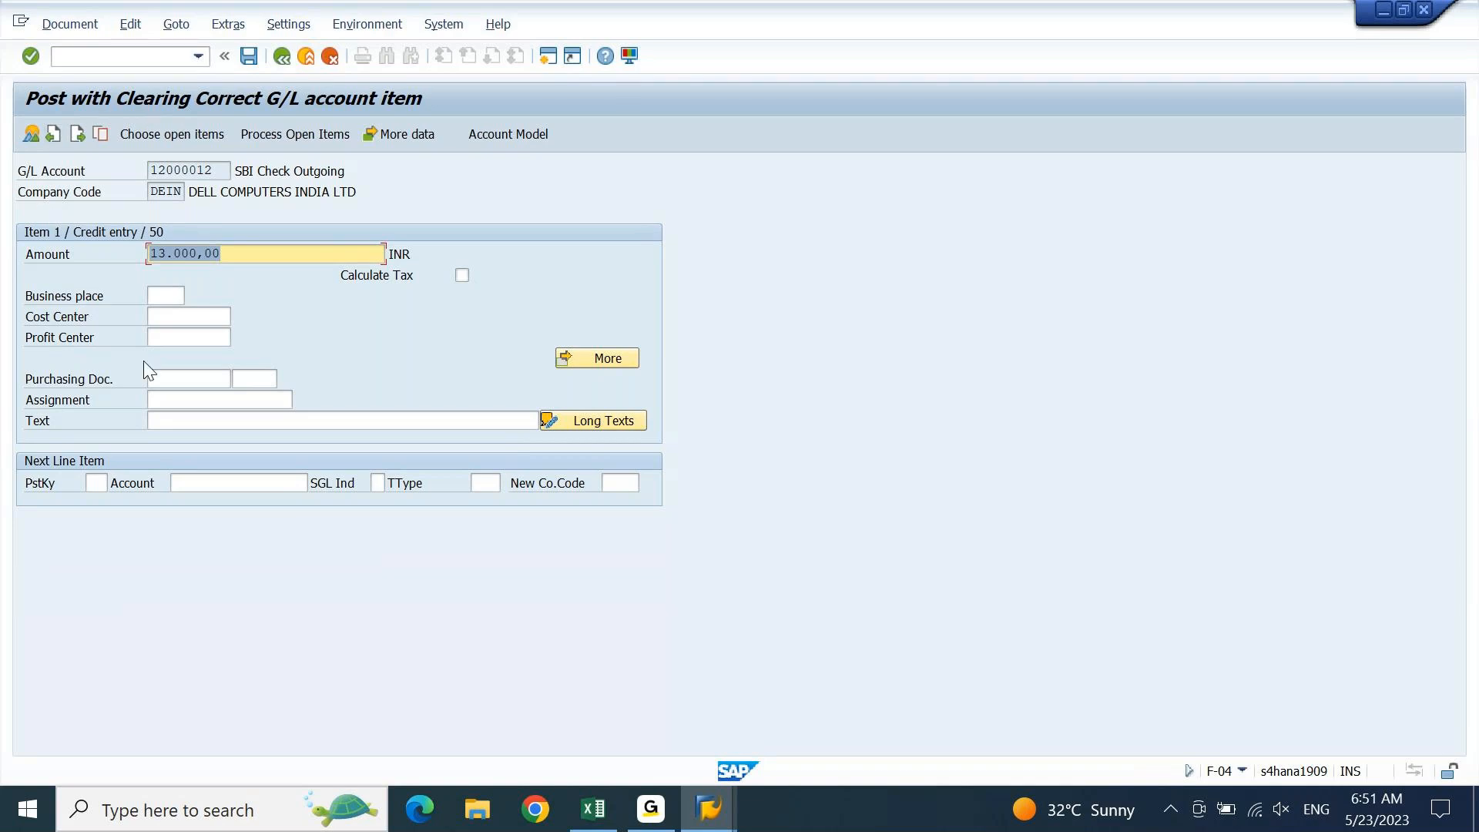
click(173, 418)
text(CLEARING)
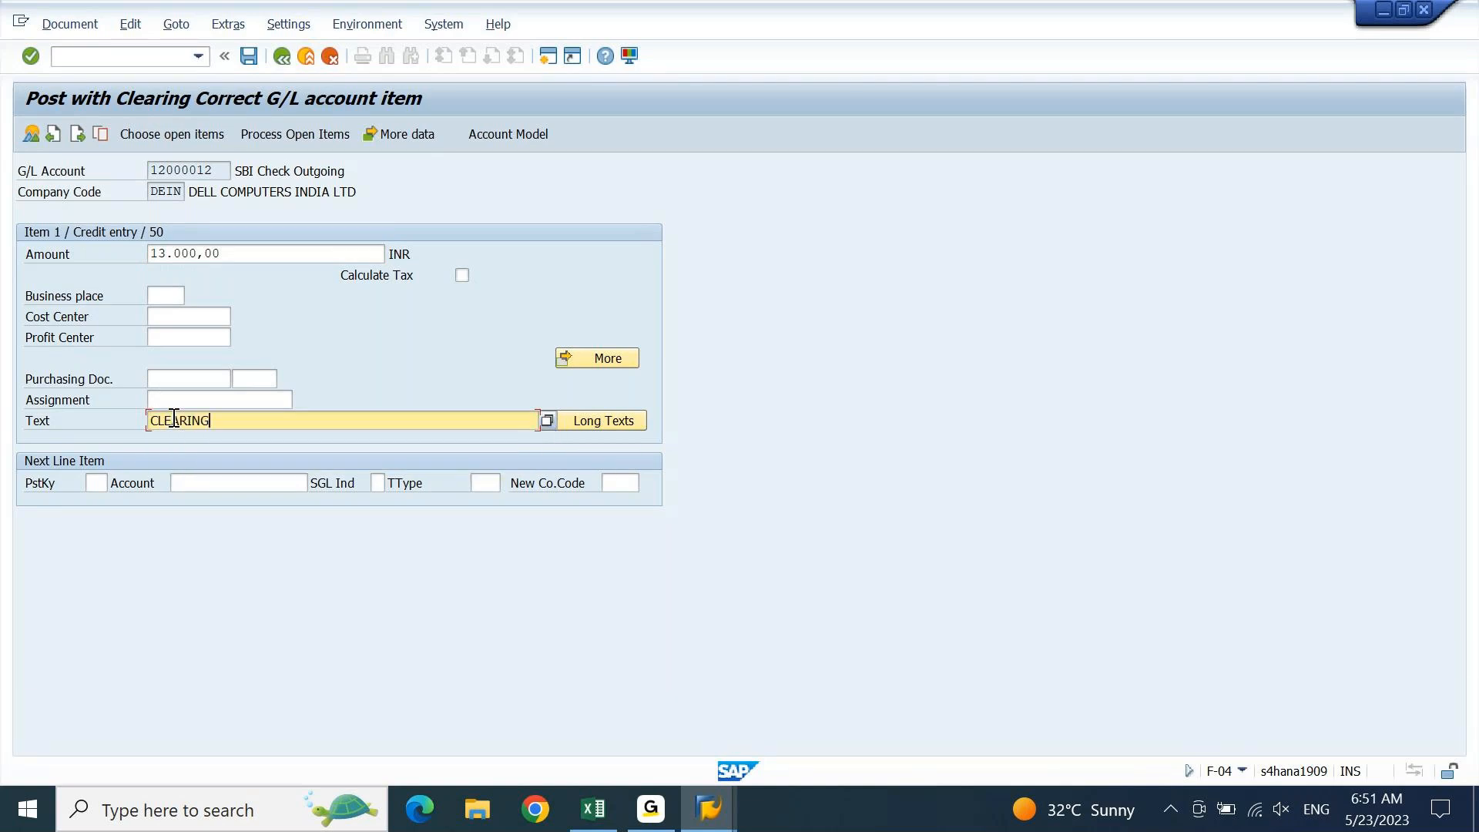
key(Return)
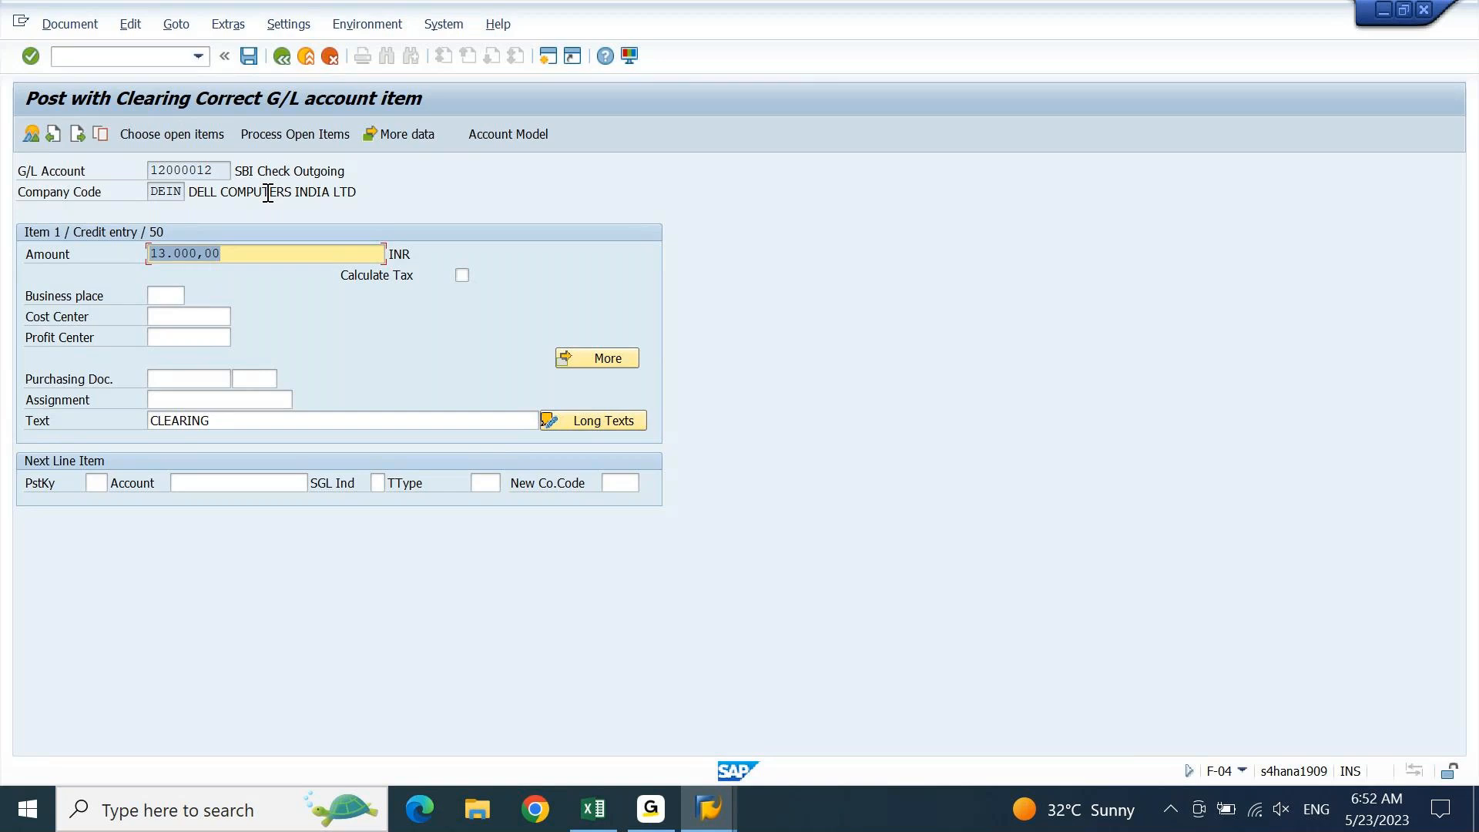
Open the open item selection and fill its account with the Outstanding Wages G/L account number copied from the line item display
click(196, 134)
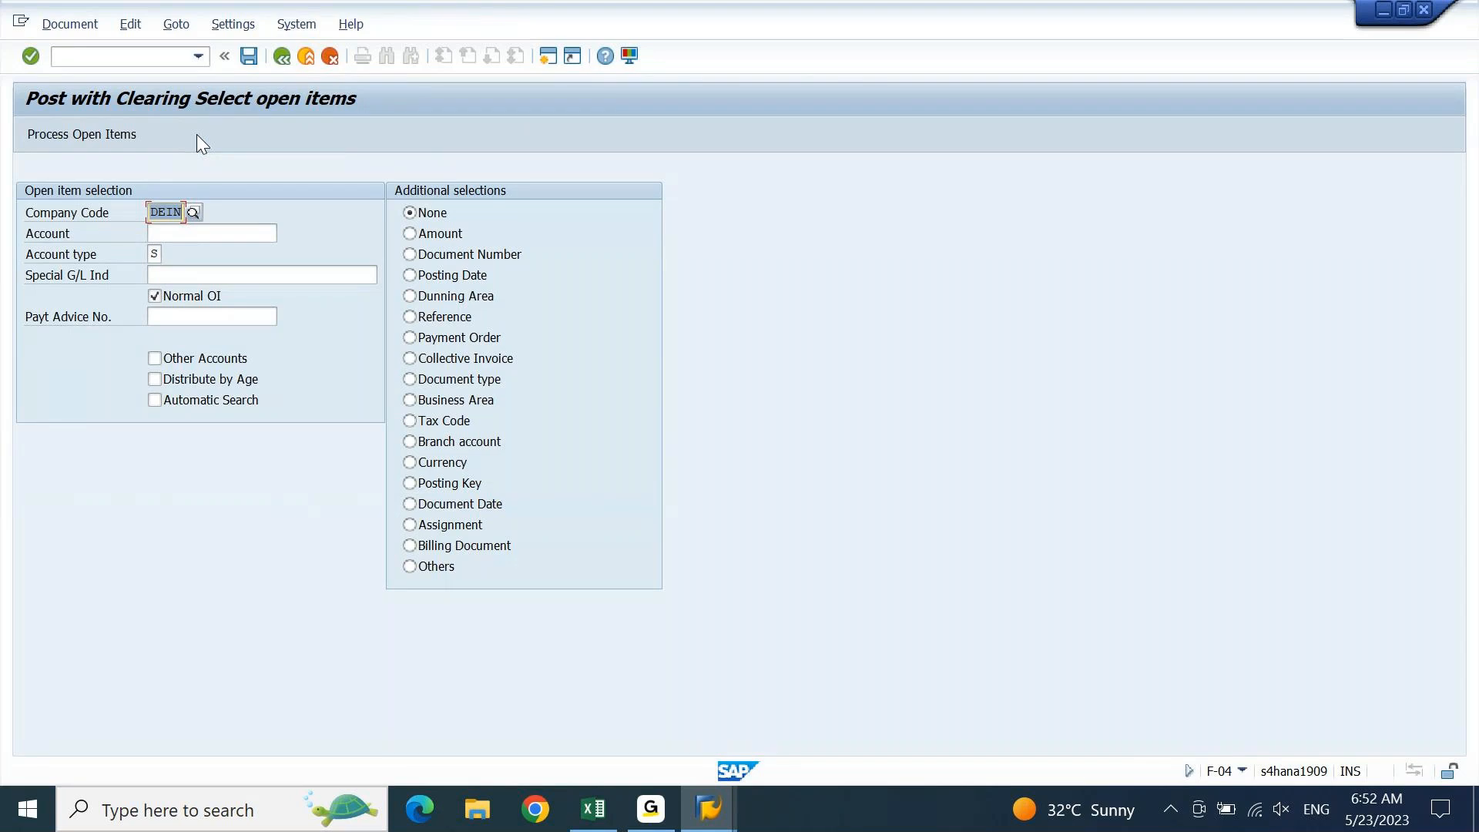
key(Tab)
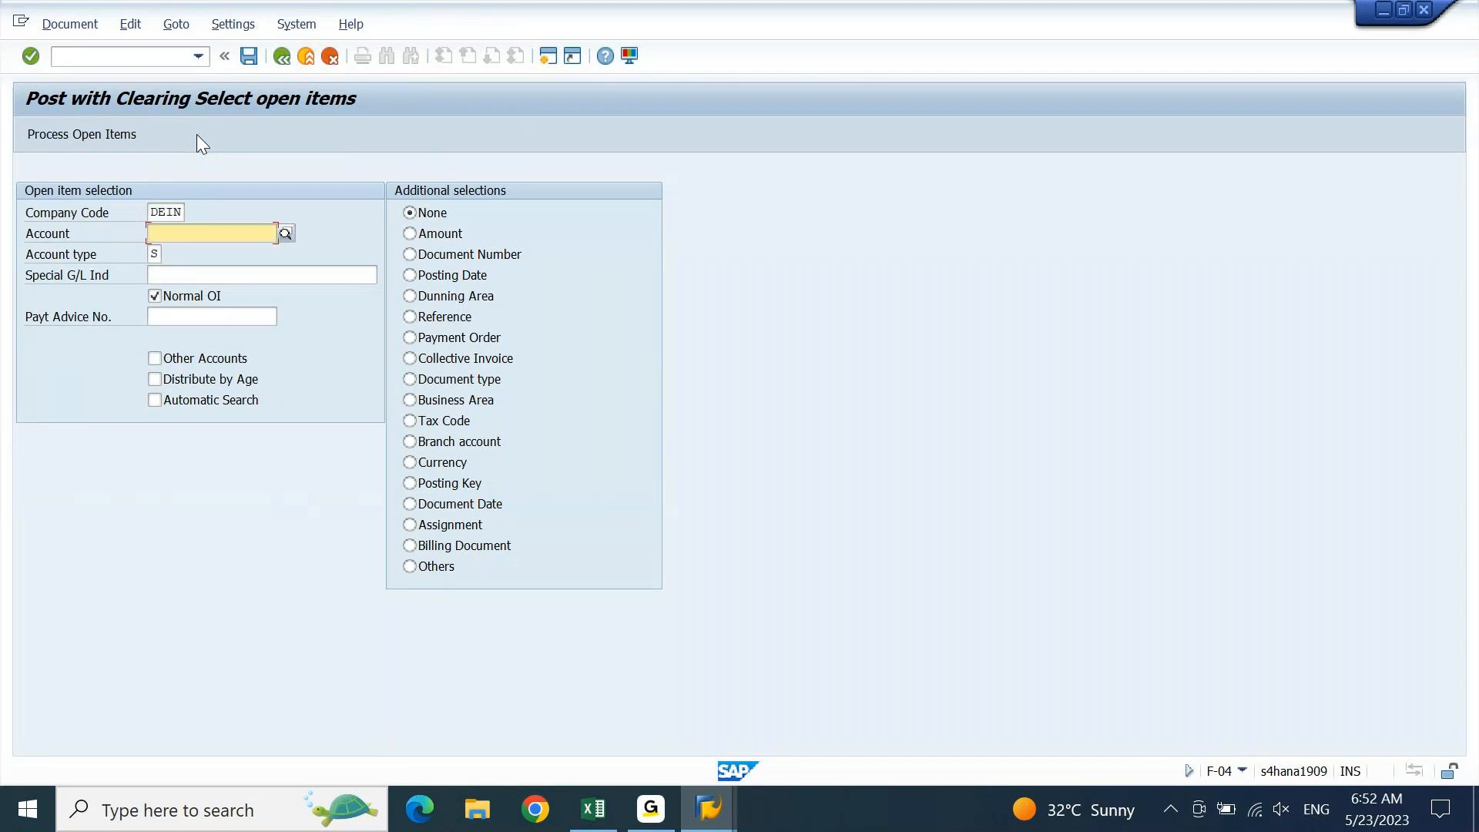
key(alt+Tab)
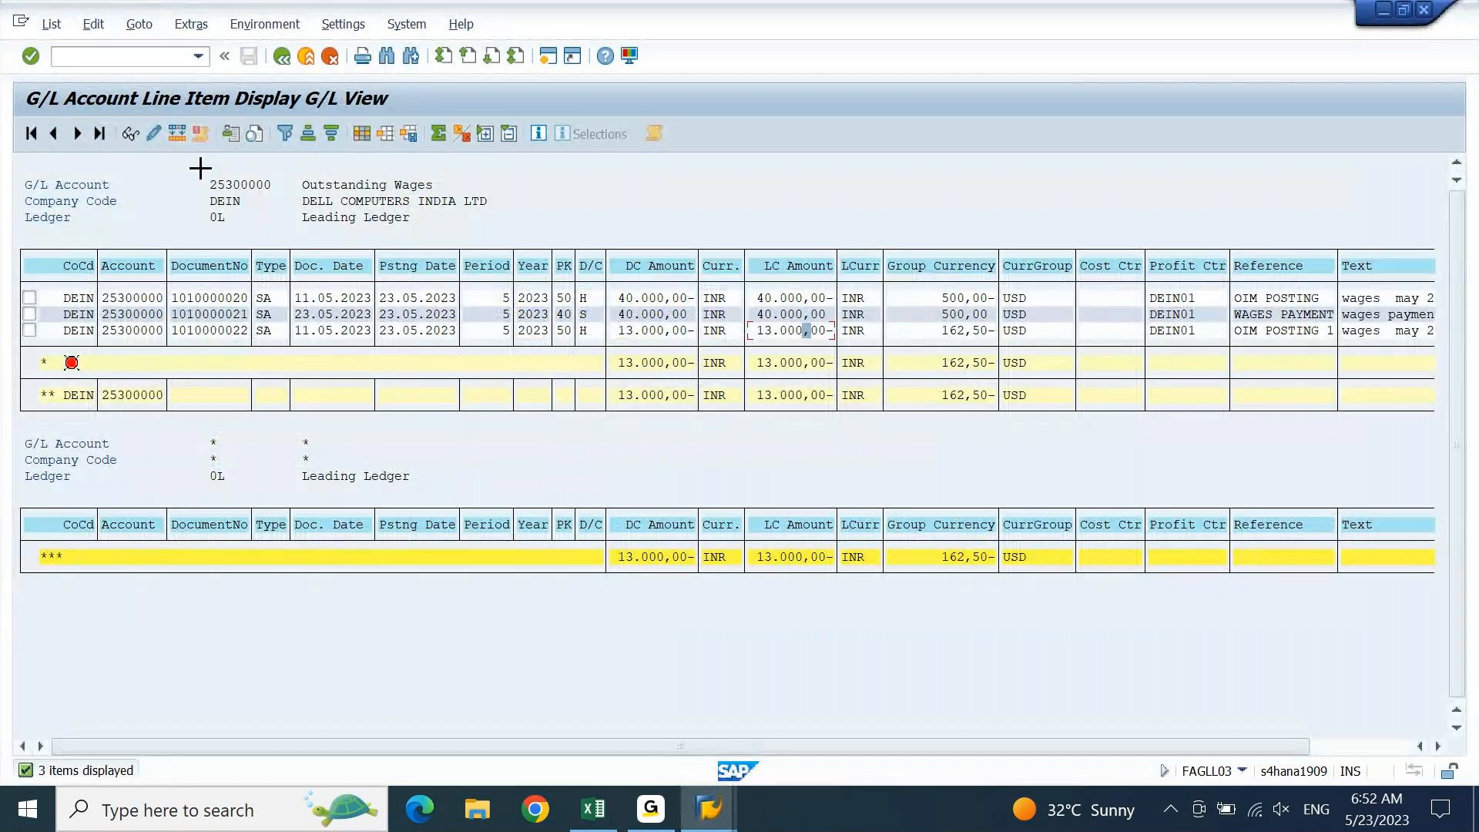
drag(211, 184, 274, 185)
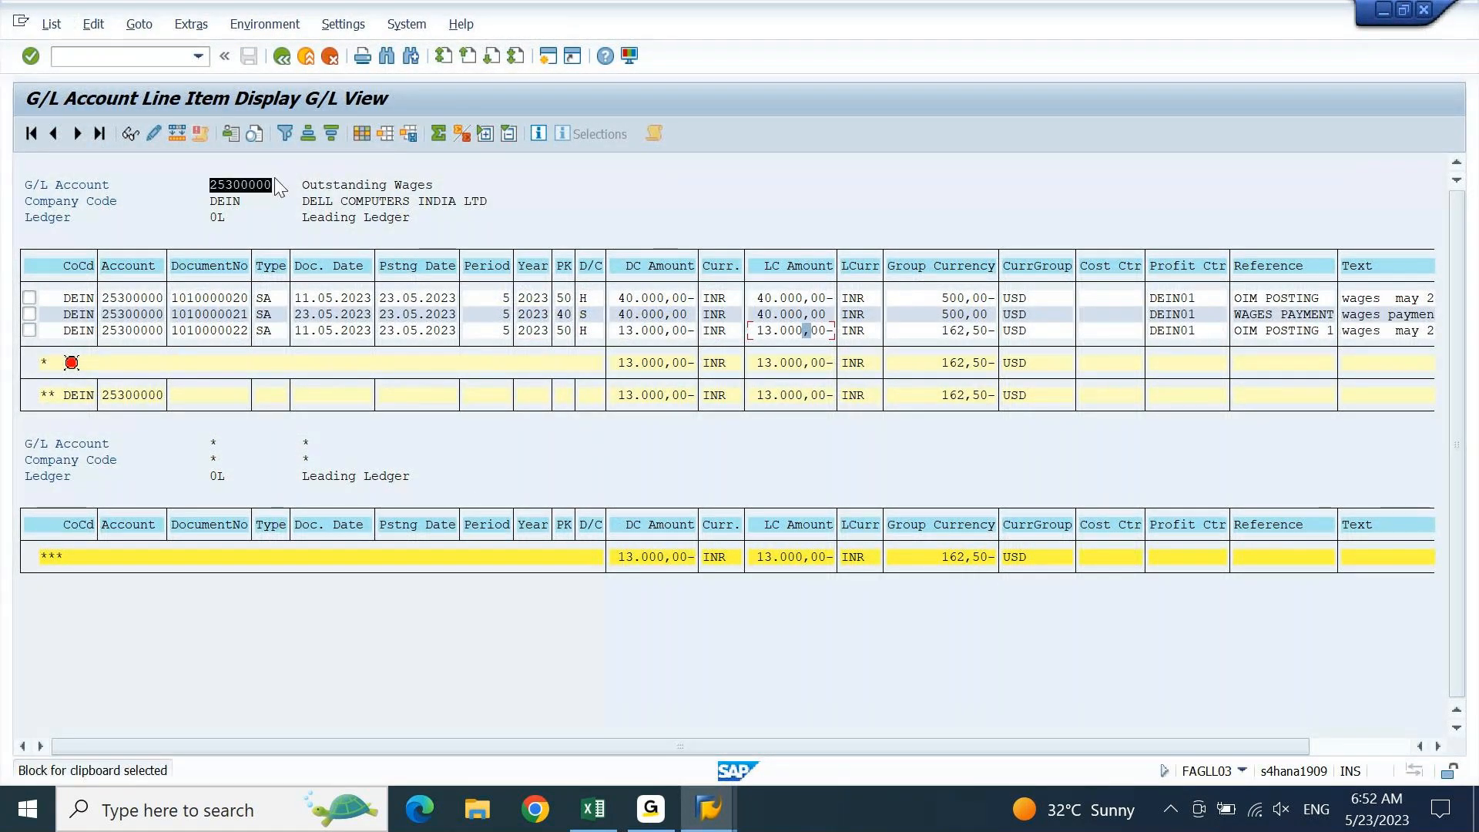
key(ctrl+c)
key(alt+Tab)
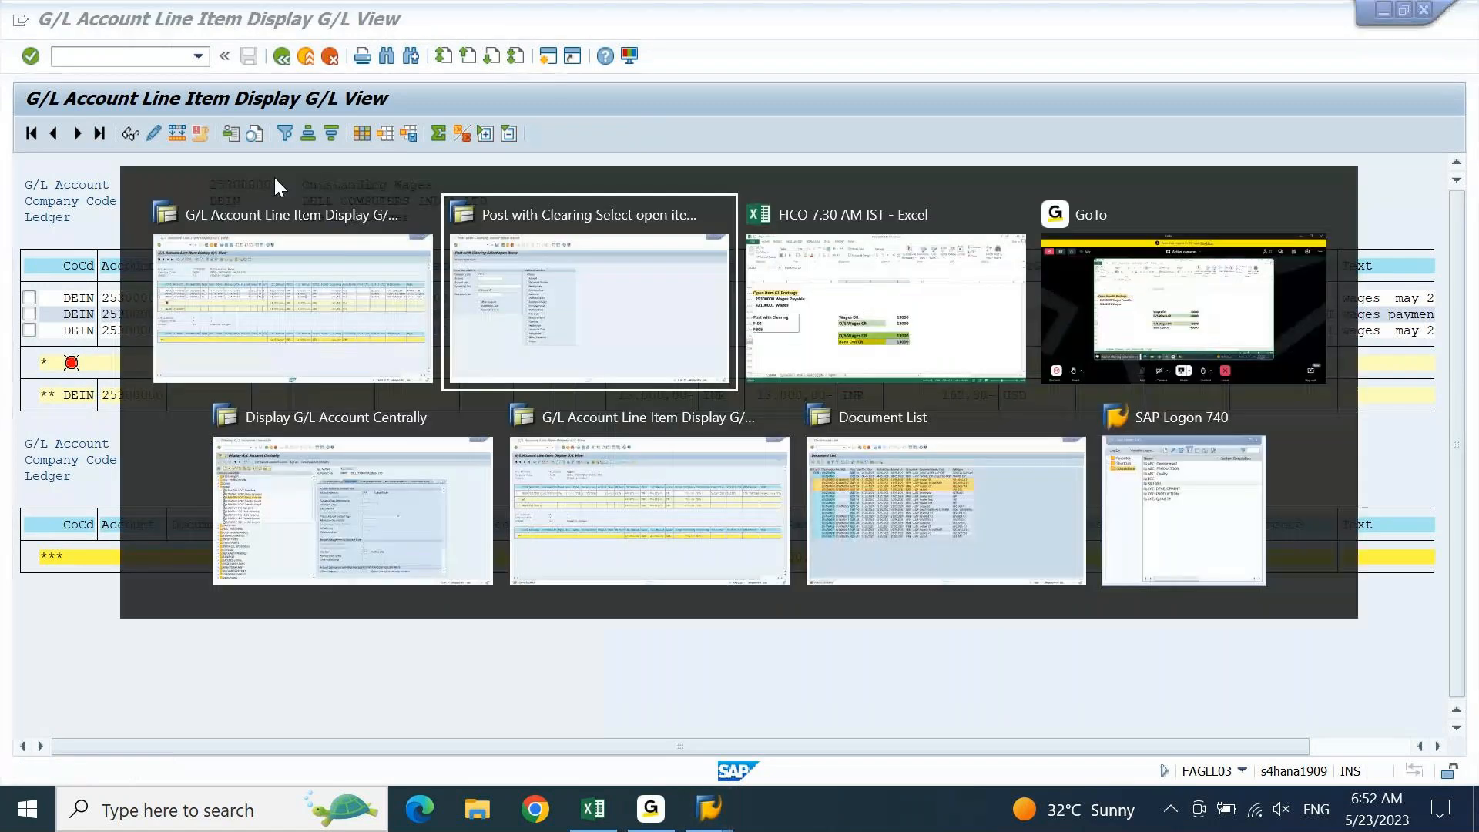
key(ctrl+v)
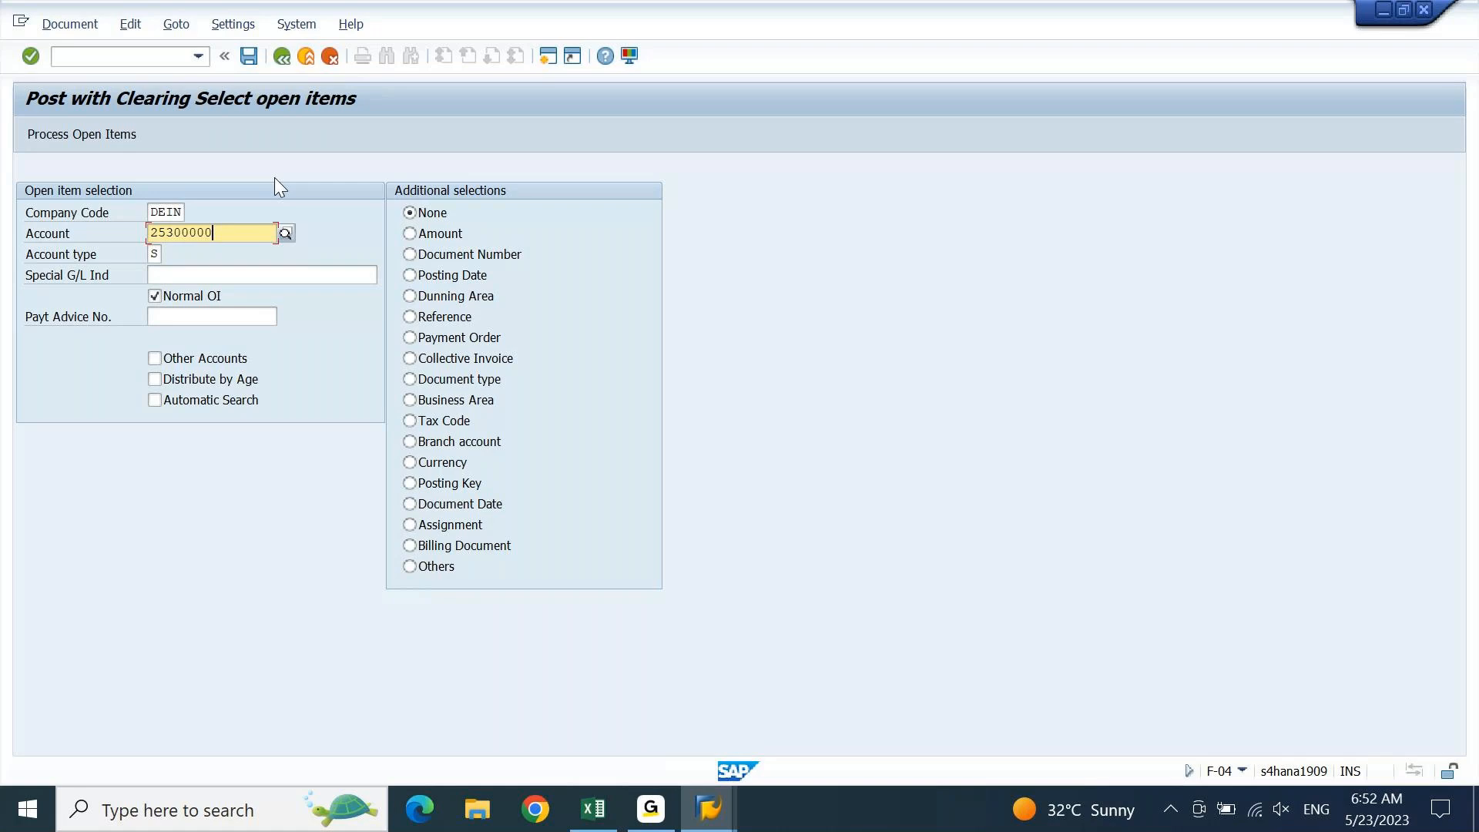
Look up the possible account types for the open item selection and close the list without choosing one
click(154, 255)
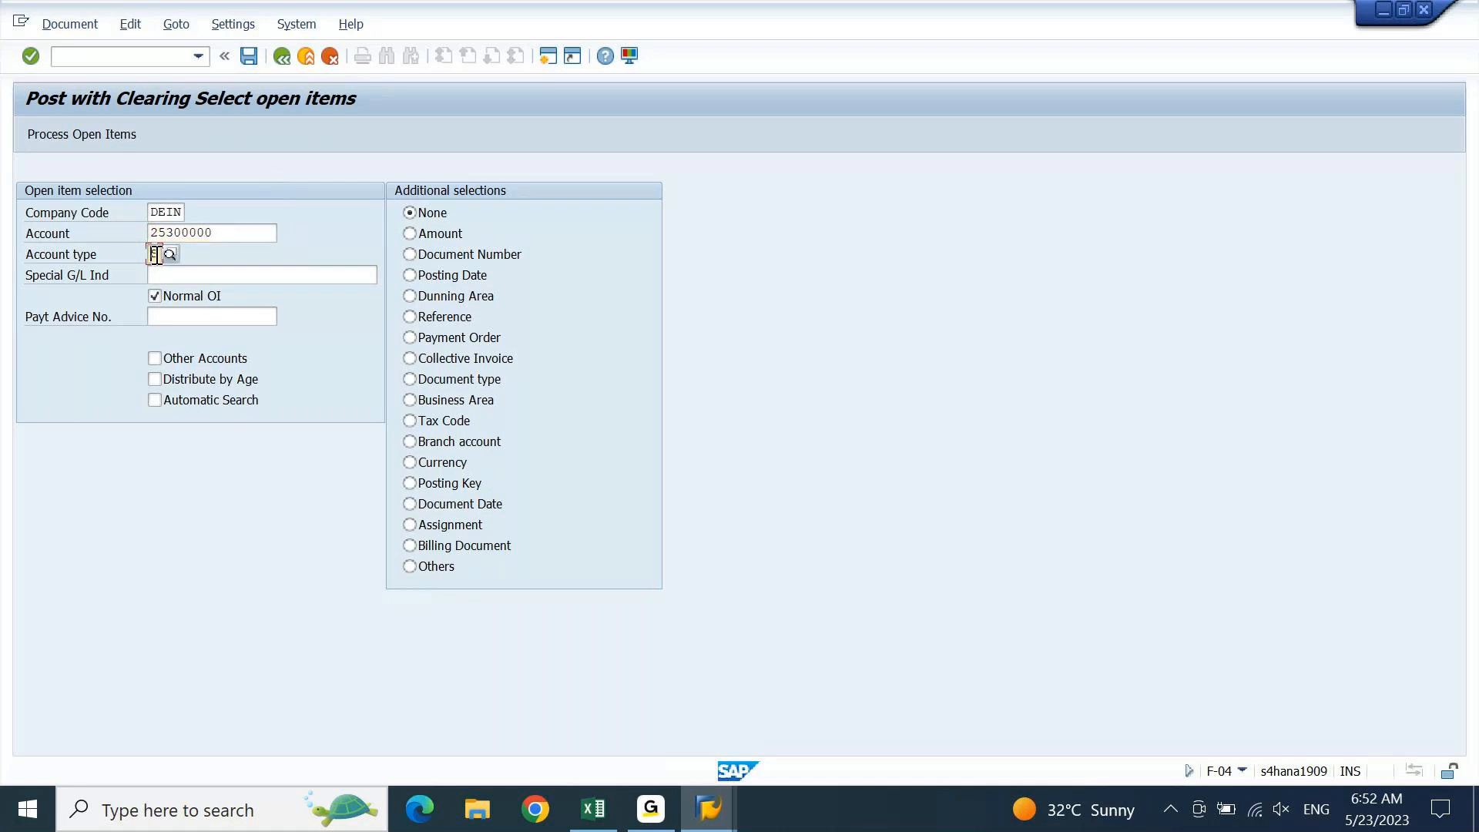
key(Return)
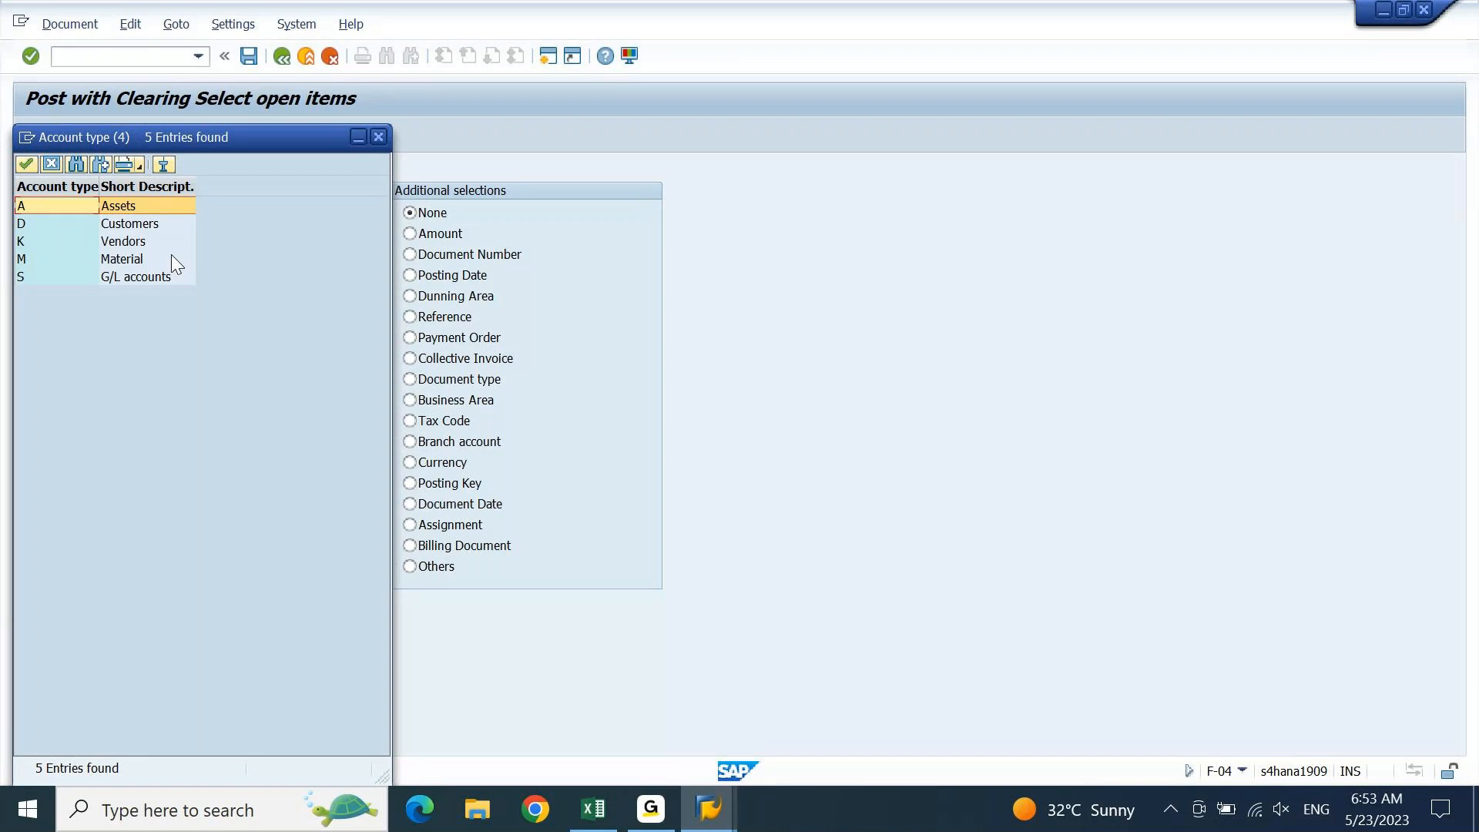
click(383, 137)
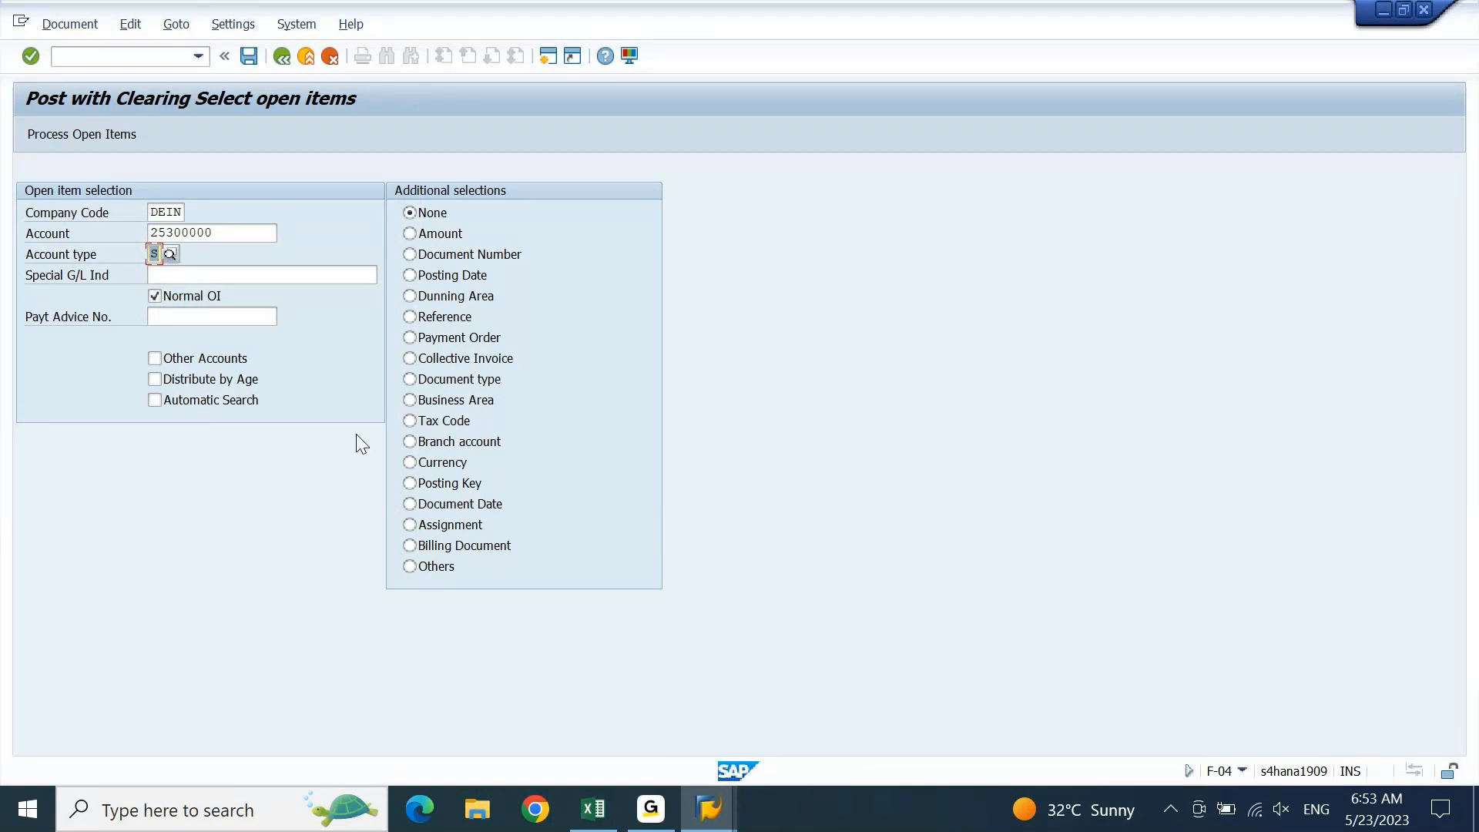
Copy the document number of the 13.000,00 INR item from the Outstanding Wages line item display and return to the open item selection
mouse_move(715, 824)
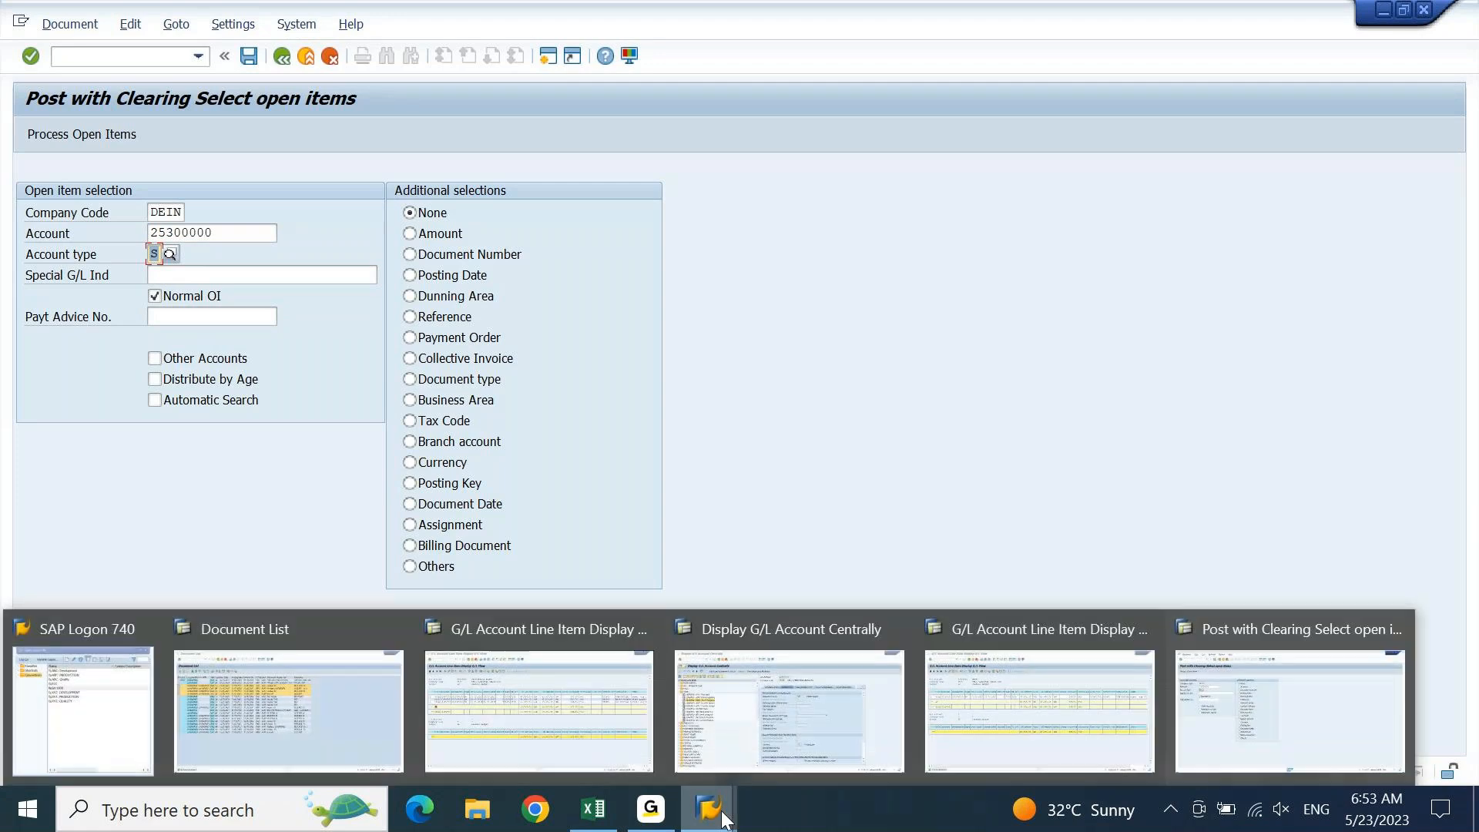
click(584, 736)
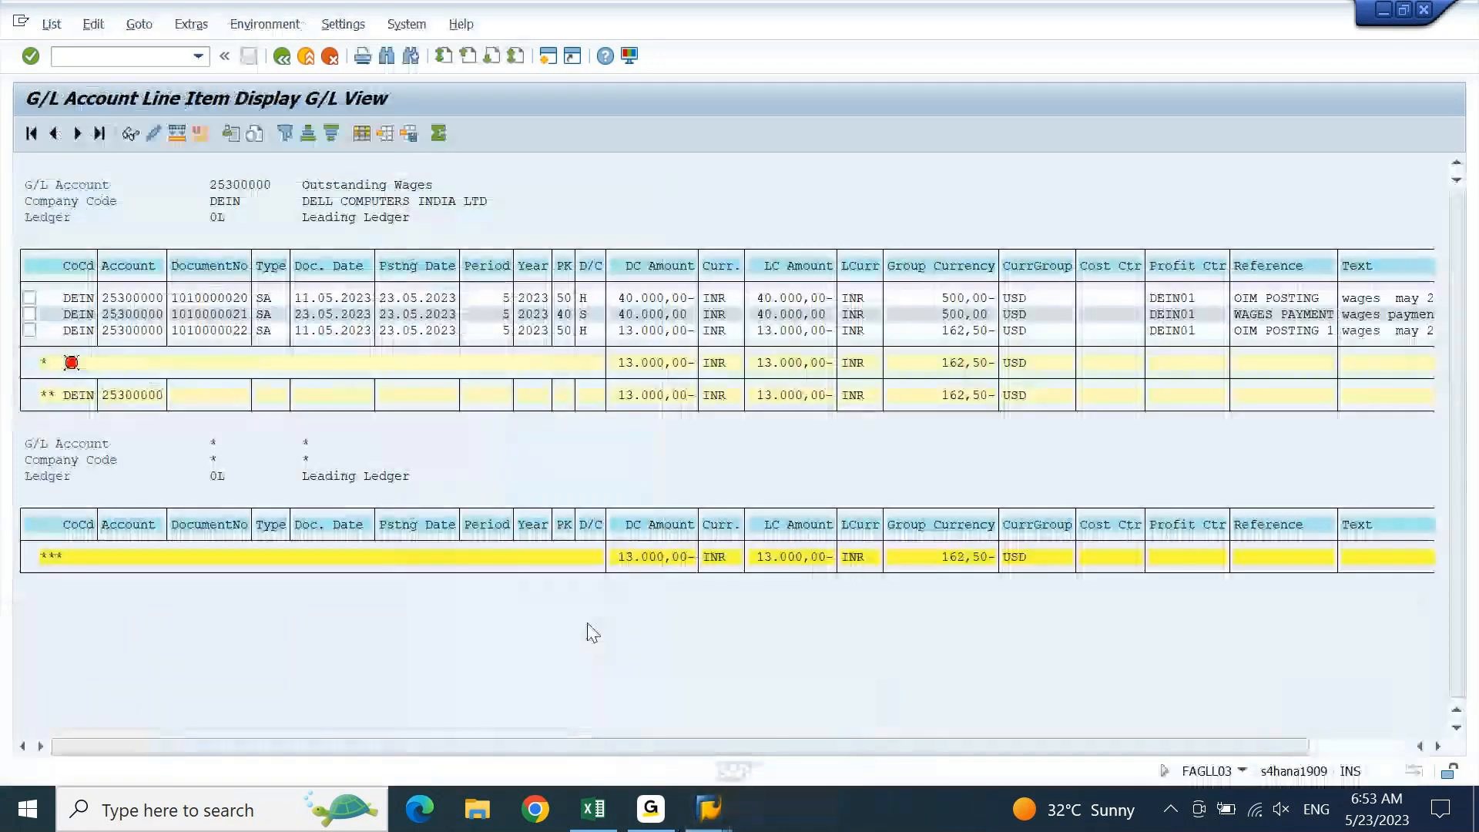
click(685, 331)
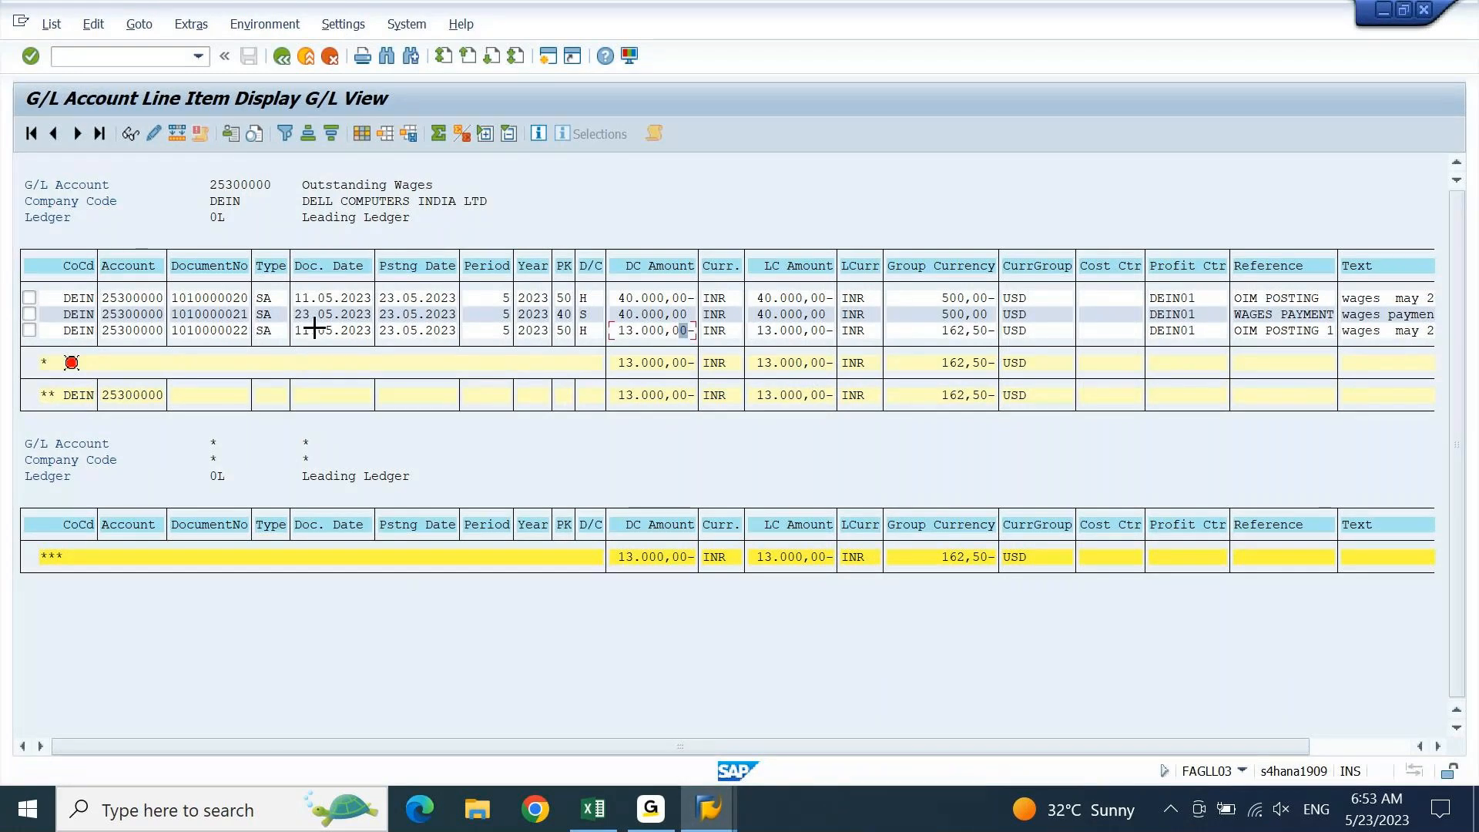
drag(171, 329, 252, 332)
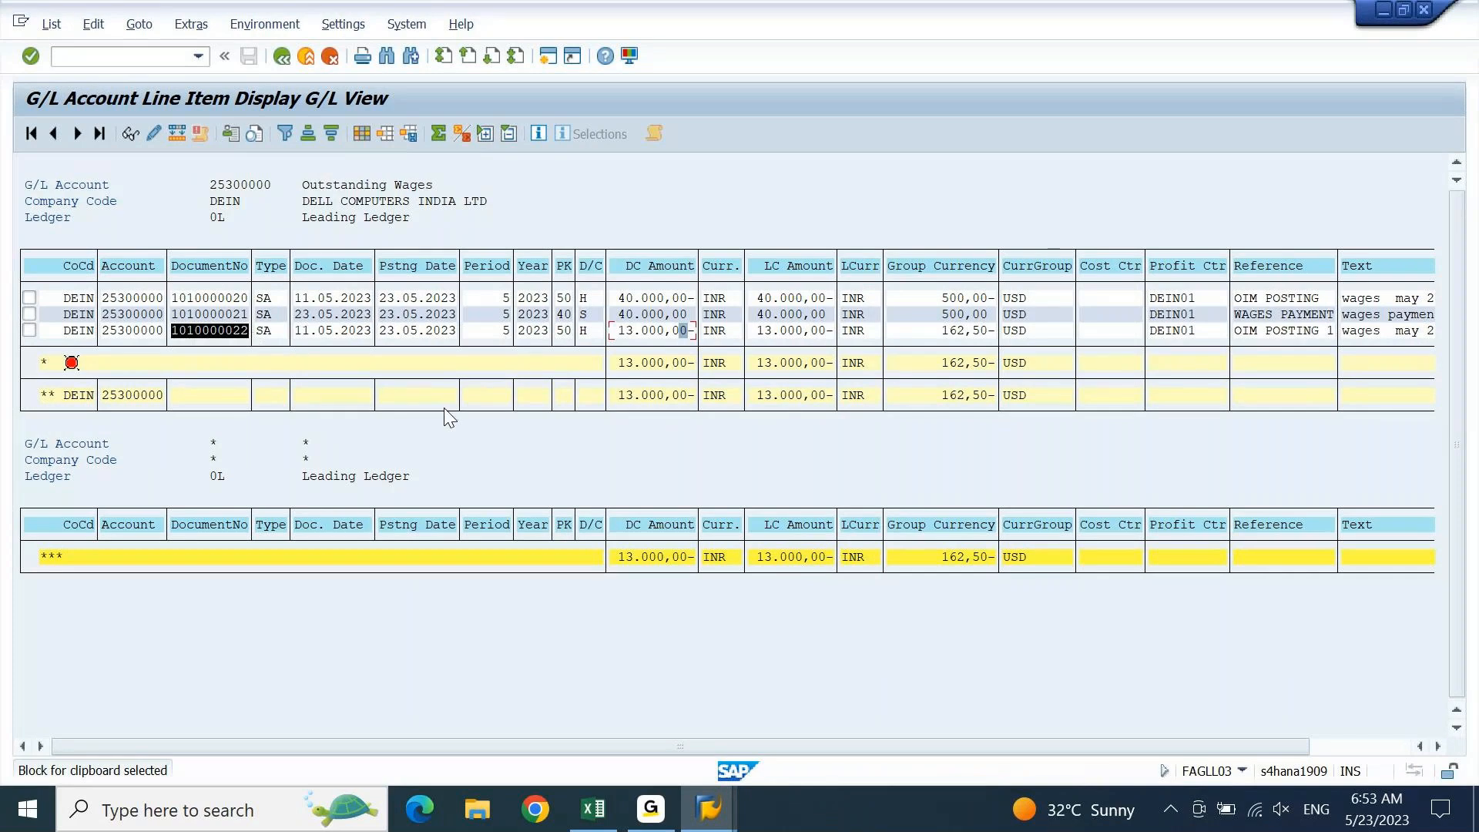
key(ctrl+c)
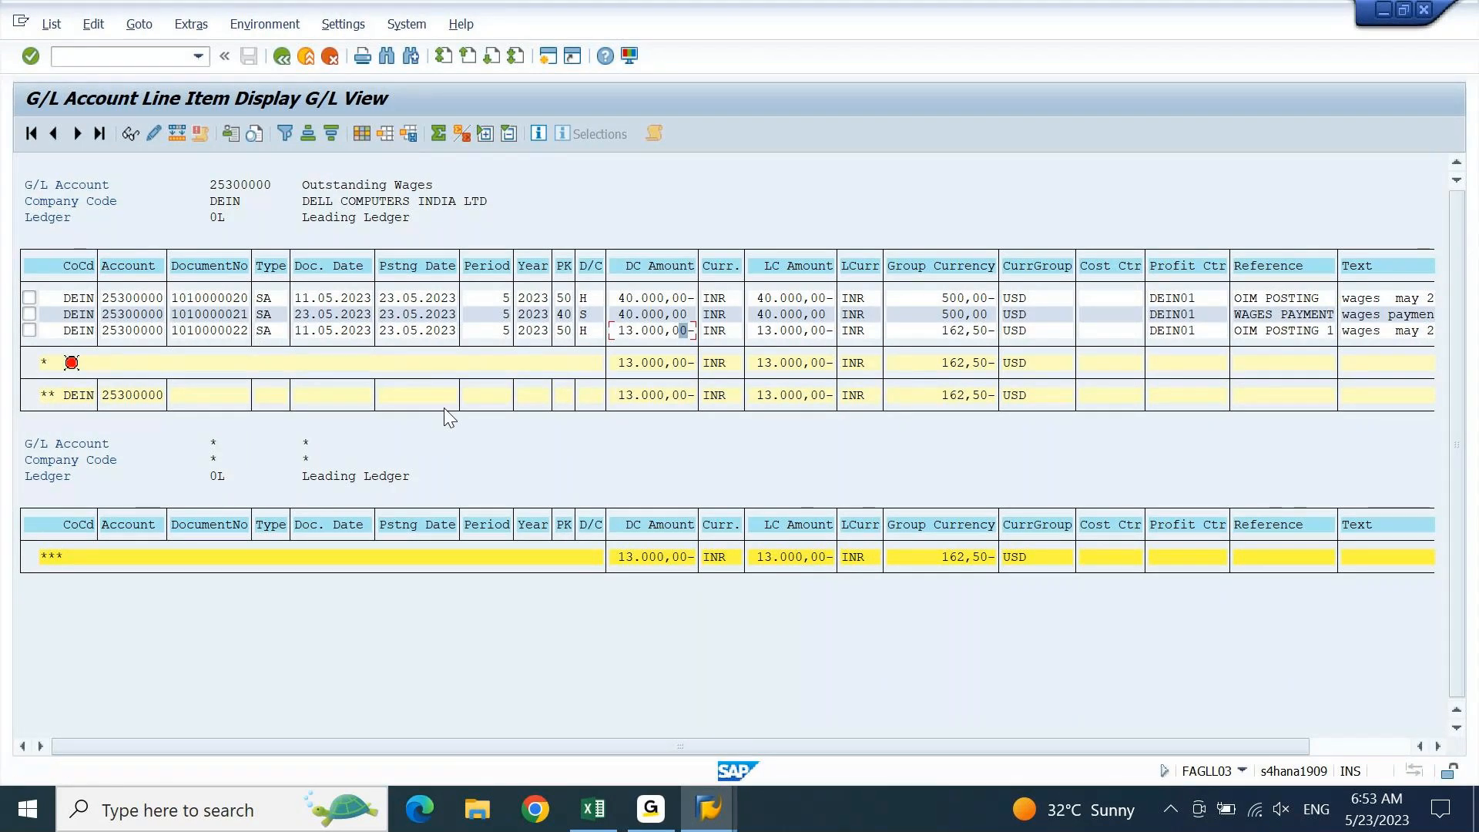
click(742, 811)
mouse_move(732, 809)
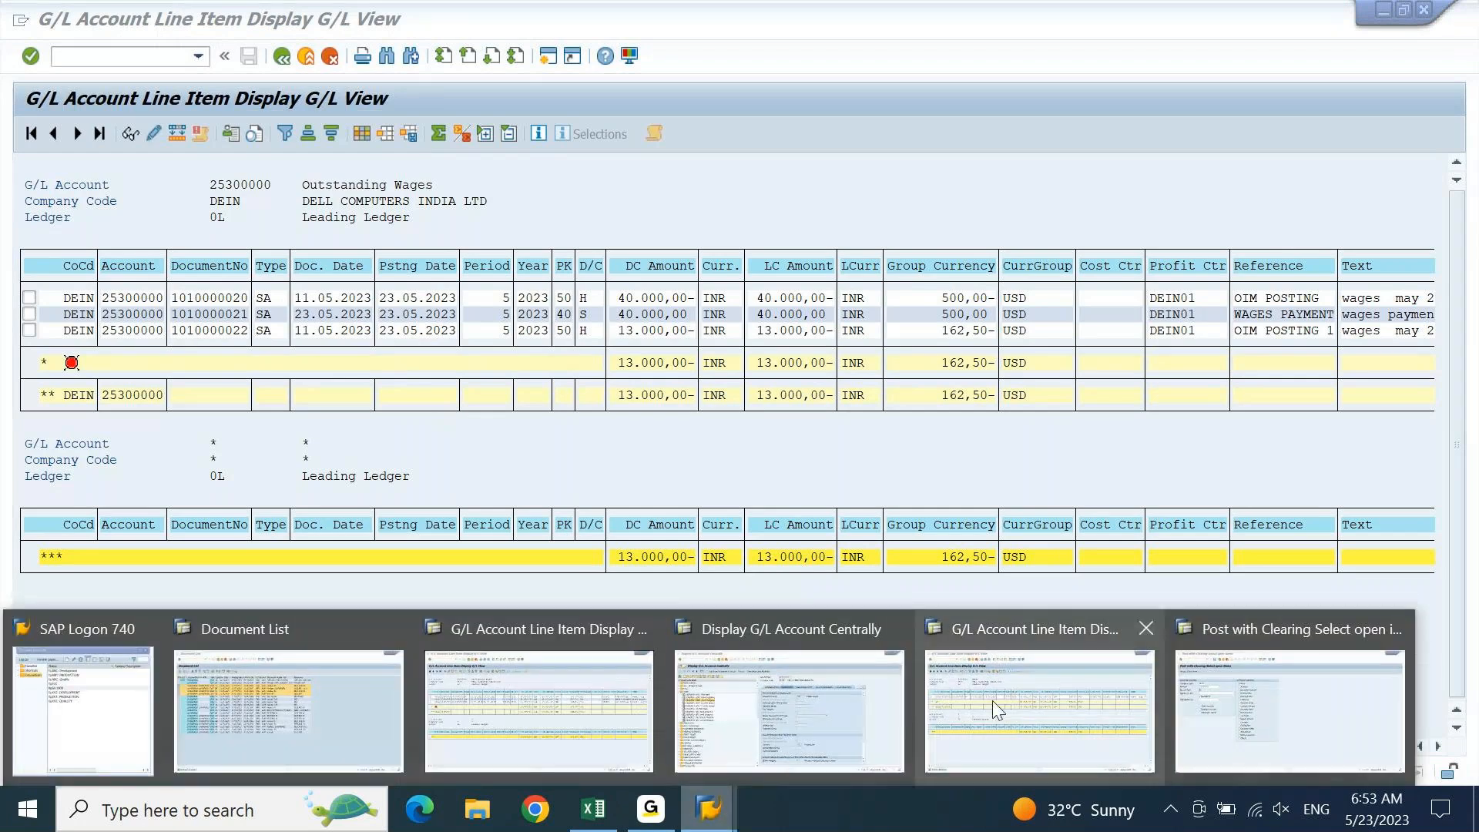
click(1291, 709)
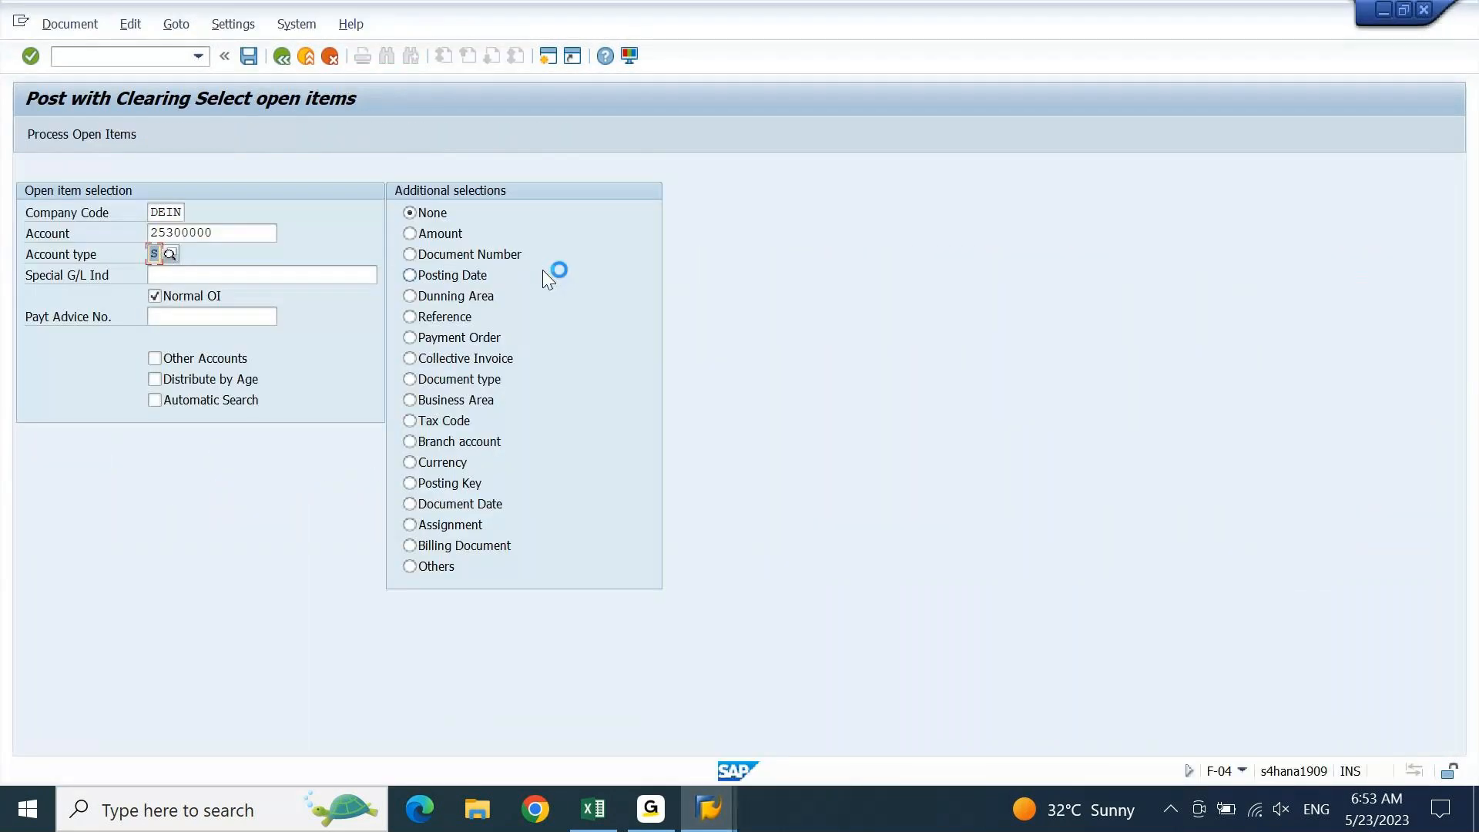
Restrict the open items by Document Number, using the copied document number as the From value
click(502, 255)
key(Return)
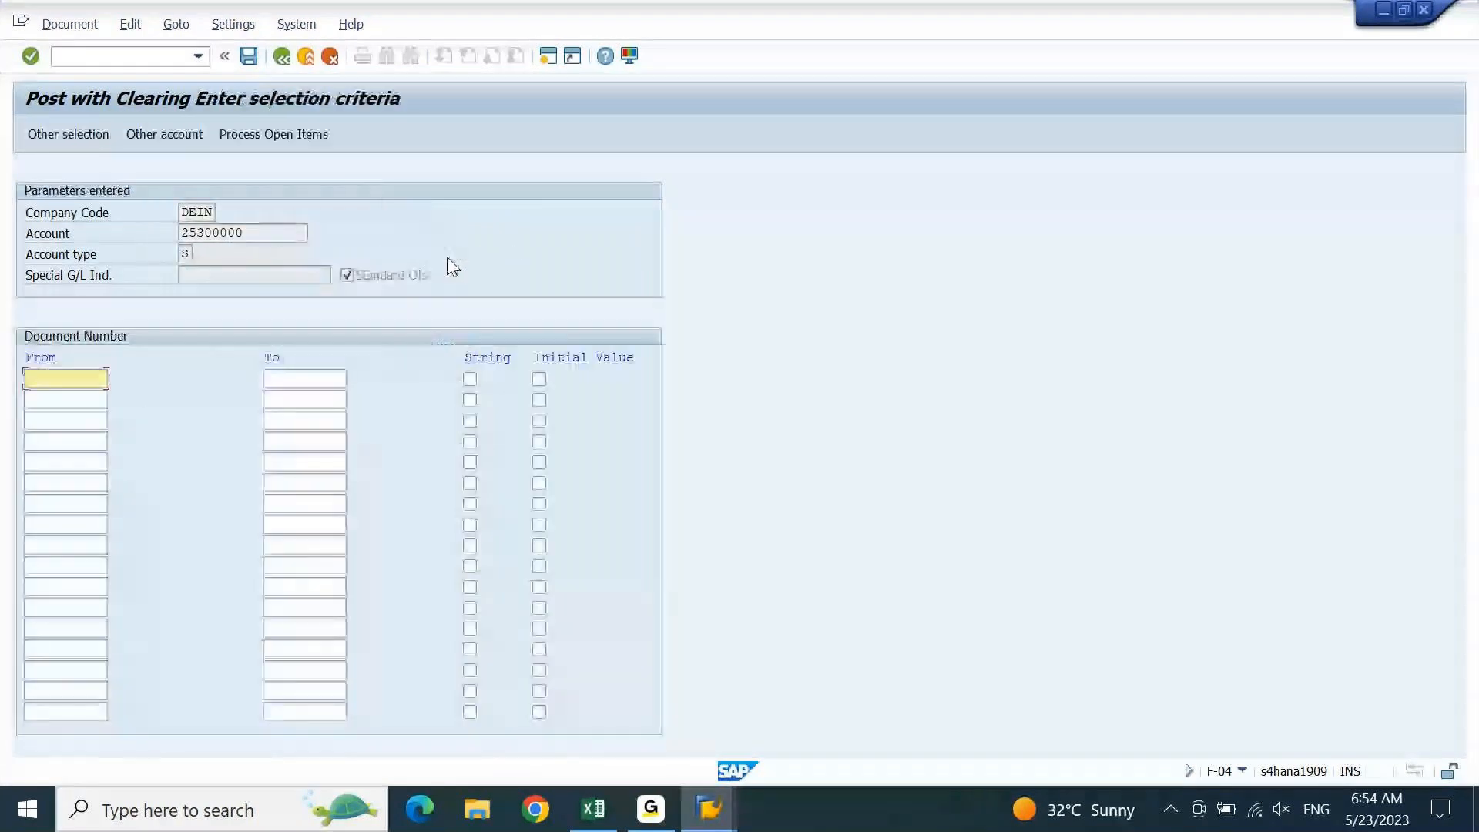
key(ctrl+v)
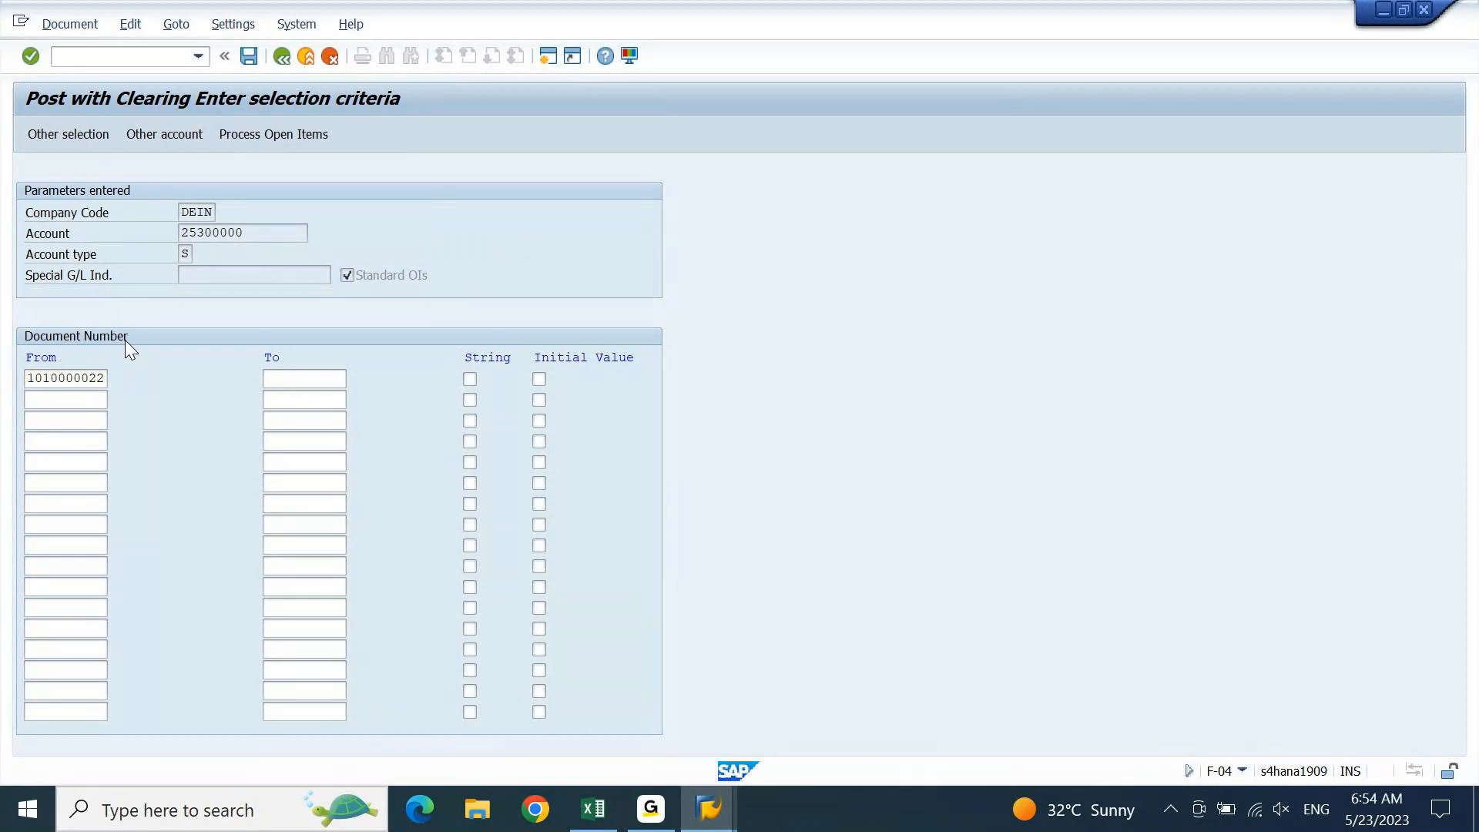
key(Return)
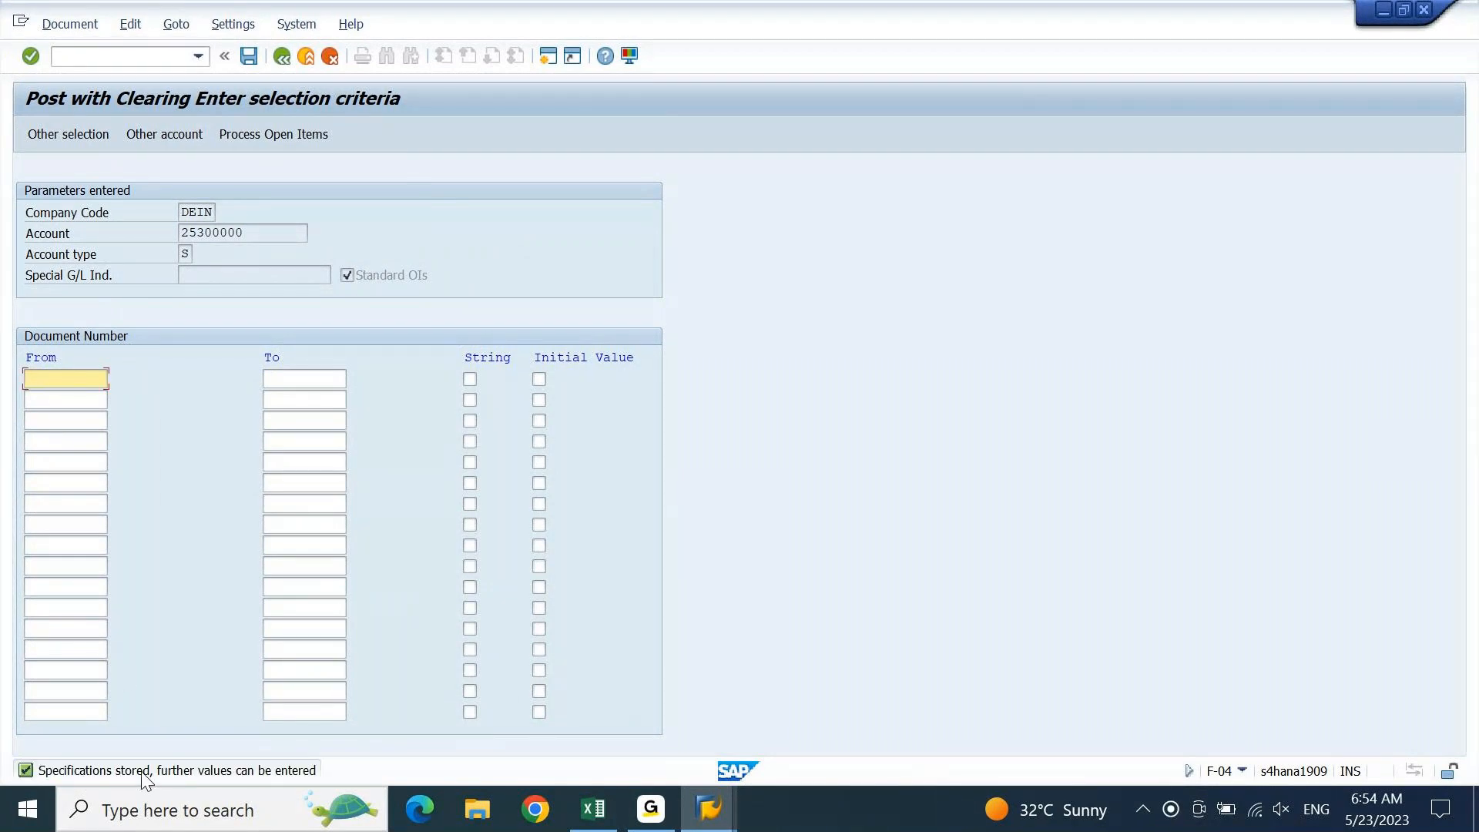
Process the open items and check the selected item's document number and gross amount against the entered, assigned and not assigned amounts
click(279, 137)
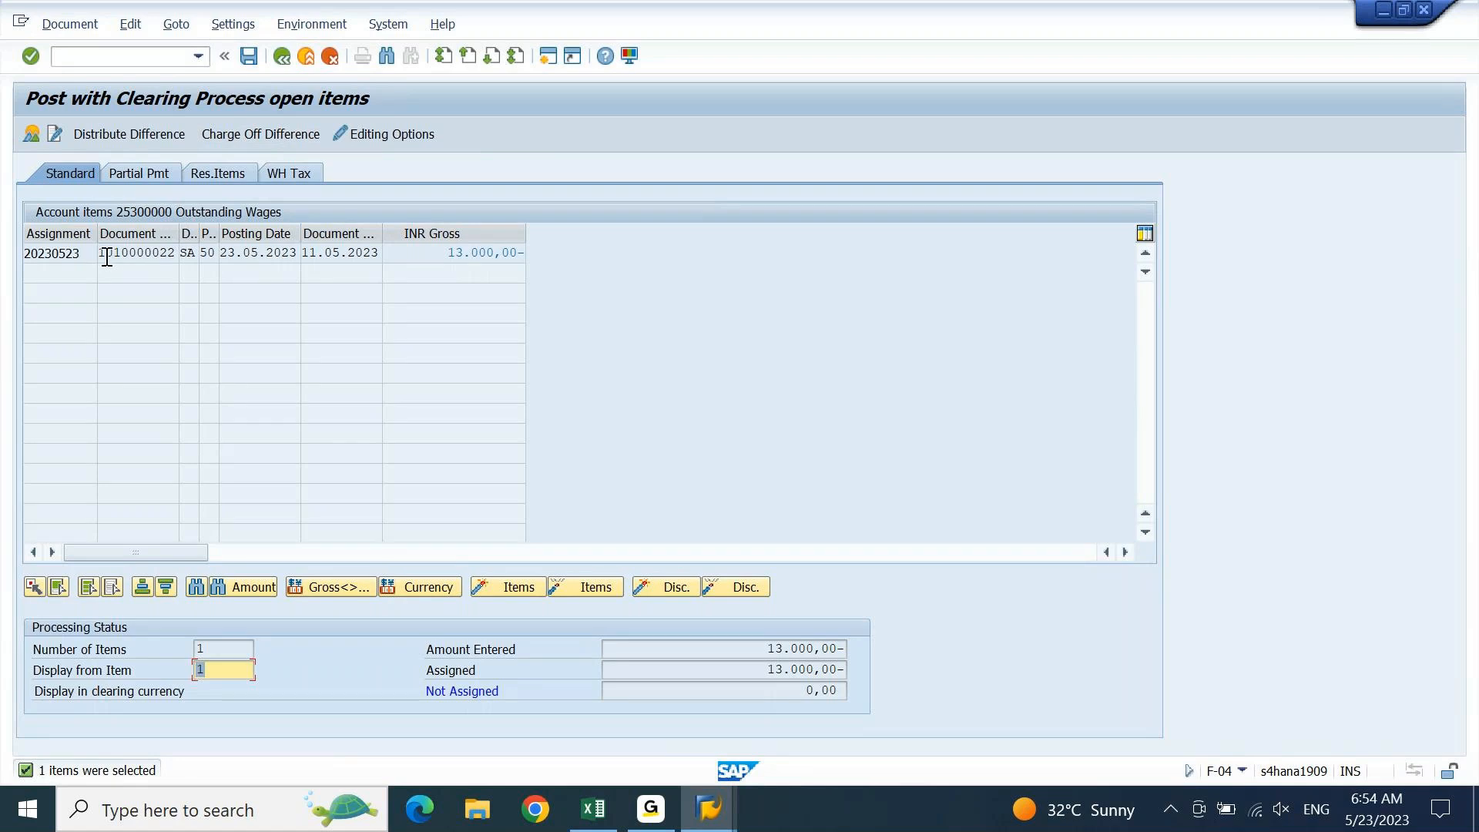
drag(97, 255, 183, 262)
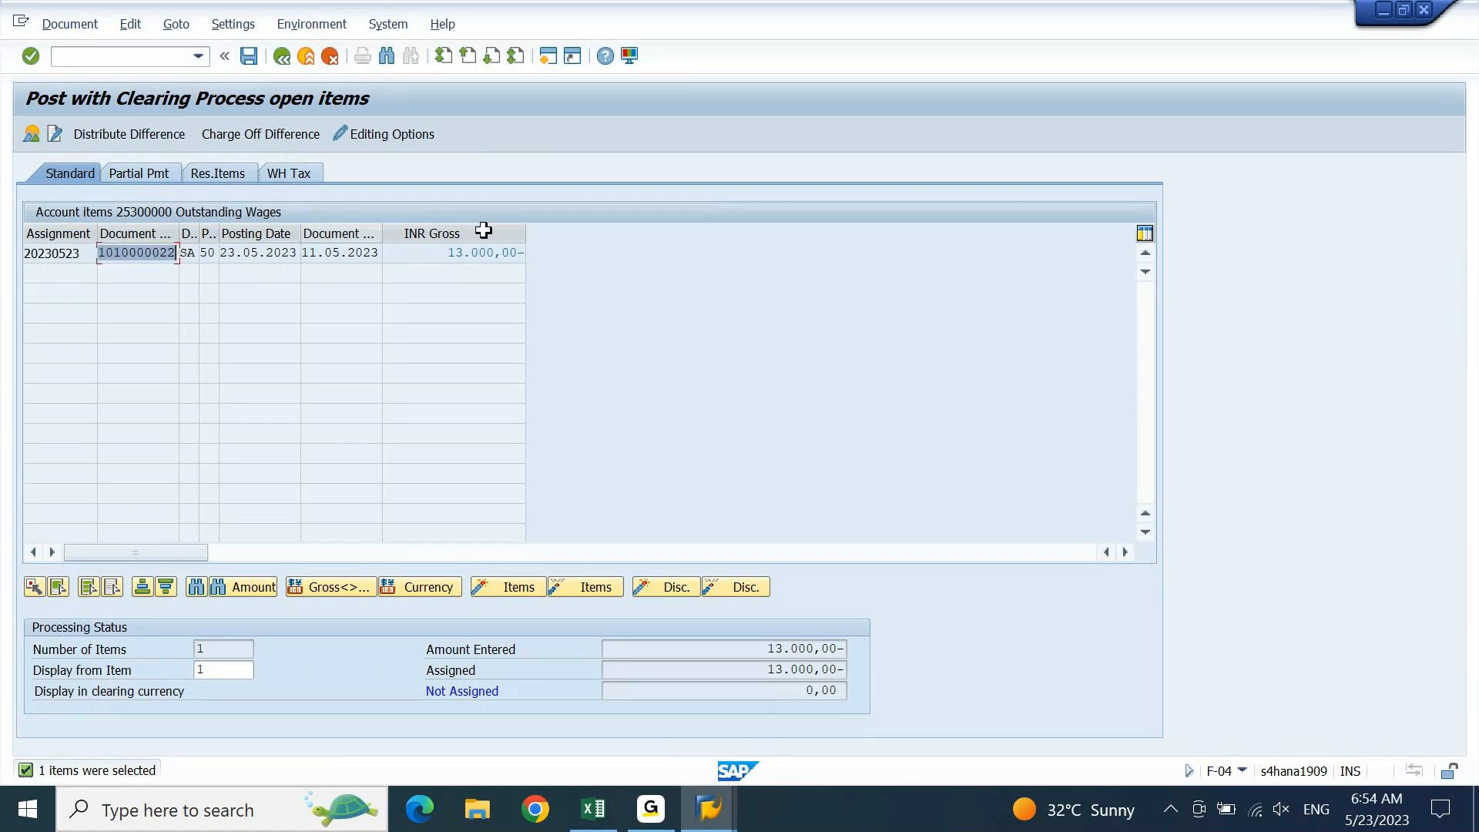
drag(446, 253, 521, 255)
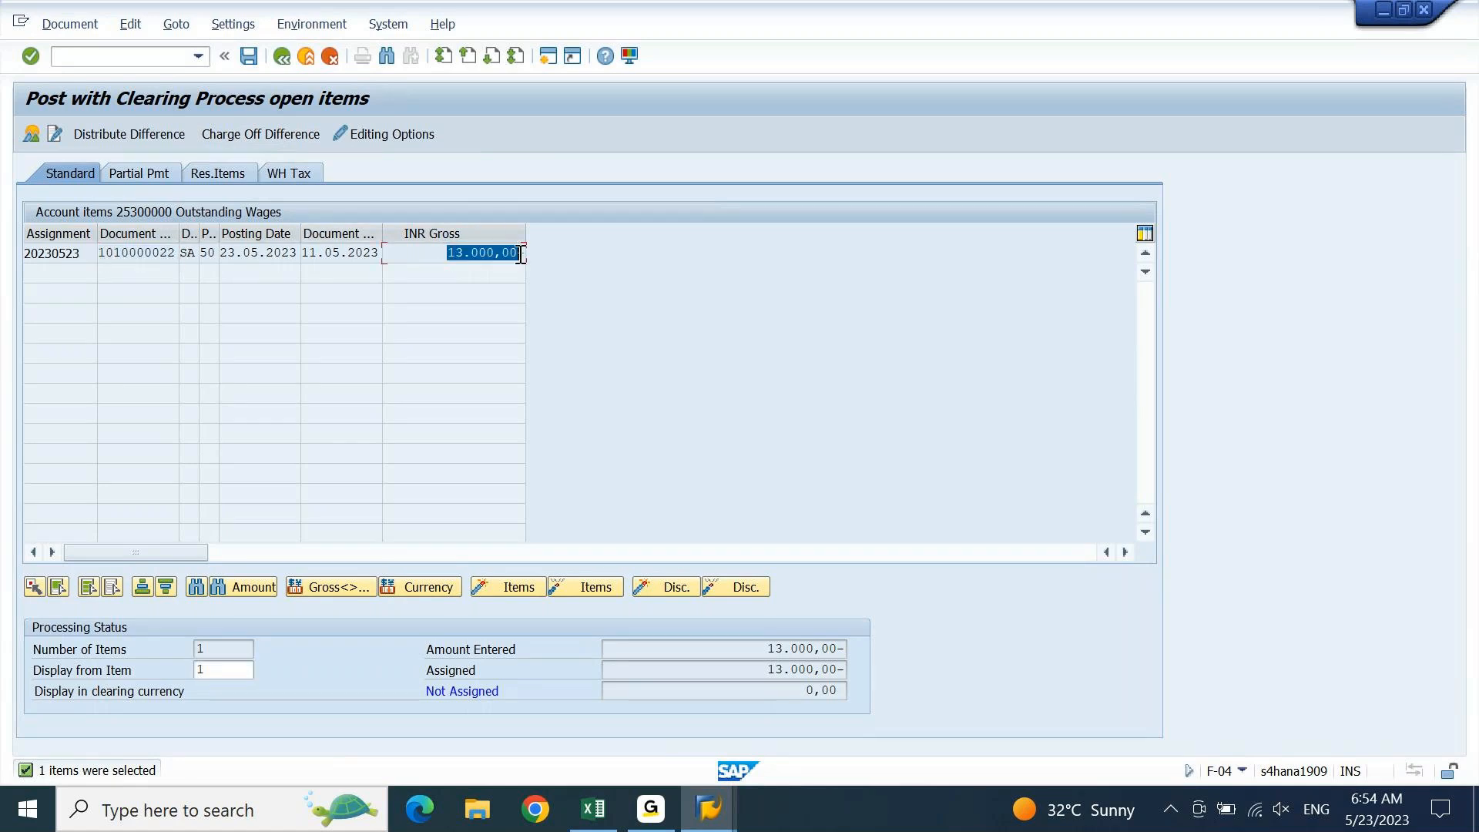
drag(765, 649, 869, 654)
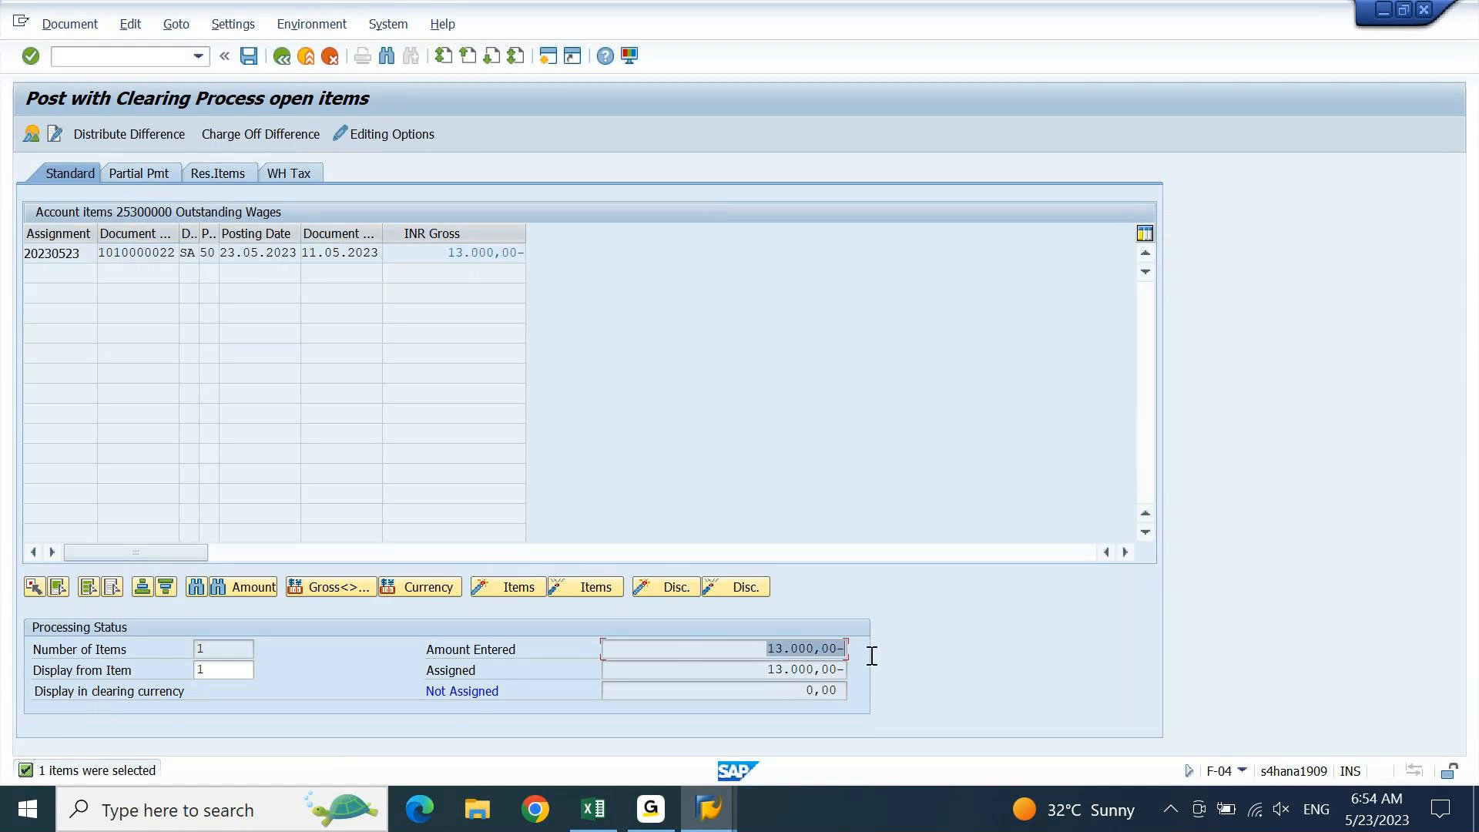
drag(767, 669, 860, 682)
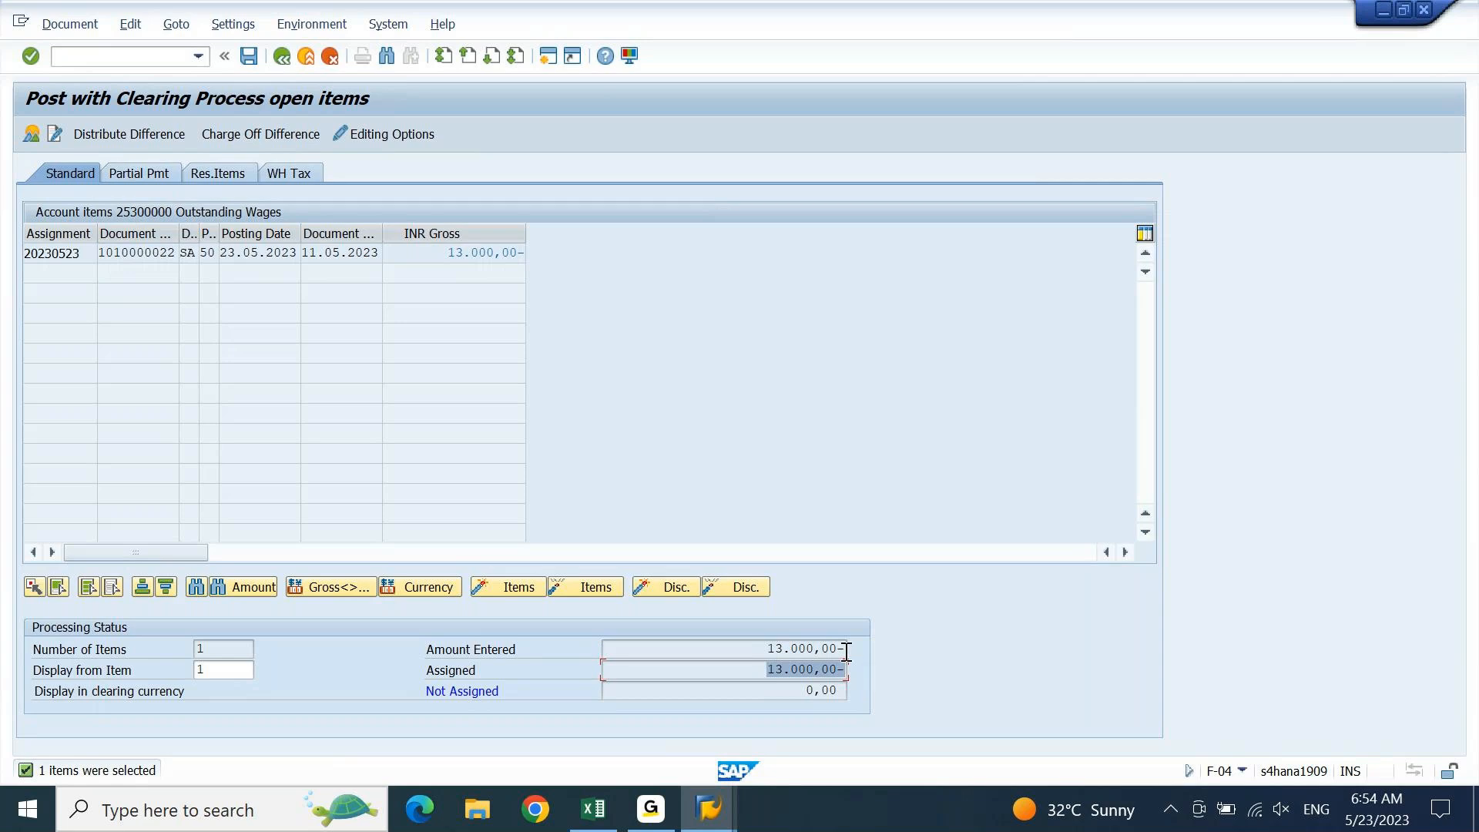
drag(803, 691, 865, 693)
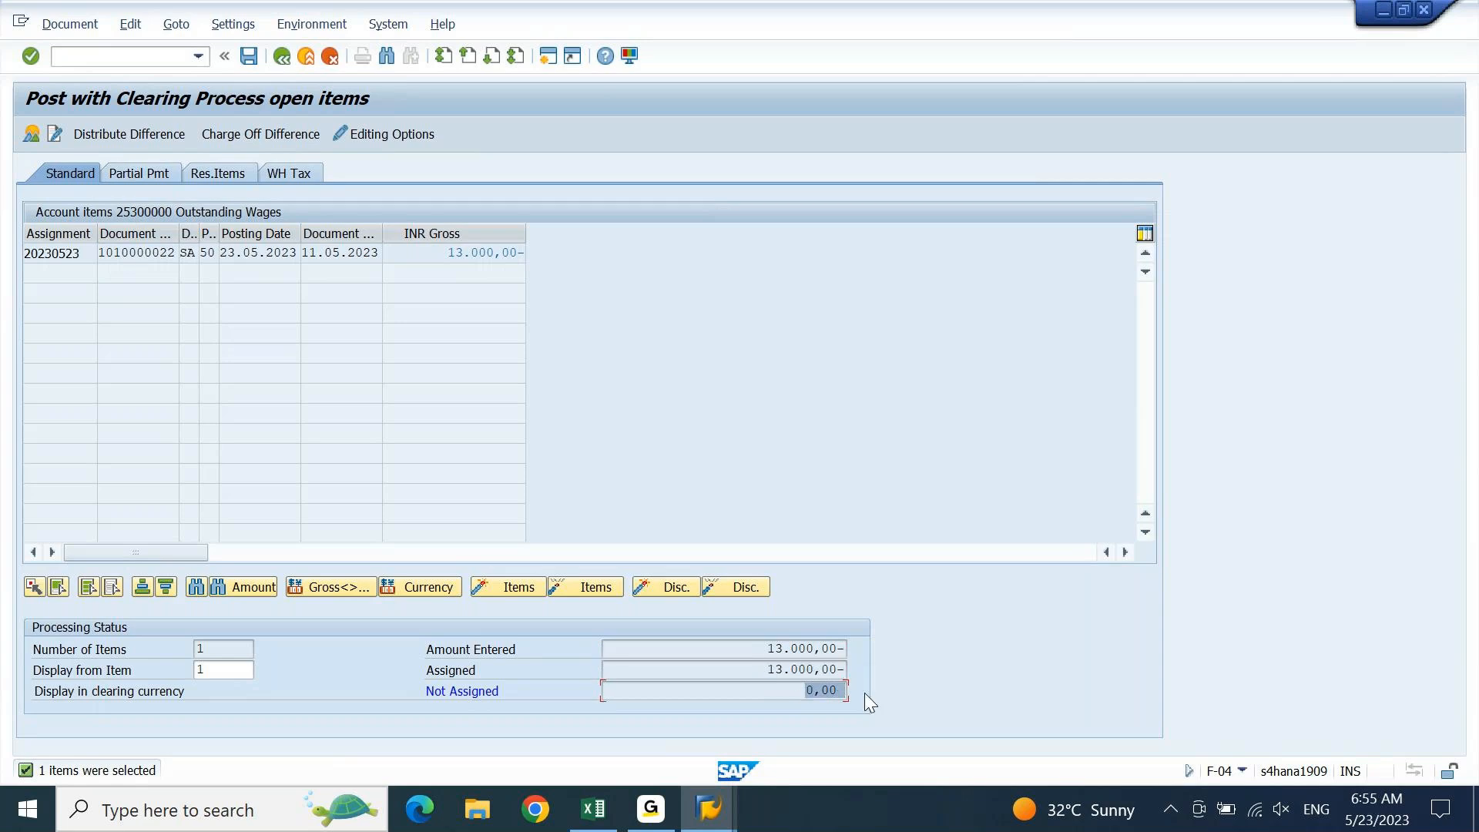
Simulate the clearing document and run its general ledger simulation
click(72, 24)
click(72, 24)
click(72, 24)
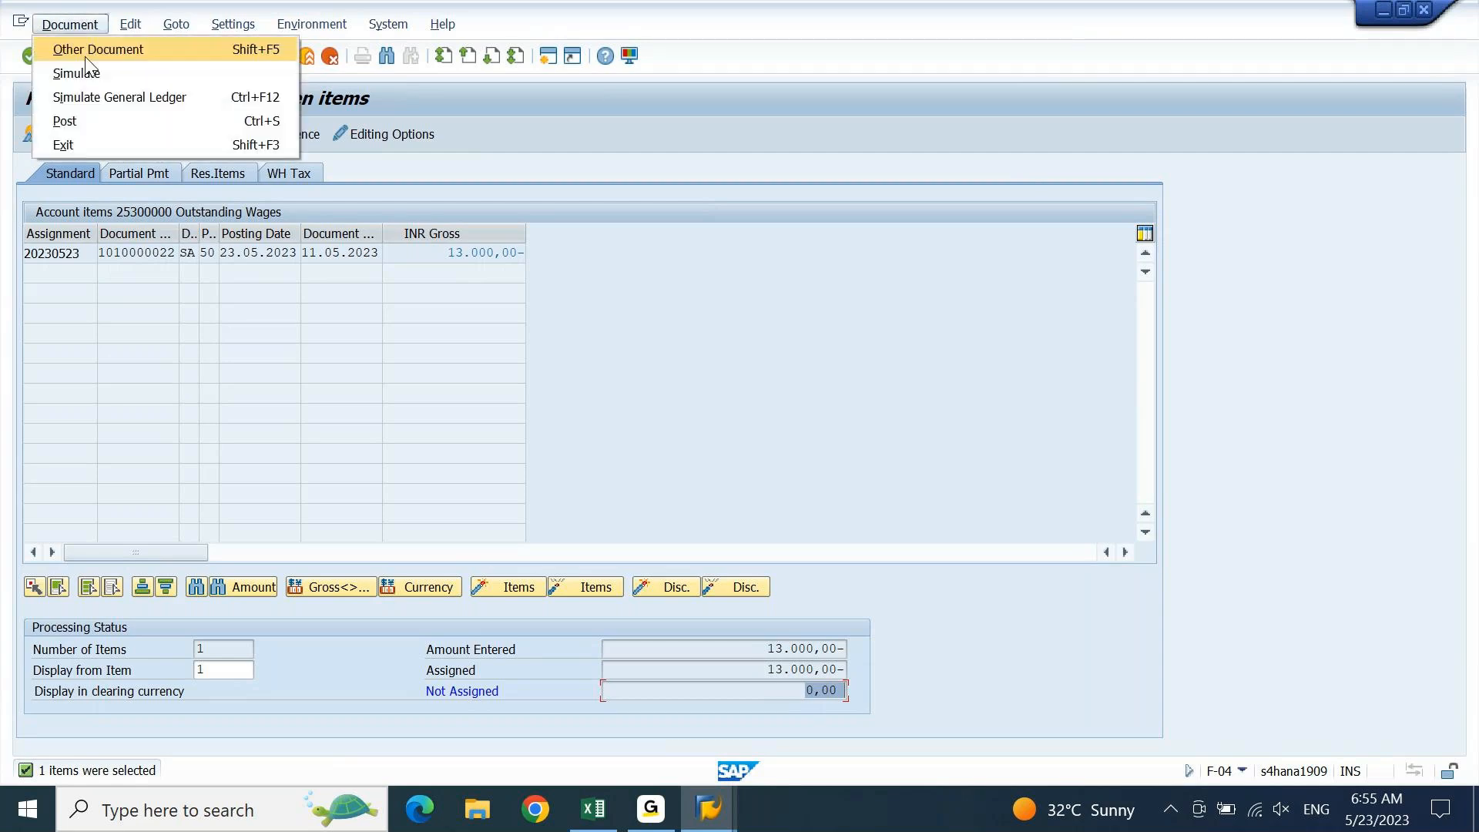
click(87, 70)
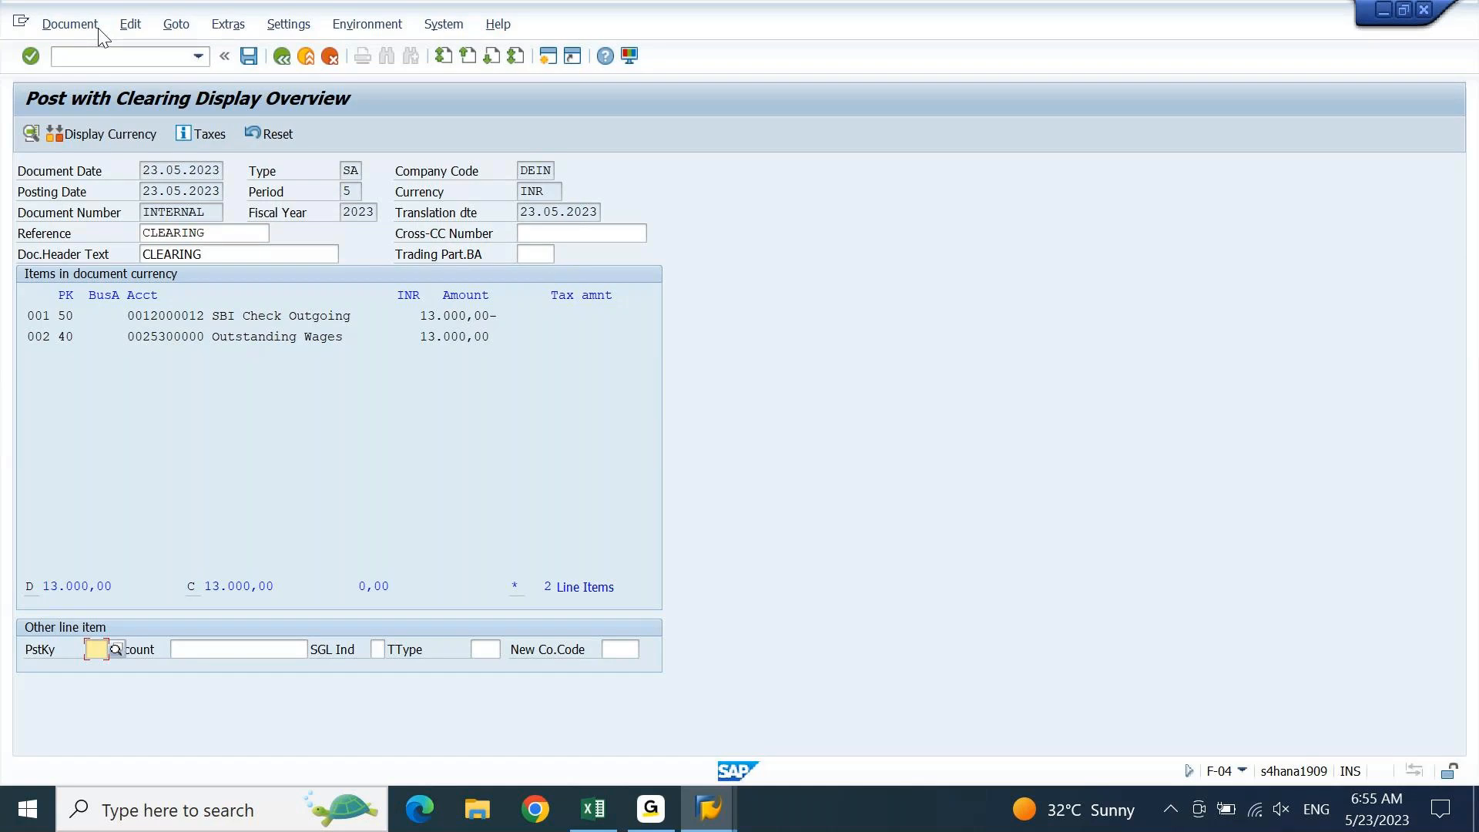
click(100, 141)
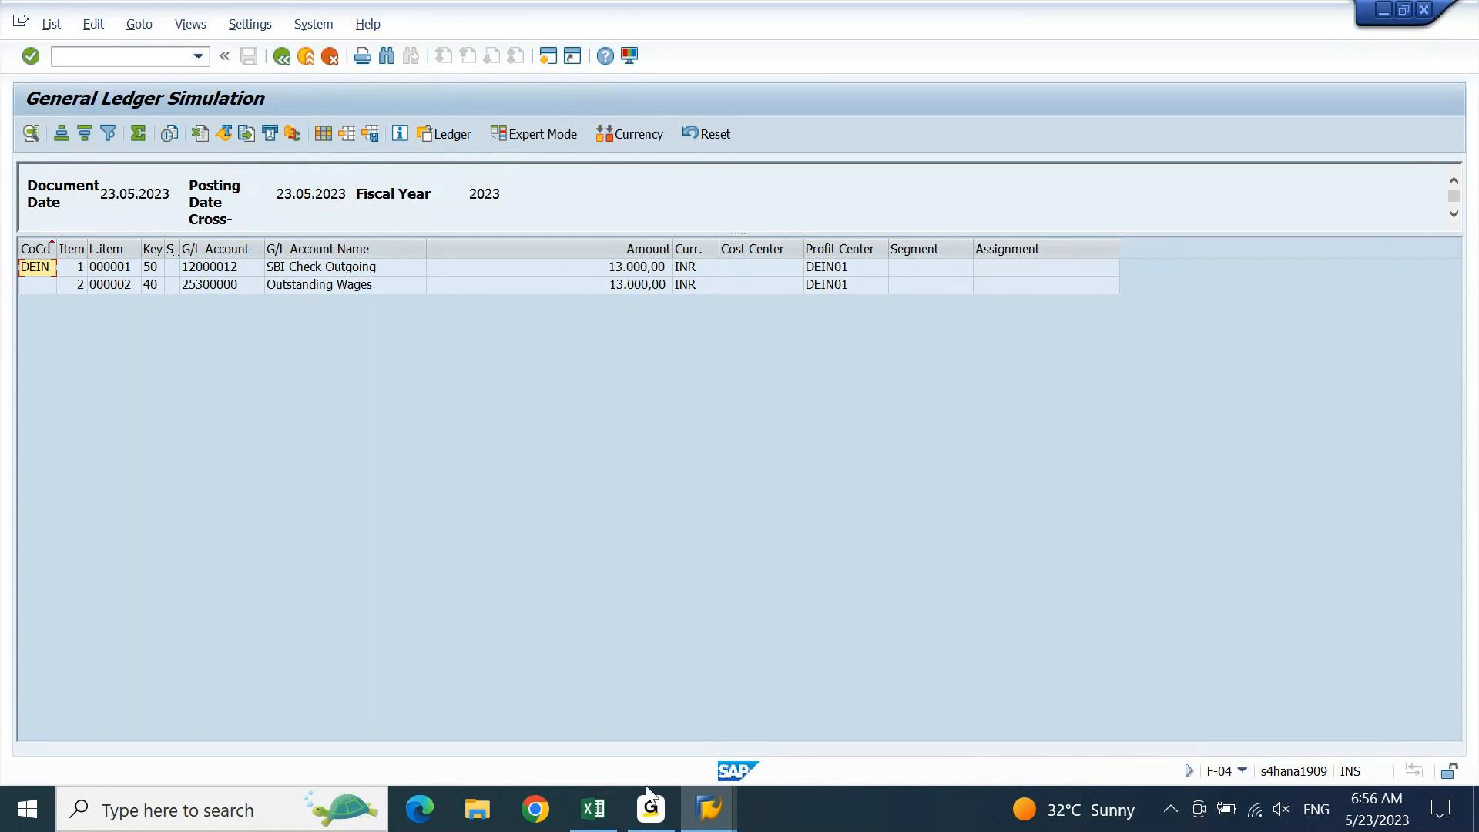
Compare the profit center of the 13.000,00 INR item in the Outstanding Wages line items with the Outstanding Wages line in the general ledger simulation
click(707, 809)
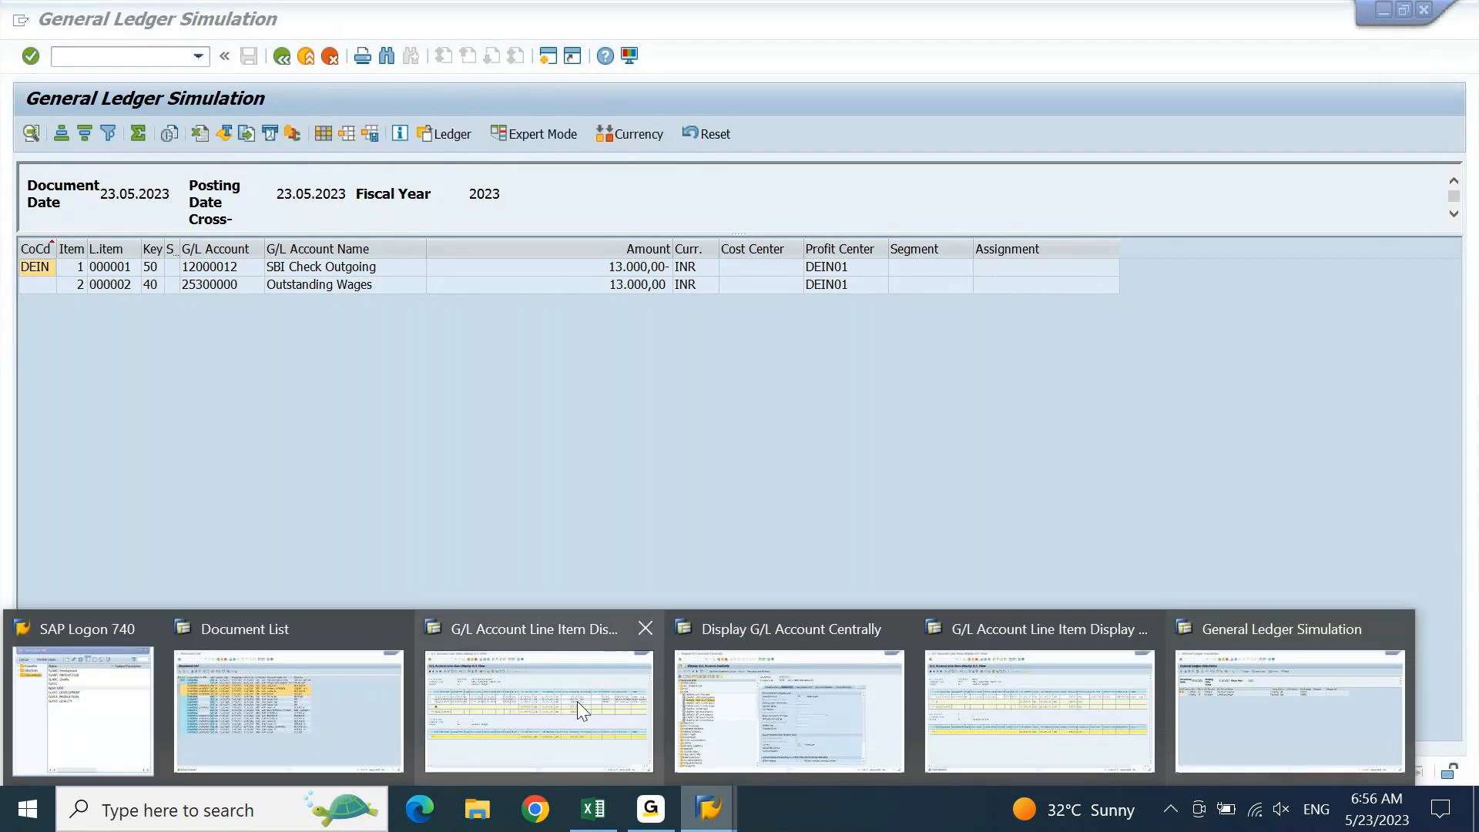
click(577, 701)
click(790, 331)
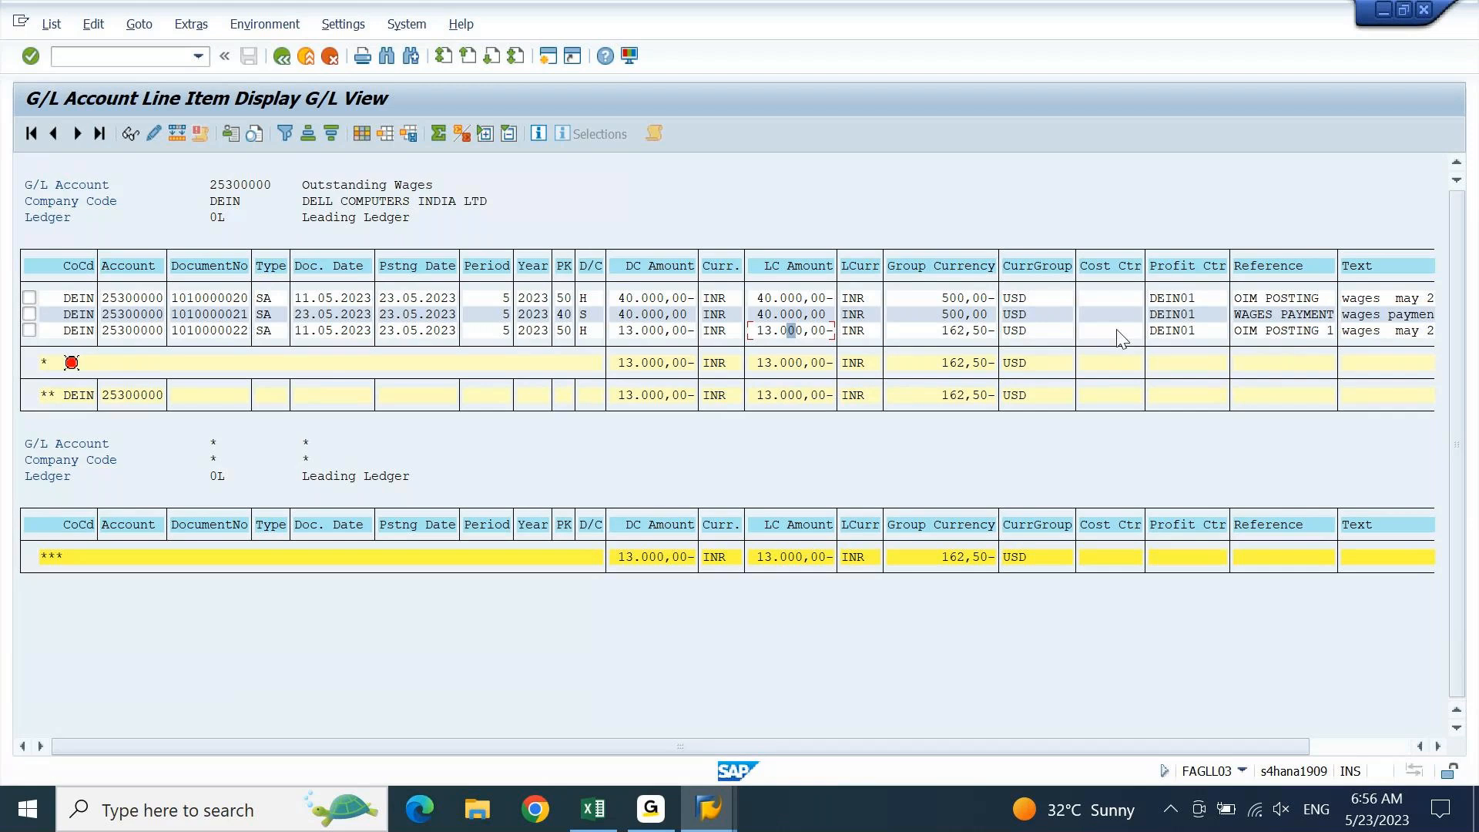
click(1178, 332)
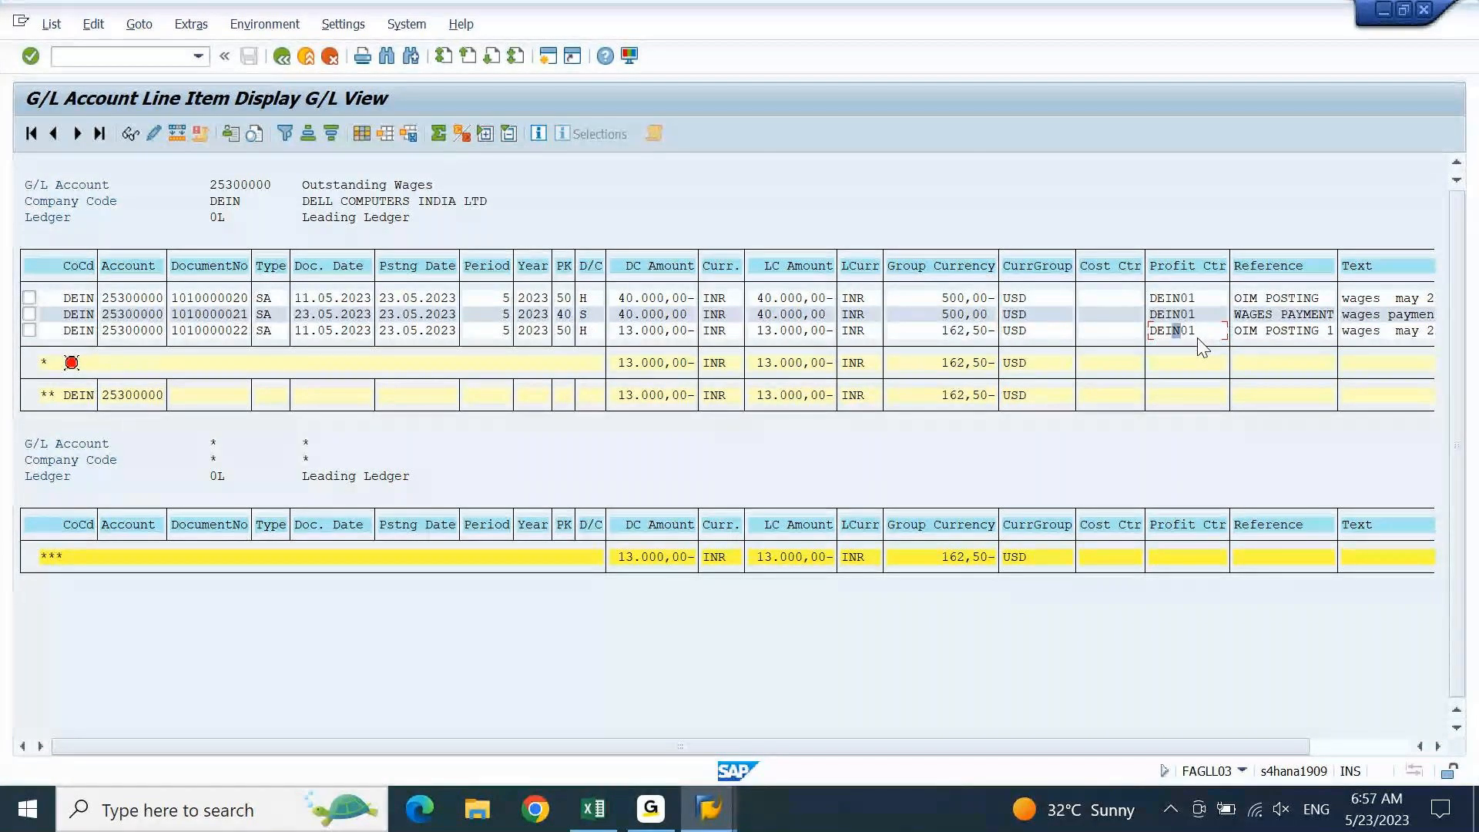
click(1200, 339)
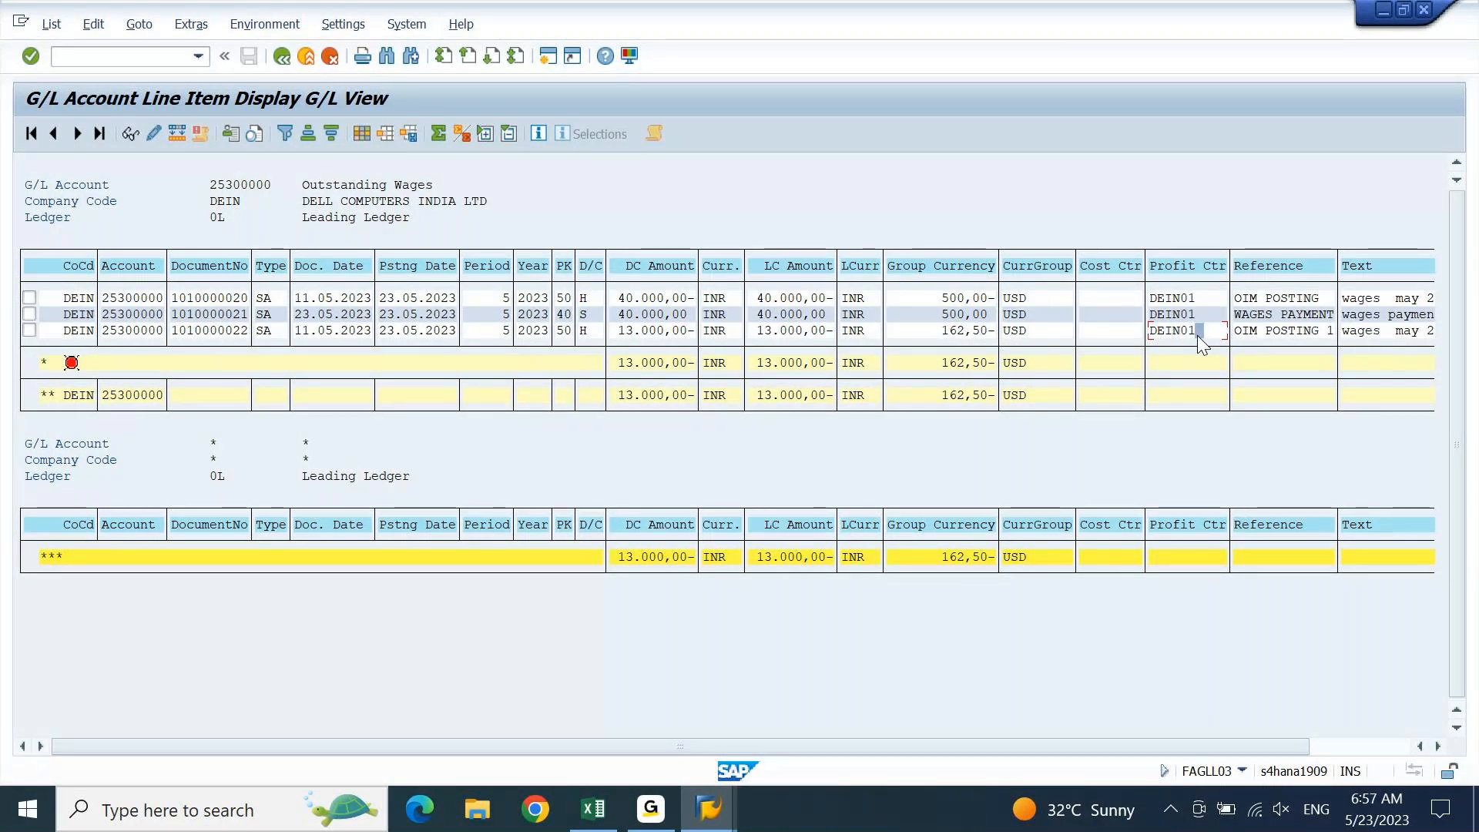
key(alt+Tab)
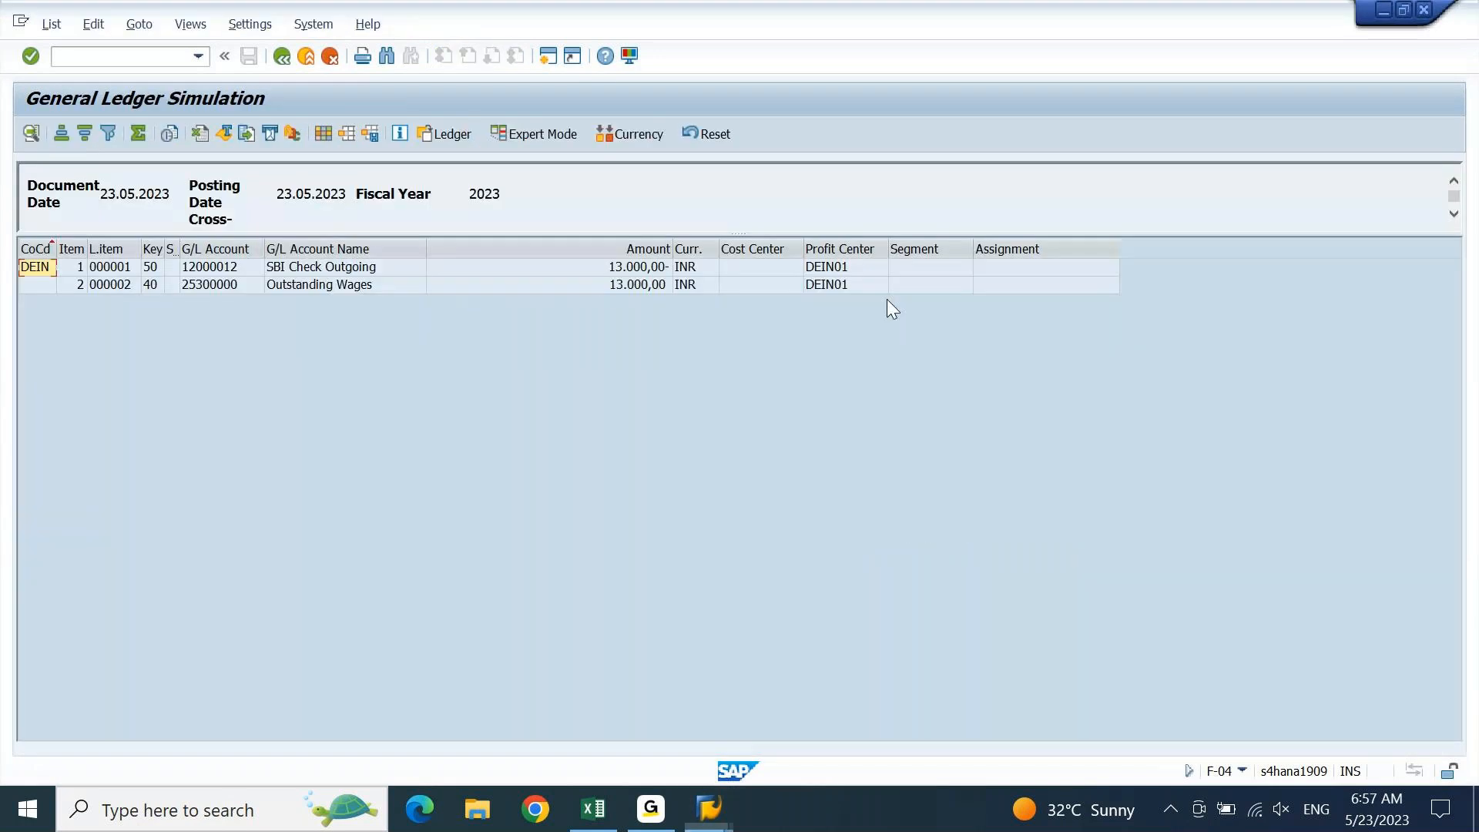
click(839, 287)
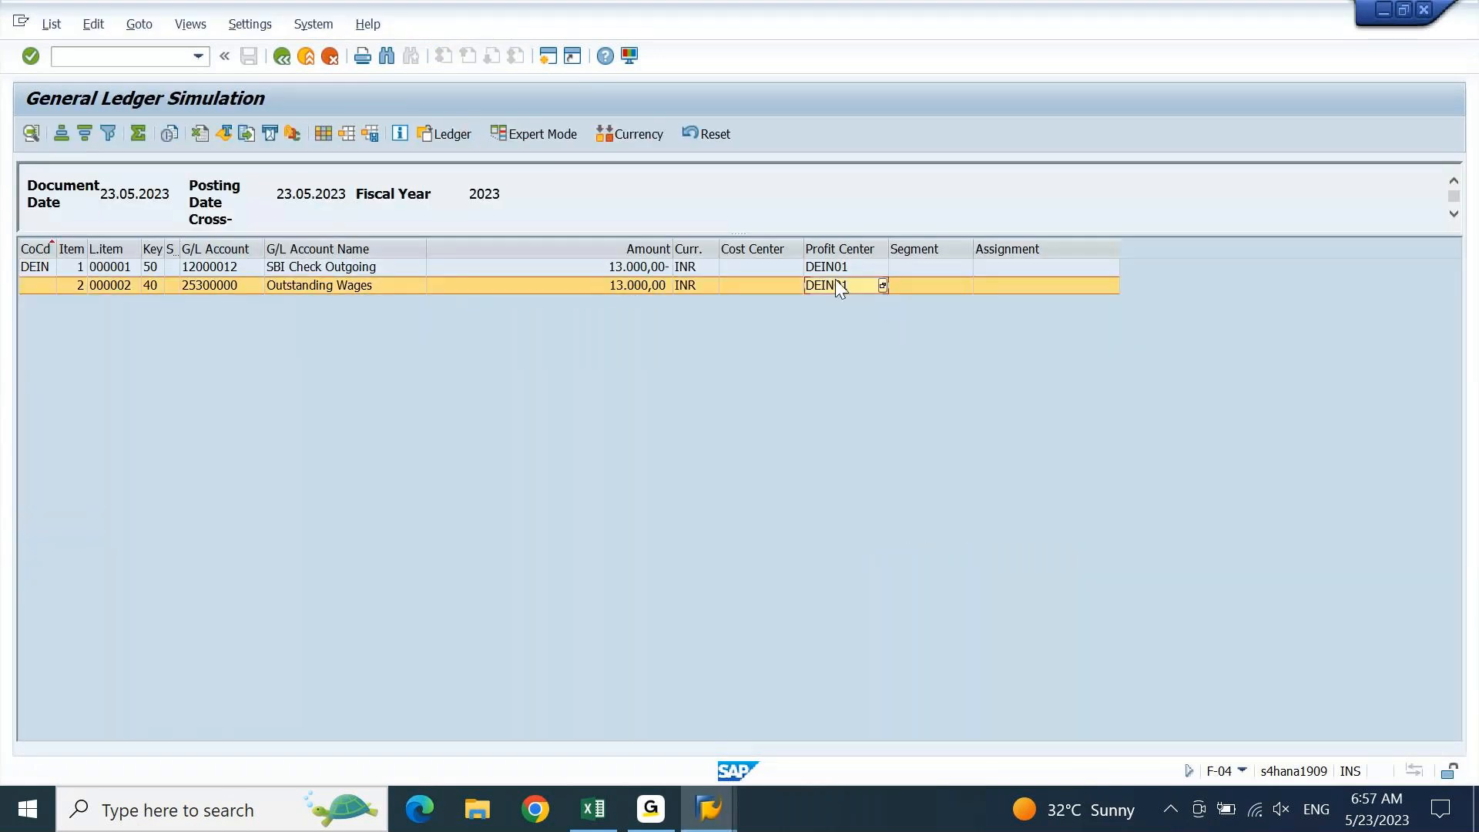
Open the document splitting simulation in Expert Mode, expand both items and widen the Assignment Origin column to examine how their account assignments are derived
click(549, 133)
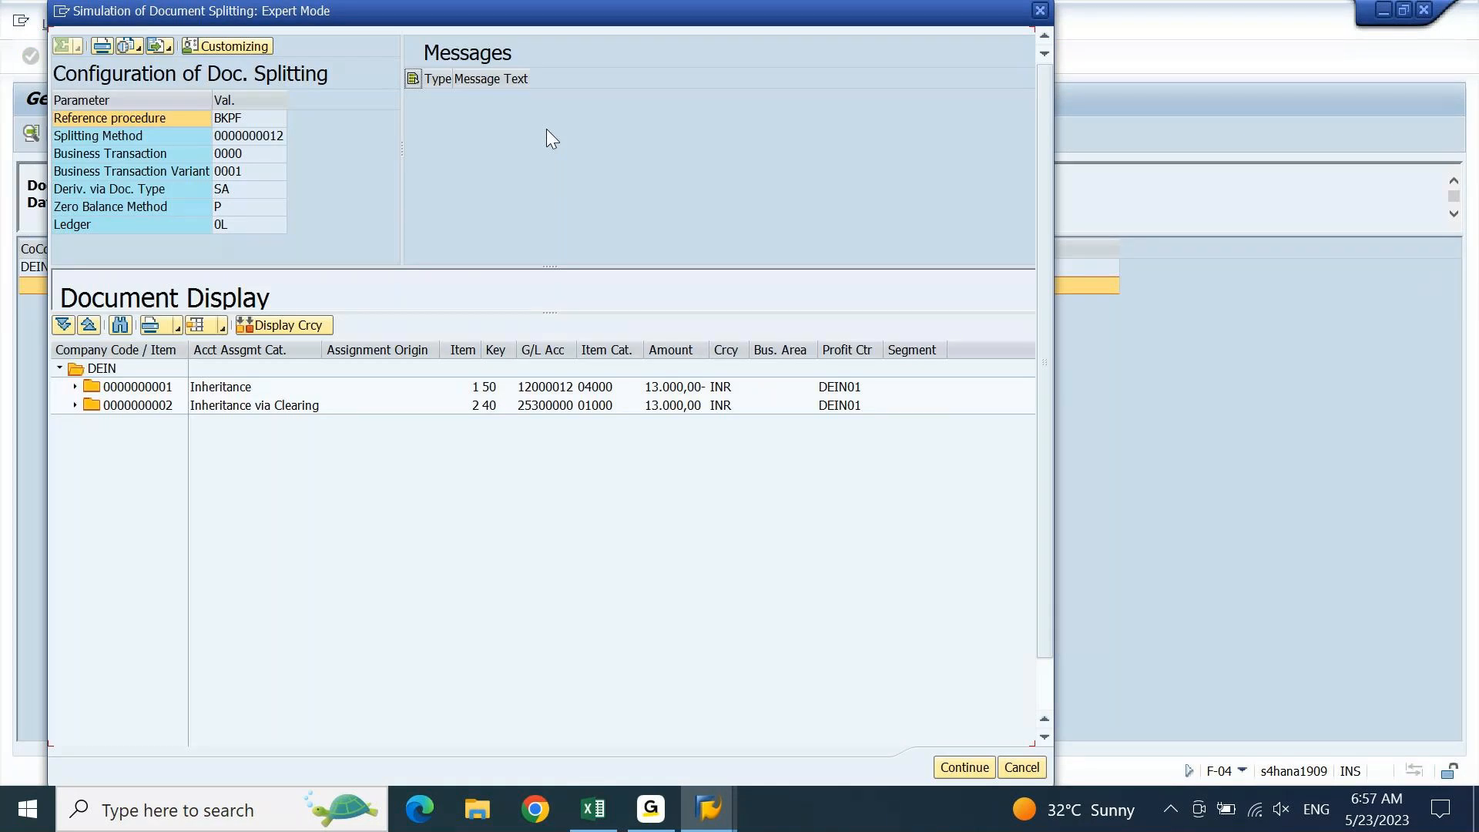
click(234, 406)
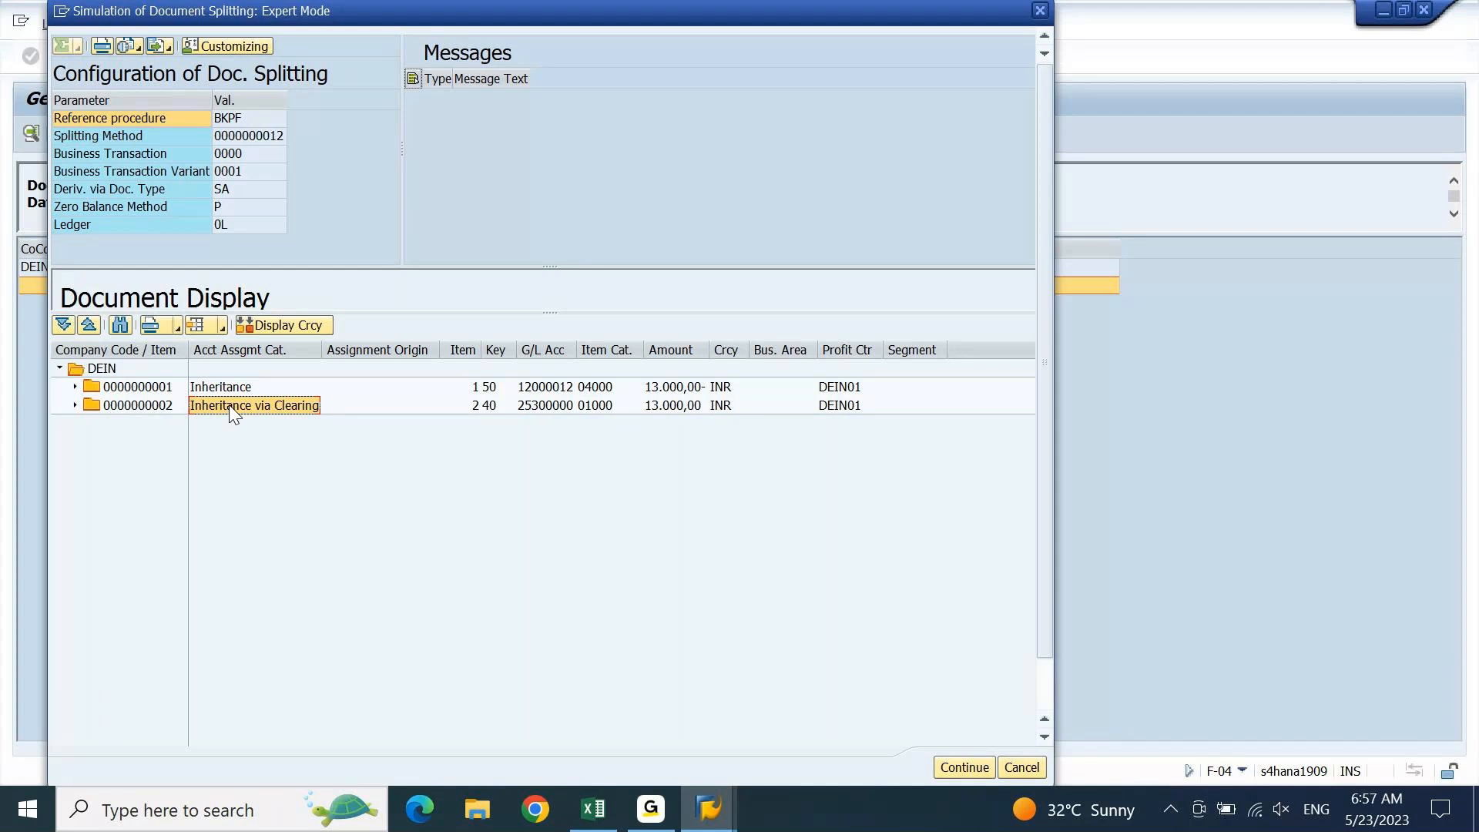
click(73, 387)
click(348, 407)
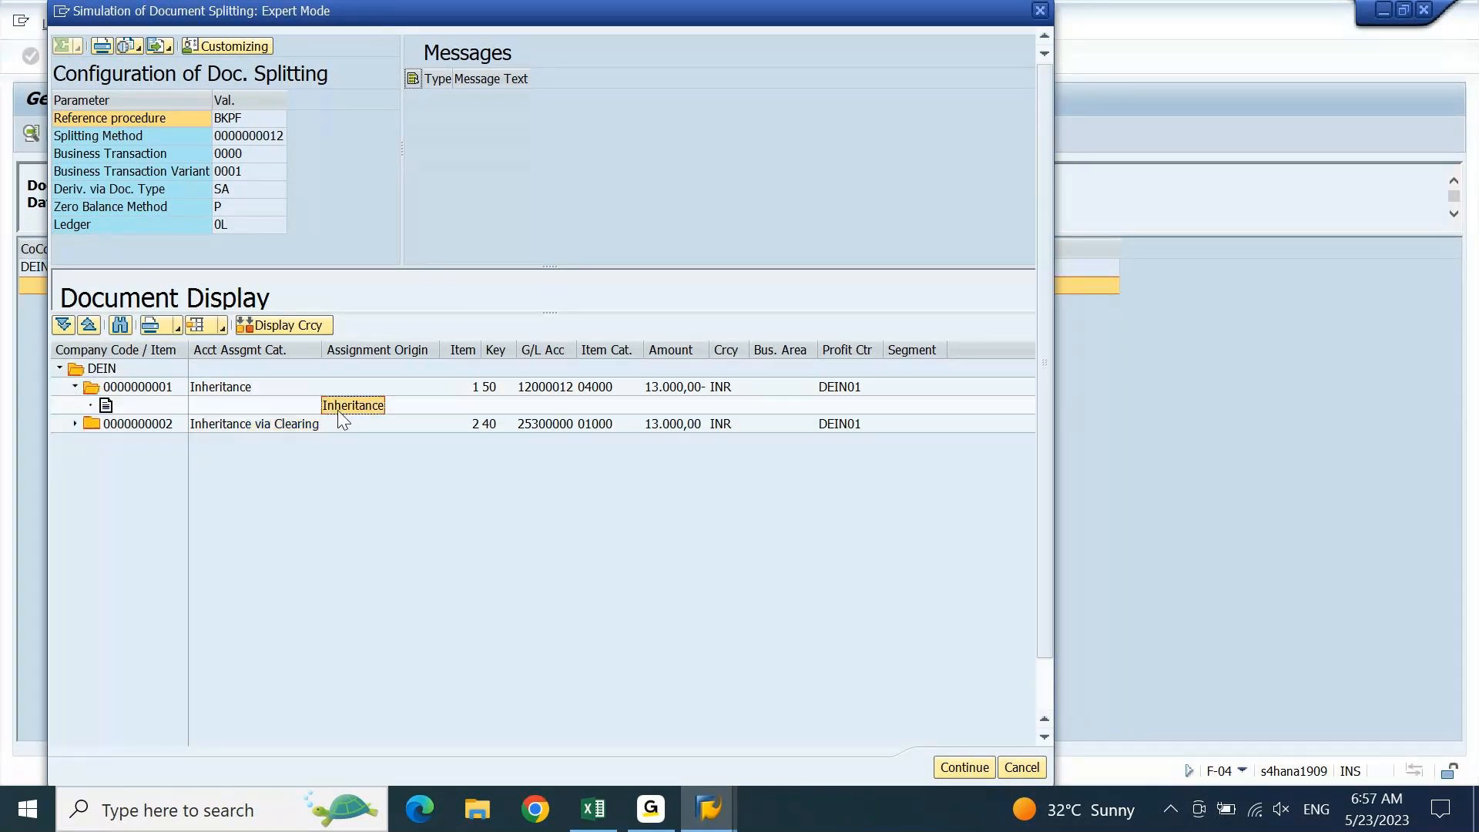
click(91, 428)
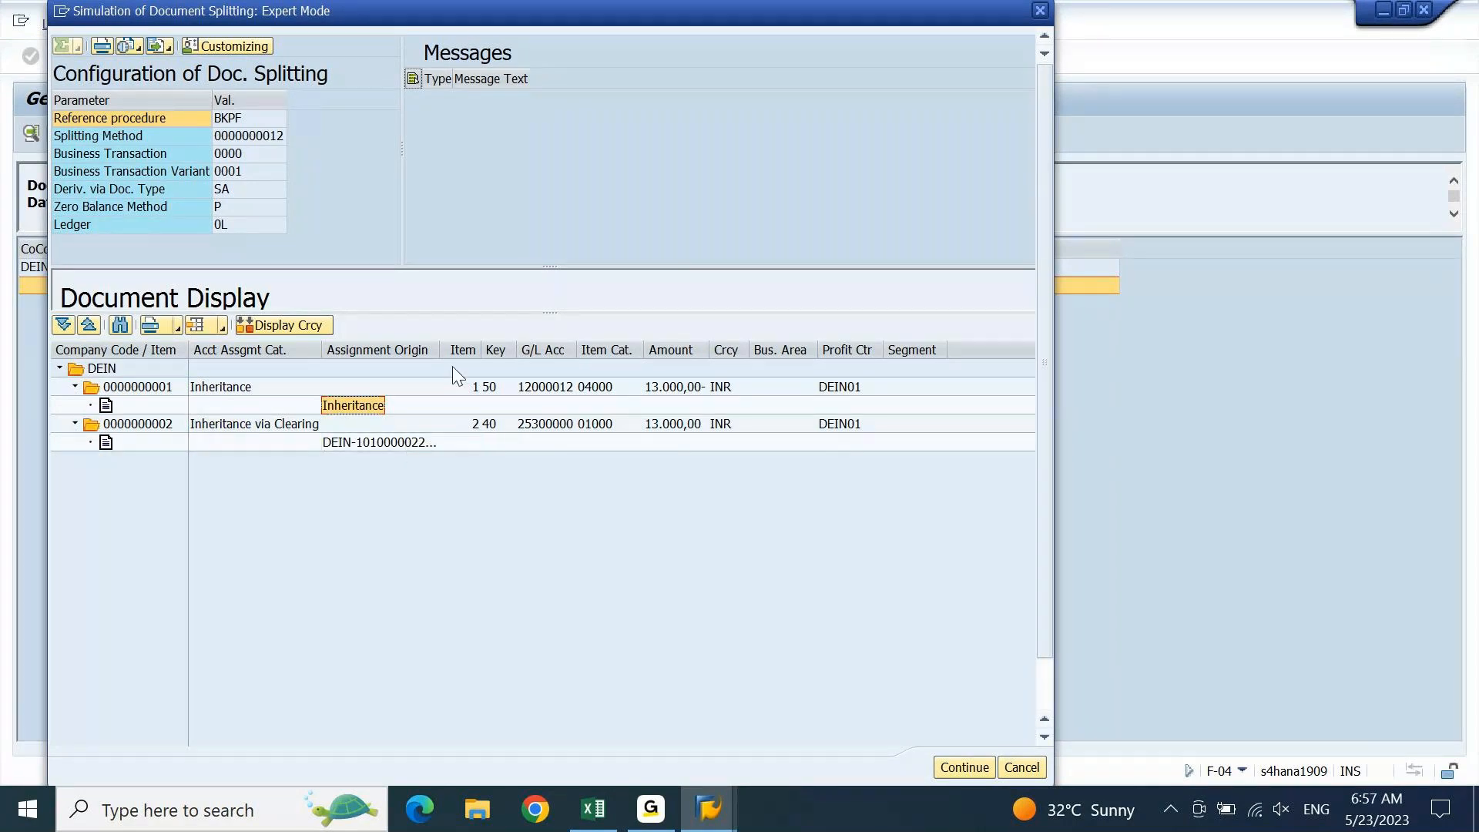
drag(439, 350, 571, 349)
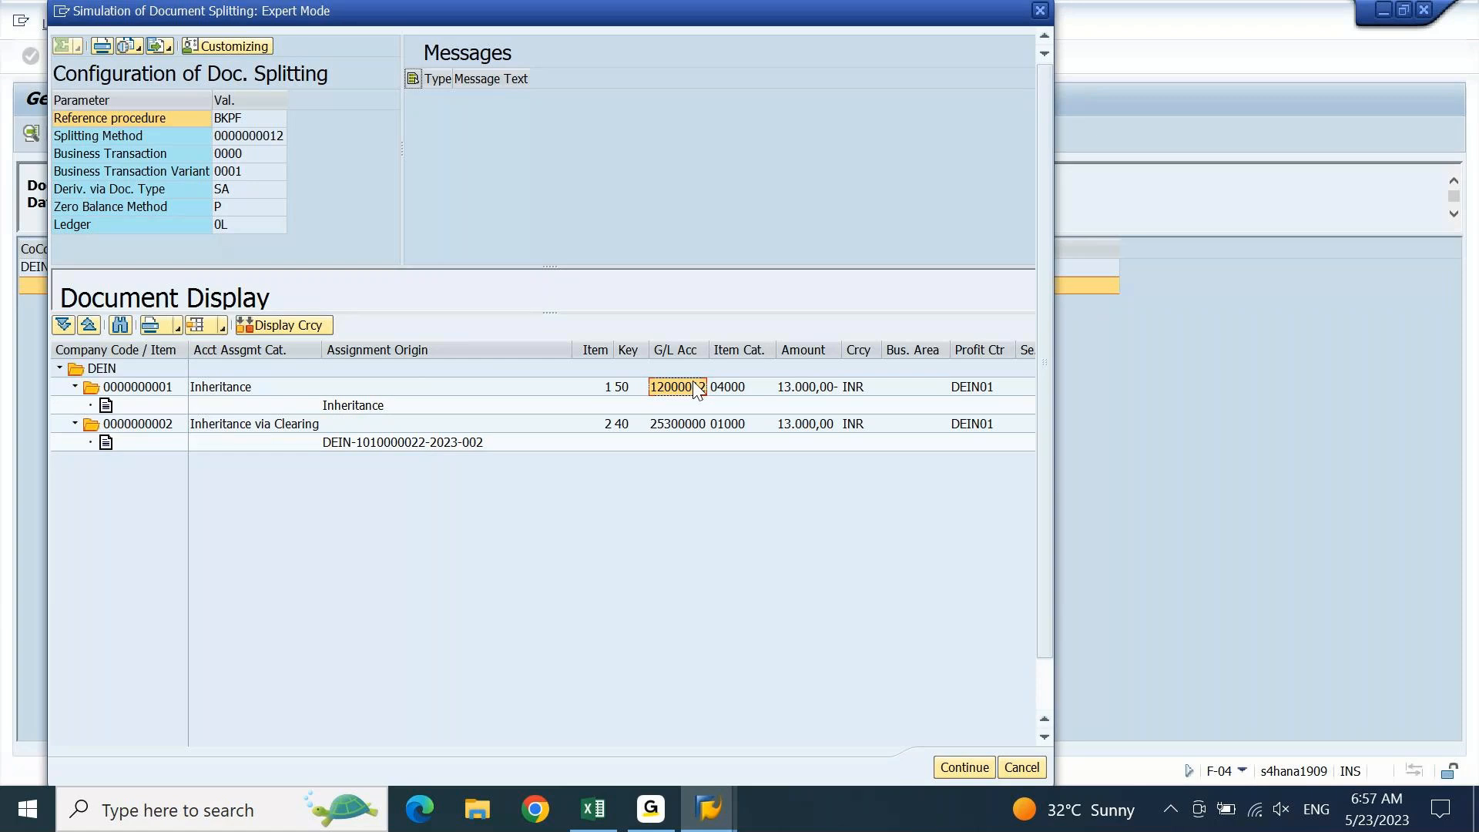
click(353, 412)
click(157, 425)
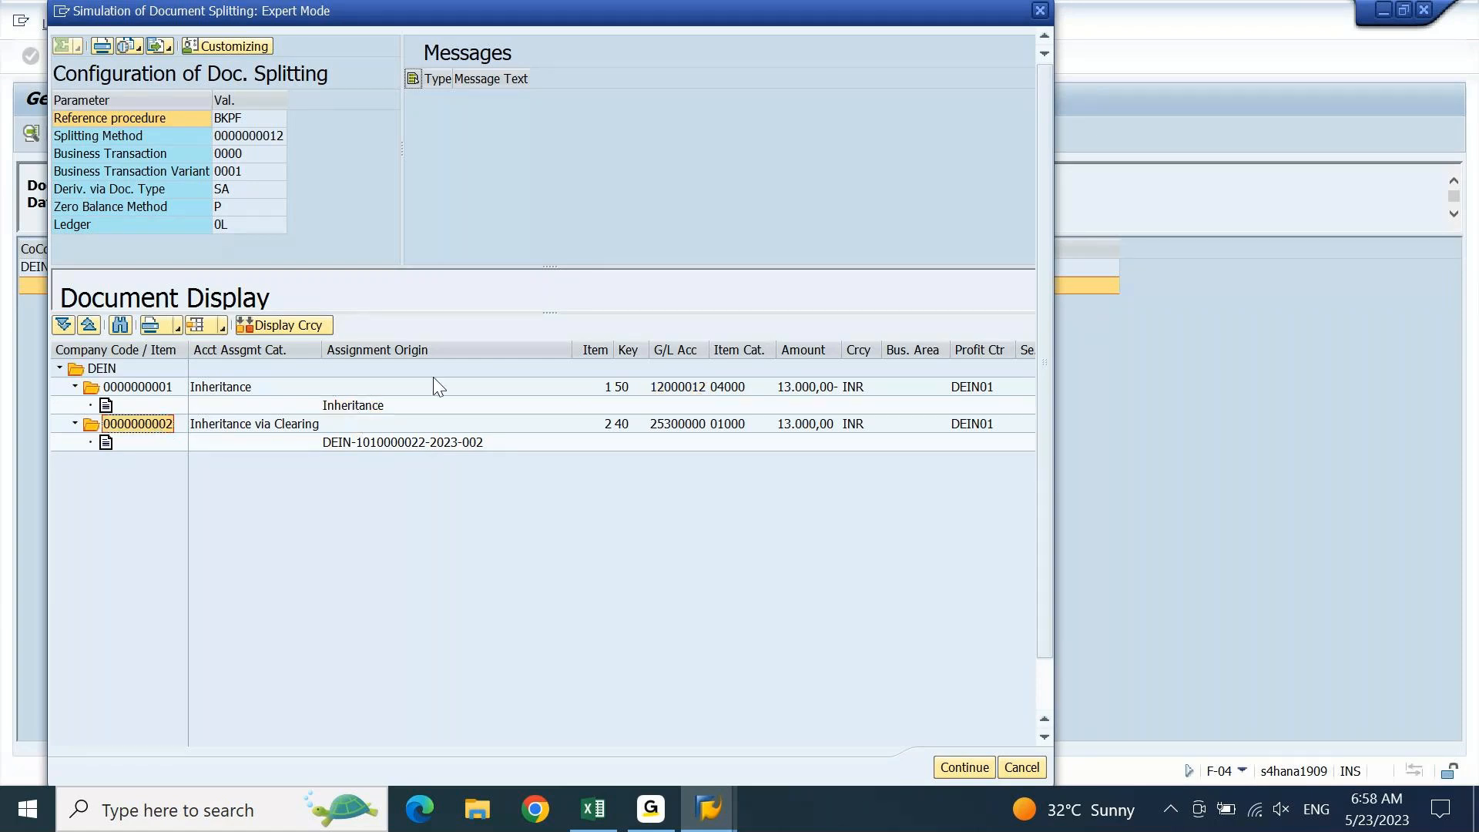
click(678, 425)
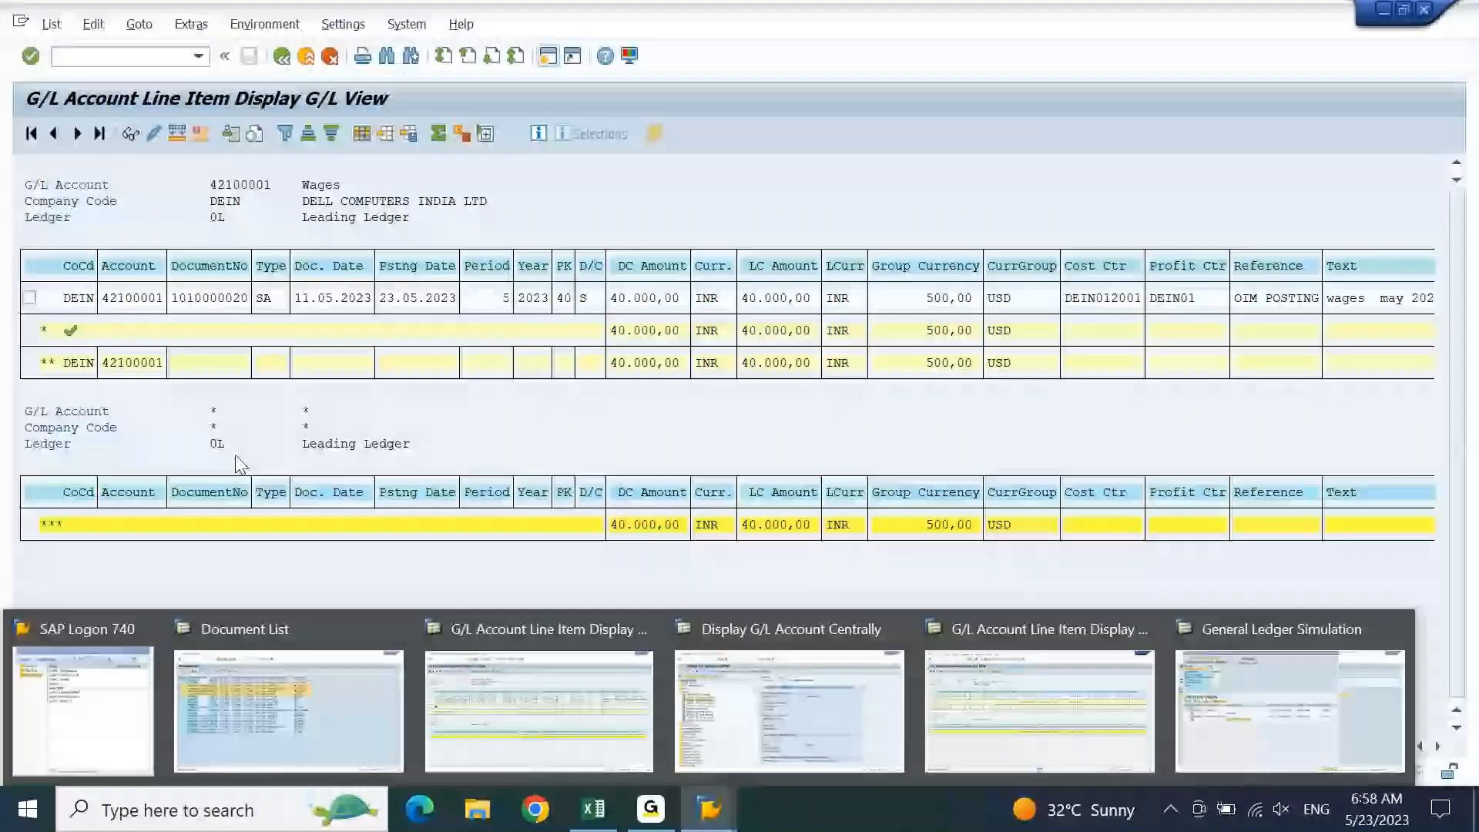
Open the original document of the 13.000,00 INR Outstanding Wages line item and display its Data Entry View
click(506, 648)
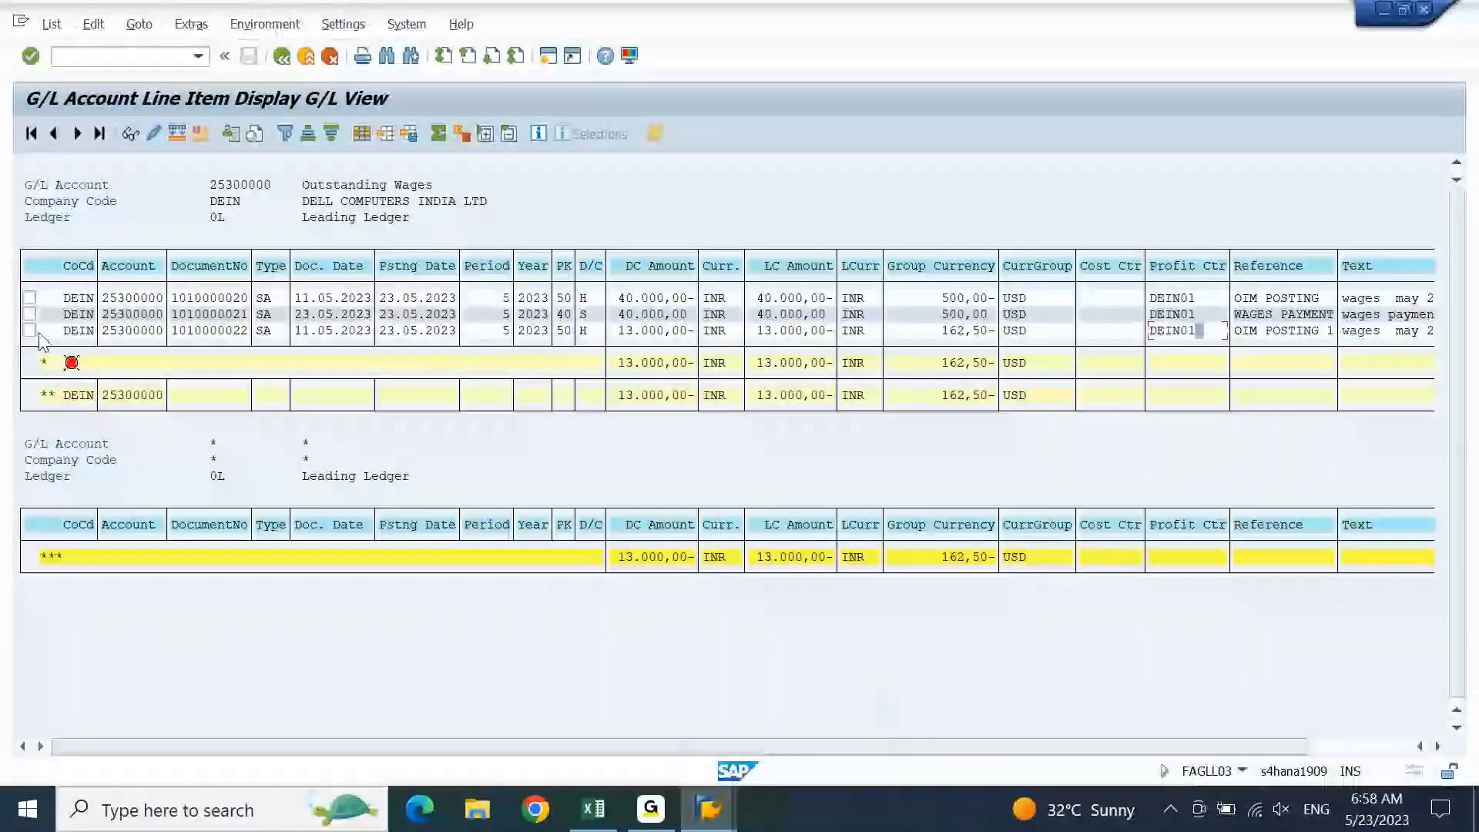
click(29, 330)
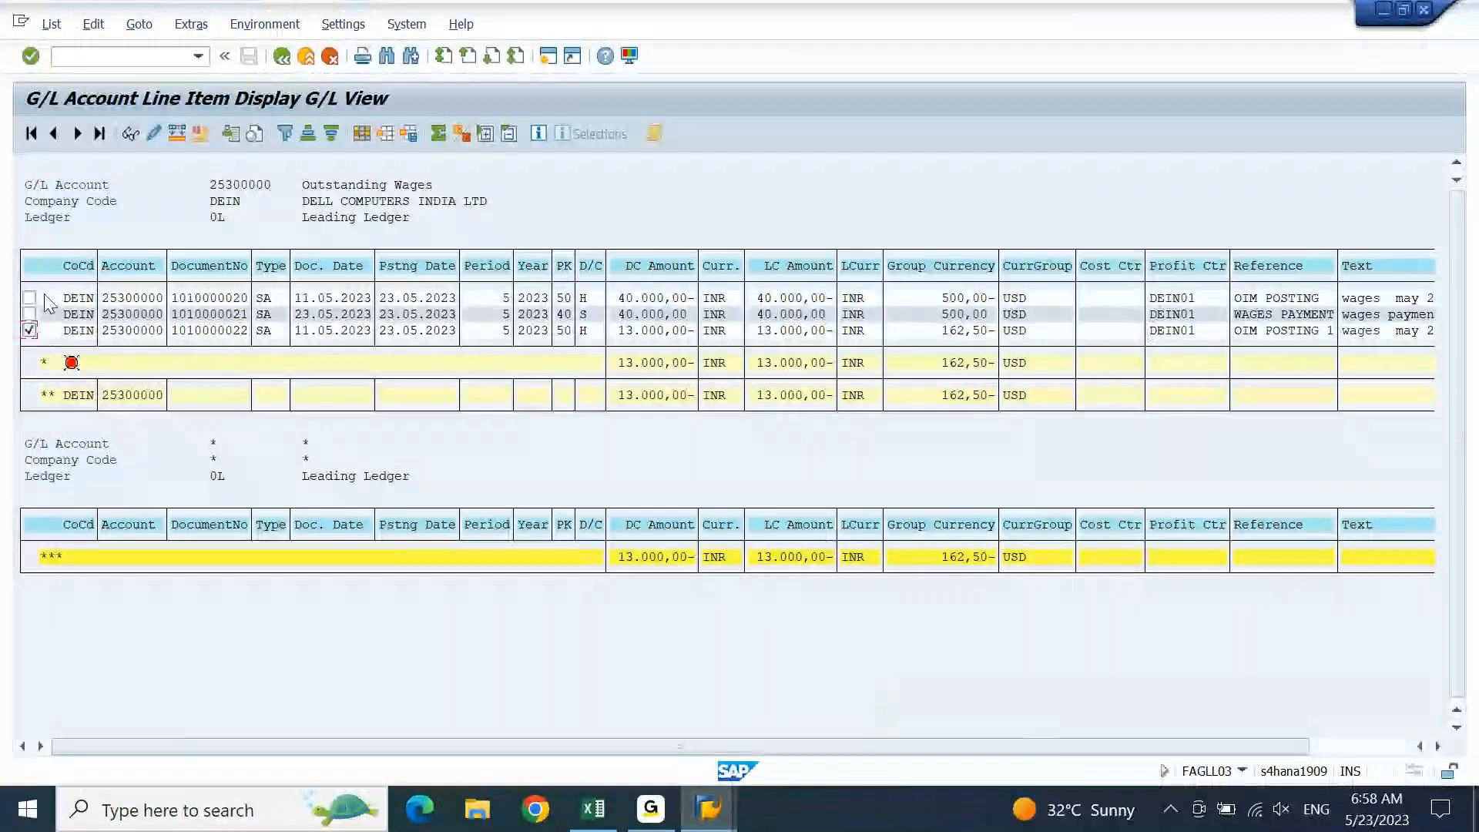
click(127, 135)
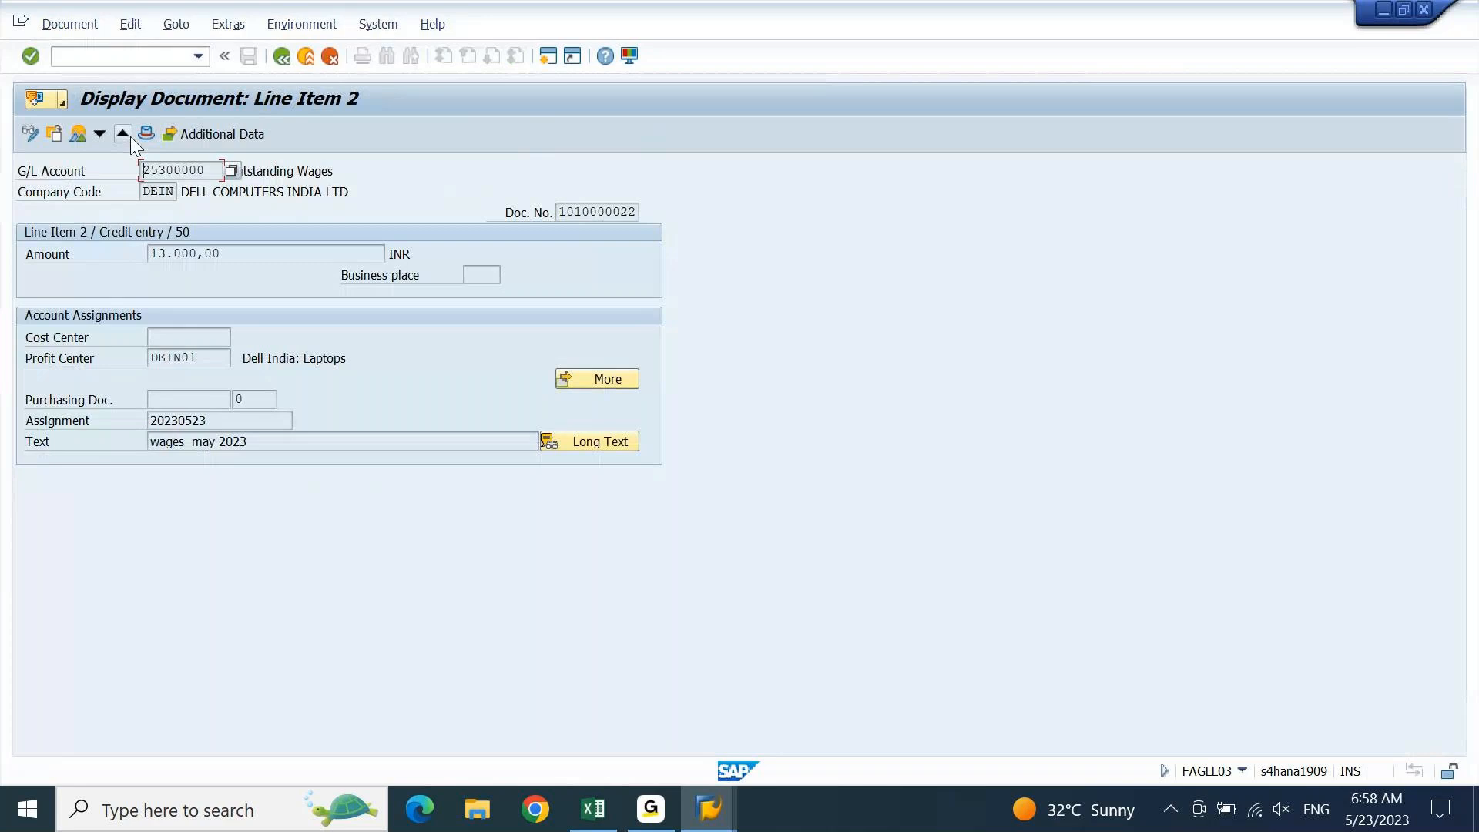
click(77, 136)
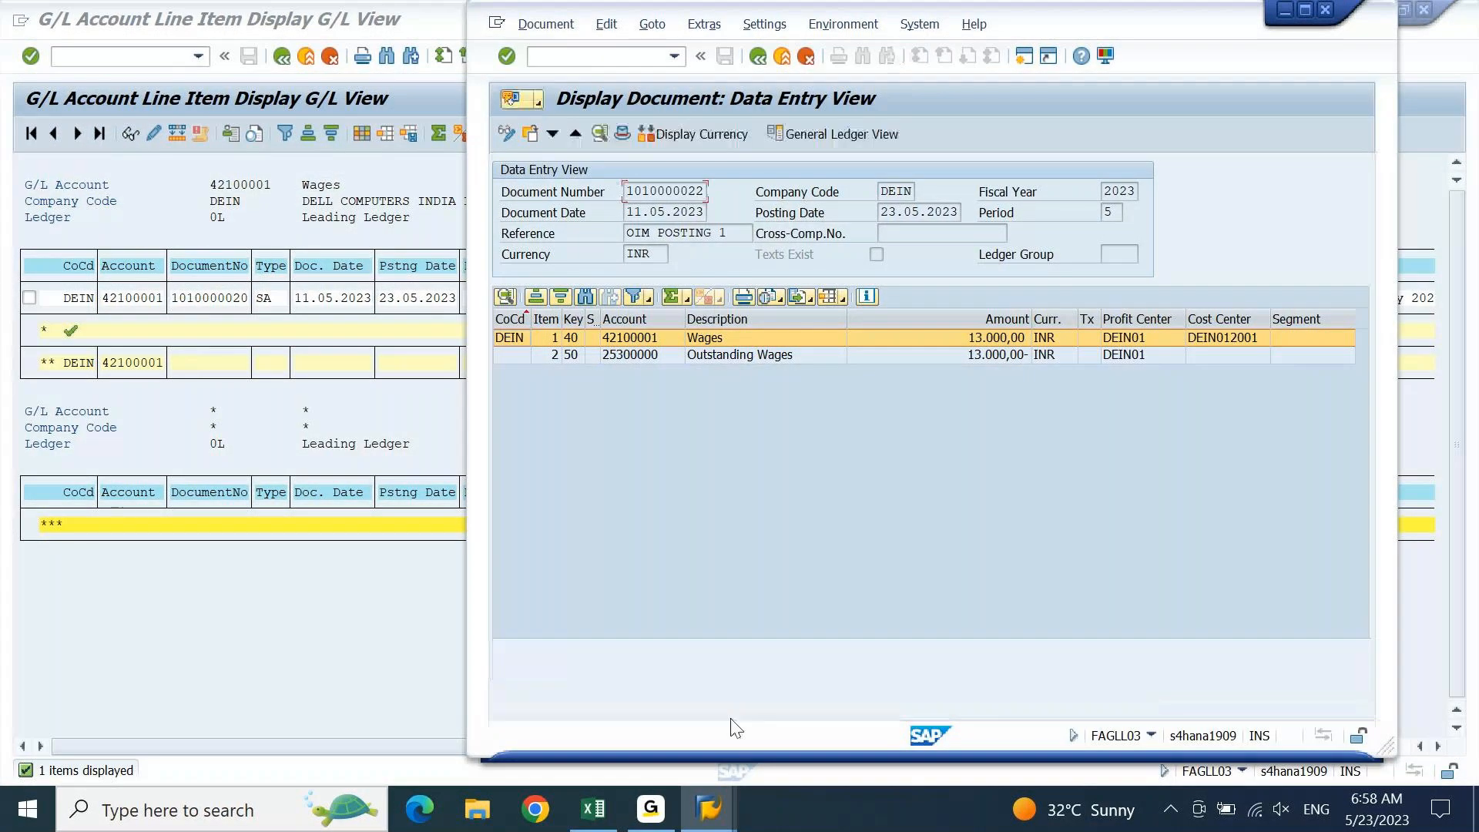
Place the original wages document beside the splitting simulation and compare the clearing item's assignment origin and profit center with its Outstanding Wages line
mouse_move(708, 809)
click(1208, 712)
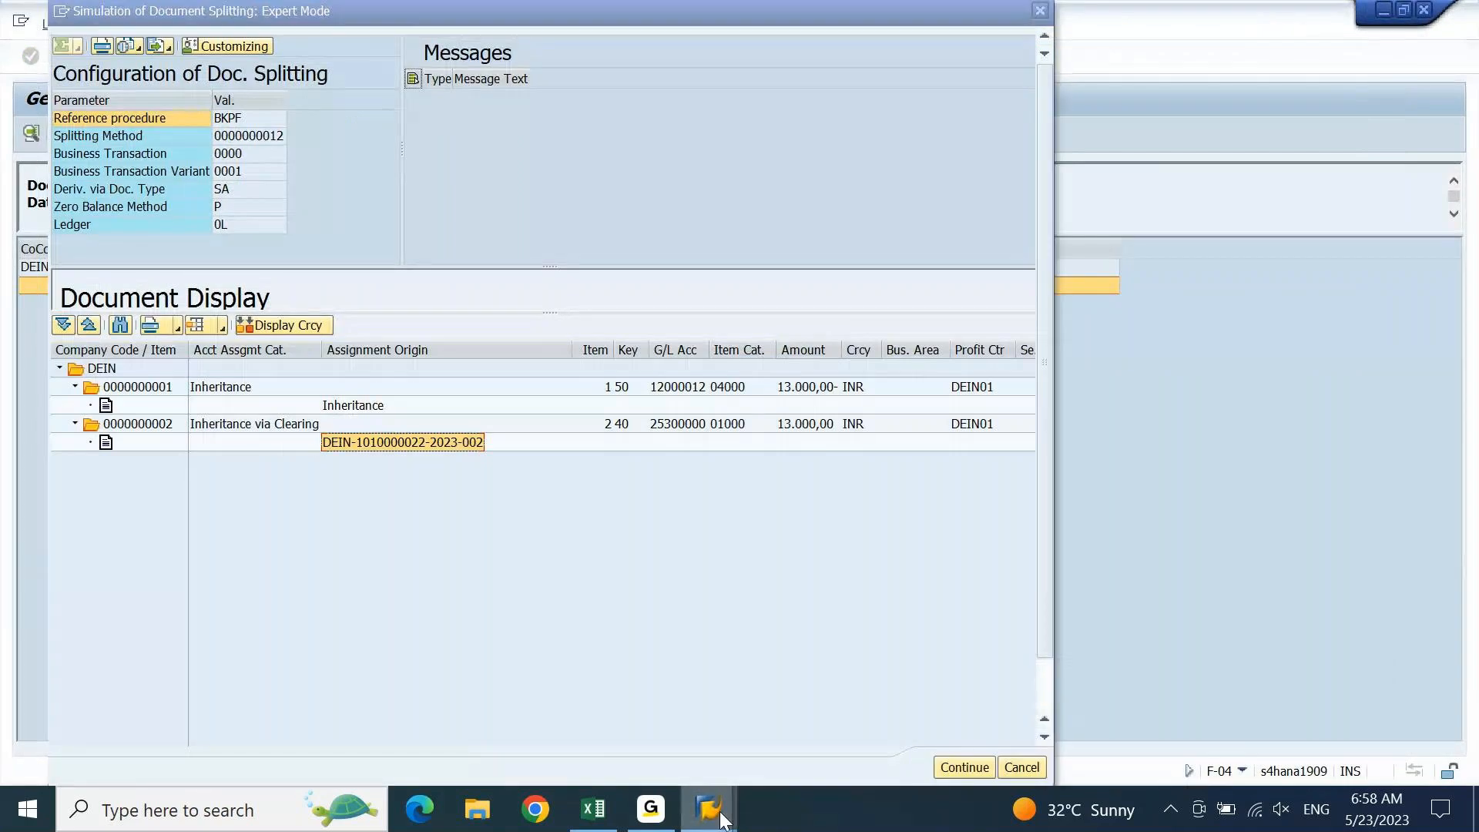
mouse_move(724, 819)
mouse_move(949, 739)
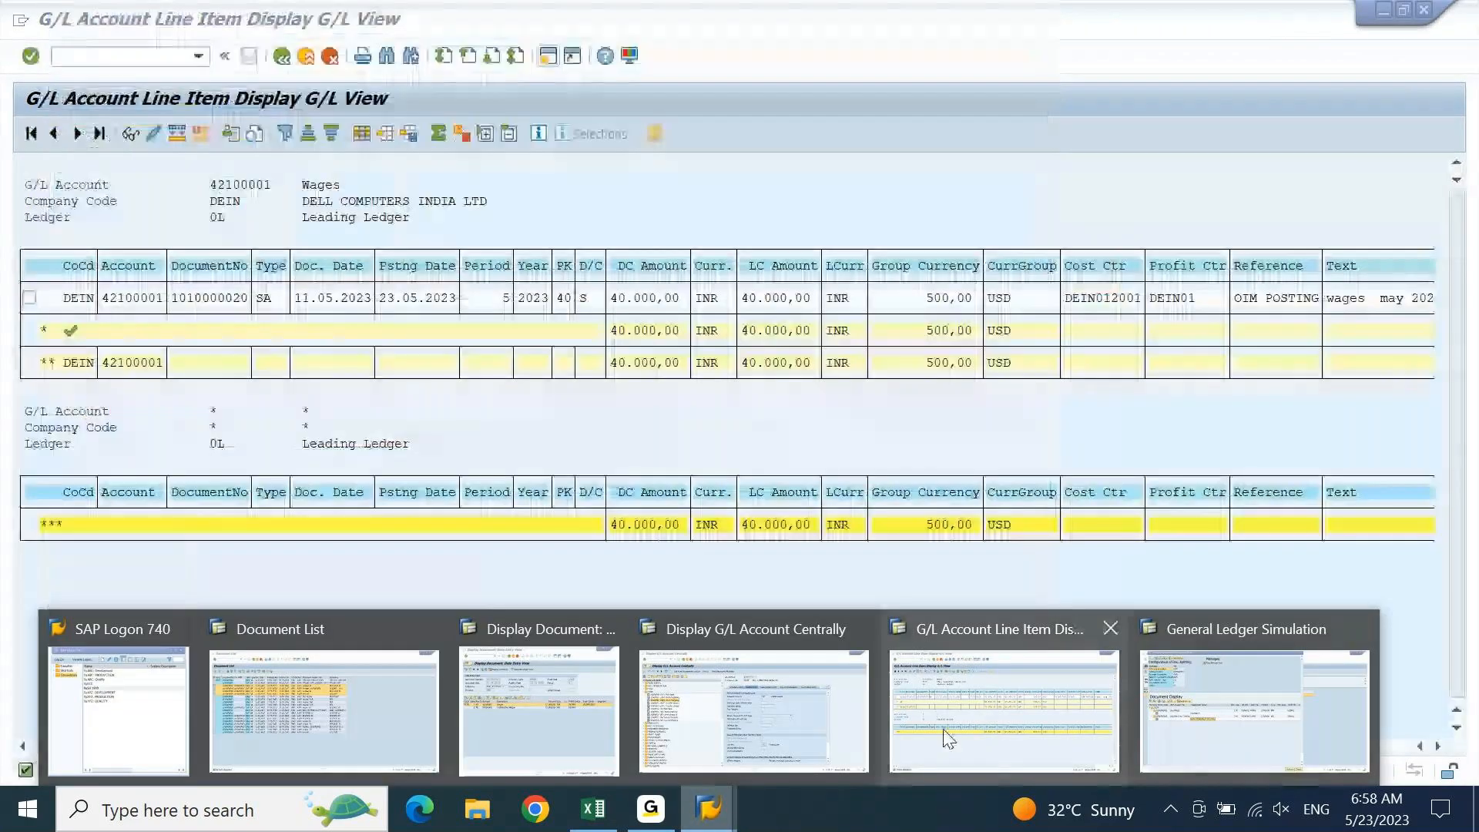
click(599, 744)
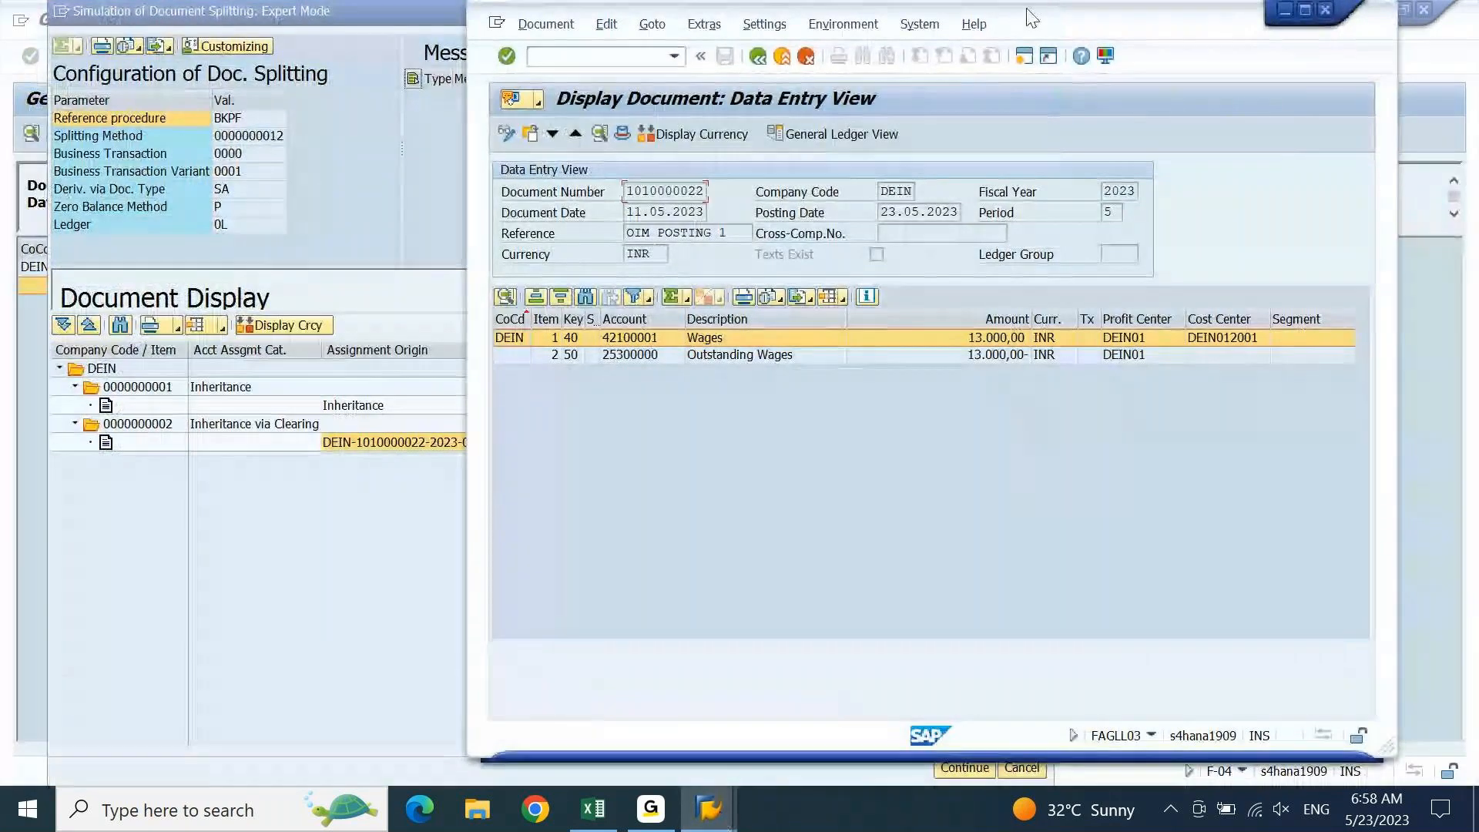
drag(1033, 18, 1125, 37)
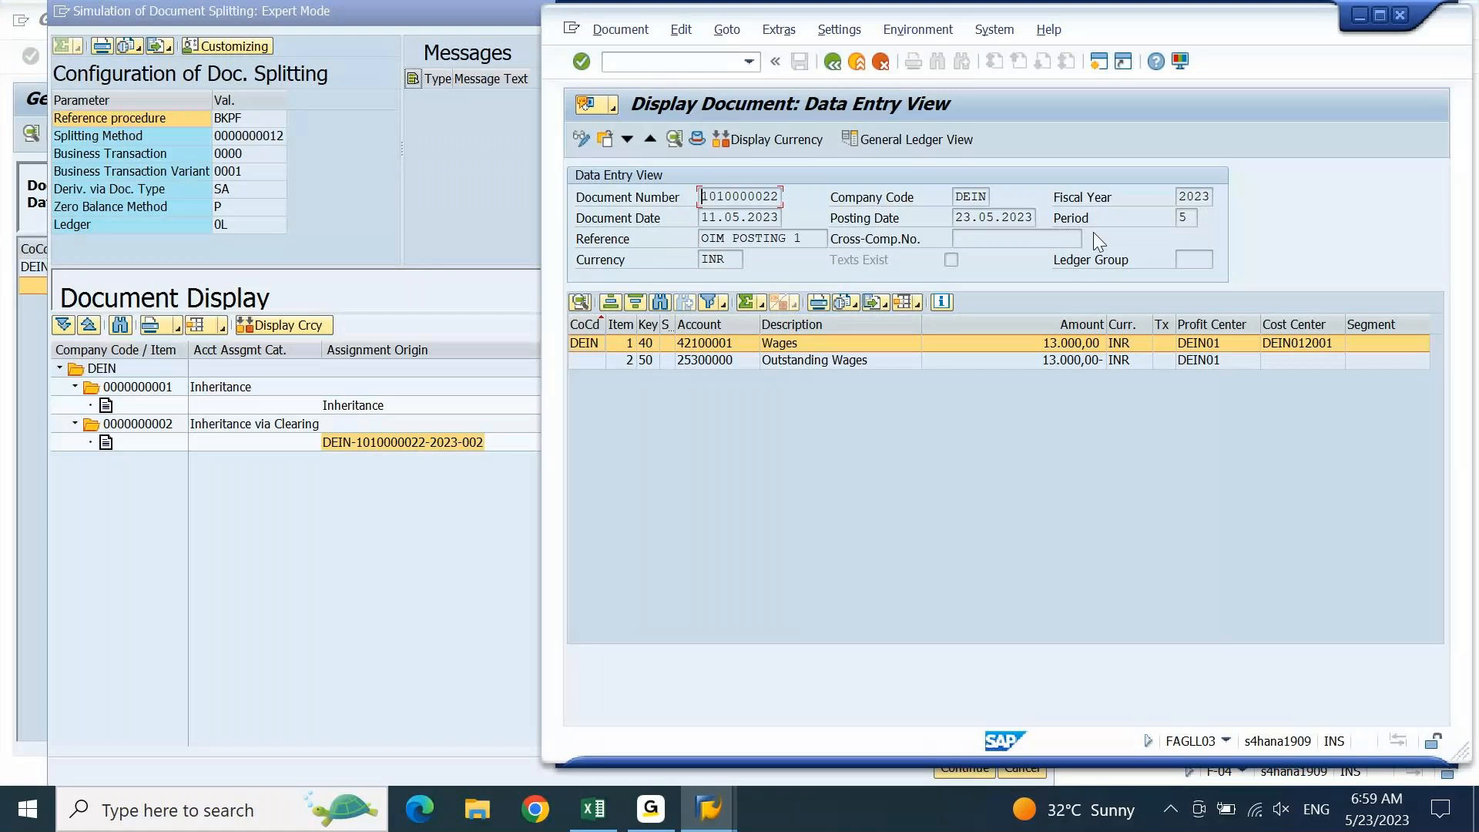
click(484, 444)
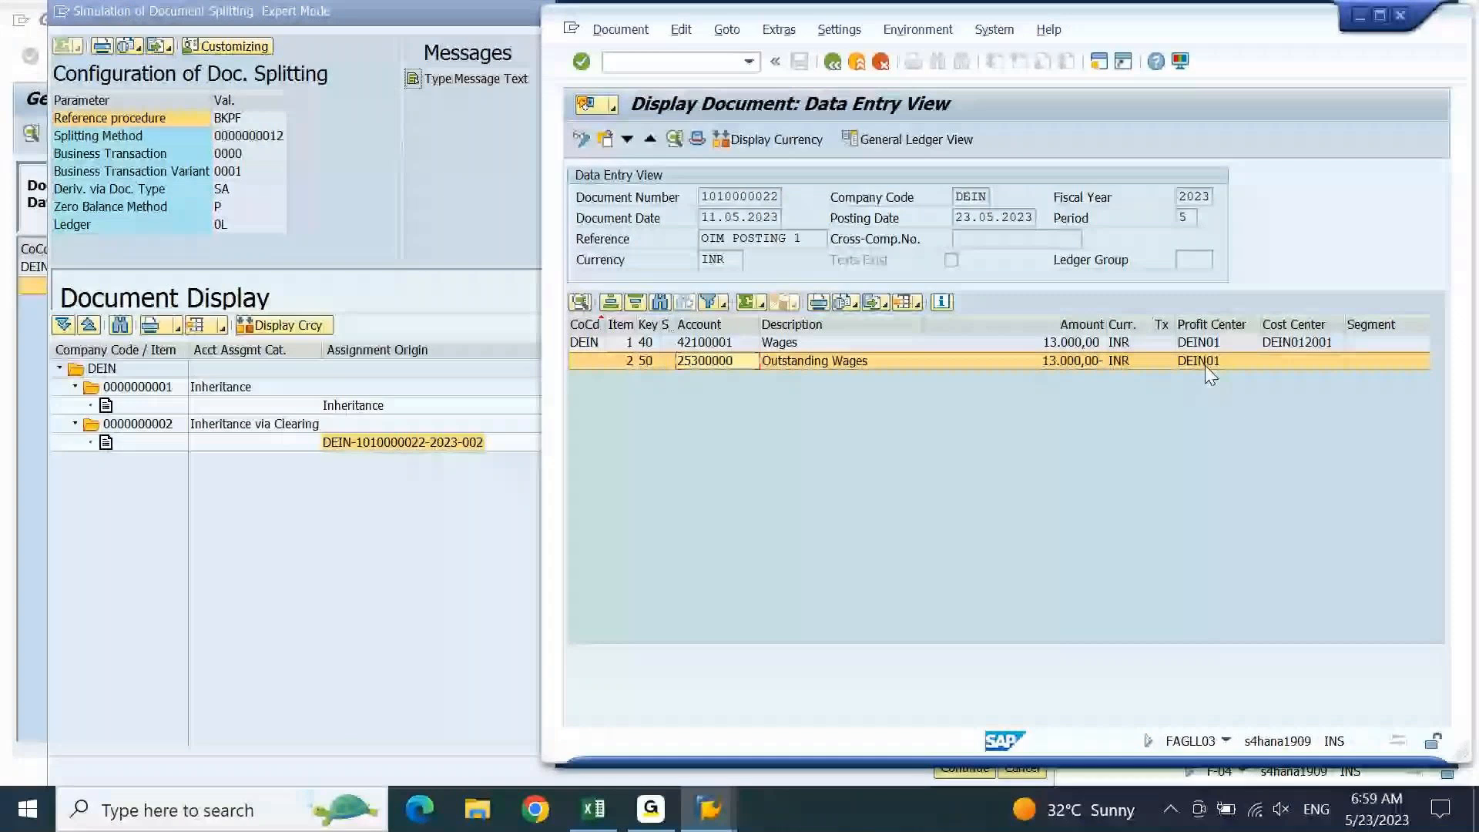
click(459, 210)
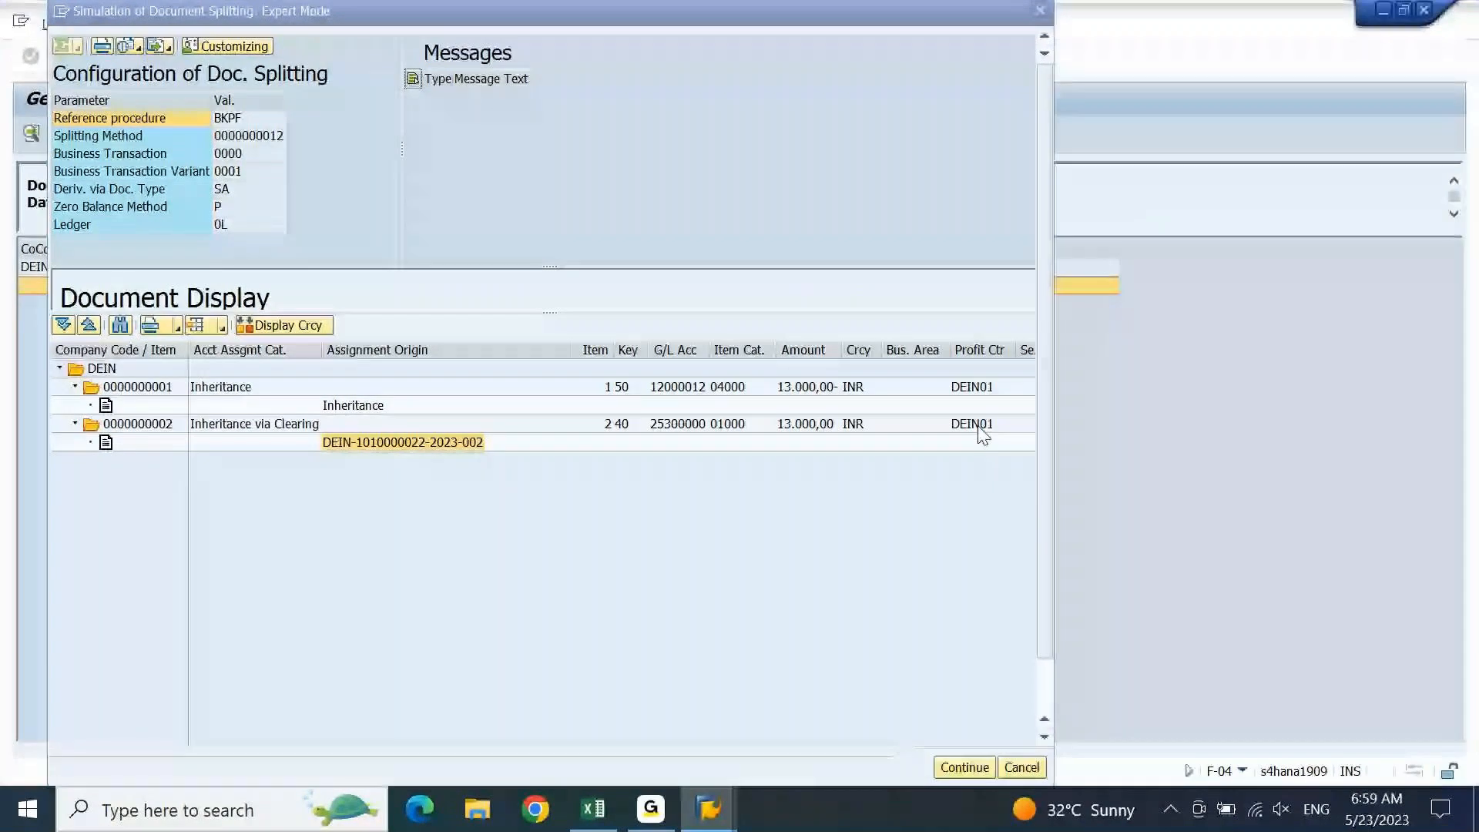
click(975, 388)
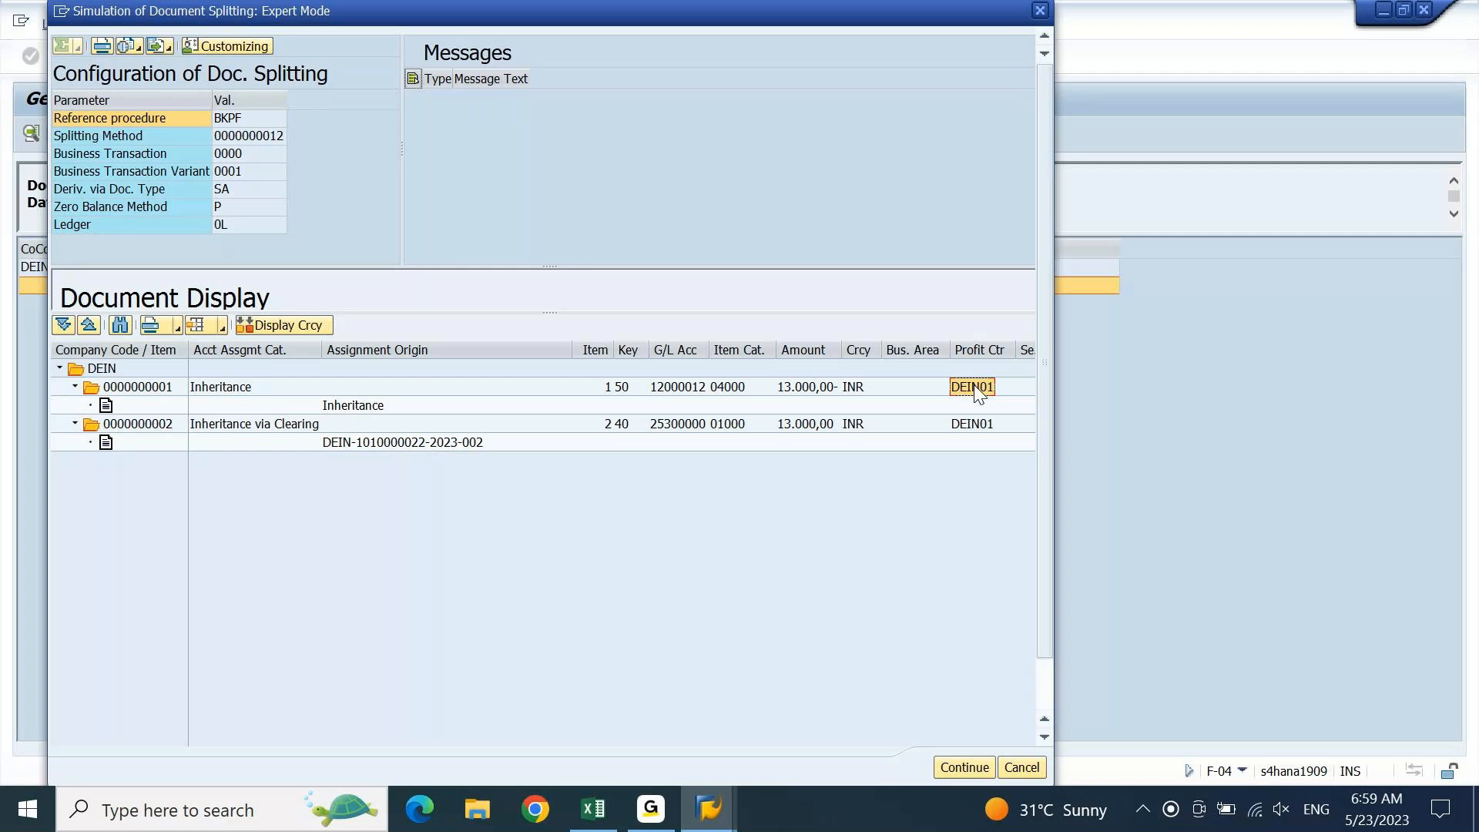
Close the splitting simulation, rerun the document and general ledger simulations from the clearing overview, and return from the general ledger simulation
click(1040, 14)
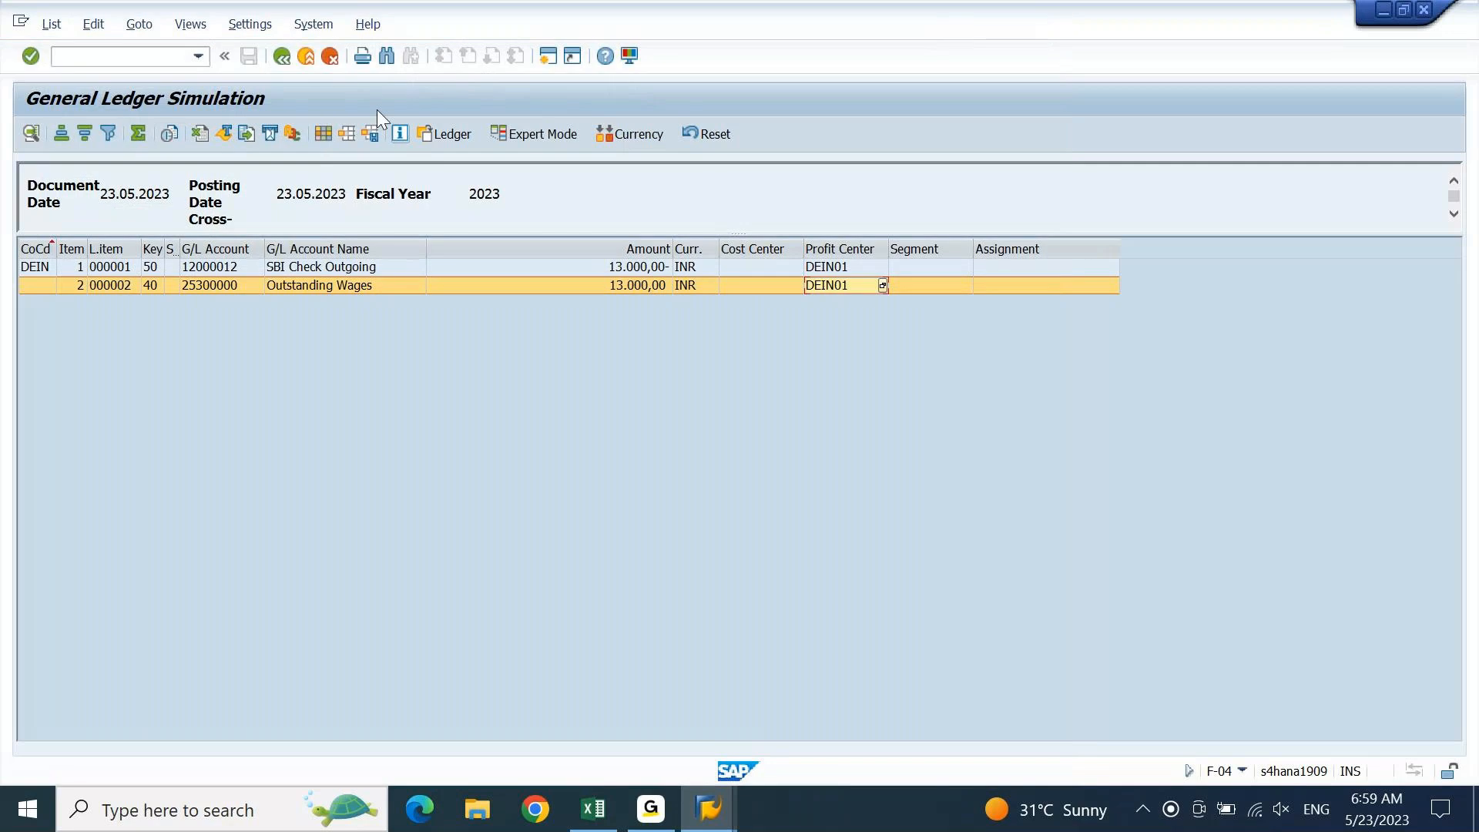
click(283, 57)
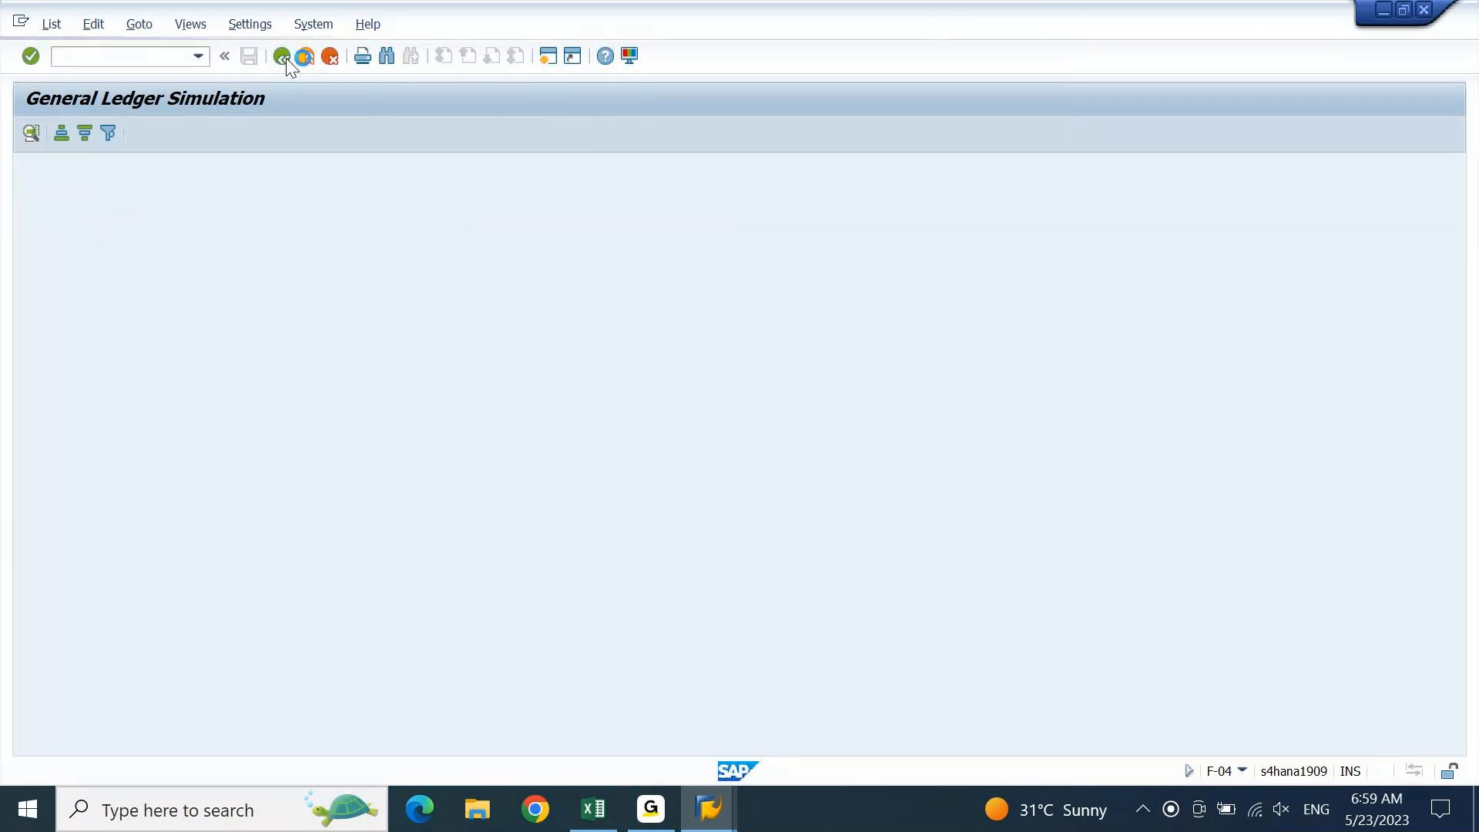
click(58, 24)
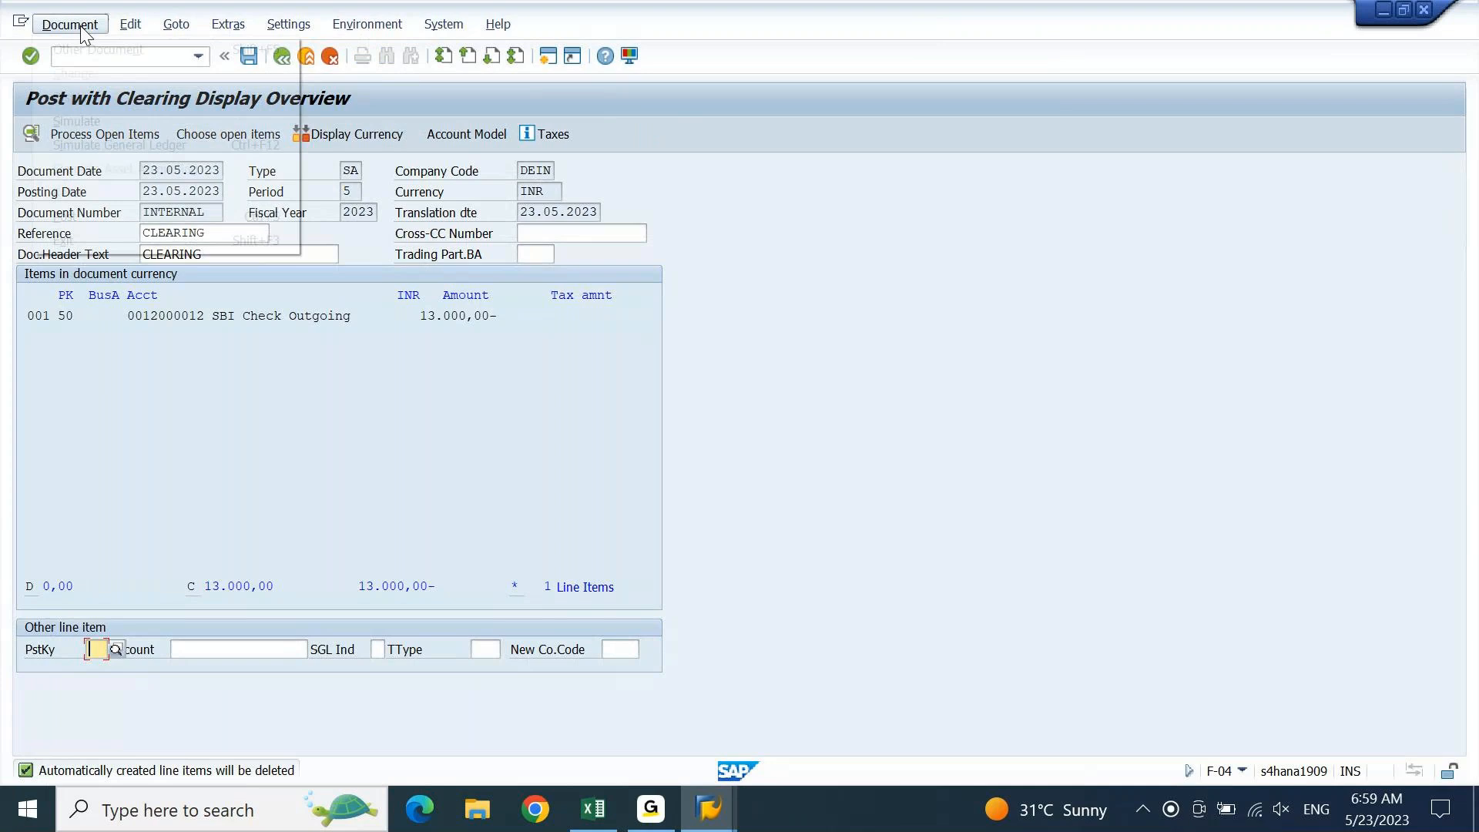
click(89, 125)
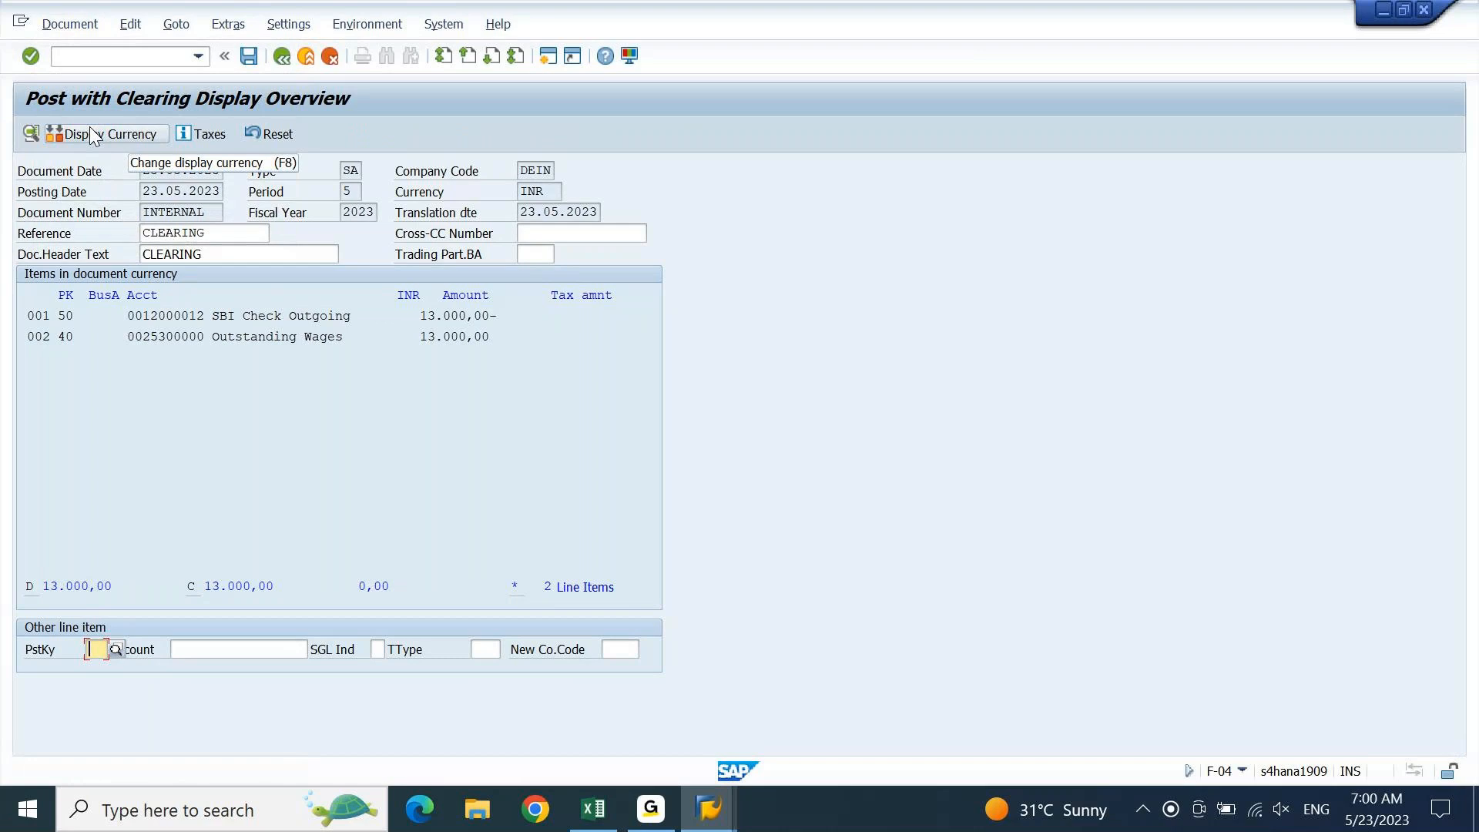
click(86, 143)
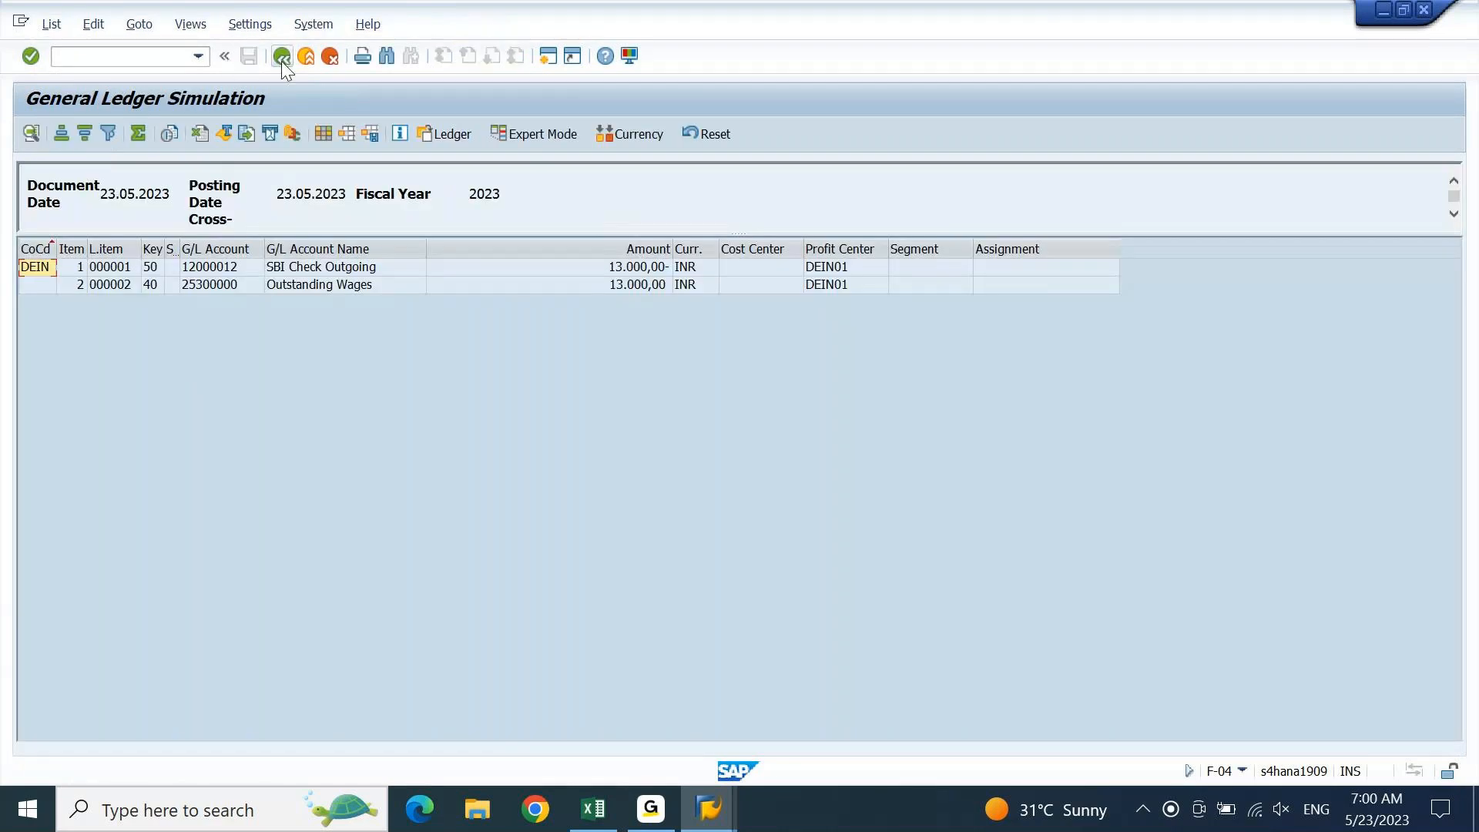
click(282, 62)
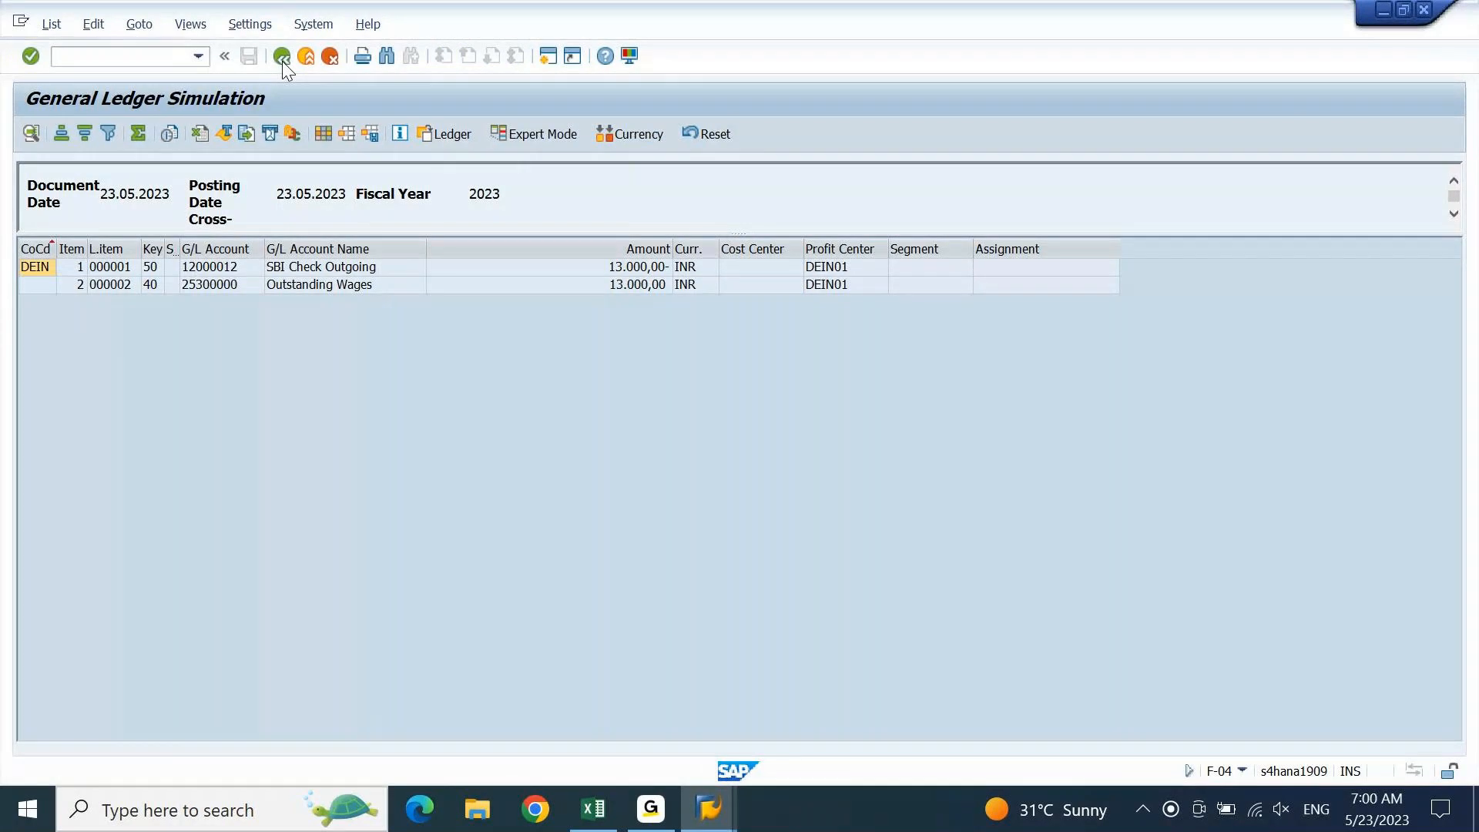
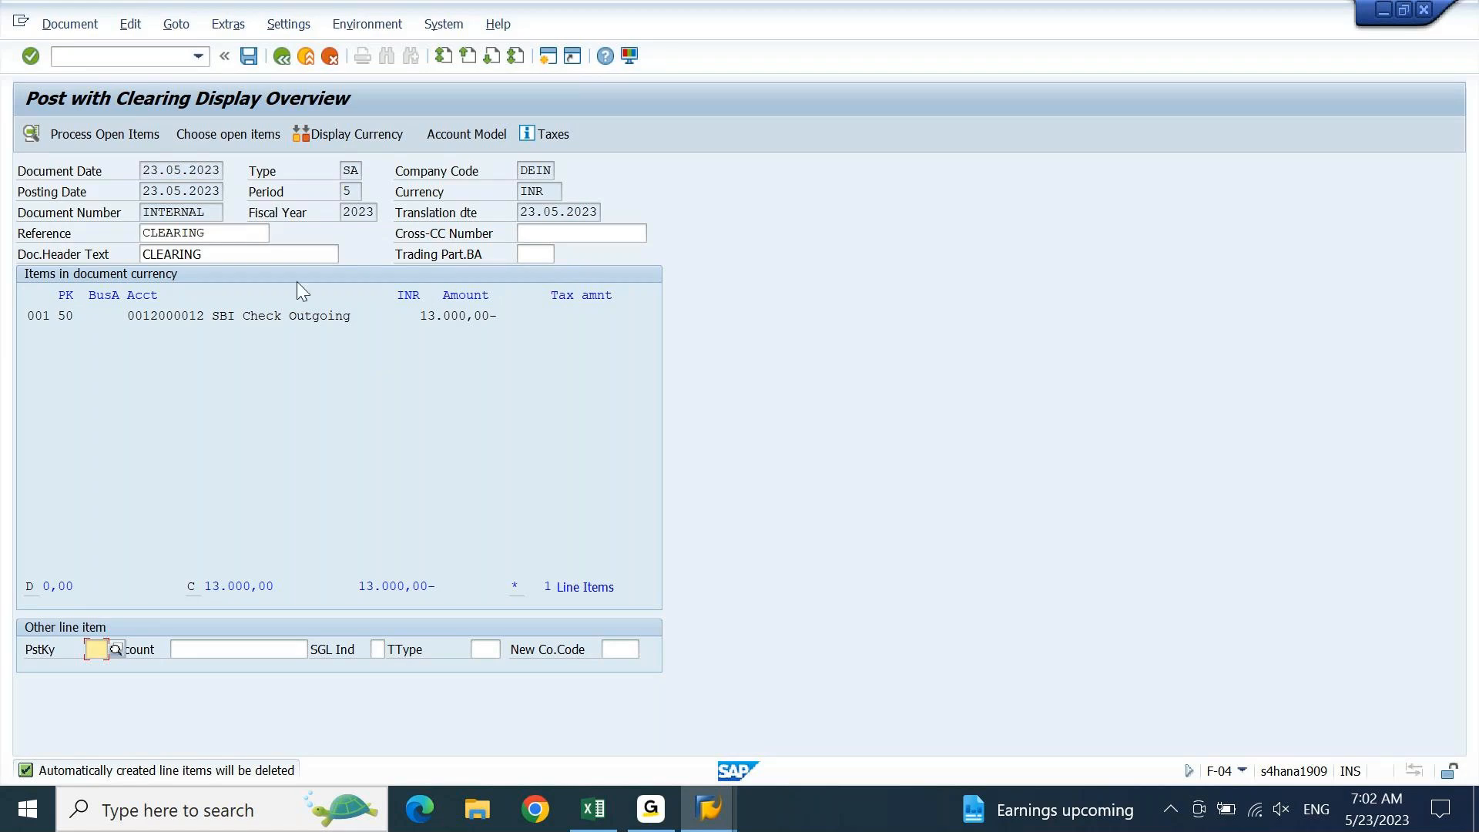
Simulate the clearing document again and bring the original wages document's Data Entry View in front of it
click(69, 24)
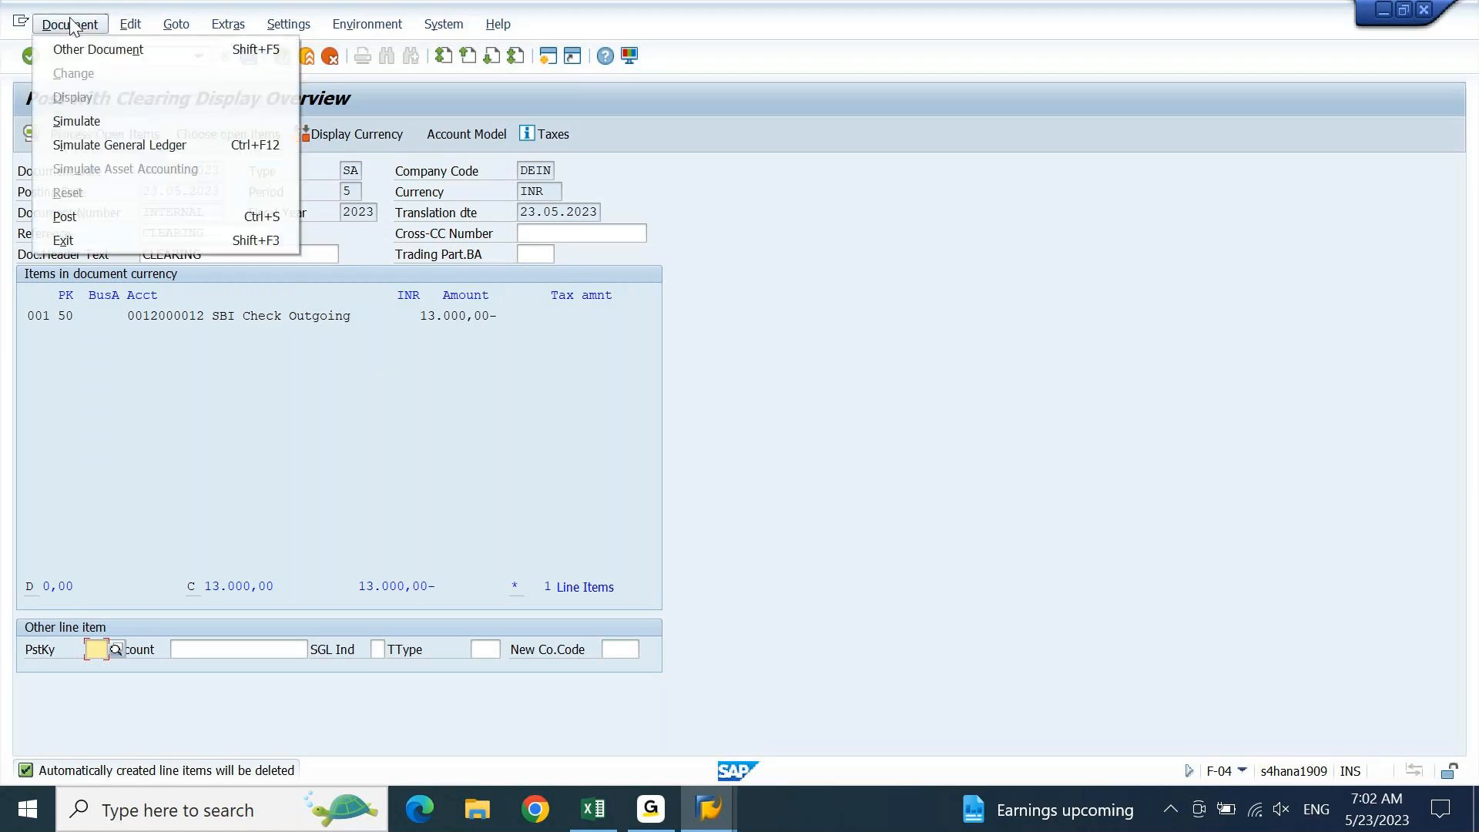
click(78, 121)
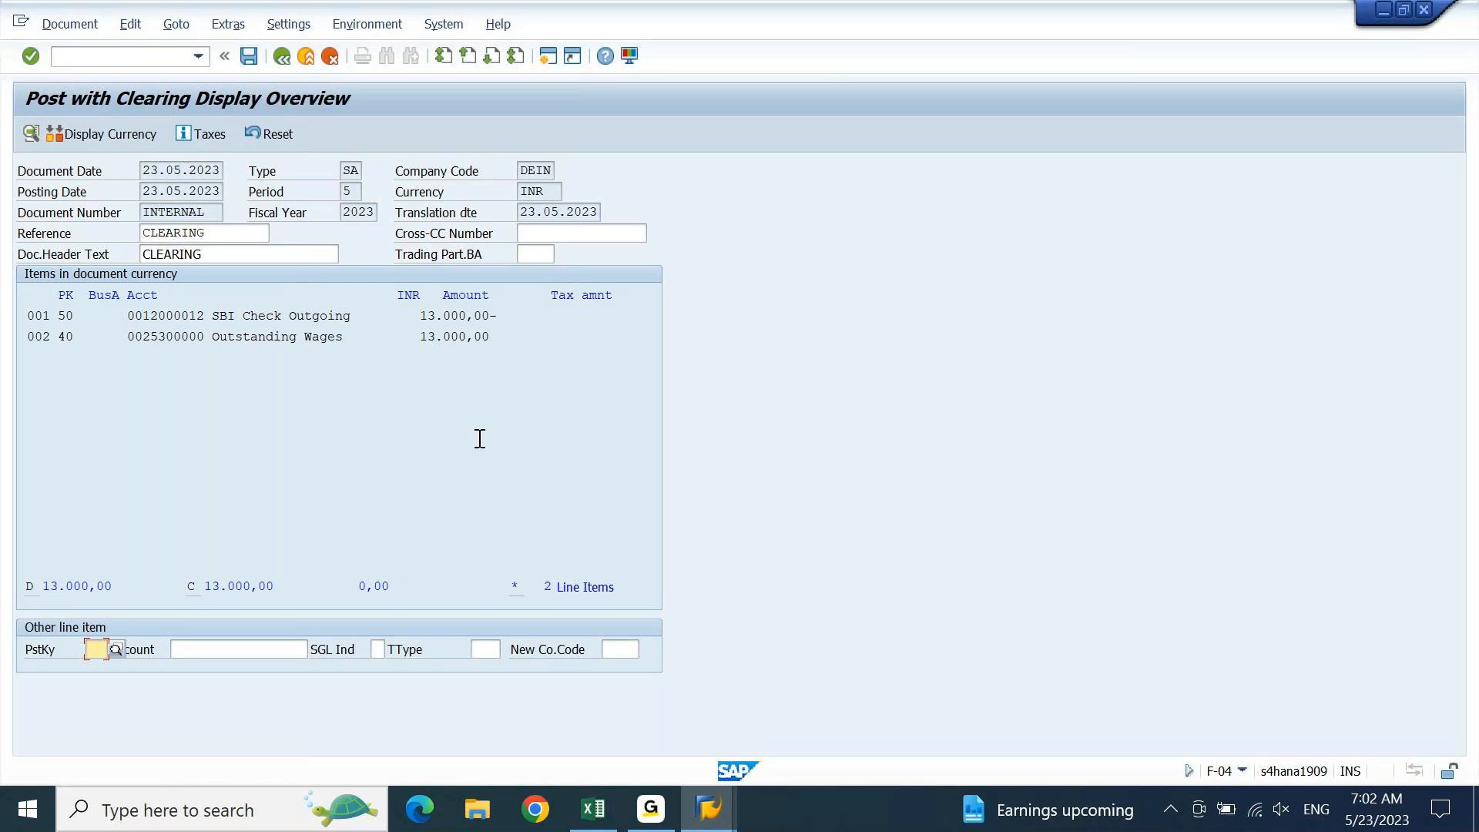
click(729, 819)
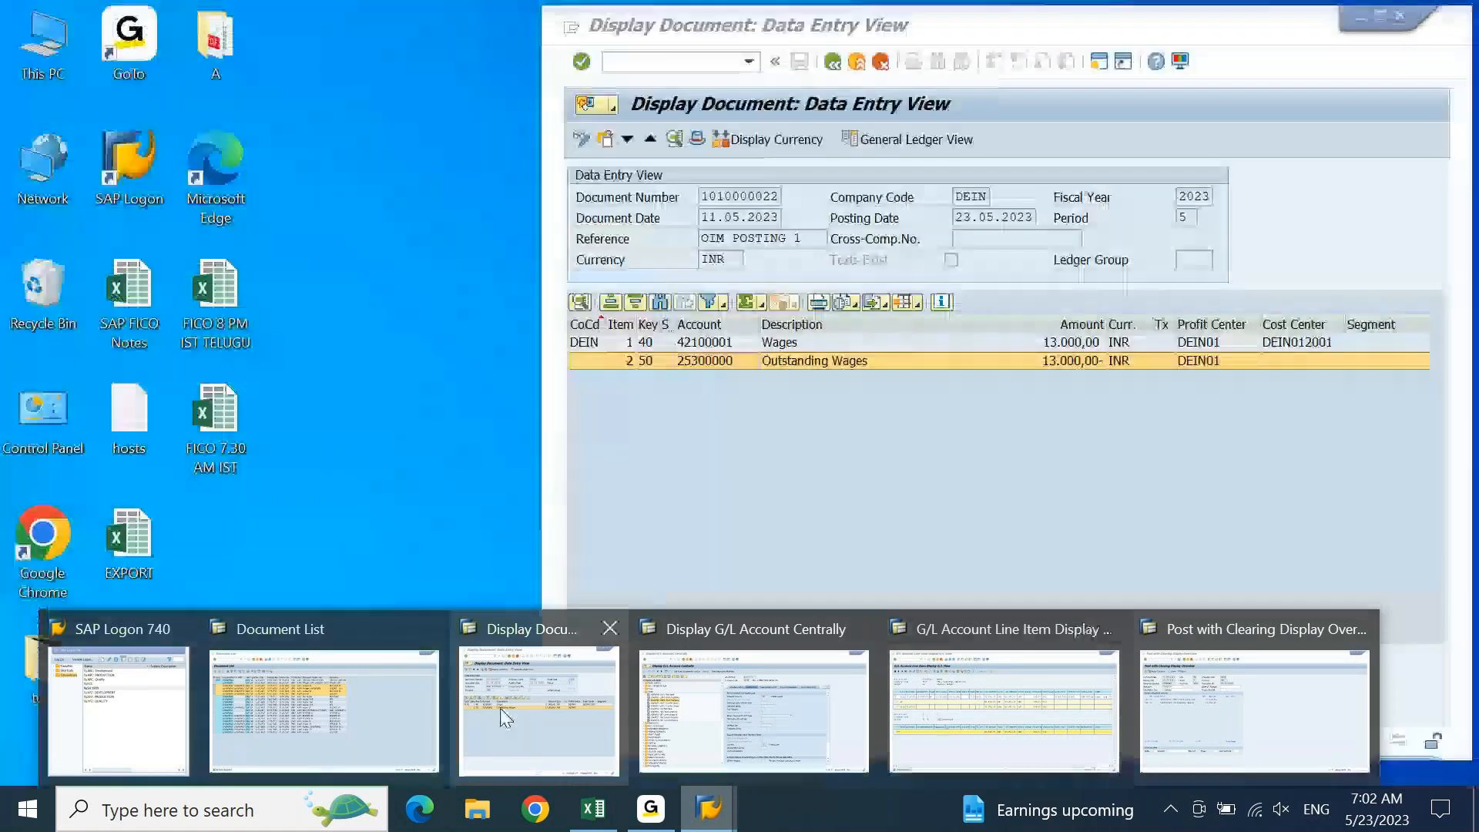
click(505, 717)
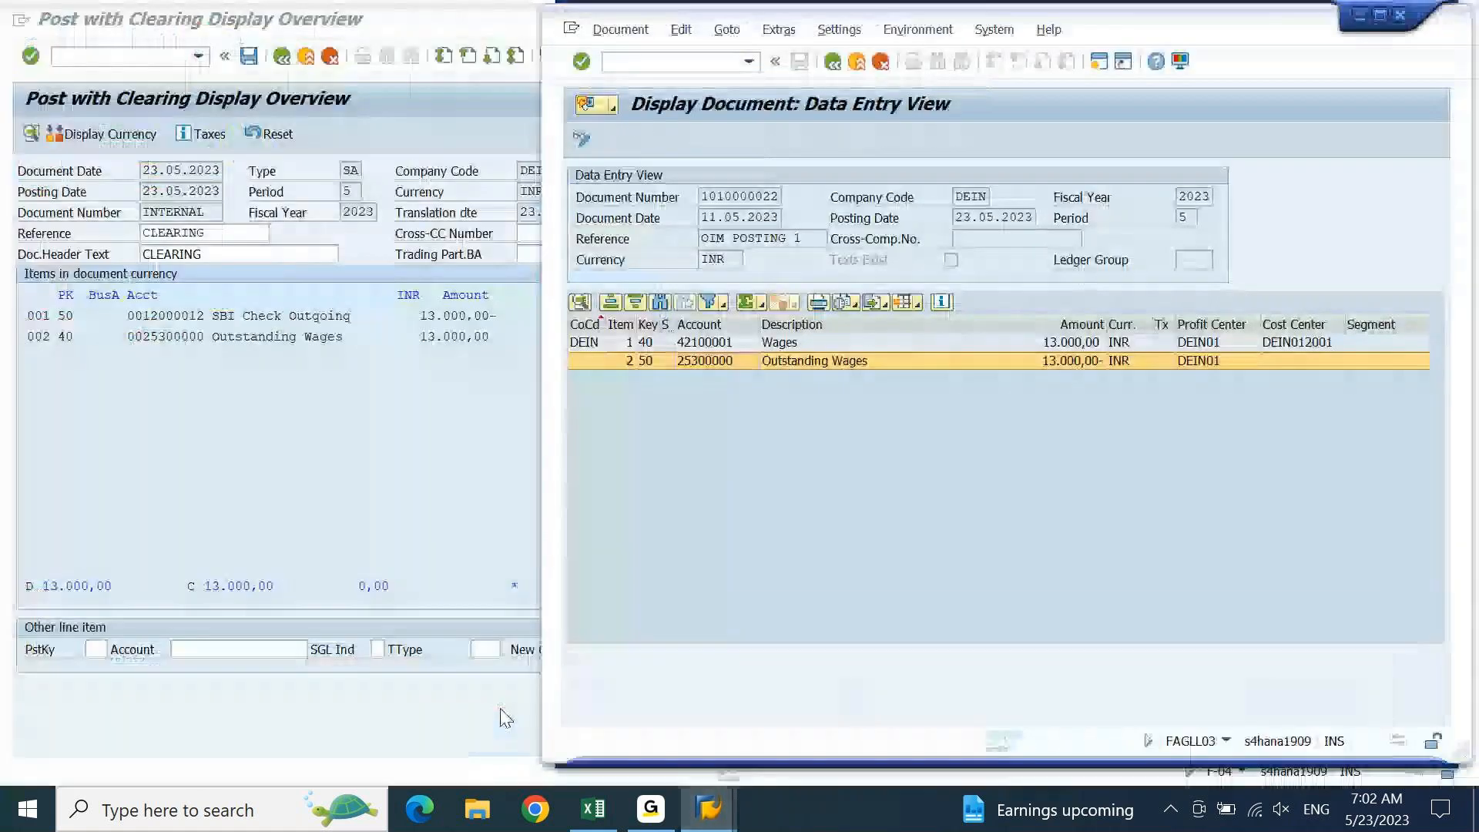
Return to the Outstanding Wages line item list, deselect the 13.000,00 INR item, and post the simulated clearing document
click(834, 63)
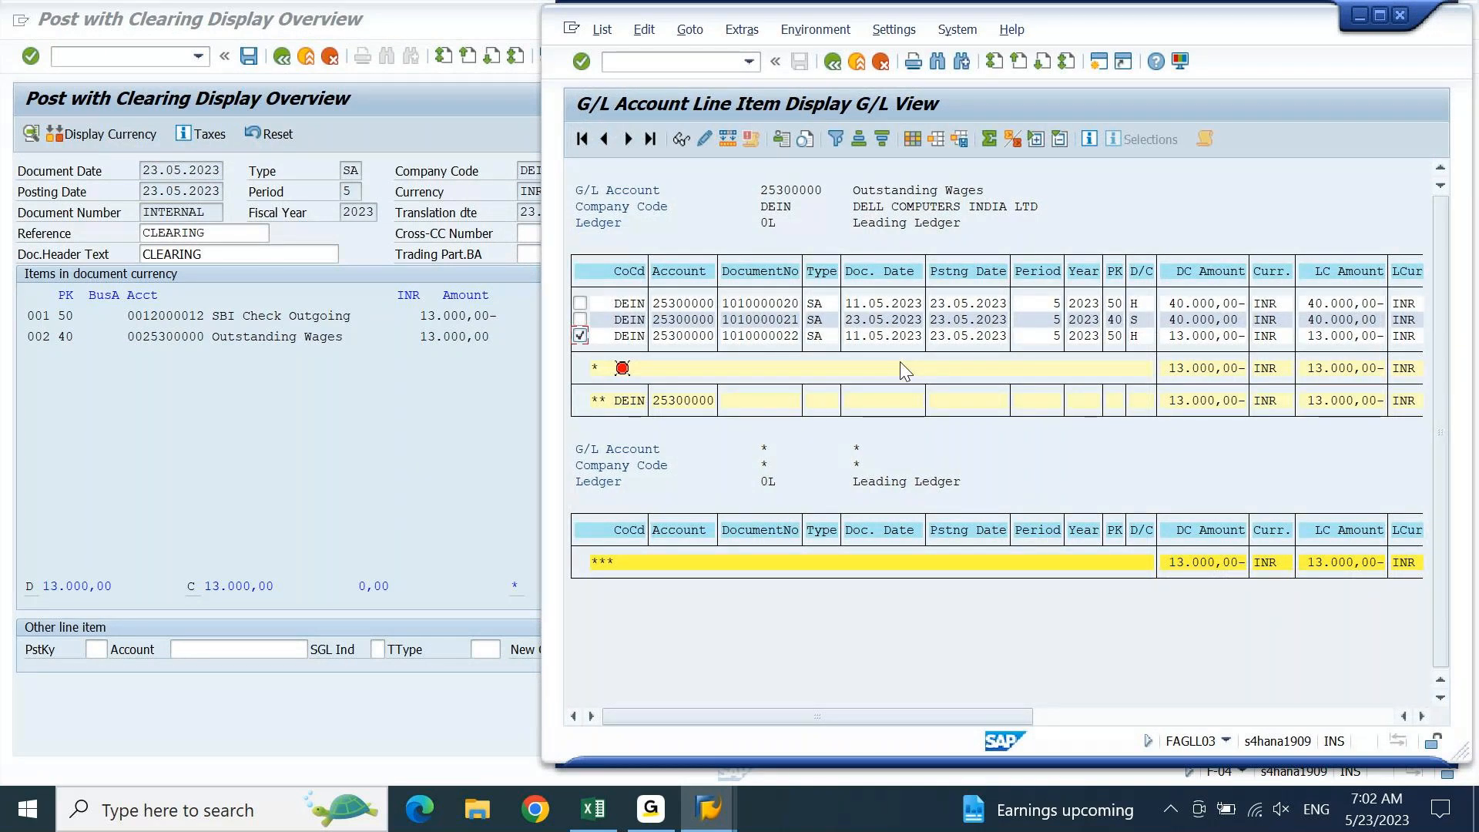
click(1206, 337)
click(580, 336)
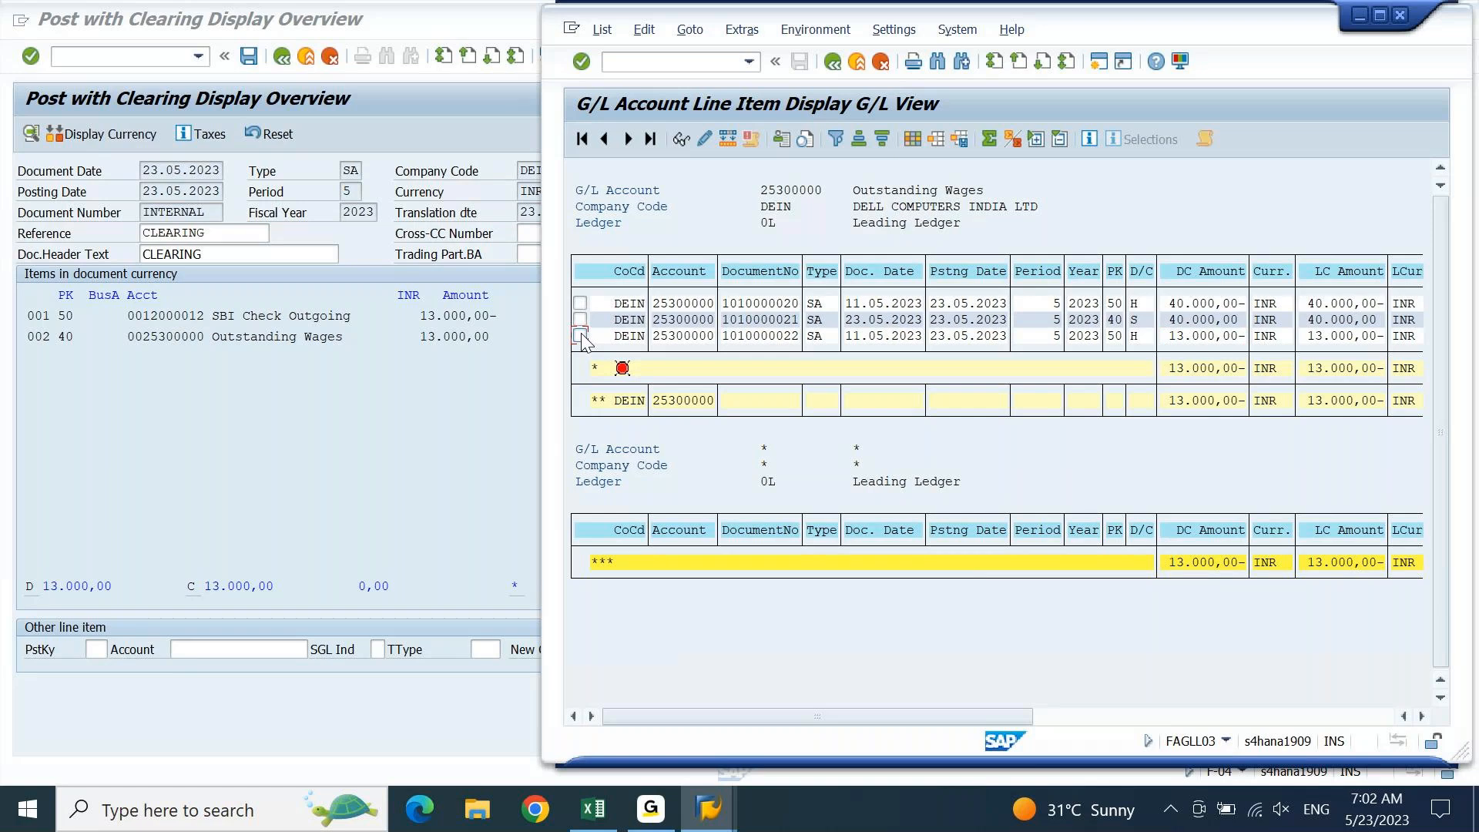
click(241, 95)
click(252, 60)
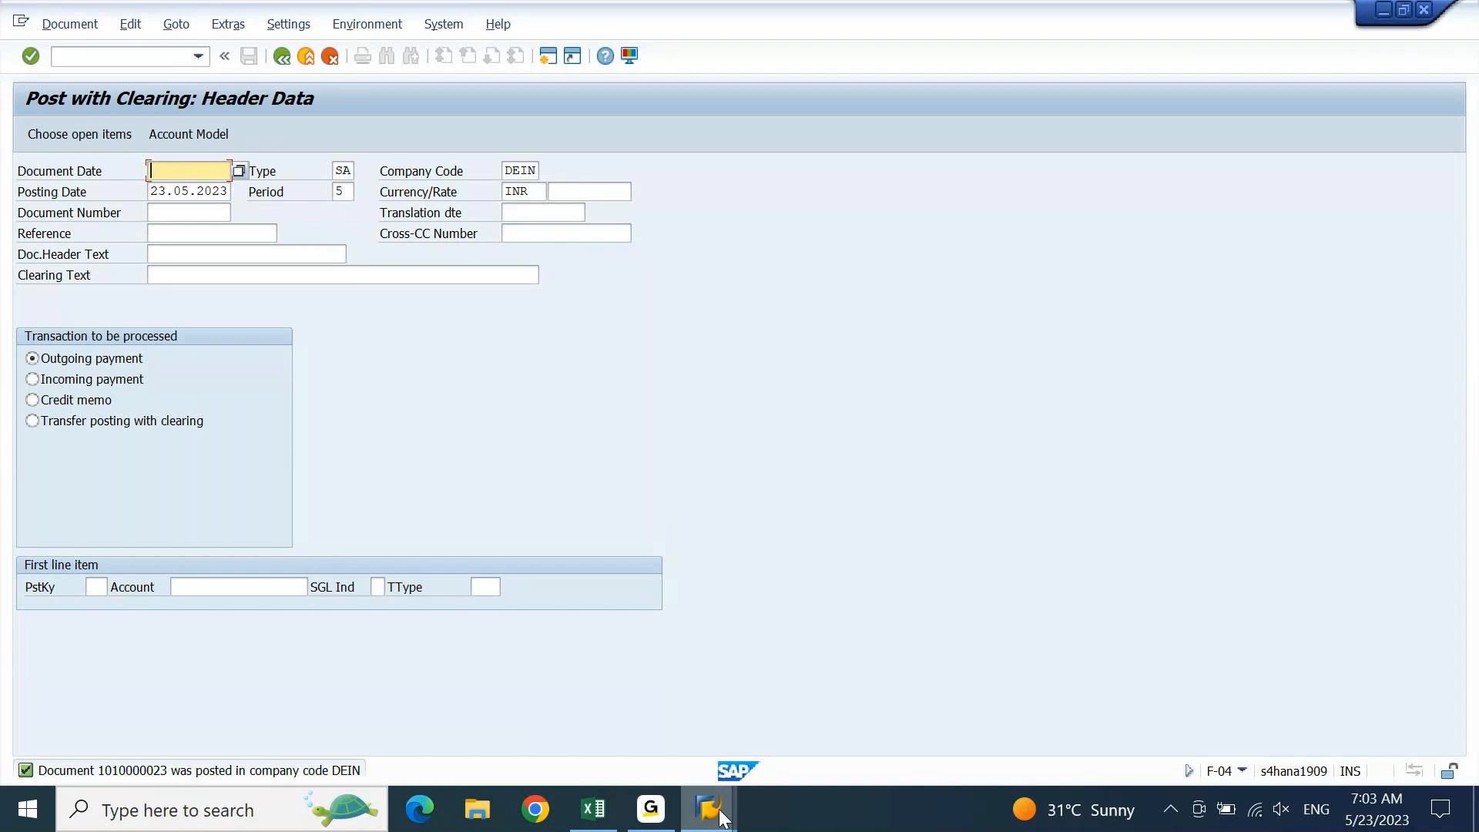
Return to the G/L line item display full screen and rerun the open items report for account 25300000
mouse_move(722, 818)
click(473, 697)
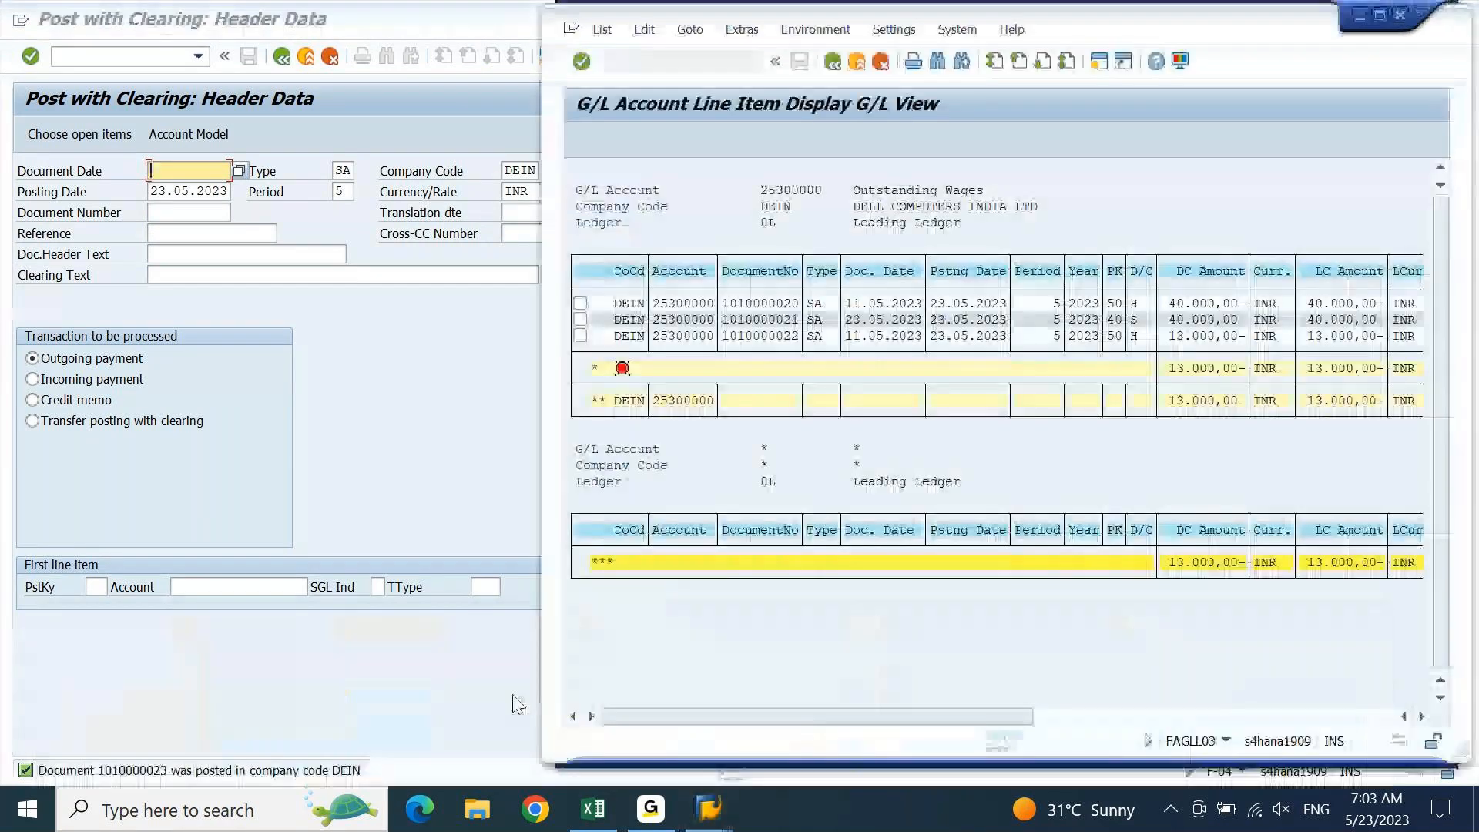
click(1380, 16)
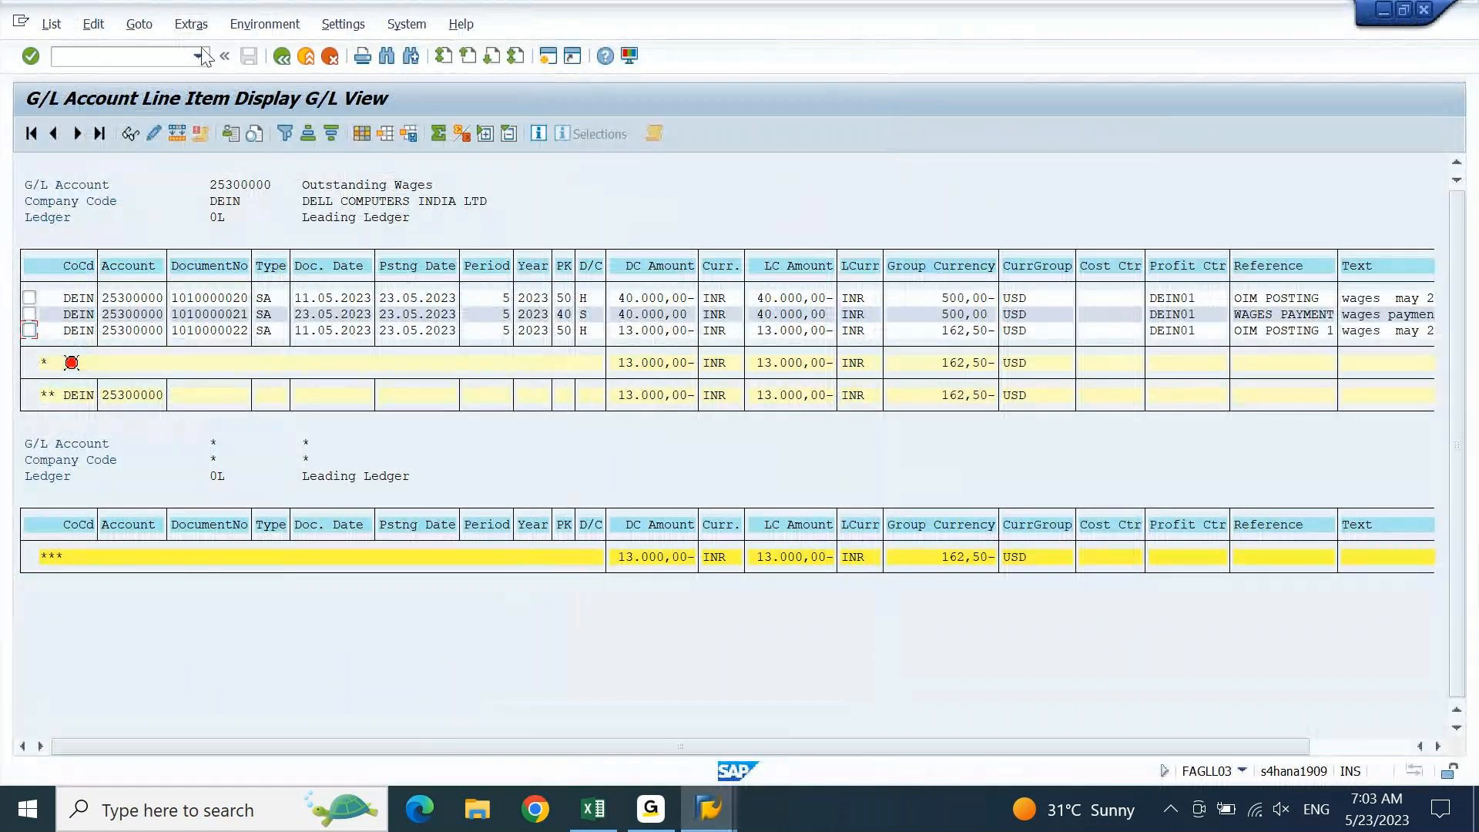
click(284, 63)
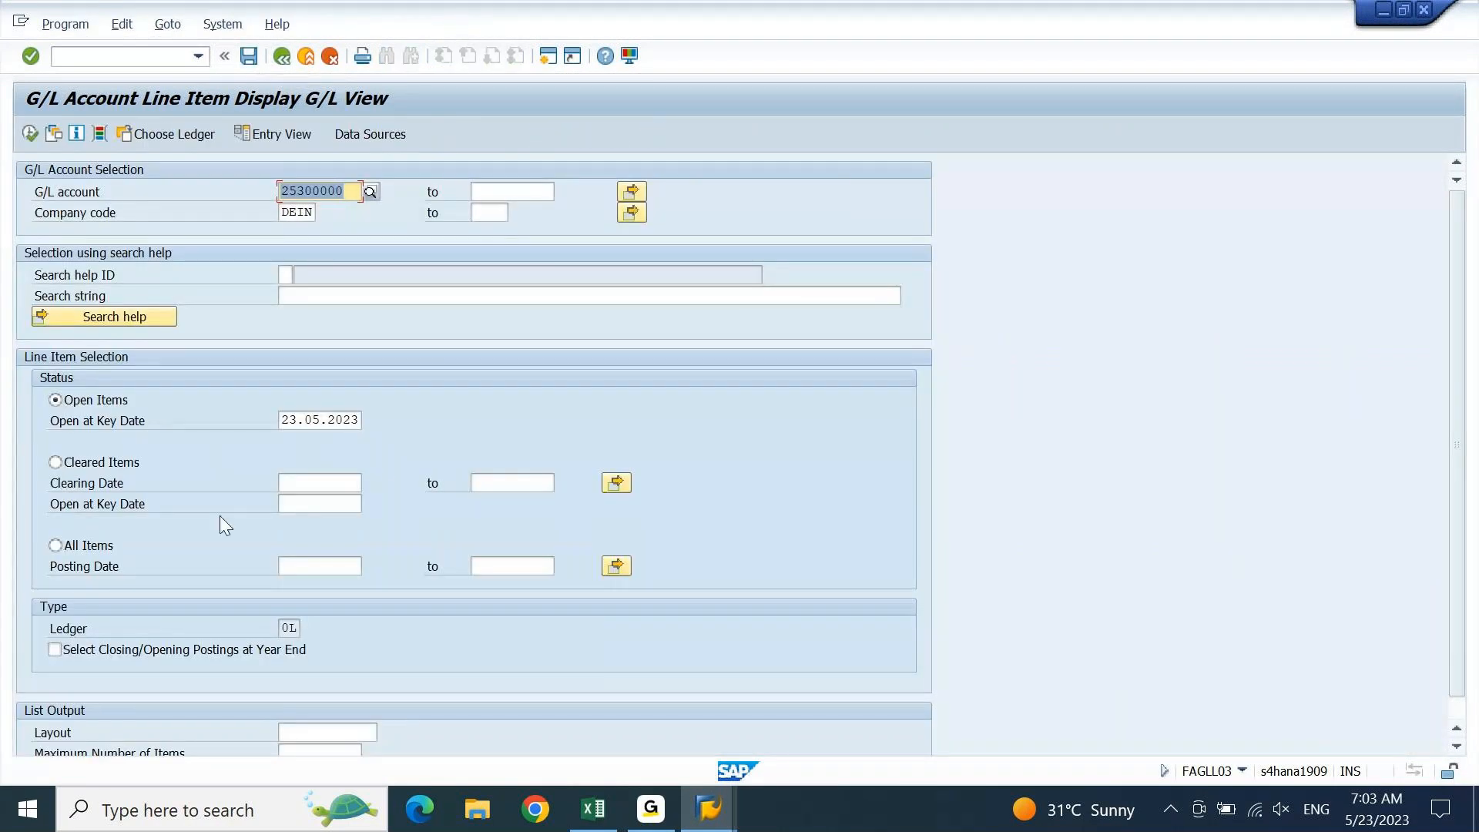
click(30, 134)
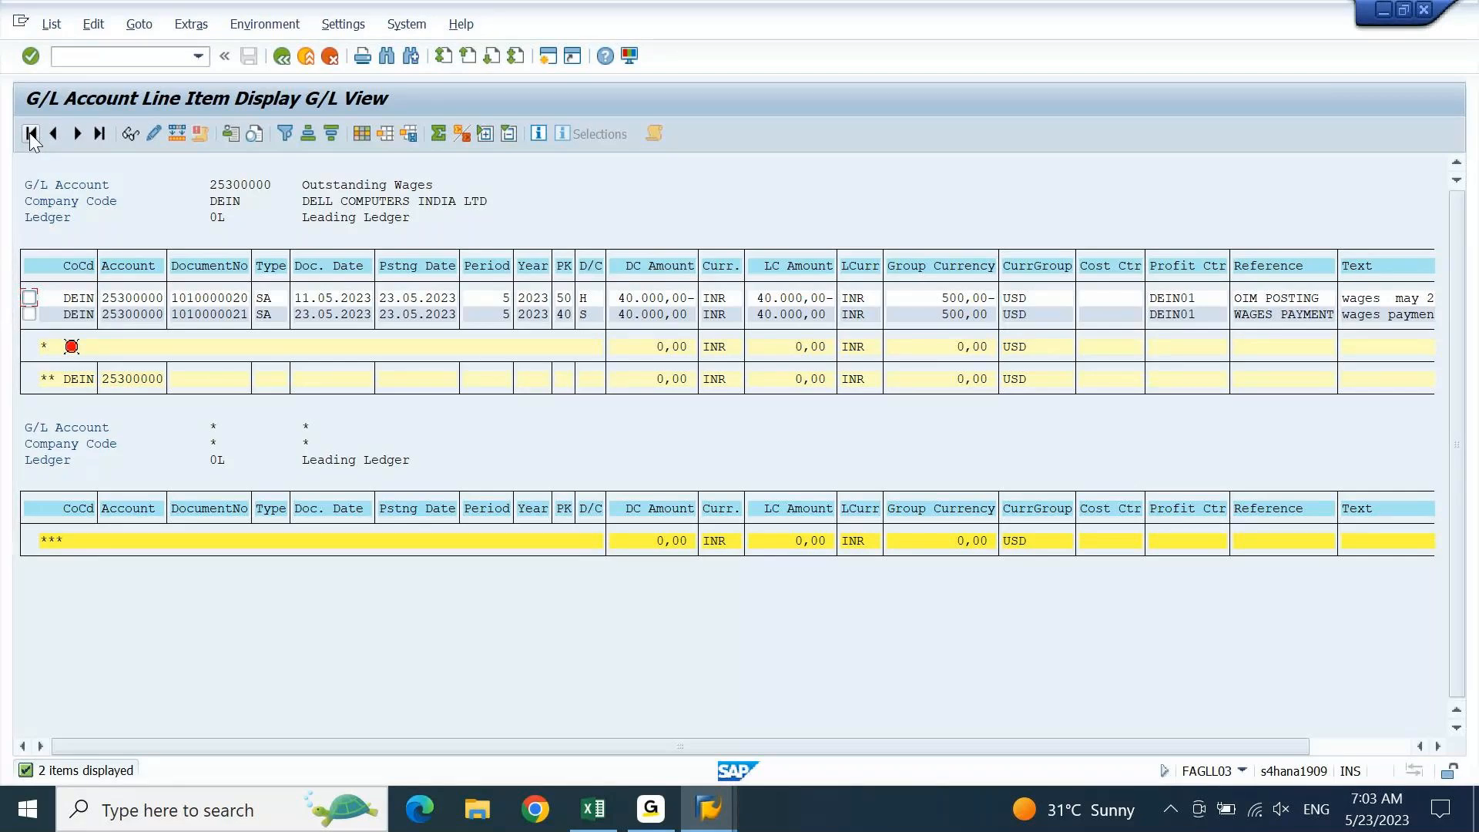
Rerun the line item report for account 25300000 with the status set to Cleared Items
key(F3)
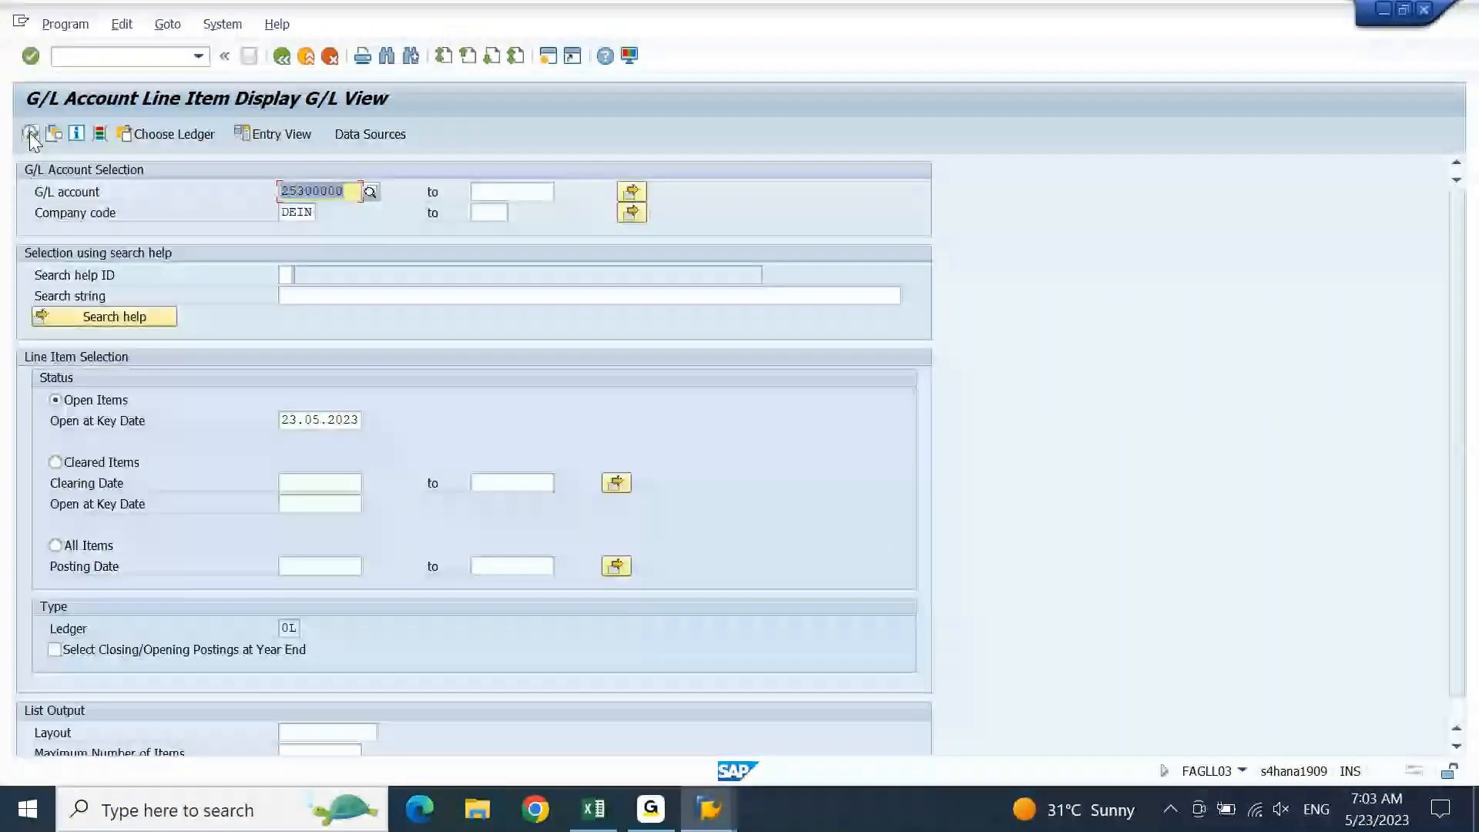
click(55, 463)
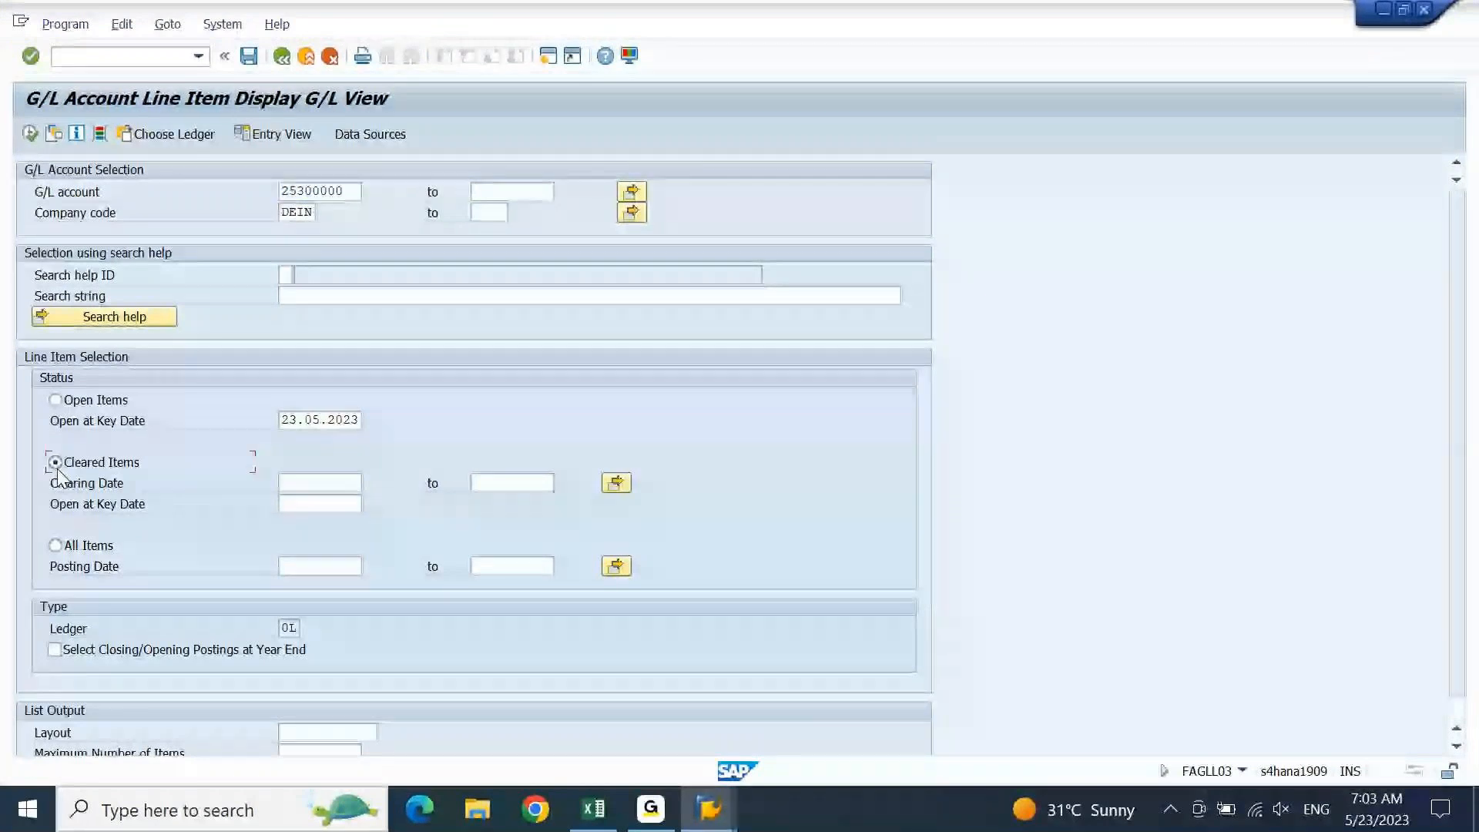
click(34, 136)
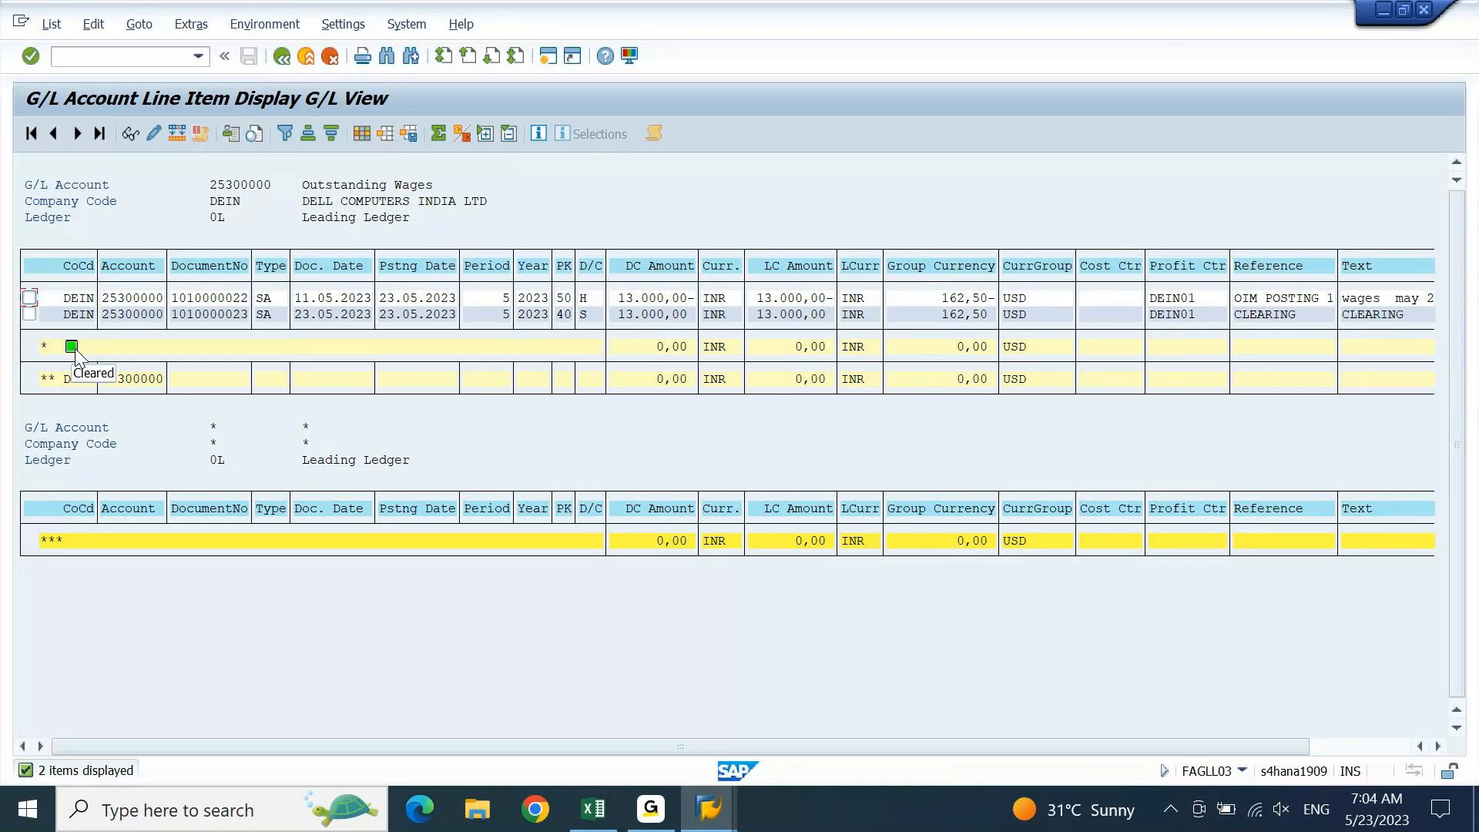
Rerun the report with the status set to All Items and review the open and cleared Outstanding Wages lines across all columns
key(F3)
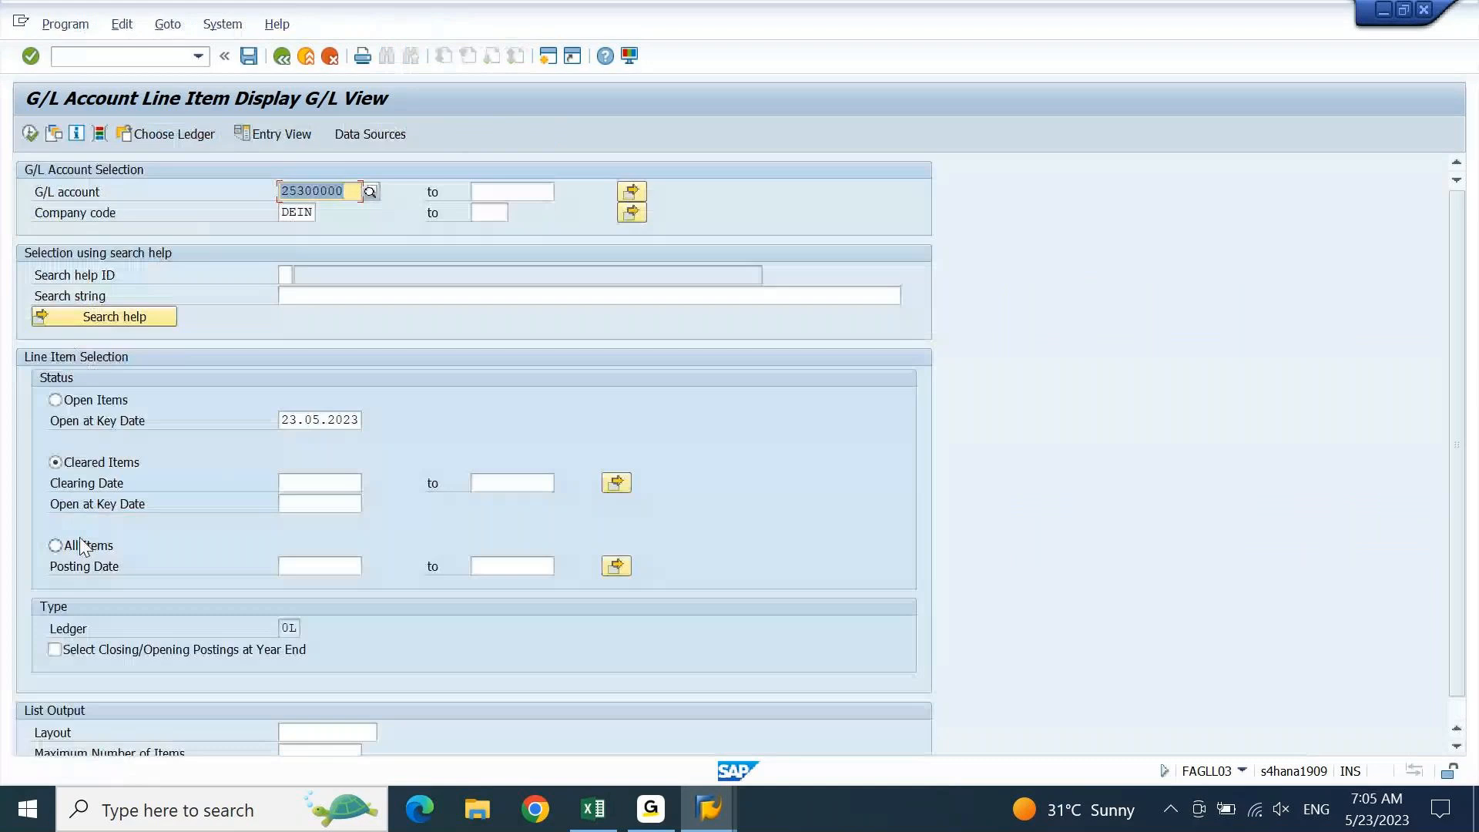
click(55, 545)
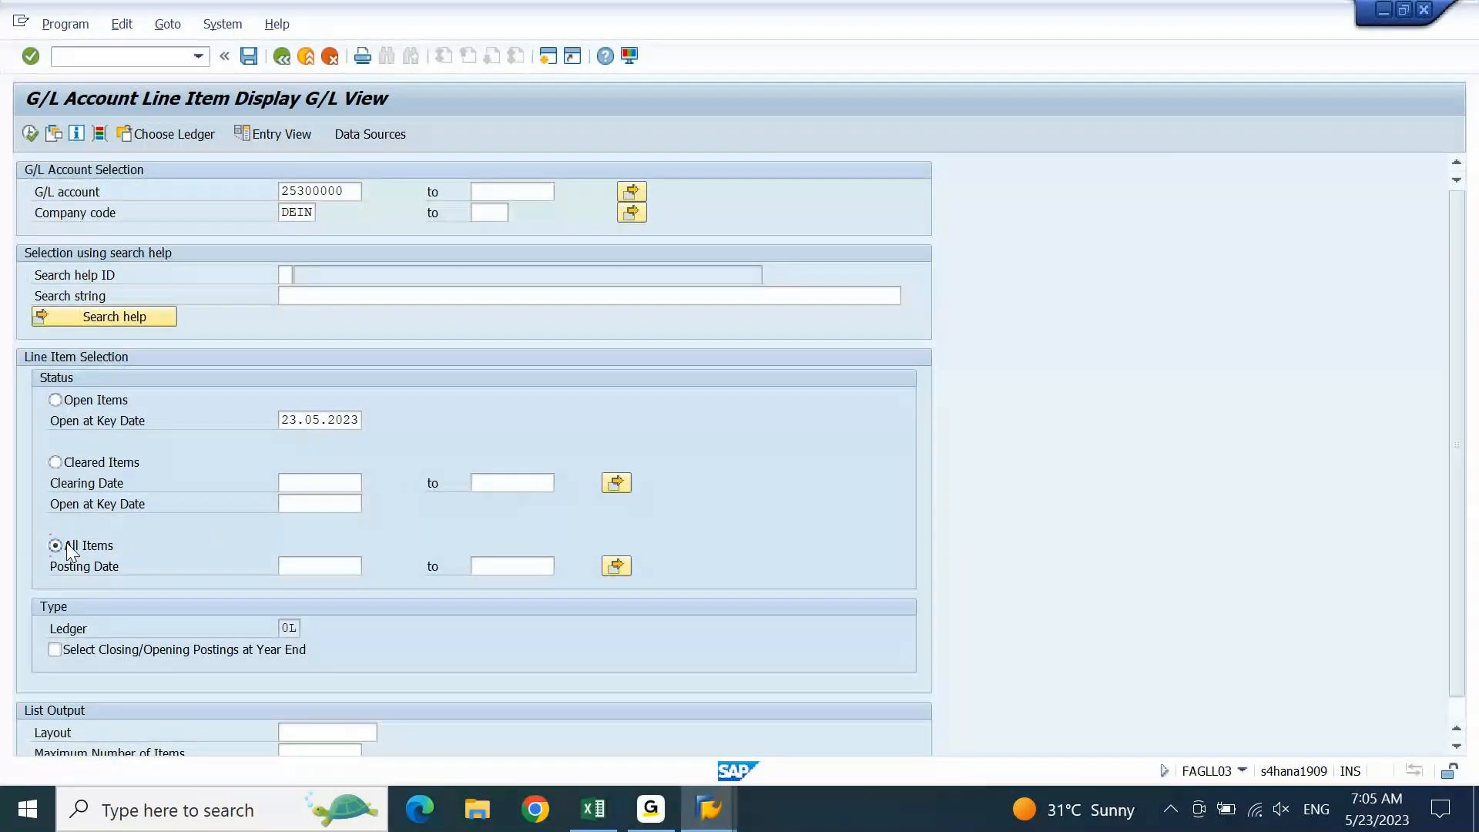
key(F8)
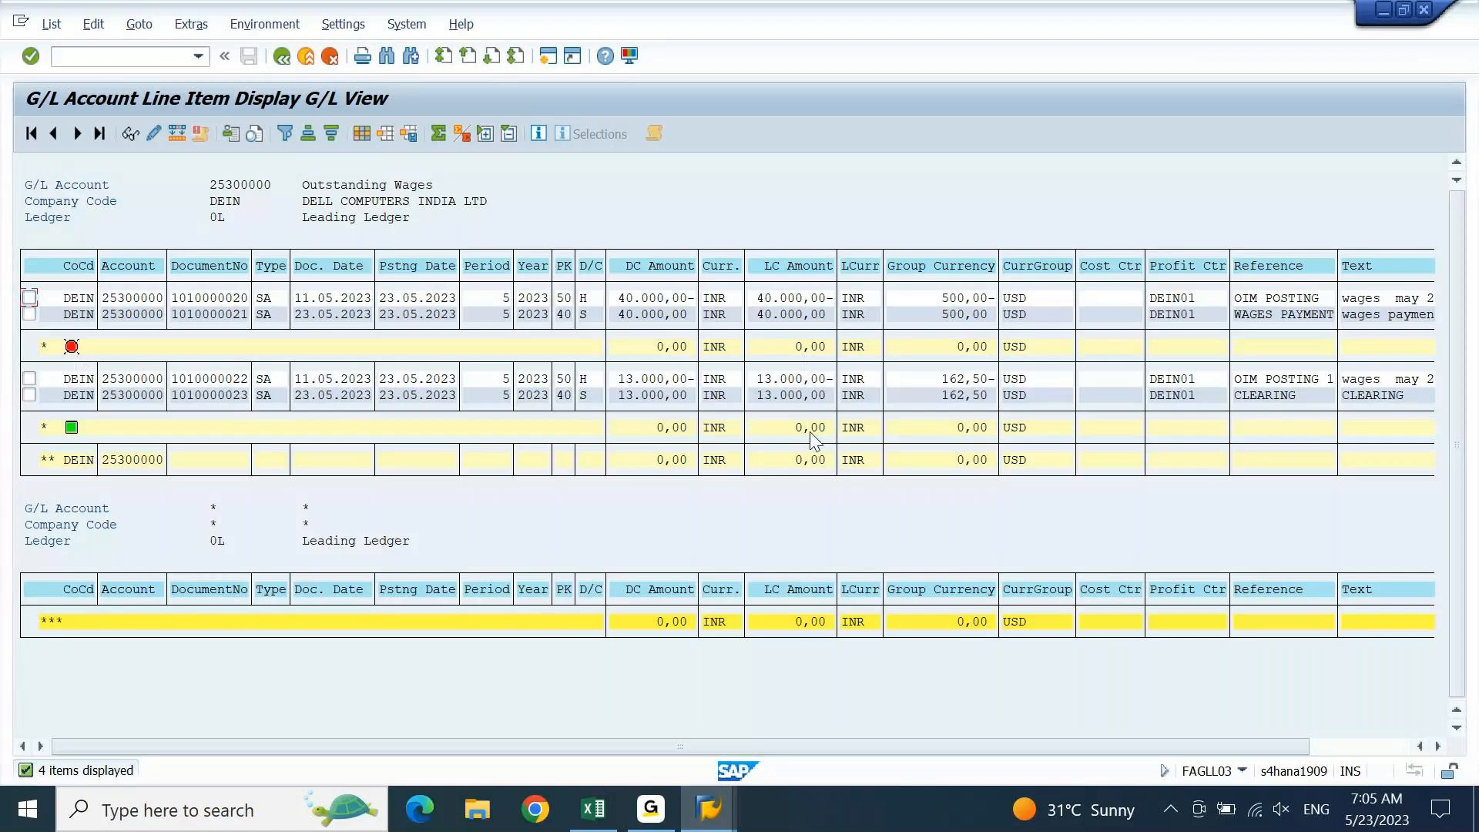
click(793, 625)
click(240, 399)
click(1388, 745)
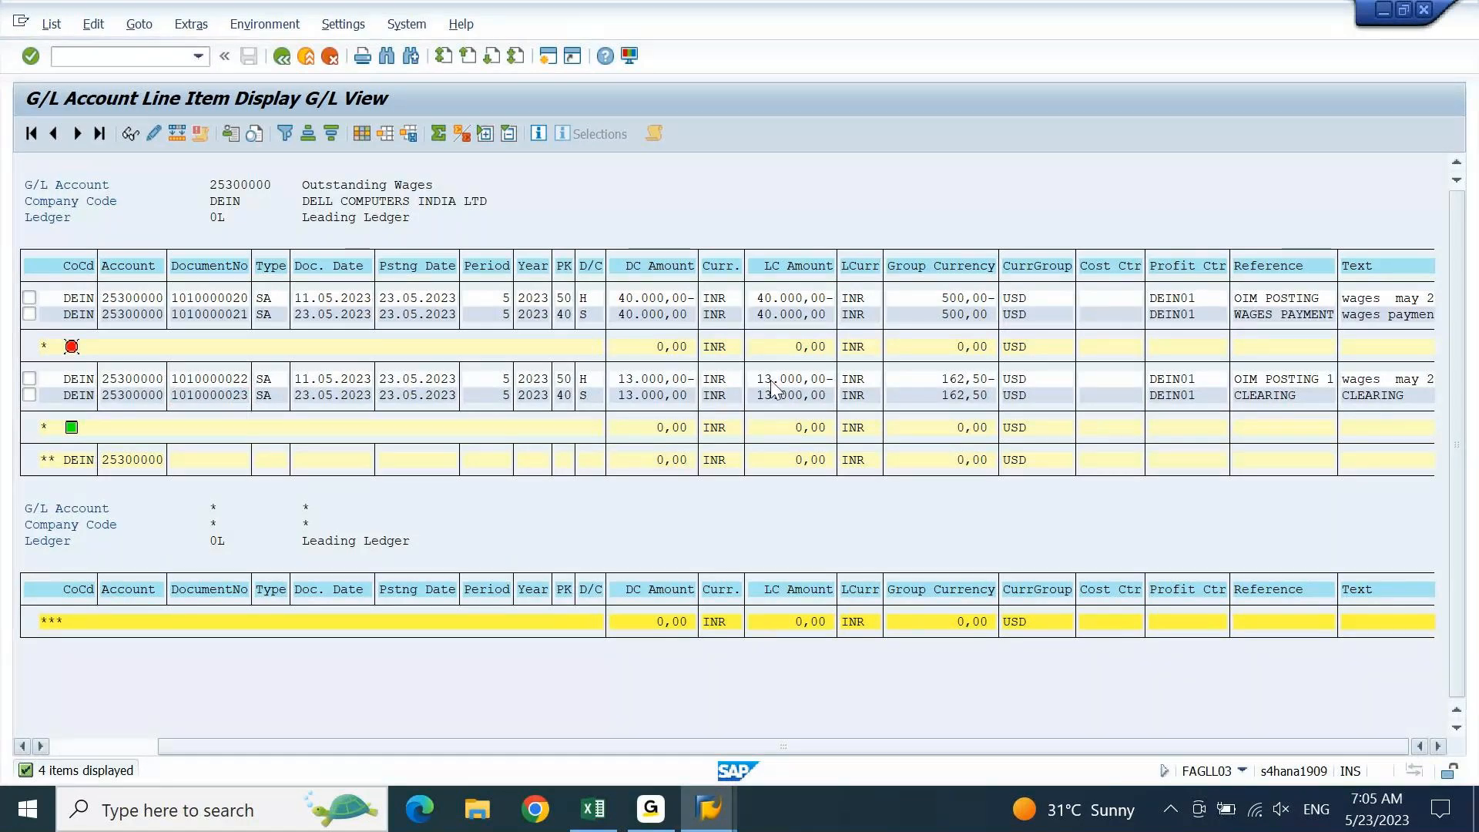
Add the hidden Clearing Date and Clearing Document fields to the list layout directly before Document type, and apply it
click(362, 136)
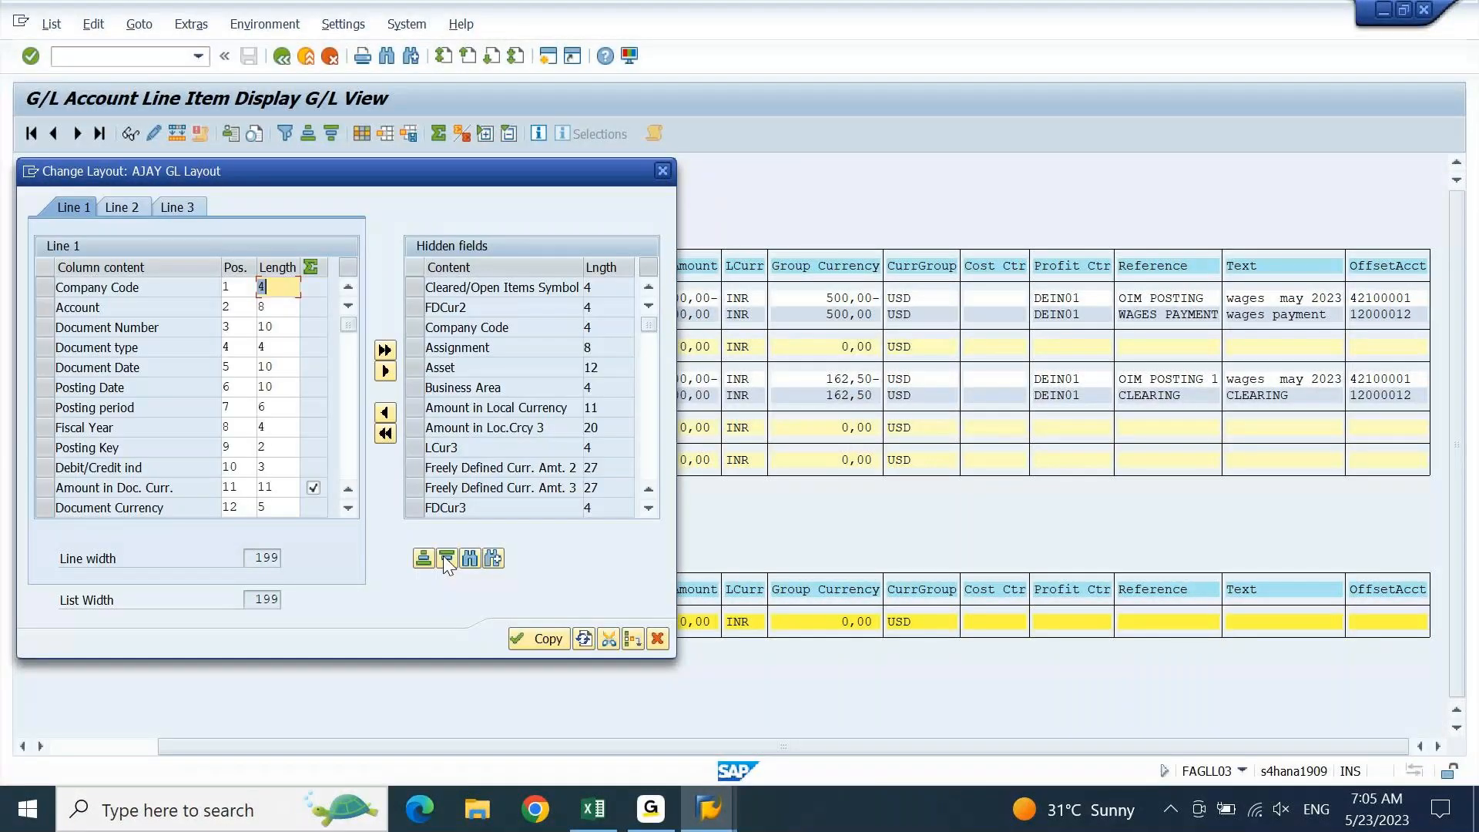
click(447, 559)
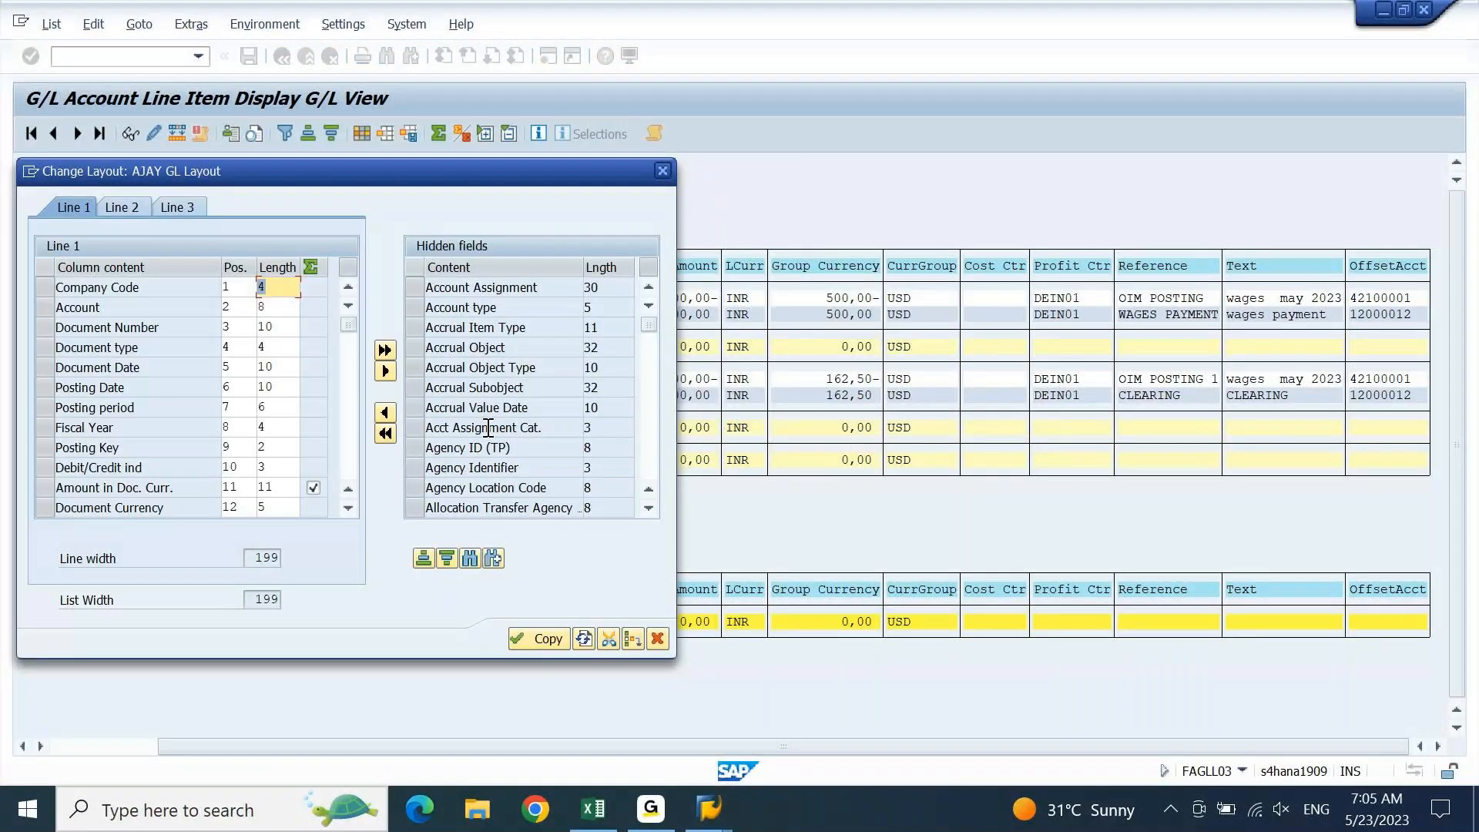
click(652, 447)
click(651, 443)
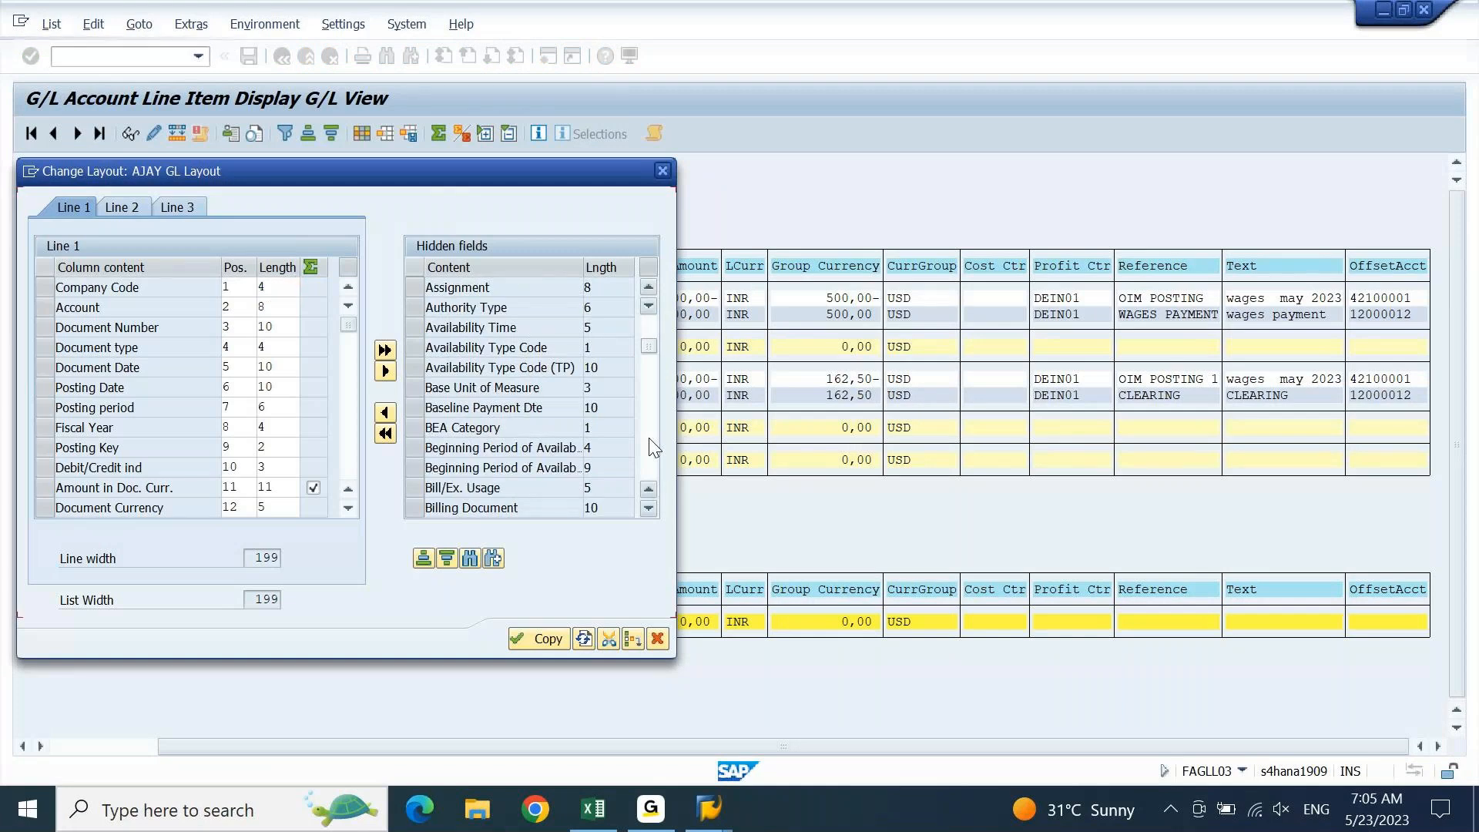
click(651, 447)
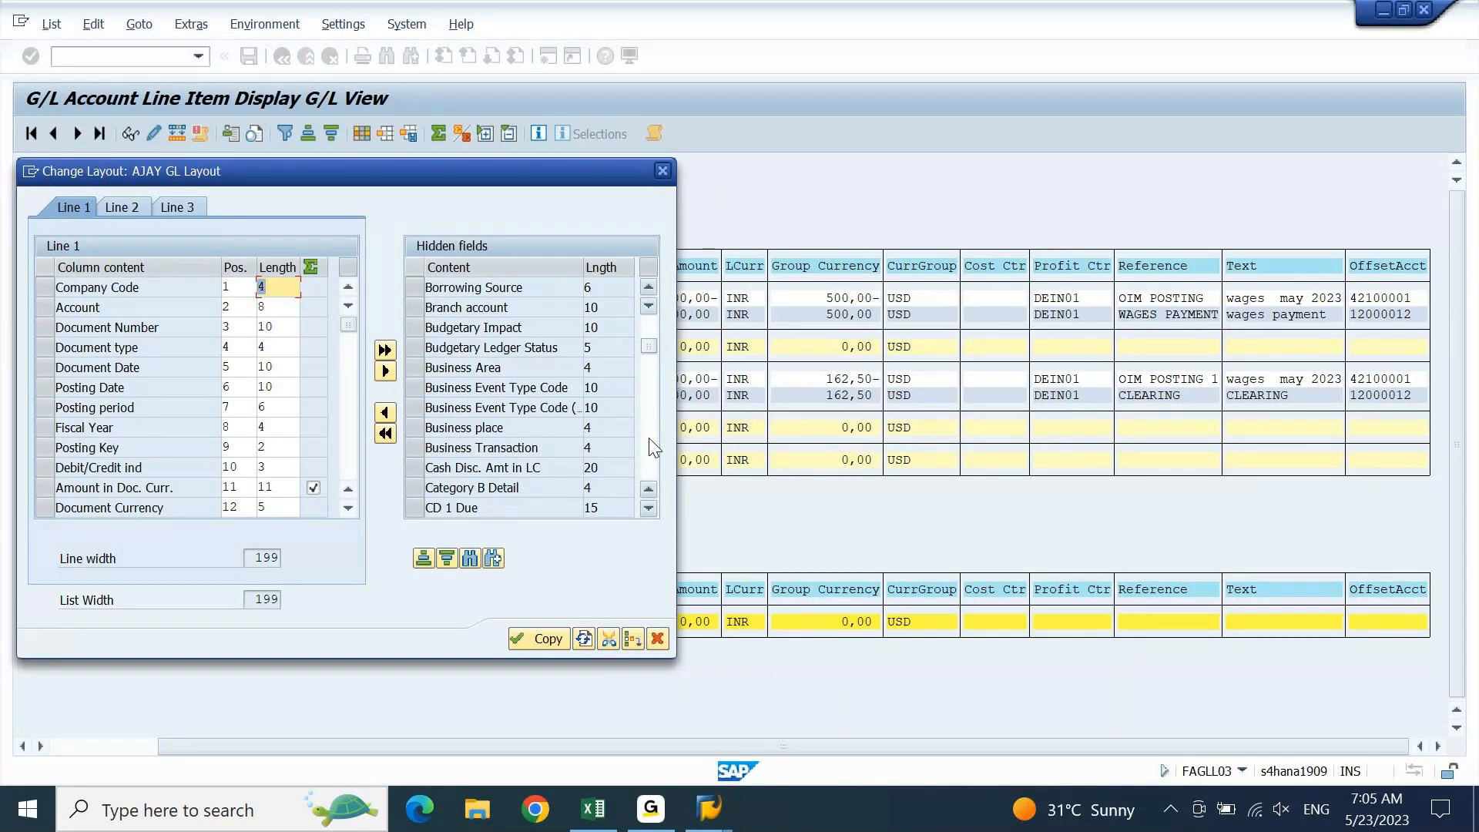
click(648, 465)
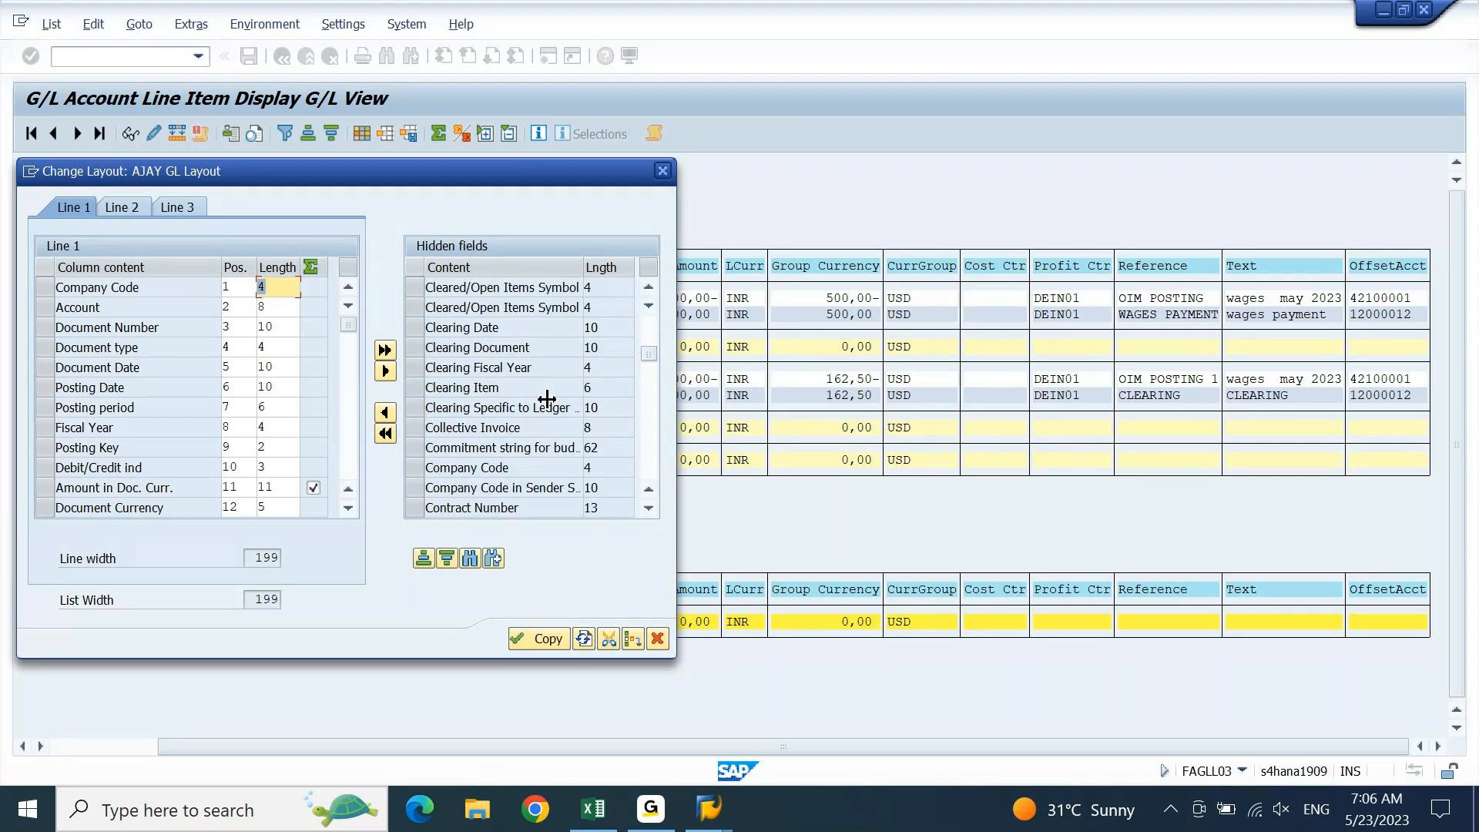
click(415, 347)
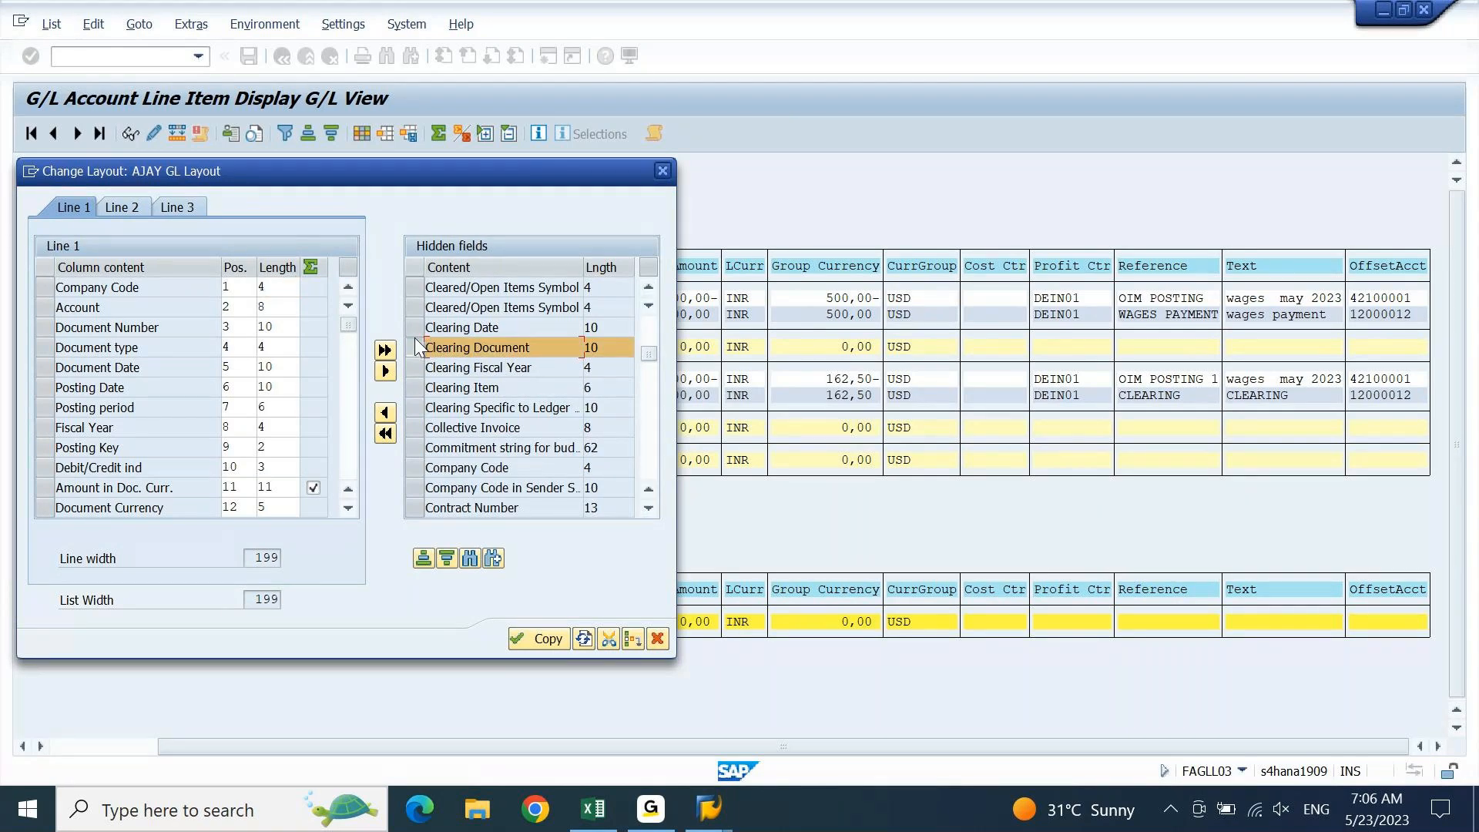
ctrl+click(415, 335)
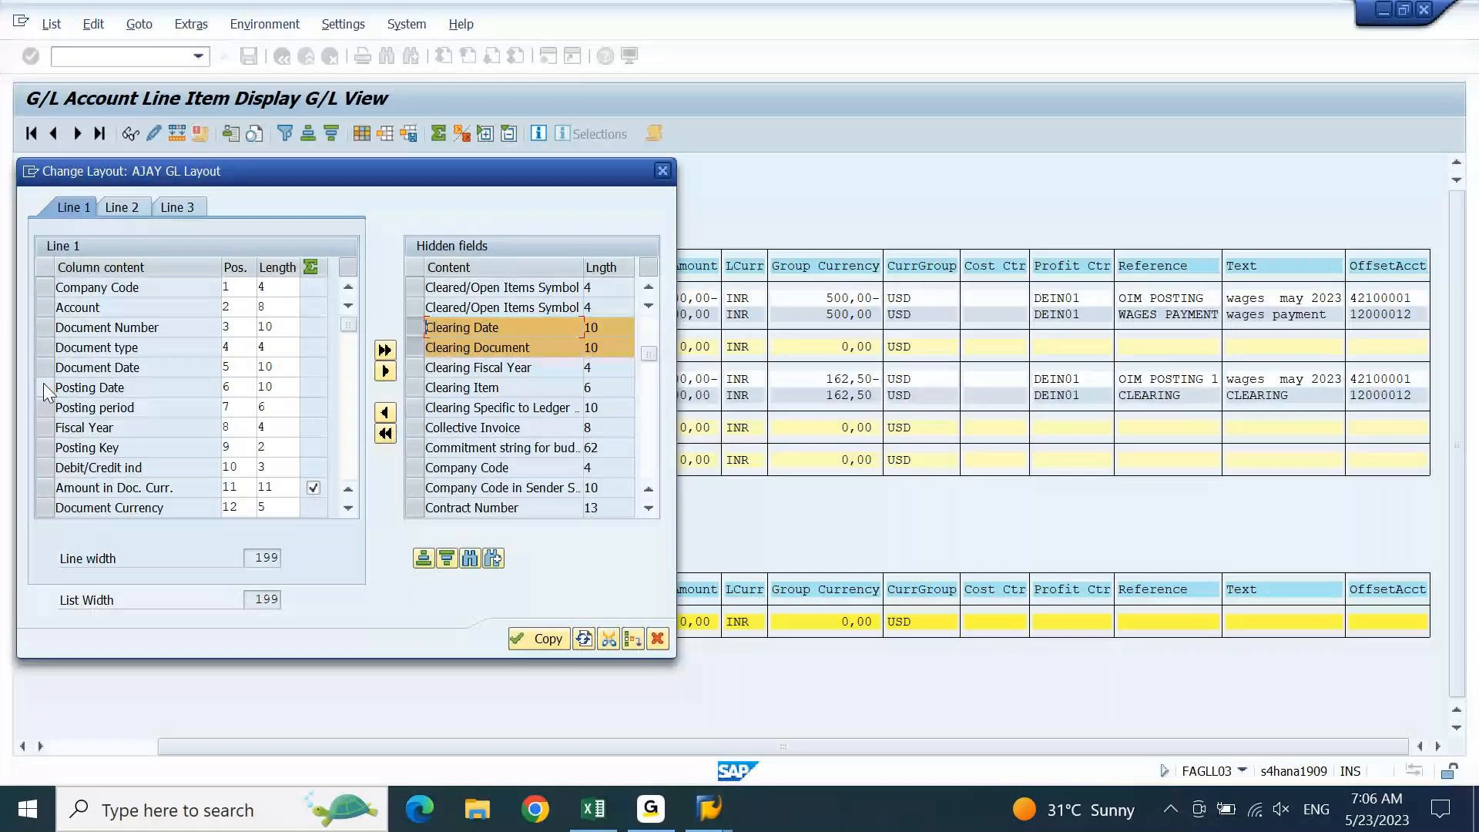
click(53, 346)
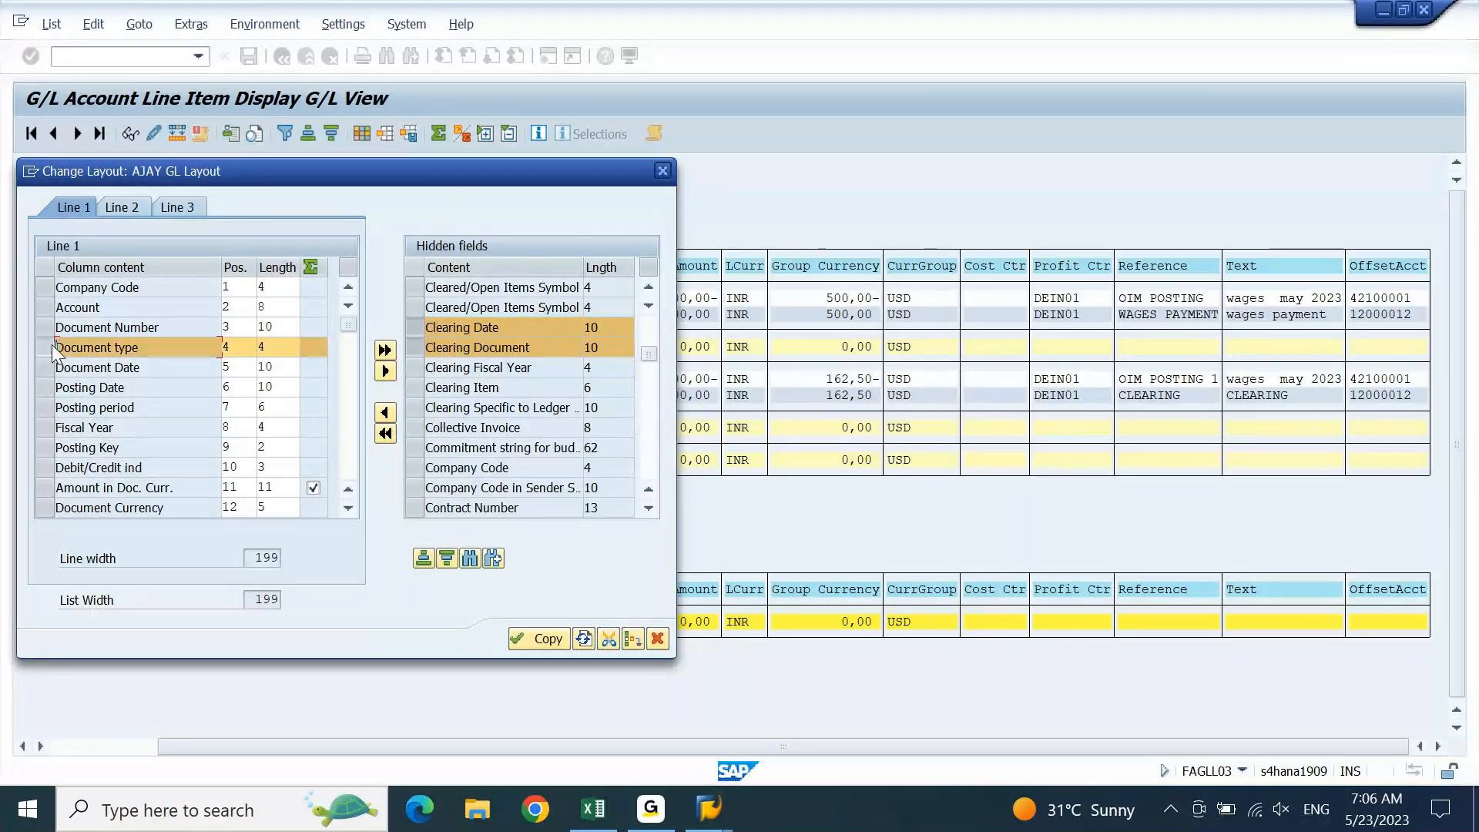
click(386, 415)
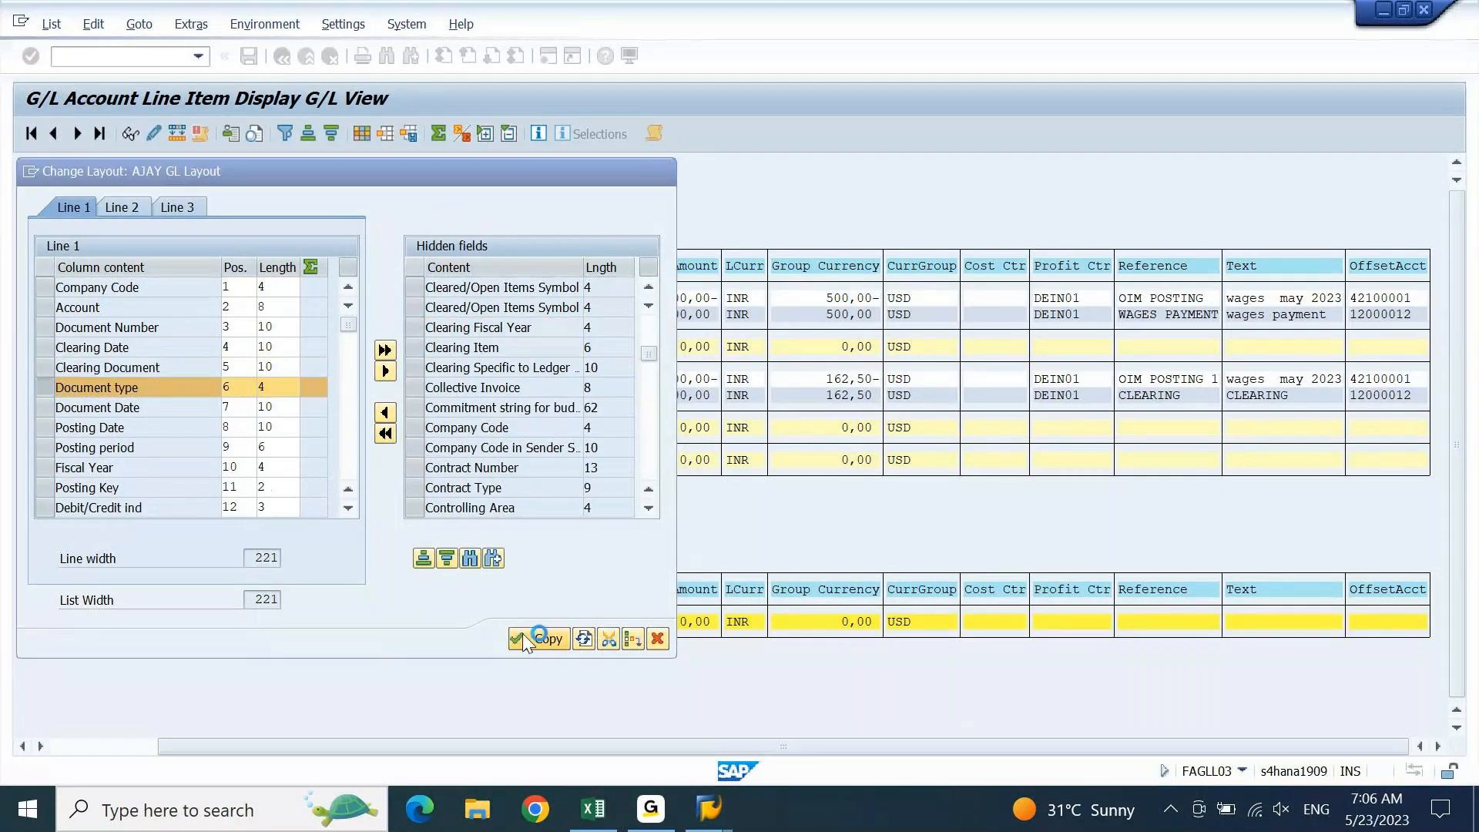
click(522, 634)
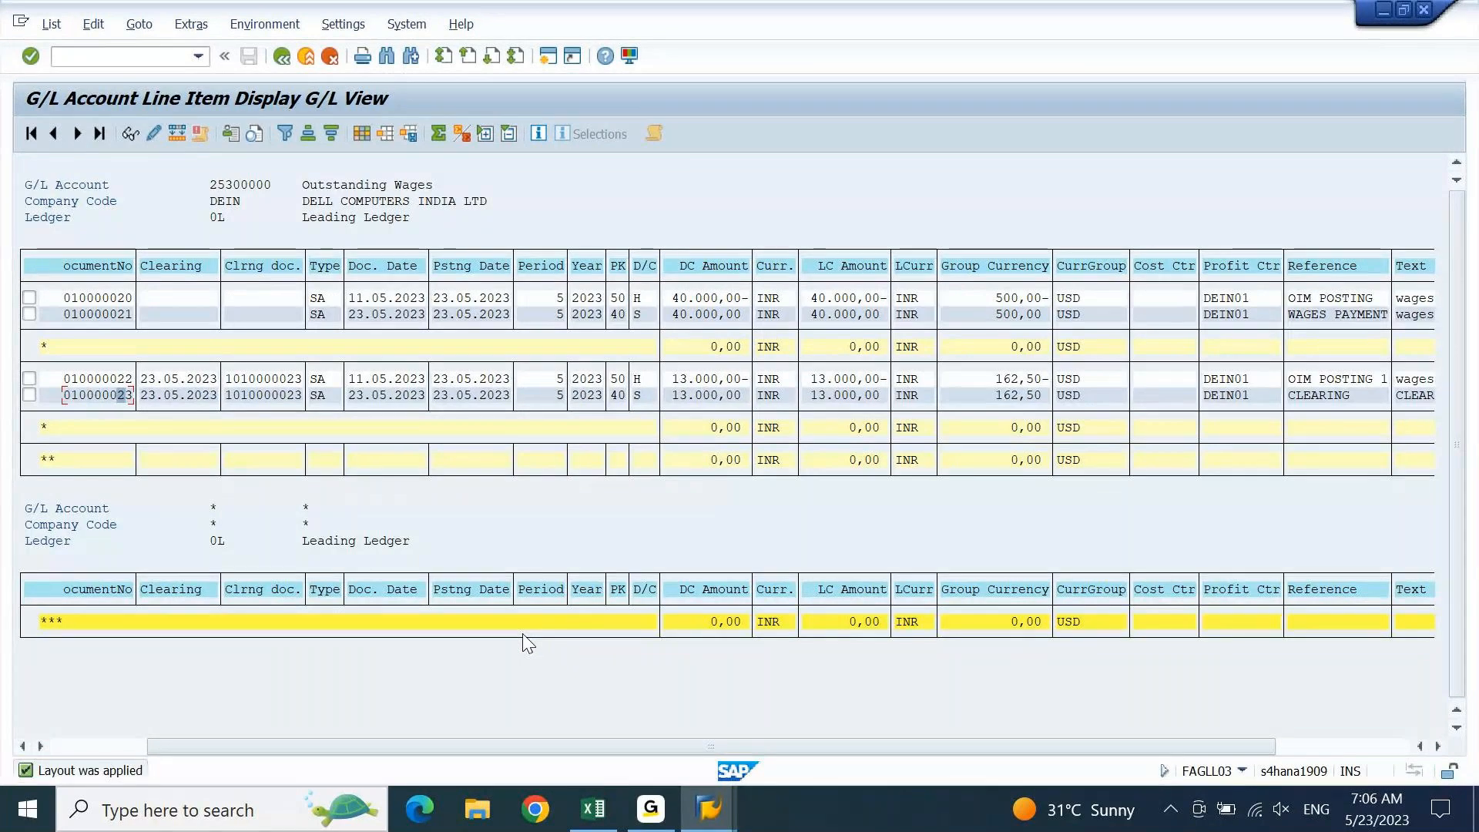
Check the clearing date and clearing document number on the two 13.000,00 INR wages lines
click(282, 378)
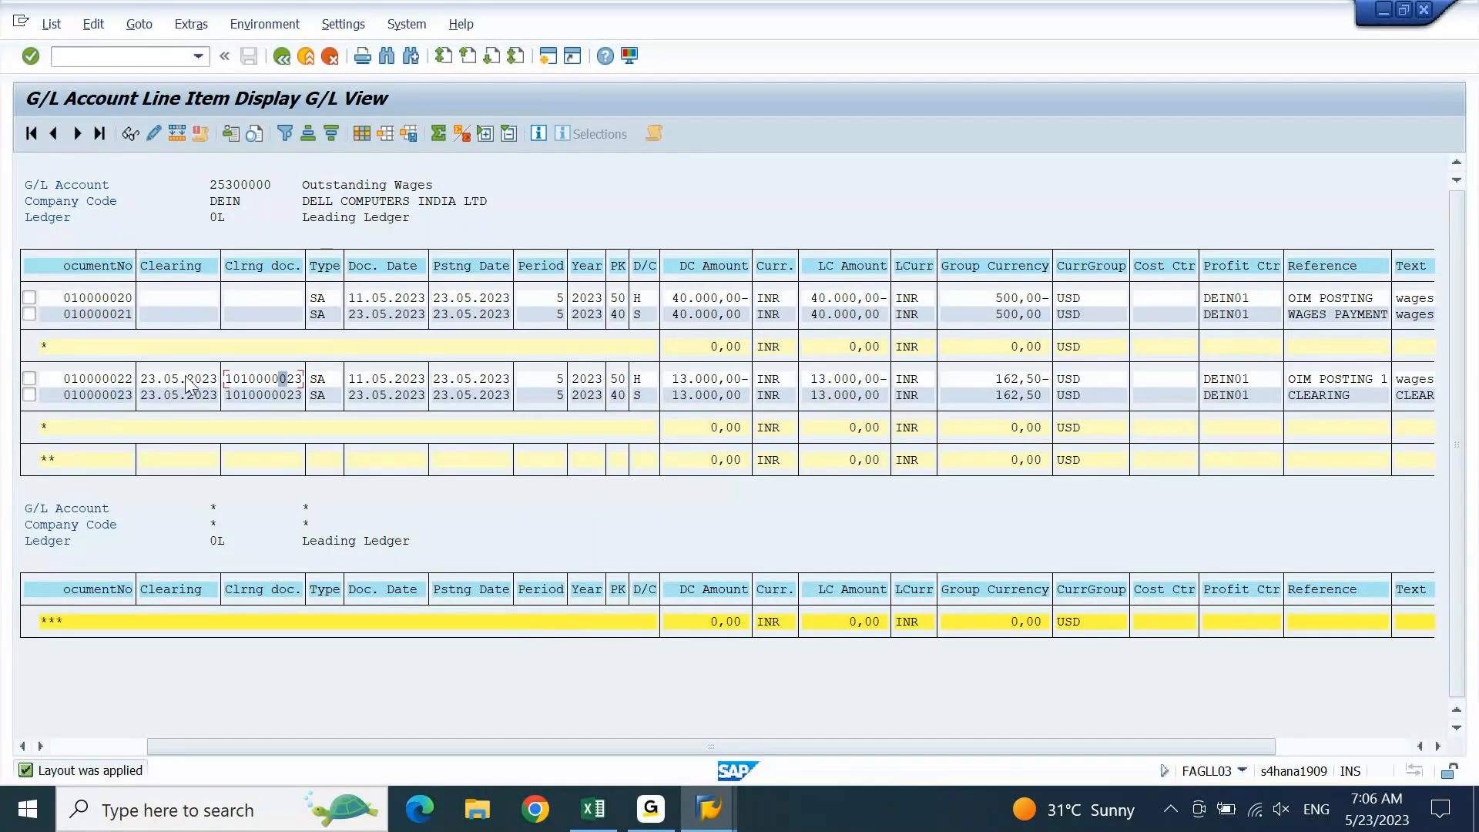
click(113, 744)
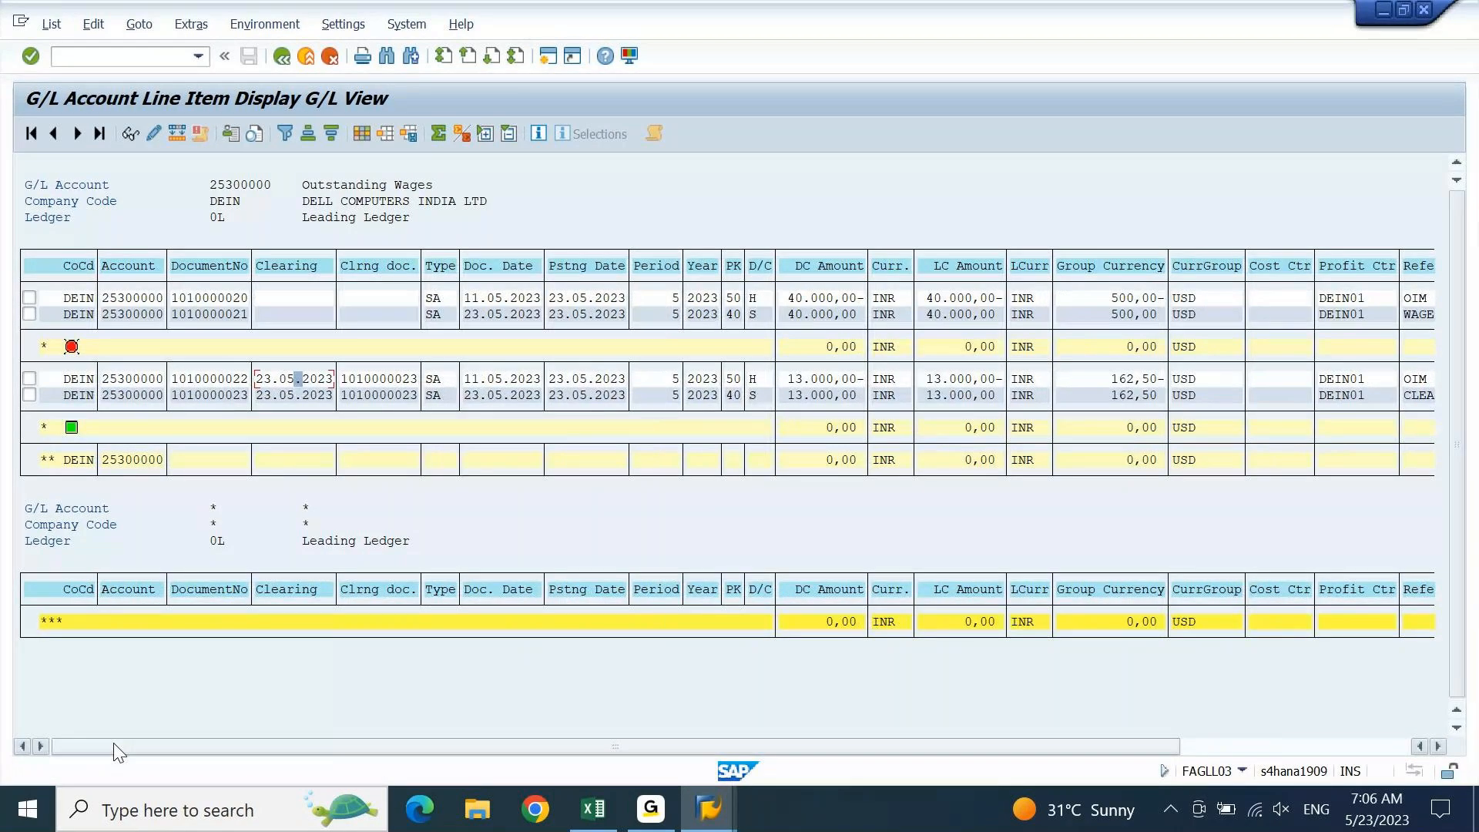
click(401, 398)
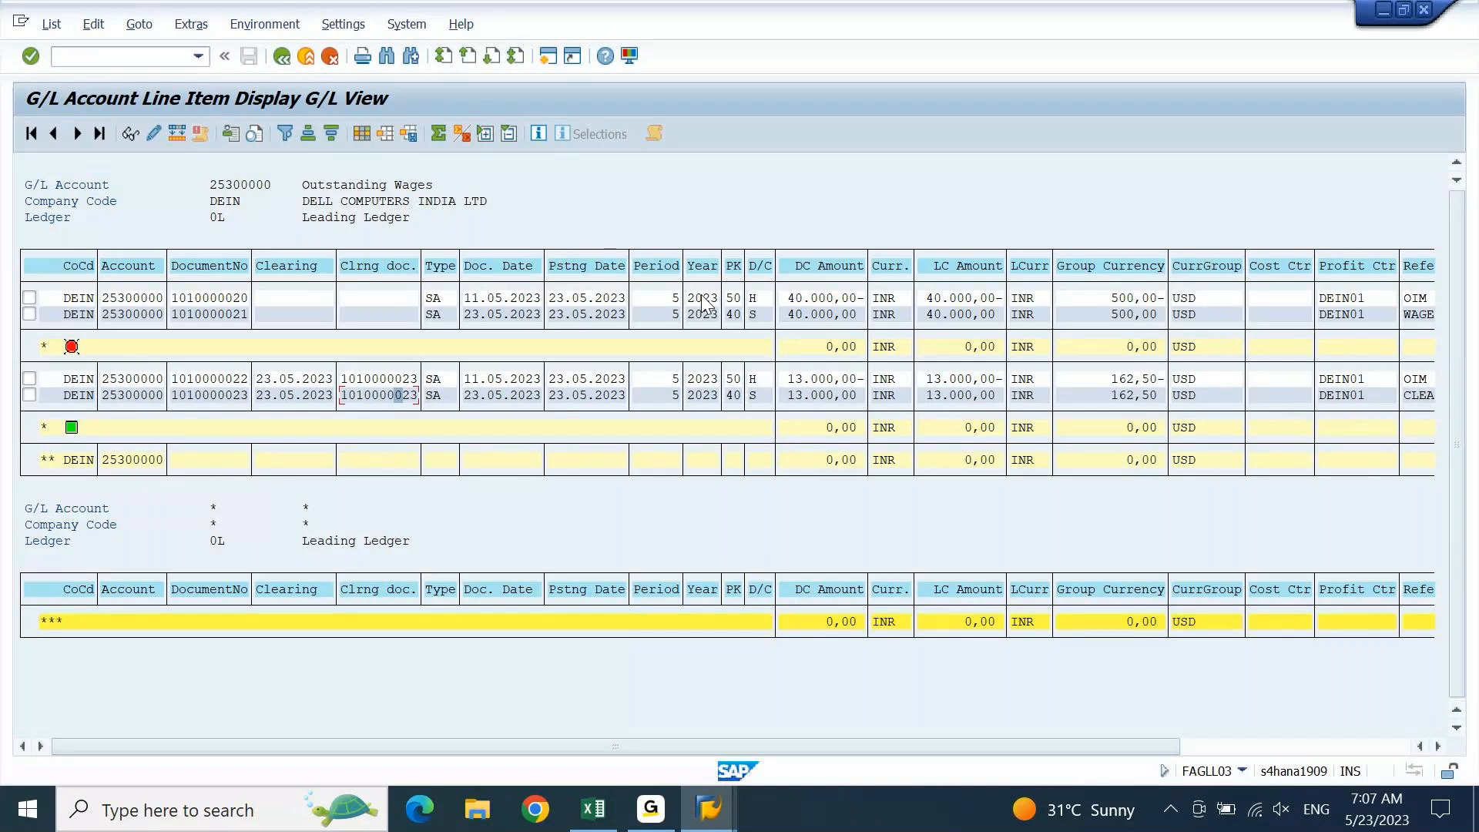
Return to the report selection and list only the open items of account 25300000
key(F3)
click(67, 400)
key(F8)
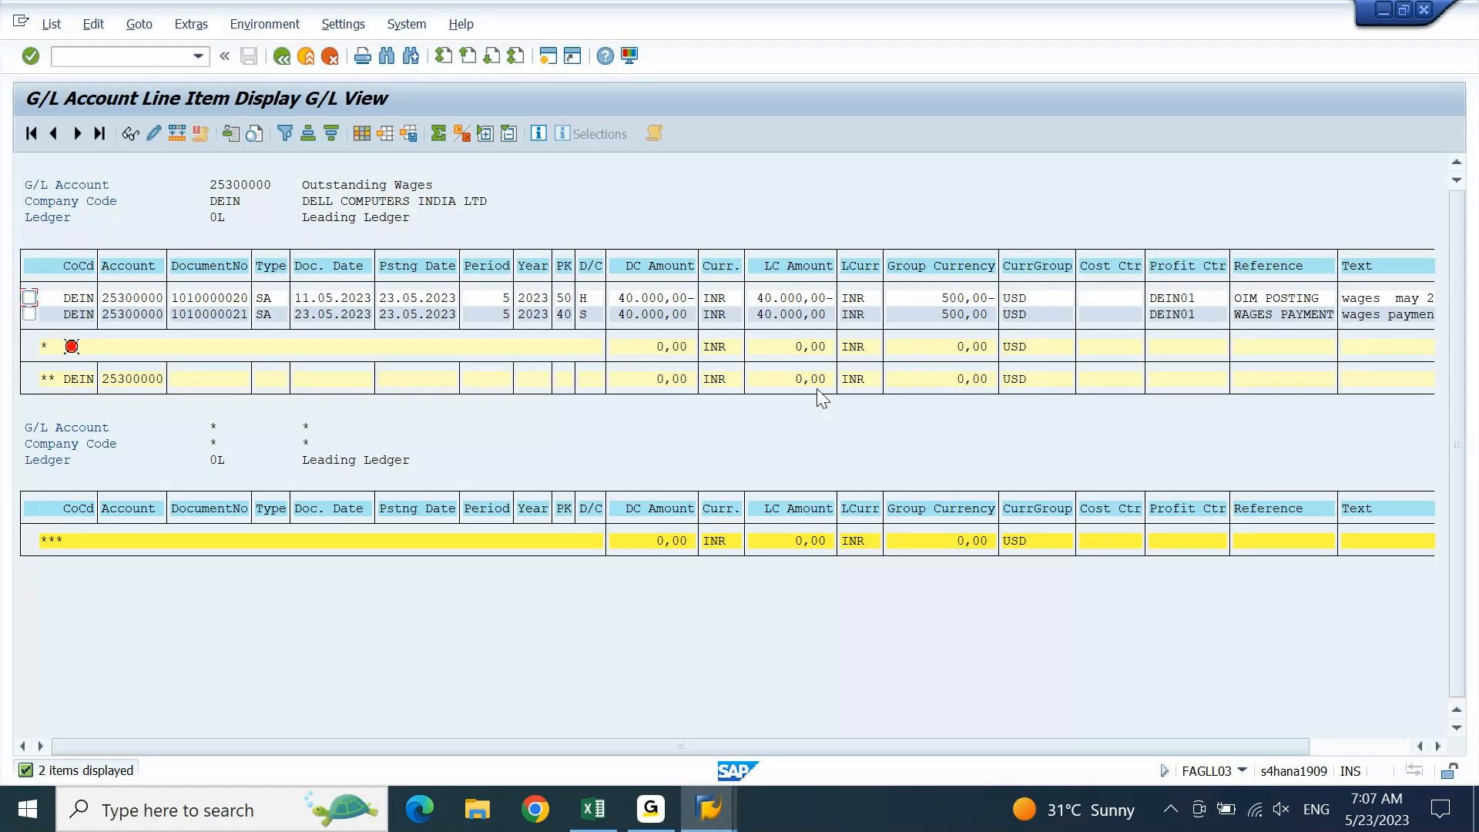
Leave the Post with Clearing session's transaction and start transaction F-03 there to clear a G/L account
mouse_move(728, 823)
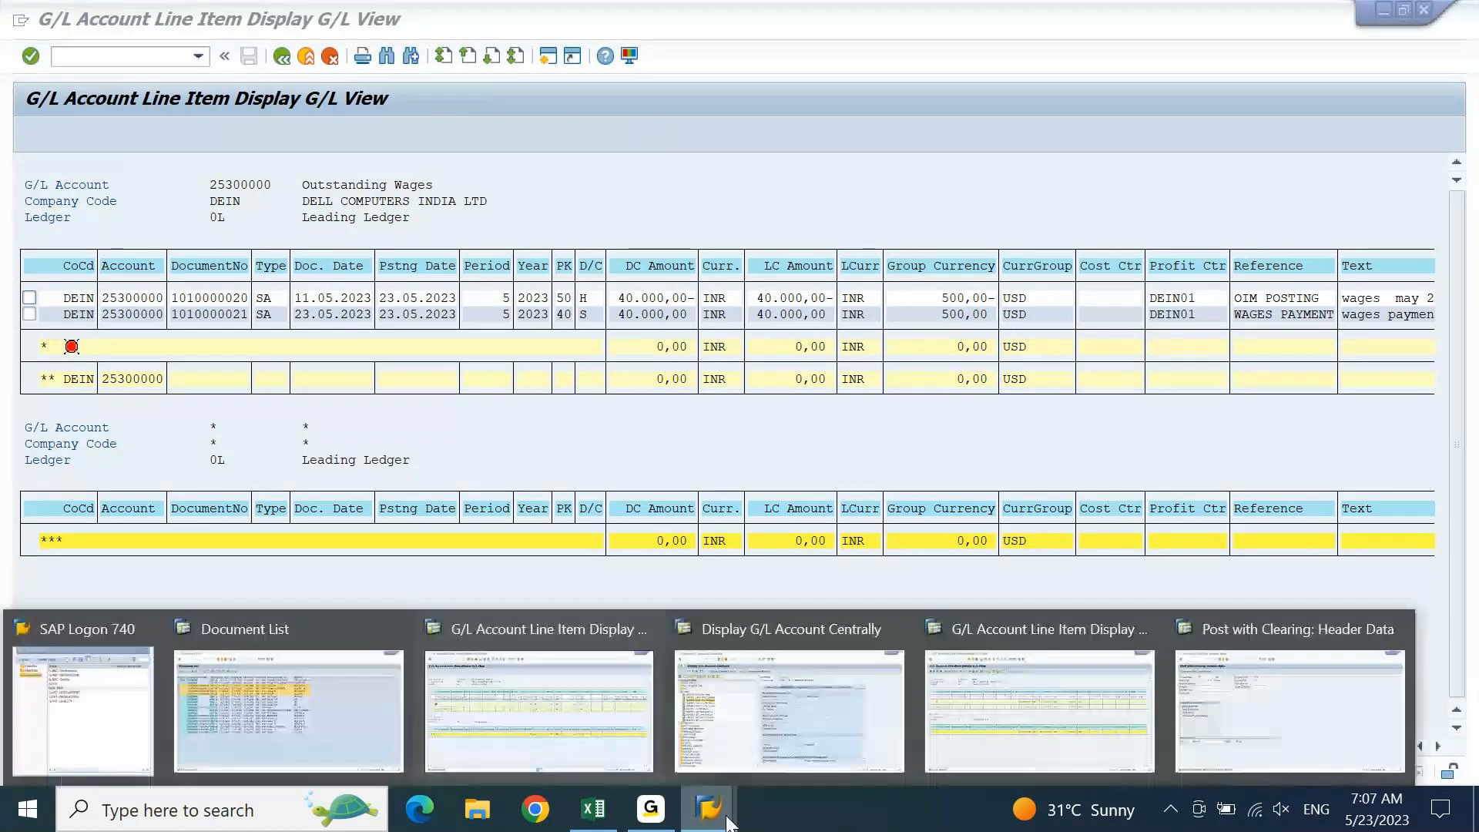
click(1200, 698)
text(/n)
key(Return)
text(F-0)
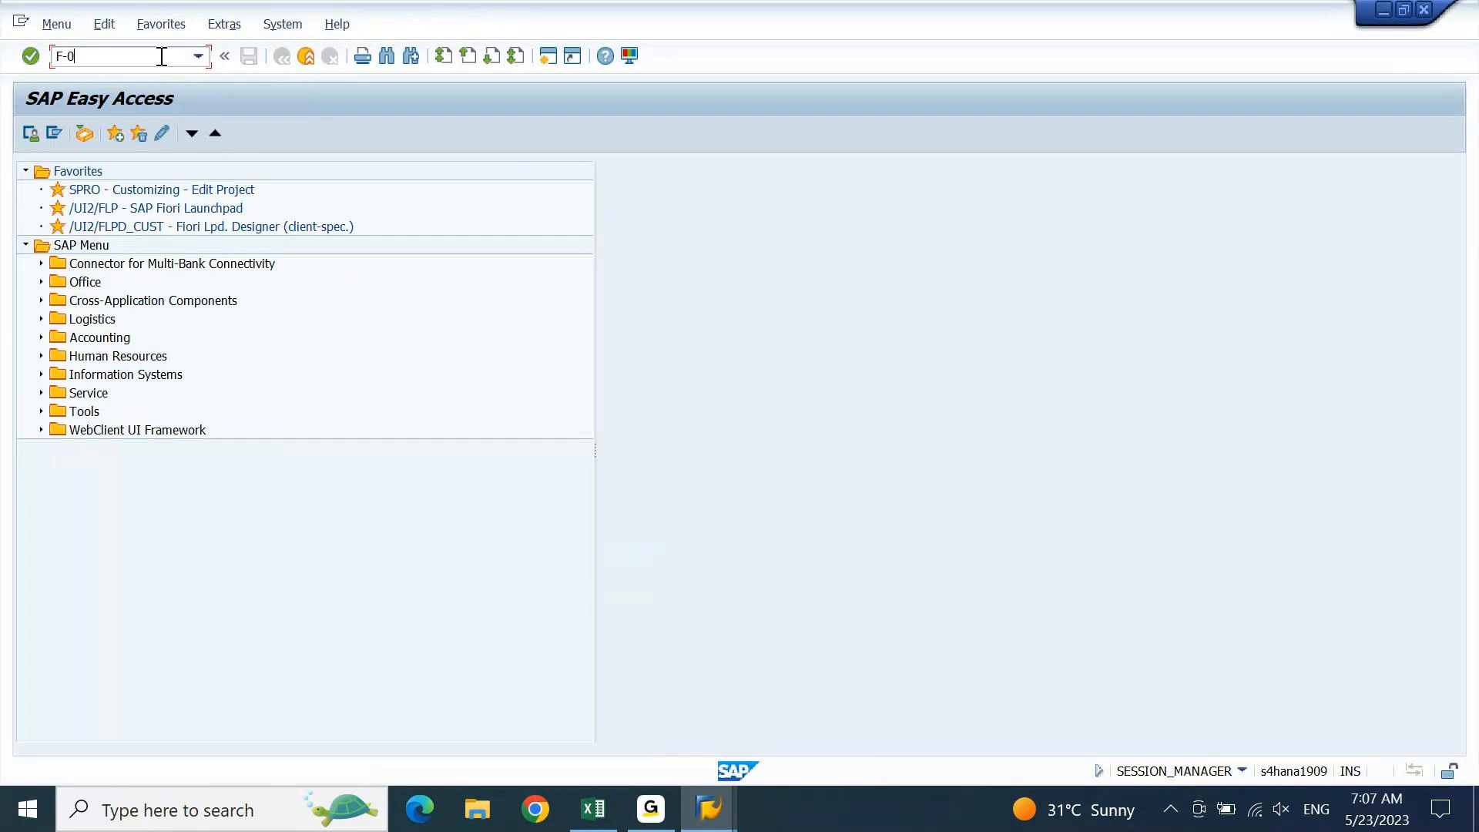
text(3)
key(Return)
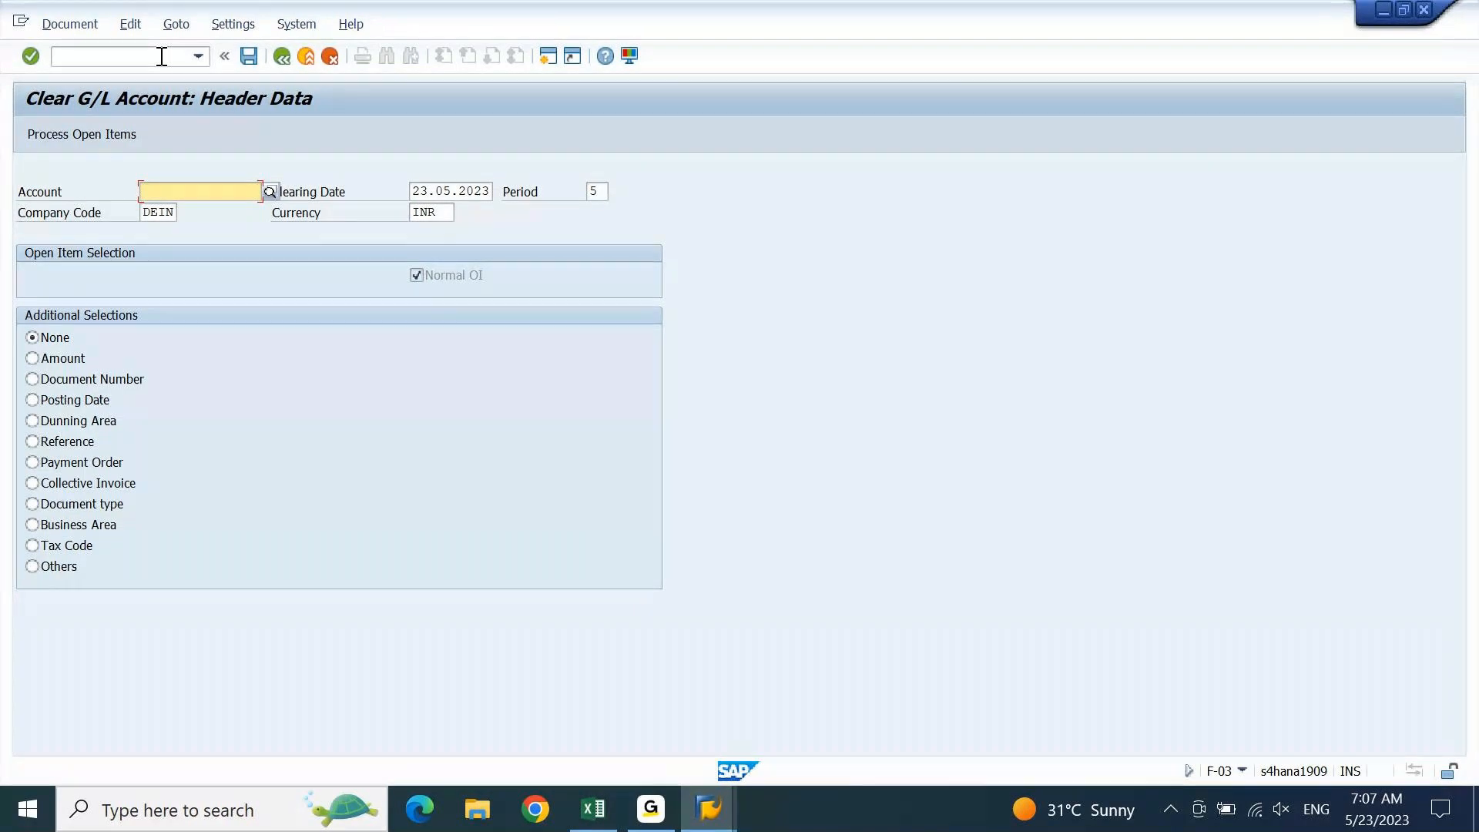
Copy G/L account 25300000 from the line item display into the Account field of the Clear G/L Account header
key(alt+Tab)
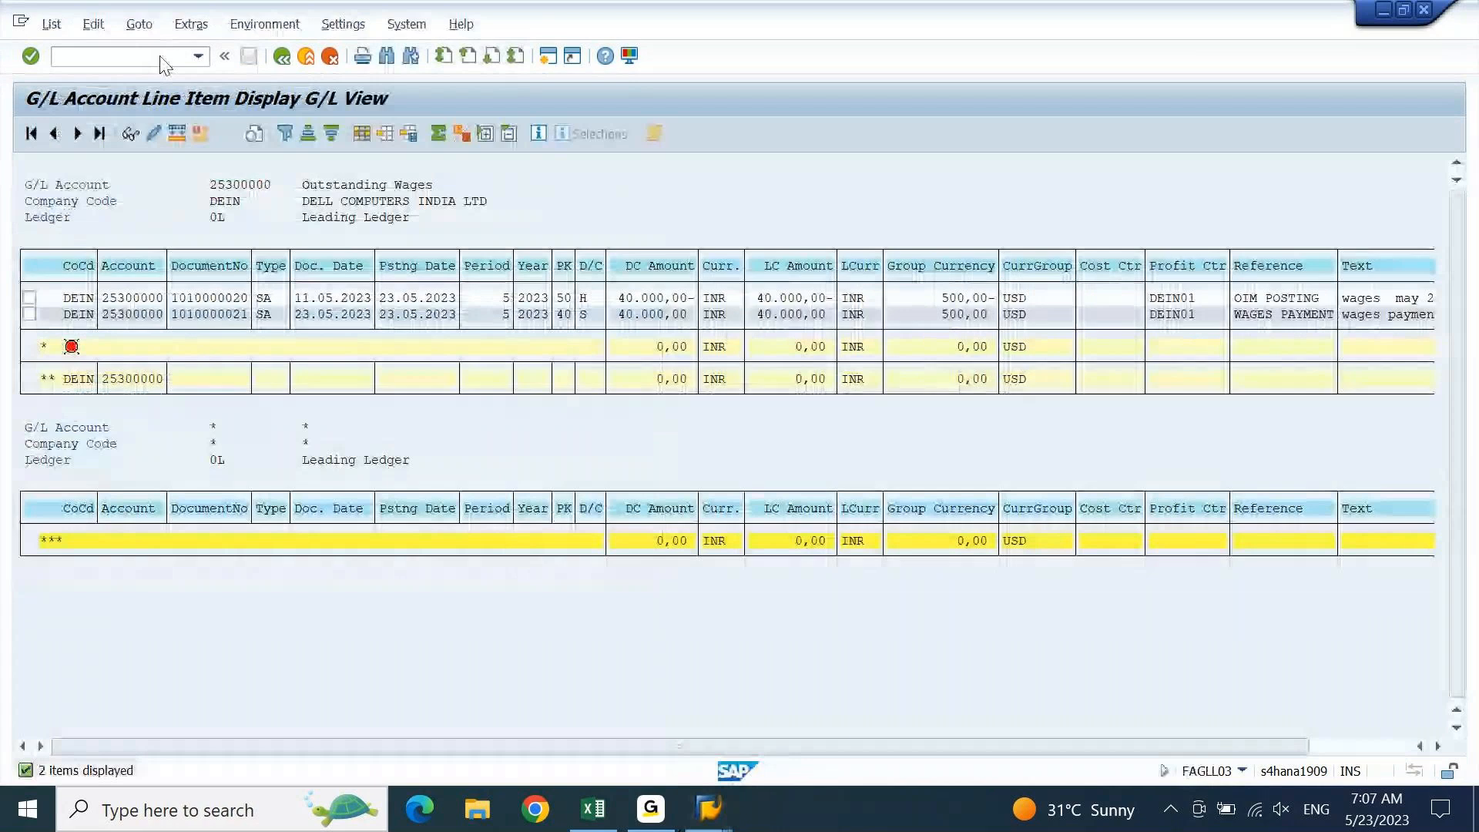
drag(211, 178, 276, 185)
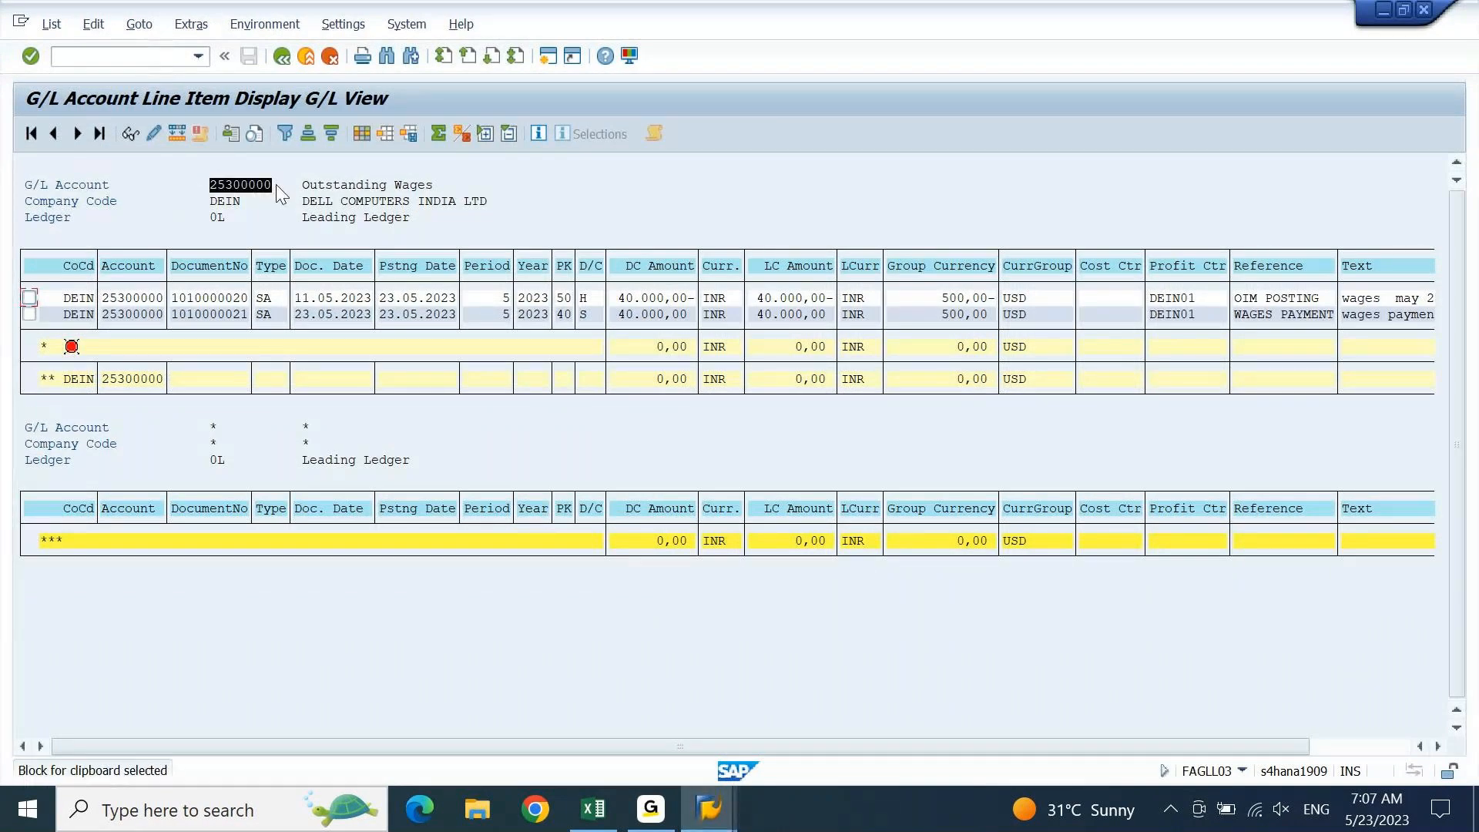
key(ctrl+c)
key(alt+Tab)
key(ctrl+v)
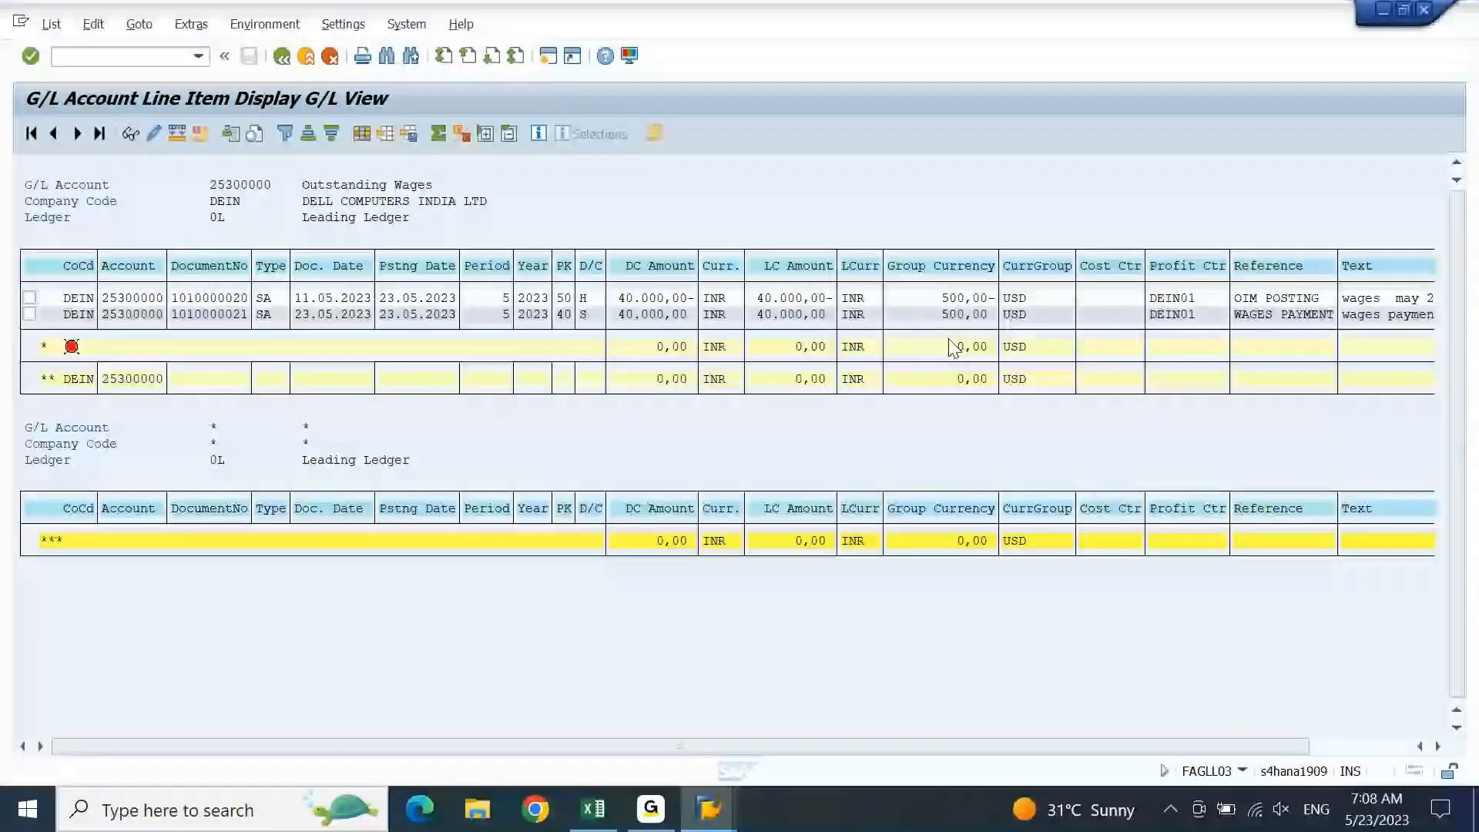
click(709, 809)
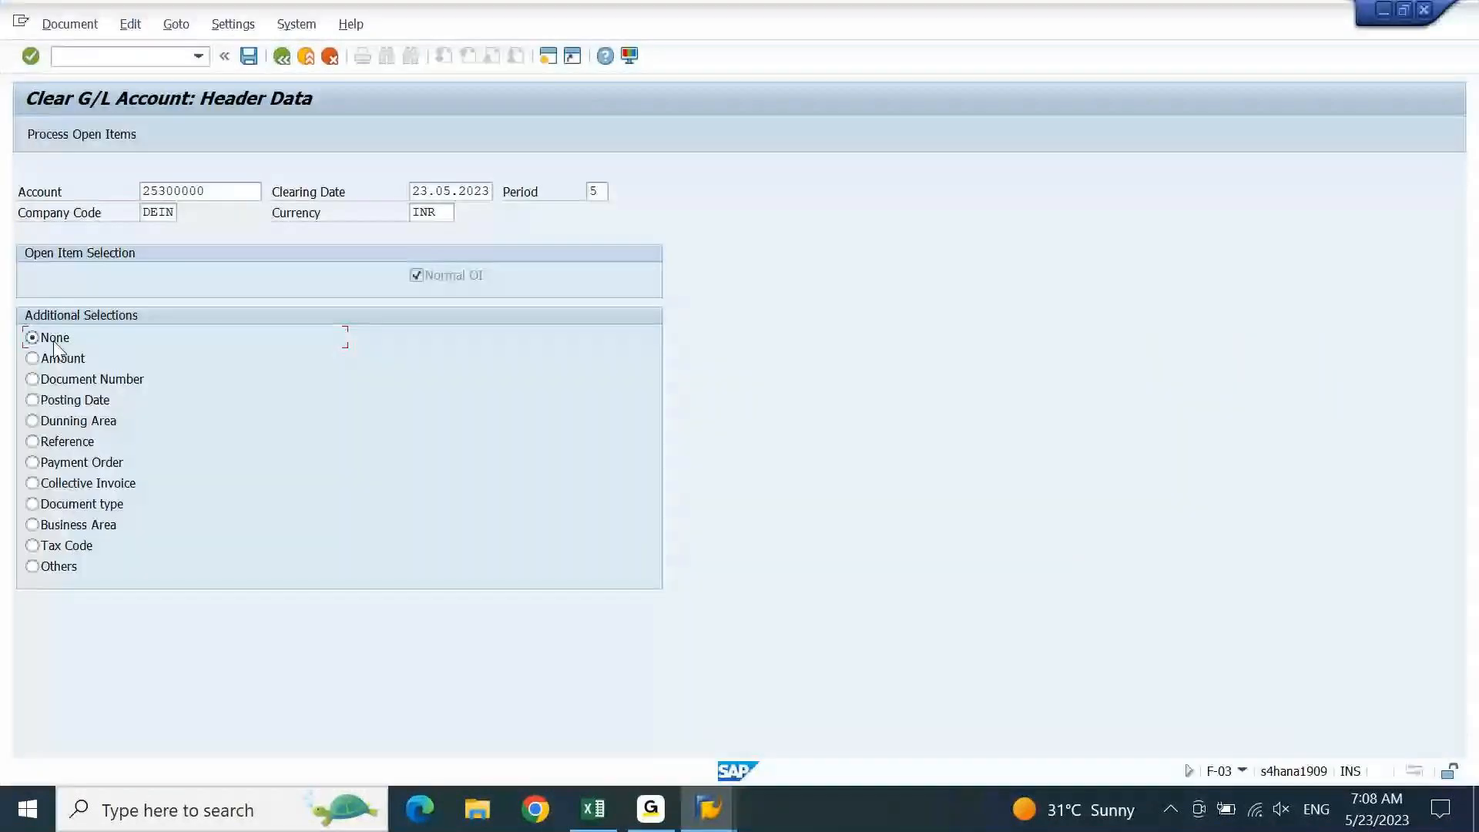
Process the open items of account 25300000, simulate the clearing of the two 40.000,00 INR wages items and post it
click(93, 134)
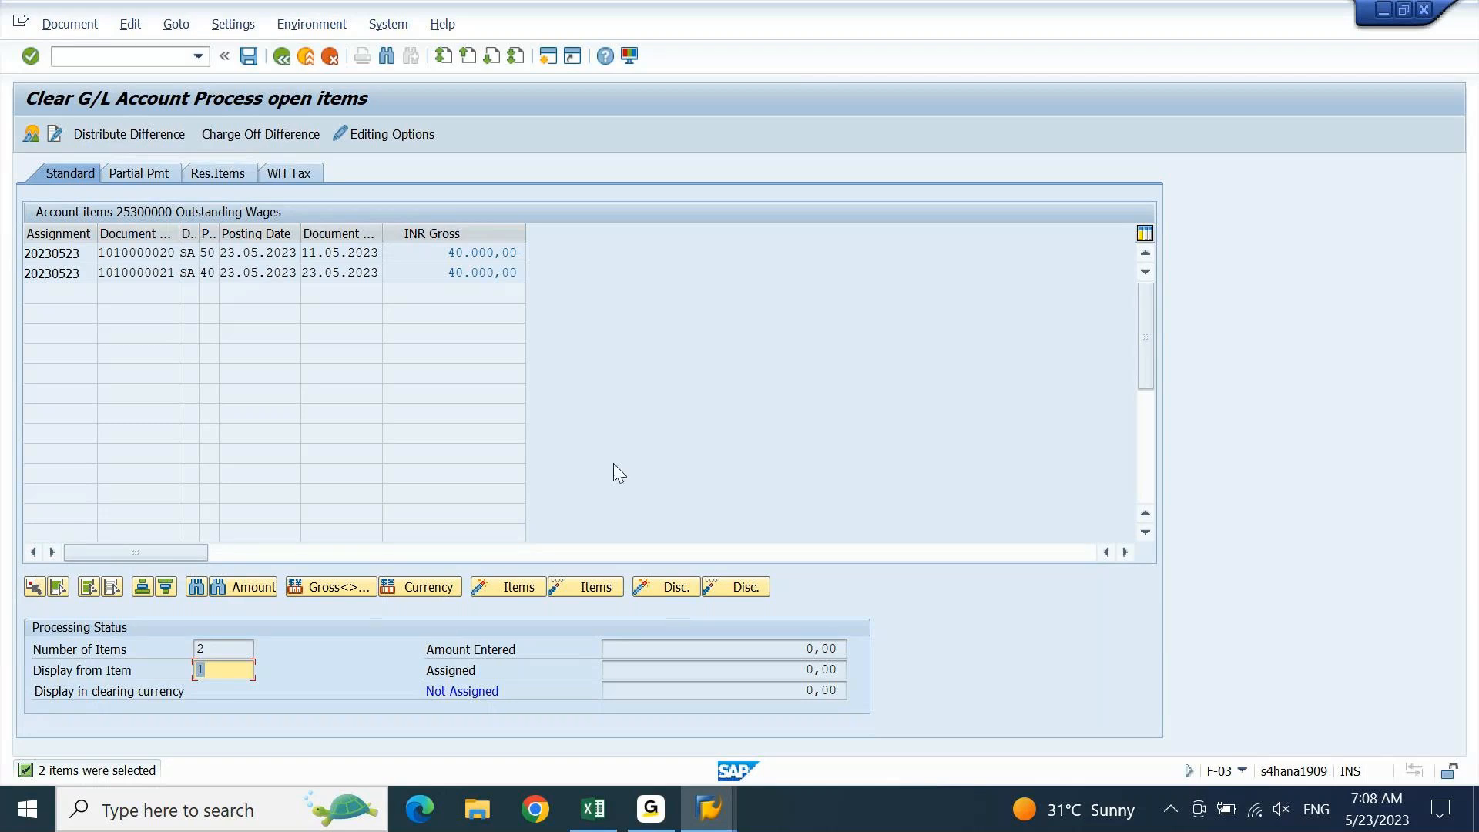
click(77, 26)
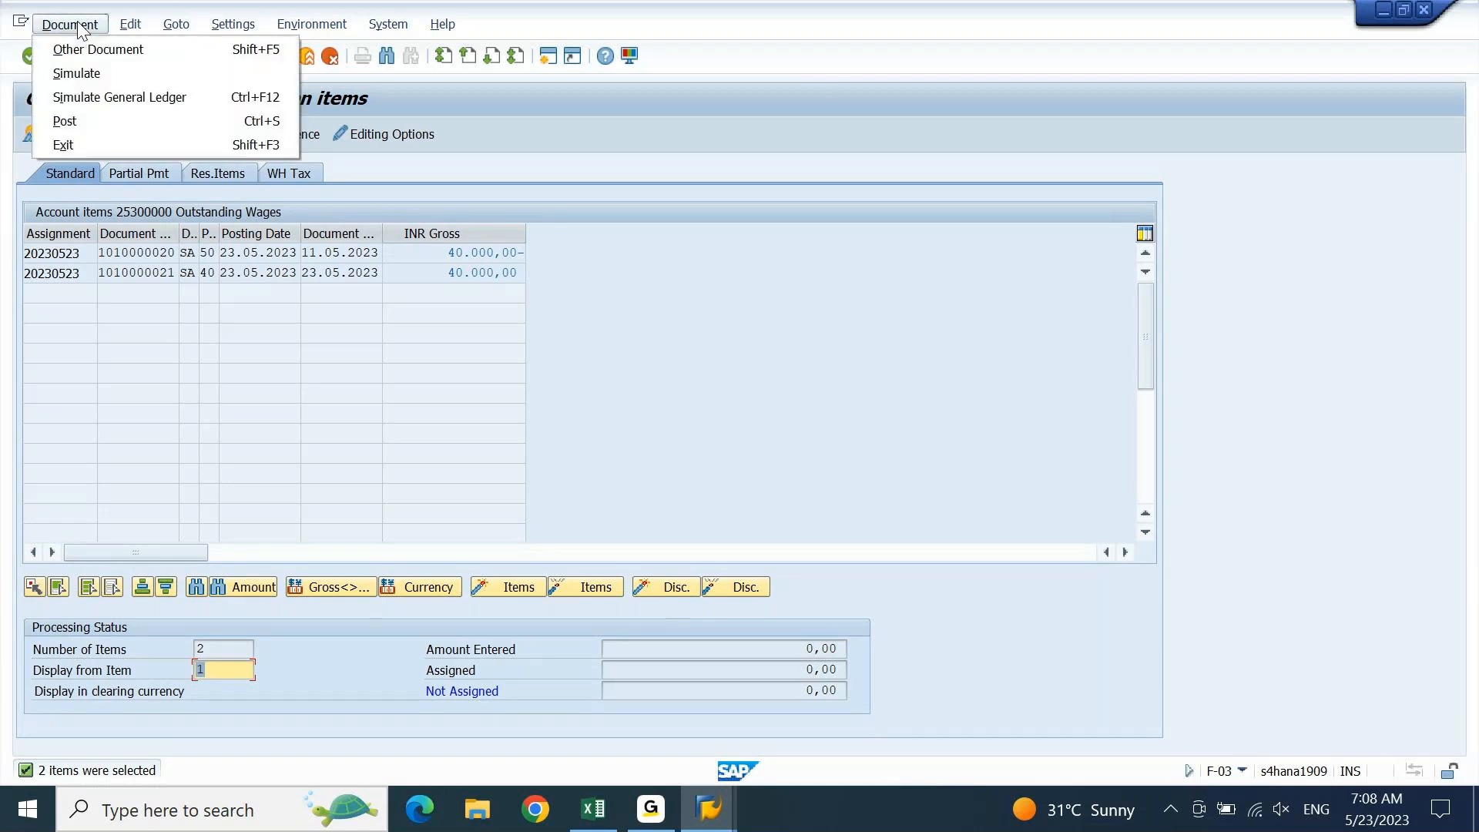
click(80, 64)
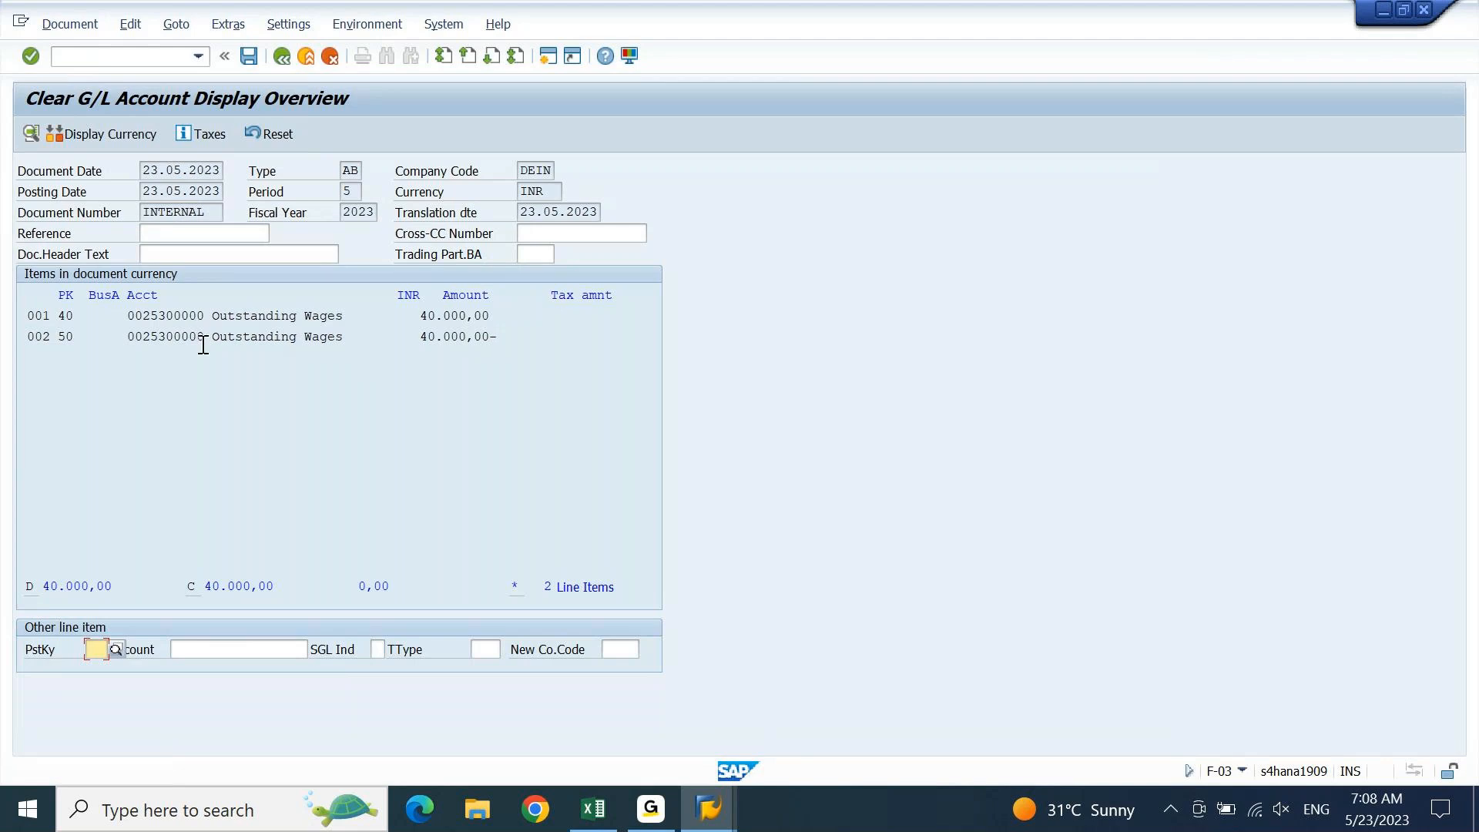
click(251, 55)
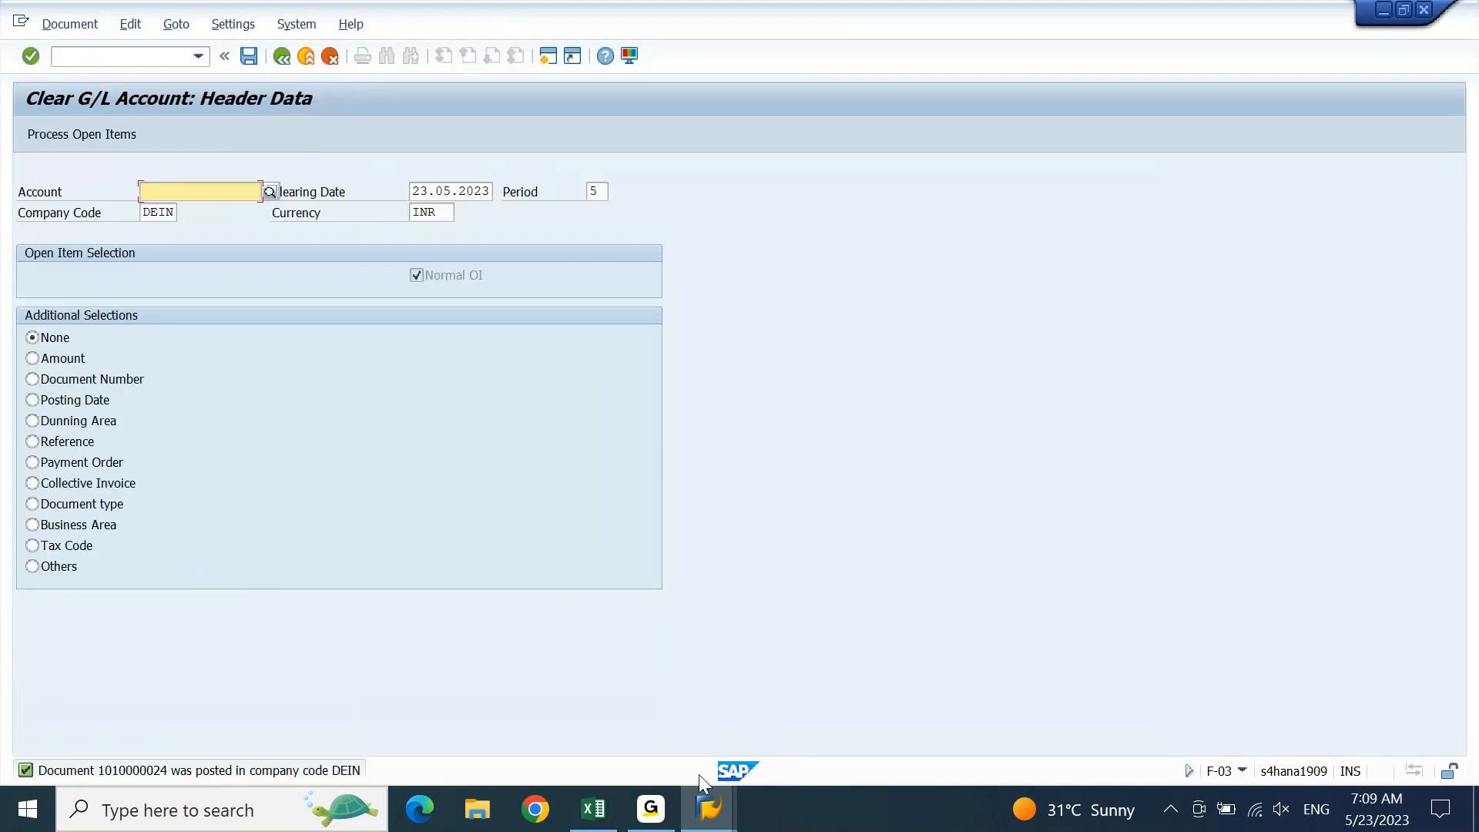
Close the separate line item display session for the Wages account 42100001
click(709, 805)
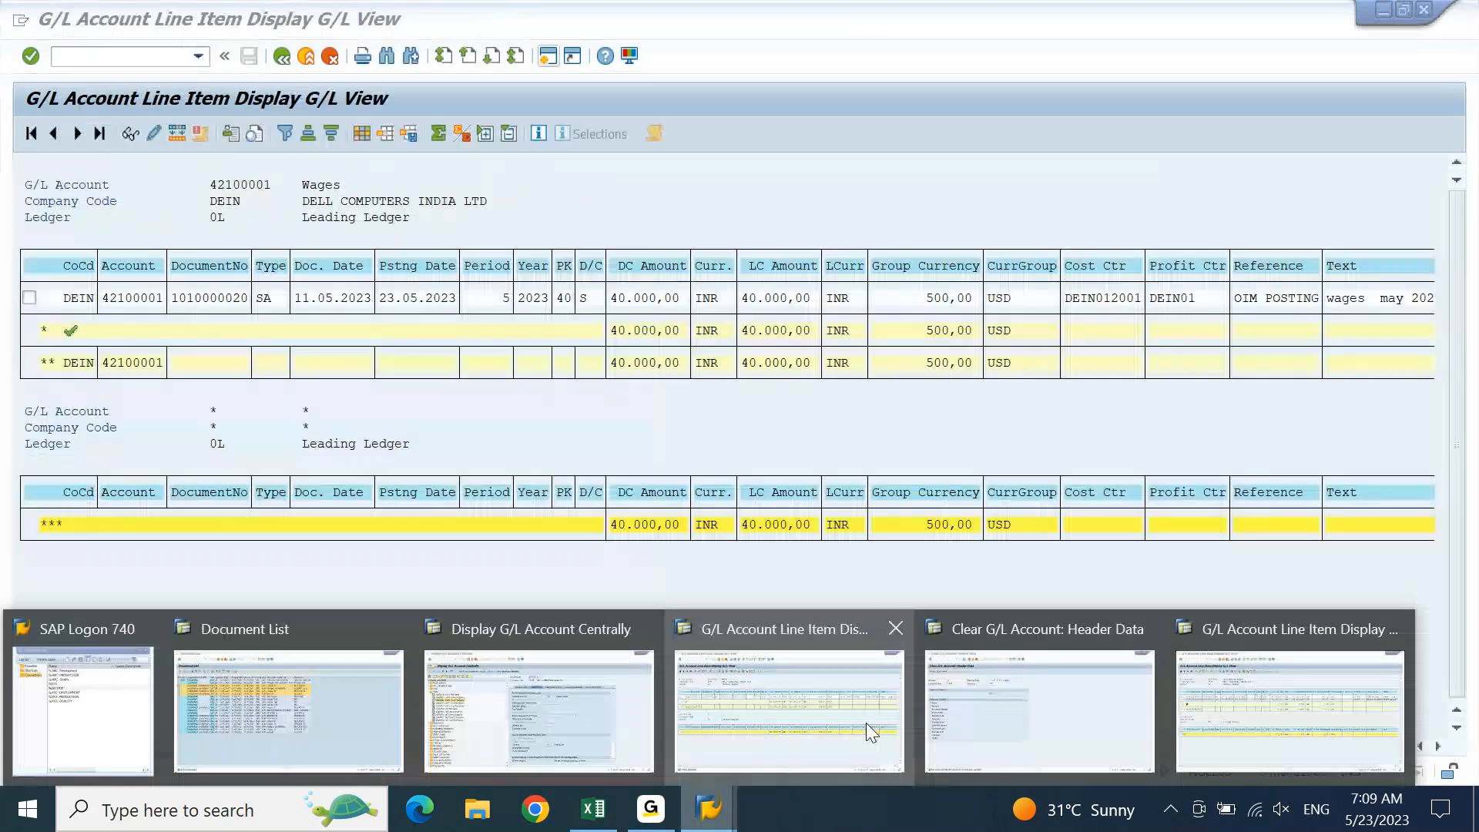
click(871, 732)
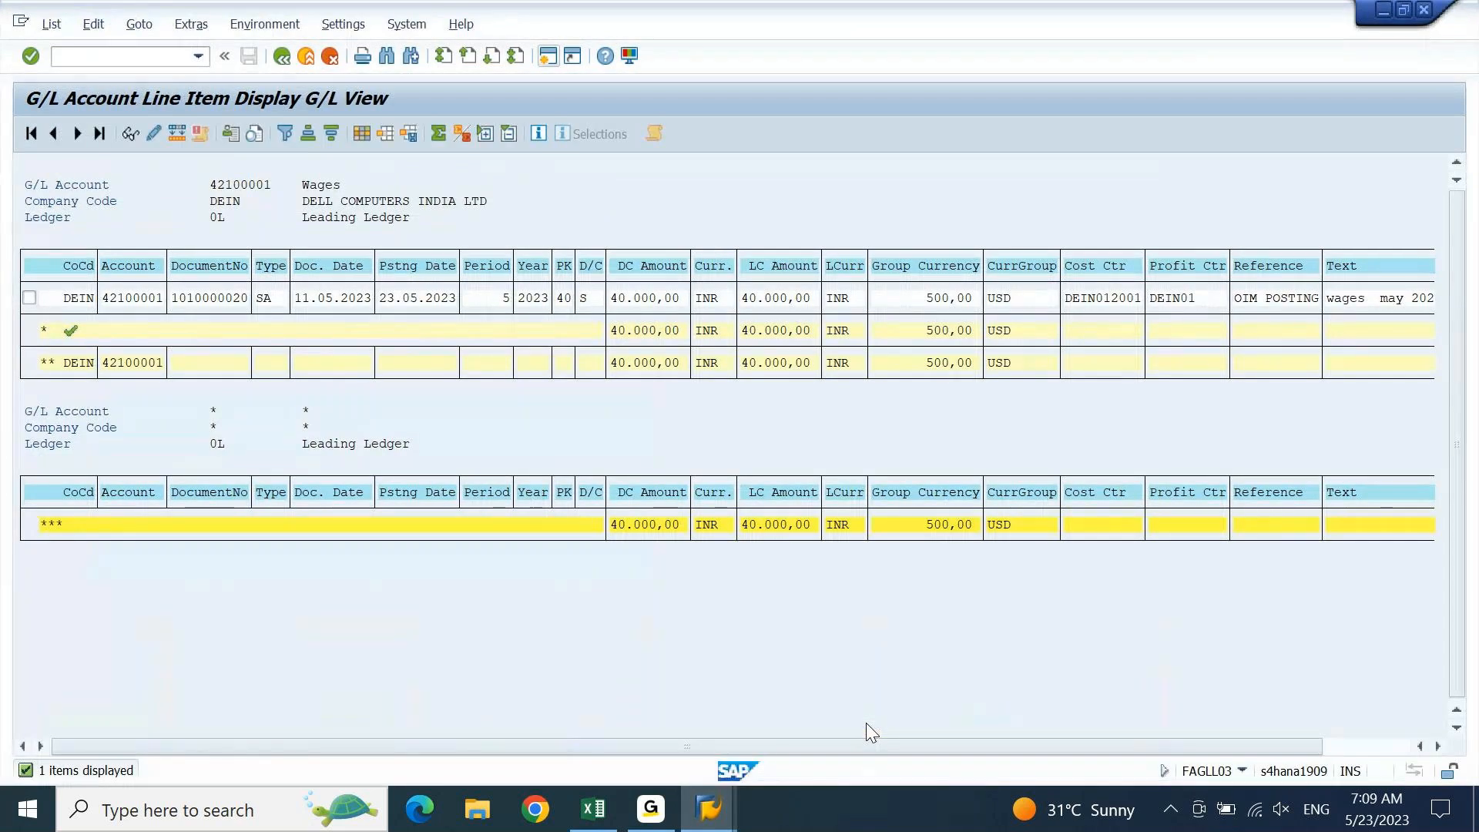
click(1425, 17)
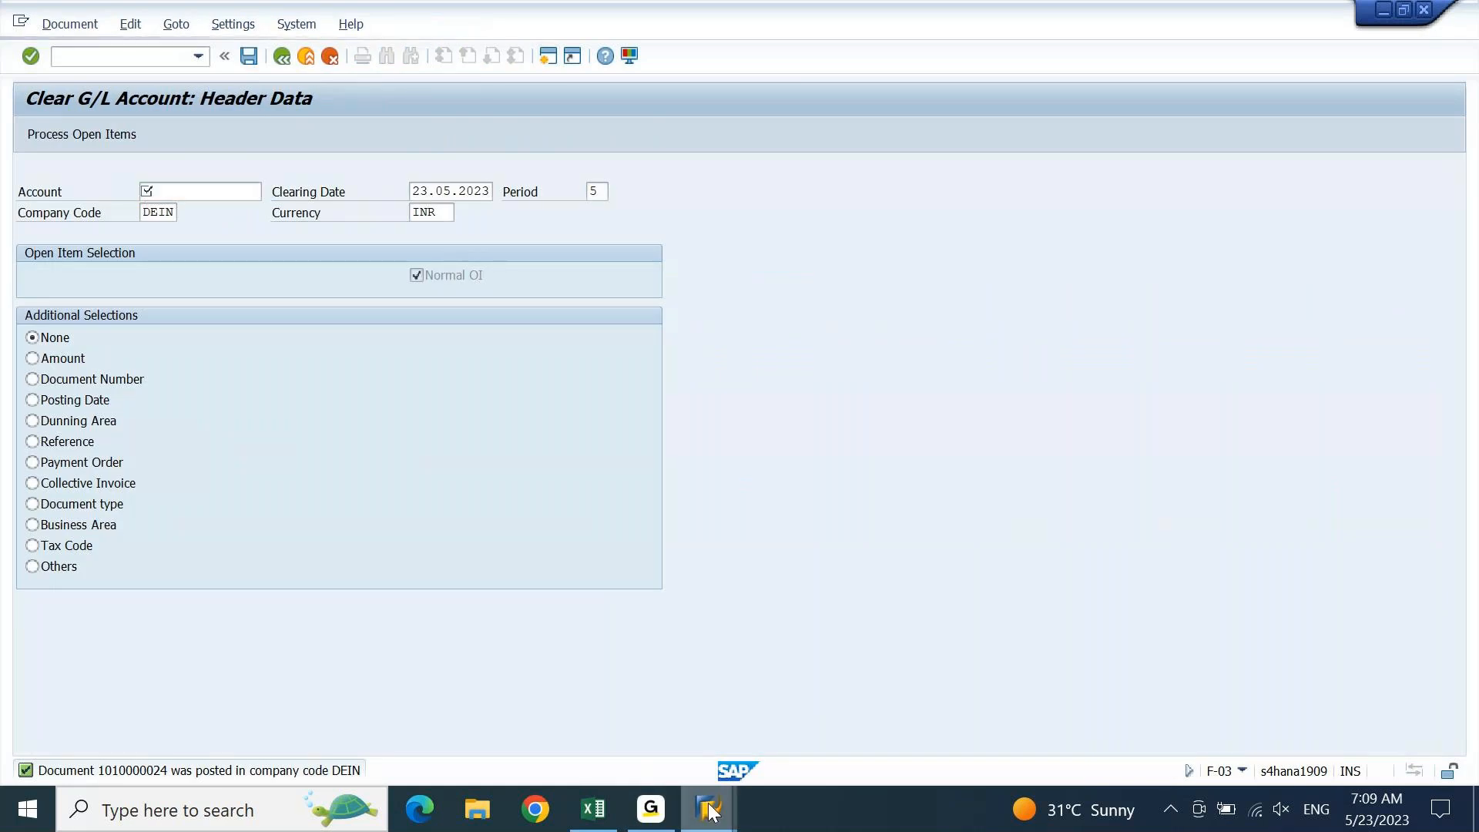
Switch to the line item display of account 25300000, return to its selection and rerun the report for open items
mouse_move(710, 810)
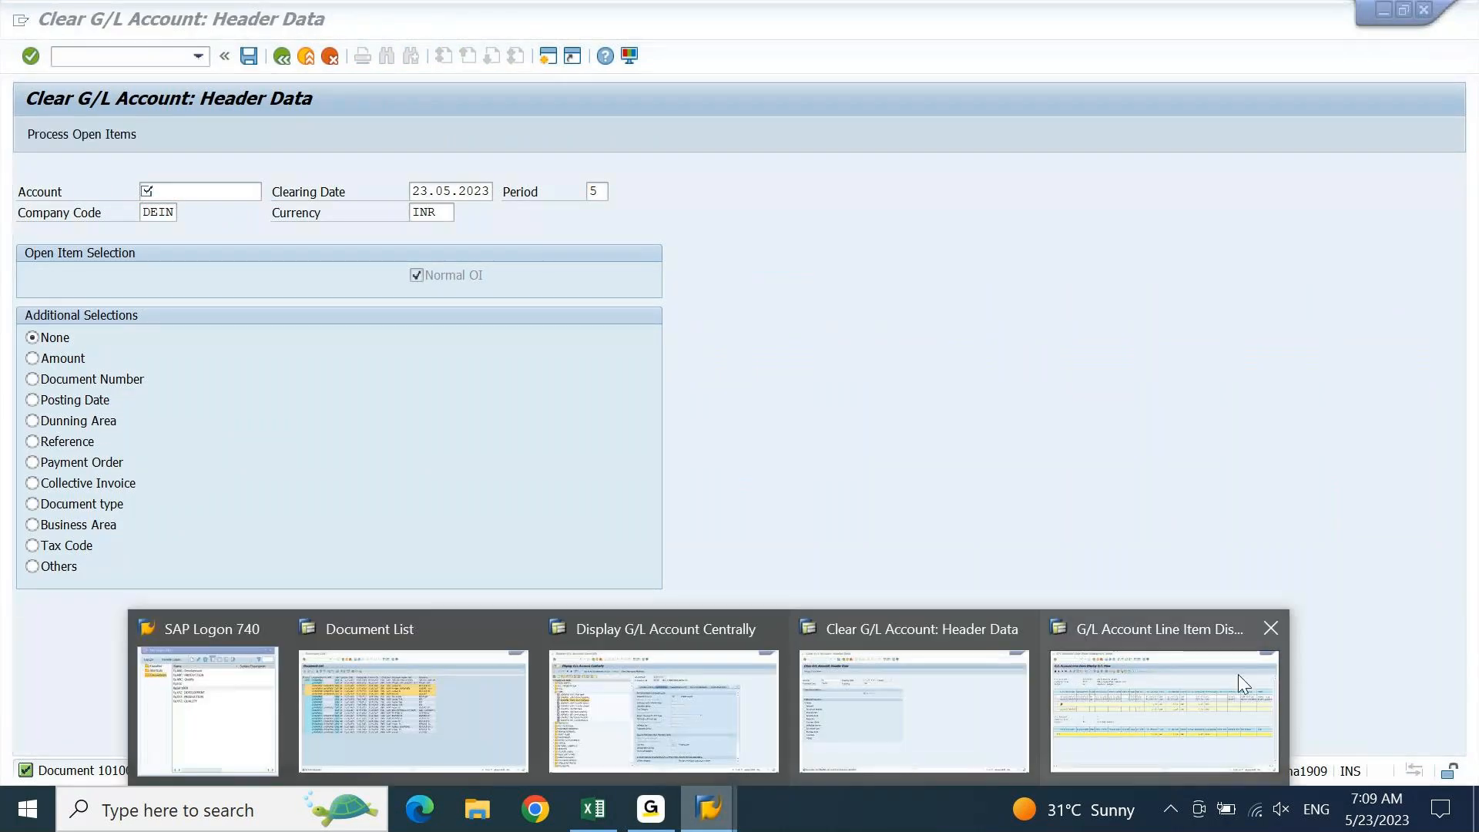
click(1238, 673)
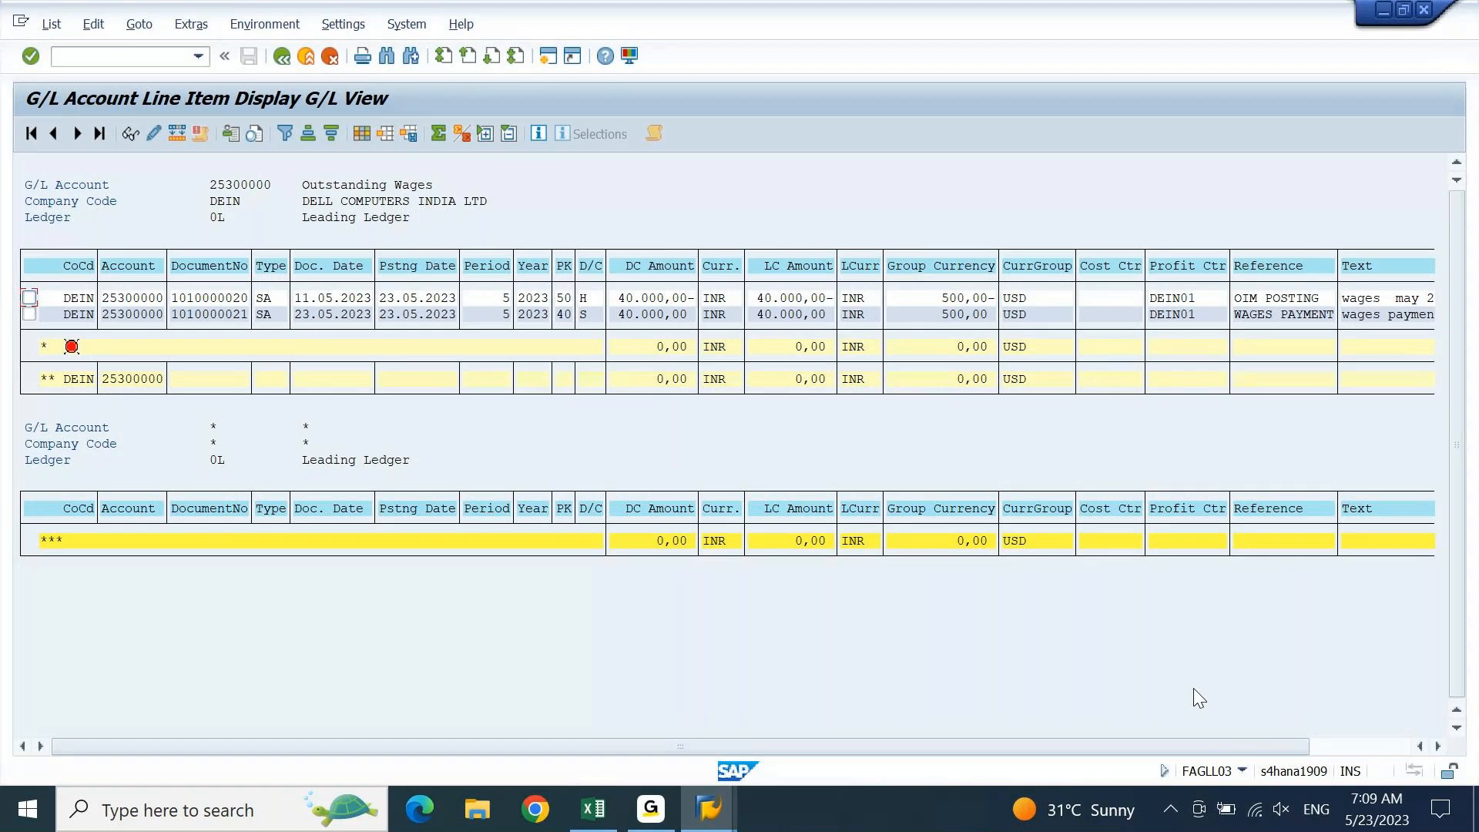
key(F3)
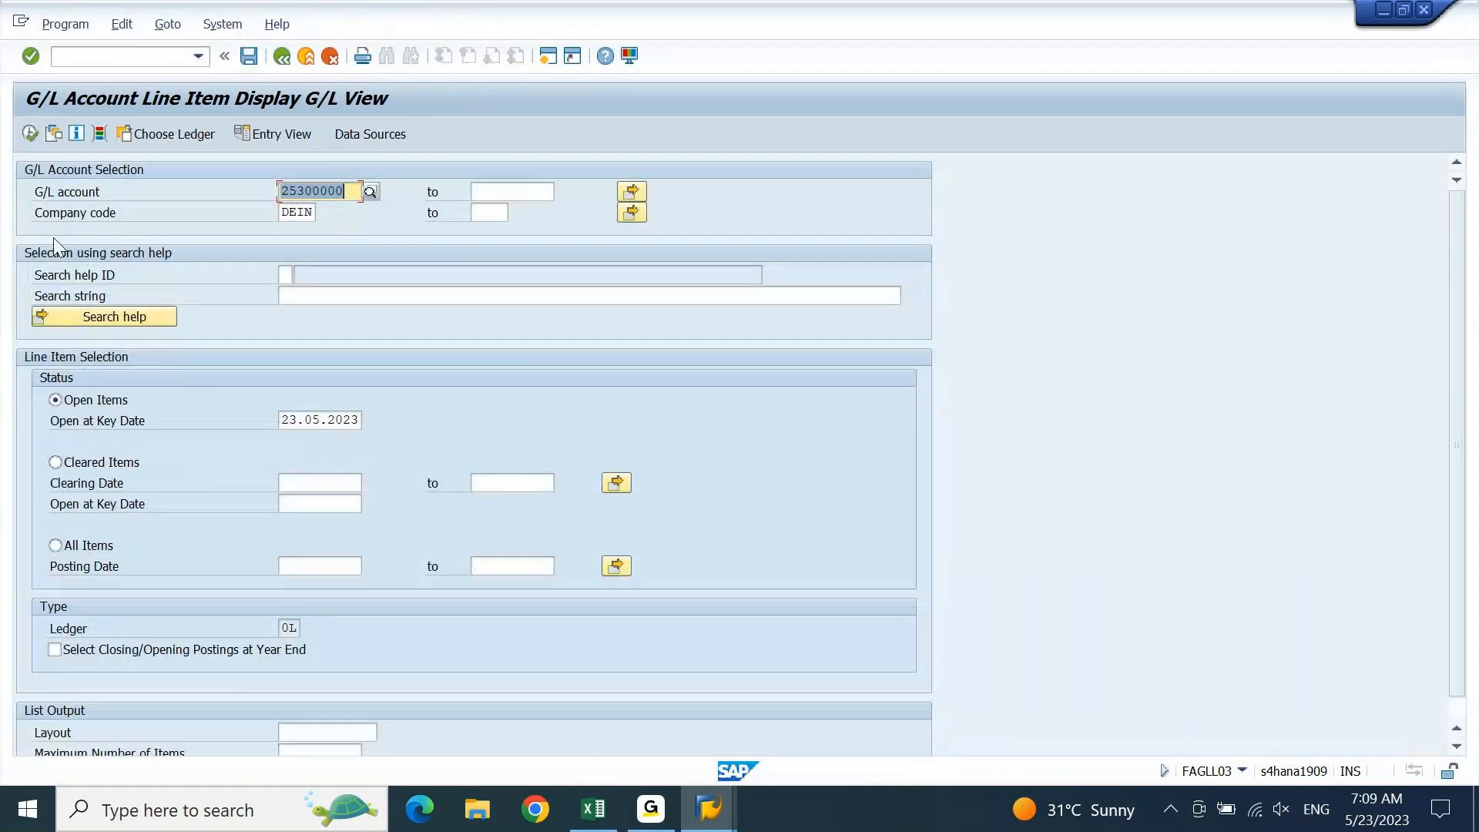
click(32, 140)
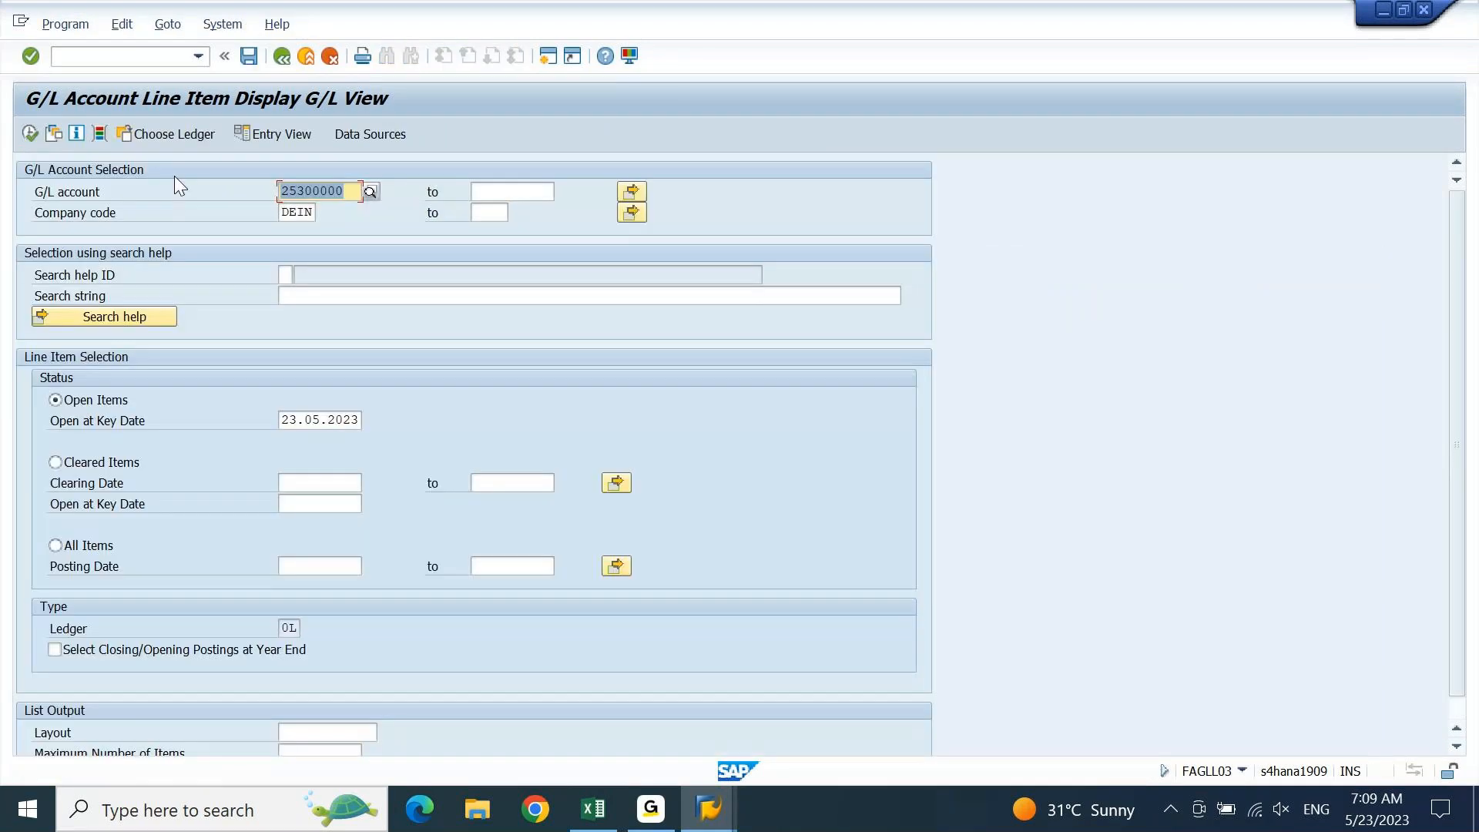
List the cleared items of account 25300000 and display the 40.000,00 INR credit line of the AB clearing document
click(55, 463)
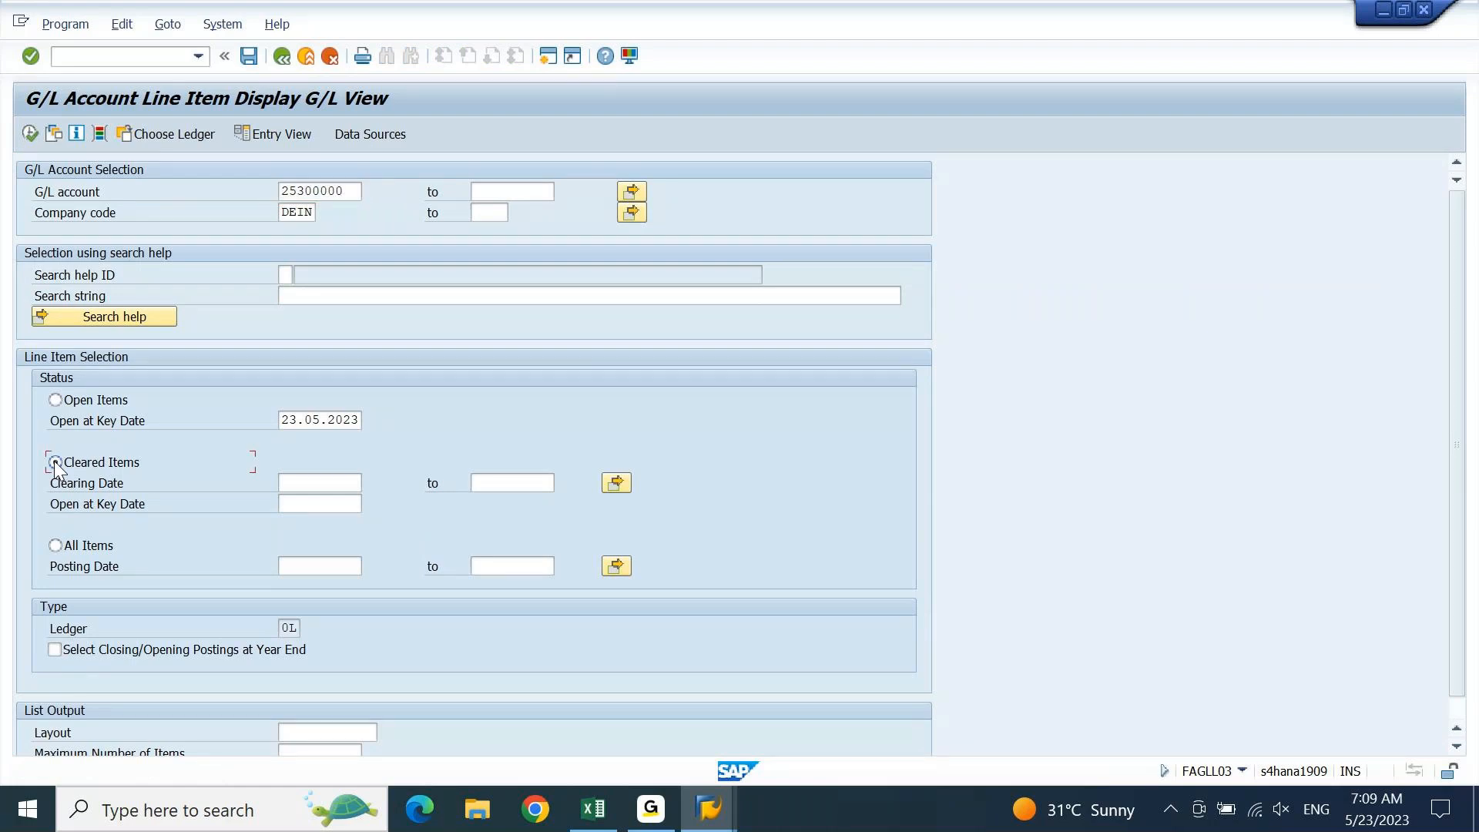
key(F8)
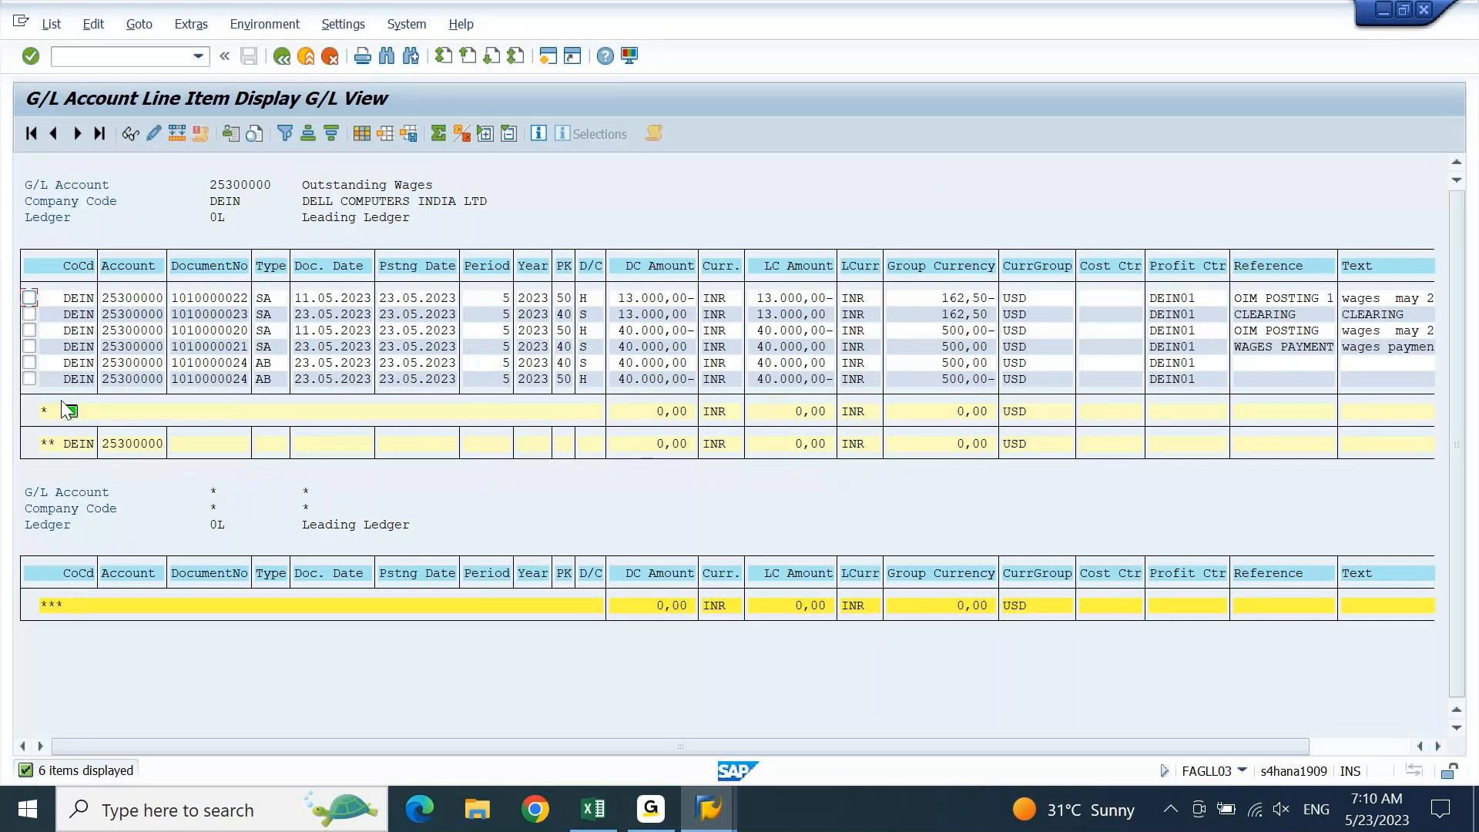
click(30, 379)
click(127, 135)
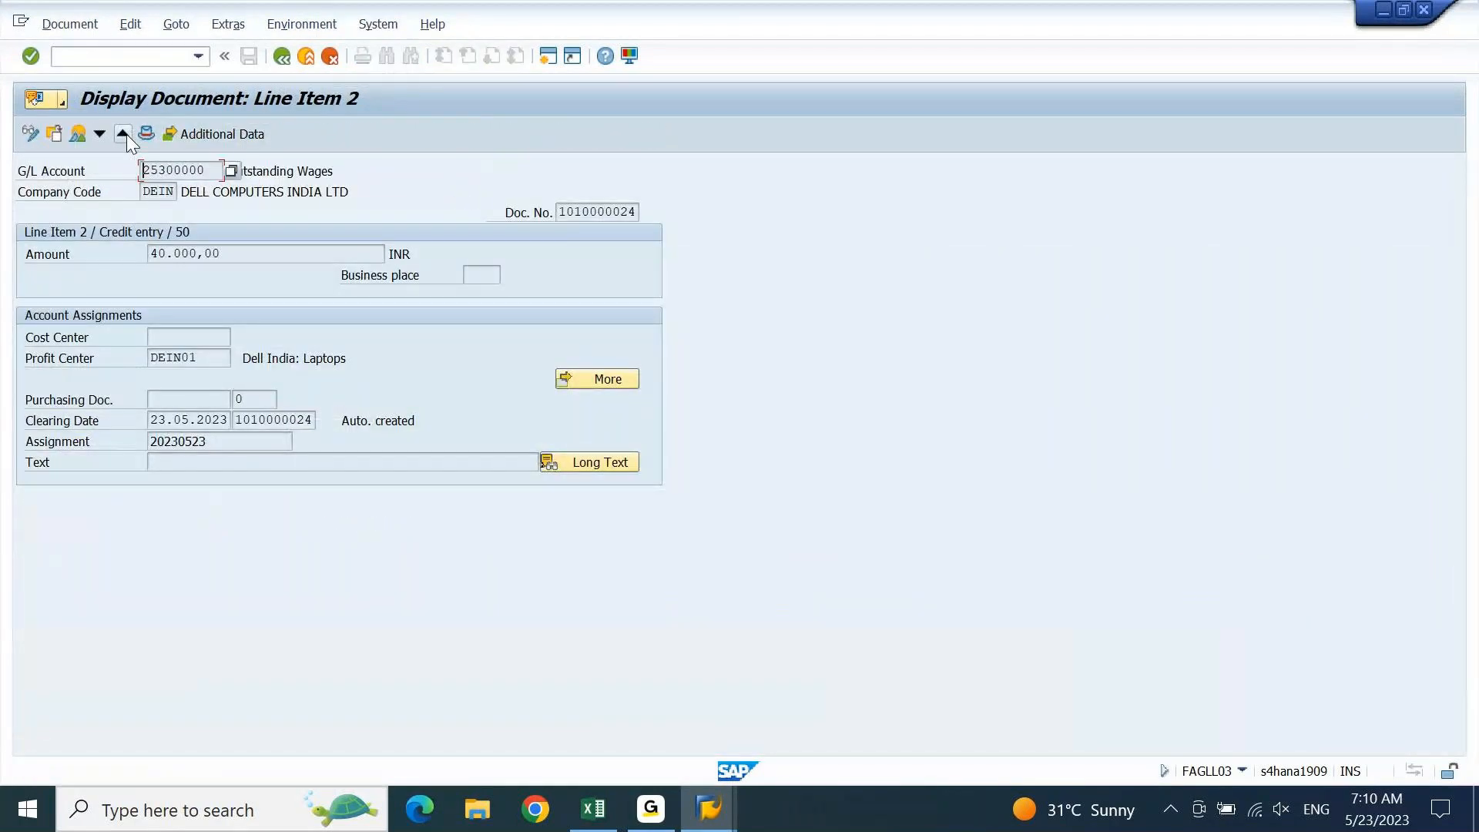
Open the clearing document's overview, check its payment usage for the cleared line items and return to the data entry view
click(77, 131)
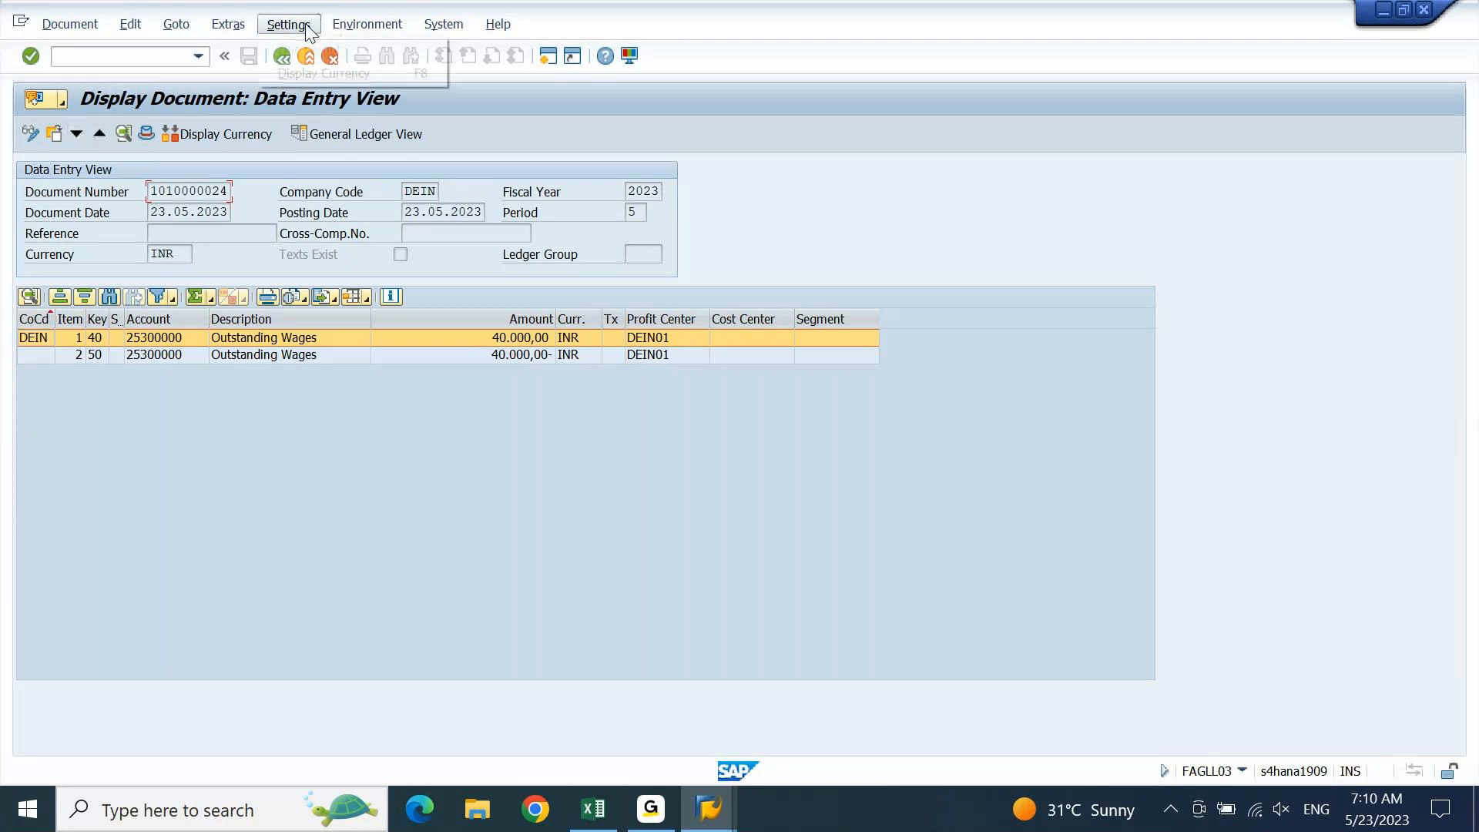
click(338, 25)
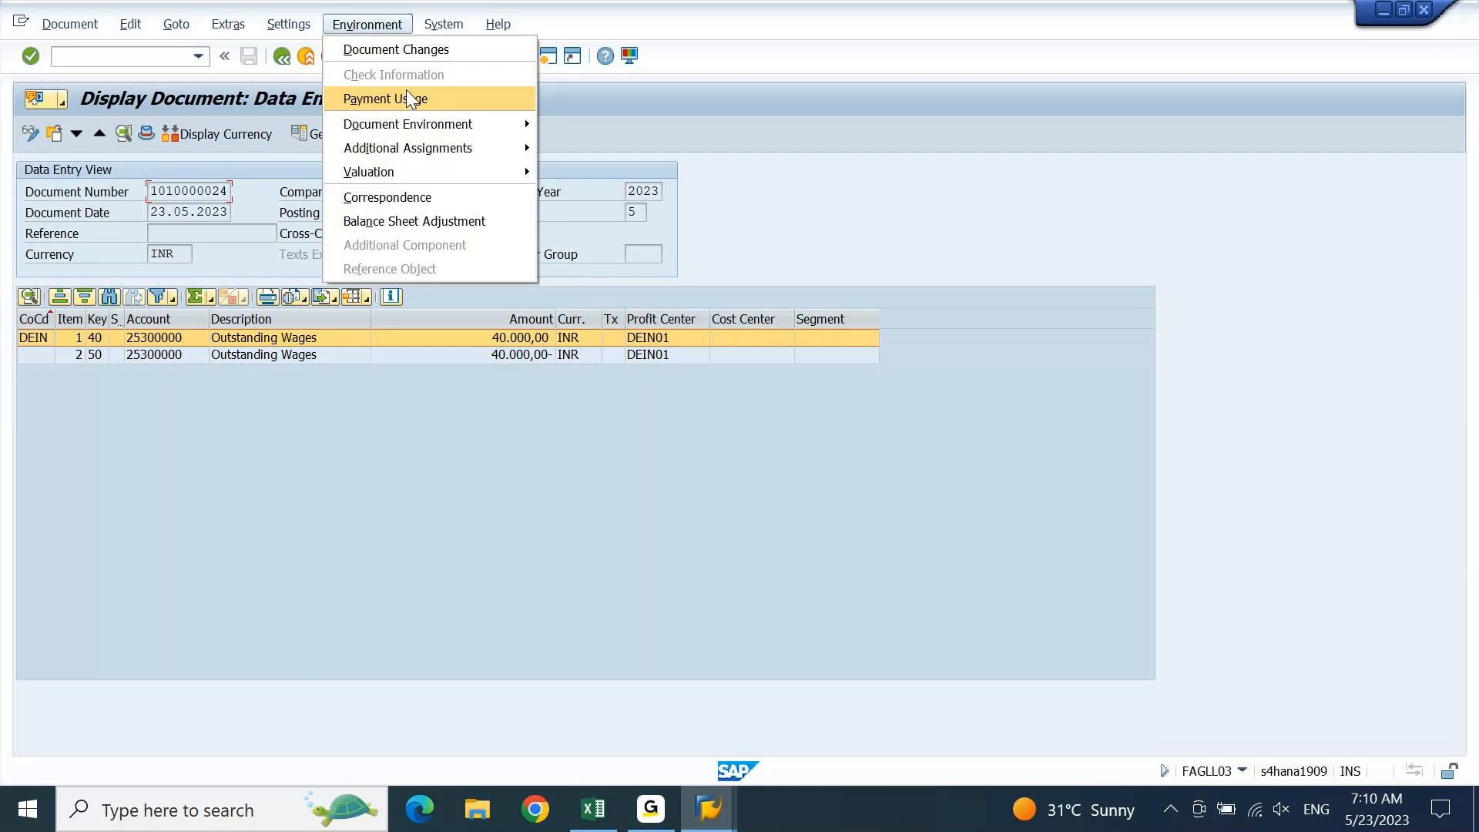
click(454, 108)
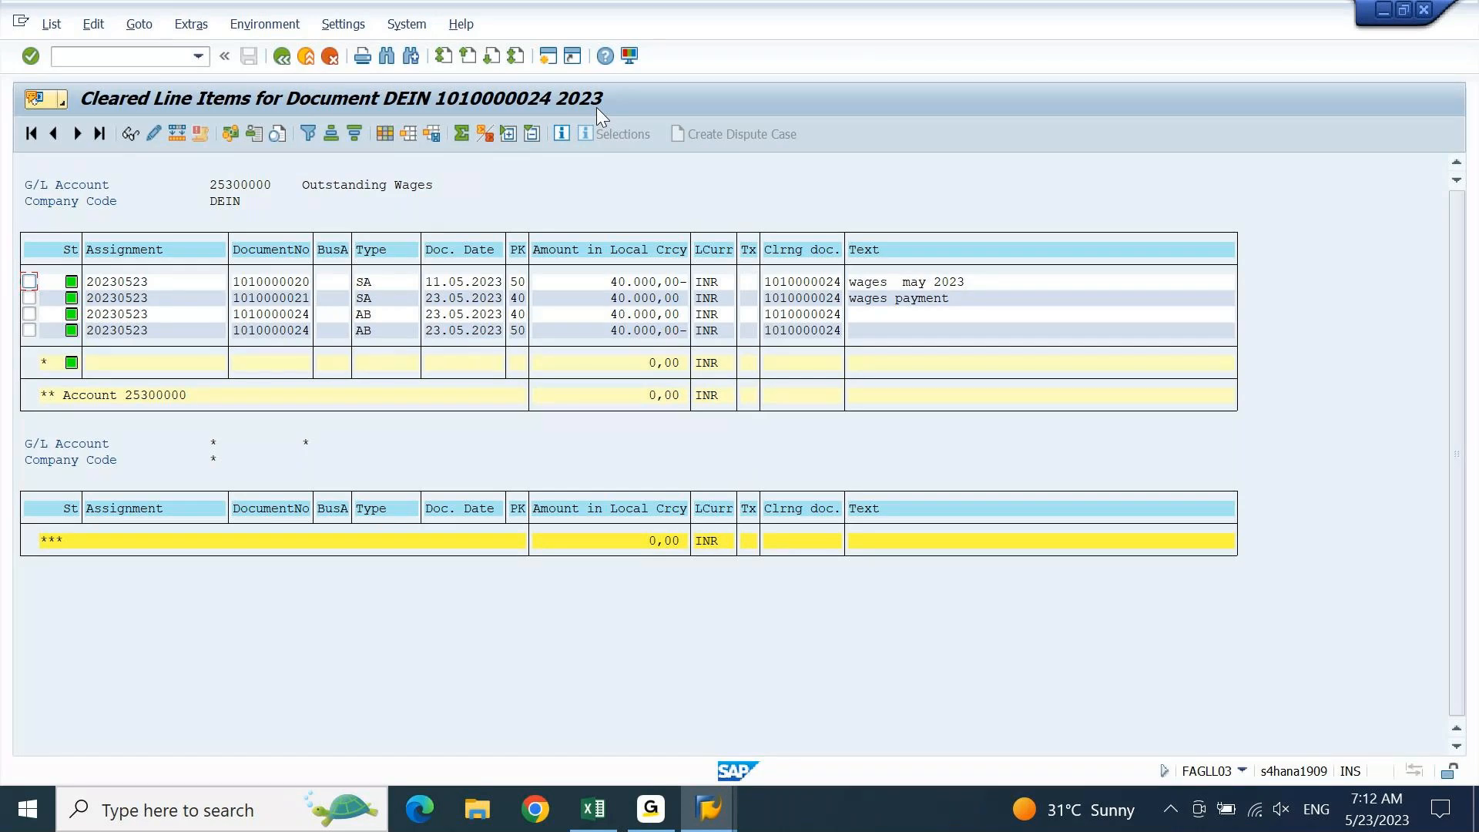
key(F3)
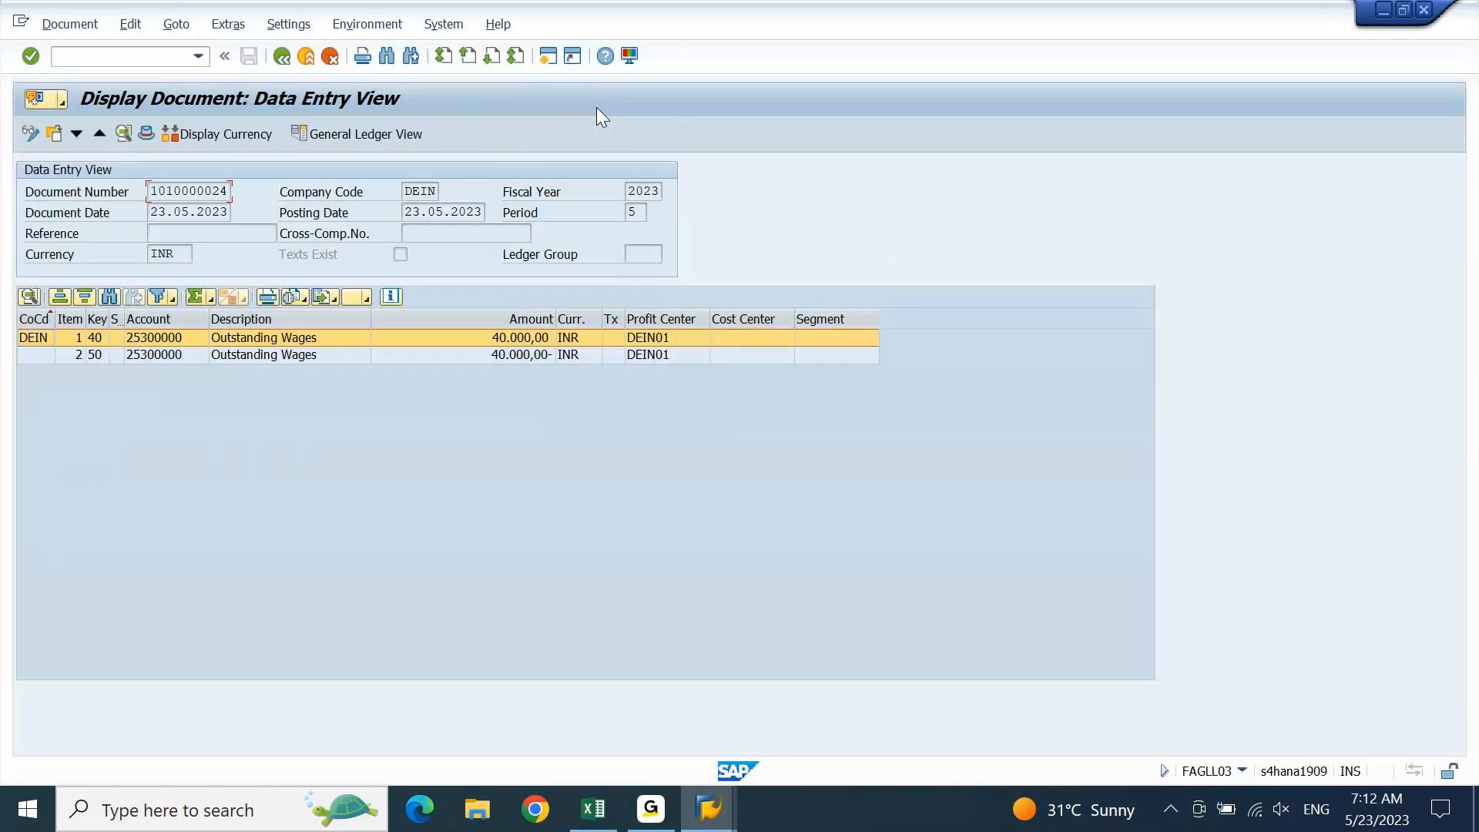
Switch to the Excel workbook, move to cell D2223 and review the 13000 wages and bank entries under Post with Clearing
click(595, 802)
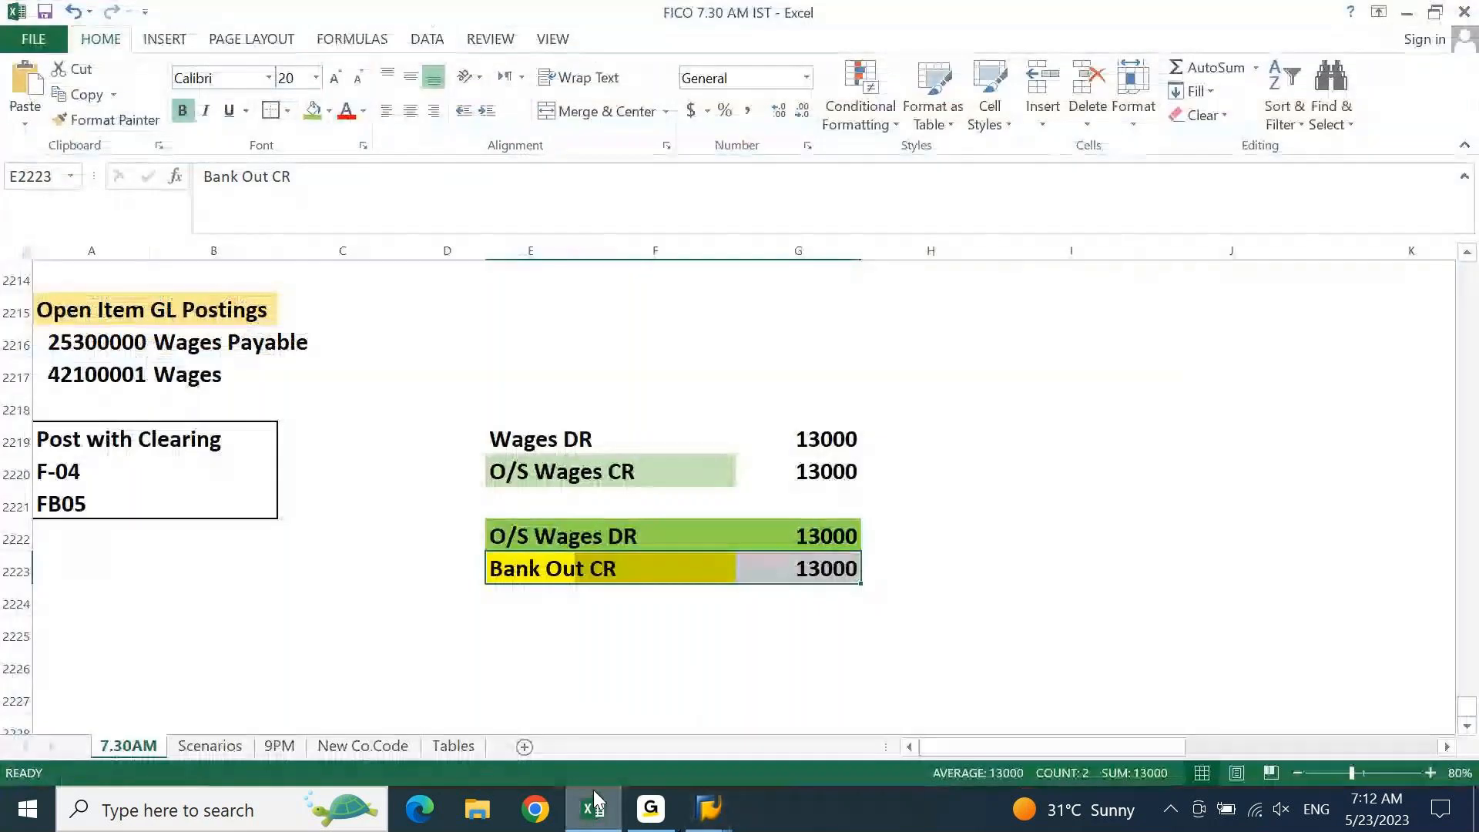
key(Left)
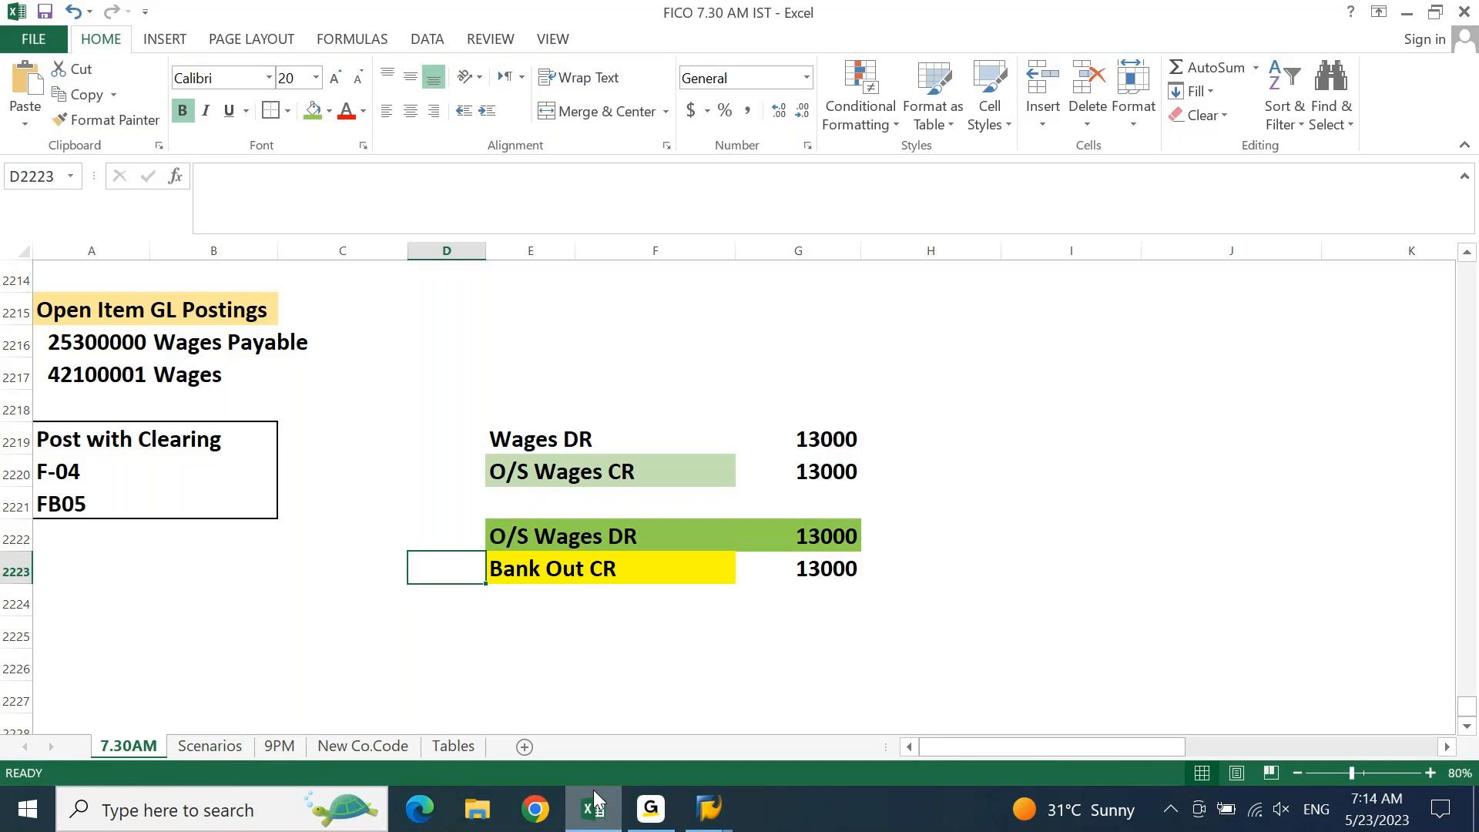
Switch back to SAP and close the Performance Assistant window, keeping the document display open
click(715, 825)
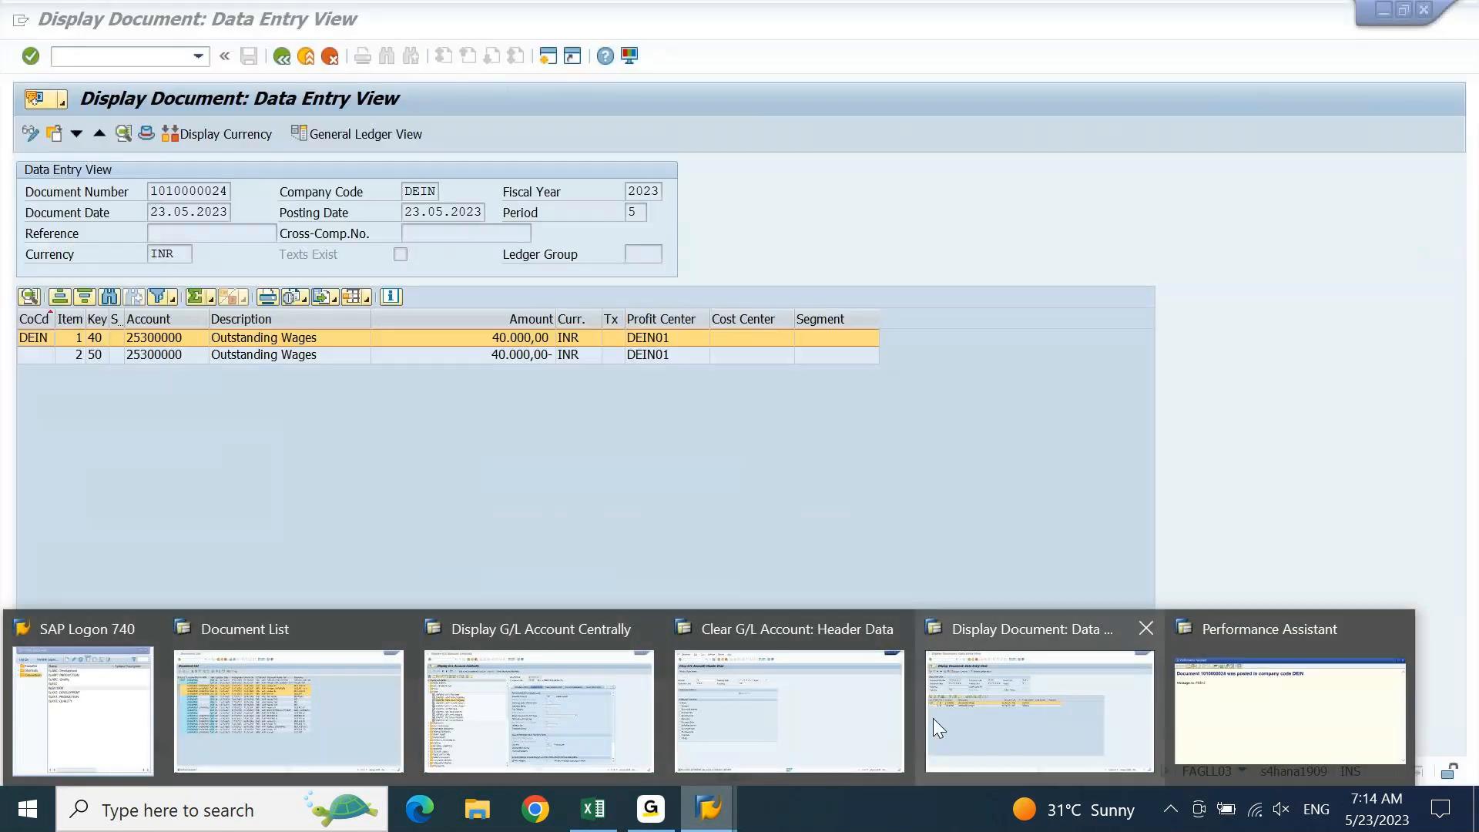
mouse_move(1319, 666)
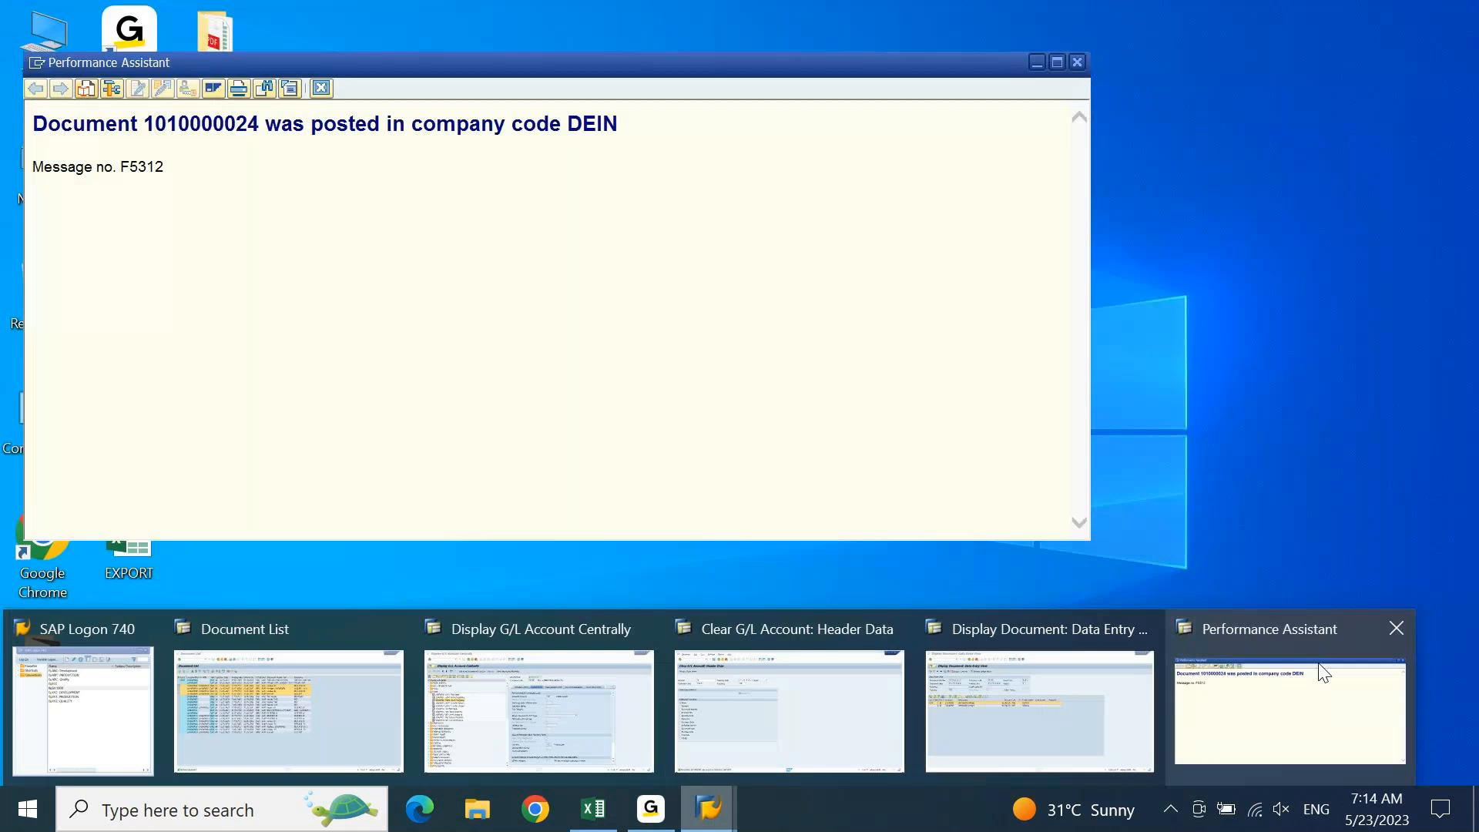
click(1397, 631)
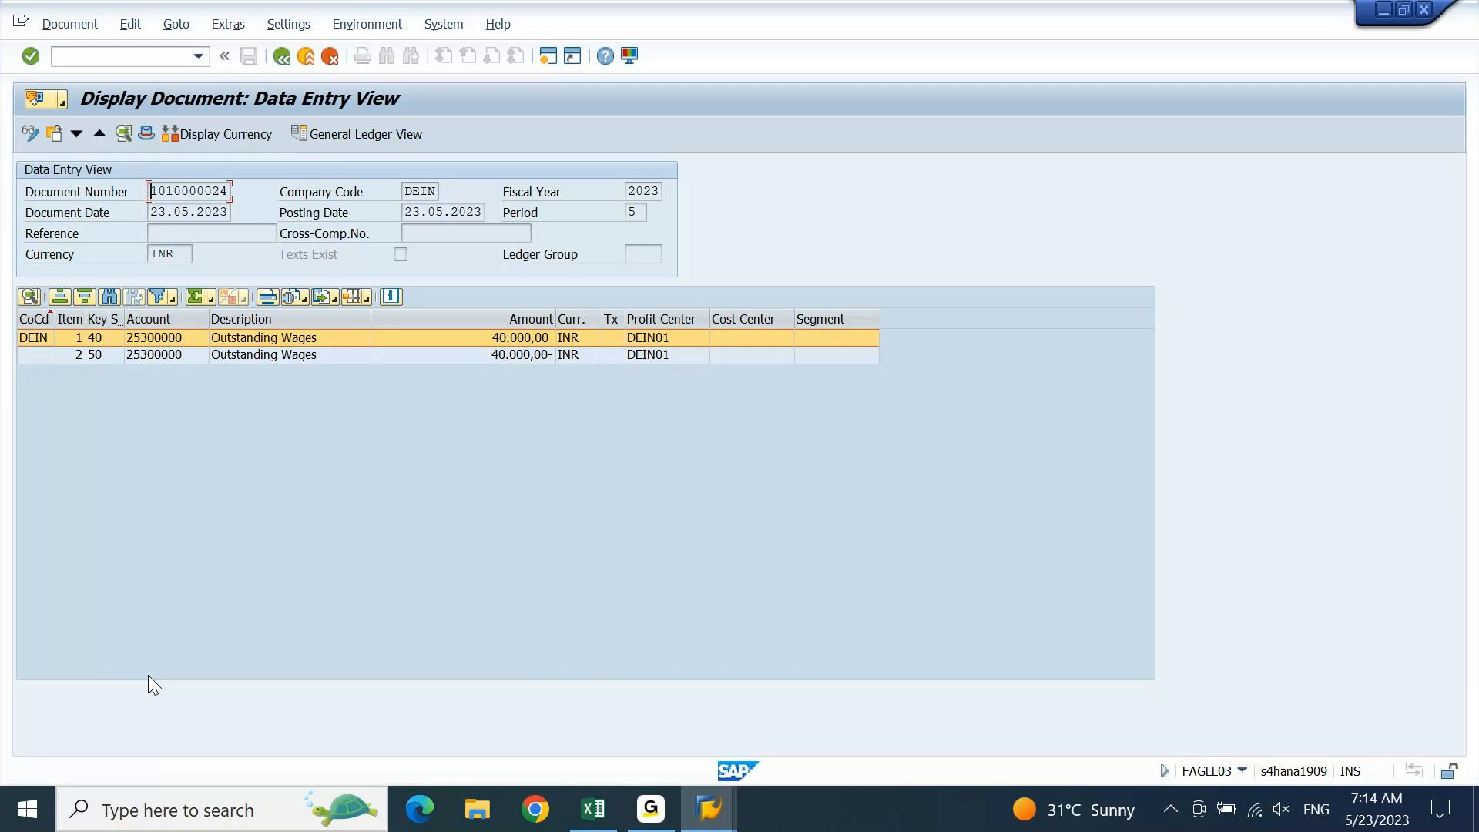
click(649, 818)
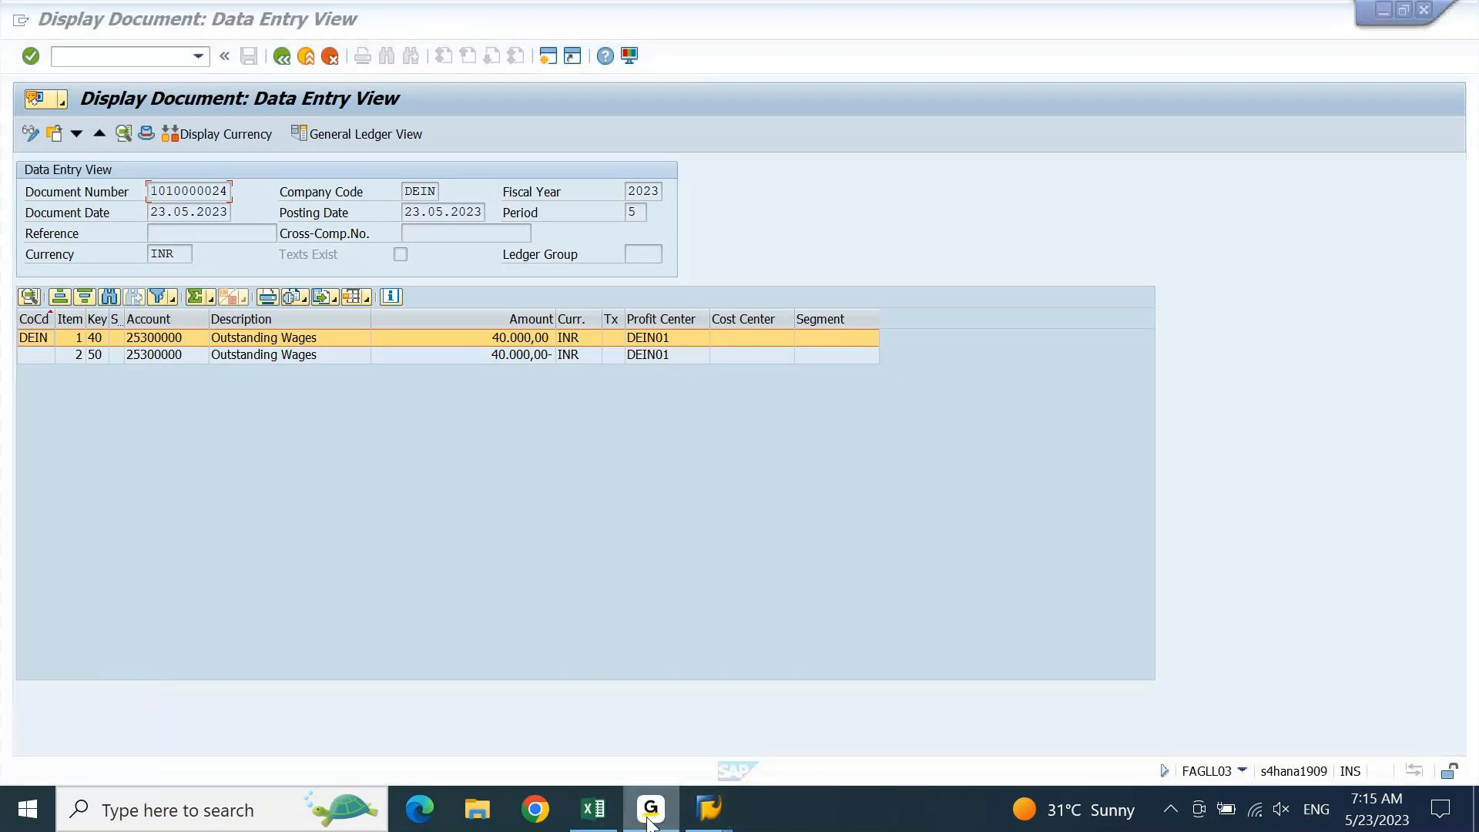